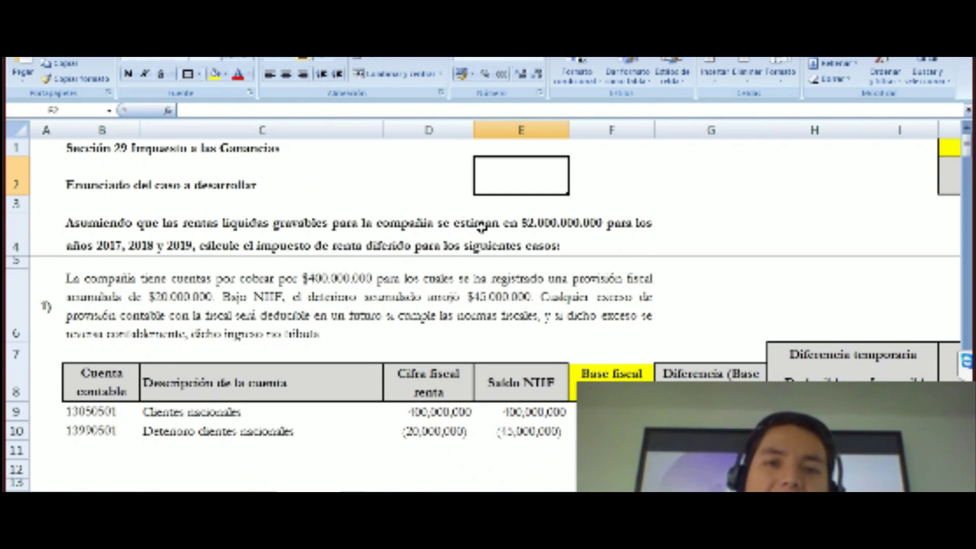
Examine the "Cifra fiscal renta" and "Saldo NIIF" headings of the first case's table
key("Down")
key("Down")
key("Down")
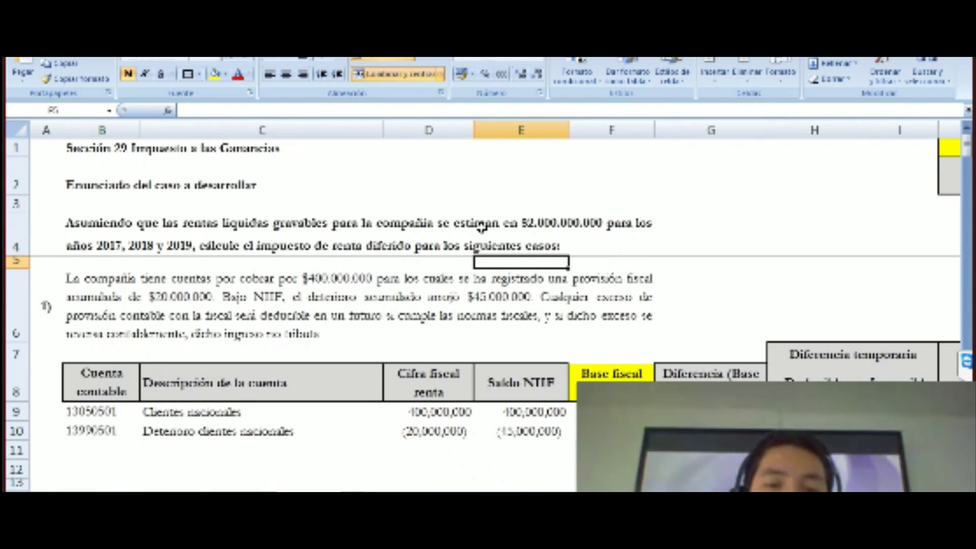
key("Down")
key("Down")
key("Down")
key("Left")
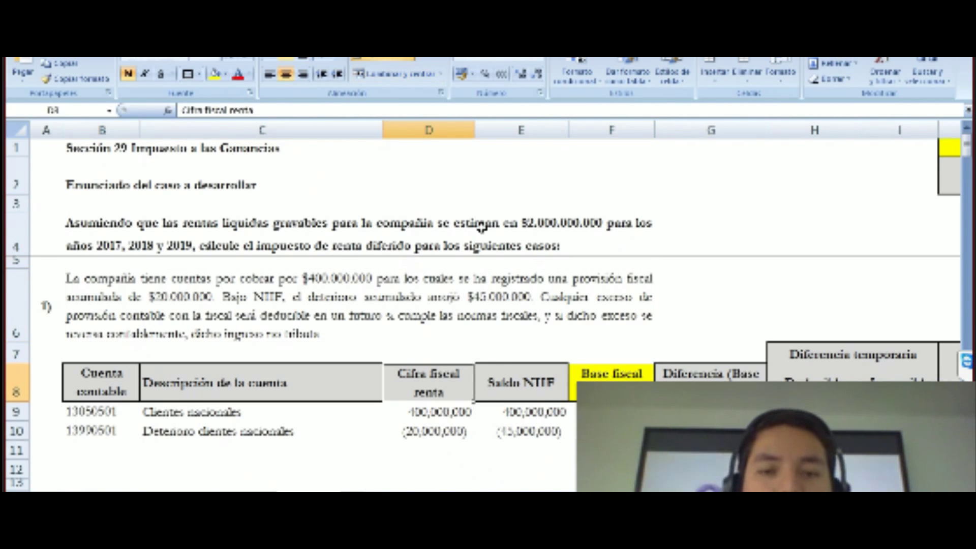
key("Right")
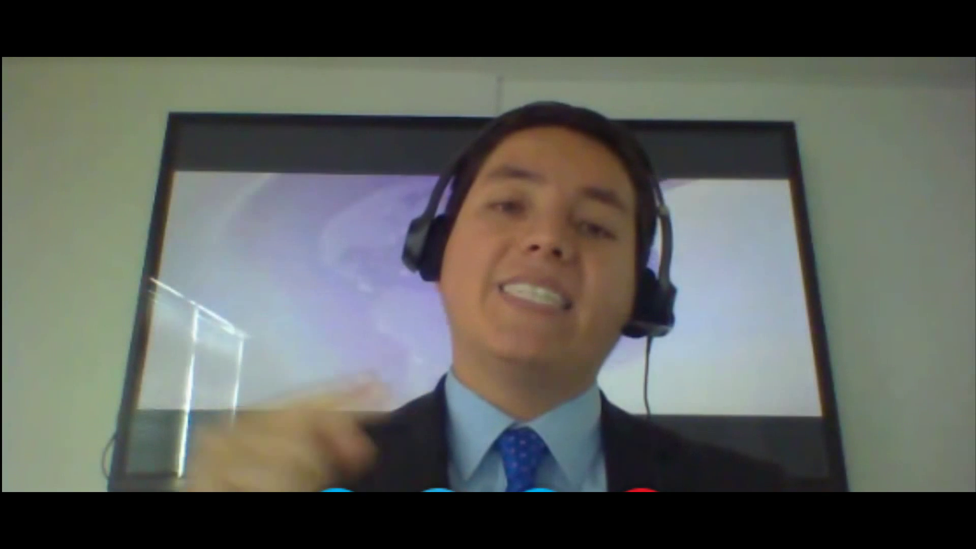
key("ctrl+m")
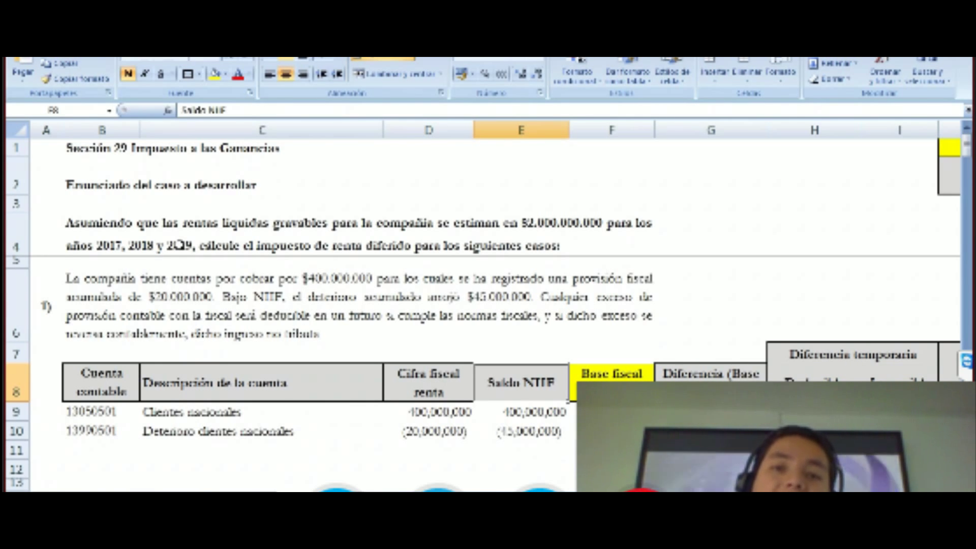
Review the Clientes nacionales row, comparing its fiscal figure with its NIIF balance under the column headings
key("Left")
key("Left")
key("Down")
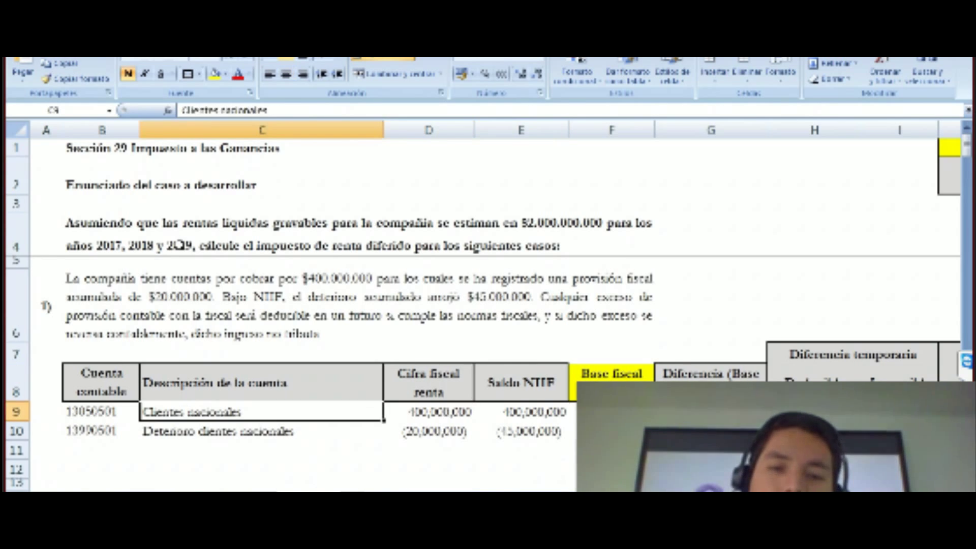
key("Right")
key("Right")
key("Right")
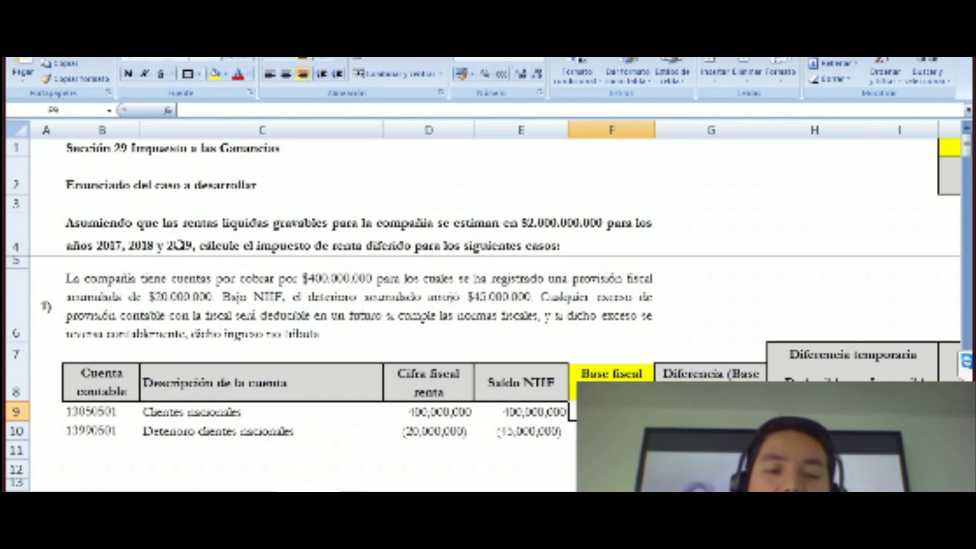
left_click(428, 382)
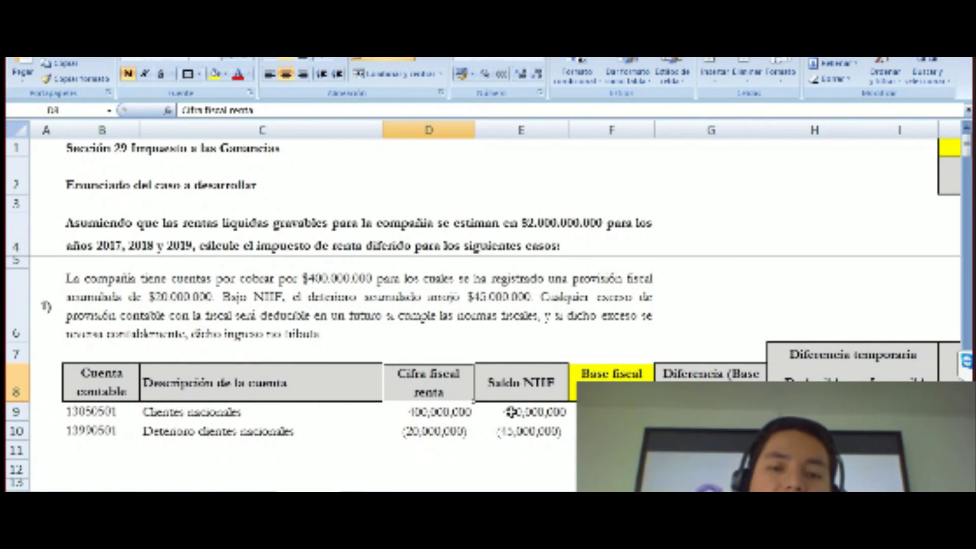
left_click(572, 406)
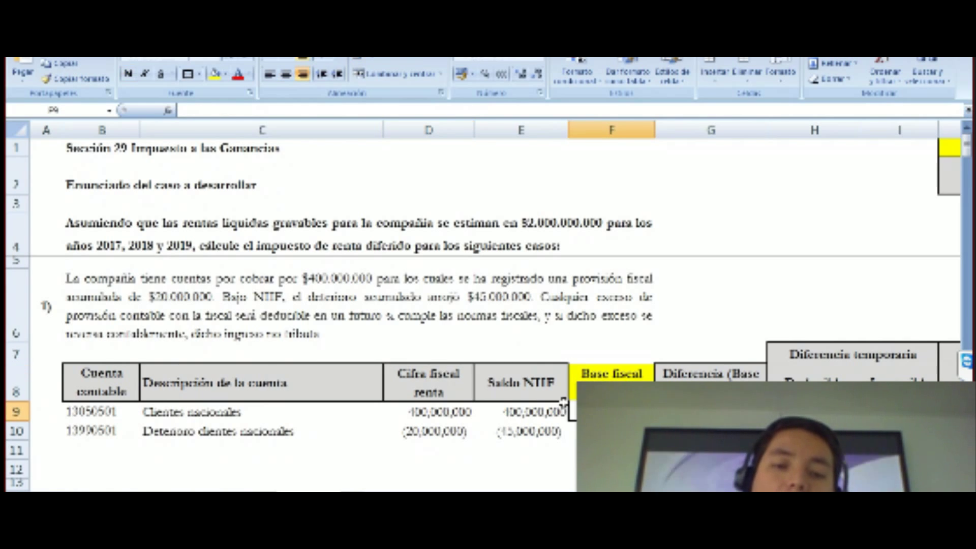
left_click(535, 386)
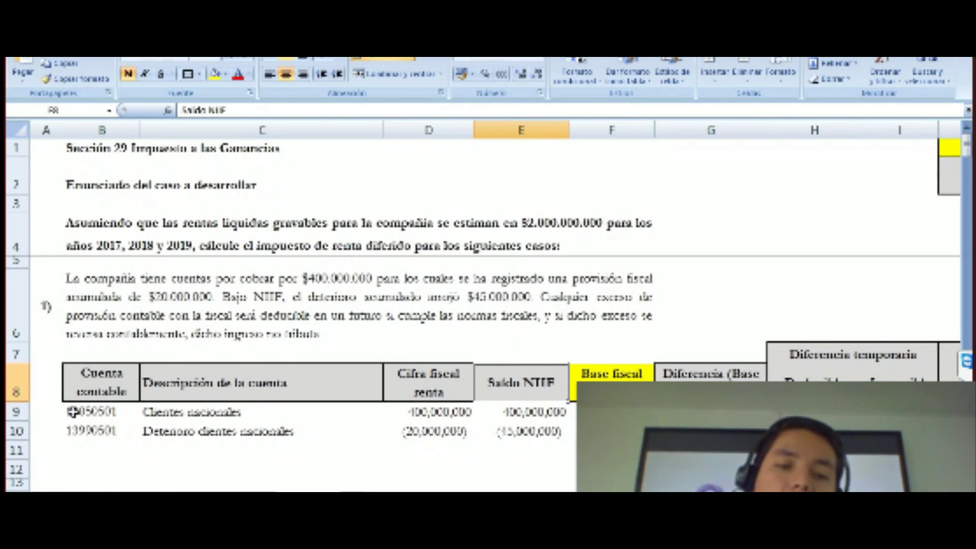
left_click(497, 410)
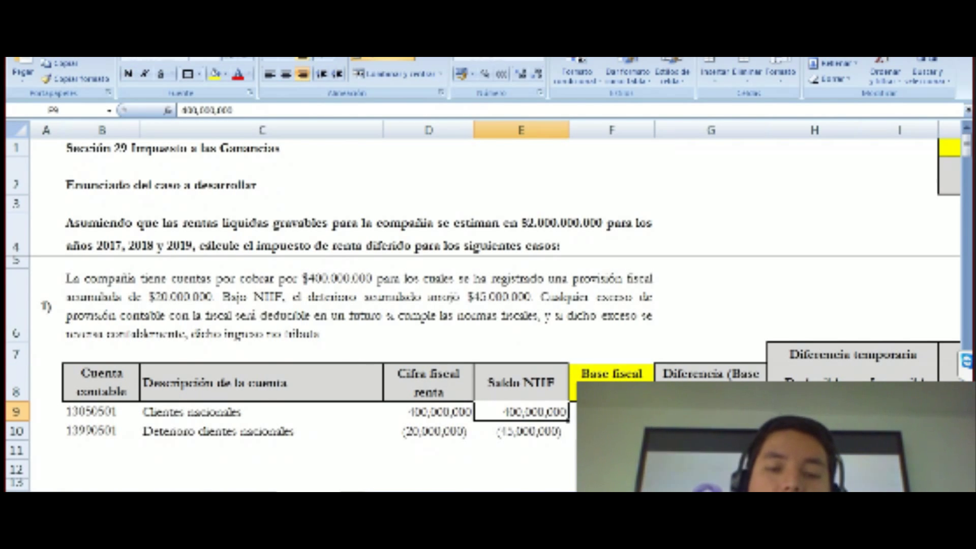
left_click(429, 411)
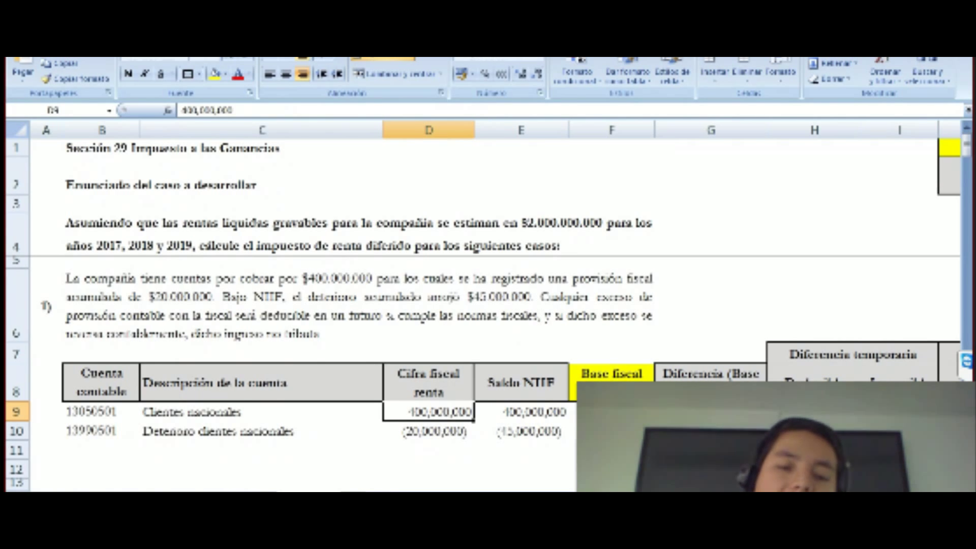
Highlight the fiscal and NIIF amounts of Deterioro clientes nacionales (D10:E10) with a yellow fill
key("Right")
key("Down")
key("Left")
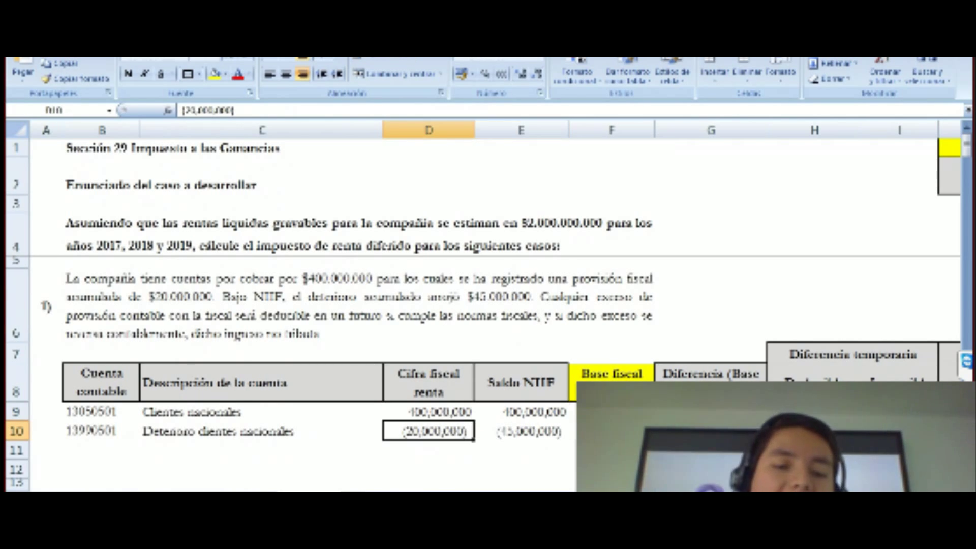
key("shift+Right")
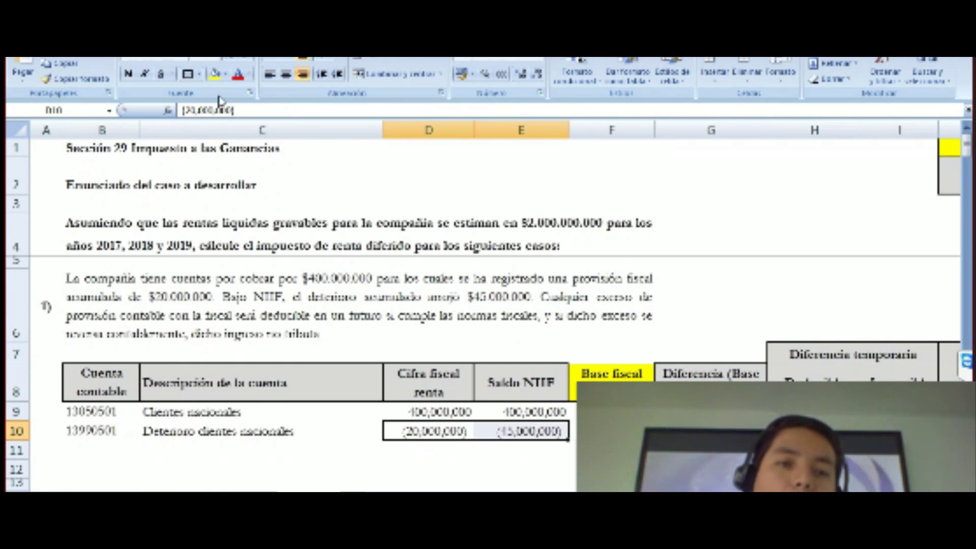
left_click(216, 75)
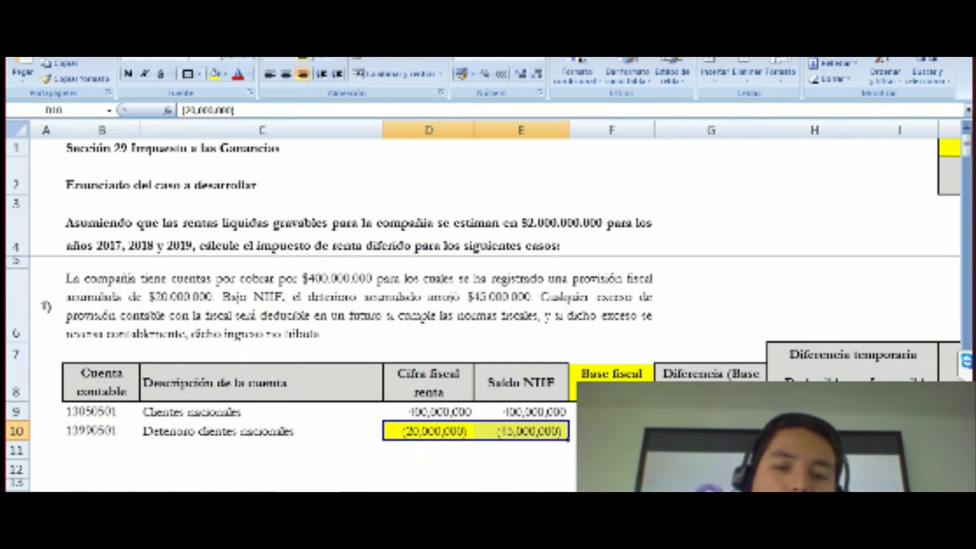
left_click(612, 431)
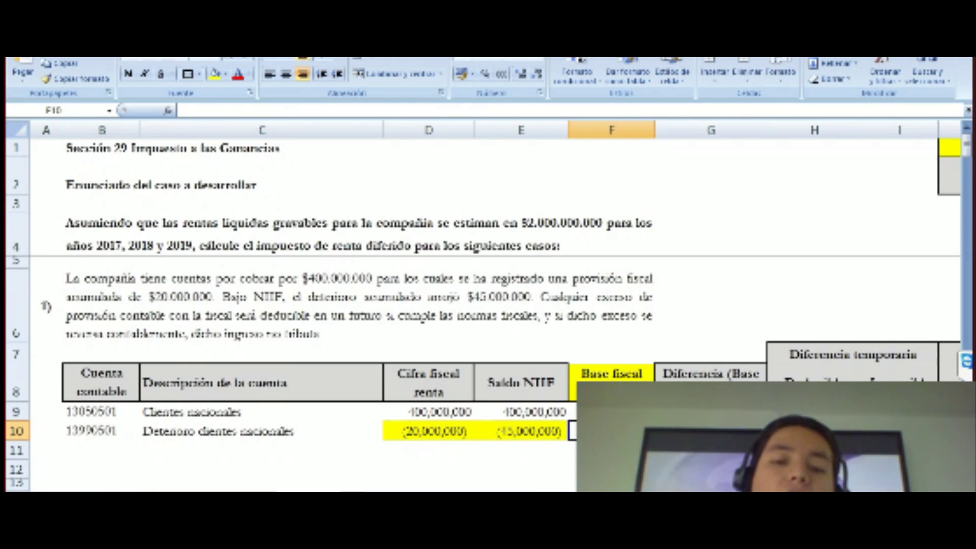
Try to total the Cifra fiscal renta column in D11 with =SUMA(D9:D10)
key("Left")
key("Left")
key("Down")
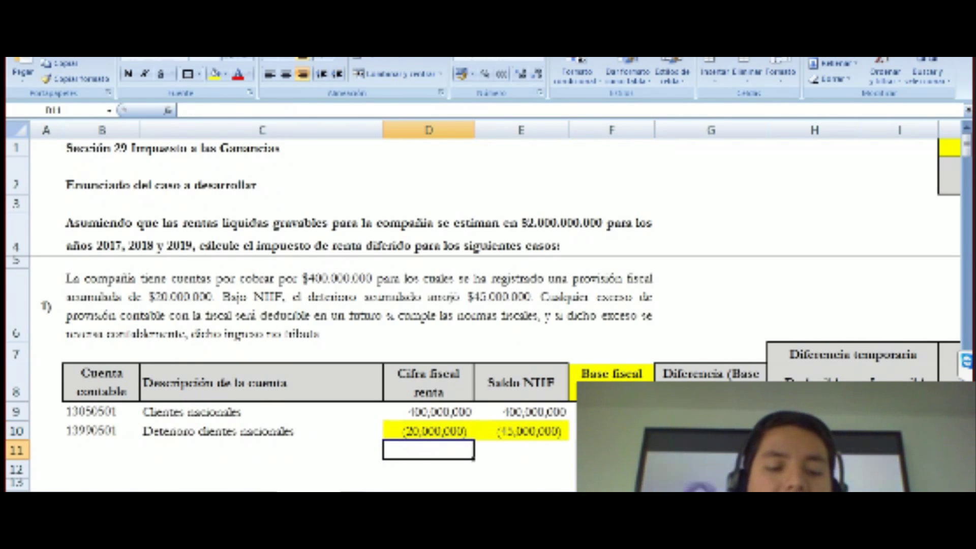
type("=SUMA(")
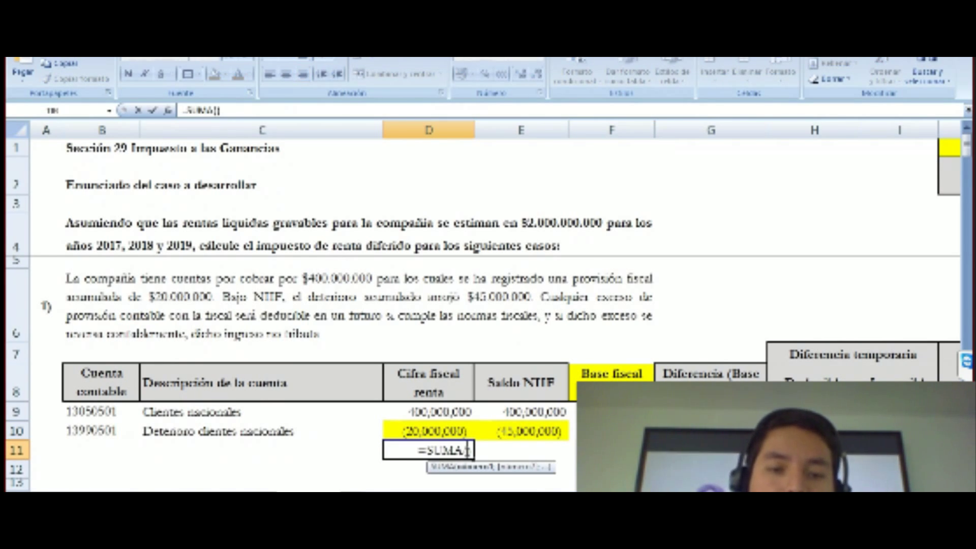
key("Up")
key("Up")
key("shift+Down")
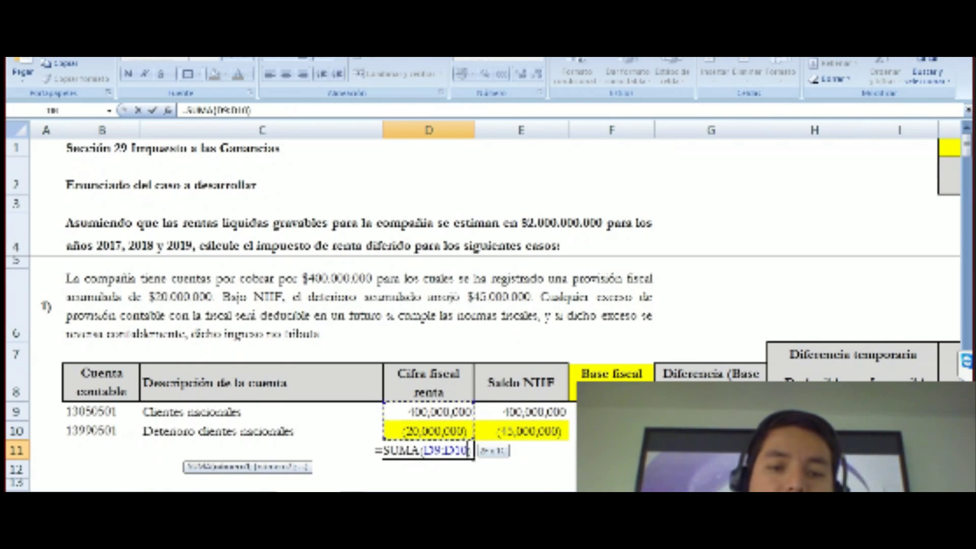
key("Return")
Try adding the two fiscal amounts in D11 directly with the formula +D9+D10
key("Up")
type("+")
key("Up")
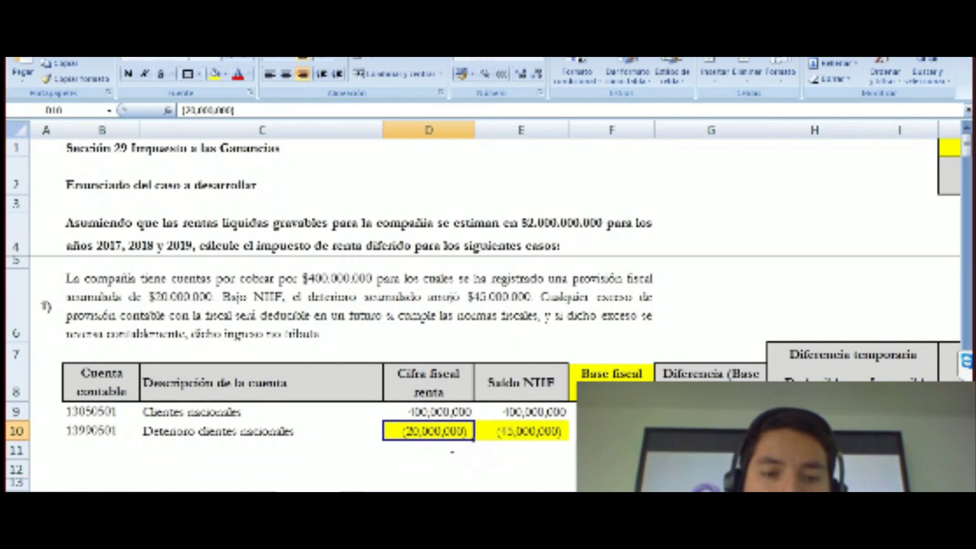
key("Up")
type("+")
key("Up")
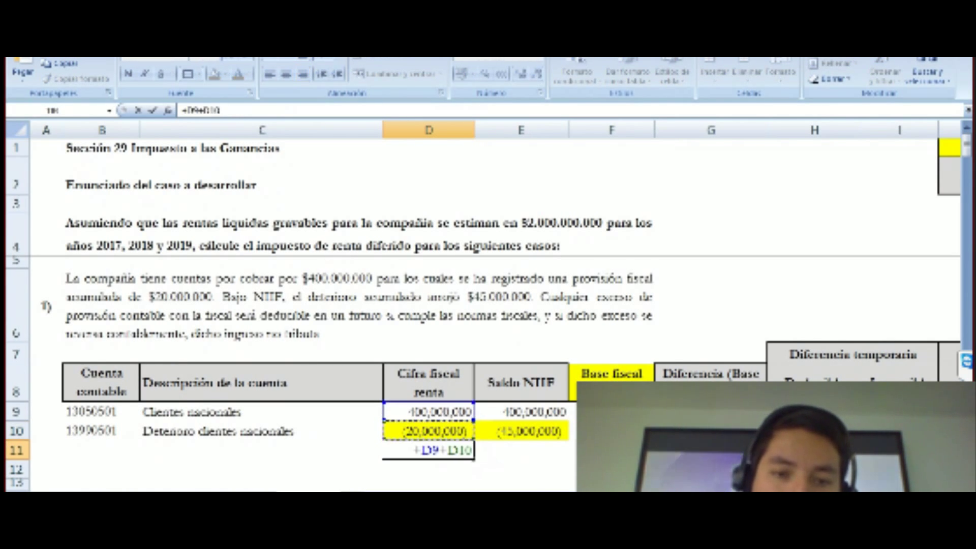
key("Return")
key("Up")
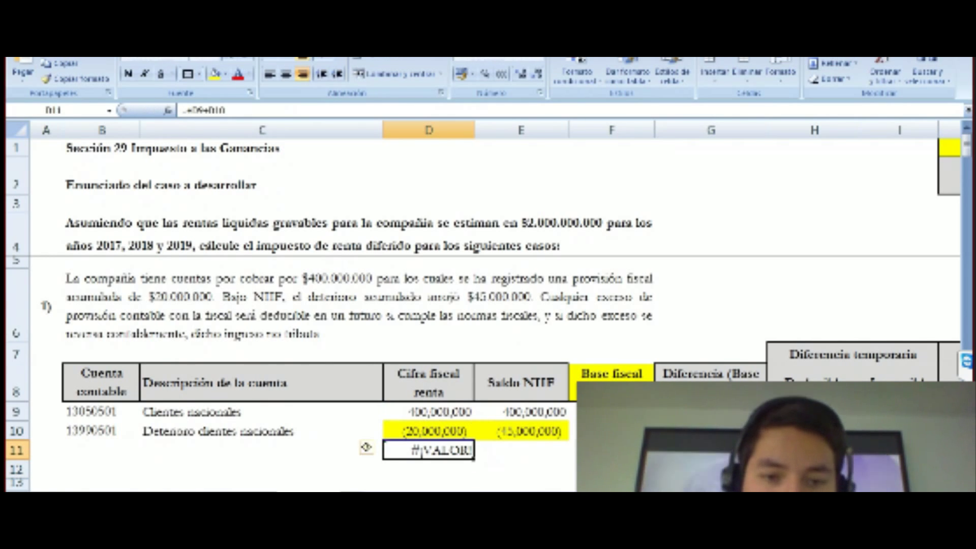
Remove the comma separators from the Clientes nacionales fiscal figure in D9 so it is entered as the number 400000000
key("F2")
key("Escape")
key("Up")
key("Up")
key("F2")
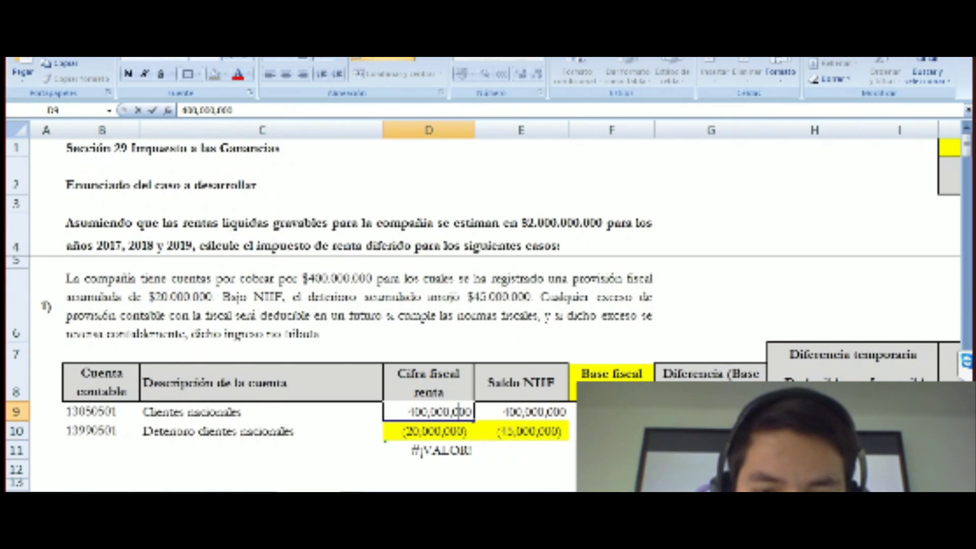
key("Left")
key("Left")
key("Left")
key("BackSpace")
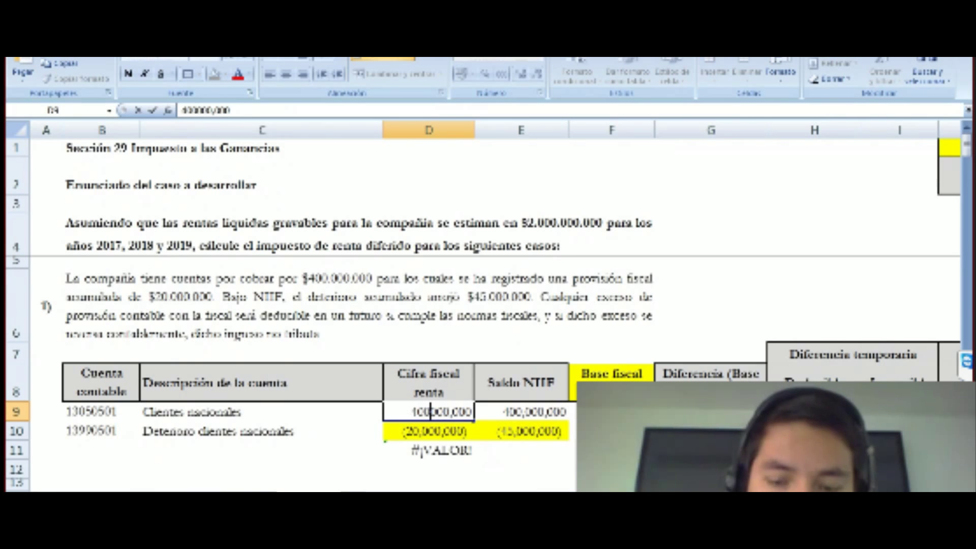
key("Right")
key("Right")
key("BackSpace")
key("Return")
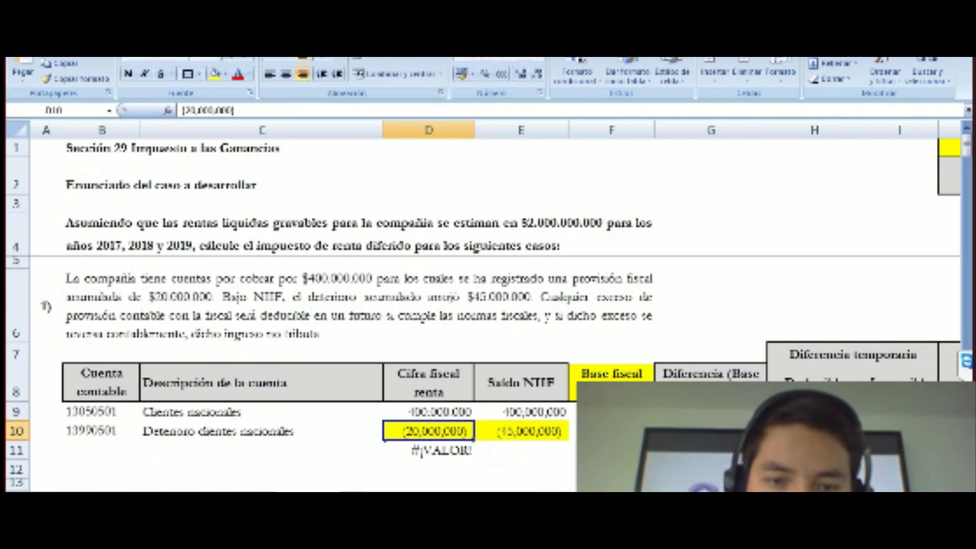
Remove the comma separators from the fiscal impairment amount in D10, keeping it as a negative 20000000 in parentheses
key("F2")
key("Left")
key("Left")
key("Left")
key("Left")
key("Left")
key("Left")
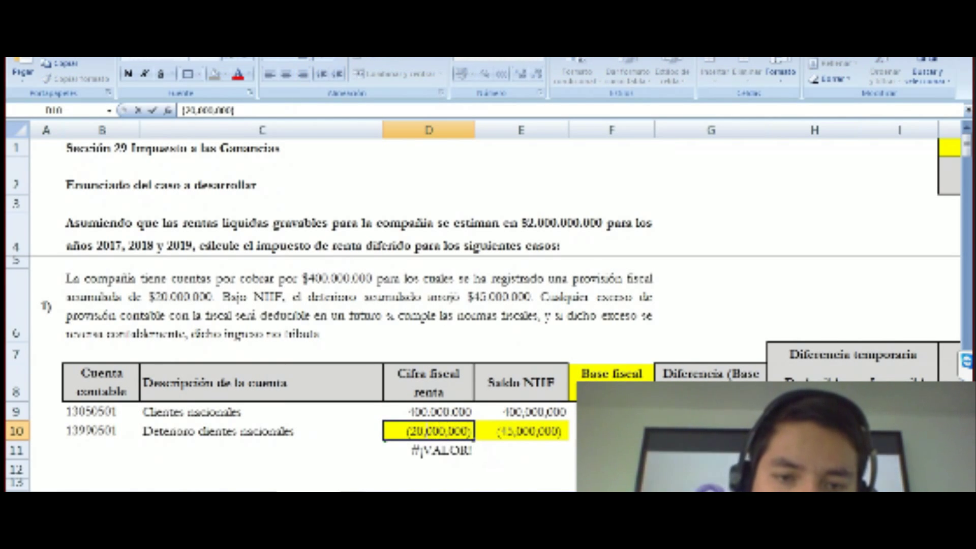
key("BackSpace")
key("BackSpace")
key("Return")
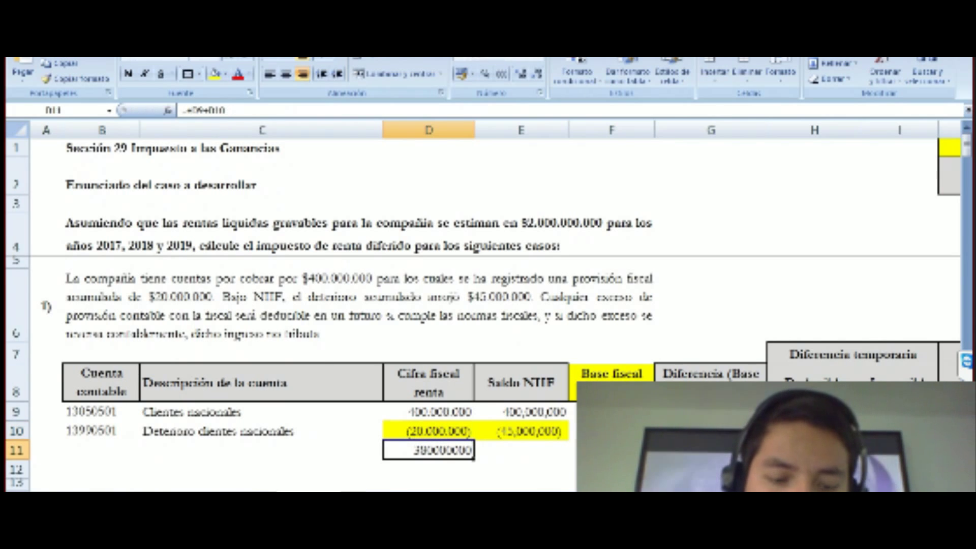
Replace the formula in D11 with an automatic sum, =SUMA(D9:D10)
key("alt+equal")
key("ctrl+Return")
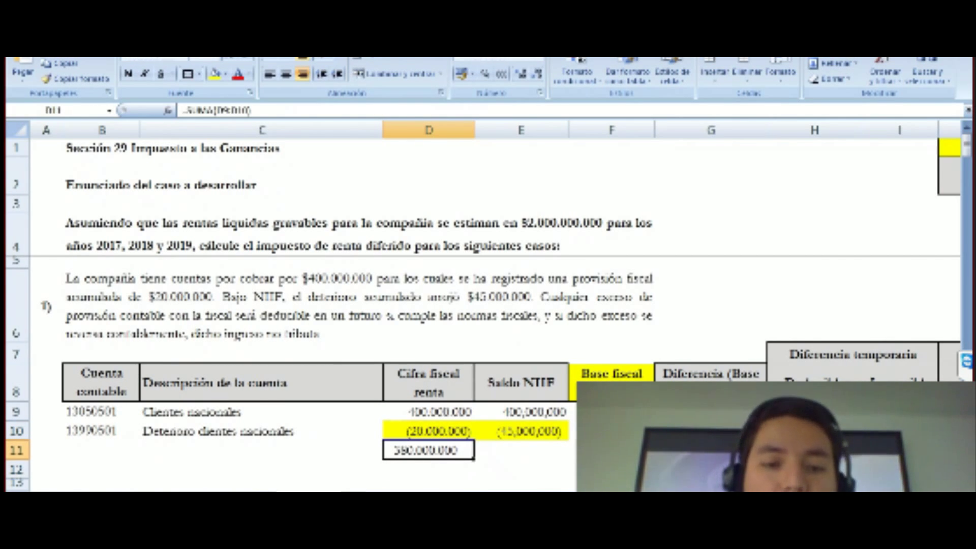
key("Up")
key("Up")
key("Down")
key("Down")
key("Right")
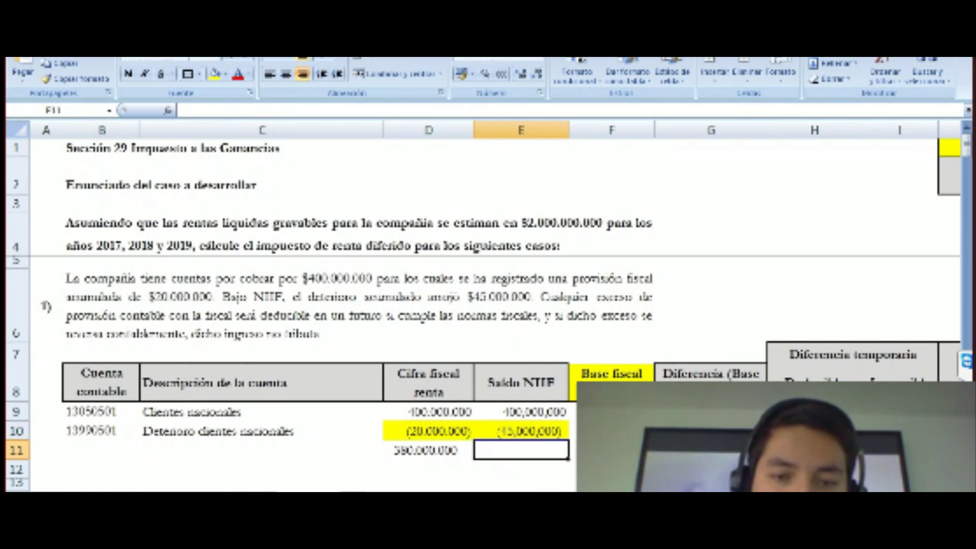
Remove the comma separators from the Clientes nacionales NIIF balance in E9 so it is entered as 400000000
key("Up")
key("Up")
key("F2")
key("Left")
key("Left")
key("Left")
key("Left")
key("Left")
key("Left")
key("Left")
key("BackSpace")
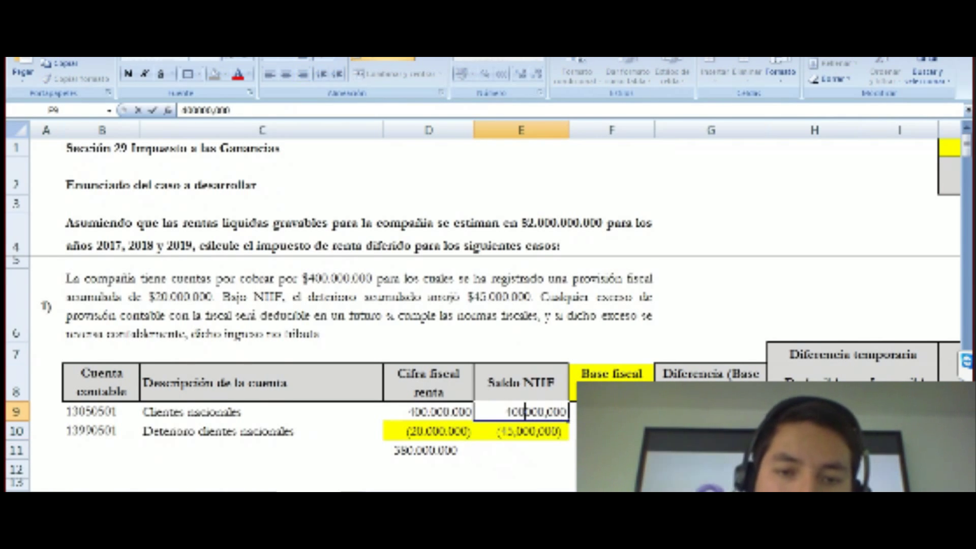
key("Right")
key("Right")
key("Right")
key("Delete")
key("Return")
Remove the comma separators from the NIIF impairment amount in E10, keeping it as a negative 45000000 in parentheses
key("F2")
key("Left")
key("Left")
key("Left")
key("Left")
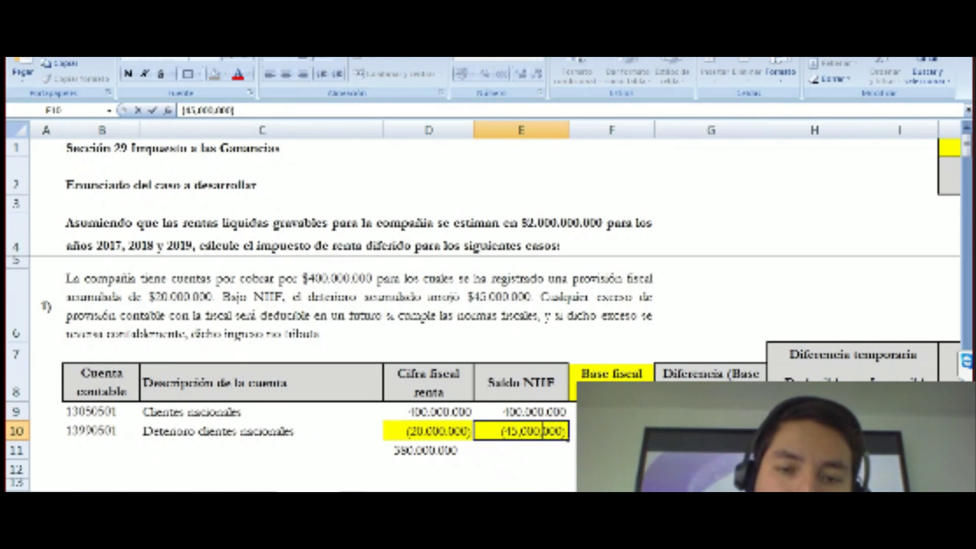
key("BackSpace")
key("Left")
key("Left")
key("Left")
key("BackSpace")
key("Return")
Copy the total formula from D11 into E11 to sum the Saldo NIIF column
key("Left")
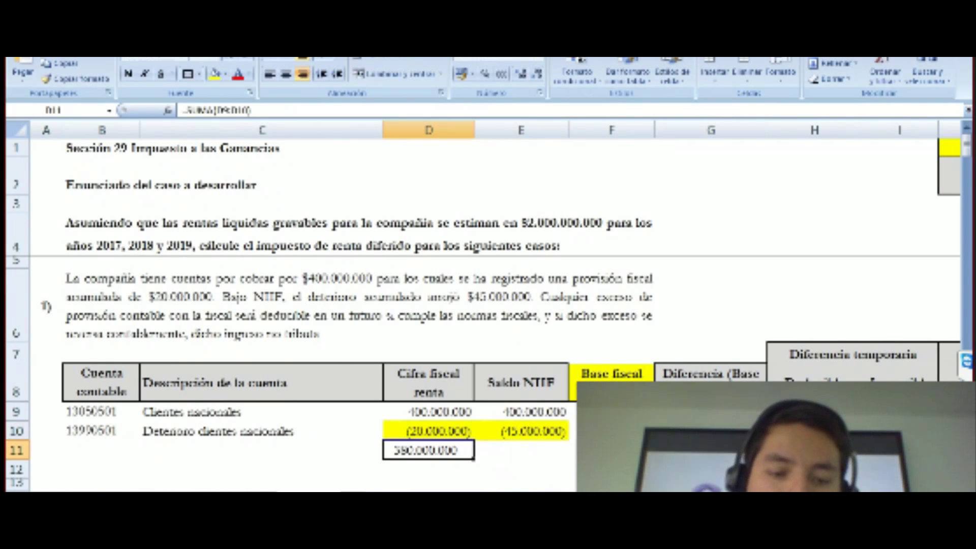
key("Right")
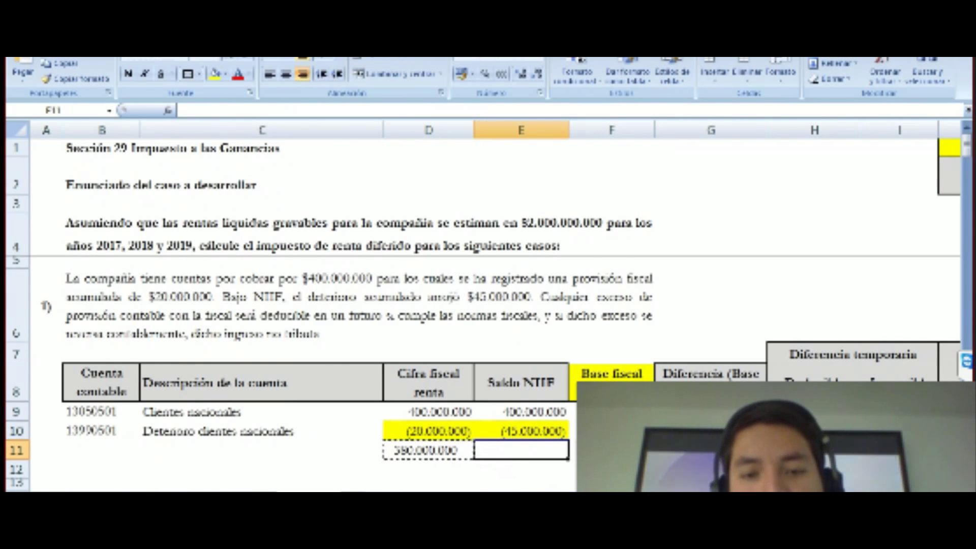
key("ctrl+r")
key("Down")
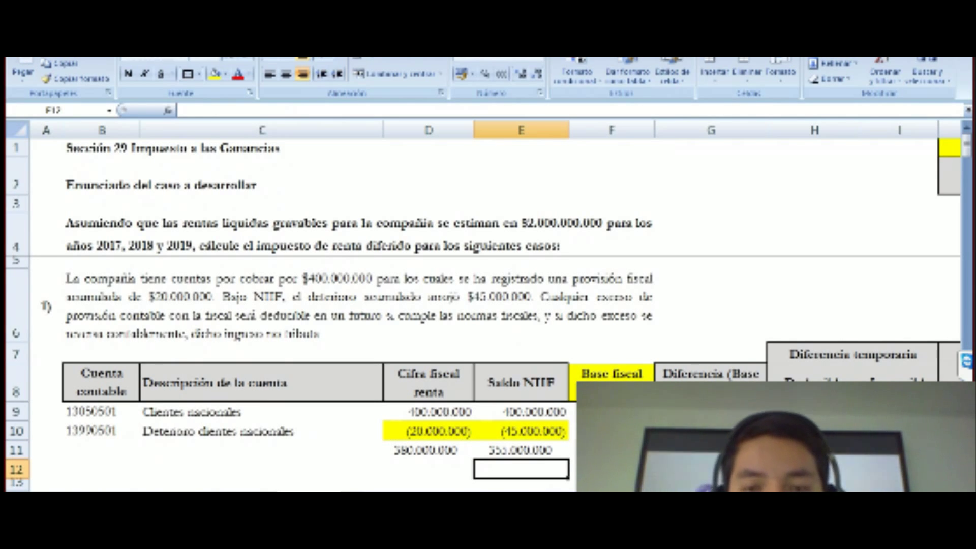
key("Right")
key("Up")
key("Up")
key("Up")
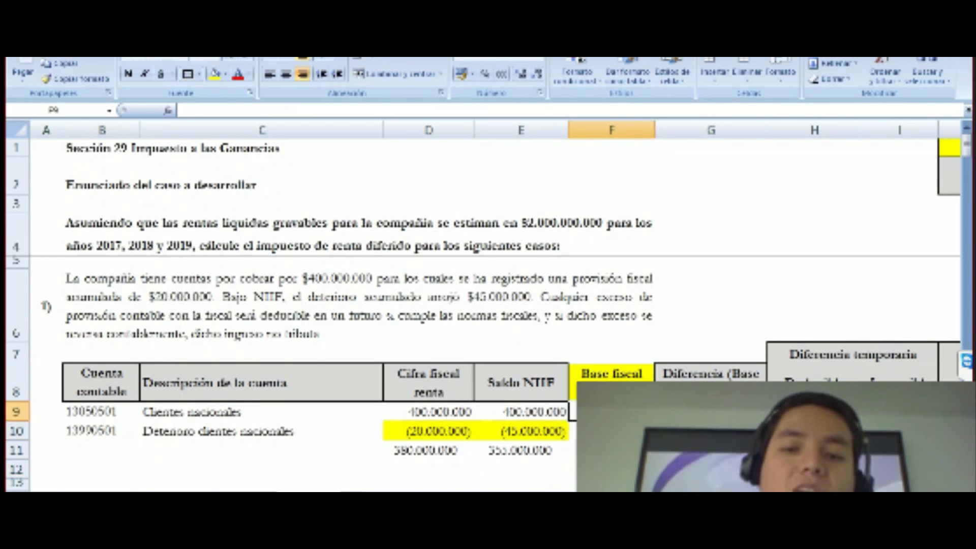
key("Down")
key("Down")
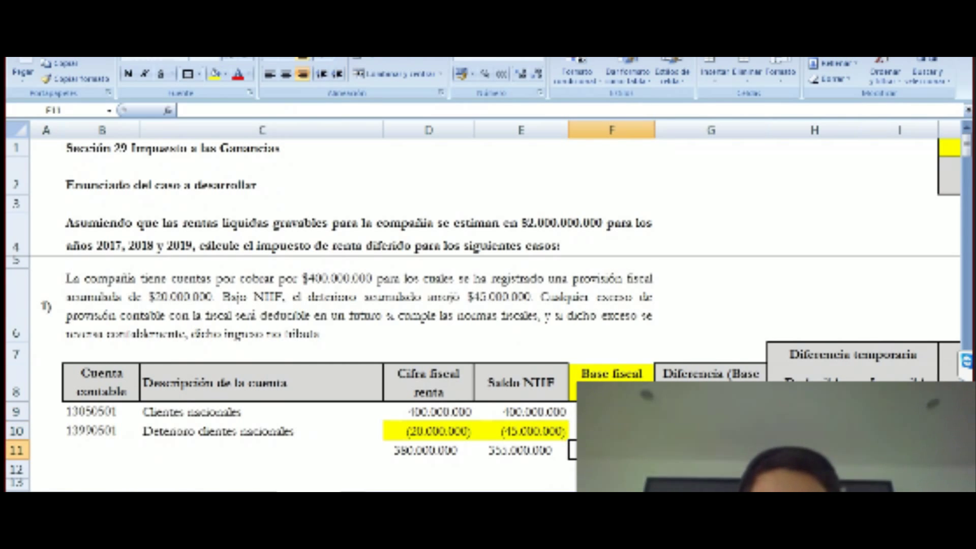
key("Up")
key("Up")
key("Up")
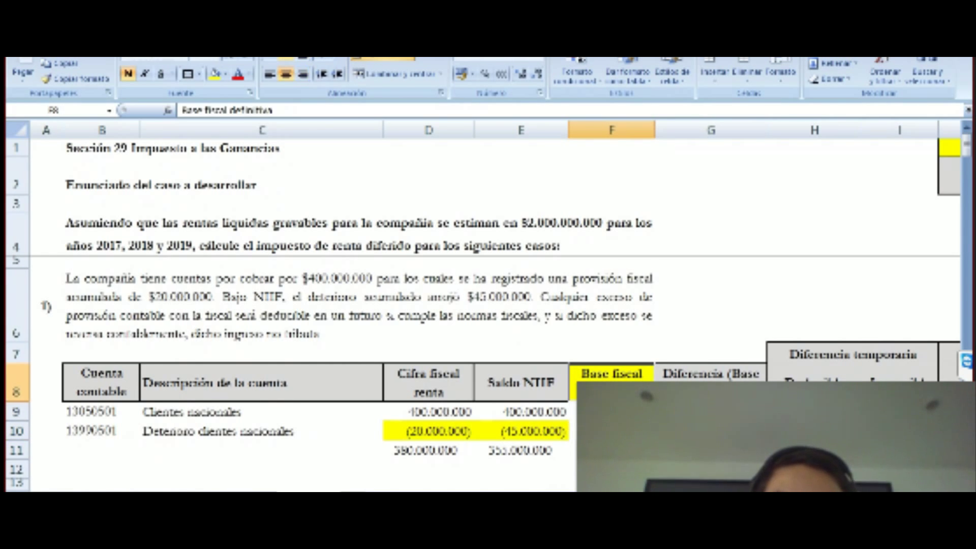
key("Down")
key("Down")
key("Down")
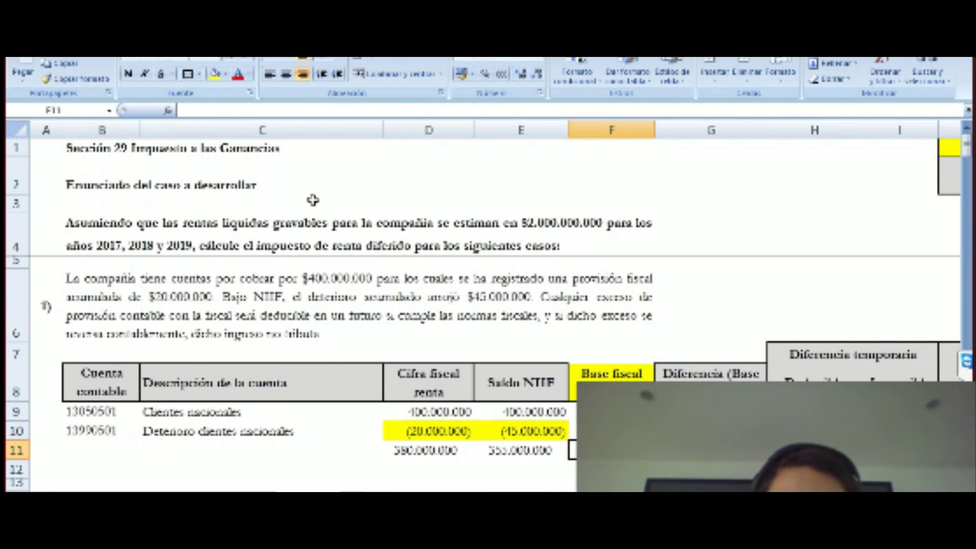
type("+")
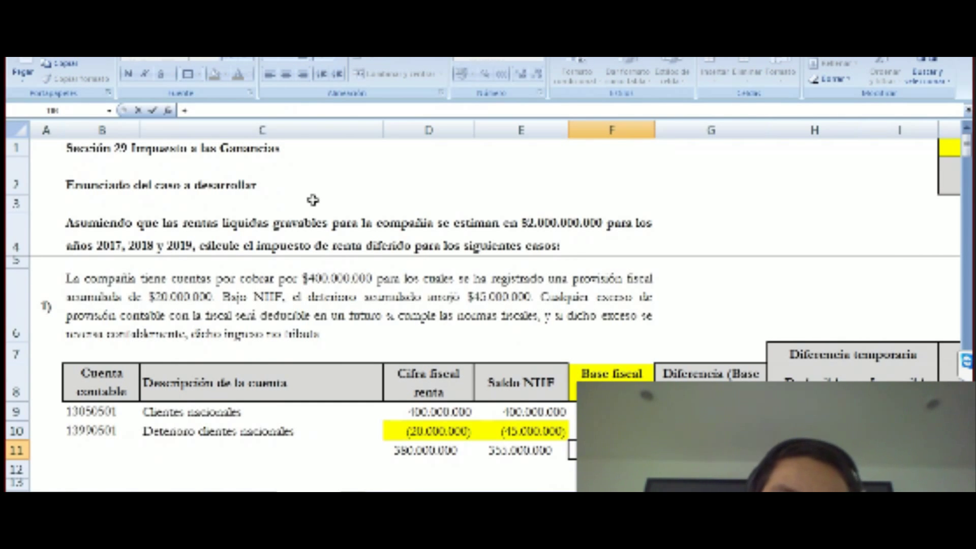
key("Escape")
Start the Base fiscal definitiva for the impairment row in F10 with a reference to its NIIF balance, =+E10
key("Up")
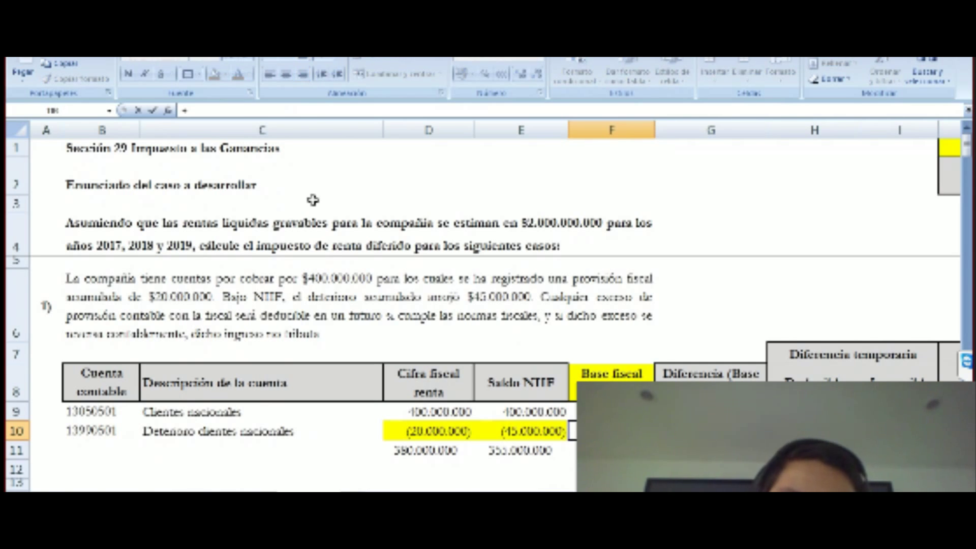
key("Left")
key("Left")
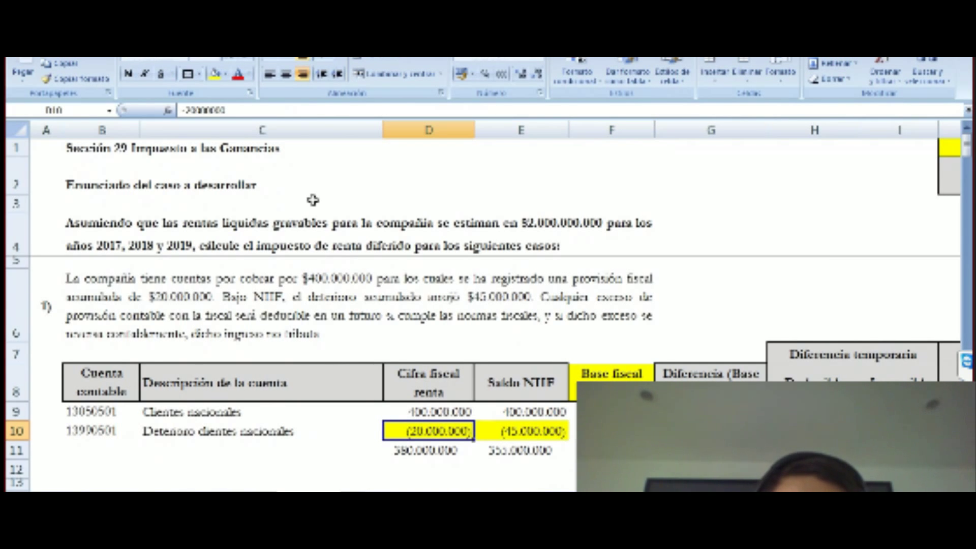
key("Right")
key("Right")
type("+")
key("Left")
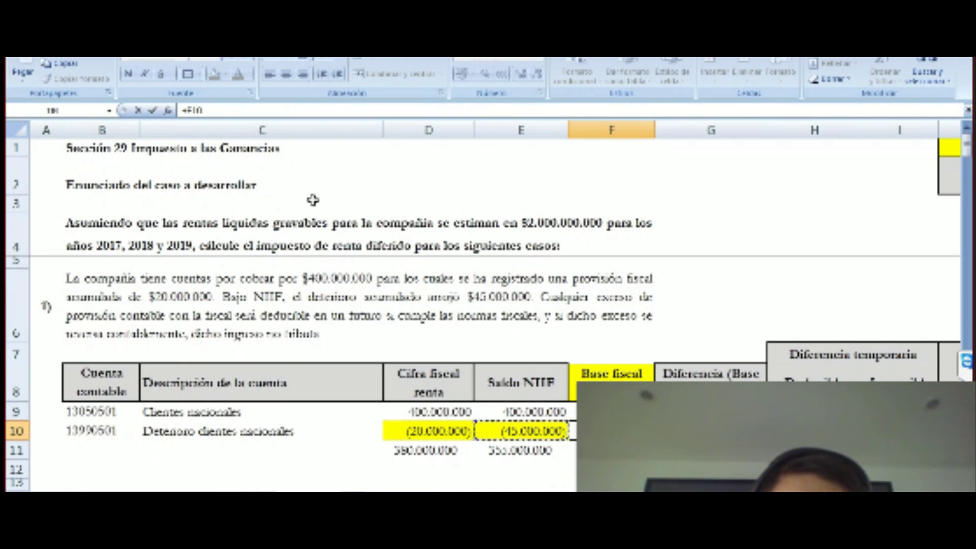
key("Return")
type("+")
key("Left")
key("Left")
key("Up")
key("Right")
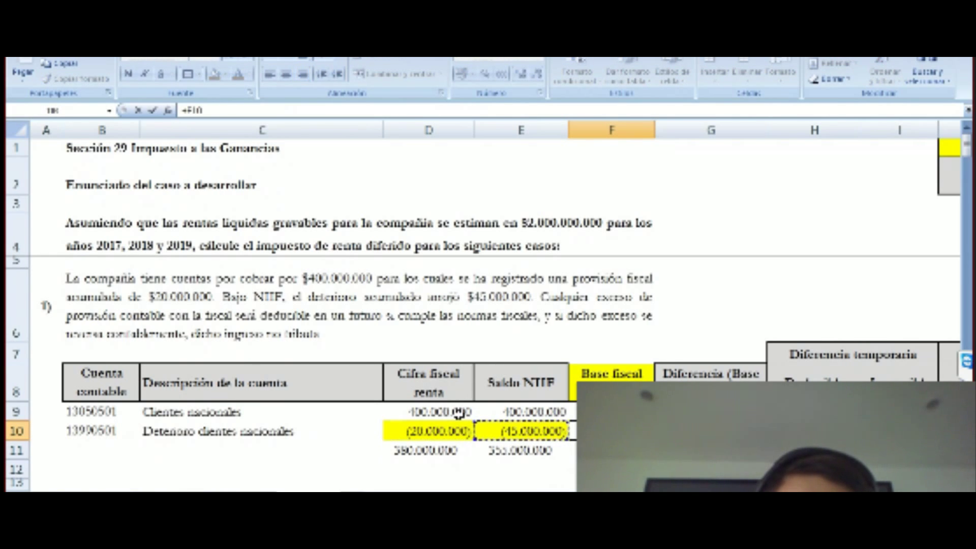
key("Escape")
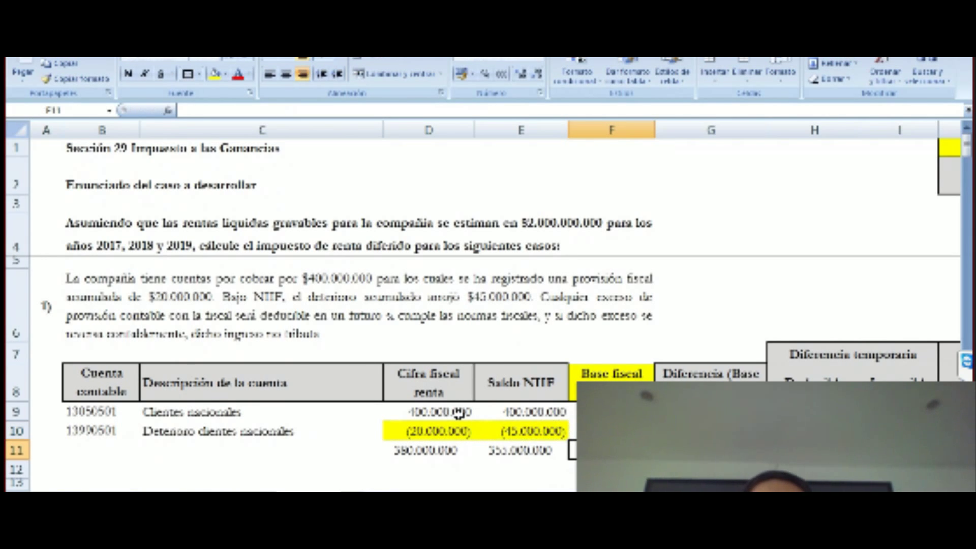
Extend the F10 formula to subtract the fiscal provision in D10, making it =+E10-D10
key("Up")
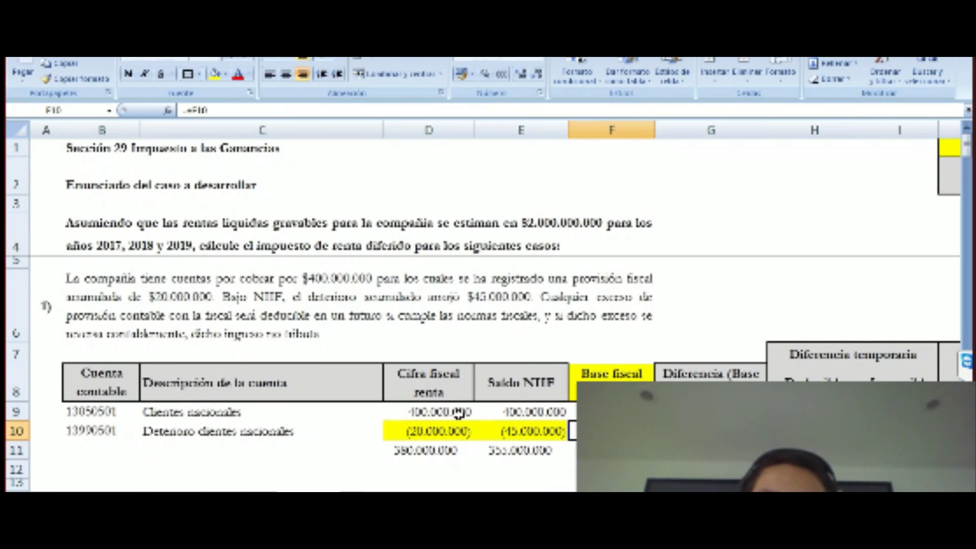
key("F2")
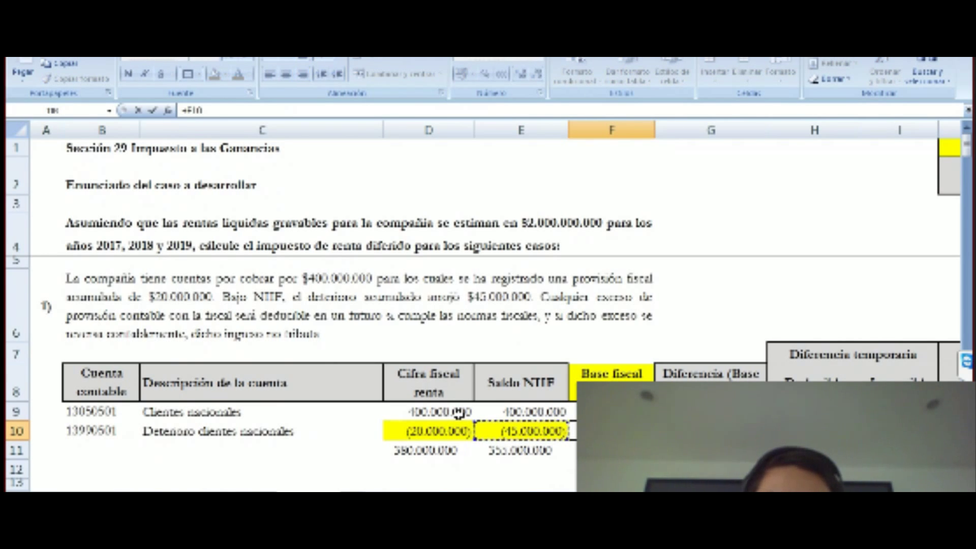
type("-D10")
key("Return")
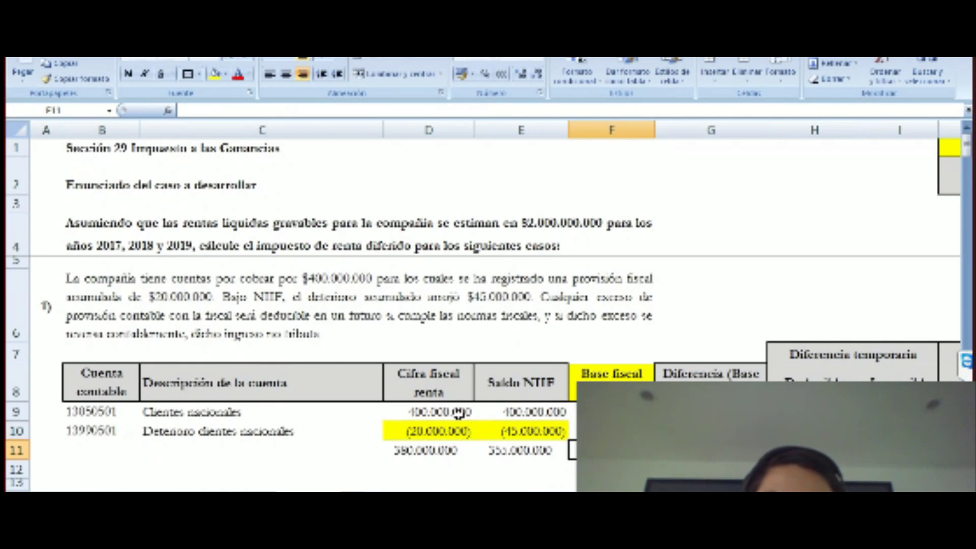
Review the tax base formula in F10 against the fiscal provision figure in D10
key("Up")
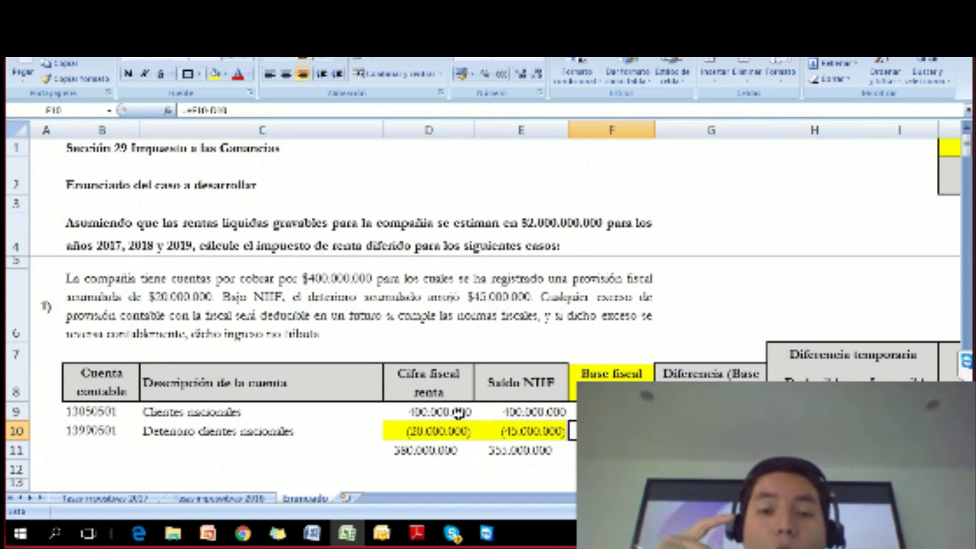
key("Left")
key("Left")
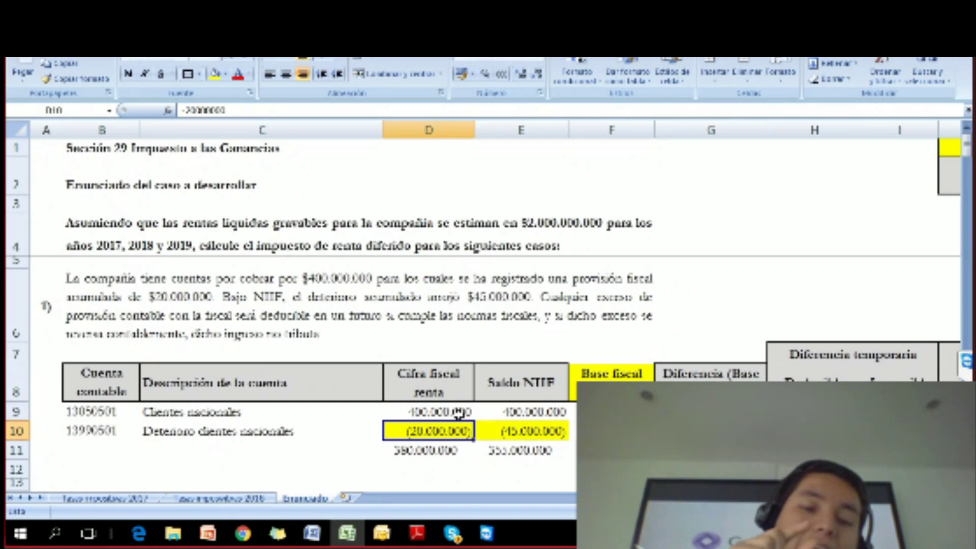
key("Right")
key("Right")
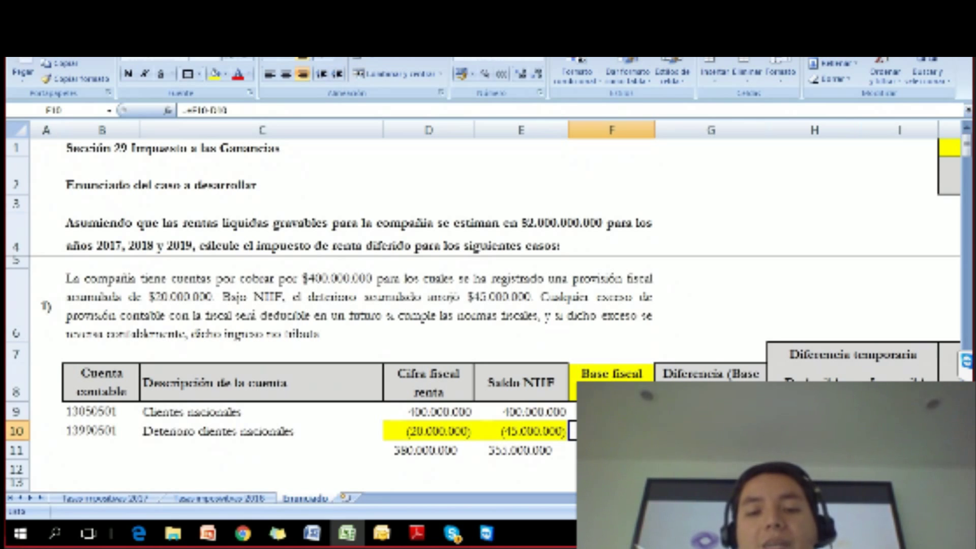
left_click(711, 431)
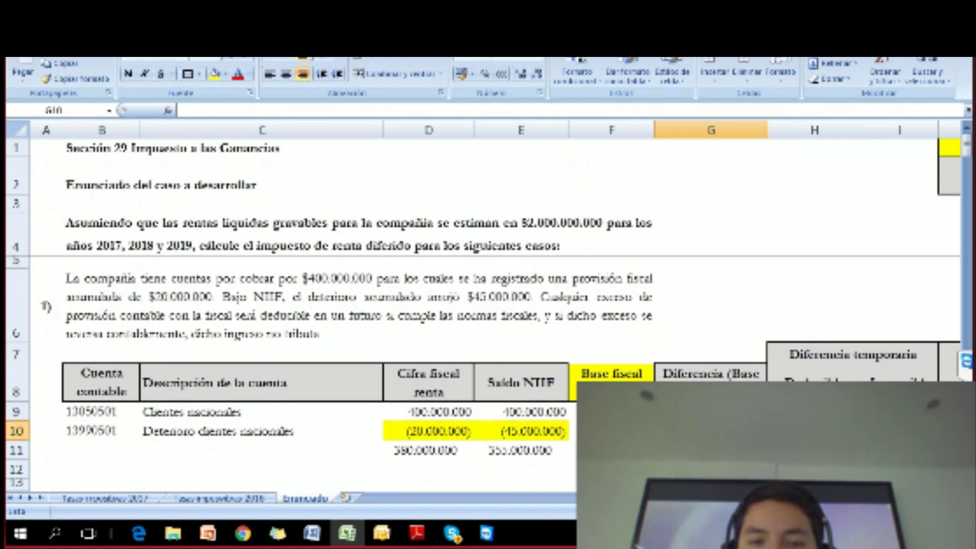
key("Up")
key("Down")
key("Up")
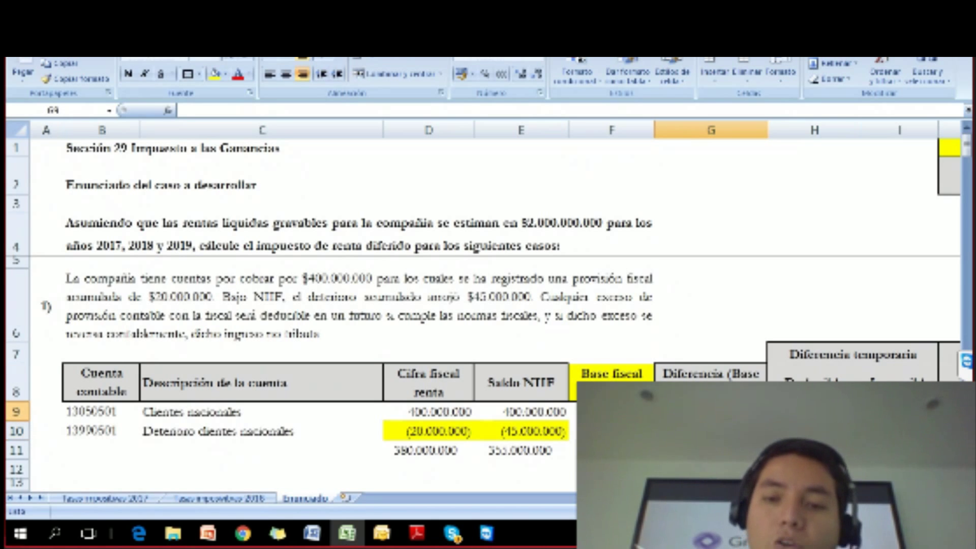
key("Down")
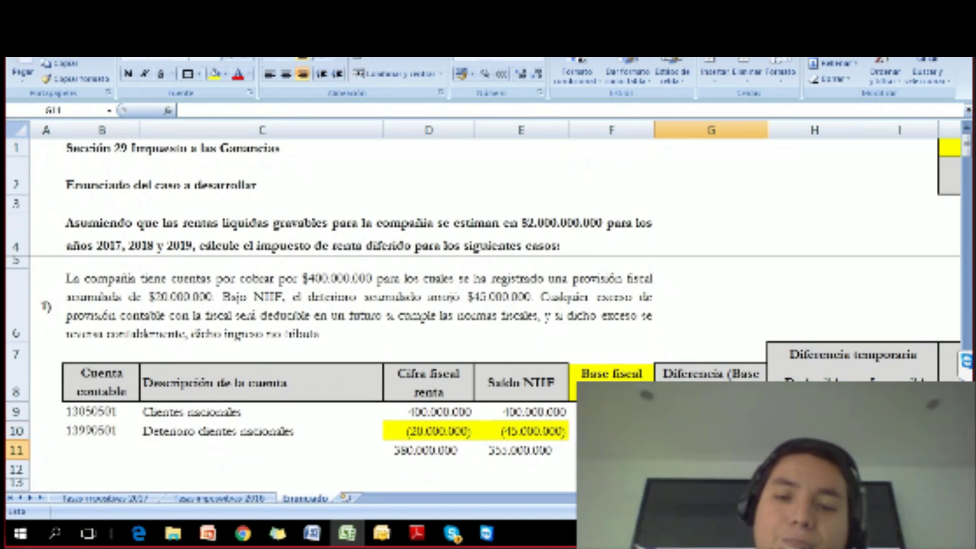
key("Up")
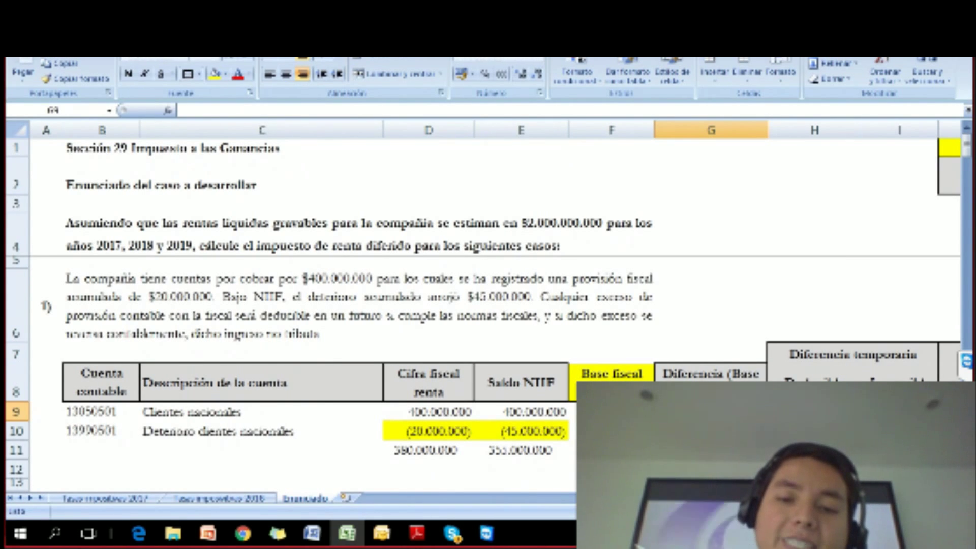
type("+")
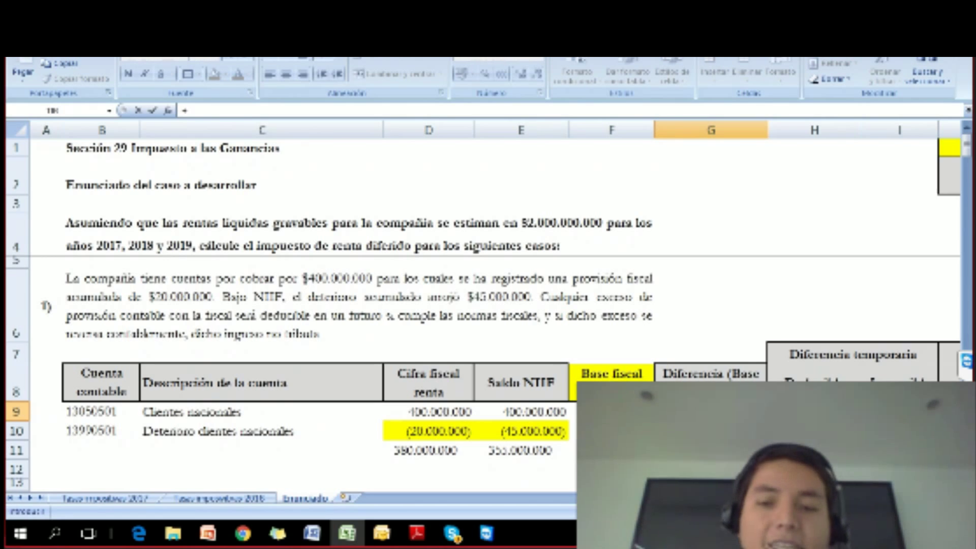
key("Left")
key("Left")
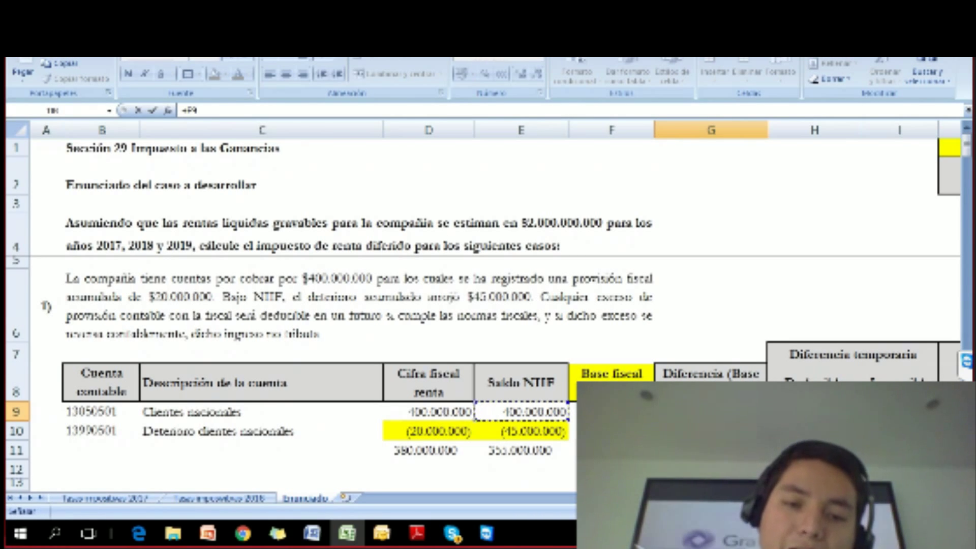
key("Escape")
Set the Clientes nacionales tax base in F9 equal to its fiscal figure with =+D9
key("Left")
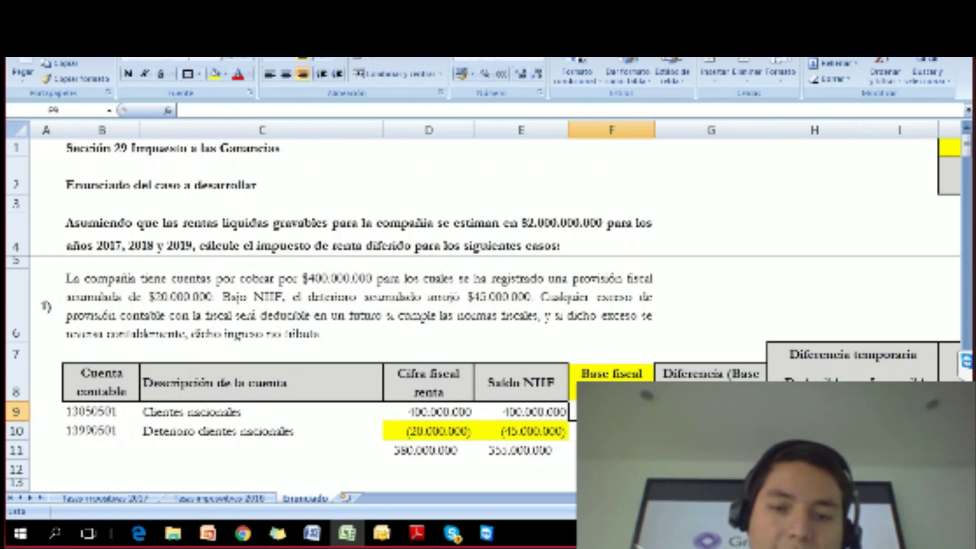
type("+")
key("Left")
key("Left")
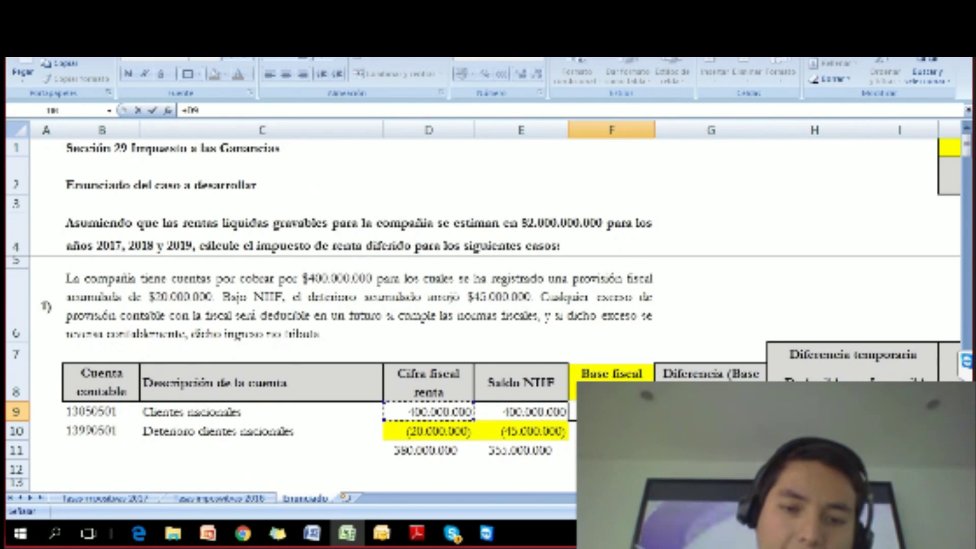
key("Tab")
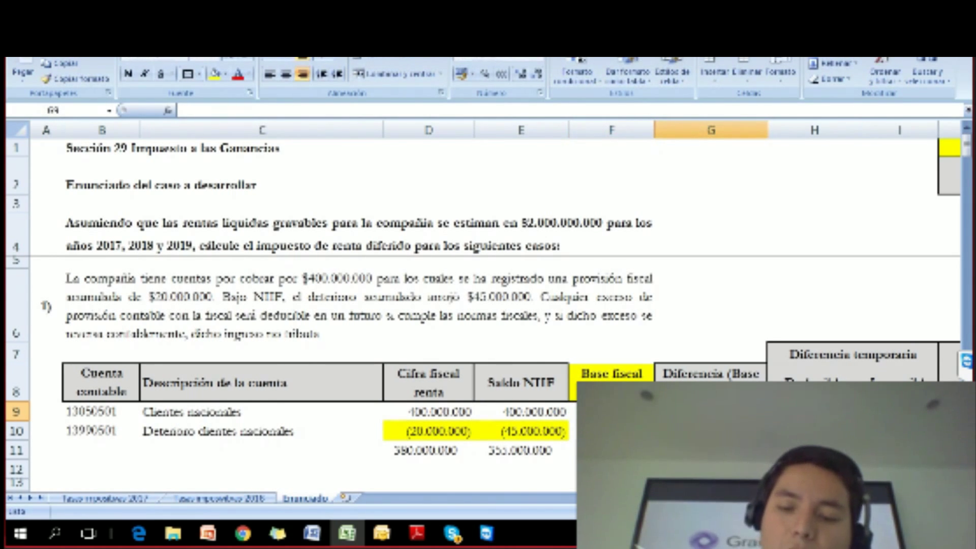
Calculate the Clientes nacionales difference in G9 as tax base minus NIIF balance, =+F9-E9
type("+")
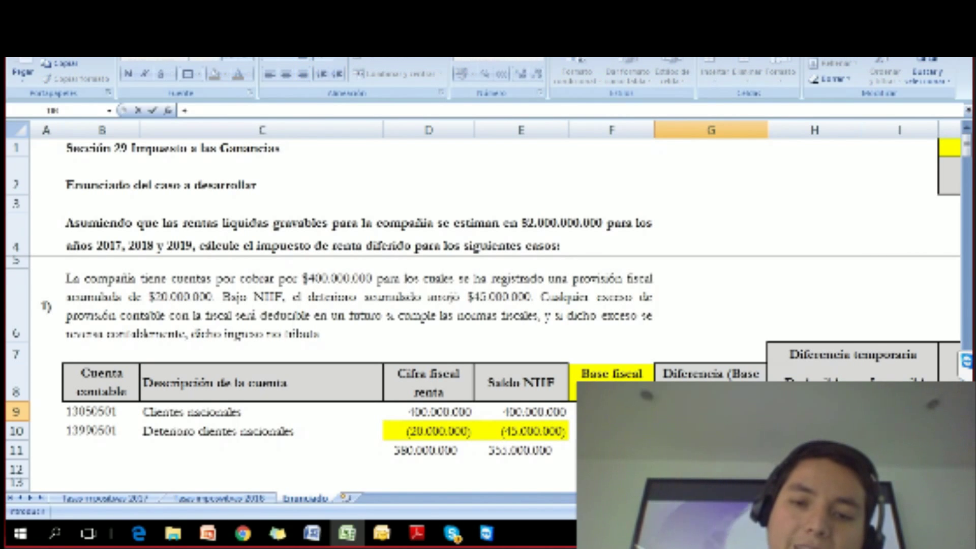
key("Left")
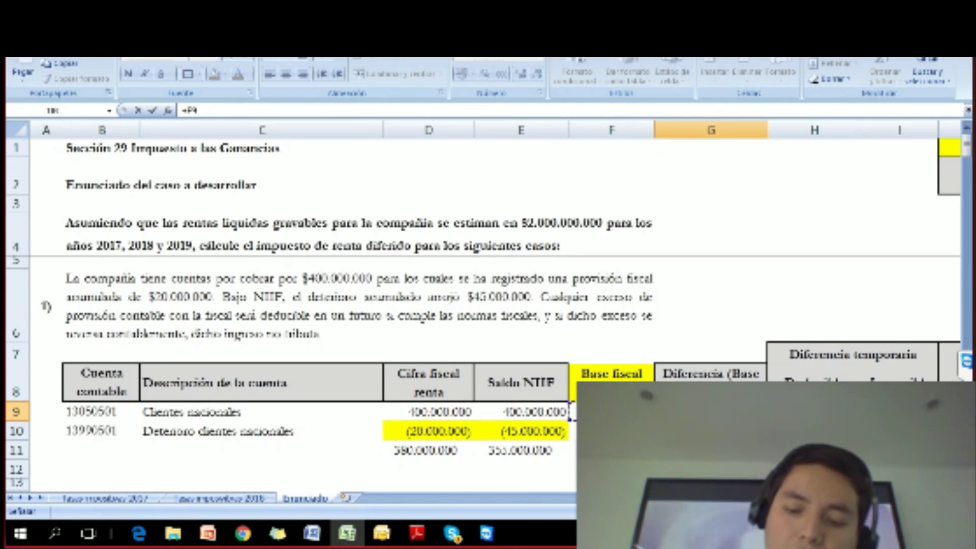
type("-")
key("Left")
key("Left")
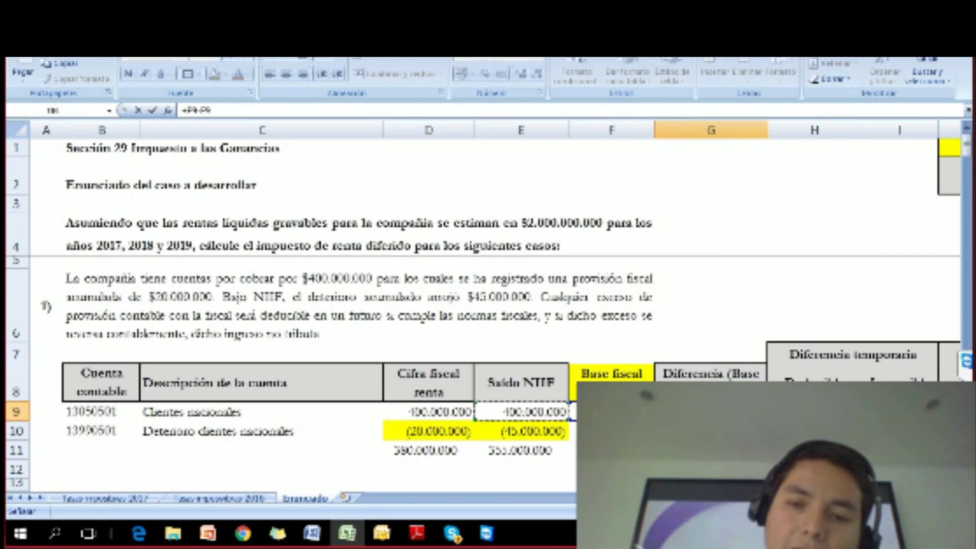
key("Return")
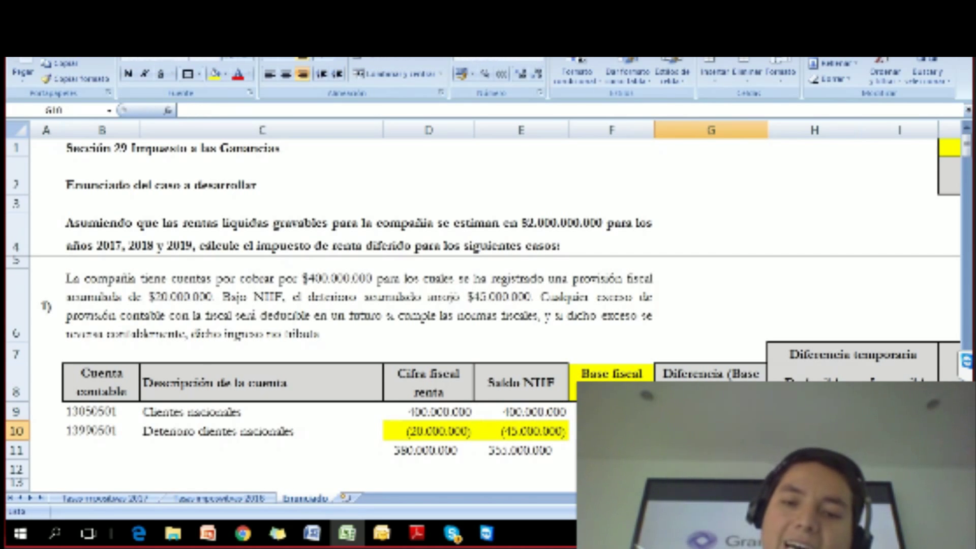
Calculate the impairment row's difference in G10 as tax base minus NIIF balance, =+F10-E10, and select H10
type("+")
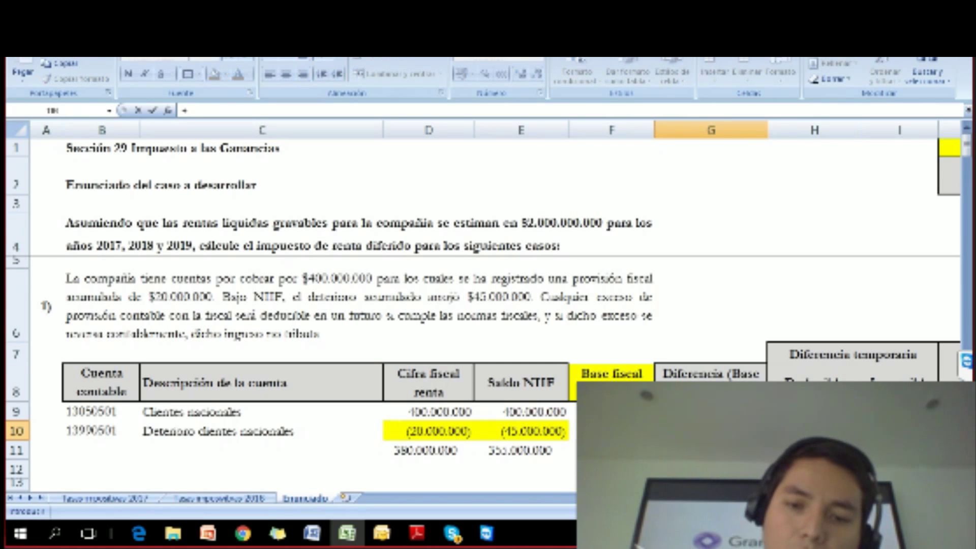
left_click(610, 431)
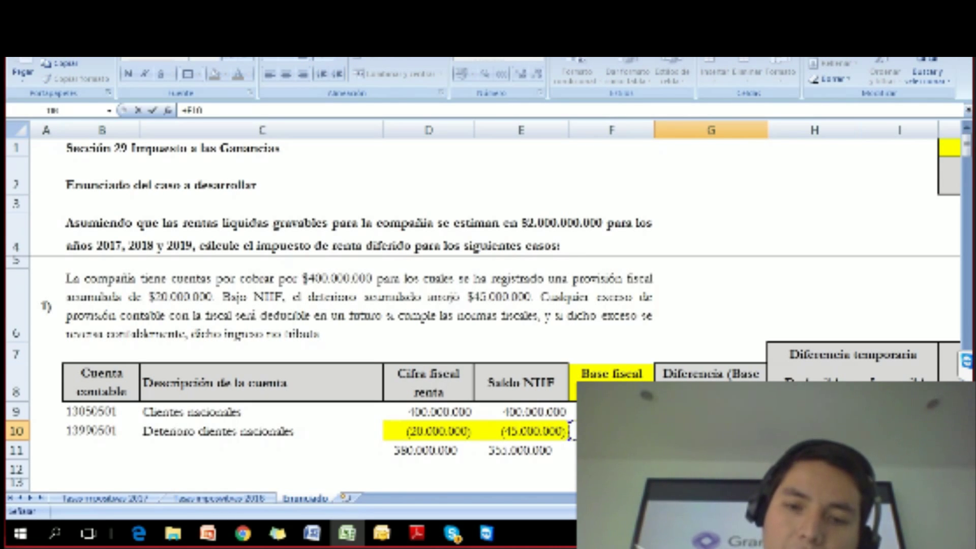
type("-")
key("Left")
key("Left")
key("Return")
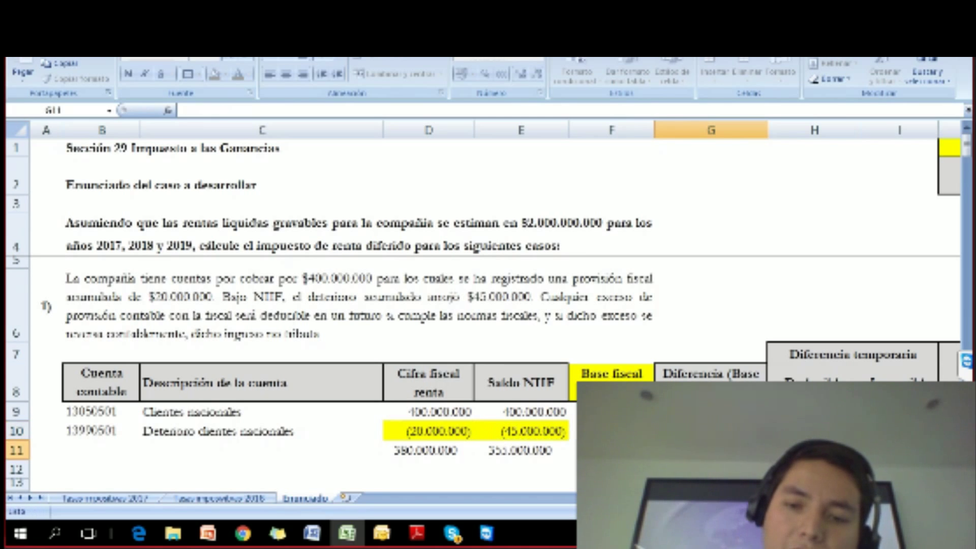
key("Up")
key("Down")
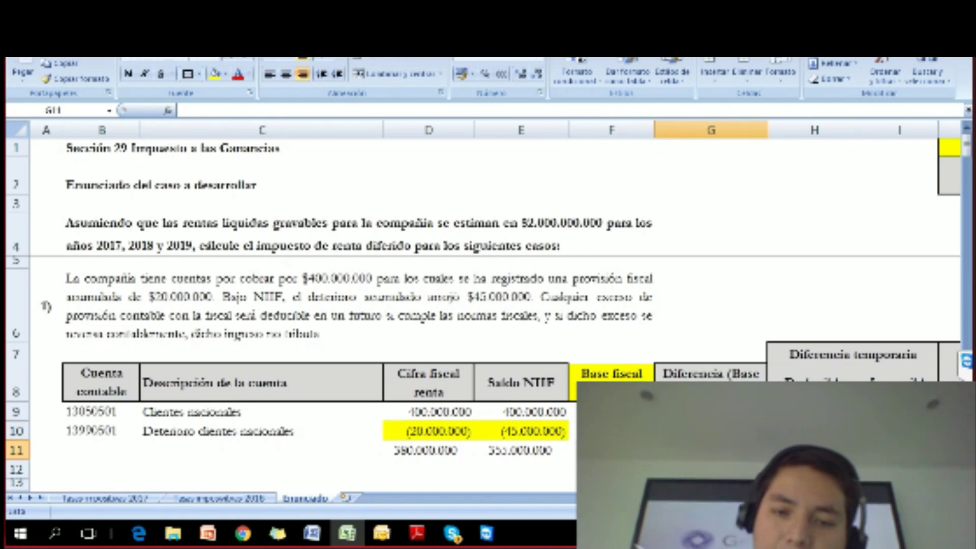
key("Up")
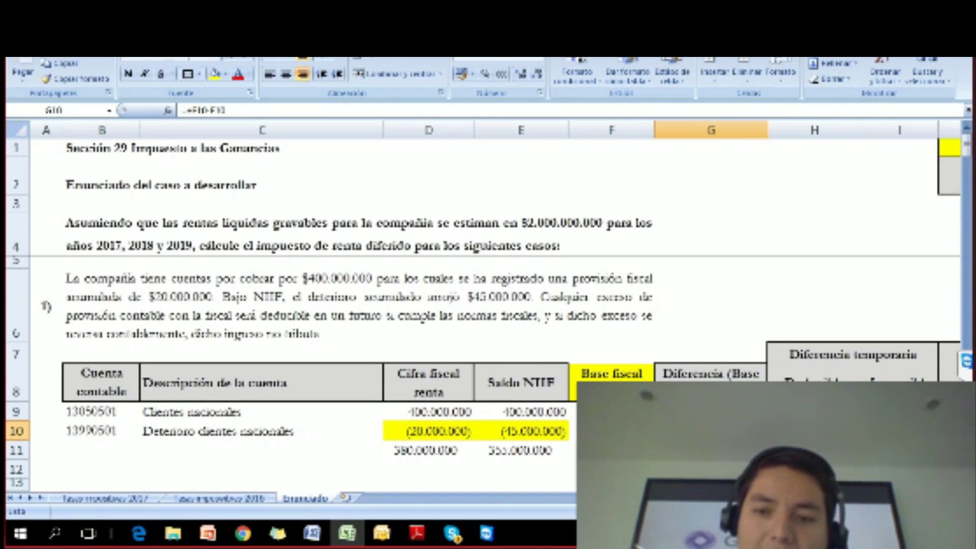
left_click(814, 431)
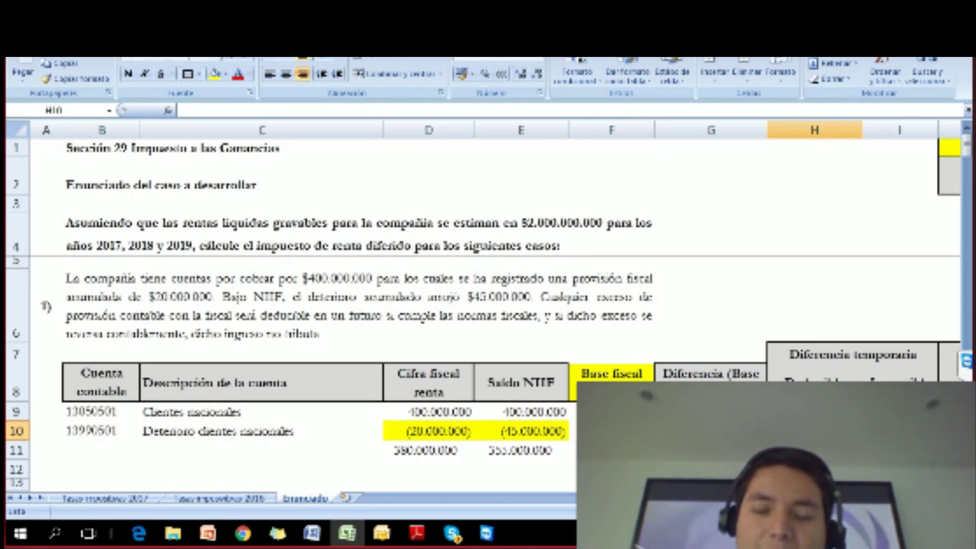
Classify the impairment row's difference as a deductible temporary difference by entering =+G10 in H10
key("Left")
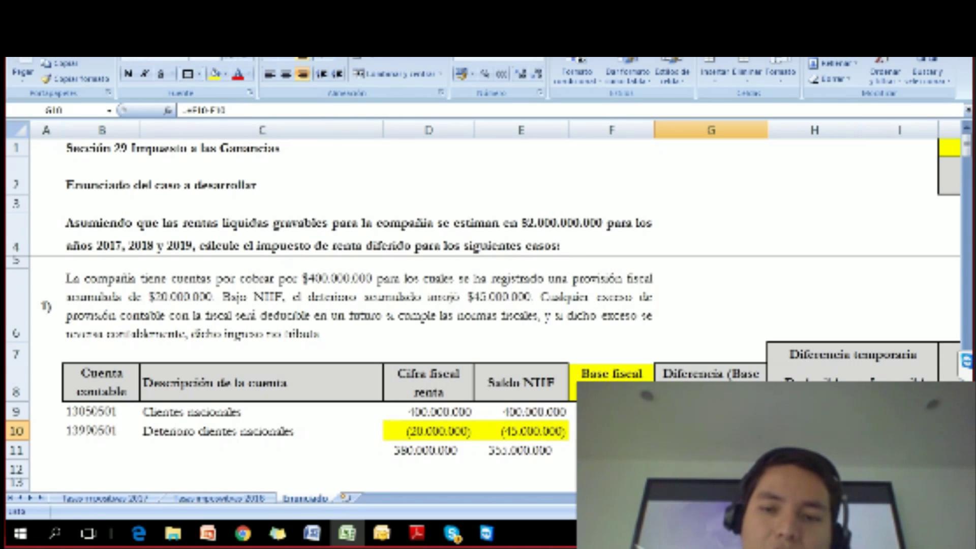
key("Up")
key("Down")
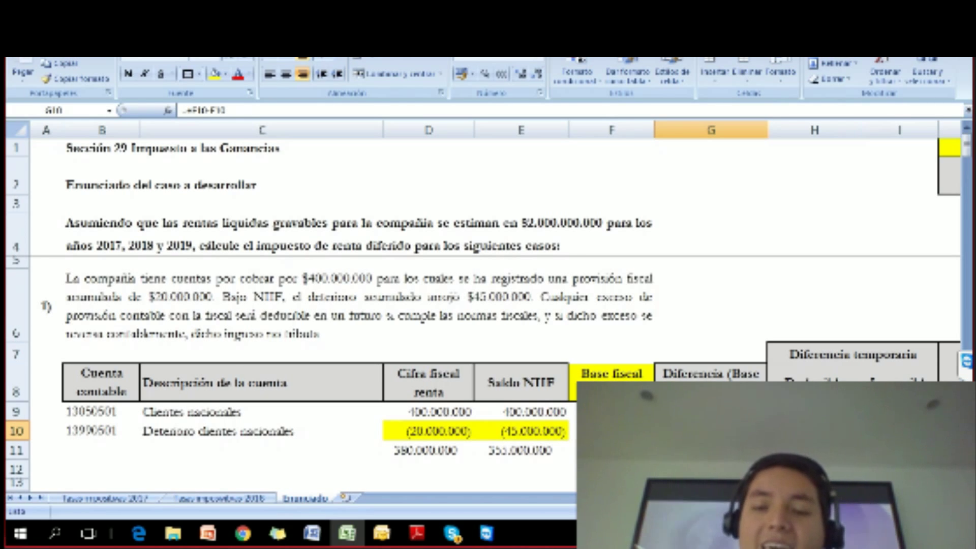
left_click(814, 431)
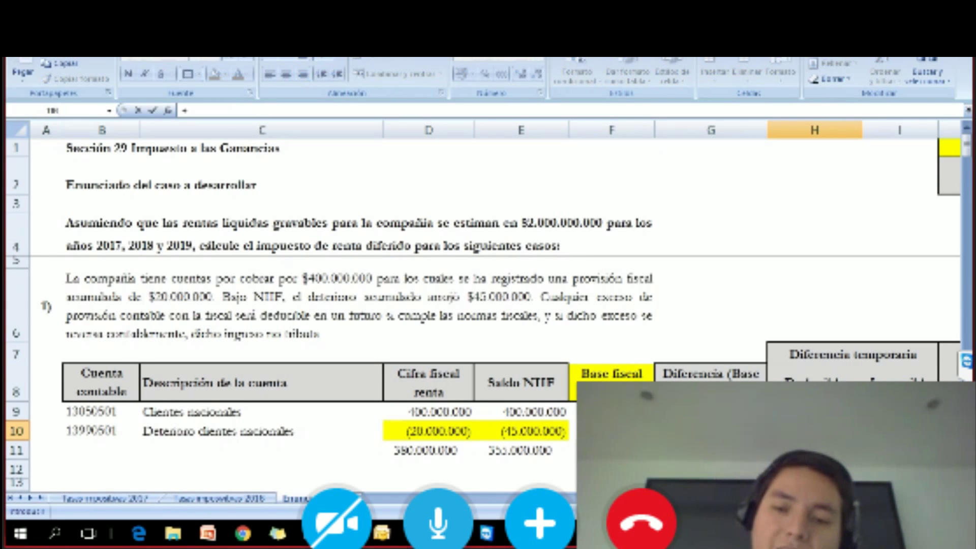
type("+E10")
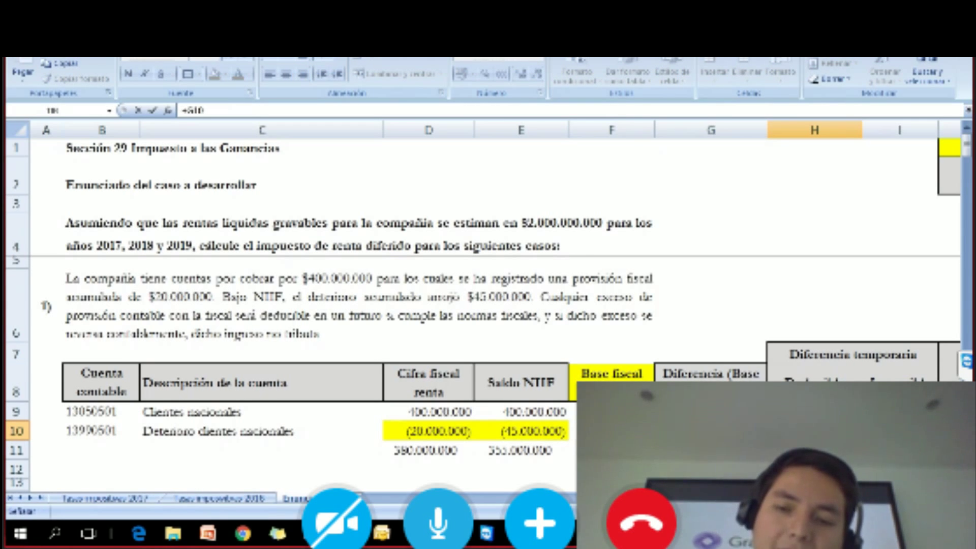
key("Return")
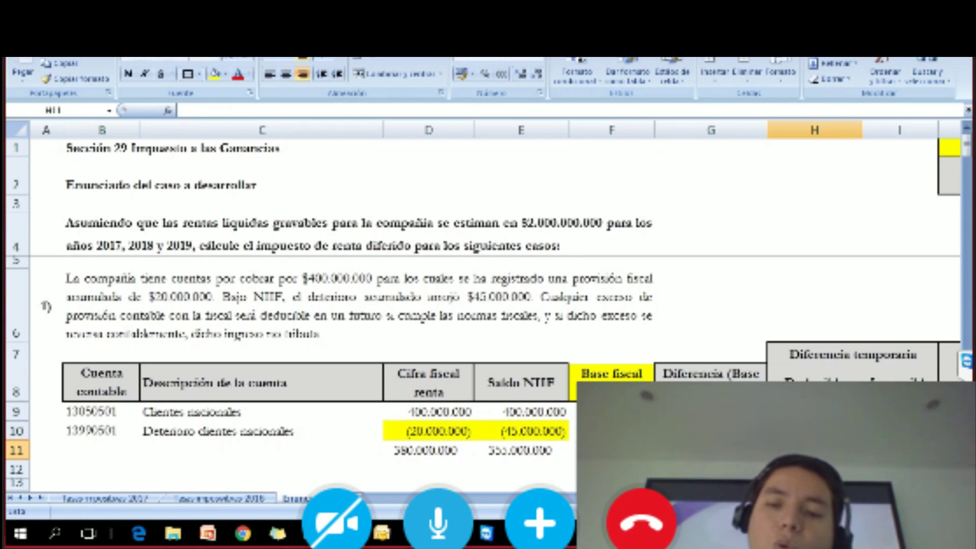
left_click(815, 431)
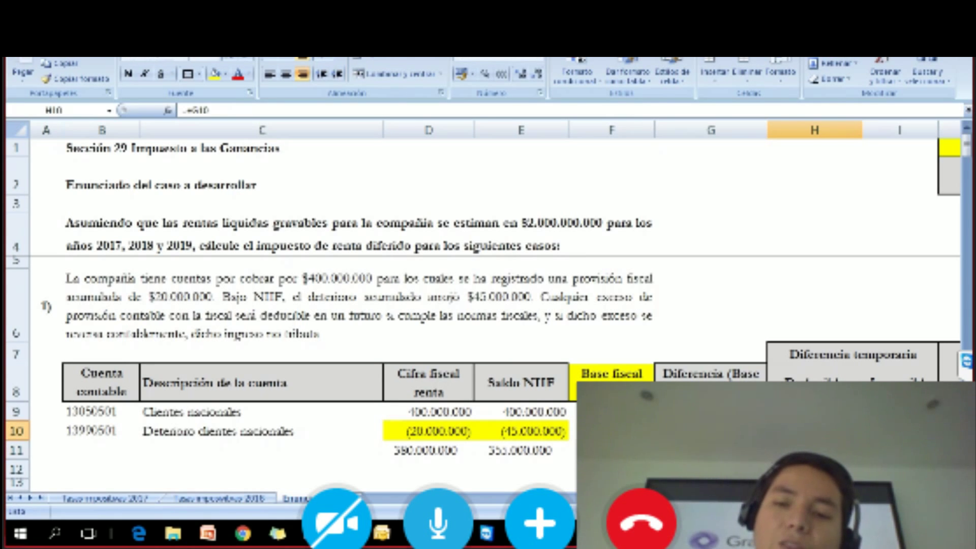
Review the impairment row's deductible classification against its difference in G10 and the reversal-year columns
key("Right")
key("Right")
key("Right")
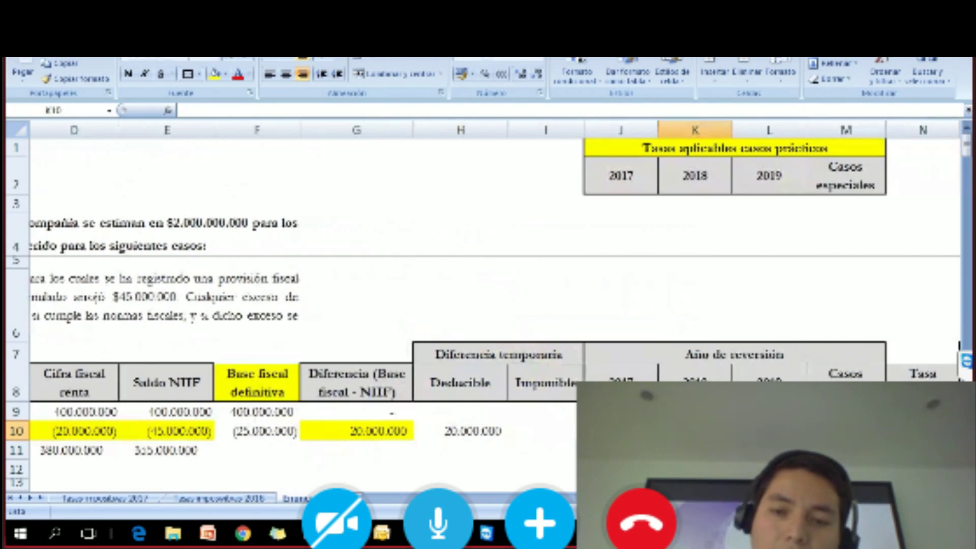
key("Left")
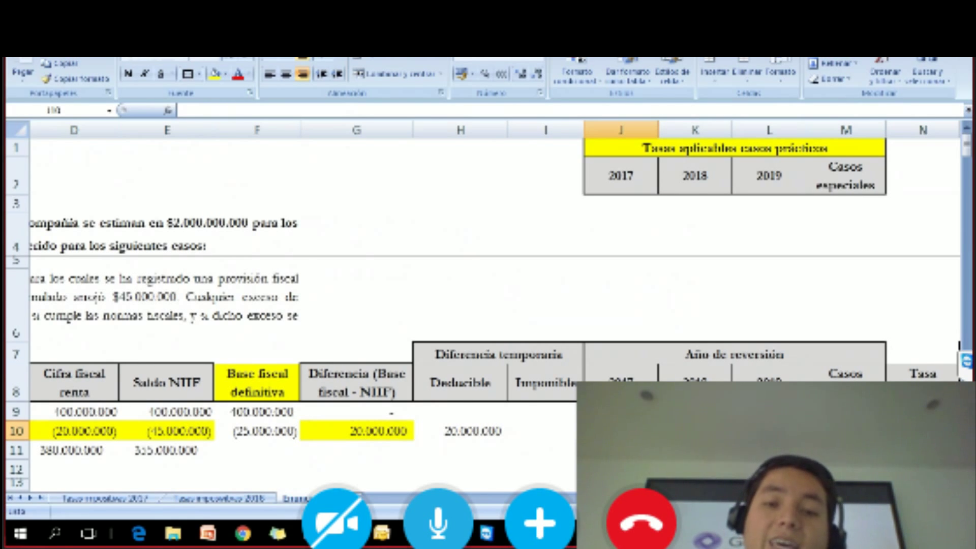
key("Left")
key("Left")
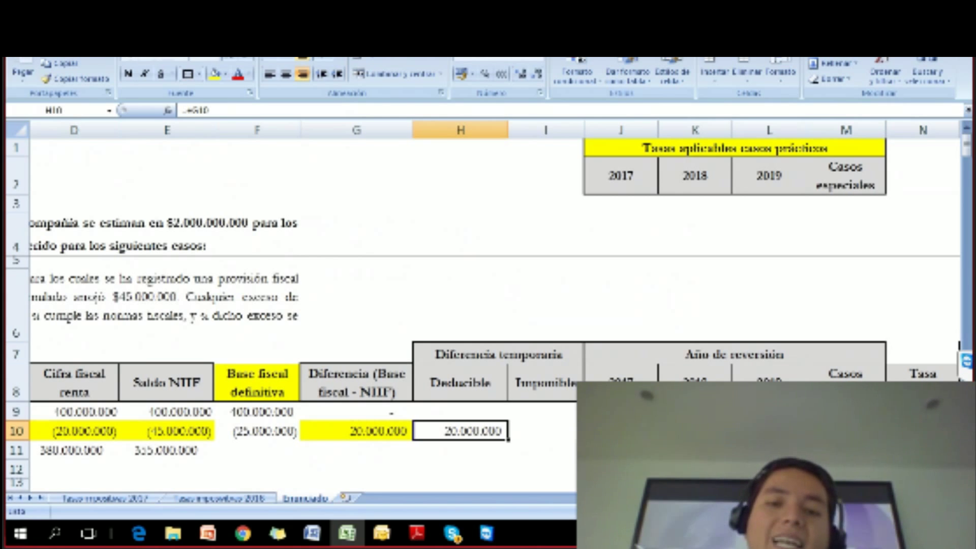
left_click(621, 431)
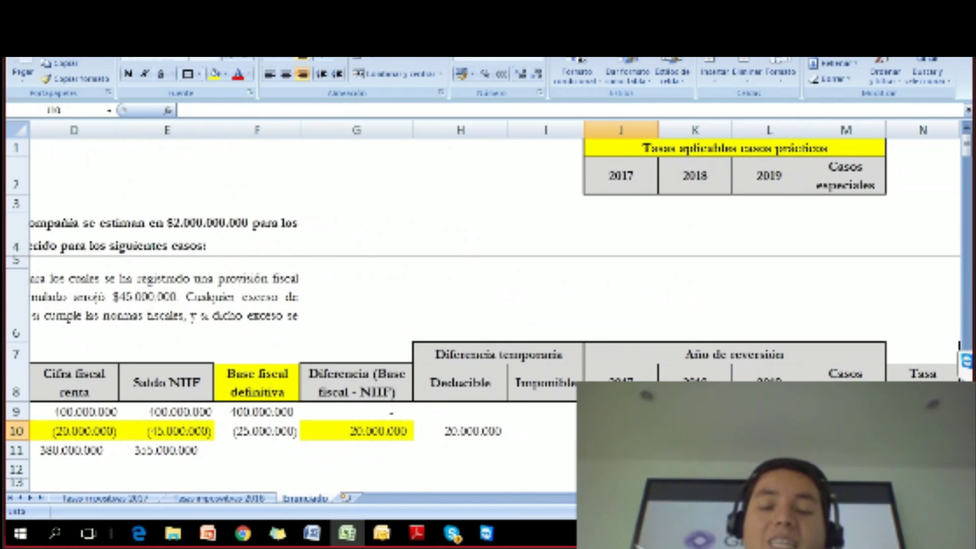
left_click(503, 368)
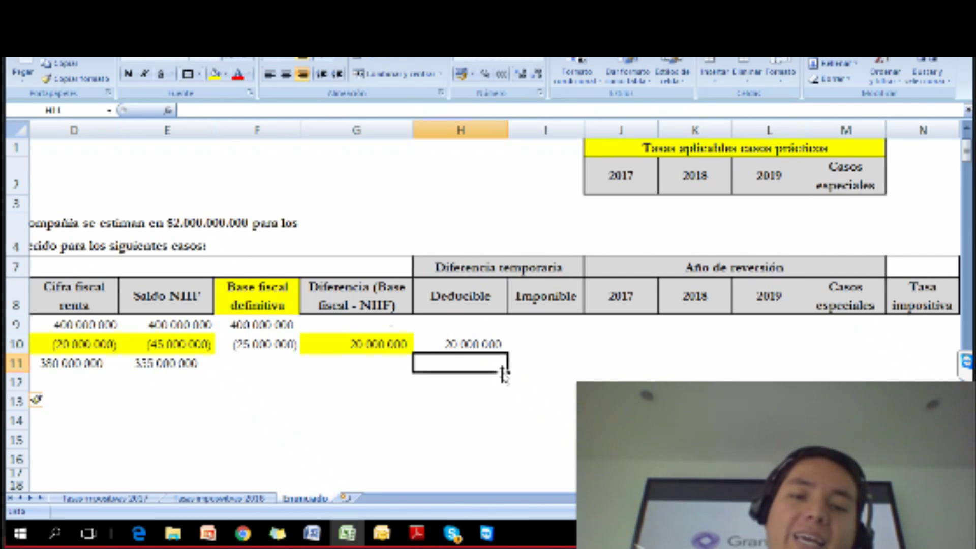
key("Up")
key("Left")
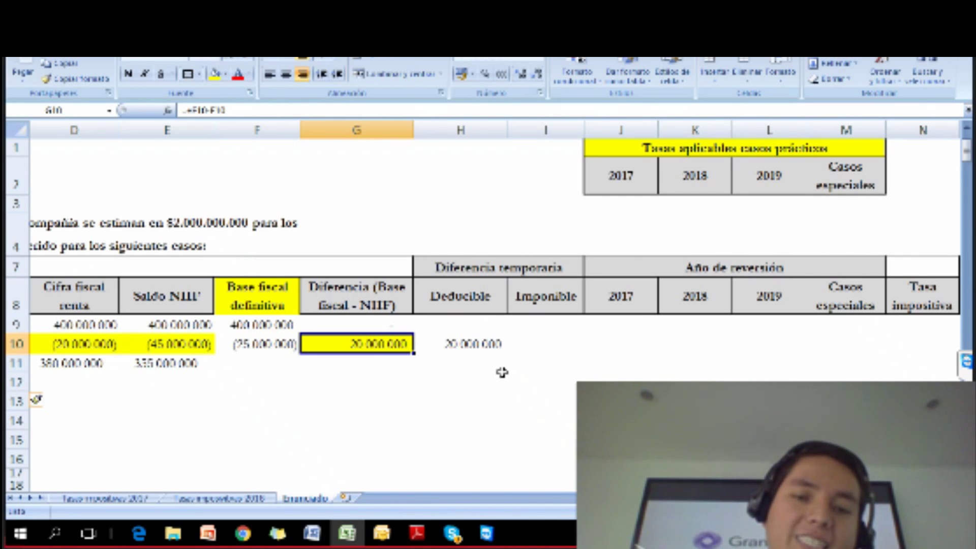
key("Right")
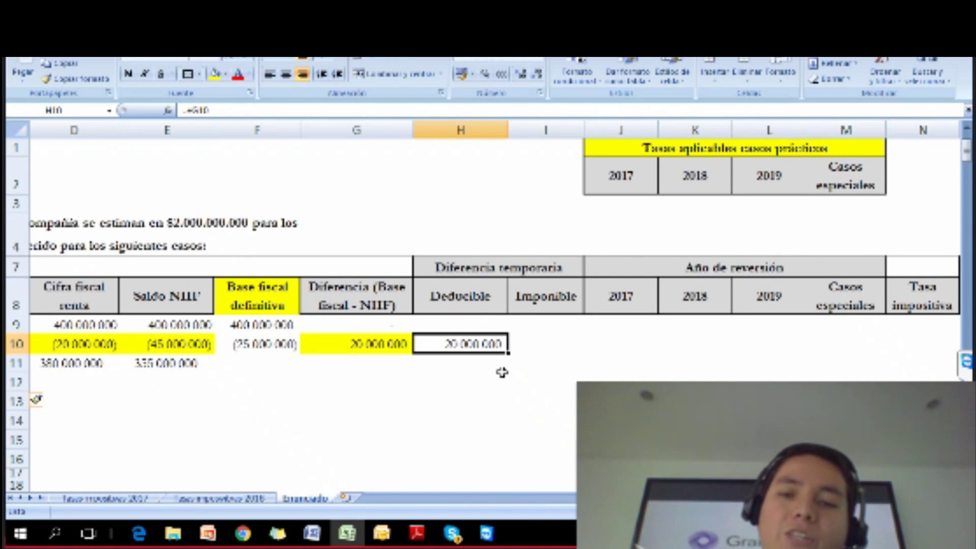
Assign the impairment row's deductible difference to reversal year 2017 by entering =+H10 in J10
left_click(629, 349)
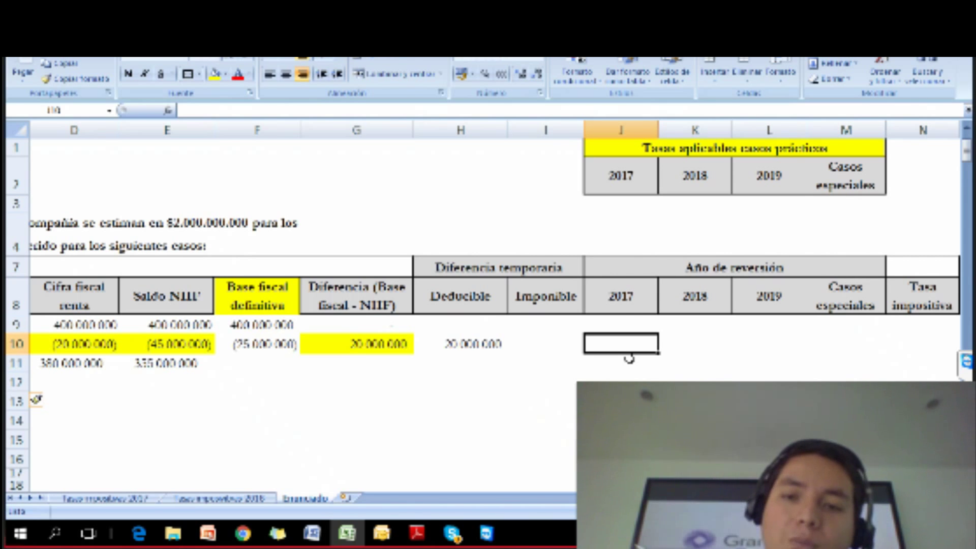
type("+")
key("Left")
key("Left")
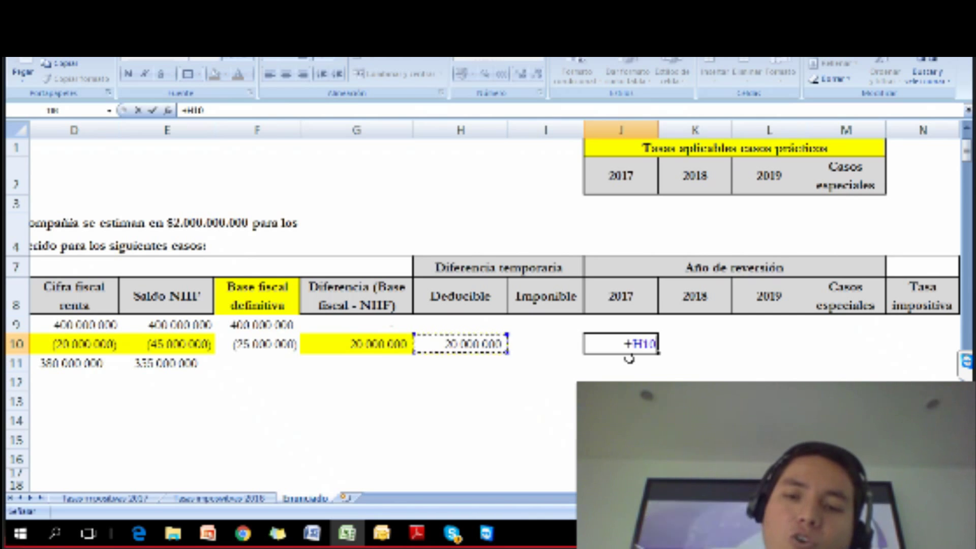
key("Return")
key("Up")
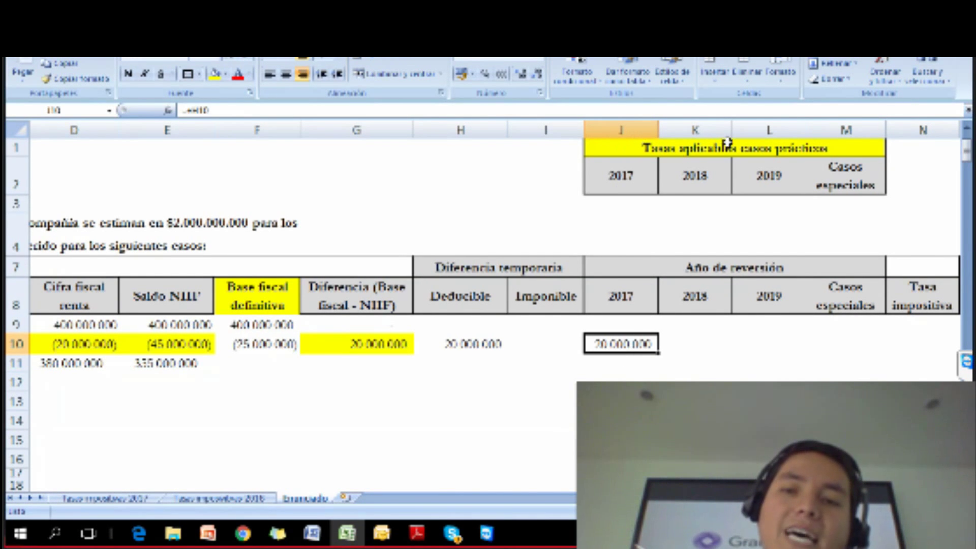
Highlight the 2017, 2018 and 2019 applicable rate cells J3, K3 and L3 with yellow fill
left_click(612, 206)
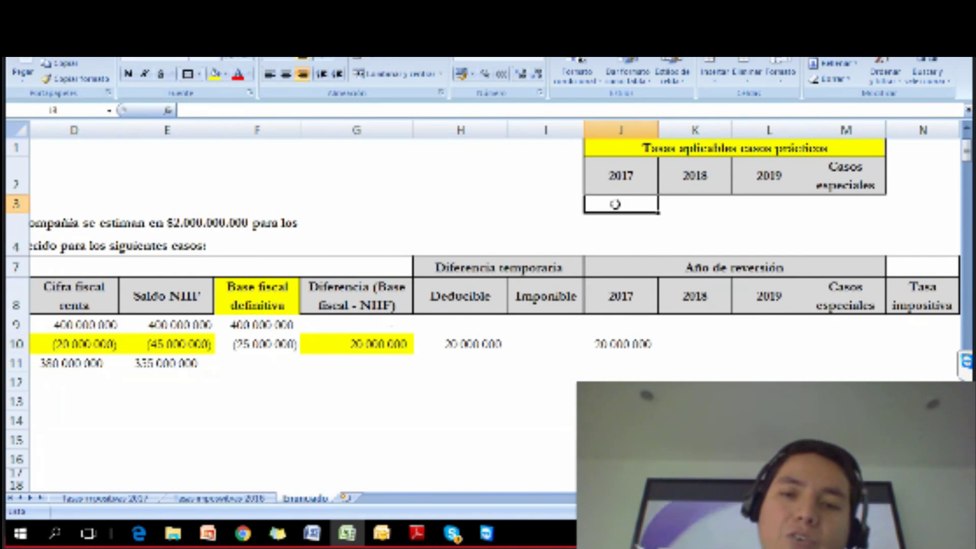
left_click(215, 73)
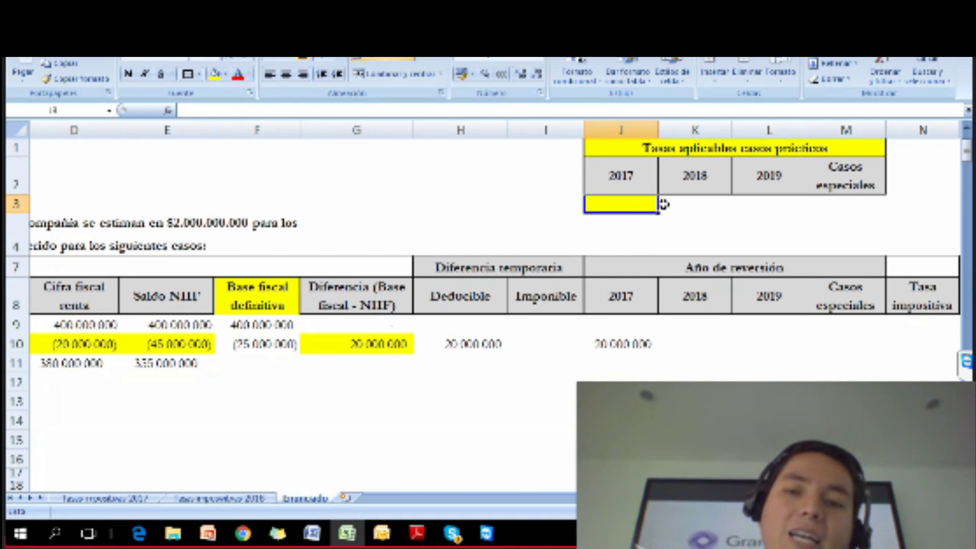
left_click(694, 206)
left_click(215, 74)
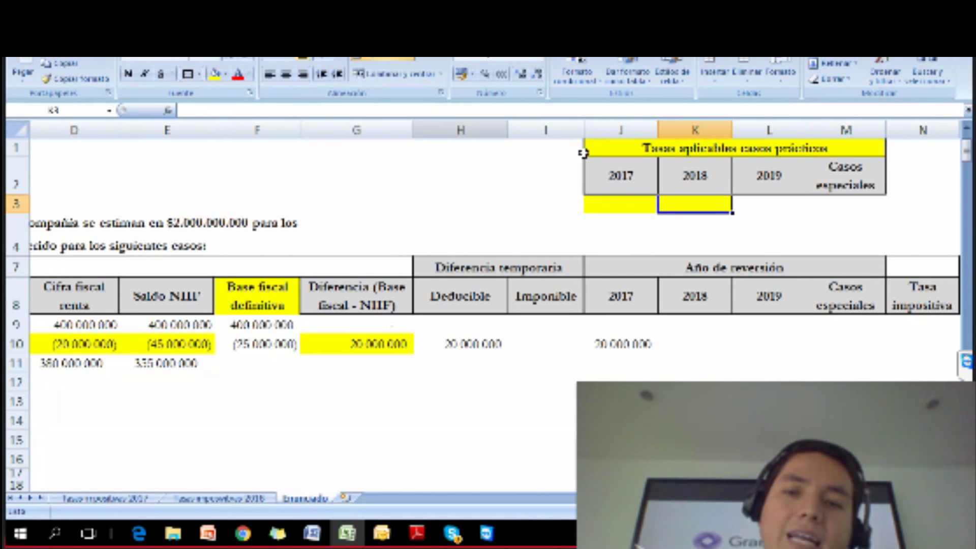
left_click(767, 206)
left_click(216, 73)
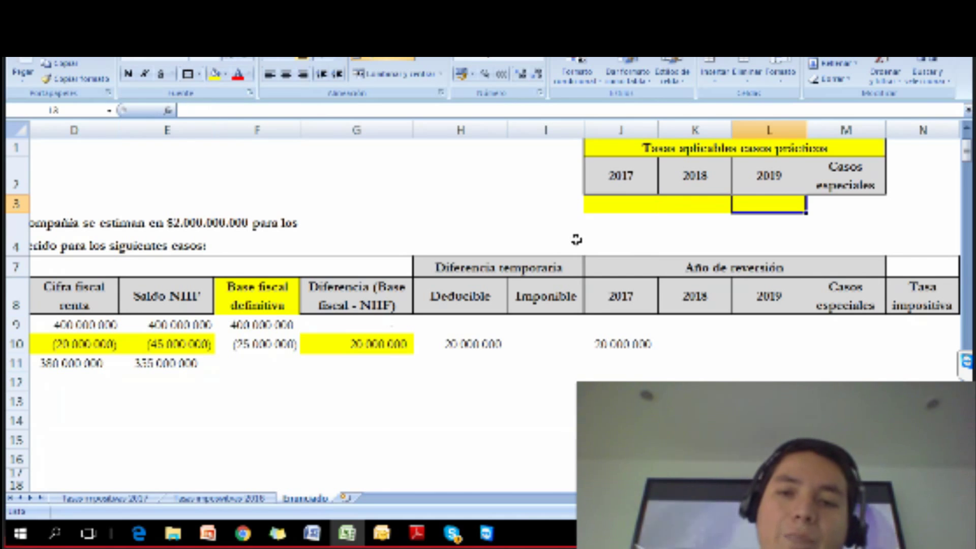
Review the applicable rate cells for each year and the case statement in B4 about estimated taxable income
left_click(605, 201)
left_click(701, 200)
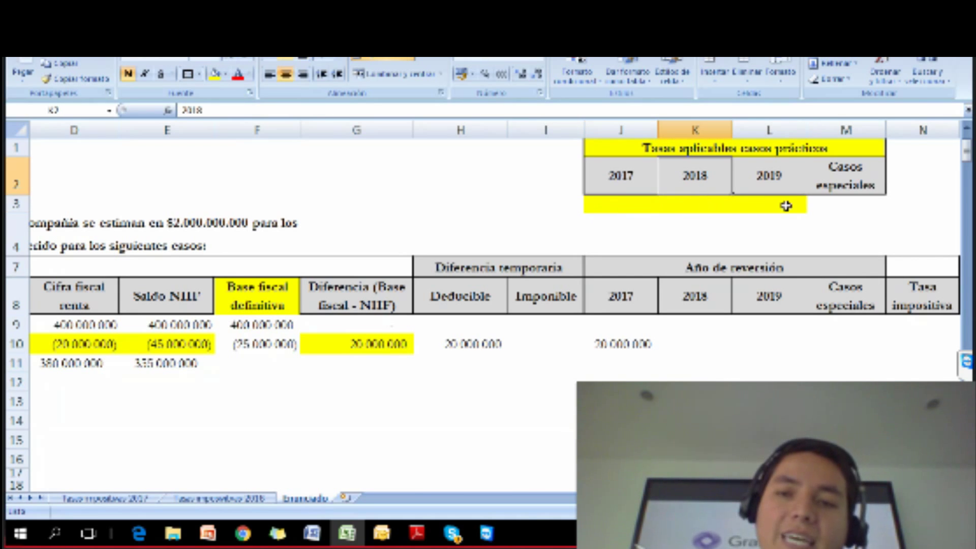
left_click(785, 204)
left_click(600, 205)
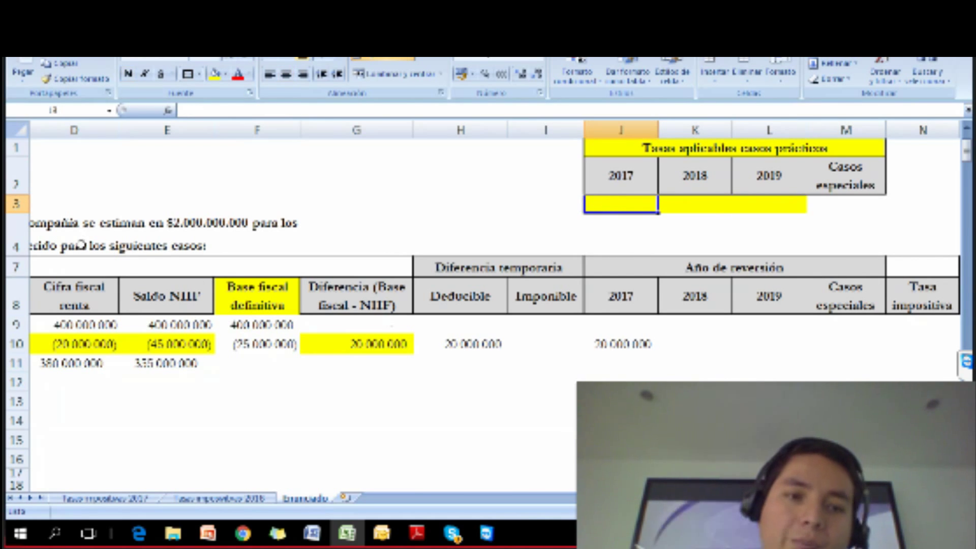
left_click(251, 192)
key("ctrl+Left")
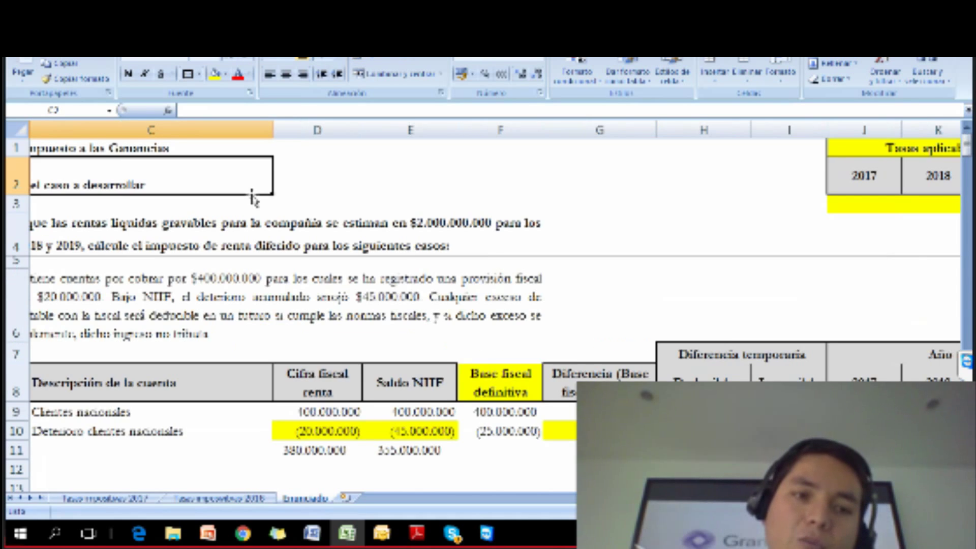
key("Left")
key("Down")
key("Right")
key("Down")
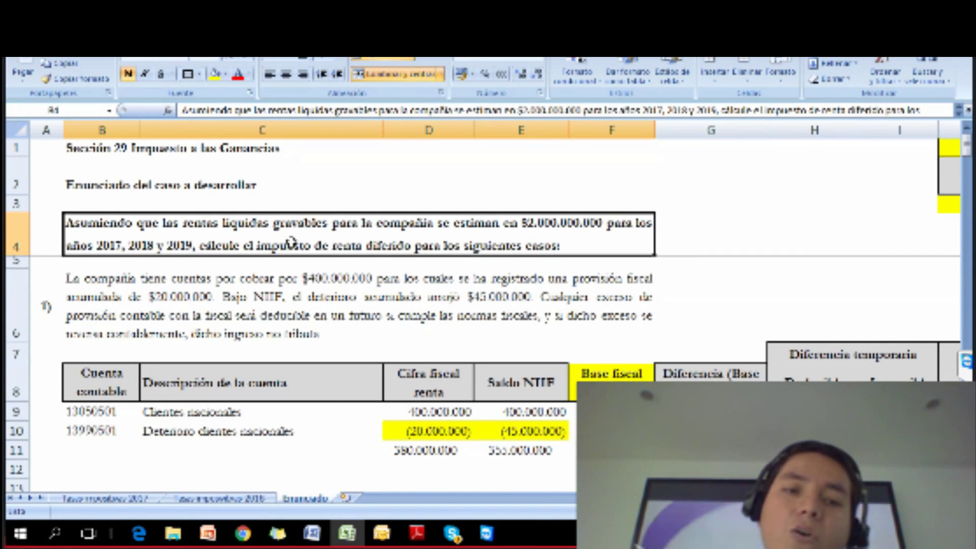
Open the Tasas impositivas 2017 sheet and examine the estimated taxable income and the first bracket's amount
left_click(131, 501)
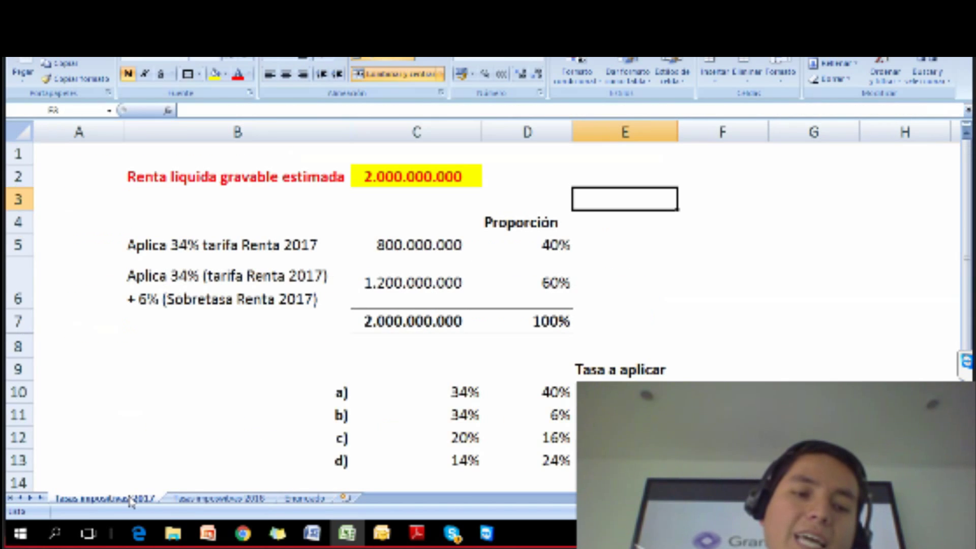
left_click(206, 163)
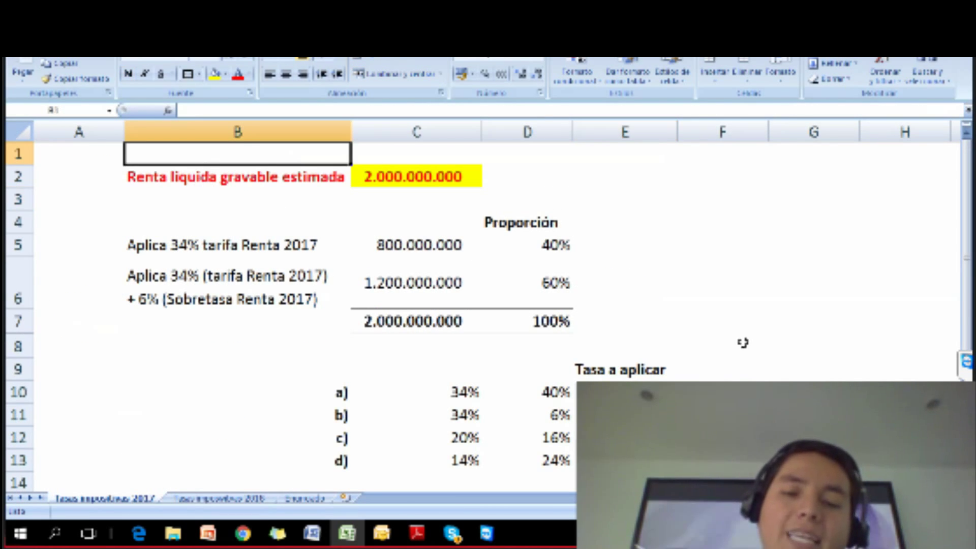
key("Down")
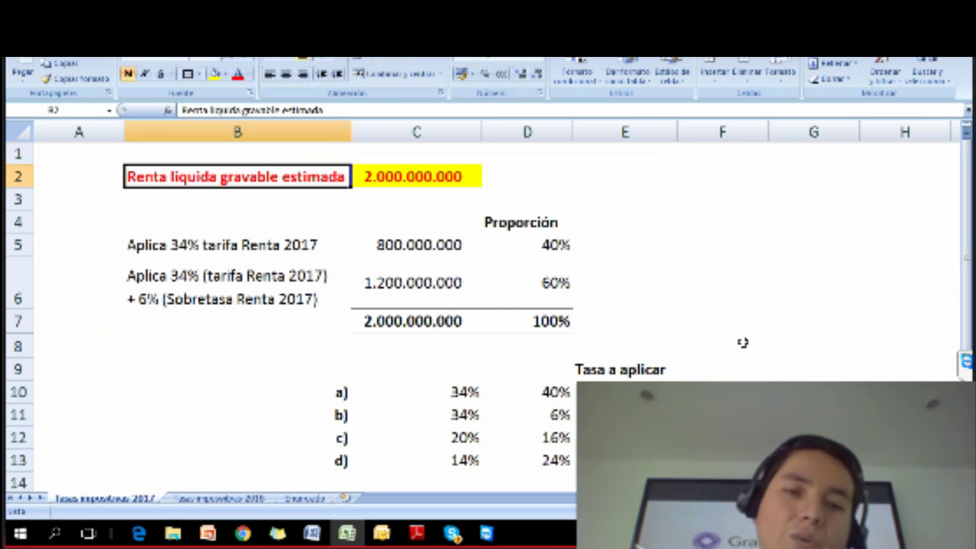
key("Right")
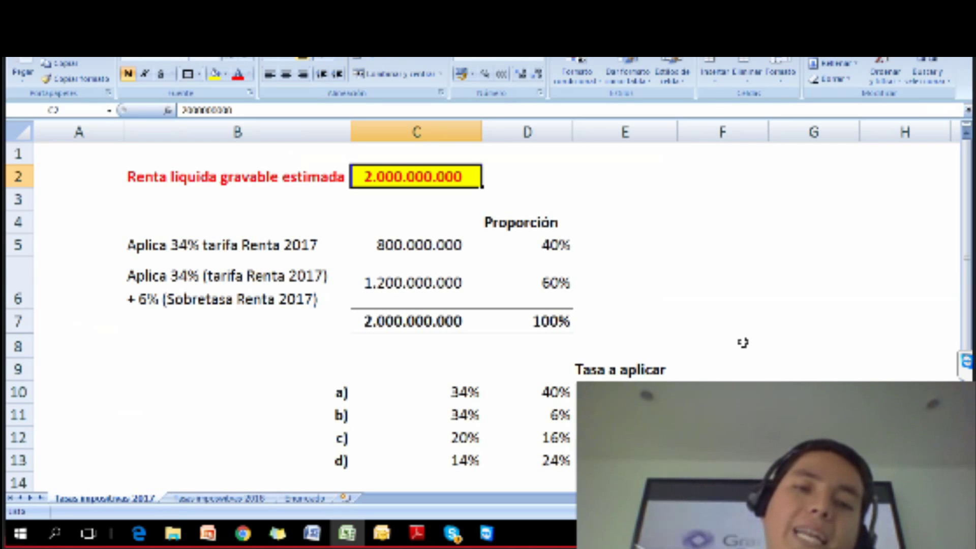
key("Down")
key("Down")
key("Down")
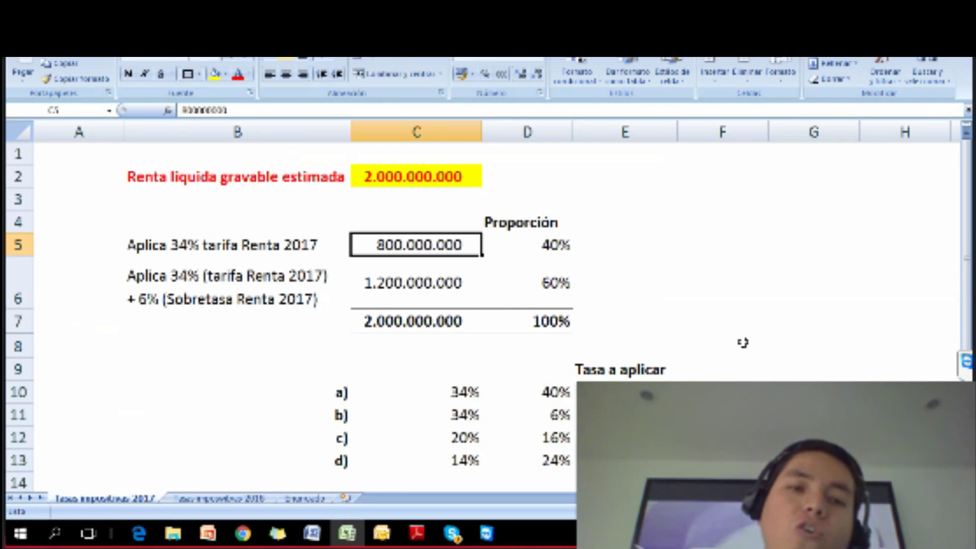
Compare the 34% income tax bracket in row 5 with the bracket in row 6 that adds the 6% surtax
key("Left")
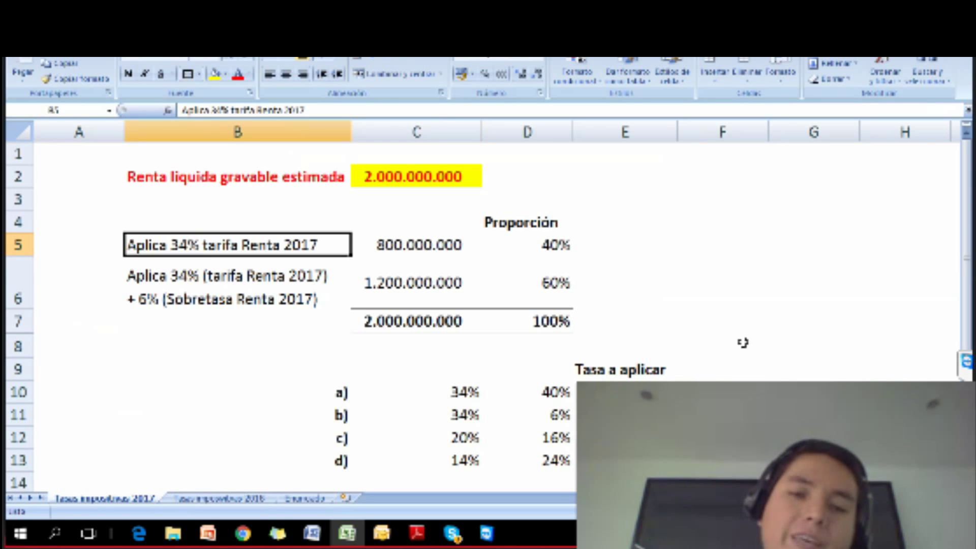
key("Down")
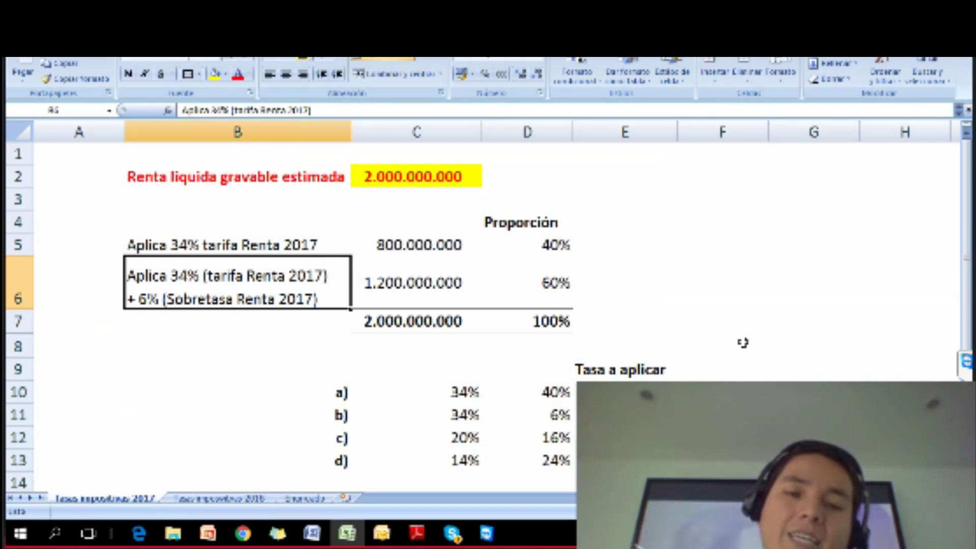
key("Up")
key("Right")
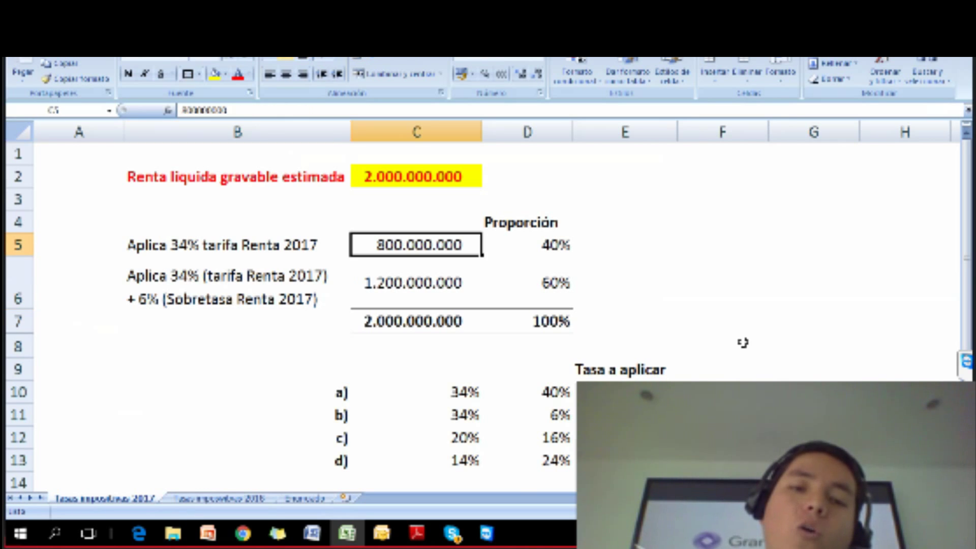
key("Left")
key("Left")
key("Right")
key("Right")
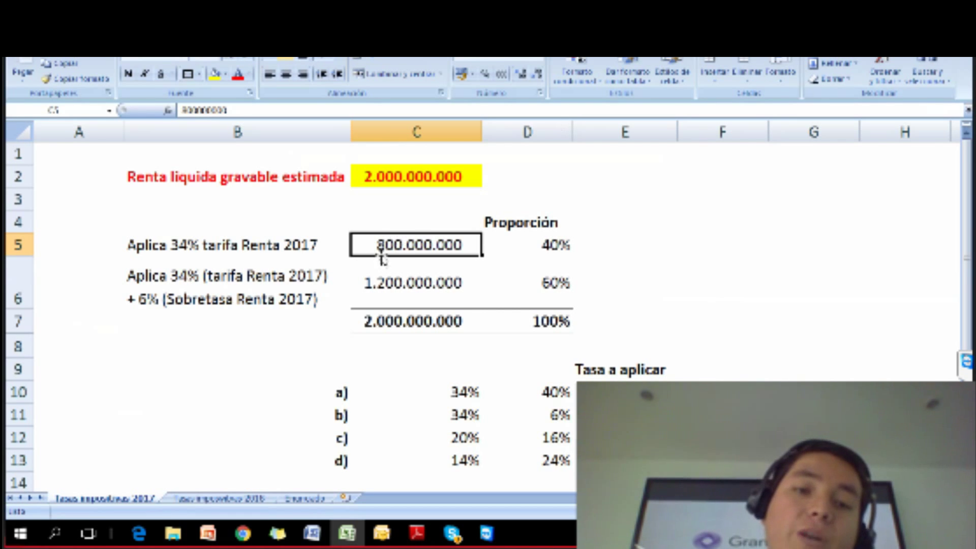
left_click(234, 245)
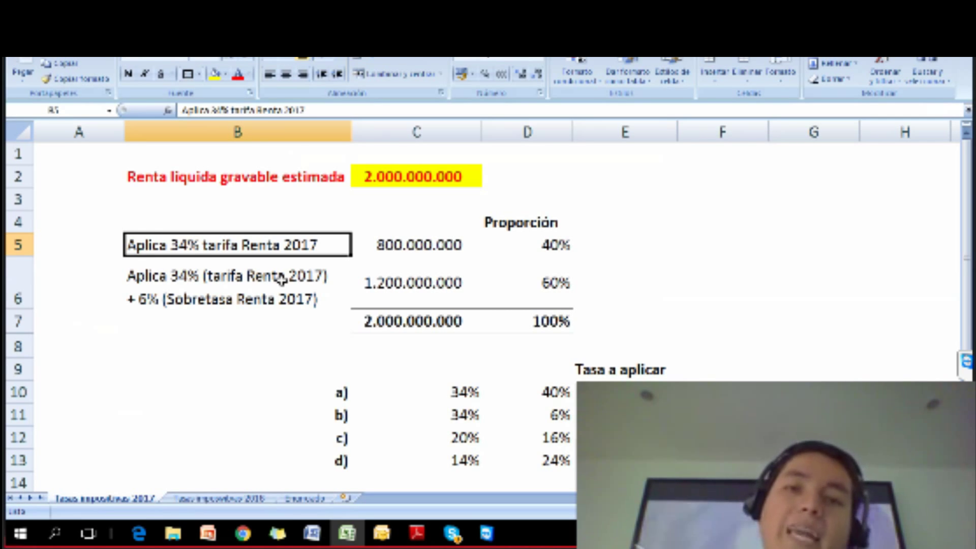
key("Right")
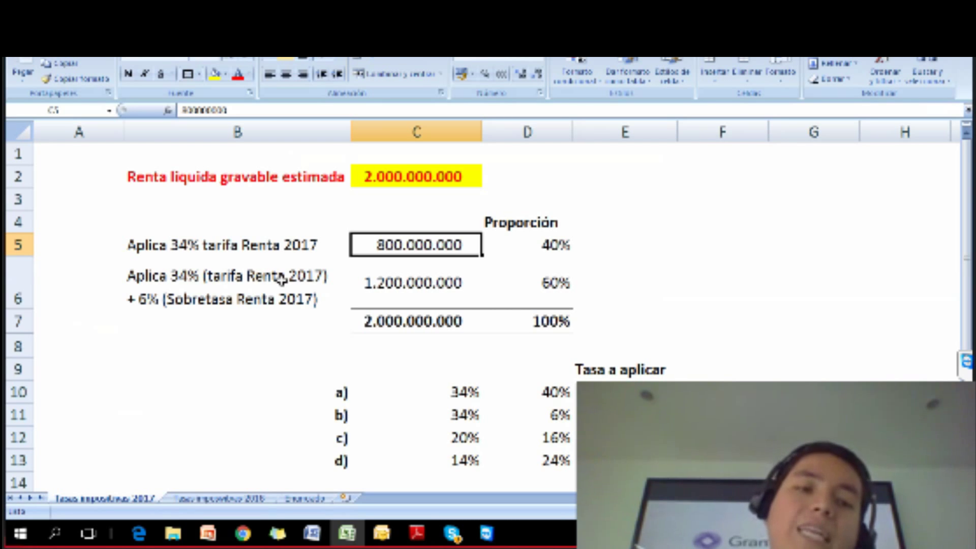
Examine the 34% bracket in row 5 and the formula behind the surtax bracket's amount in C6
key("Left")
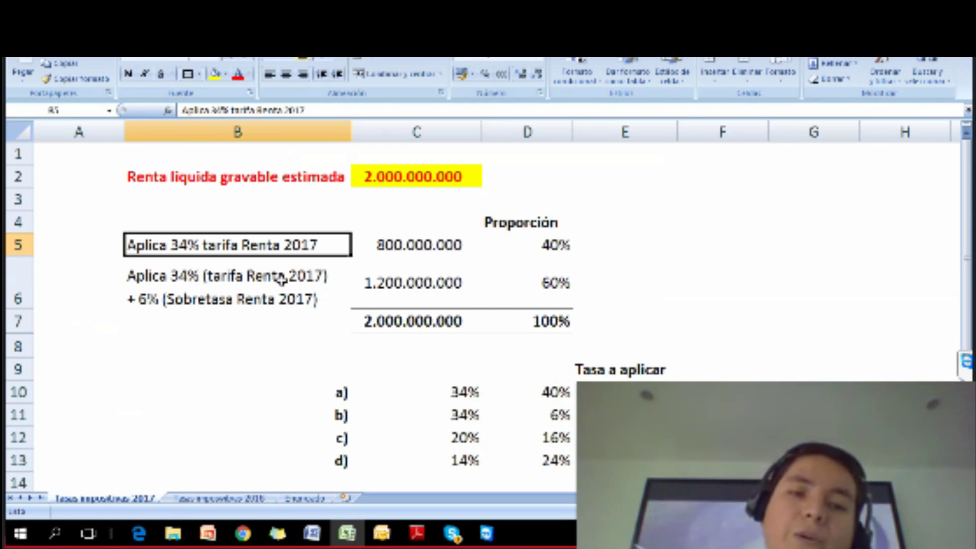
key("Right")
key("Down")
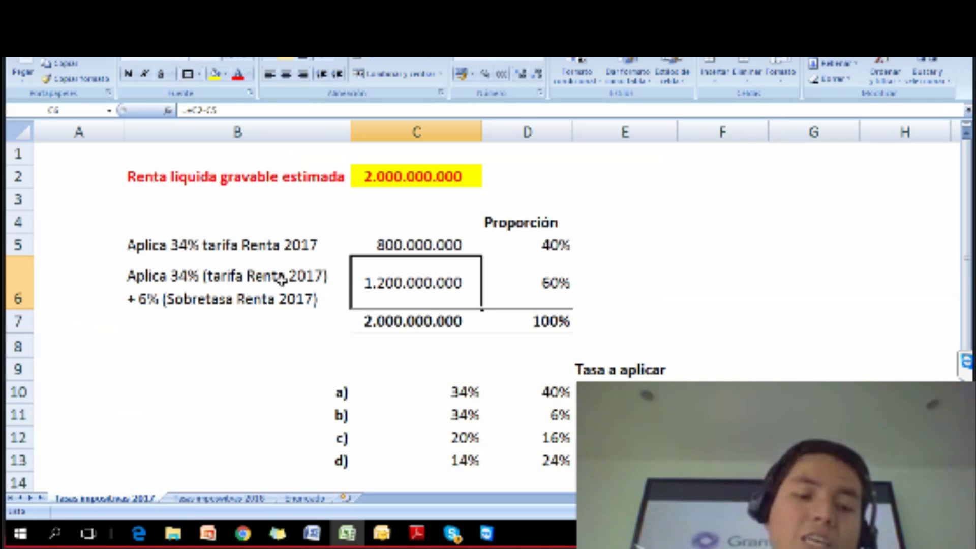
key("F2")
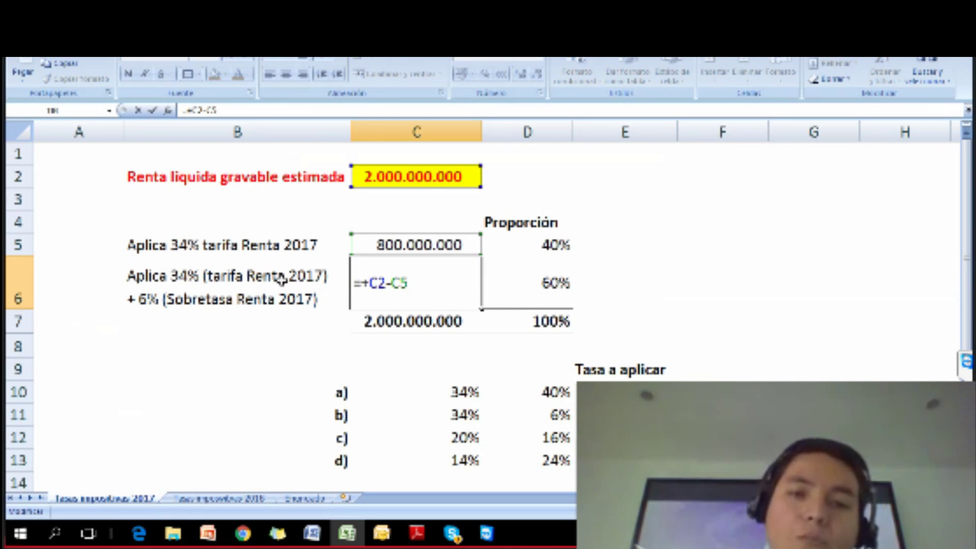
key("Escape")
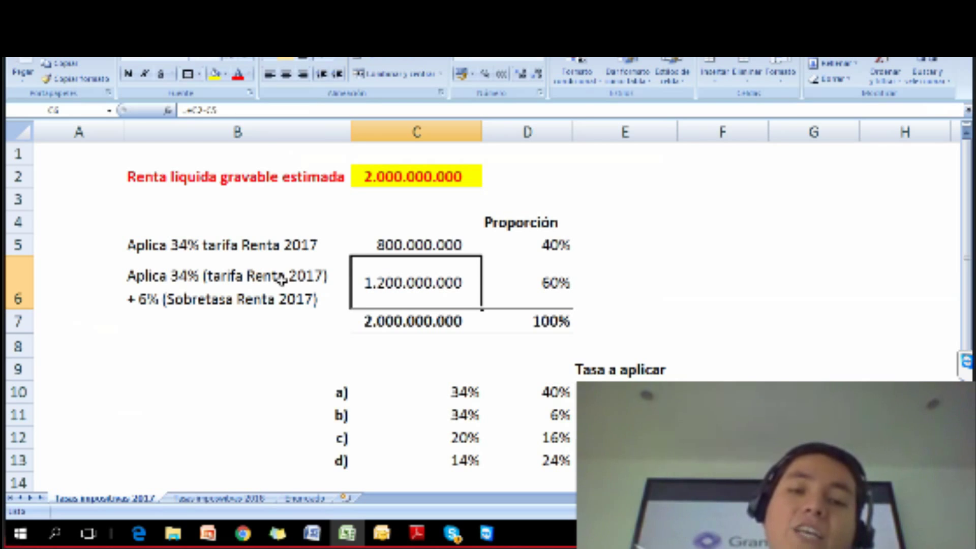
key("Left")
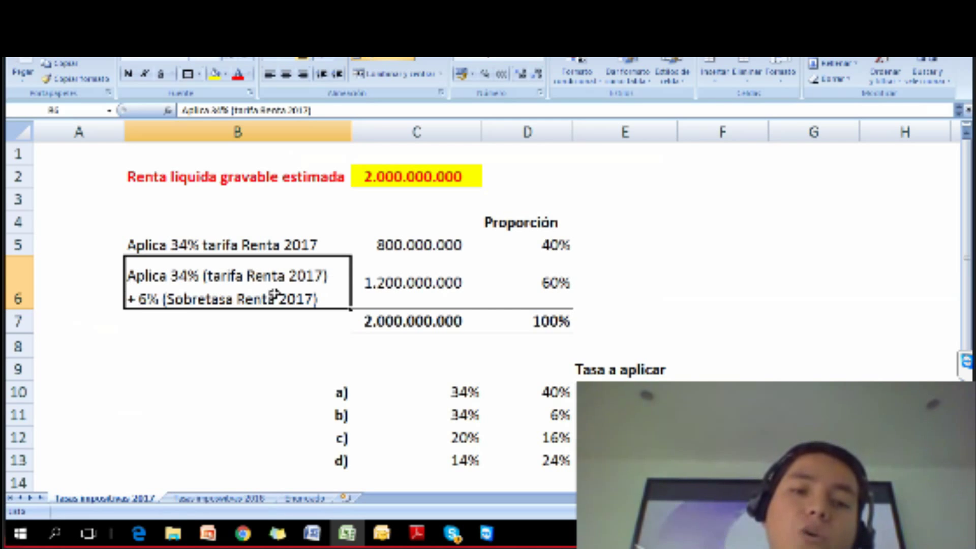
Review the rate alternatives a) to d) in rows 10 to 13 against the income brackets above them
left_click(271, 366)
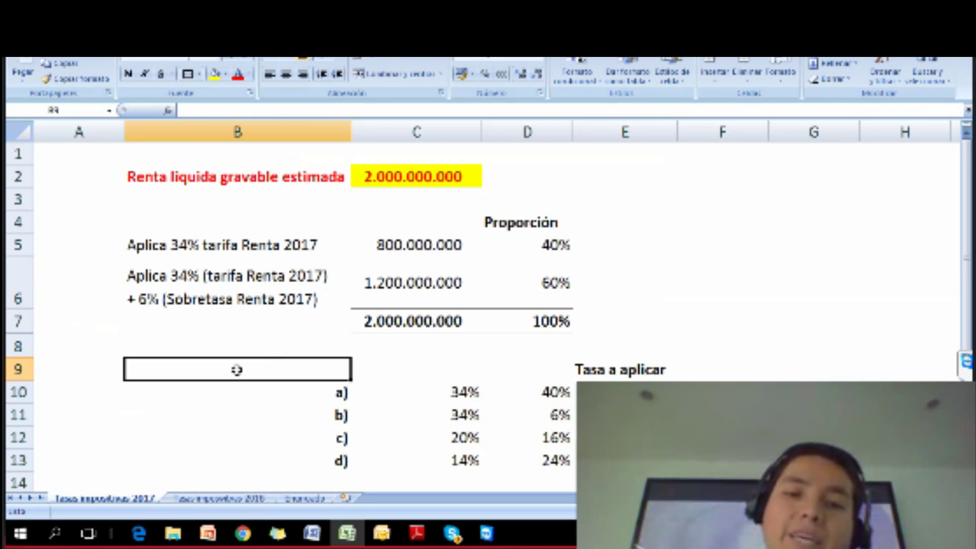
scroll(228, 326, "down", 1)
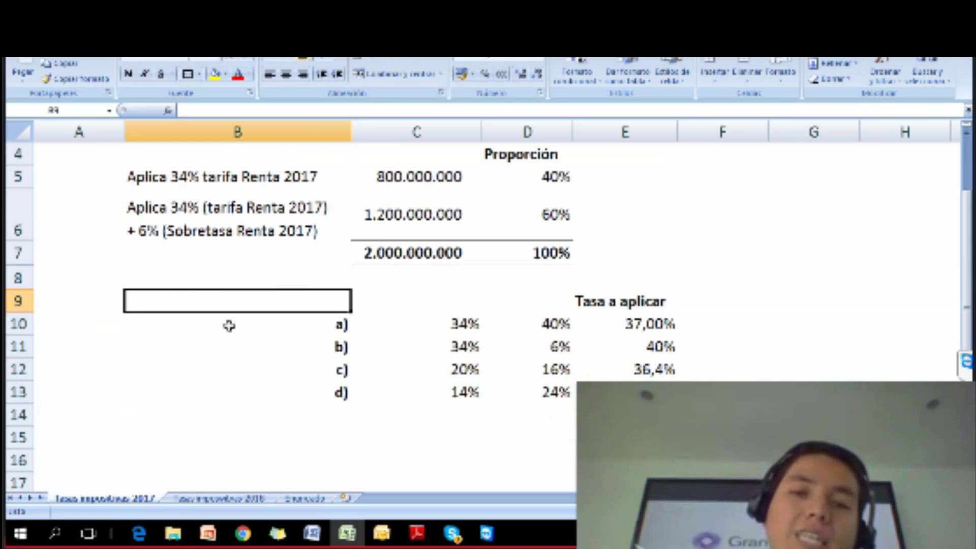
scroll(229, 326, "up", 1)
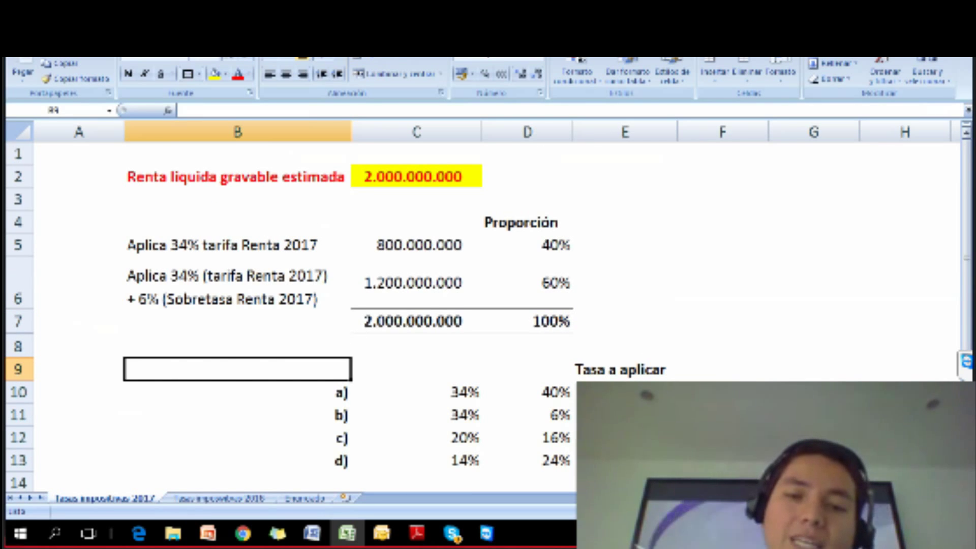
scroll(488, 313, "down", 1)
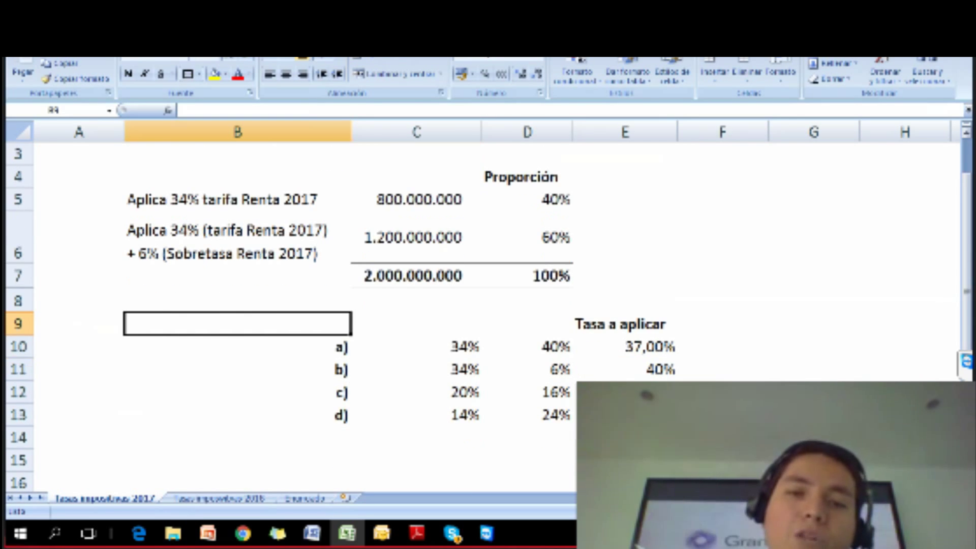
scroll(488, 317, "down", 1)
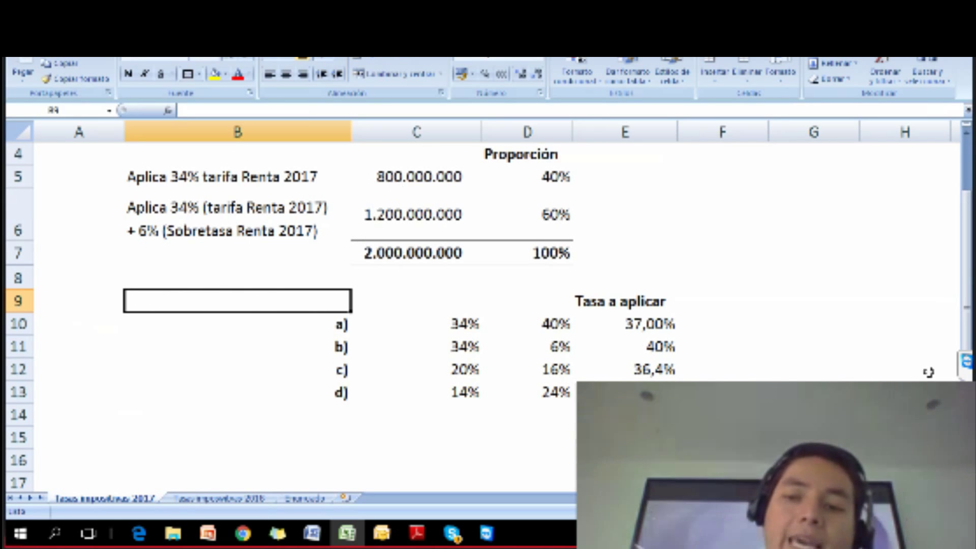
scroll(488, 317, "down", 3)
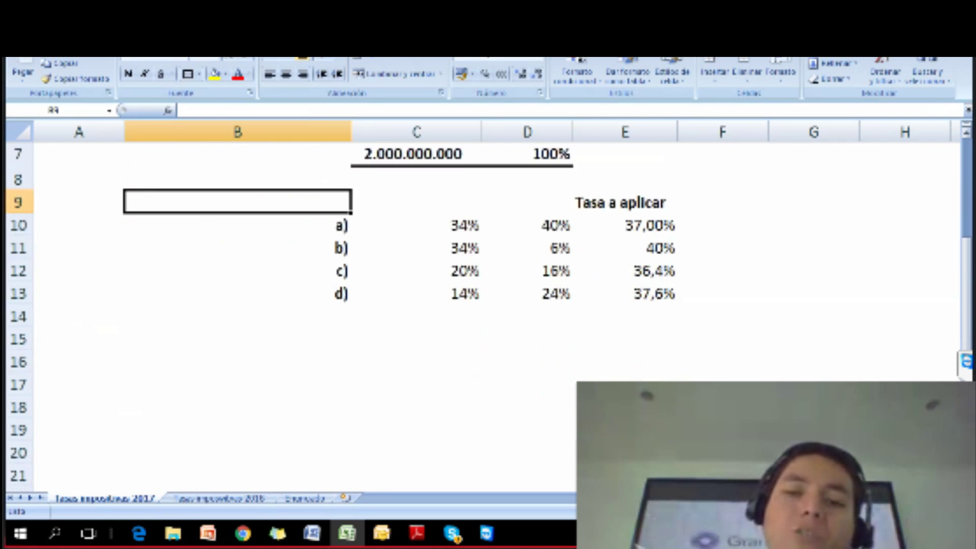
scroll(403, 254, "down", 1)
left_click(460, 201)
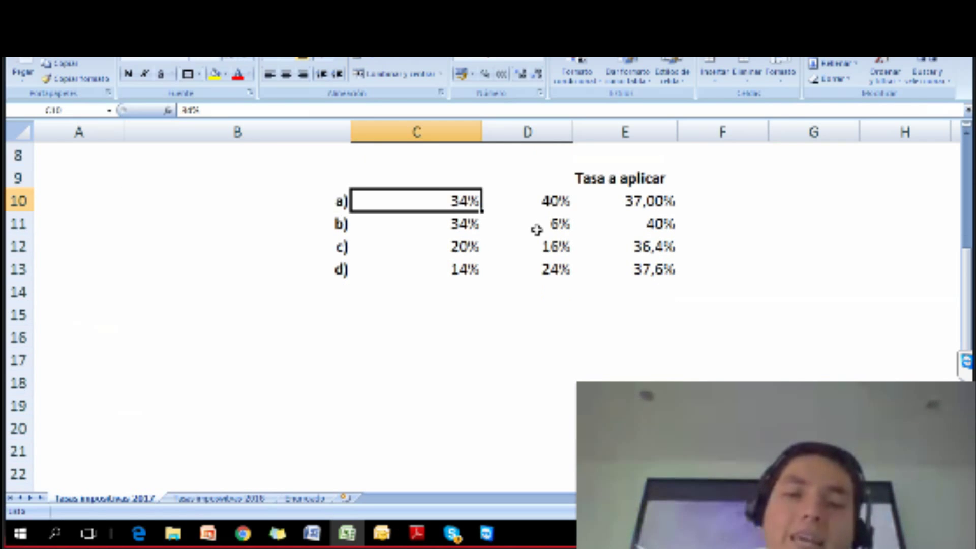
scroll(536, 230, "up", 3)
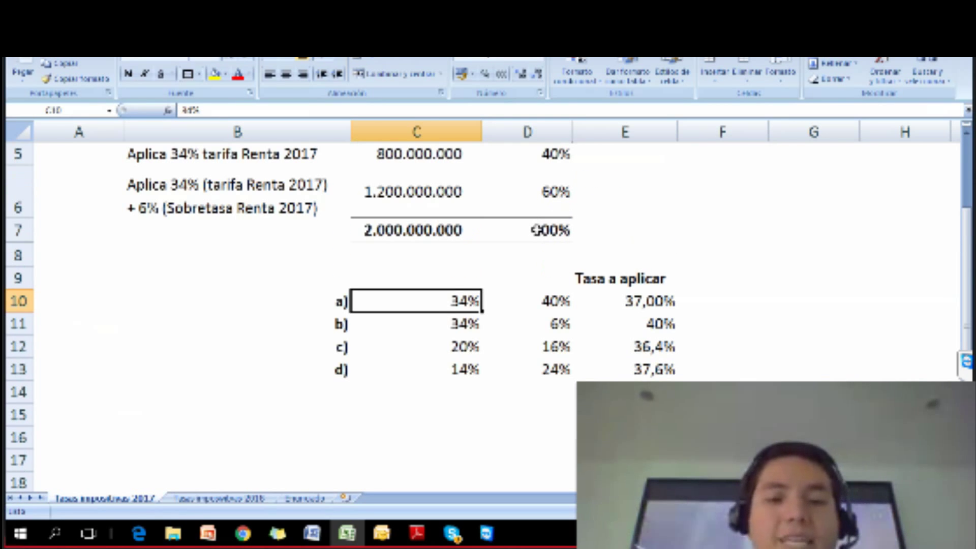
Inspect alternative a) in row 10, including the surtax sum in D10 and the averaging formula in E10
left_click(660, 299)
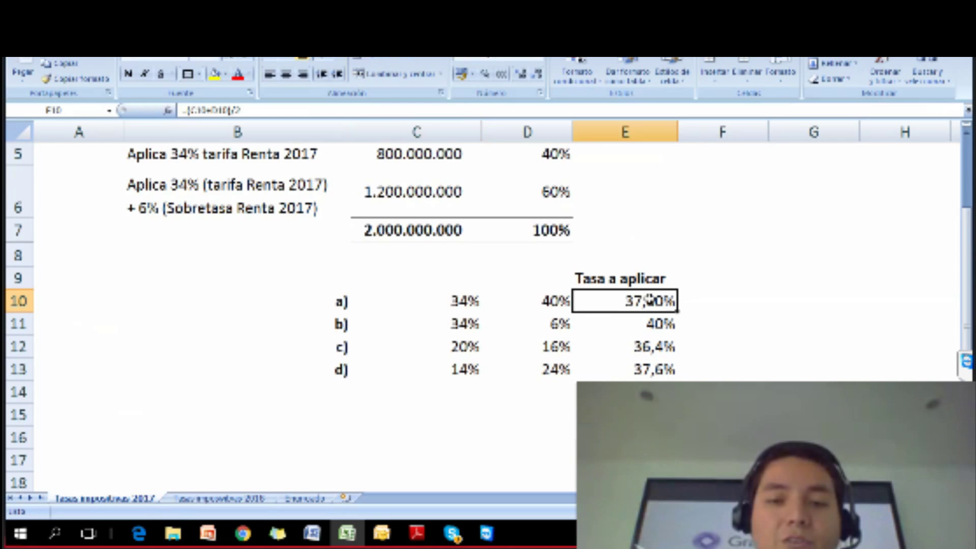
left_click(479, 300)
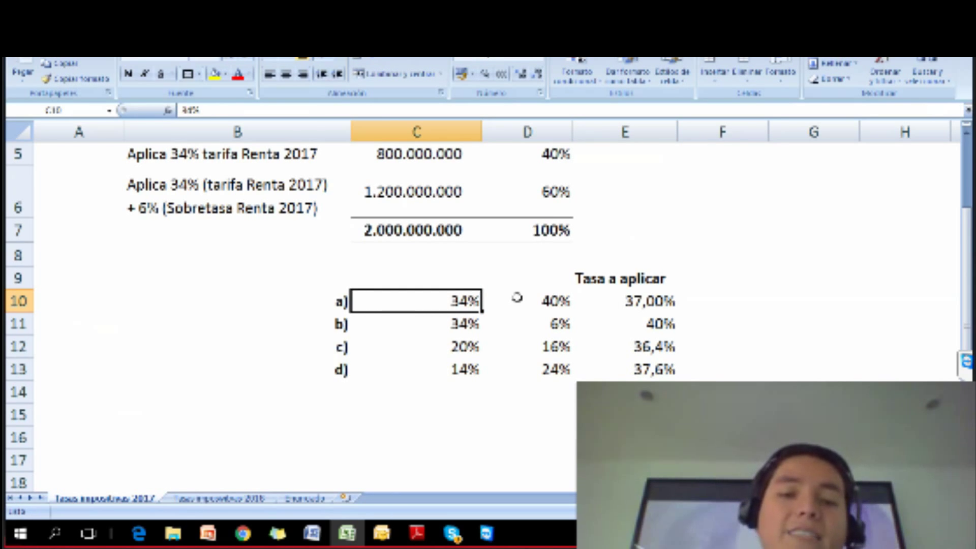
left_click(553, 299)
key("F2")
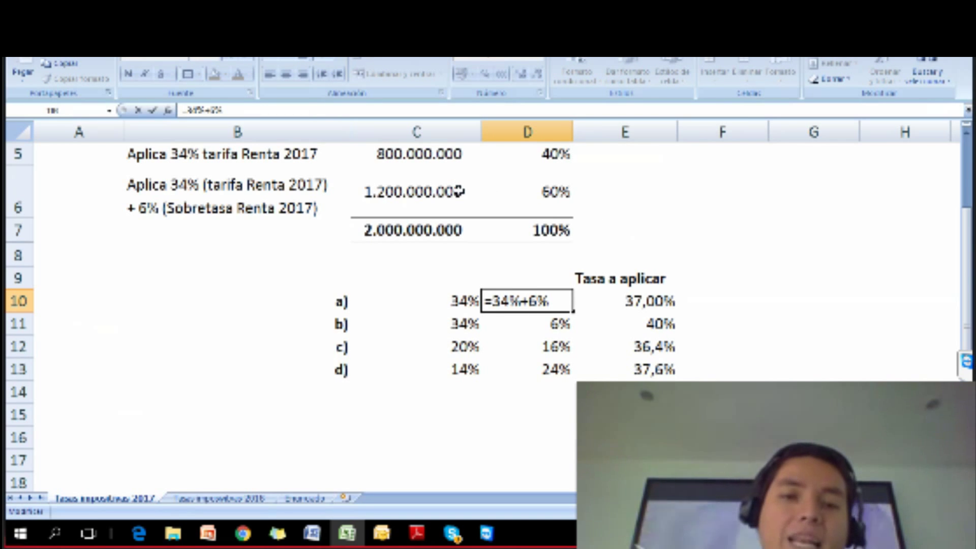
key("Escape")
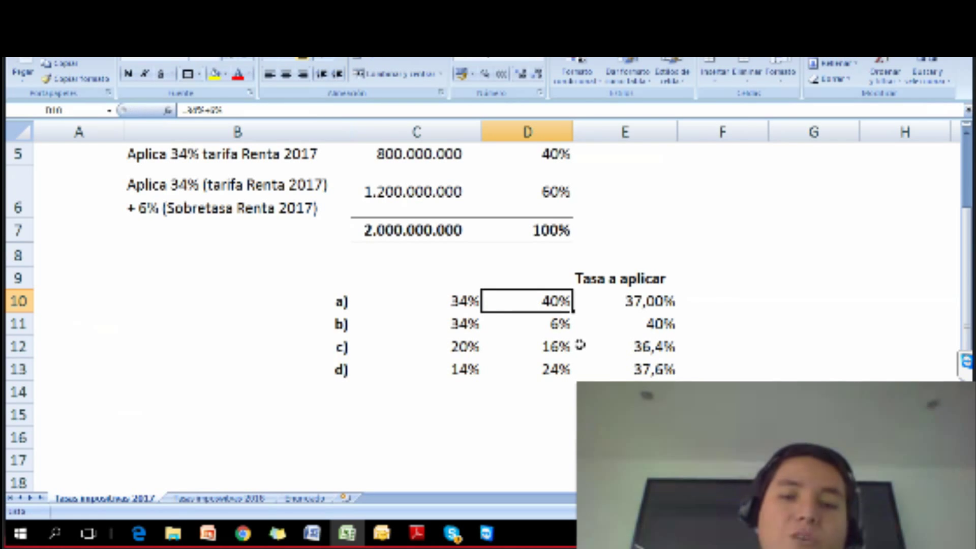
left_click(656, 303)
key("F2")
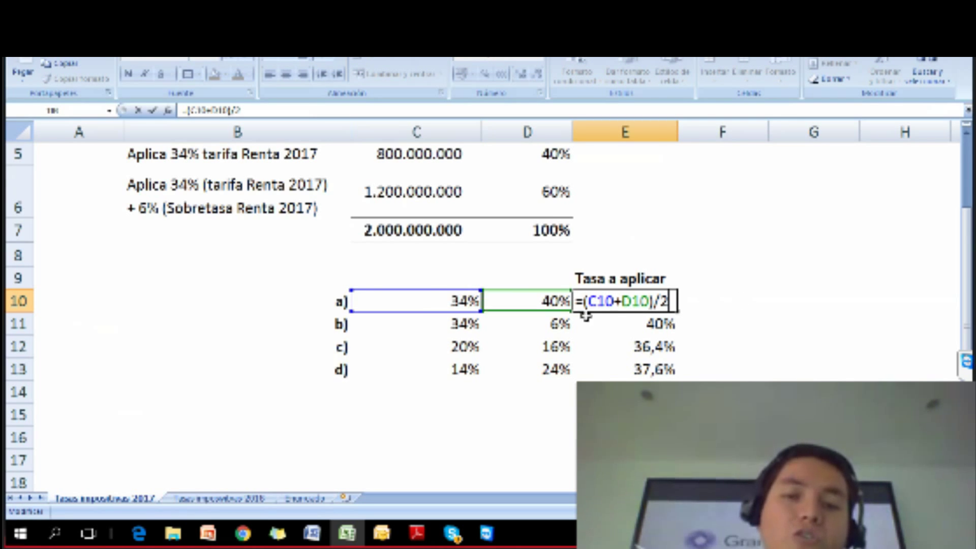
key("ctrl+Return")
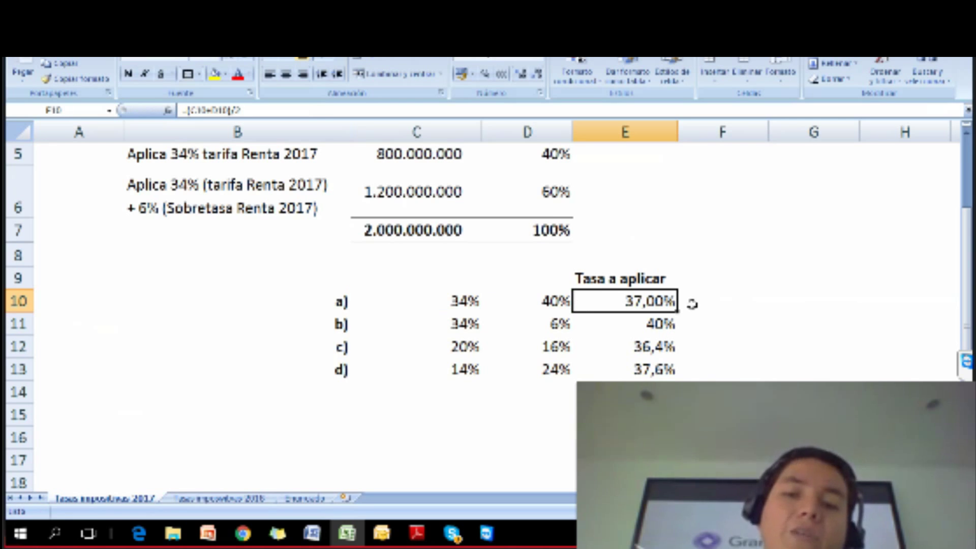
Enter "No es correcto" in F10 beside alternative a) and colour the text red
left_click(702, 300)
type("No e")
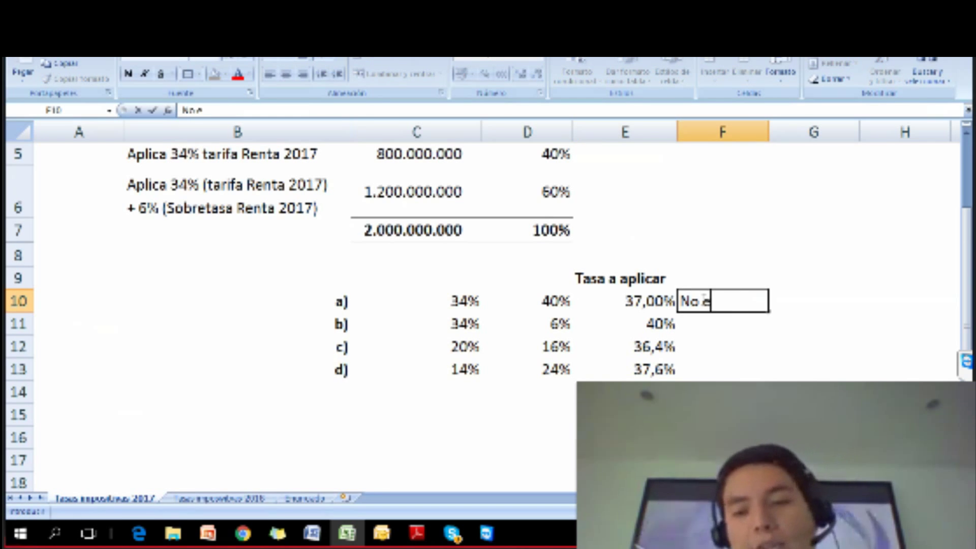
type("s correcto")
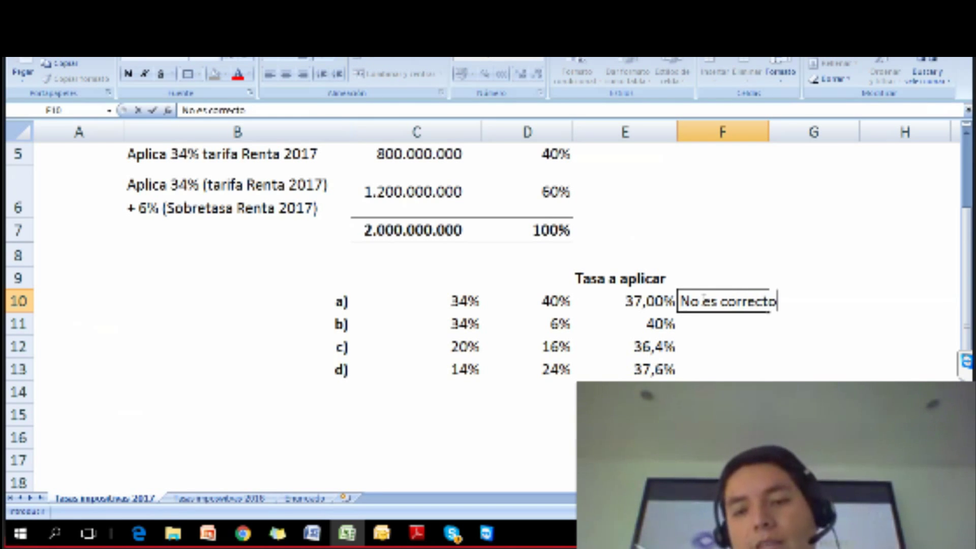
key("ctrl+Return")
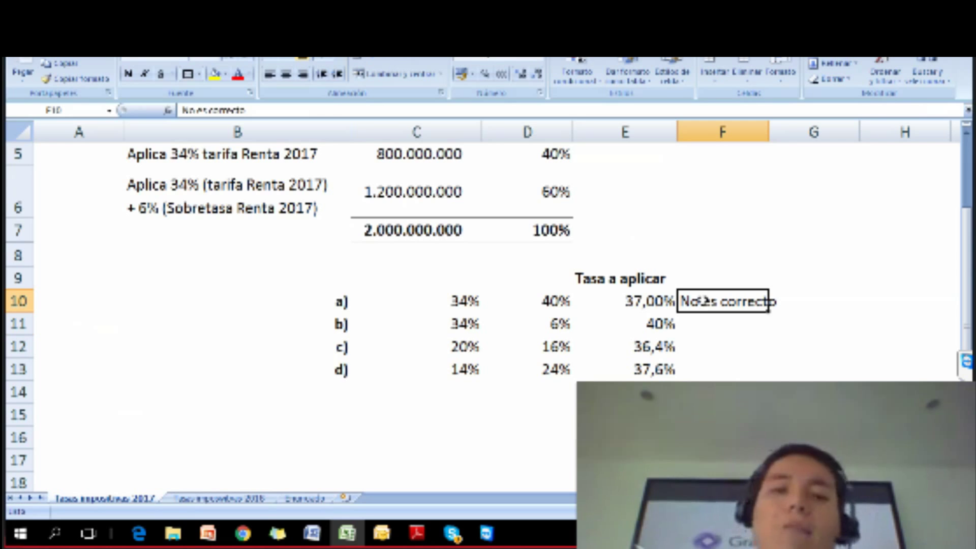
left_click(236, 74)
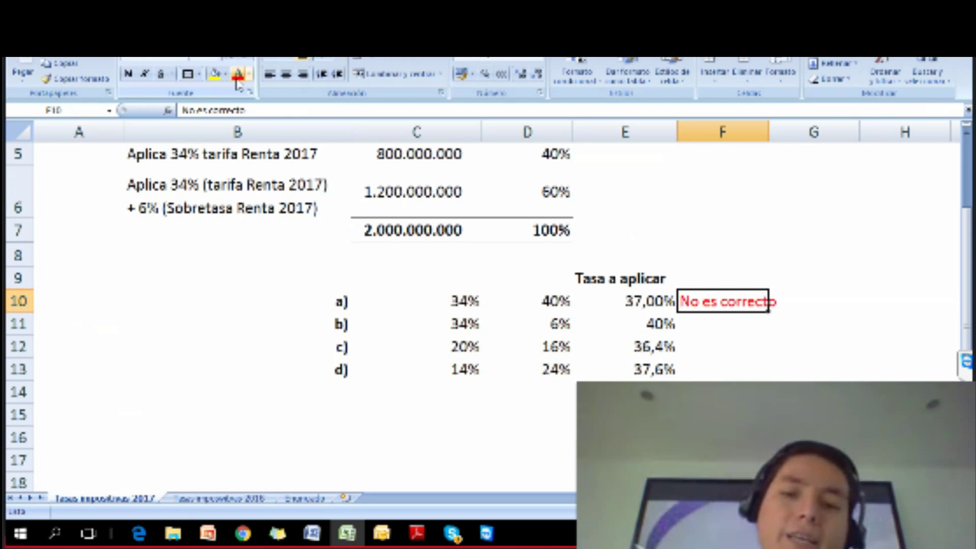
left_click(710, 329)
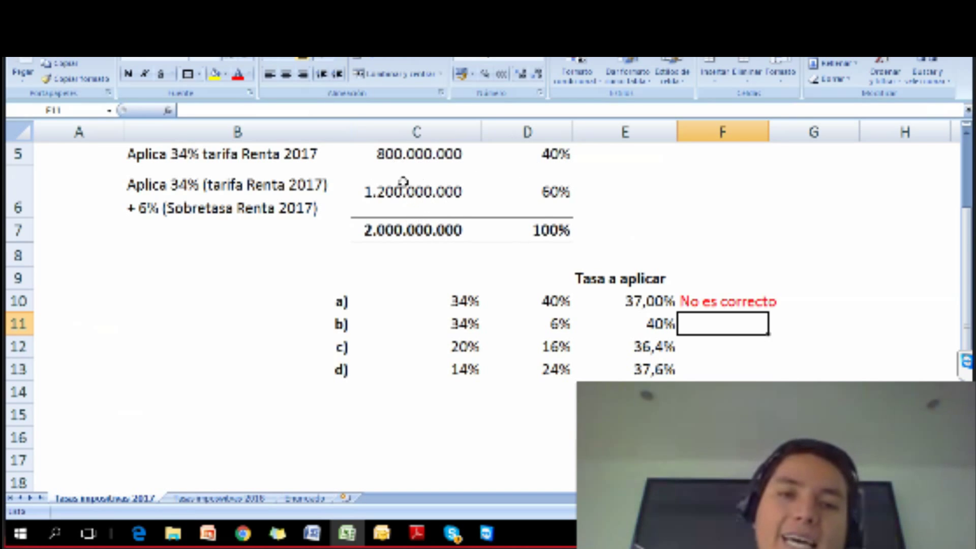
Compare the 34% bracket amount in C5 with alternative b)'s component rates and its resulting rate in E11
left_click(420, 160)
scroll(420, 174, "up", 1)
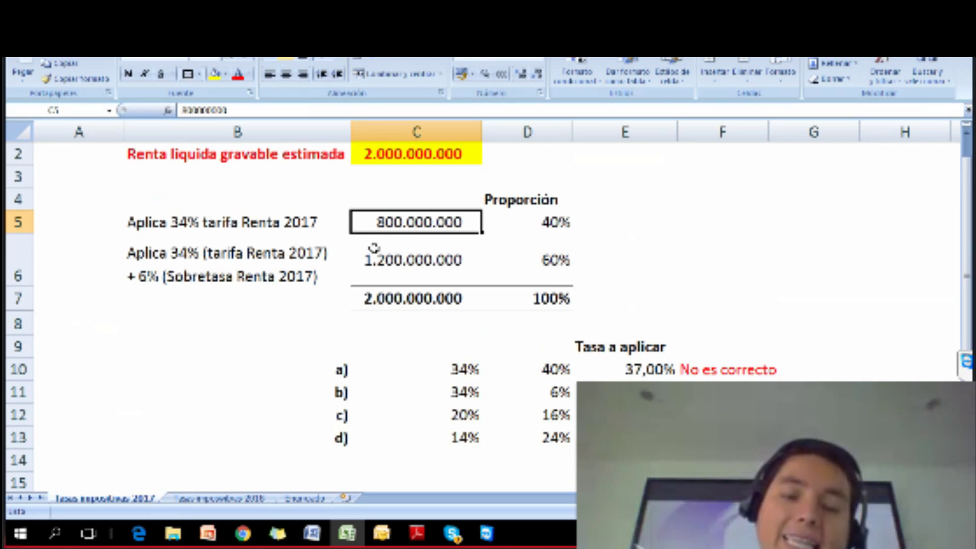
scroll(665, 351, "down", 1)
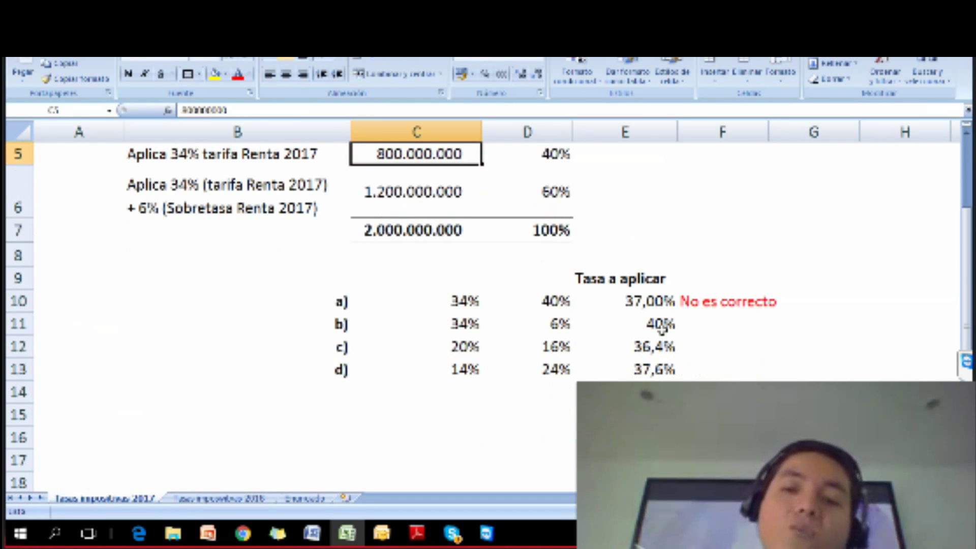
left_click(660, 326)
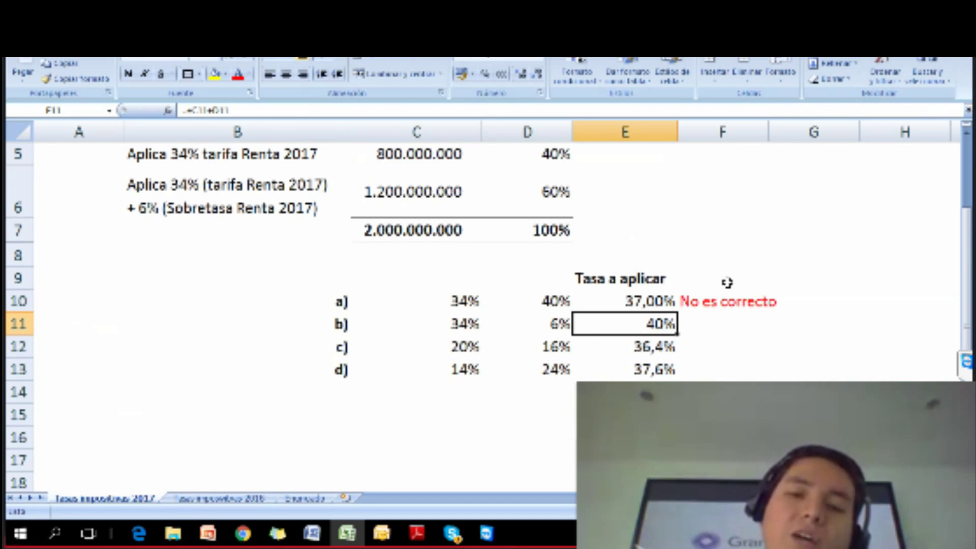
key("Left")
key("Left")
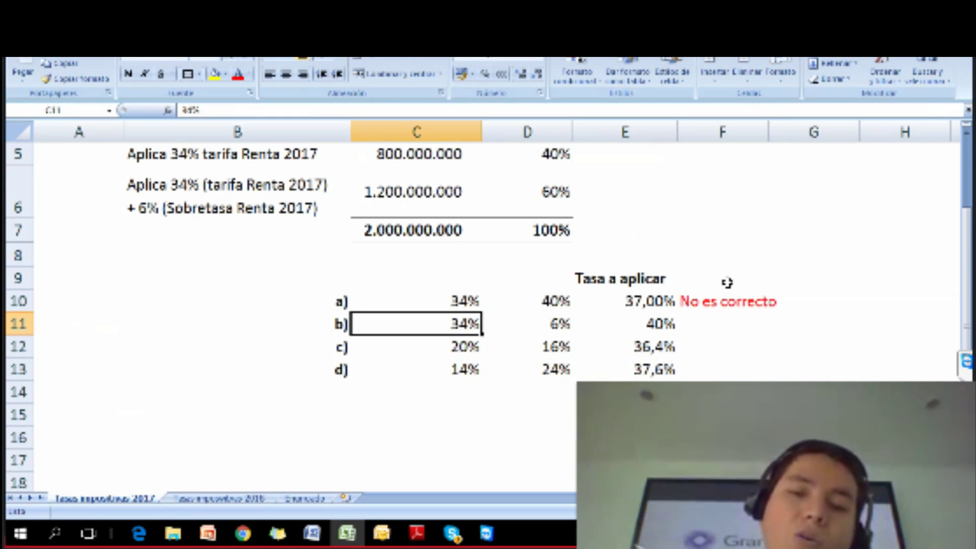
key("Right")
key("Right")
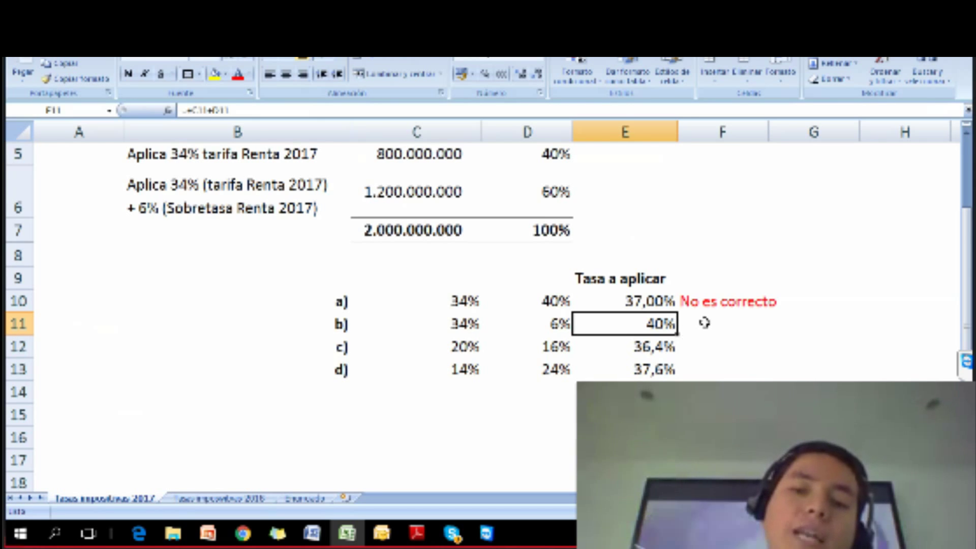
left_click(686, 323)
left_click(653, 321)
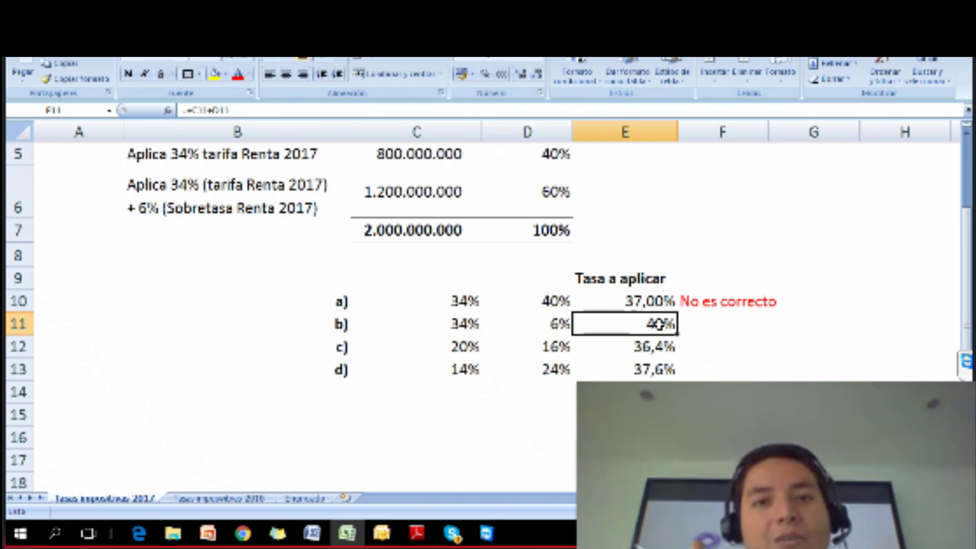
Enter "No es correcto" in F11 beside alternative b) and reselect that cell
key("Left")
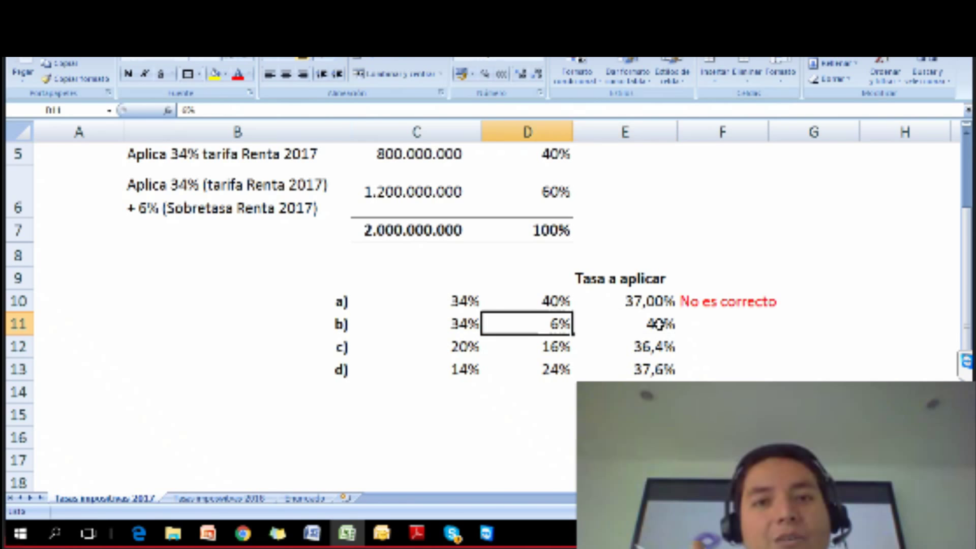
key("Right")
key("Right")
type("No es corre")
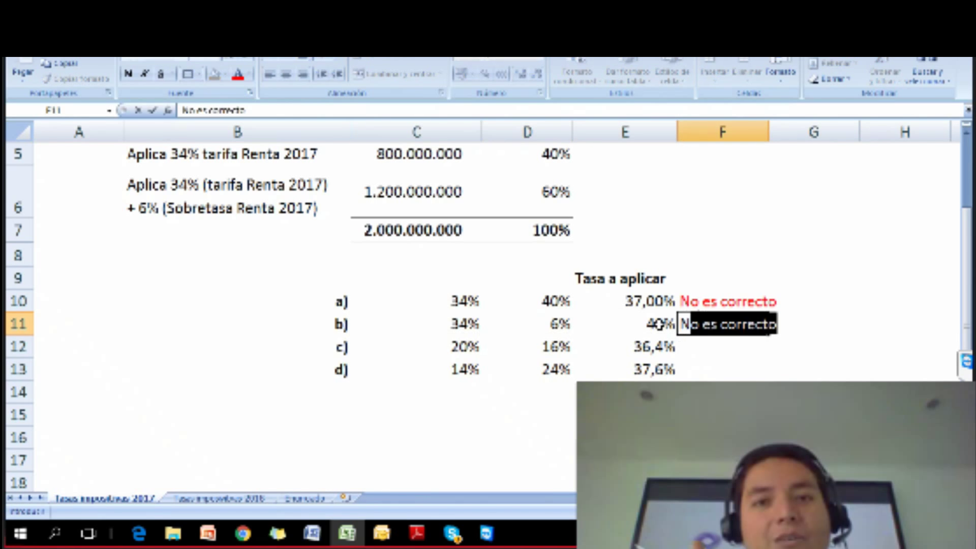
type("cot")
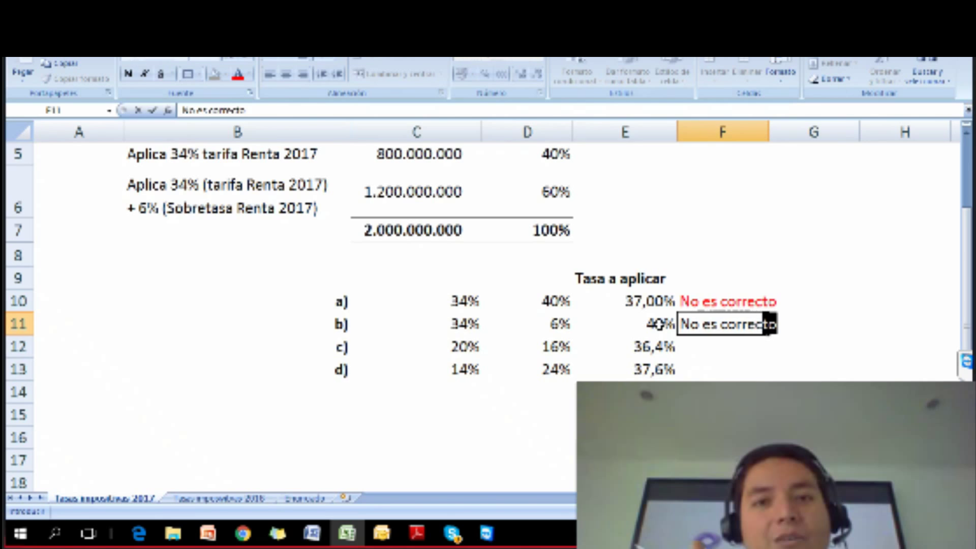
key("BackSpace")
key("BackSpace")
type("to")
key("Return")
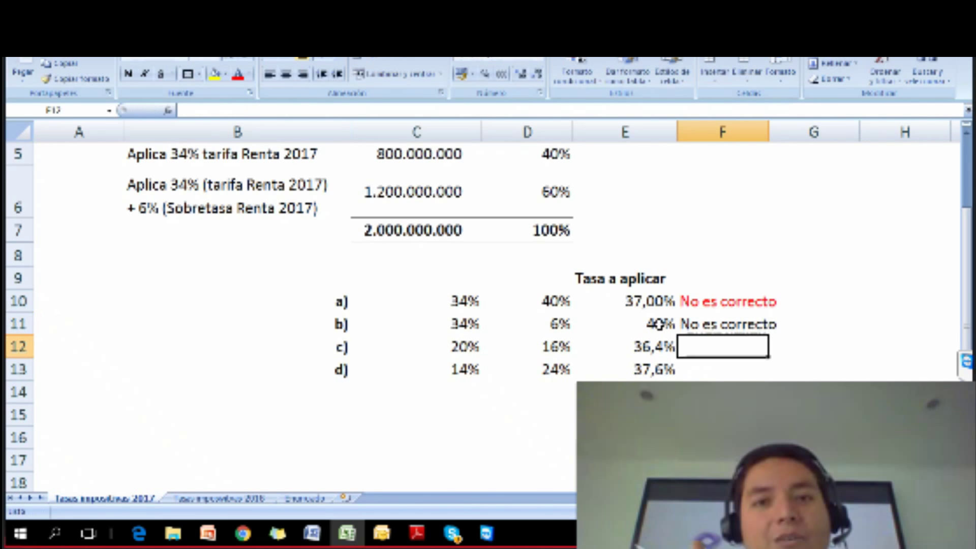
key("Up")
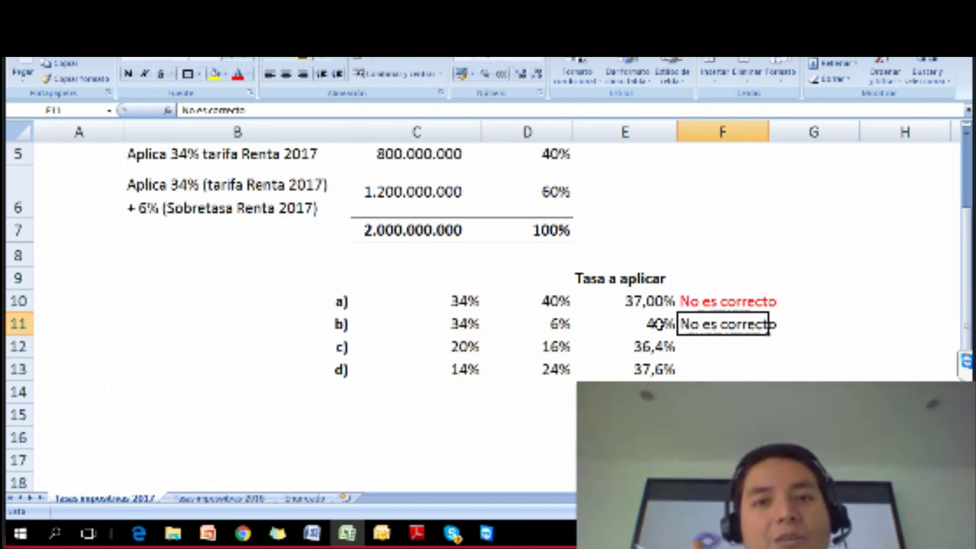
Colour the "No es correcto" text in F11 beside alternative b) red
left_click(238, 74)
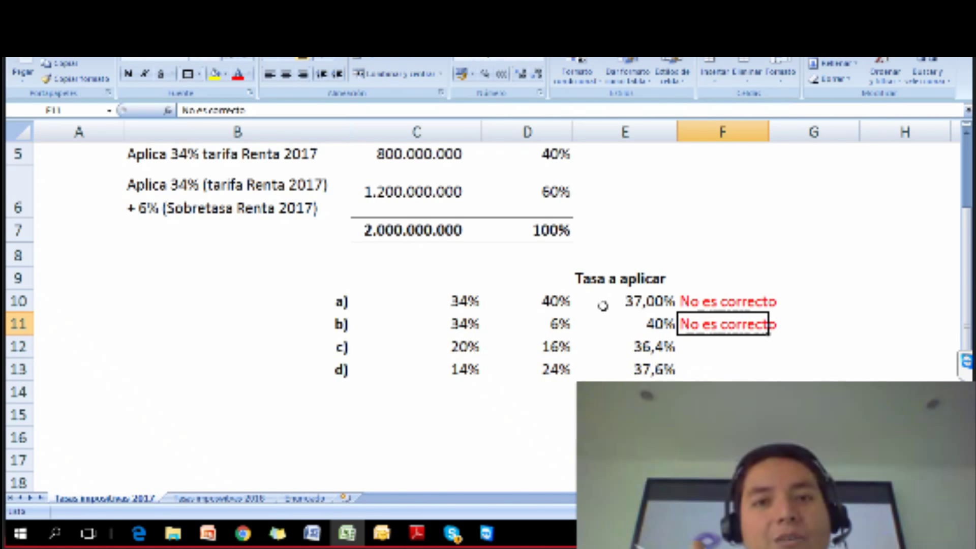
key("ctrl+z")
key("ctrl+z")
key("ctrl+z")
key("ctrl+z")
key("ctrl+z")
key("ctrl+z")
Check alternative b)'s rates in row 11 against the bracket amount in C5, and fill C11 with yellow
scroll(603, 305, "up", 2)
left_click(414, 245)
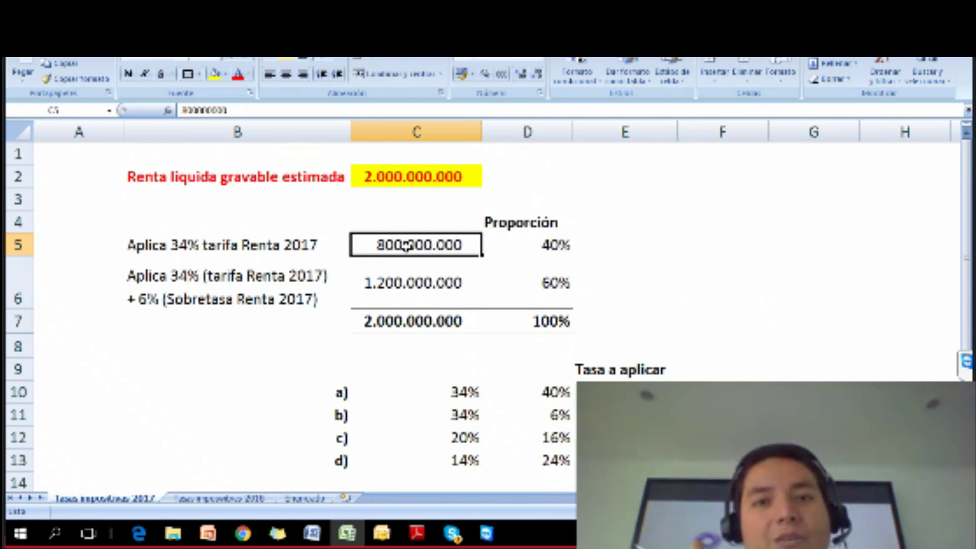
left_click(722, 414)
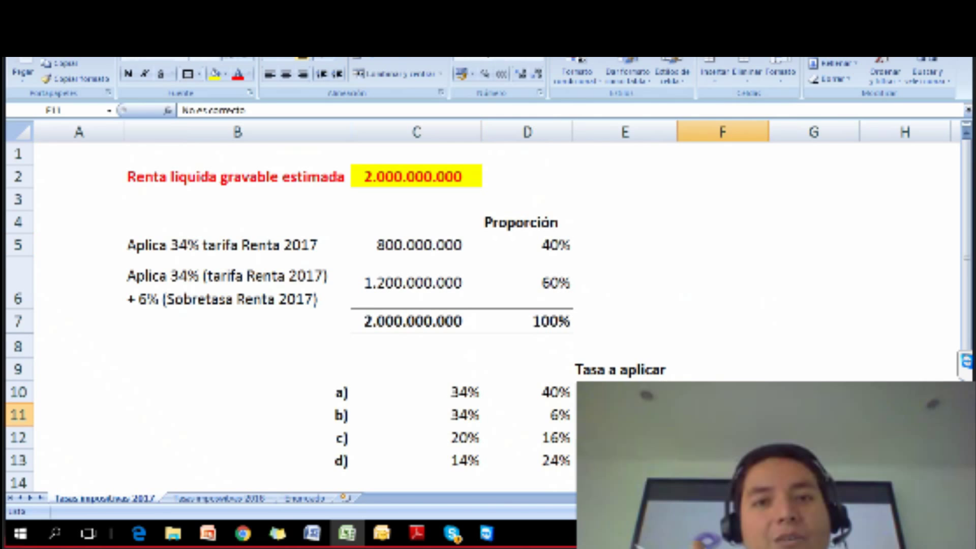
key("F2")
key("Escape")
left_click(527, 414)
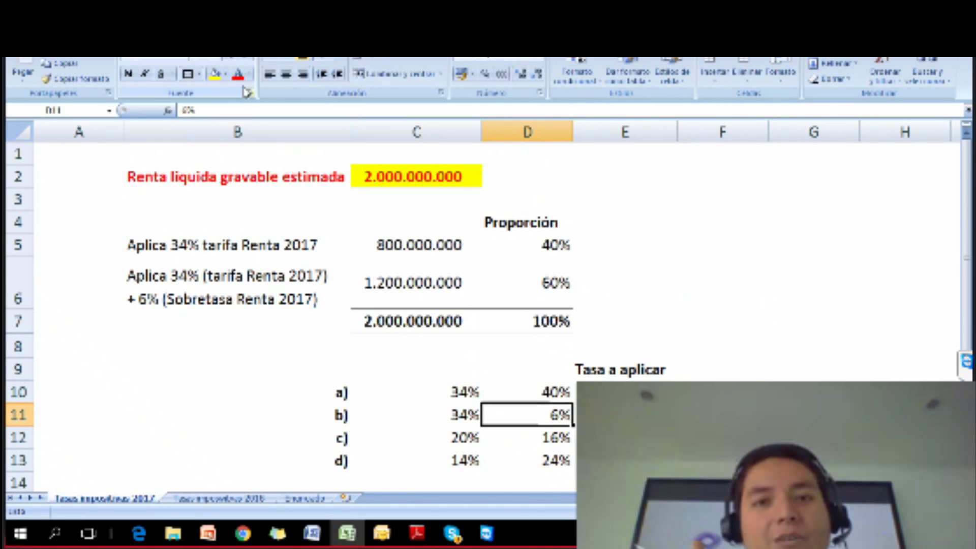
left_click(460, 416)
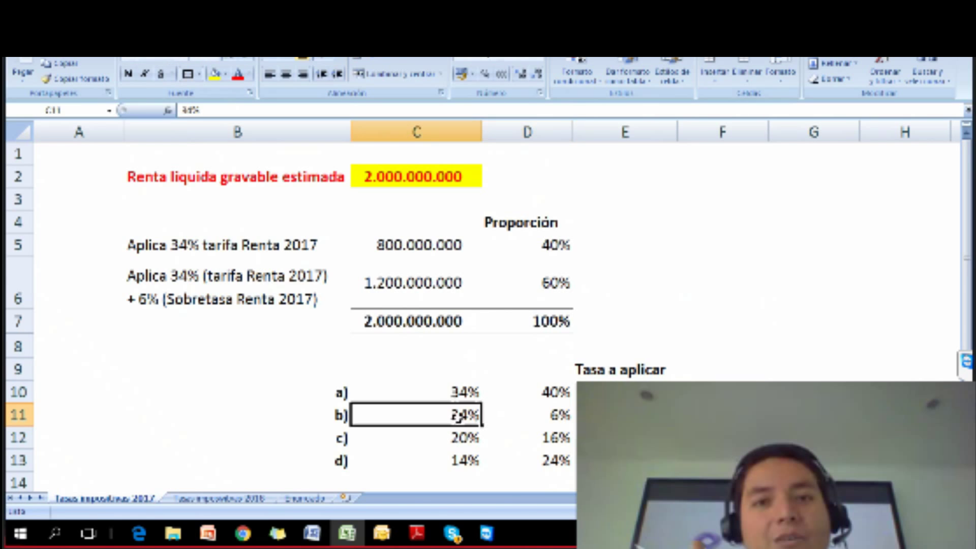
left_click(212, 78)
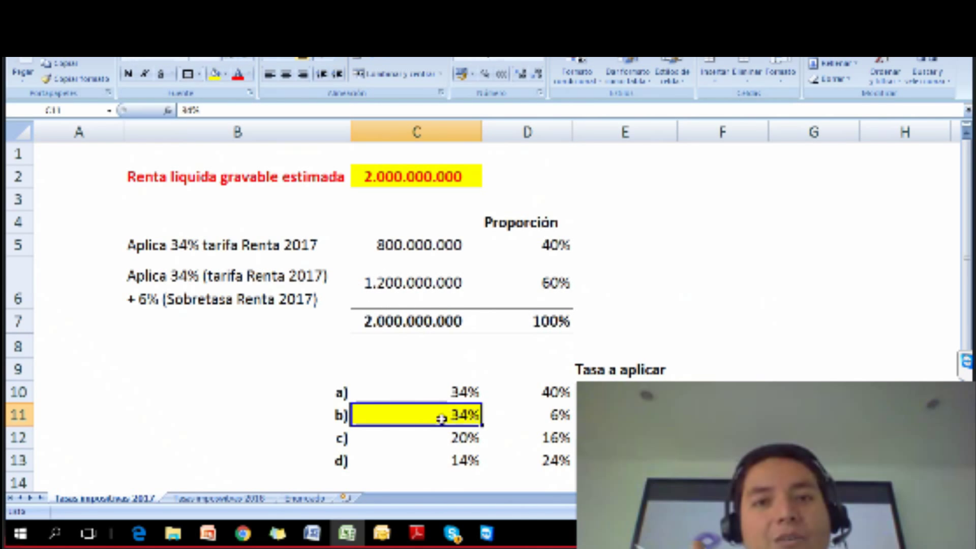
scroll(471, 375, "down", 2)
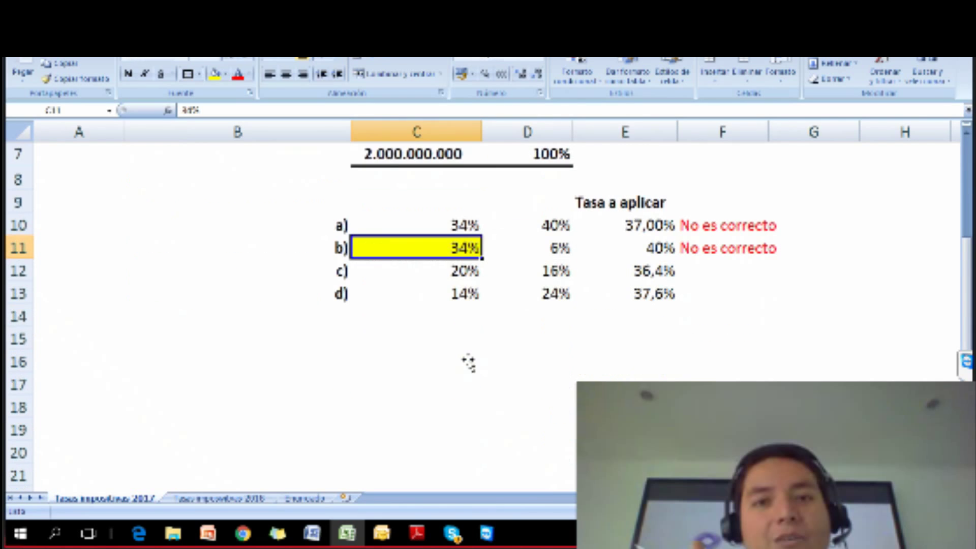
left_click(706, 252)
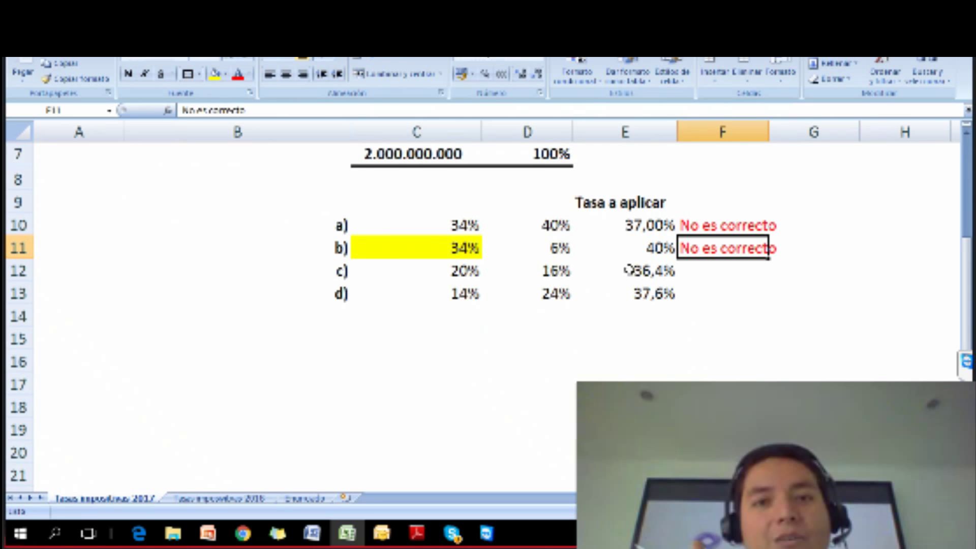
Inspect alternative c)'s formula in C12 and the proportion formulas in D5 and D6 that divide each bracket by C2
left_click(446, 274)
scroll(448, 288, "up", 2)
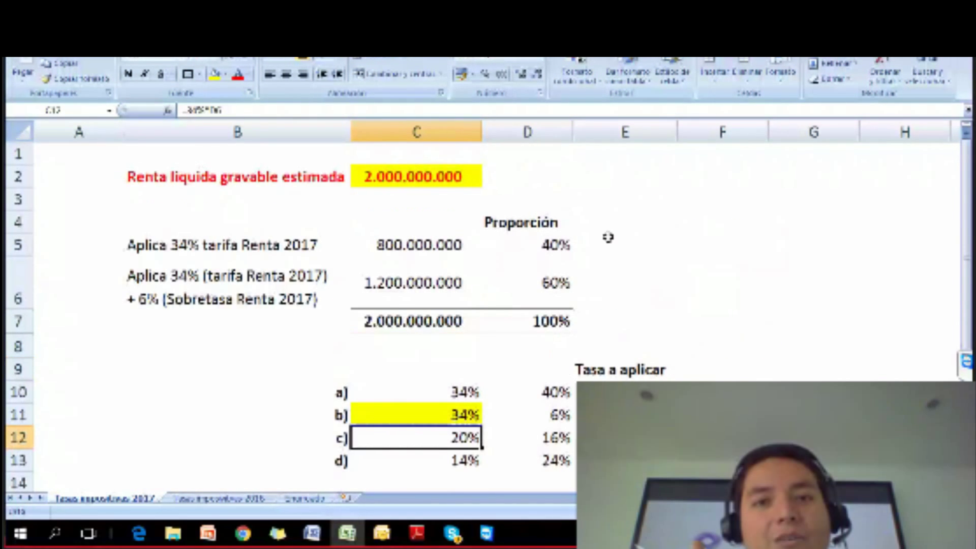
left_click(563, 245)
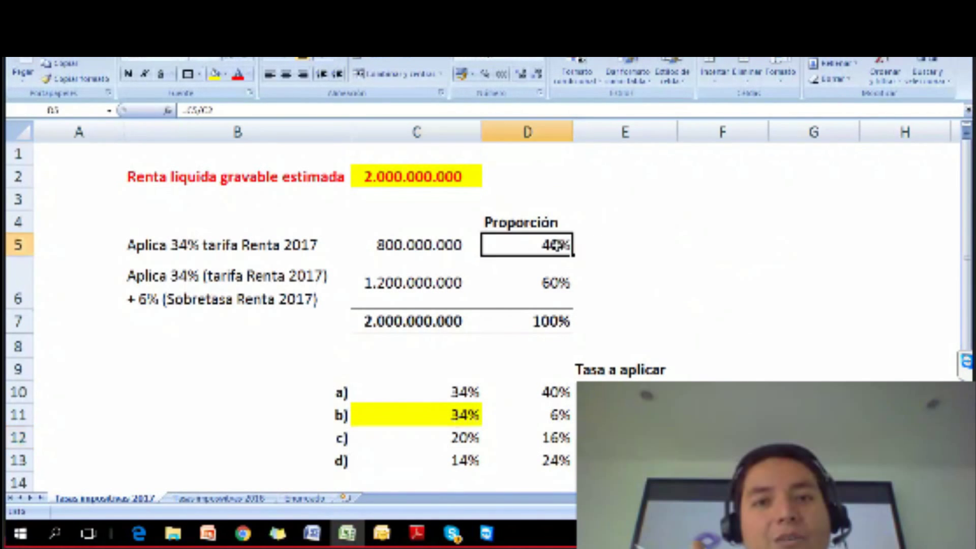
key("F2")
key("Escape")
key("F2")
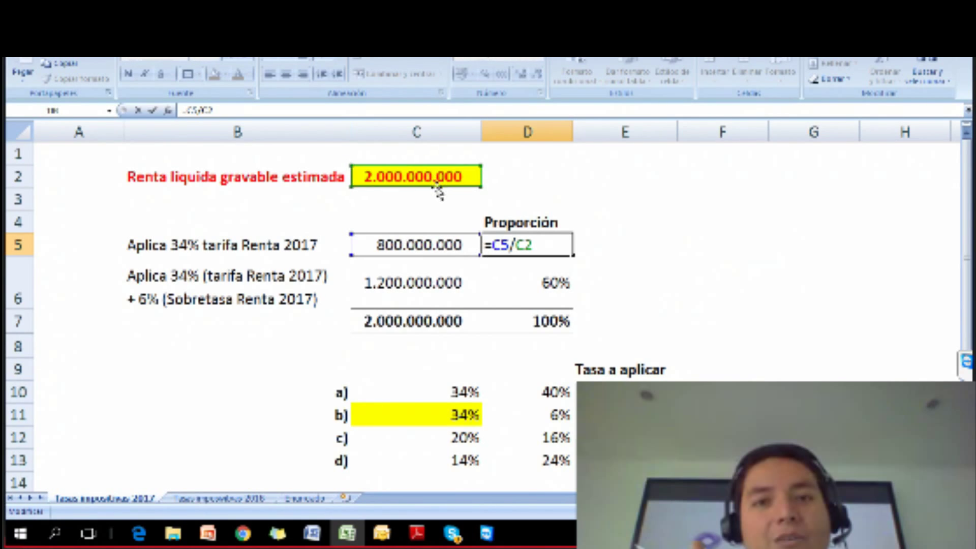
key("Escape")
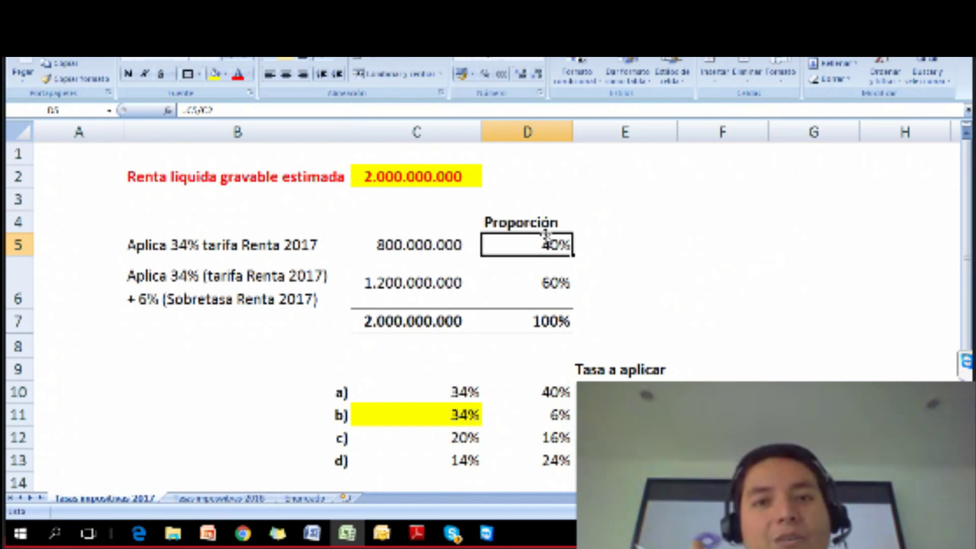
left_click(538, 281)
key("F2")
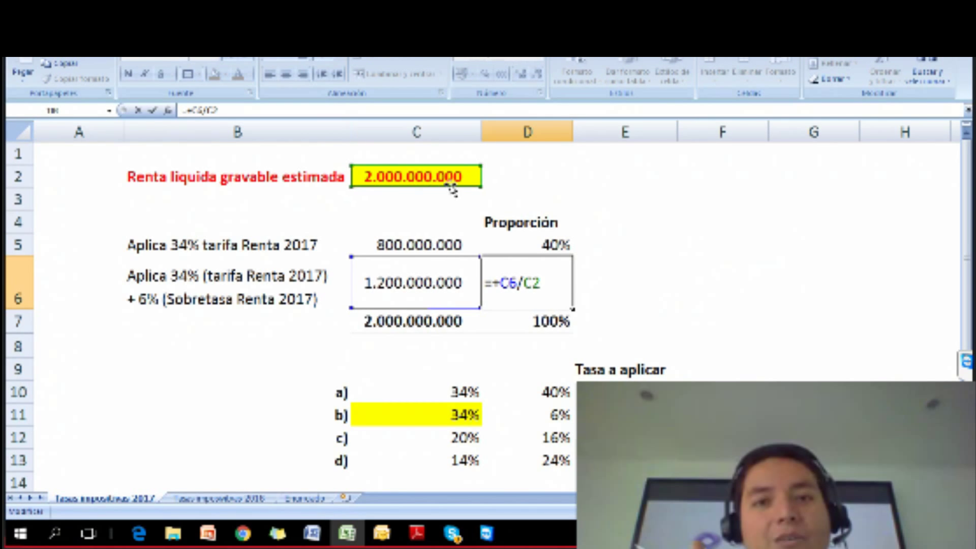
key("Escape")
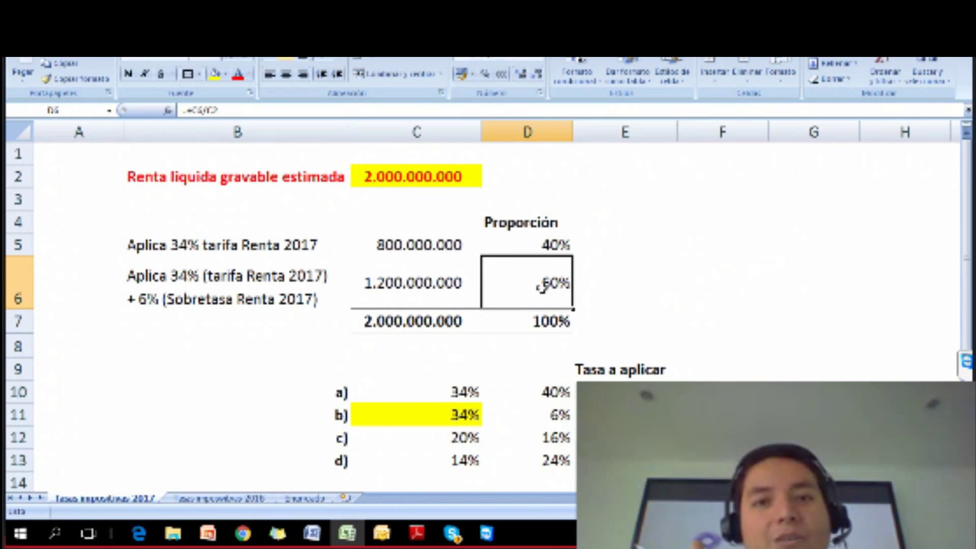
Match the proportions in D5 and D6 with their bracket descriptions in B5 and B6
left_click(600, 273)
left_click(562, 246)
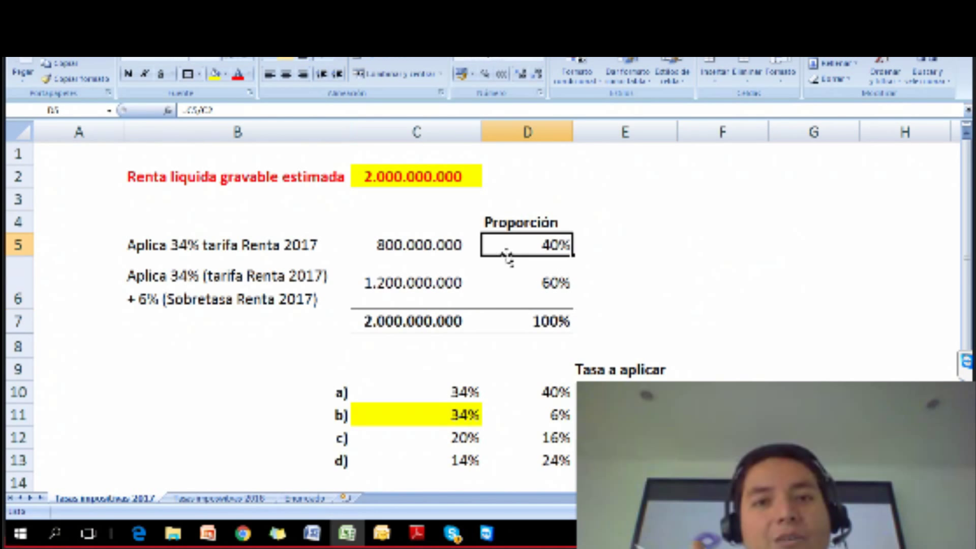
left_click(602, 243)
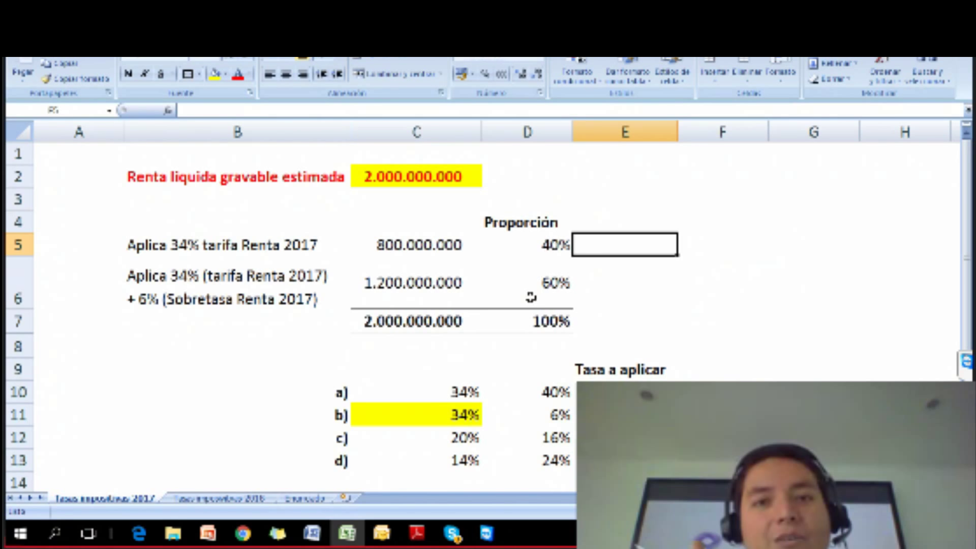
left_click(162, 247)
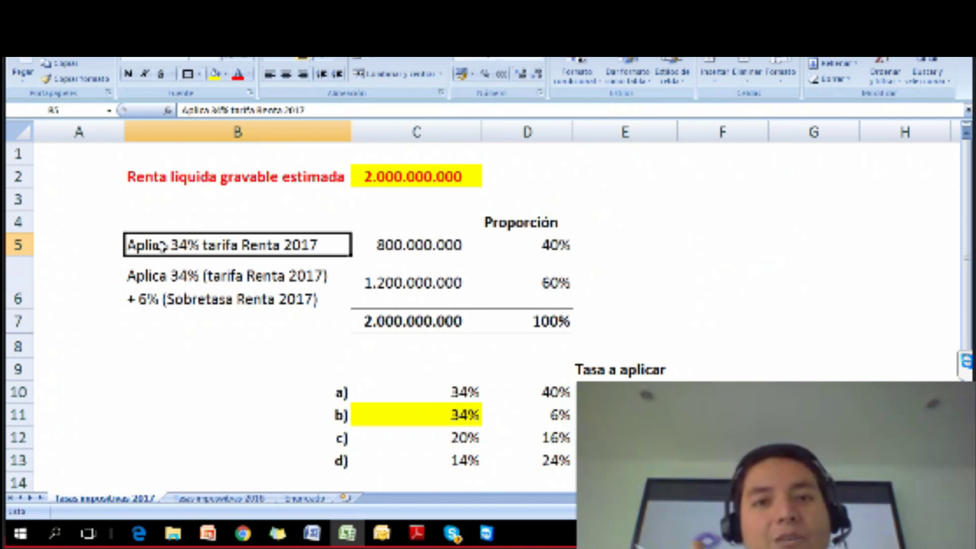
left_click(558, 284)
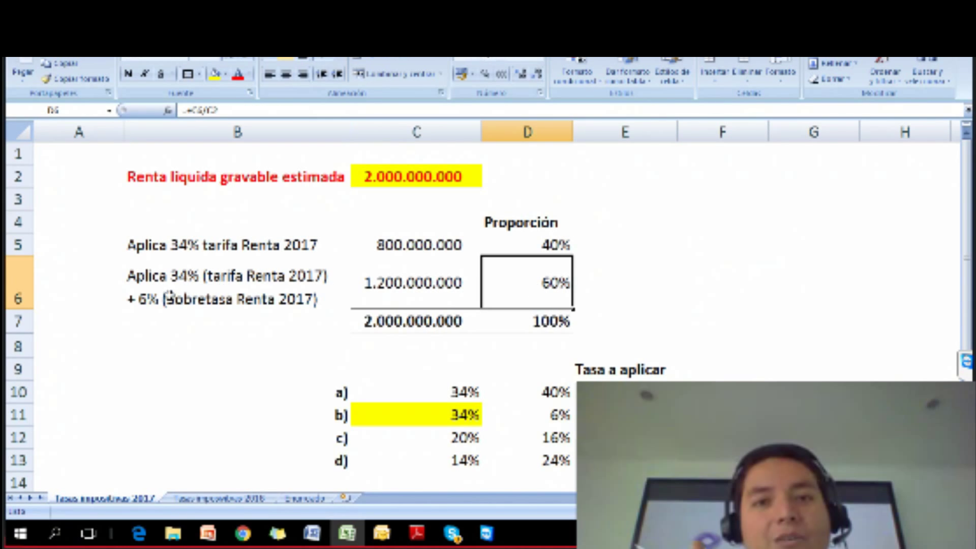
left_click(167, 290)
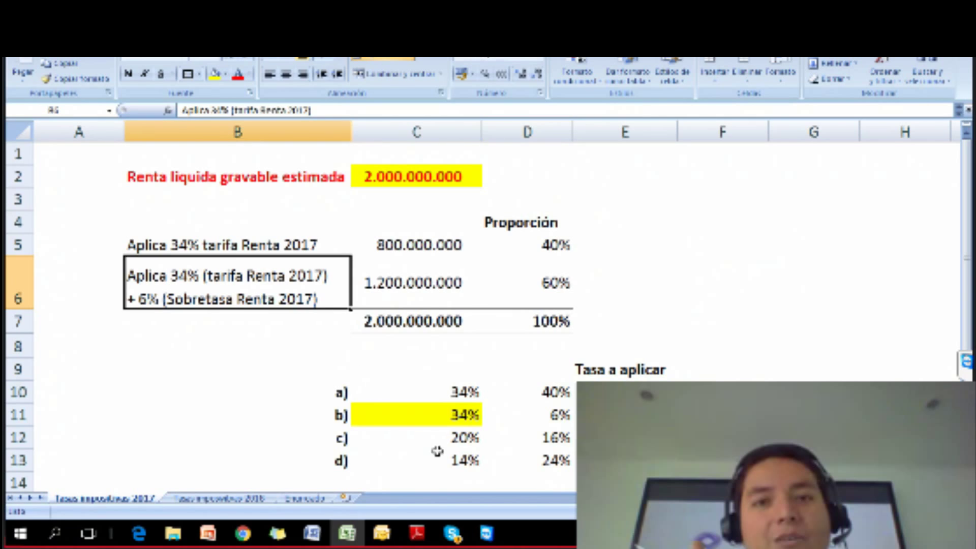
Examine alternative d)'s component formulas in C13 and D13 against the bracket proportions in D5 and D6
left_click(453, 460)
type("=34%*D5")
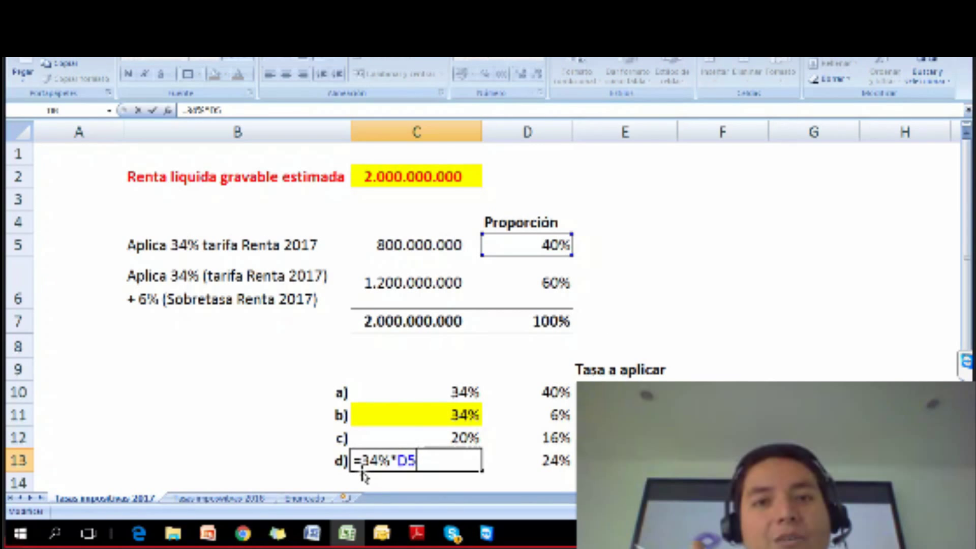
left_click(521, 254)
key("Tab")
key("F2")
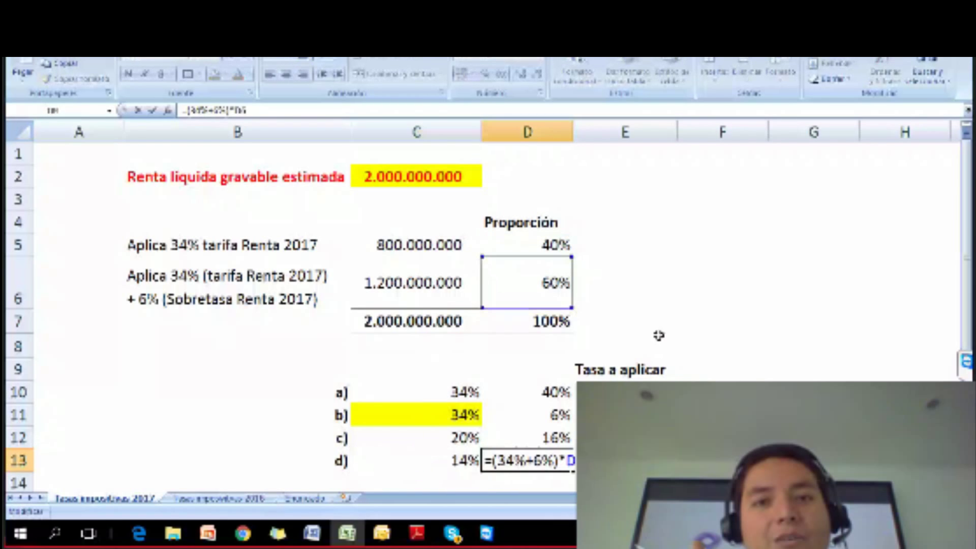
scroll(491, 386, "down", 2)
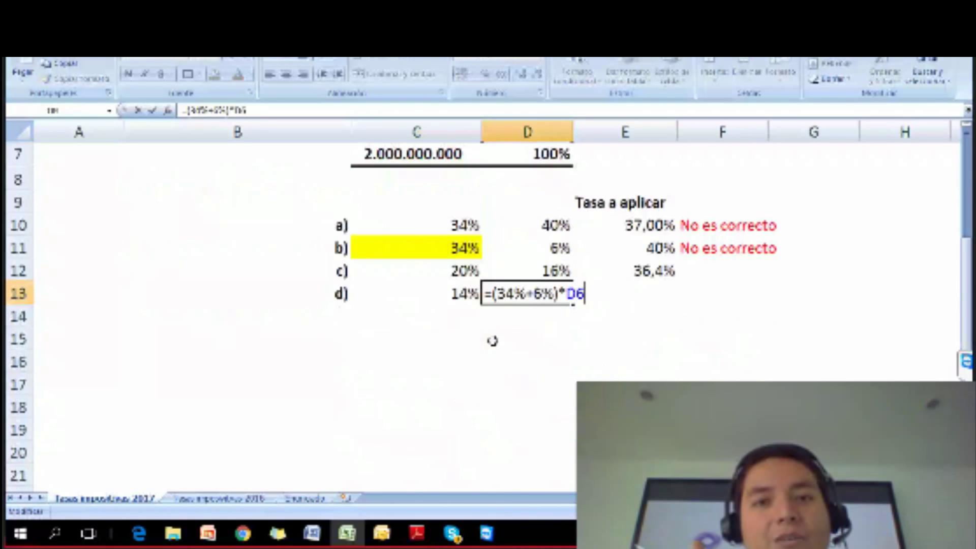
scroll(492, 338, "up", 1)
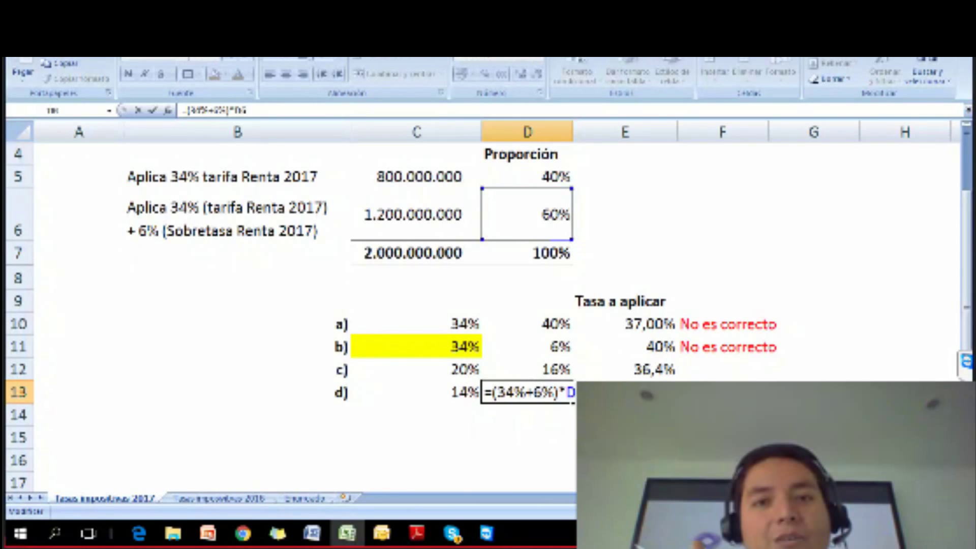
key("Return")
Check the sum formula in E13 and fill alternative d)'s row, B13:E13, with yellow
double_click(650, 380)
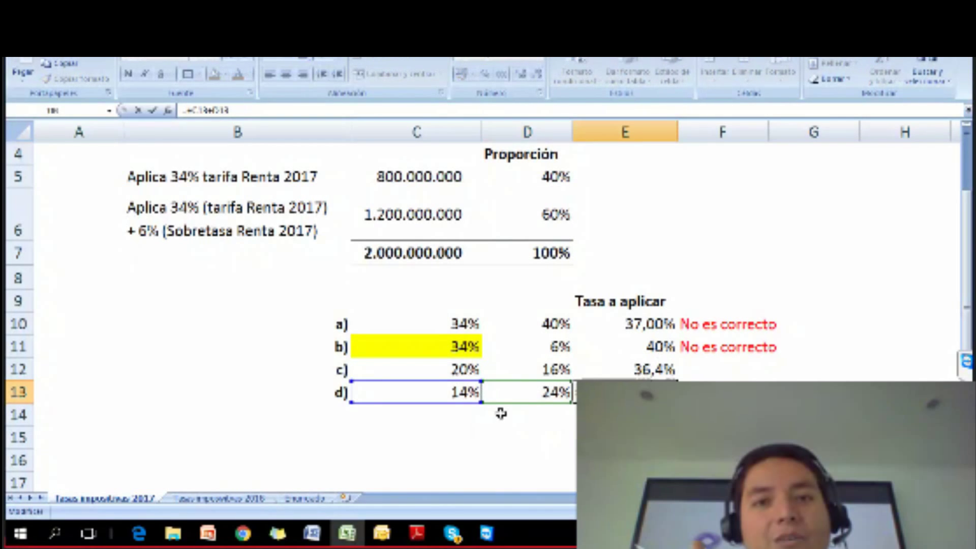
key("Return")
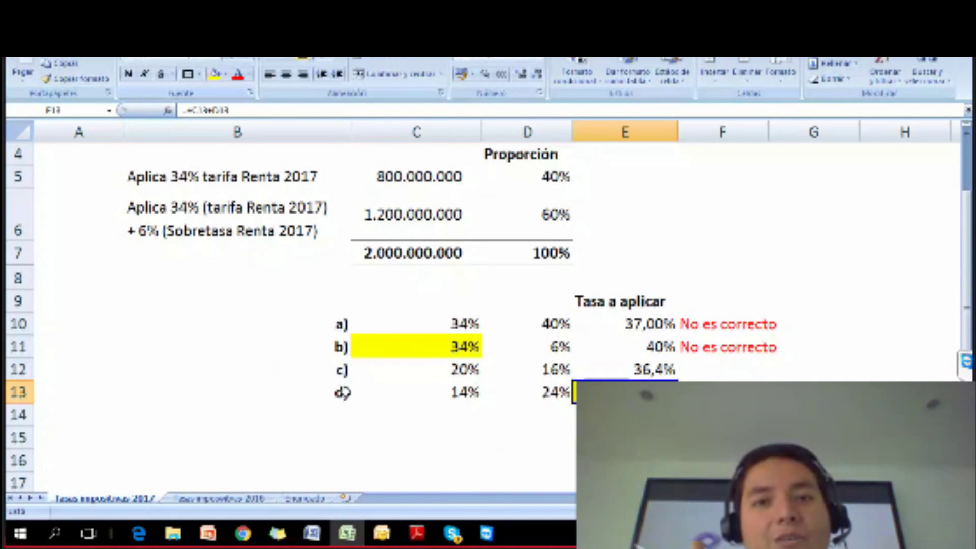
left_click_drag(347, 392, 625, 392)
left_click(216, 74)
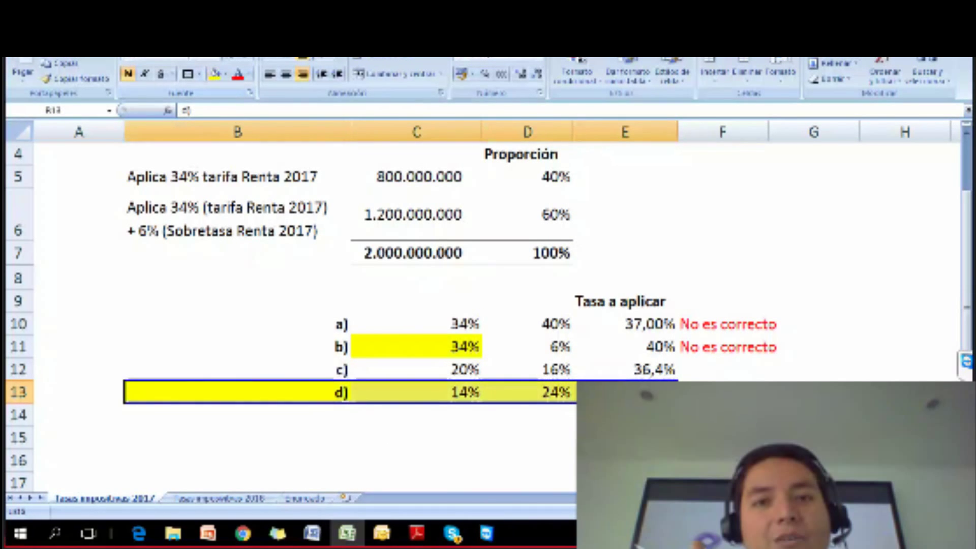
Enter "Tasa prorrateada correcta" in F13 beside alternative d) and reselect that cell
left_click(778, 389)
scroll(740, 358, "down", 1)
left_click(724, 295)
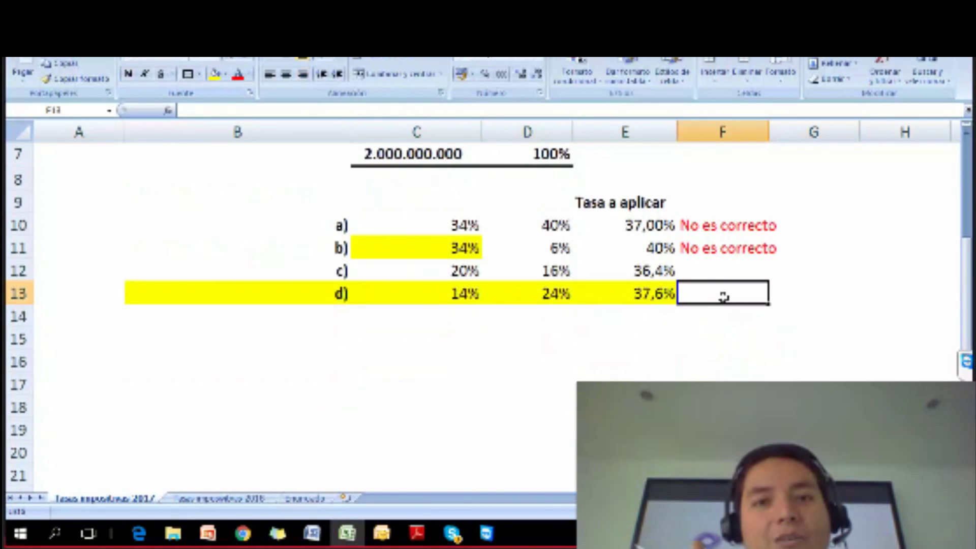
type("Tasa pro")
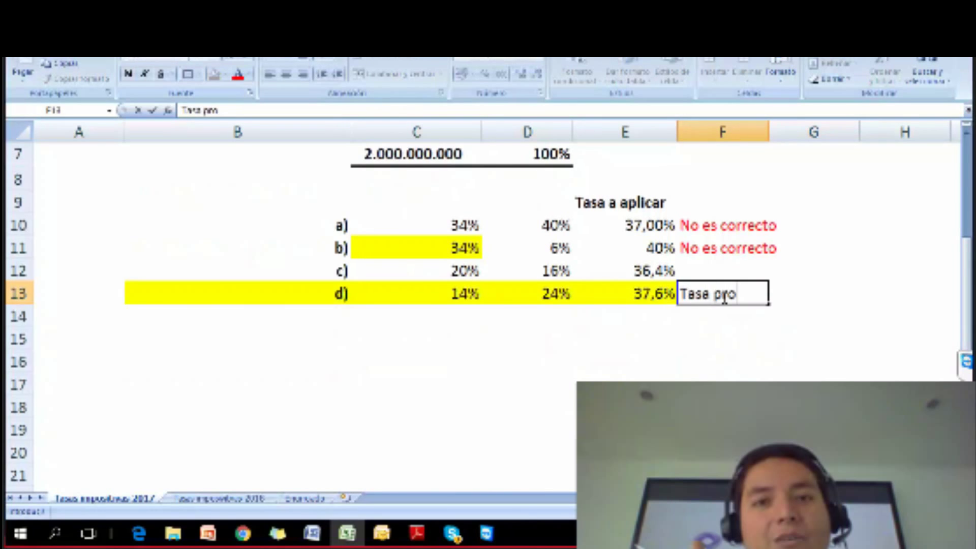
type("rrateada")
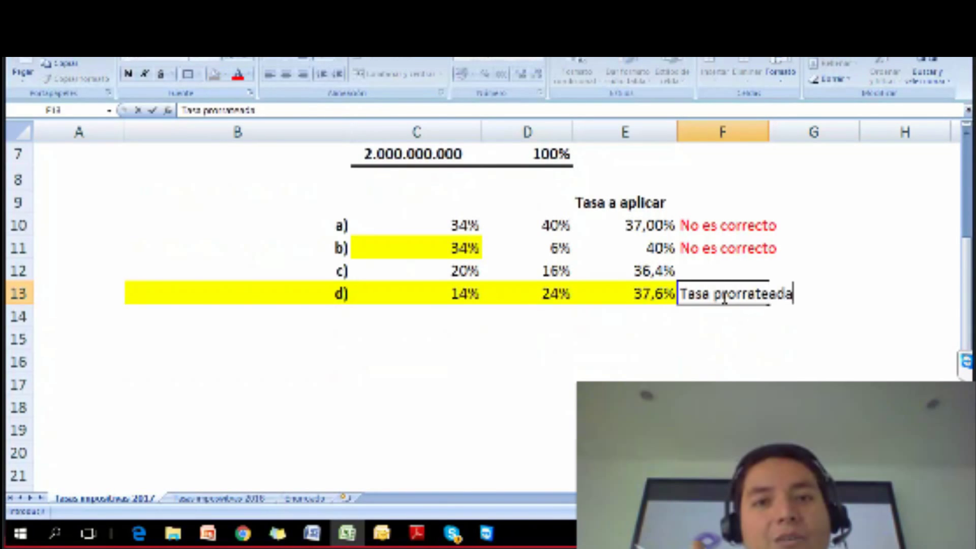
type(" correcta")
key("Return")
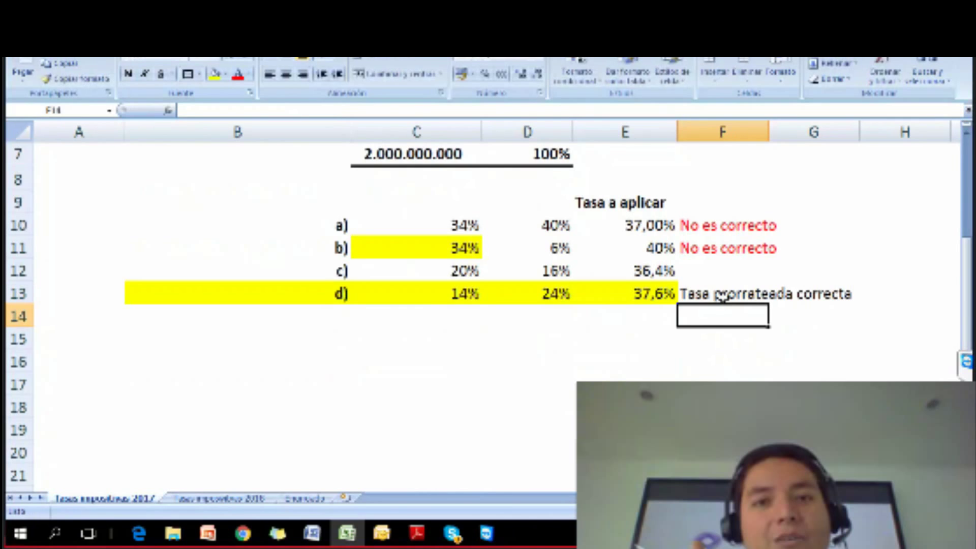
left_click(718, 297)
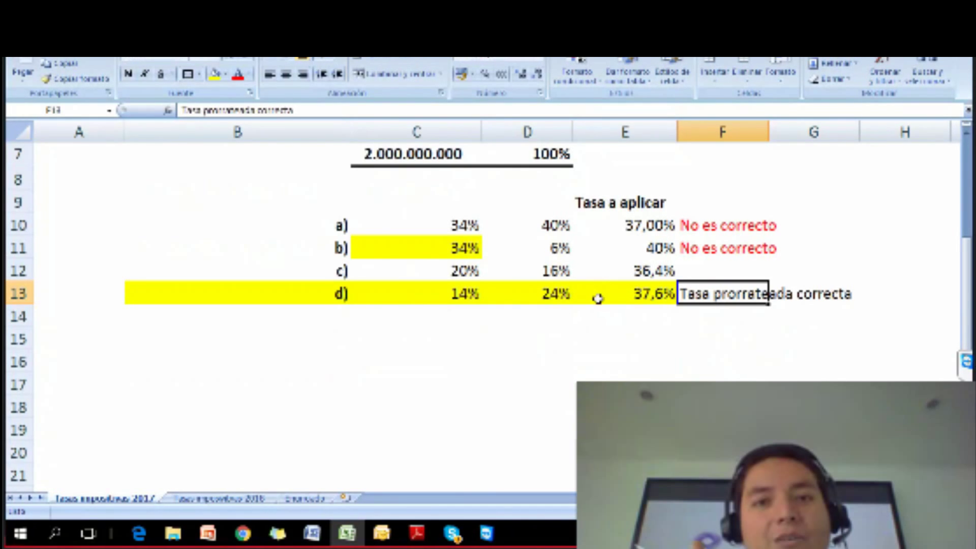
Enter the label "Impacto incorrecto" in F4 and highlight the percentage below it in F5 with yellow
scroll(595, 307, "up", 1)
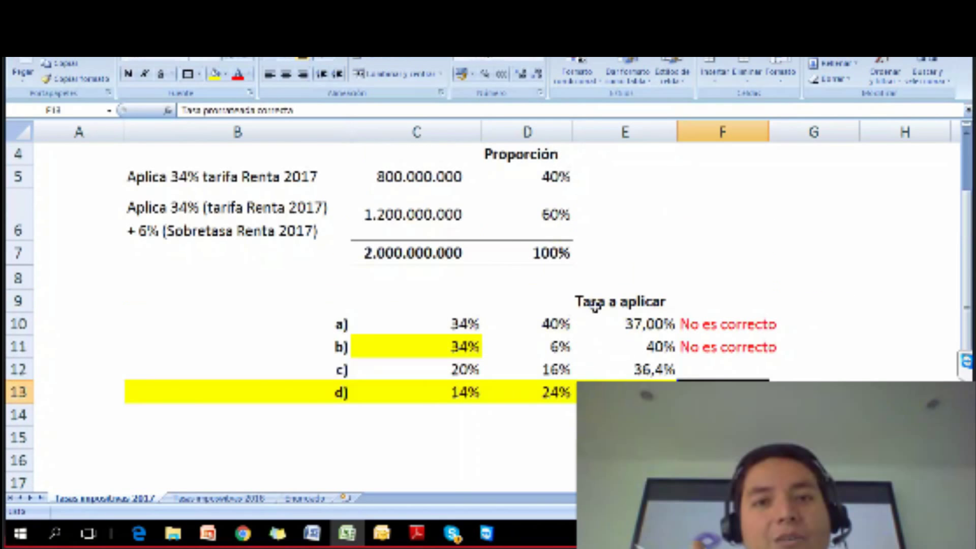
scroll(595, 307, "up", 1)
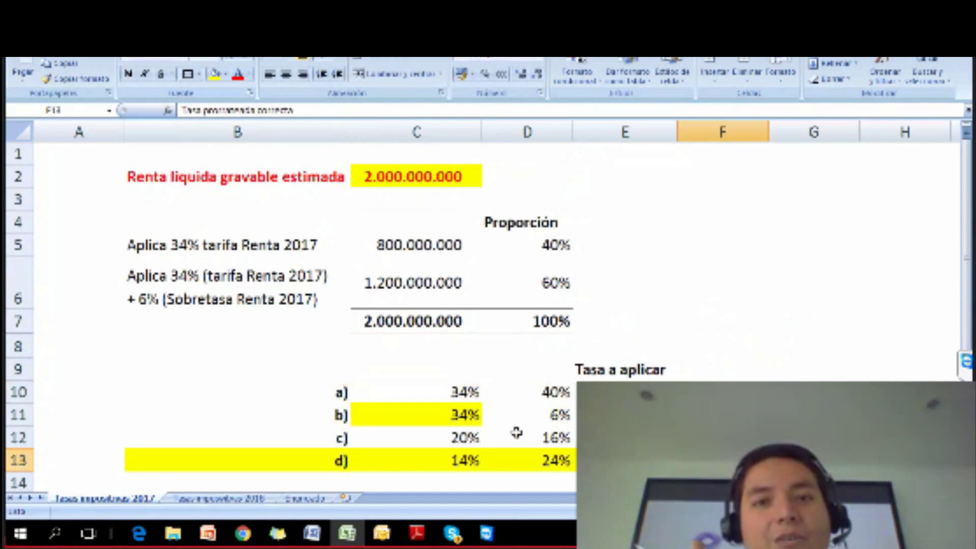
left_click(416, 176)
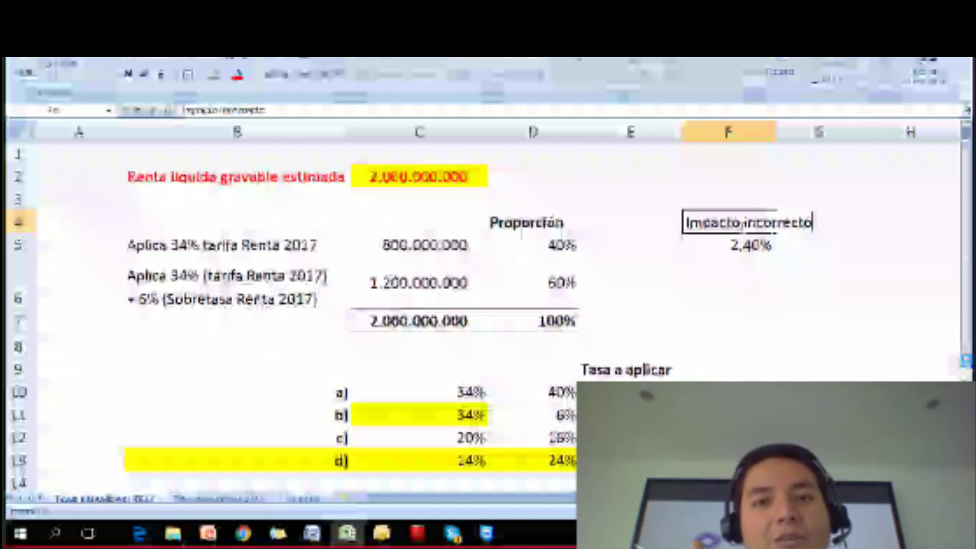
key("Return")
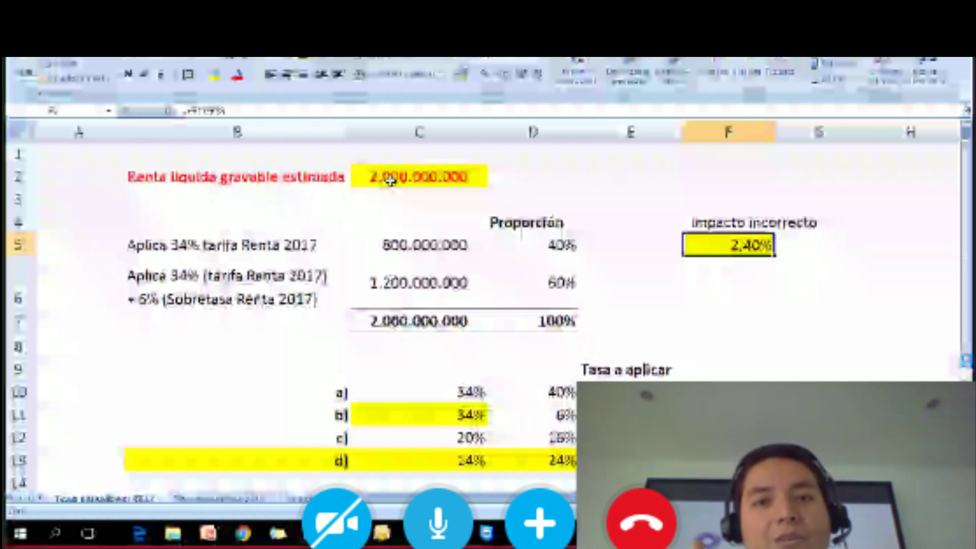
Review the correct prorated 2017 rate in E13 and the estimated taxable income in C2
scroll(389, 180, "down", 2)
left_click(647, 292)
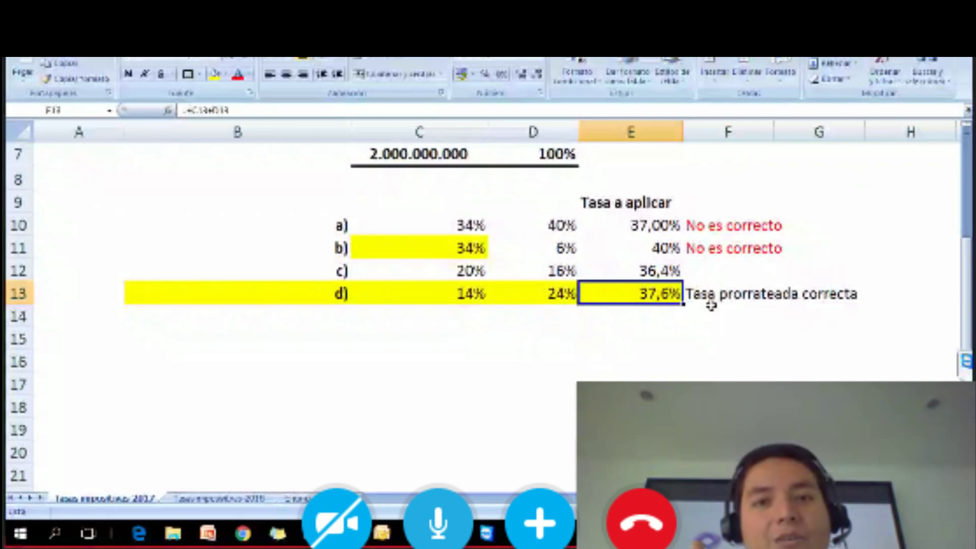
scroll(710, 305, "up", 2)
left_click(419, 177)
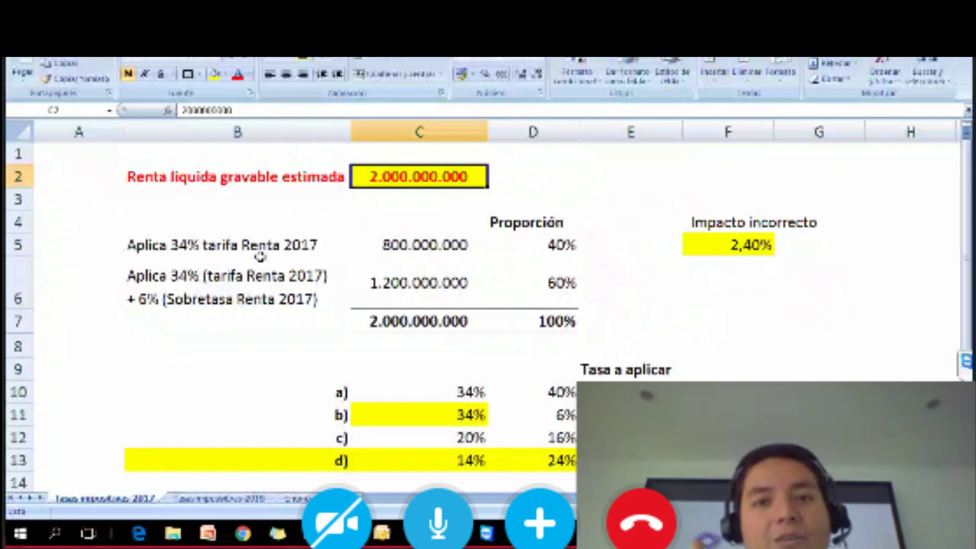
Go to the Tasas impositivas 2018 sheet and review the estimated income in C2 and the surcharge bracket in B6
key("ctrl+Page_Down")
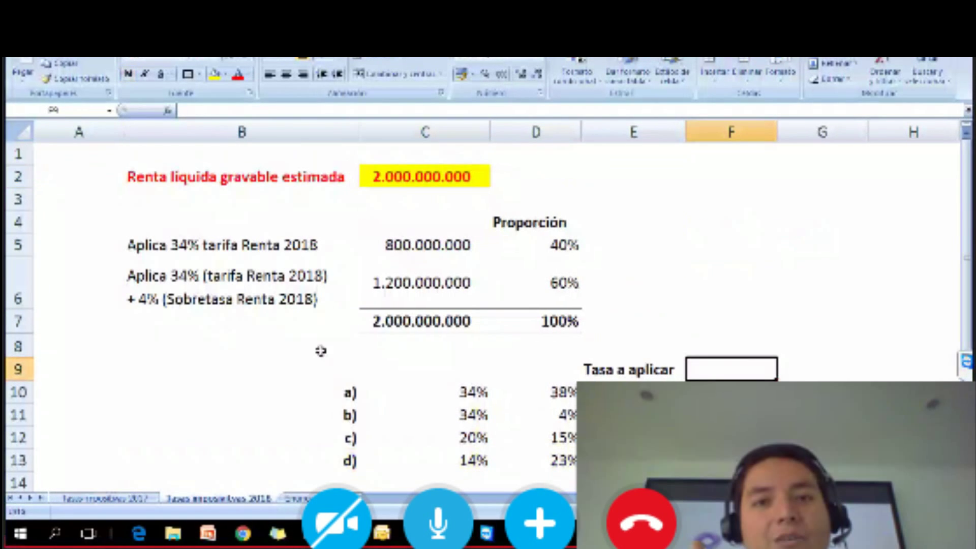
left_click(426, 178)
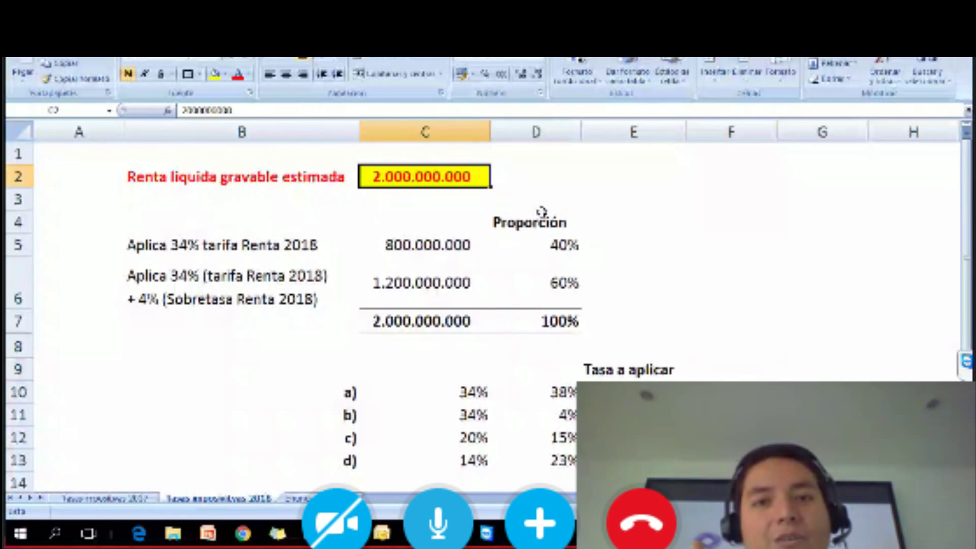
left_click(599, 203)
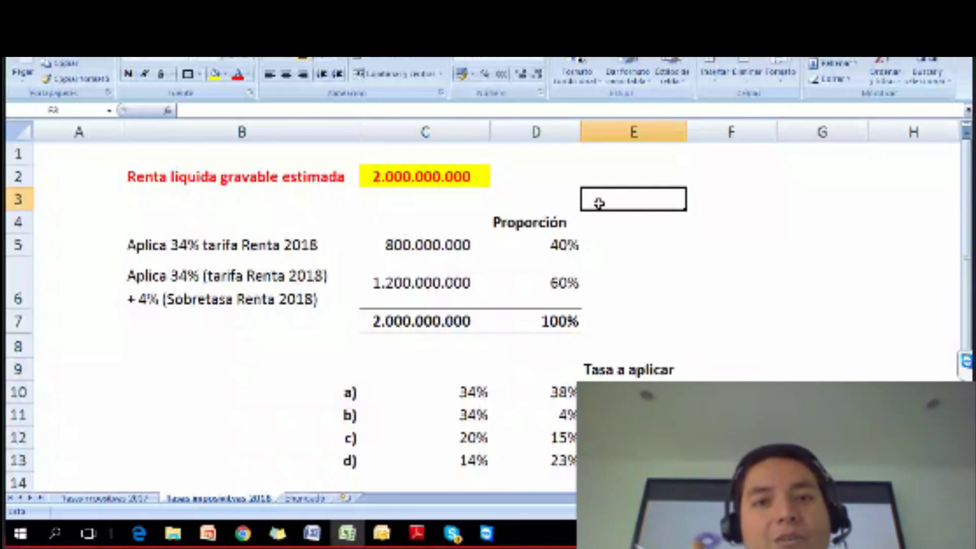
left_click(283, 308)
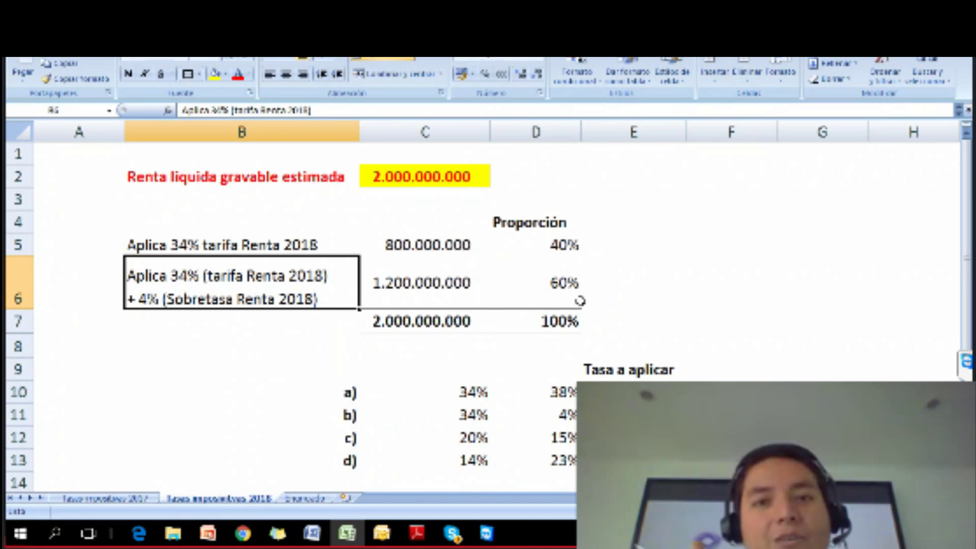
Check the 2018 proportion formulas =C5/C2 in D5 and =+C6/C2 in D6, and fill both cells with yellow
left_click_drag(571, 246, 567, 257)
left_click(564, 242)
type("=C5/C2")
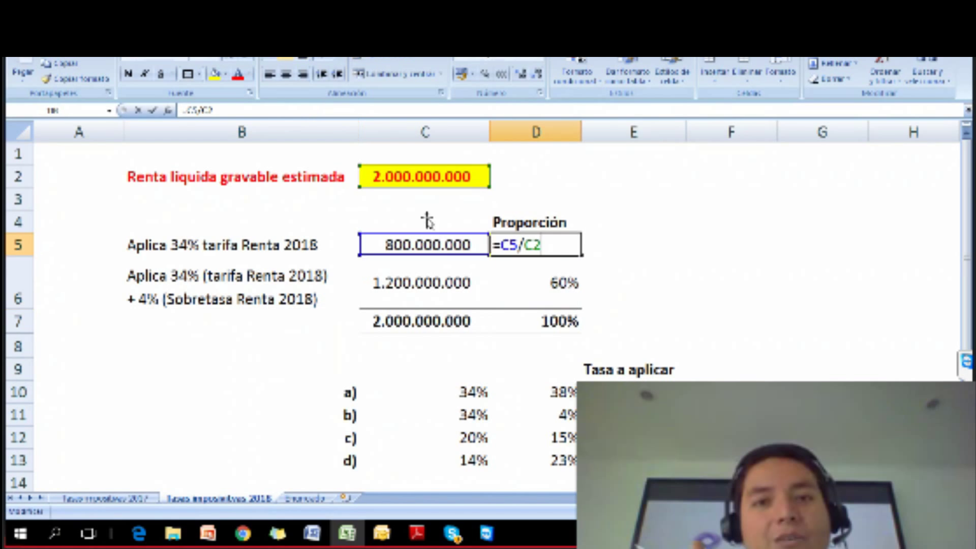
key("ctrl+Return")
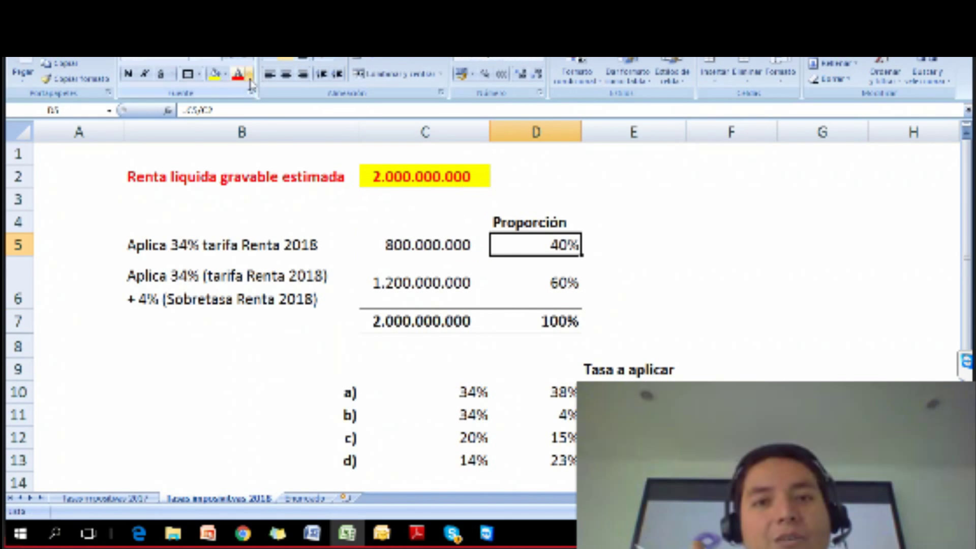
left_click(217, 77)
left_click(528, 304)
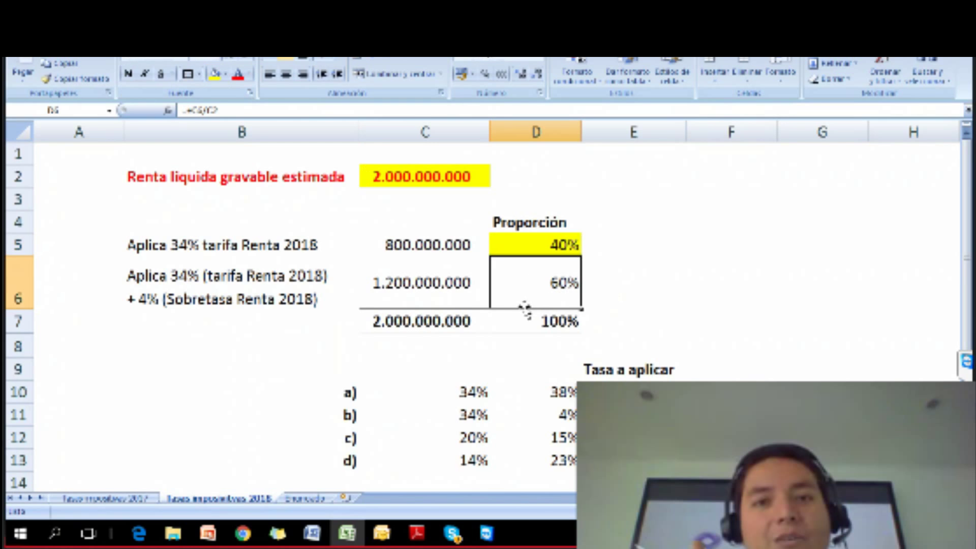
type("=+C6/C2")
key("ctrl+Return")
left_click(217, 77)
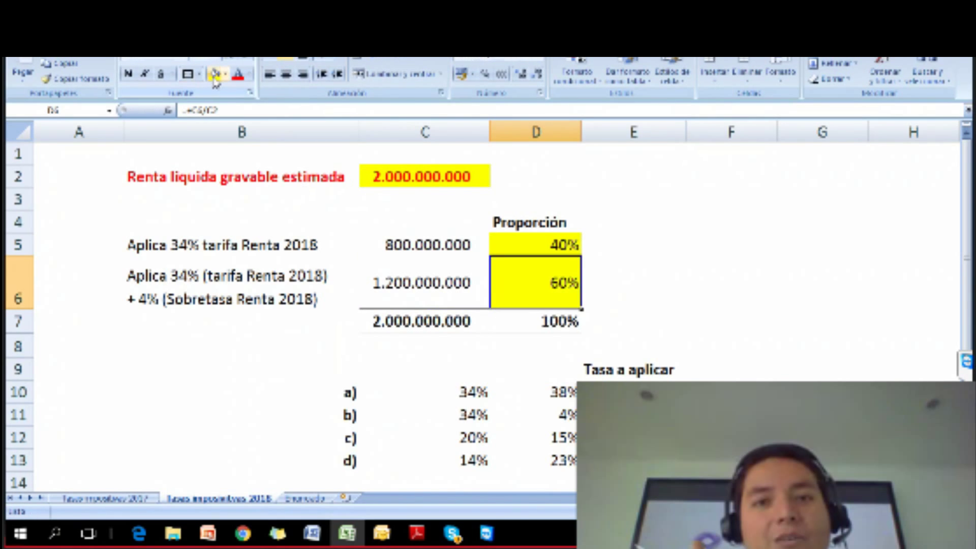
key("F2")
key("ctrl+Return")
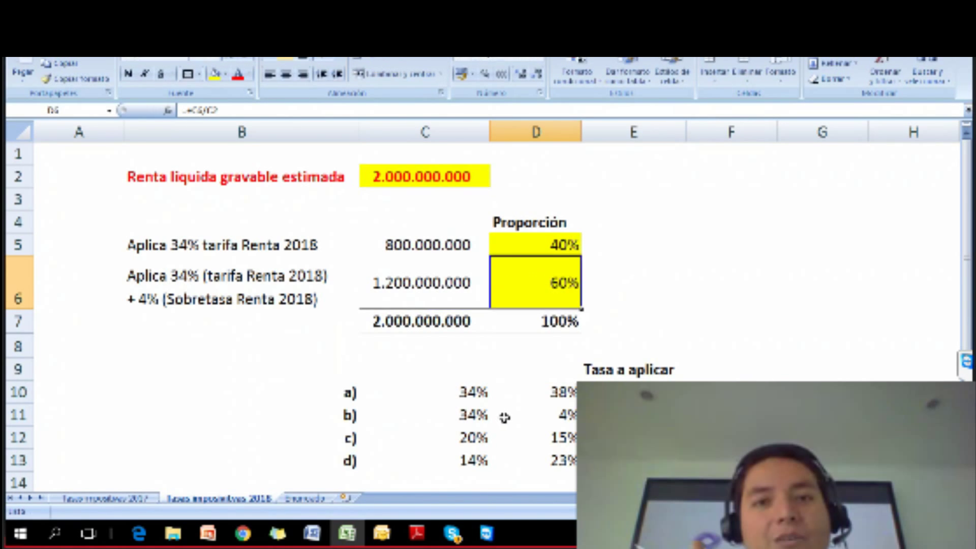
Fill alternative d)'s row, B13:E13, with yellow on the 2018 sheet
left_click_drag(349, 460, 635, 460)
left_click(216, 75)
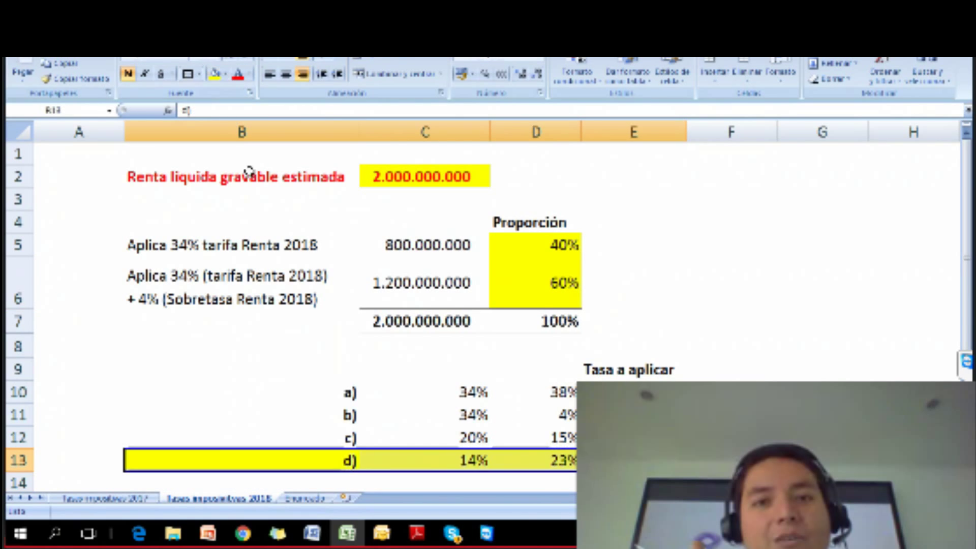
scroll(249, 172, "down", 1)
scroll(249, 172, "down", 1)
left_click(776, 269)
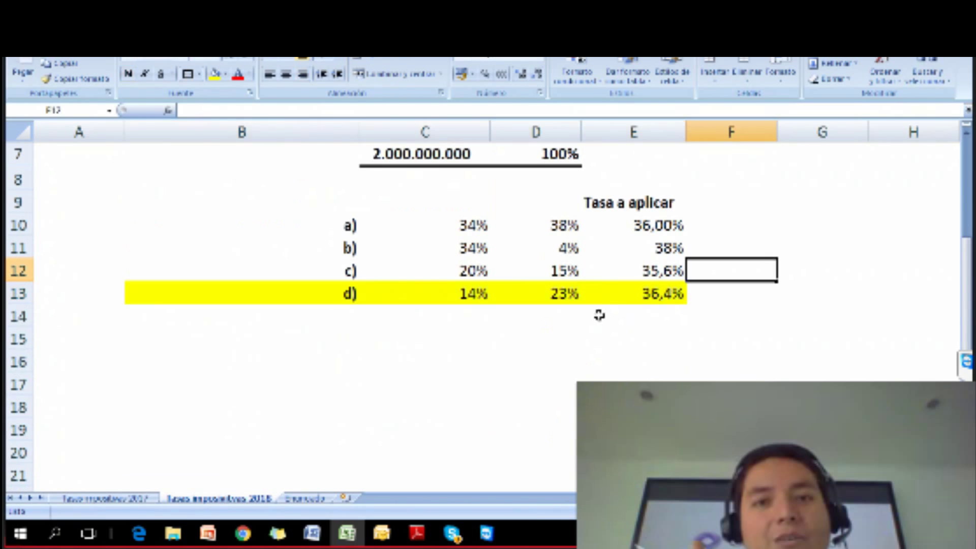
Change the rate in alternative d)'s first component, C13, so the formula reads =33%*D5
left_click(447, 284)
type("=34%*D5")
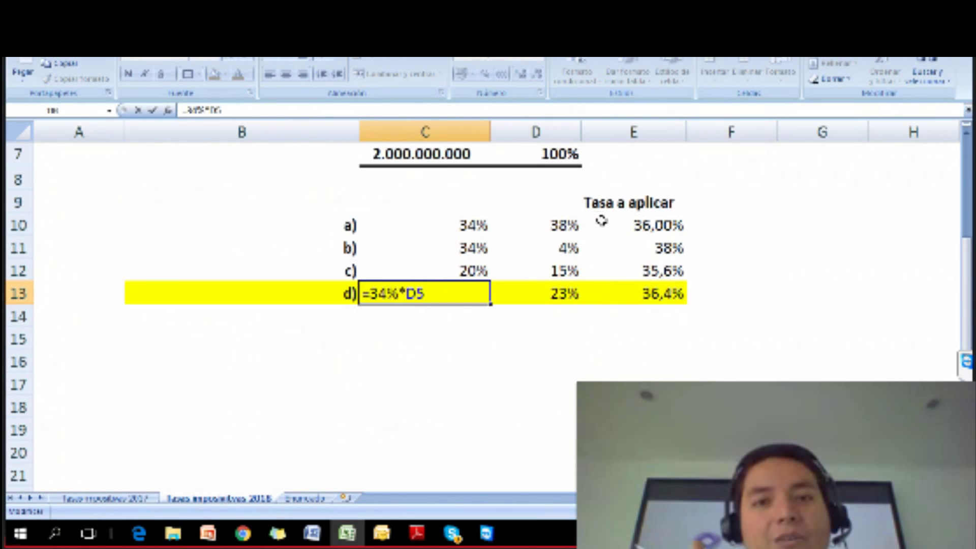
scroll(592, 216, "up", 1)
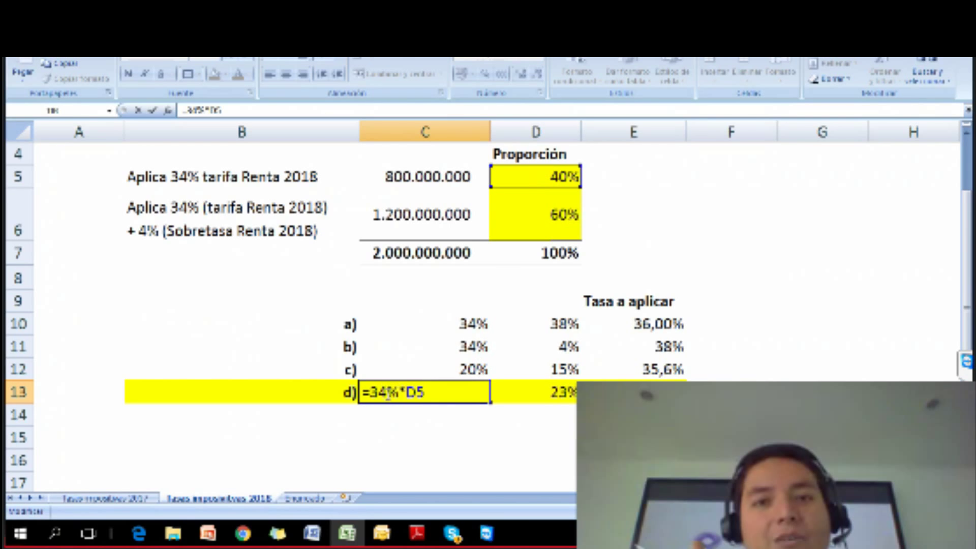
left_click(387, 393)
key("BackSpace")
type("3")
key("Return")
key("Up")
key("F2")
key("Tab")
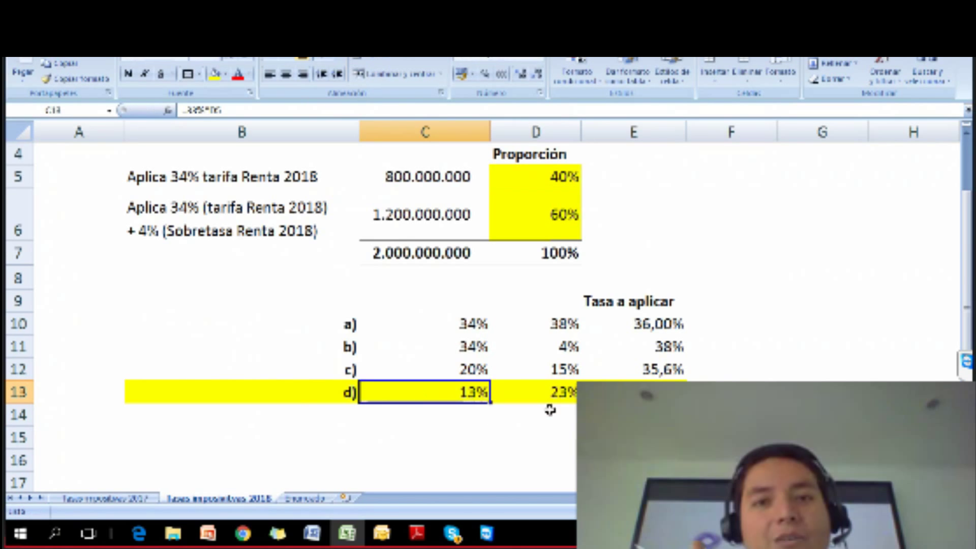
Change the base rate in alternative d)'s second component, D13, so the formula reads =(33%+4%)*D6
key("F2")
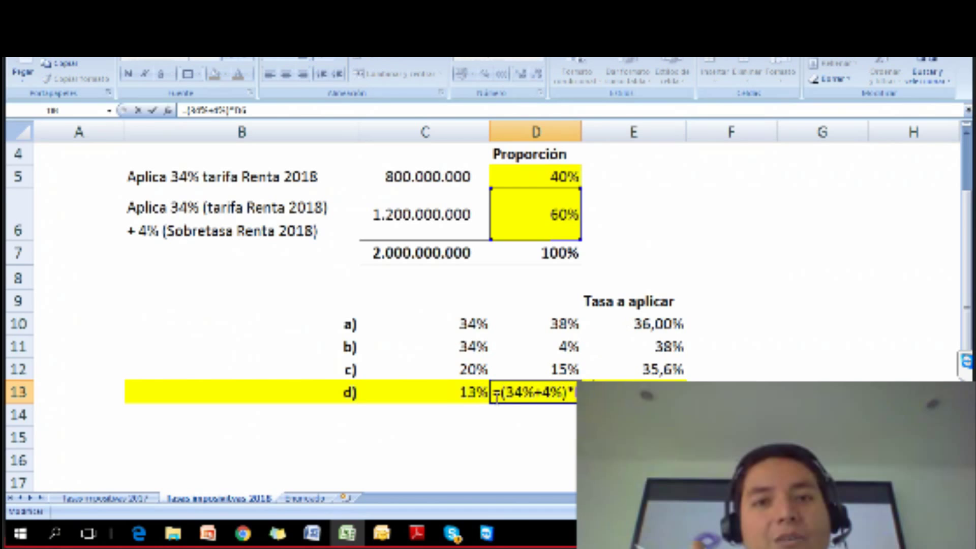
left_click(524, 391)
key("BackSpace")
type("3")
key("Return")
left_click(523, 392)
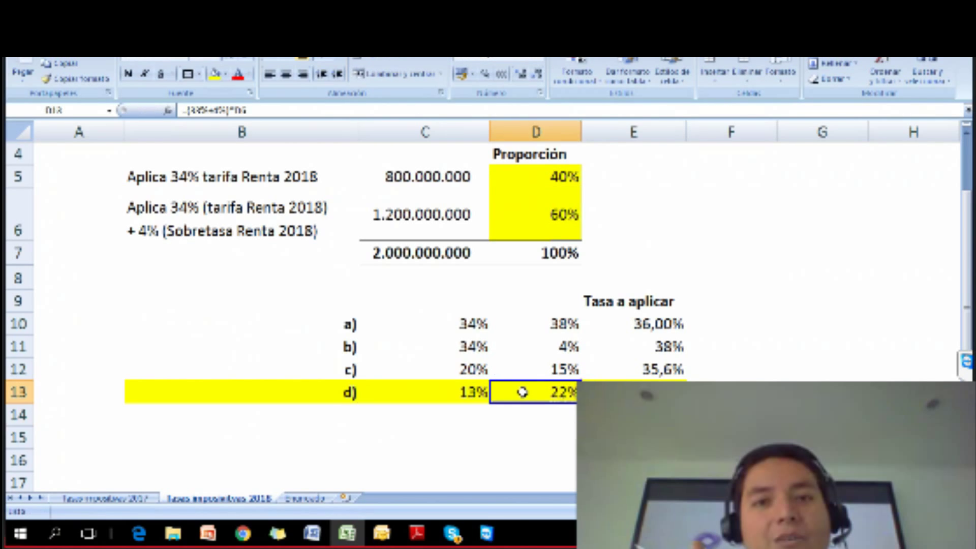
Set the base rates of alternatives a) and b), in C10 and C11, to 33%
left_click(475, 328)
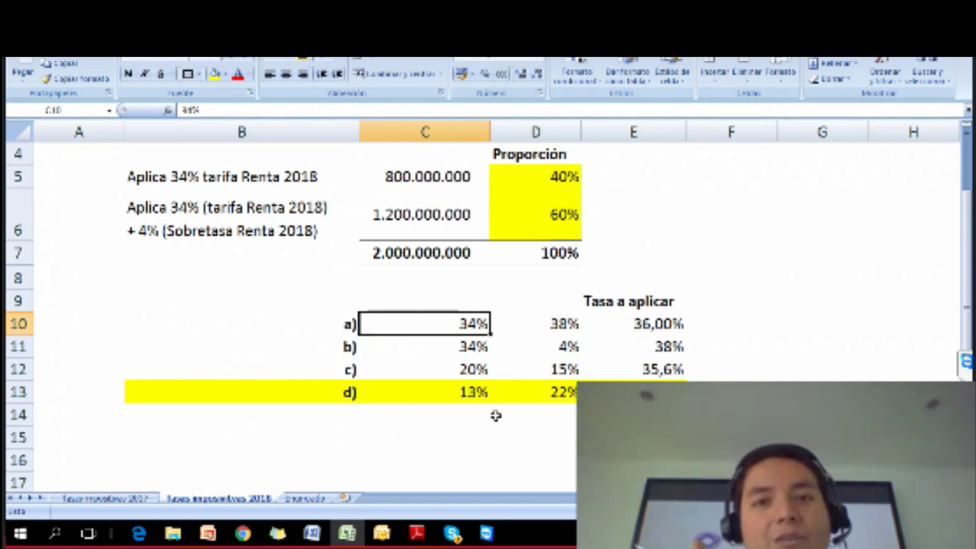
type("33")
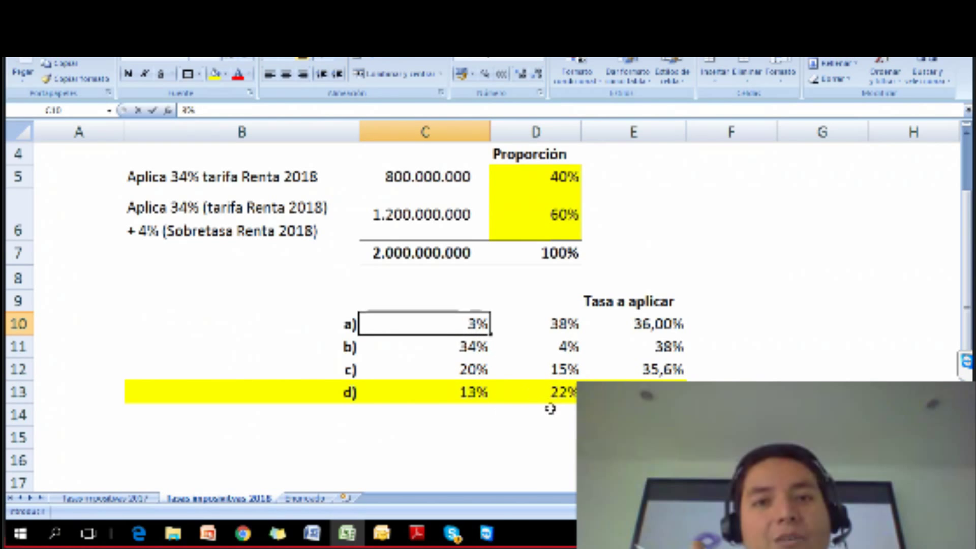
key("Return")
type("33")
key("Return")
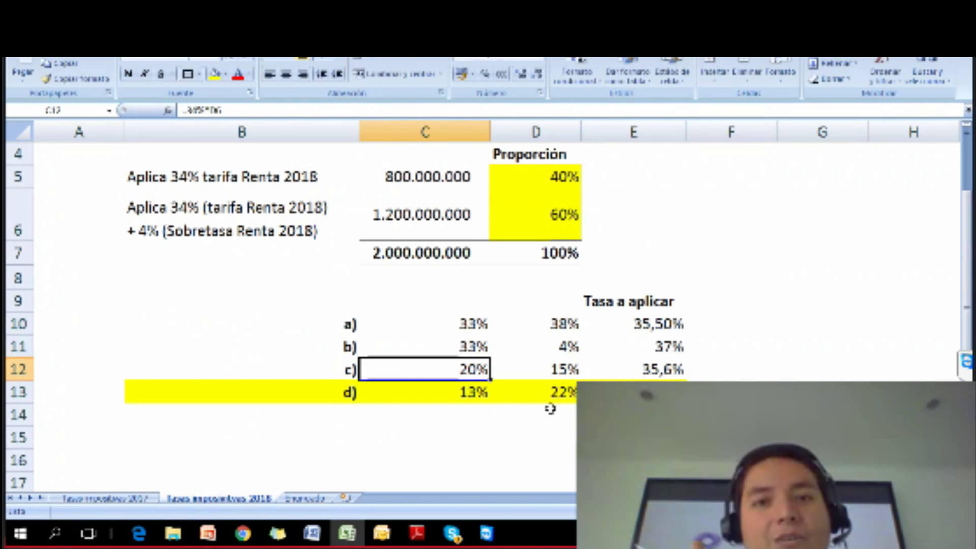
key("Up")
Examine alternative d)'s 2018 formulas in E13, C13 and D13 against the bracket proportions
scroll(555, 405, "down", 1)
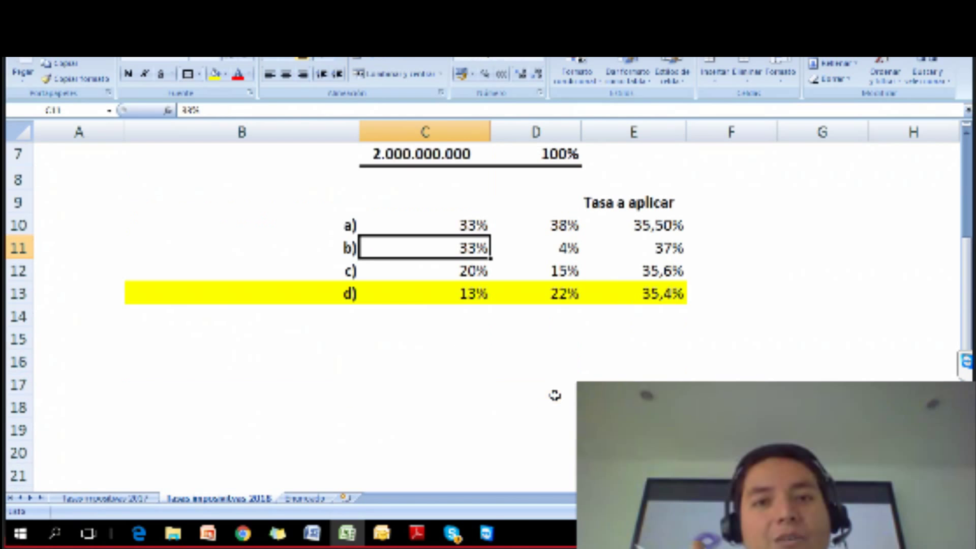
left_click(657, 290)
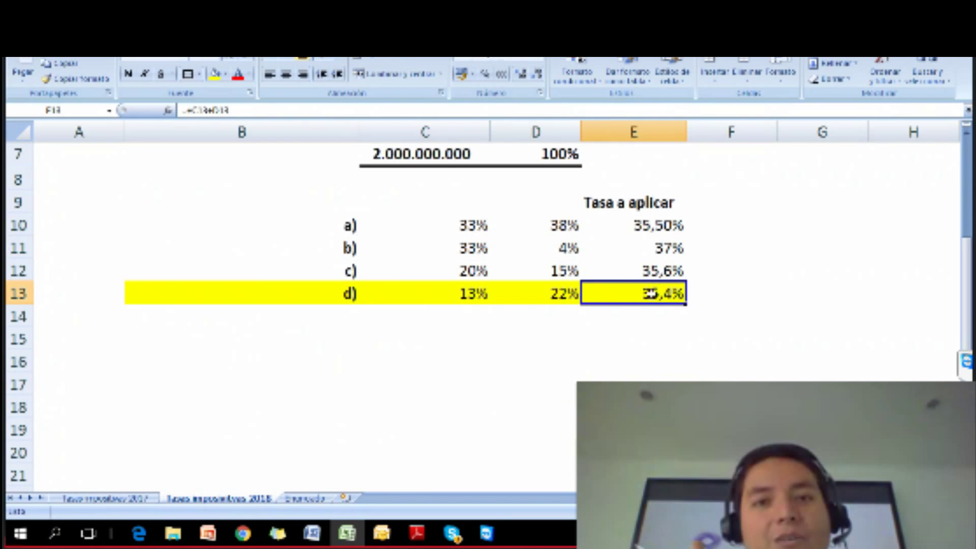
left_click(473, 299)
key("F2")
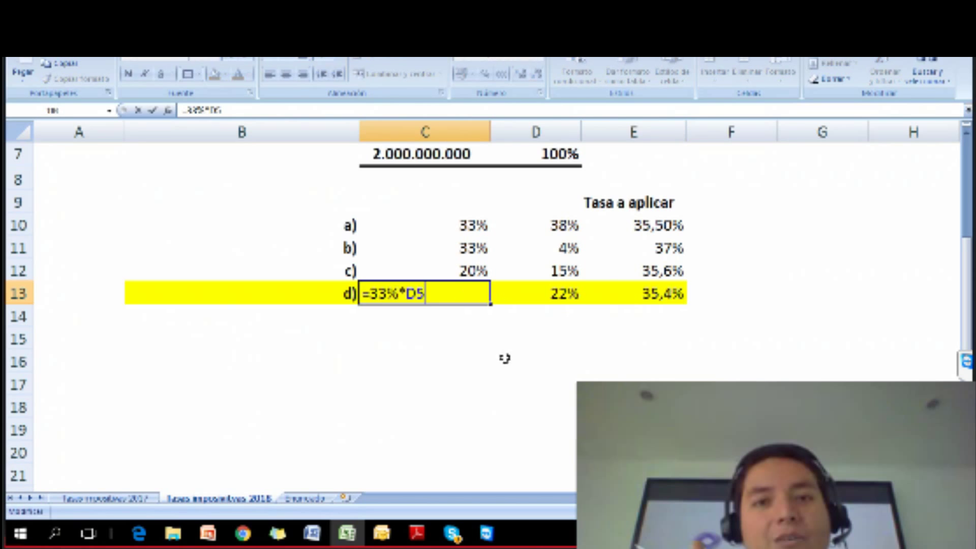
left_click(551, 297)
key("F2")
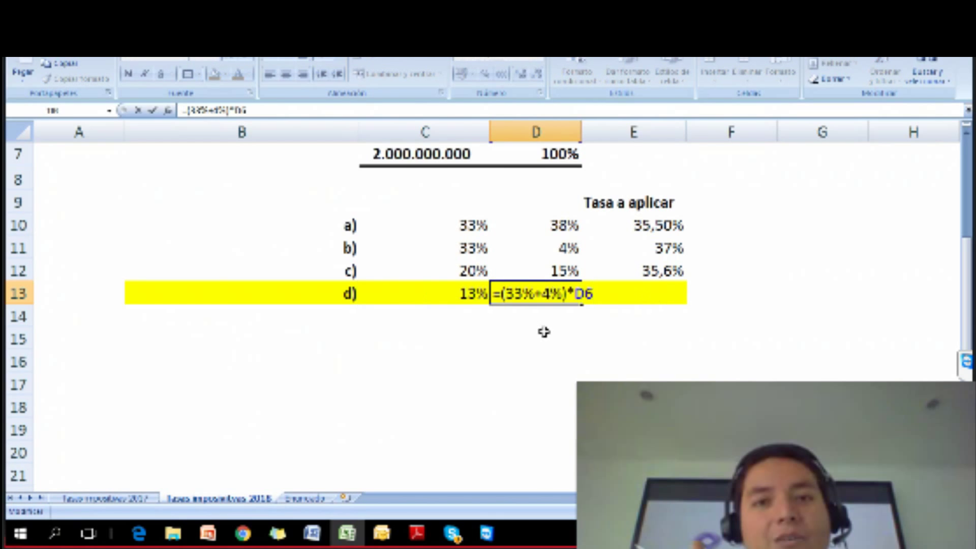
scroll(541, 331, "up", 1)
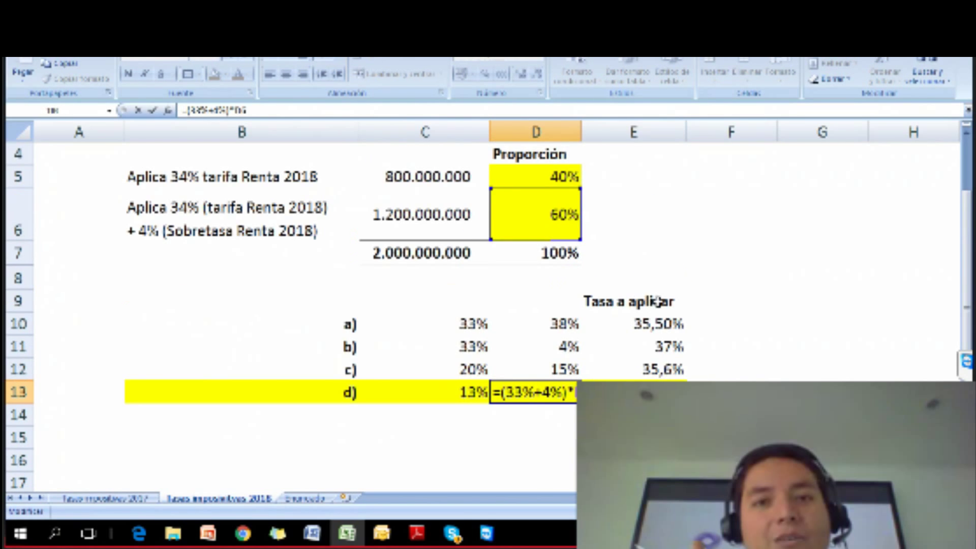
key("Escape")
left_click(633, 392)
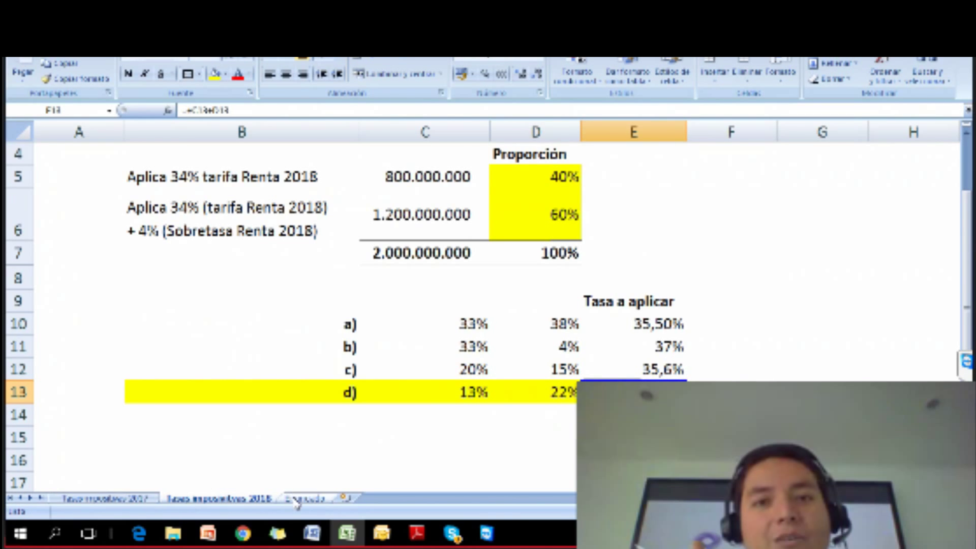
On the Enunciado sheet, link the 2017 applicable rate in J3 to E13 of Tasas impositivas 2017 and show it with two decimals
left_click(298, 499)
left_click(736, 272)
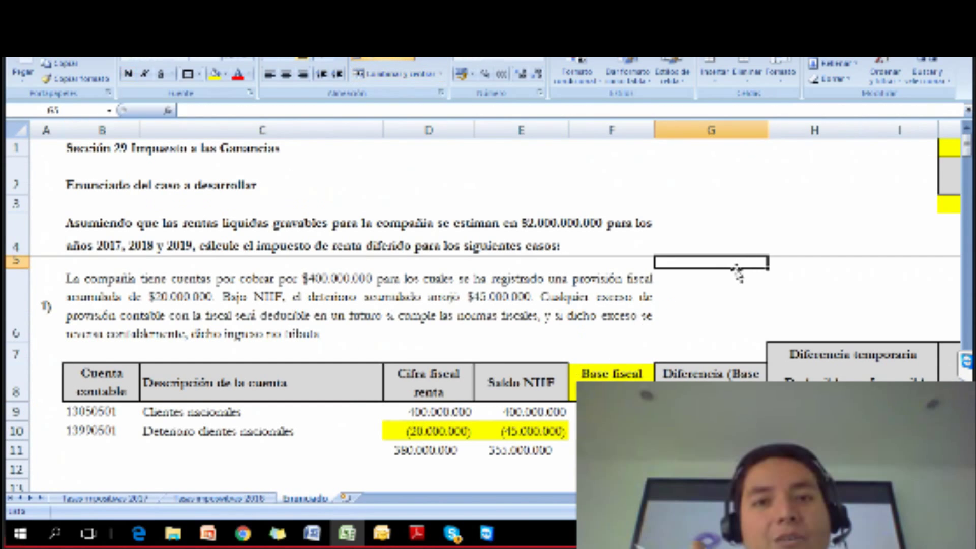
key("Right")
key("Right")
key("Right")
key("Right")
key("Left")
key("Up")
key("Up")
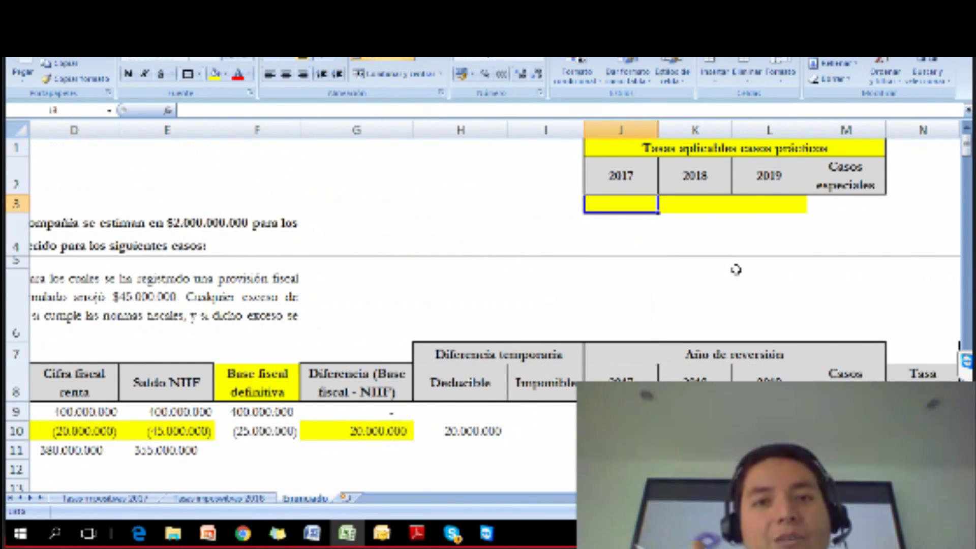
type("+")
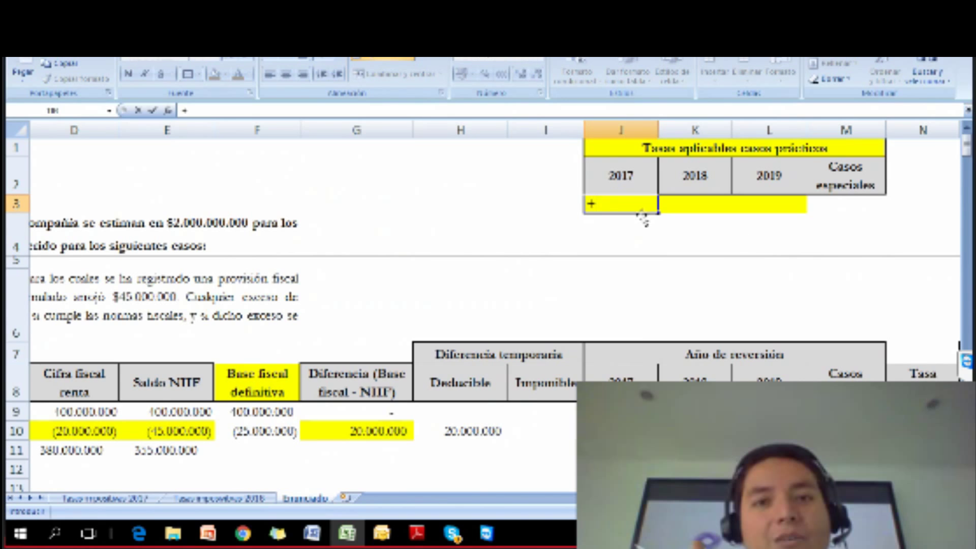
left_click(131, 500)
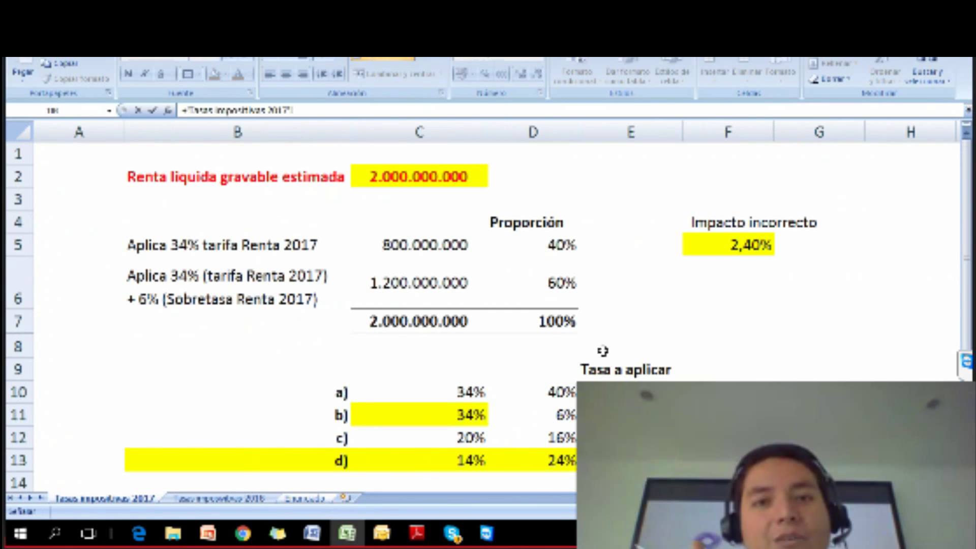
left_click(680, 376)
key("Return")
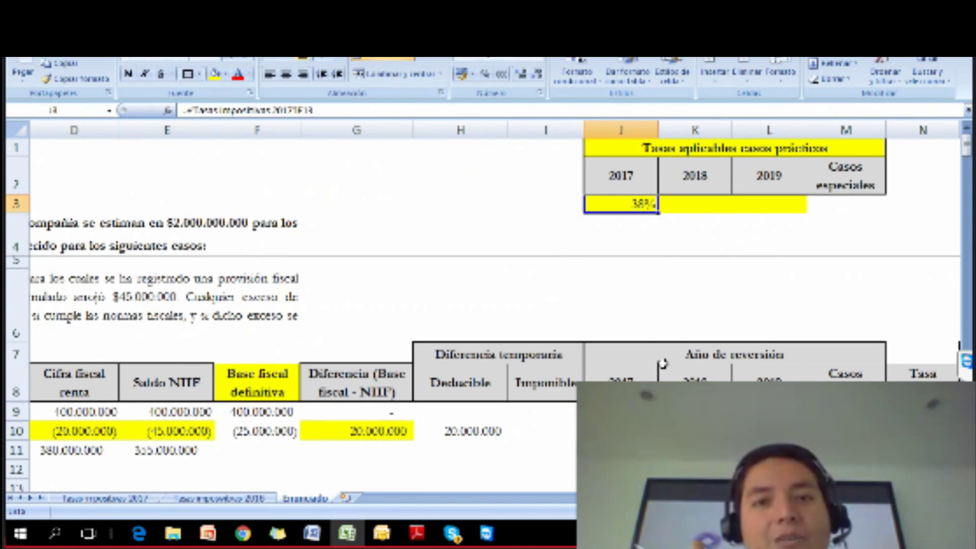
left_click(520, 74)
left_click(520, 74)
Link the 2018 applicable rate in K3 to E13 of the 2018 tax rates sheet and show it with two decimals
left_click(707, 209)
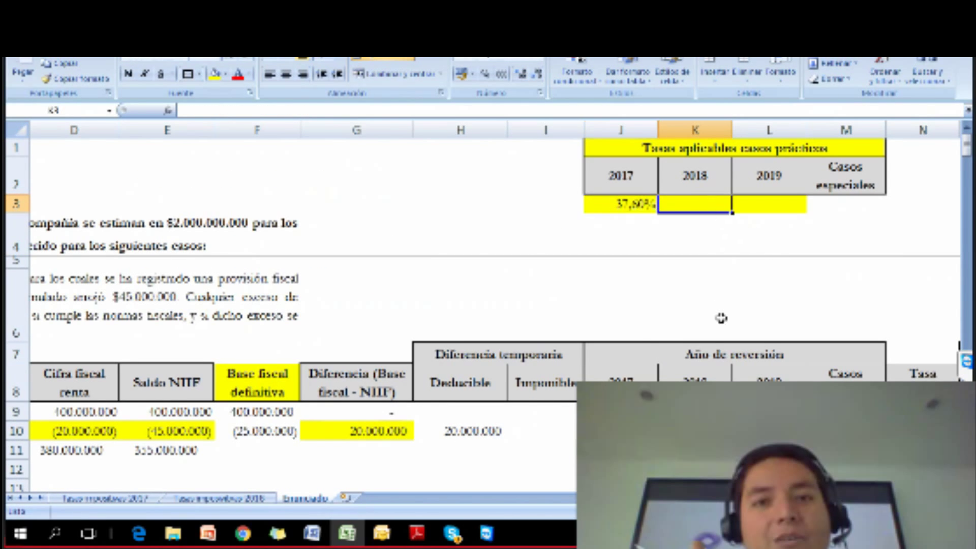
type("+")
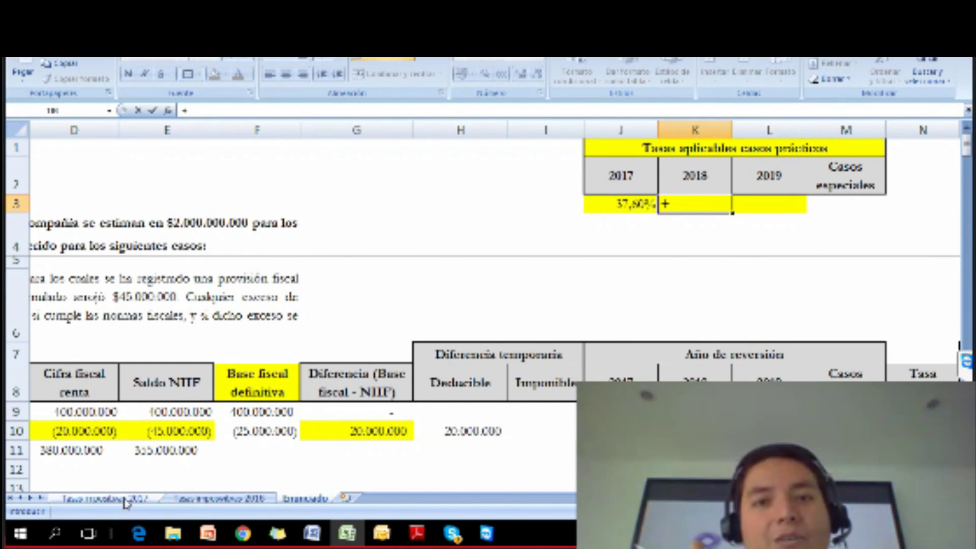
left_click(218, 498)
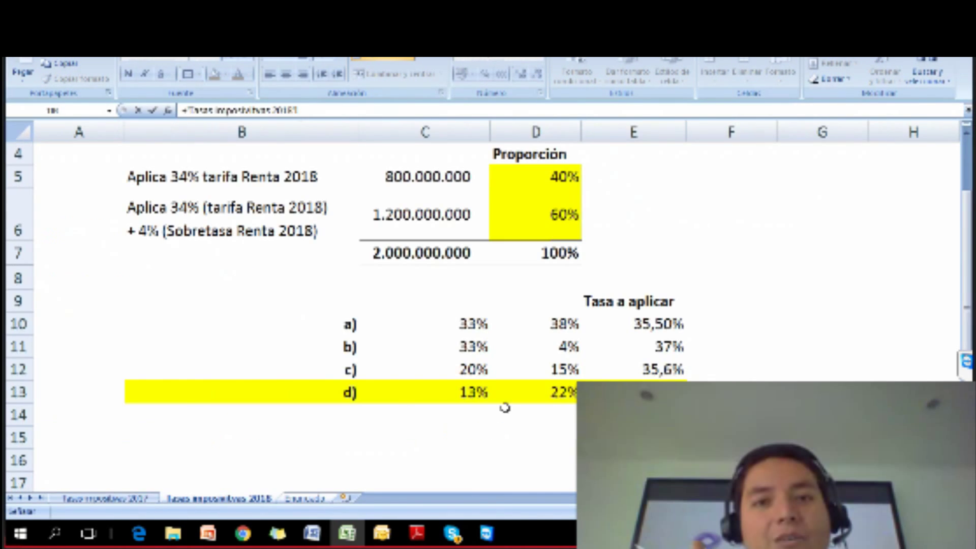
left_click(635, 392)
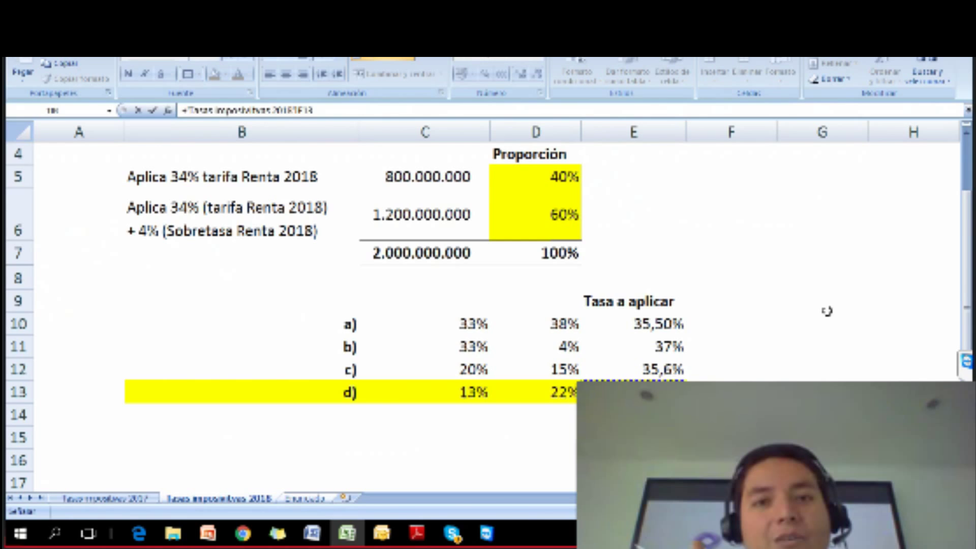
key("Return")
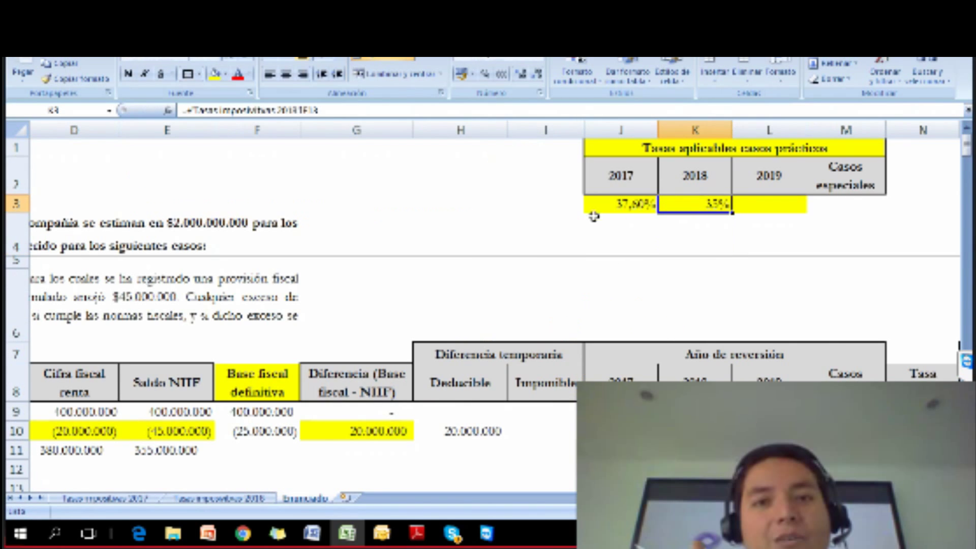
left_click(519, 75)
left_click(519, 75)
left_click(600, 226)
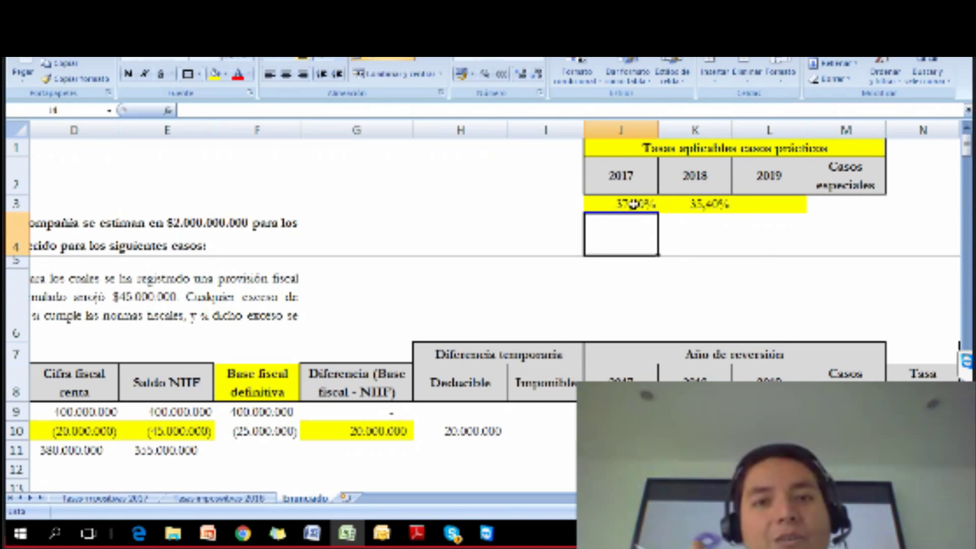
left_click(631, 176)
left_click(697, 183)
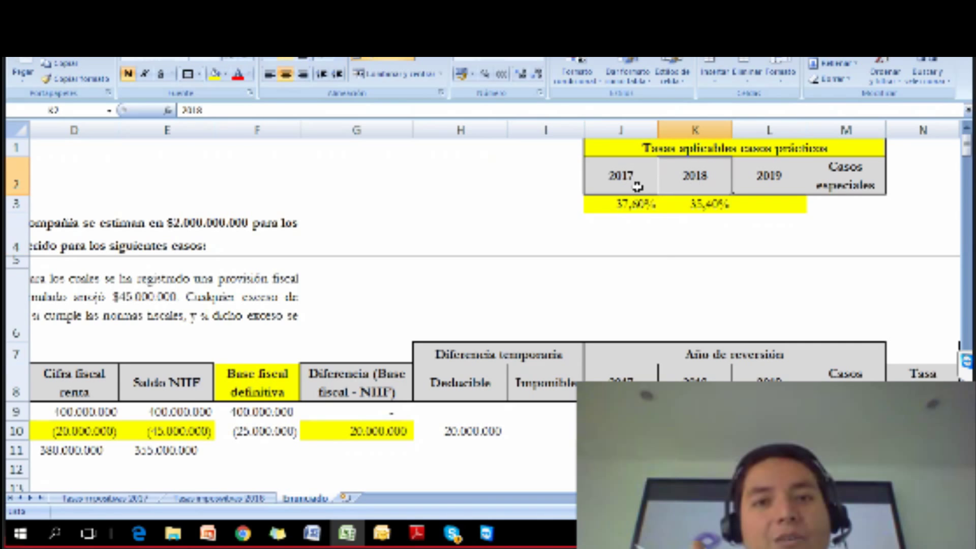
left_click(635, 185)
left_click(634, 203)
left_click(697, 184)
left_click(682, 231)
Enter 33% as the 2019 applicable rate in L3 and center it
left_click(761, 208)
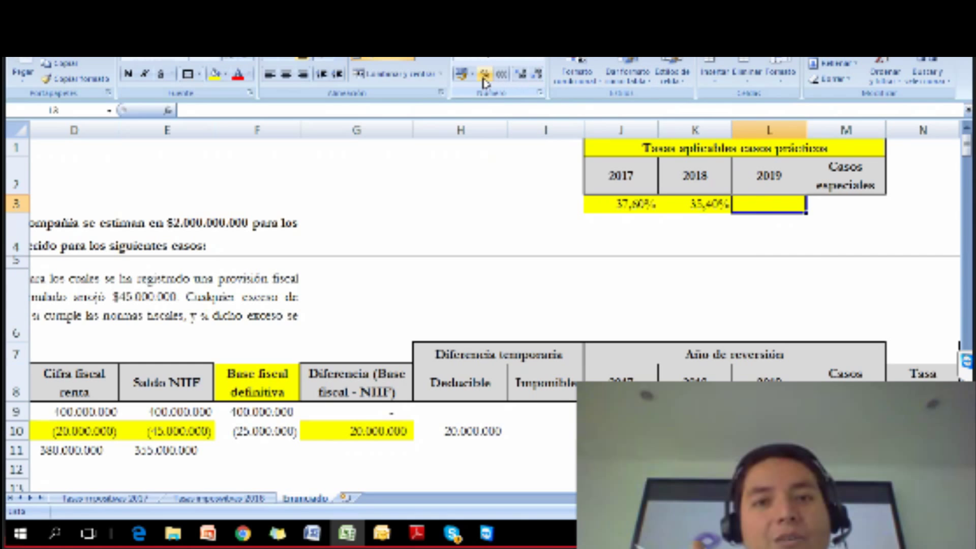
type("33%")
key("Return")
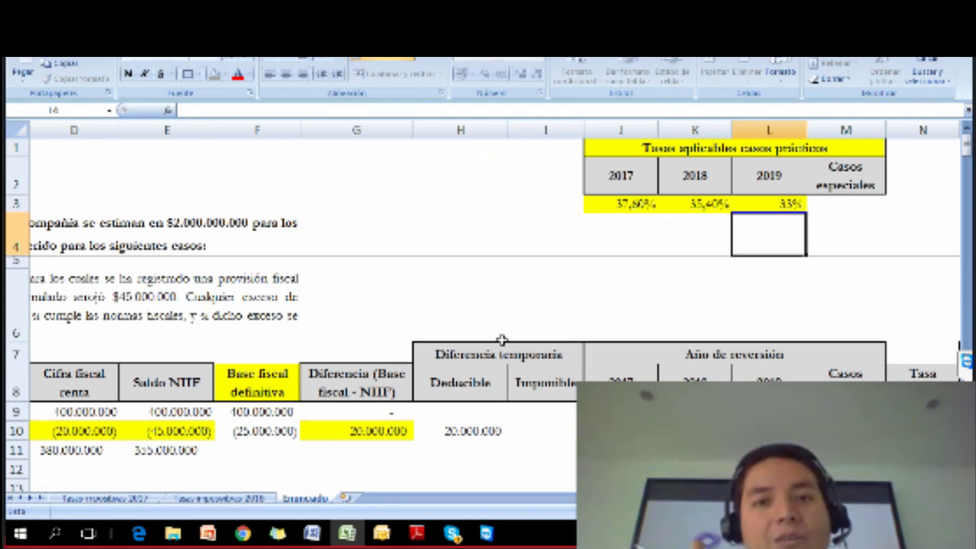
key("Up")
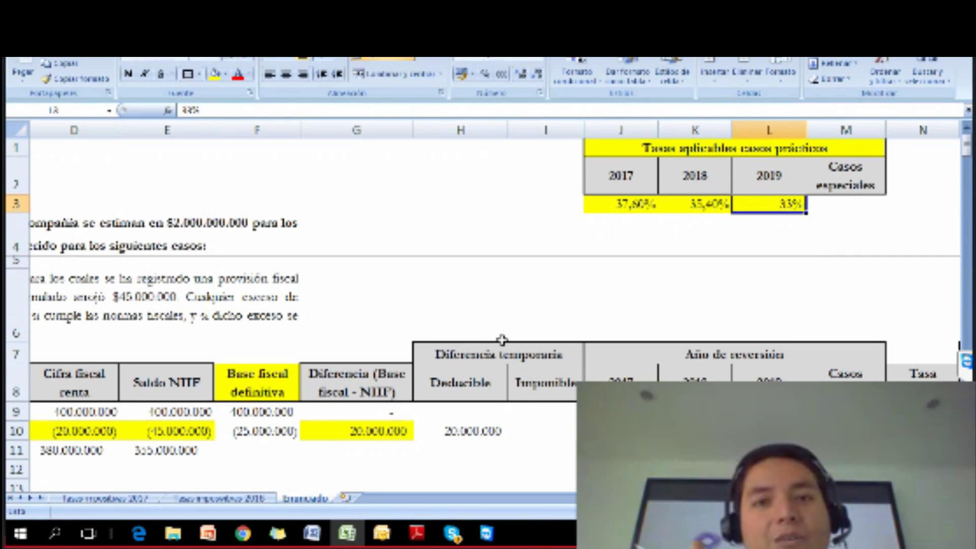
left_click(286, 73)
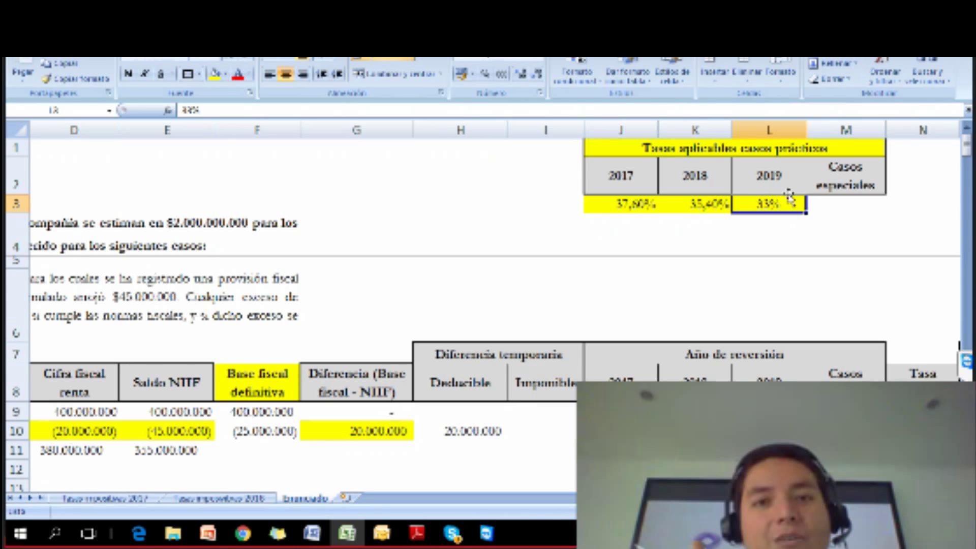
Fill the Casos especiales rate cell M3 with yellow and enter 10%
left_click(844, 205)
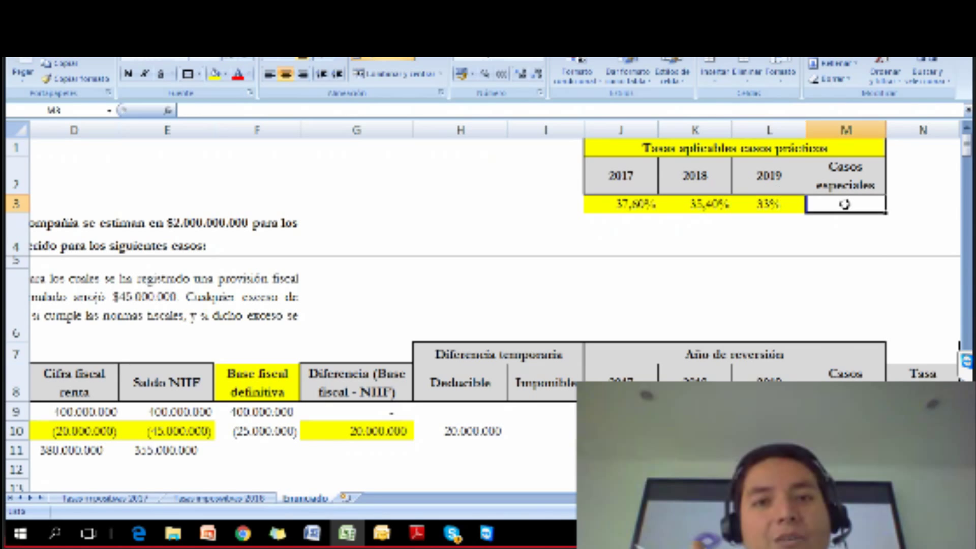
left_click(793, 205)
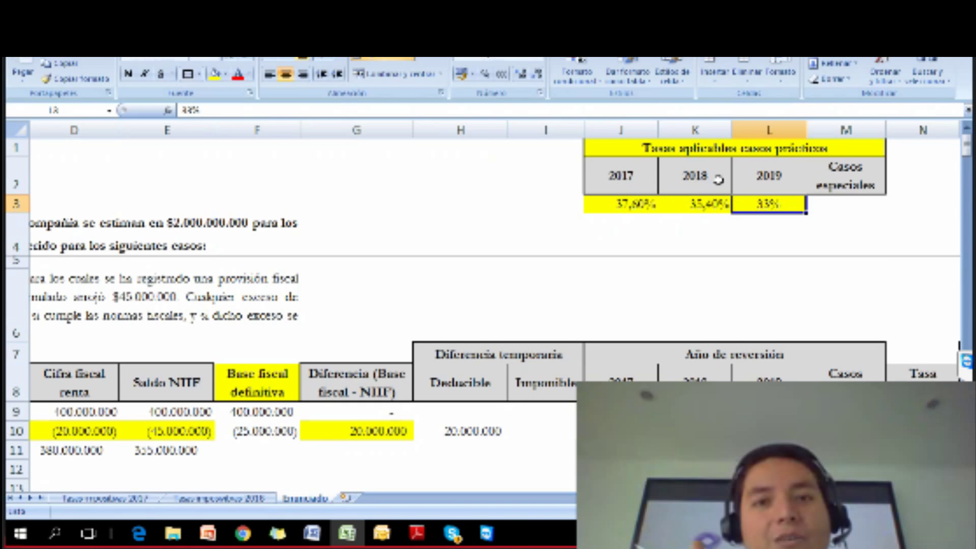
left_click(852, 205)
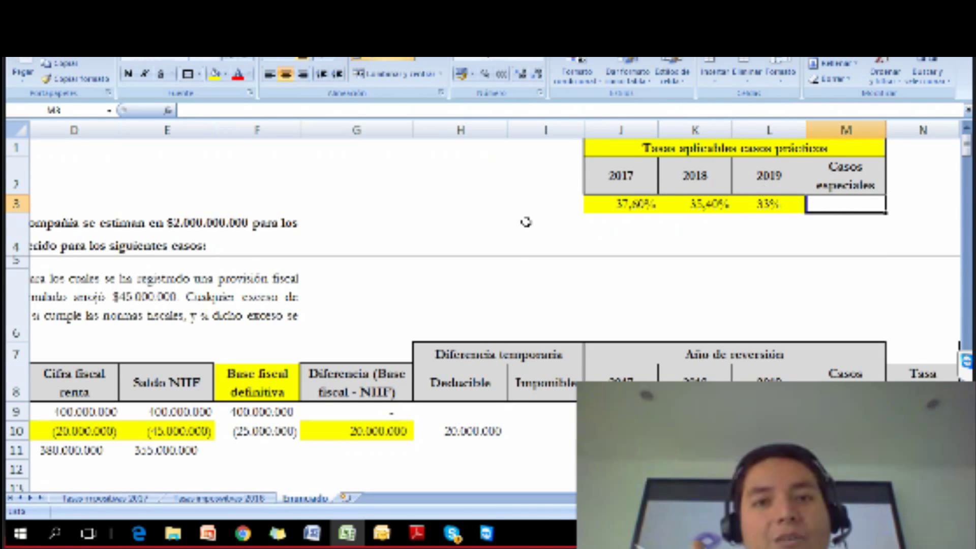
left_click(216, 77)
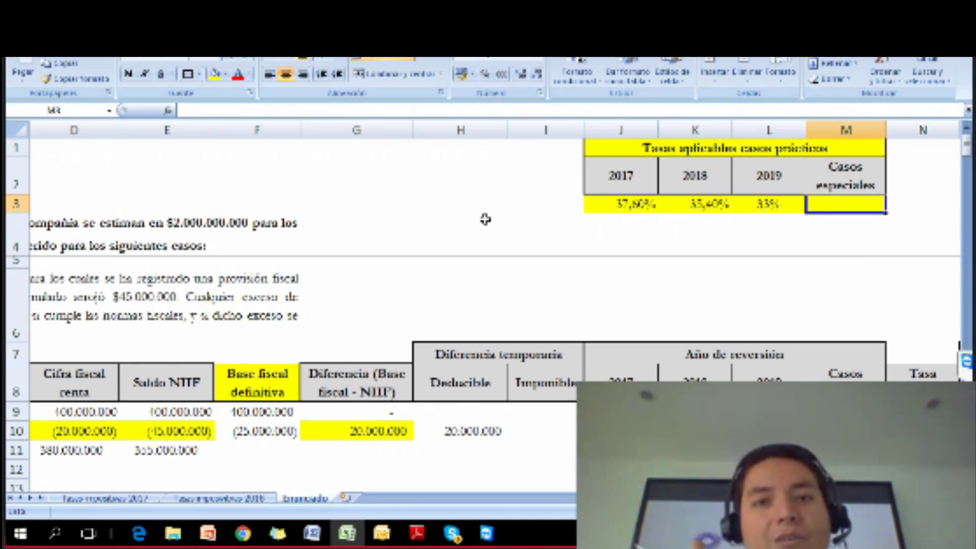
type("10%")
key("Return")
key("Up")
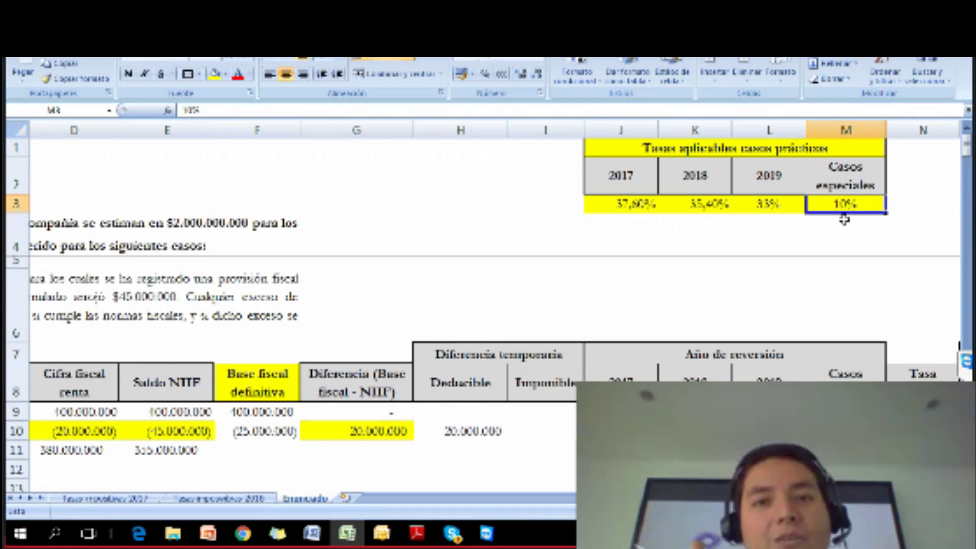
left_click(771, 255)
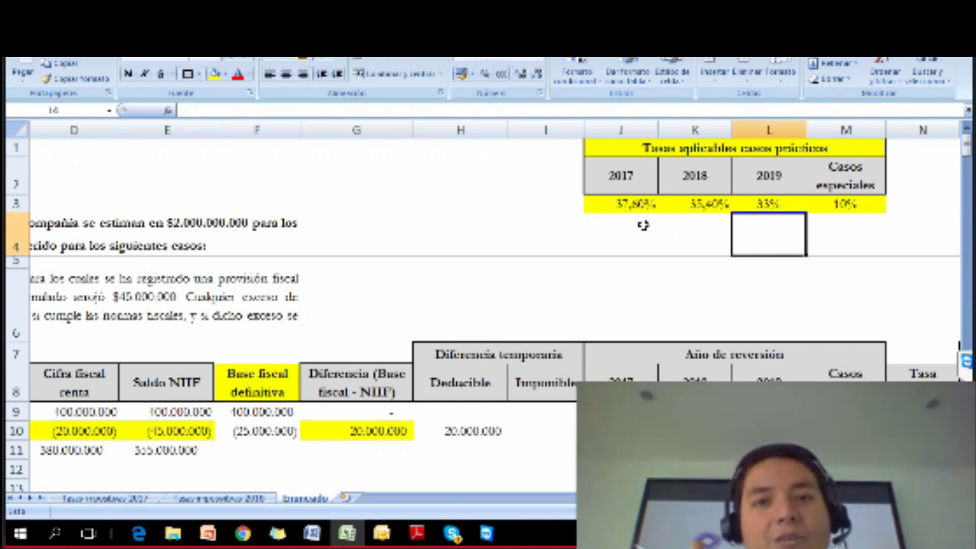
left_click(607, 236)
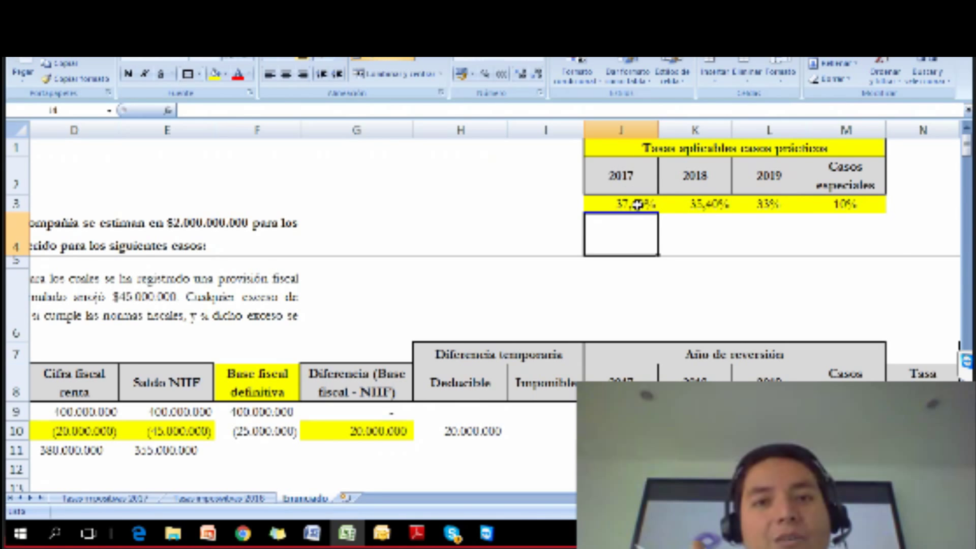
left_click(637, 205)
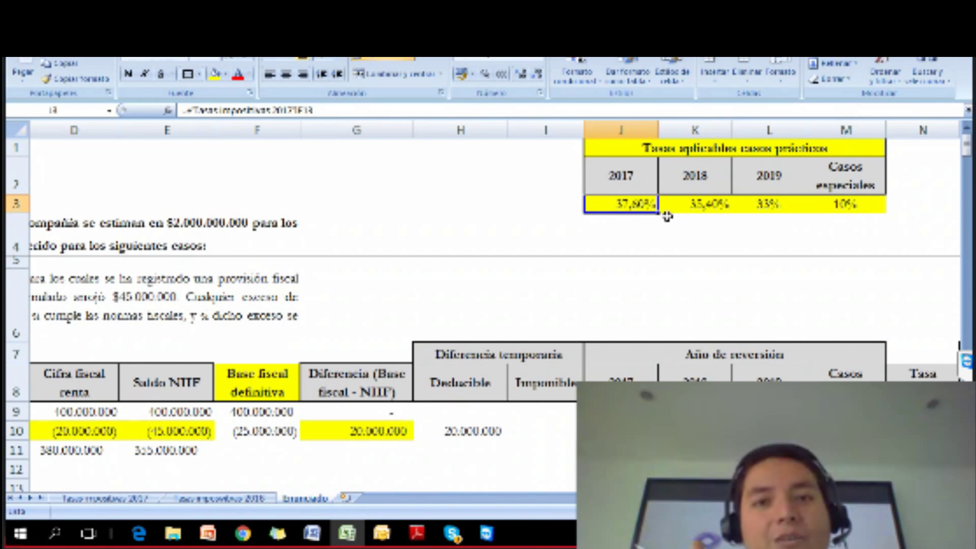
left_click(727, 232)
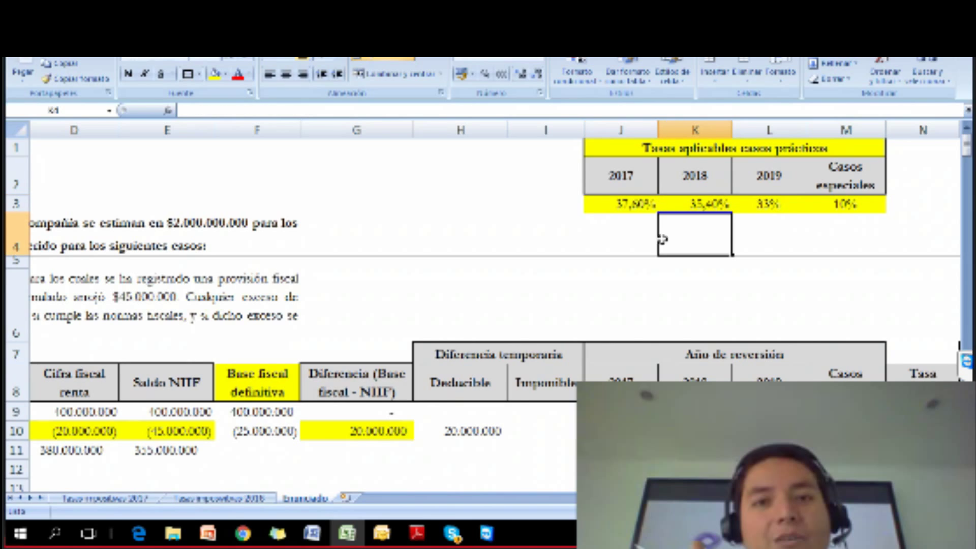
left_click(630, 233)
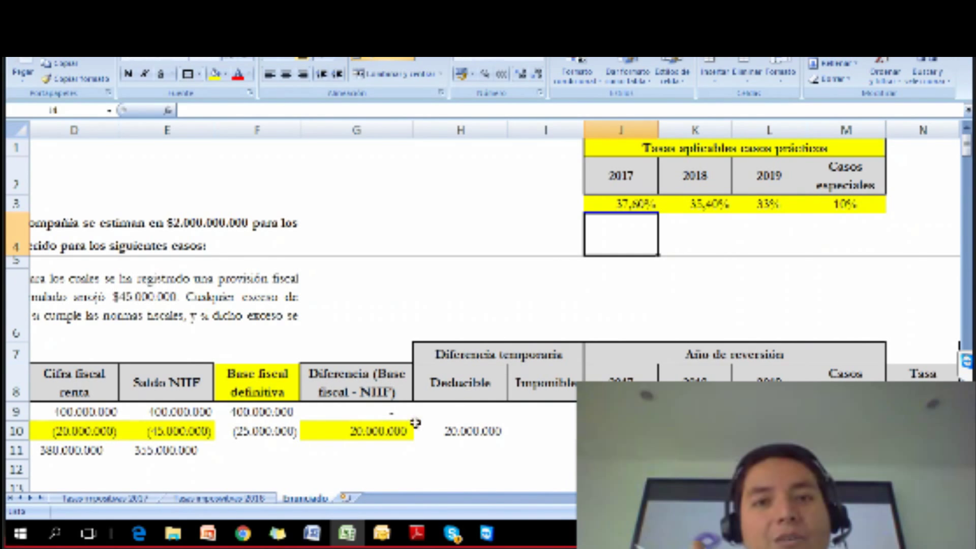
In the first case's Tasa column, link N10 to the 2017 applicable rate in J3
left_click(695, 431)
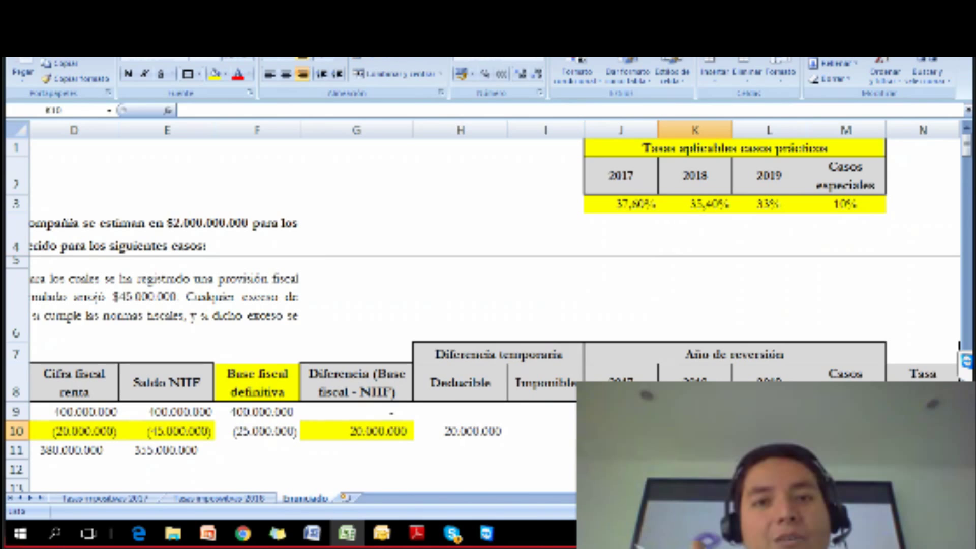
key("Up")
key("Up")
key("Up")
key("Down")
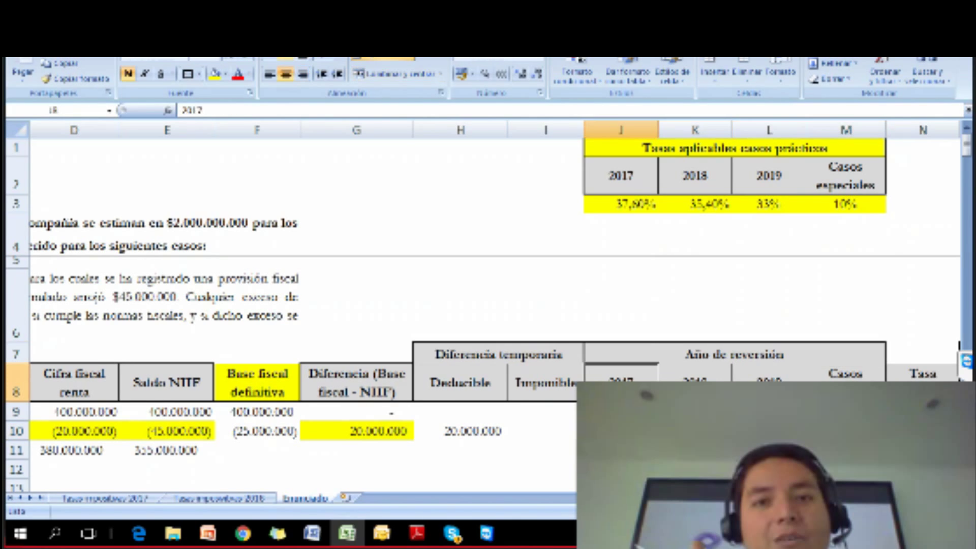
key("Down")
key("Down")
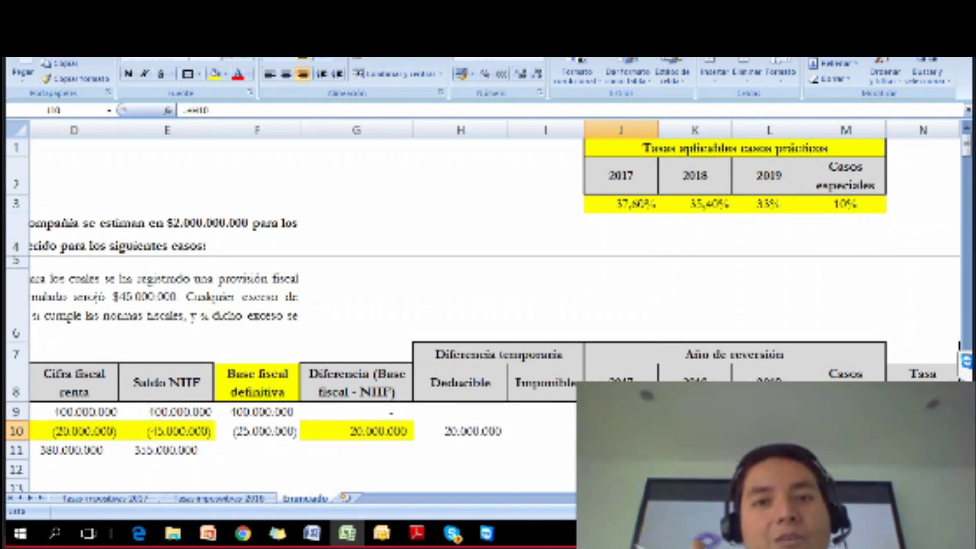
key("Down")
key("Up")
key("Right")
key("Right")
key("Right")
key("Right")
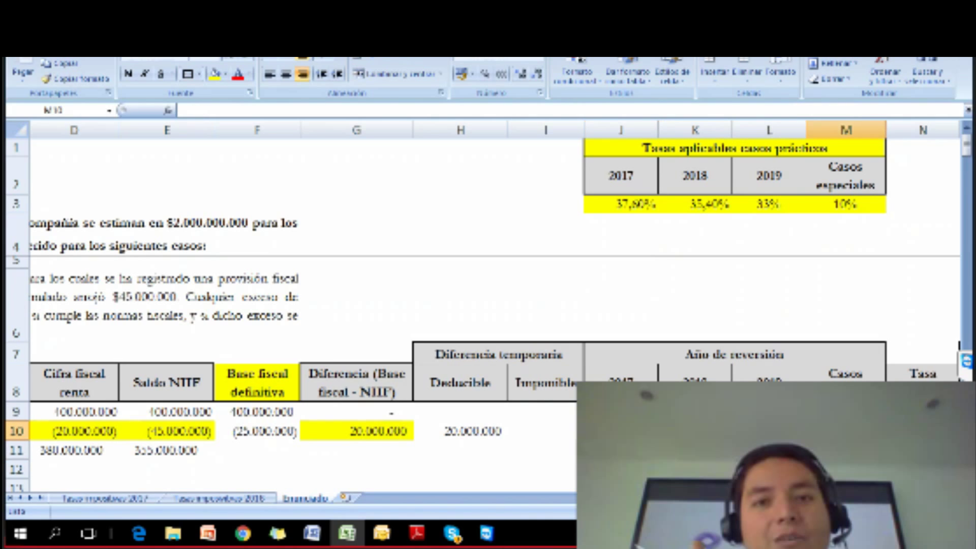
type("=")
key("Up")
key("Up")
key("Up")
key("Up")
key("Up")
key("Left")
key("Left")
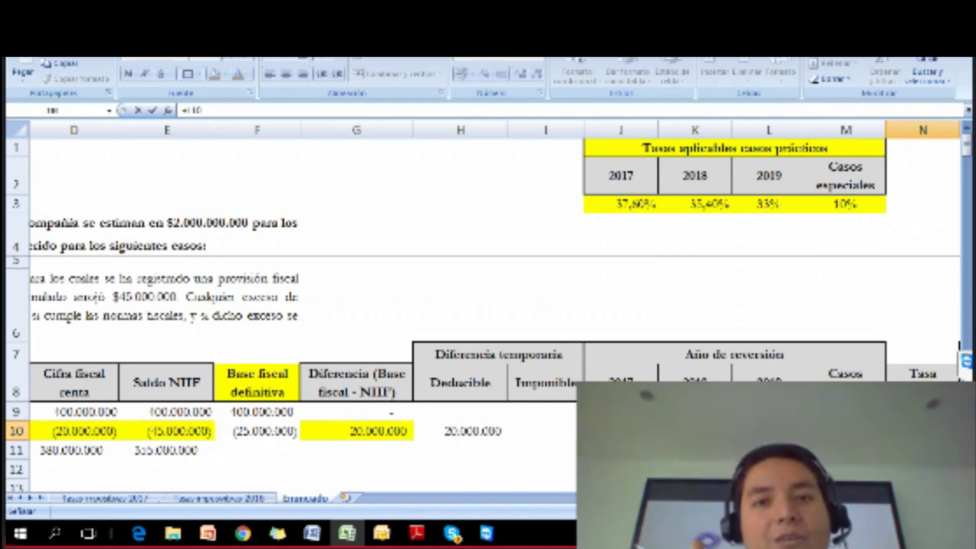
left_click_drag(967, 157, 966, 160)
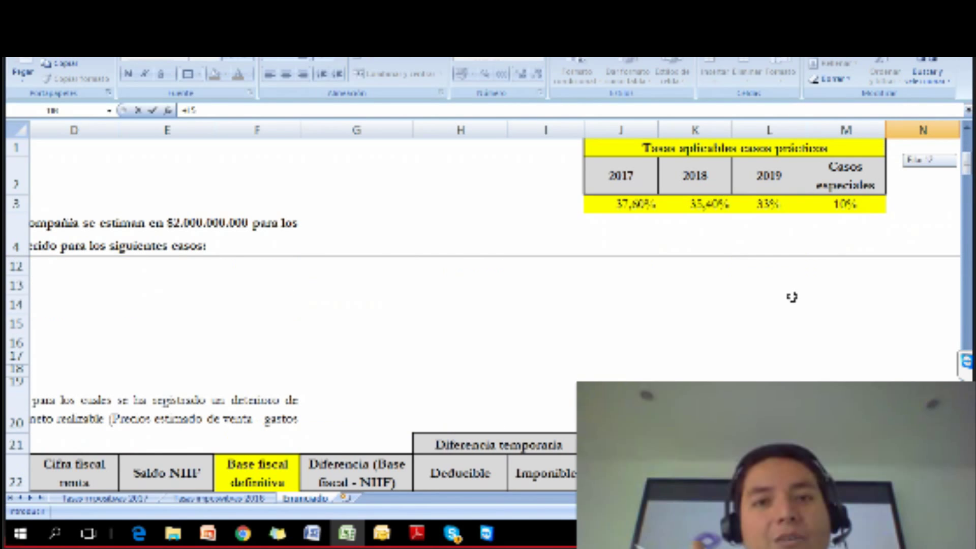
left_click(622, 203)
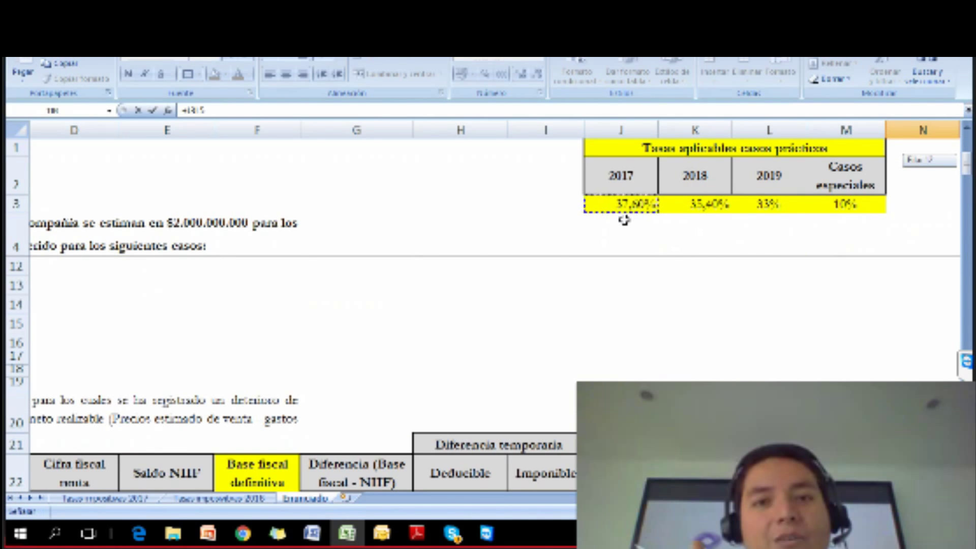
key("Return")
Copy the cell format of N23 in the second case's Tasa impositiva column onto rate cell N10 of the first case
scroll(863, 372, "down", 3)
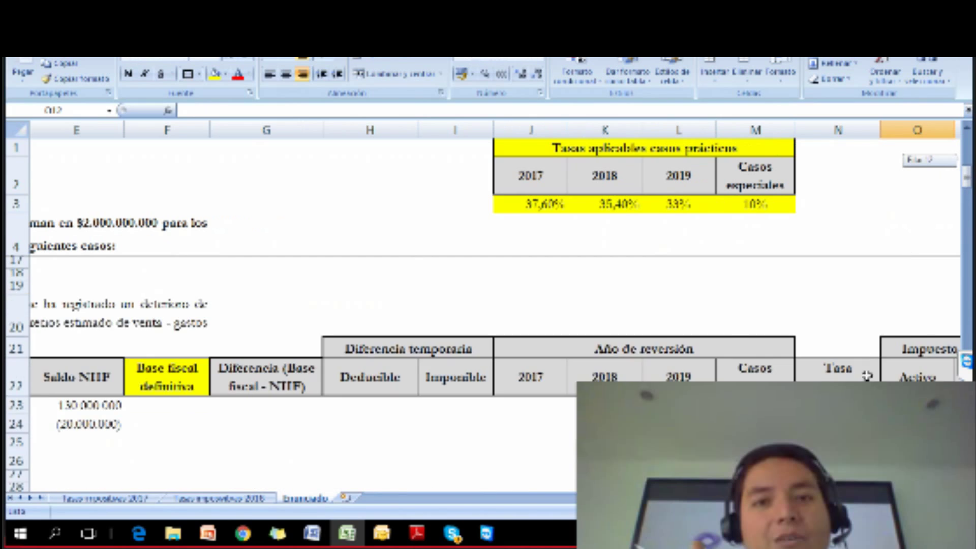
scroll(863, 372, "up", 3)
scroll(483, 373, "up", 2)
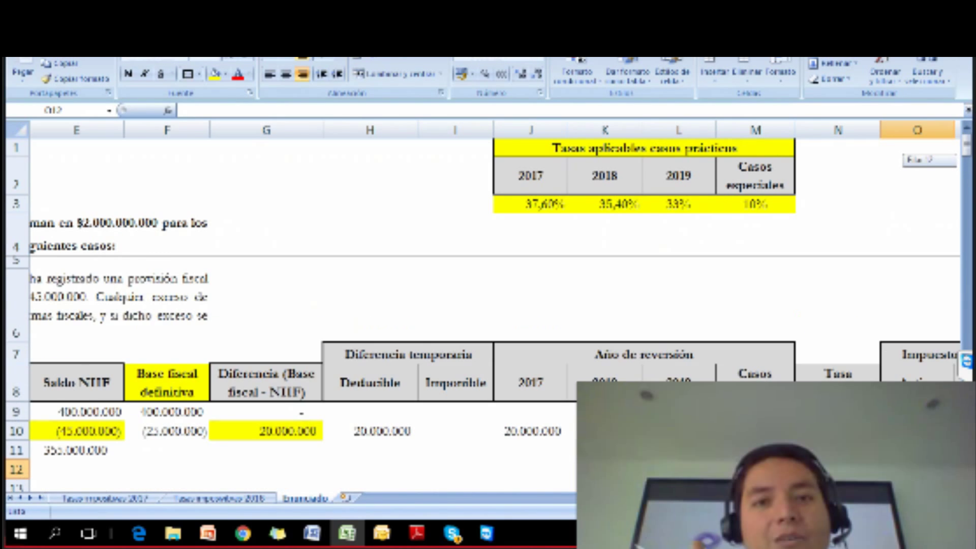
left_click(838, 431)
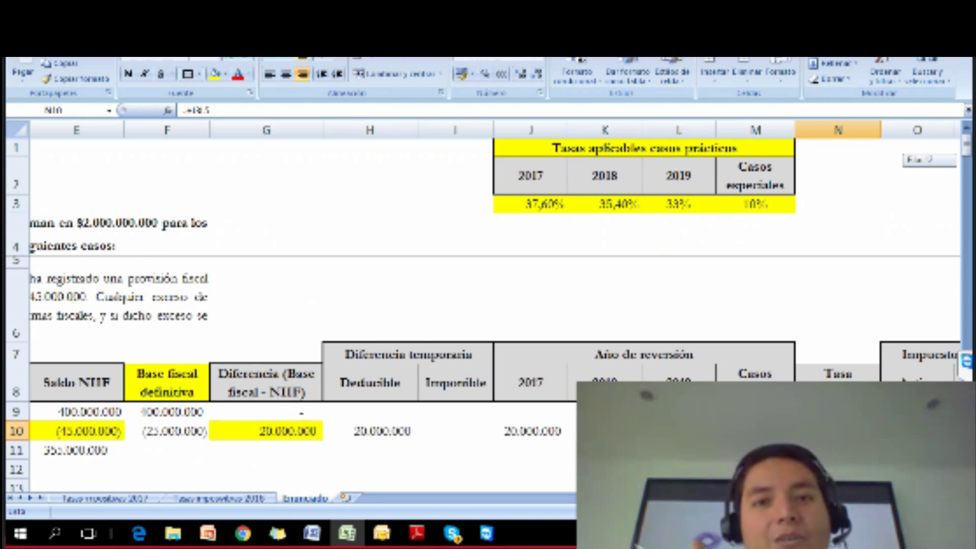
scroll(838, 431, "up", 3)
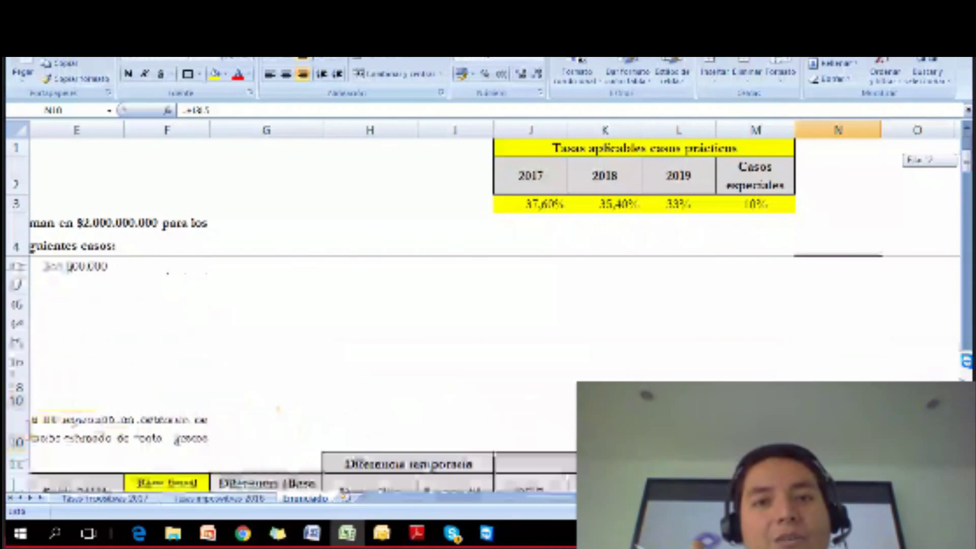
scroll(838, 431, "down", 3)
left_click(838, 462)
left_click(76, 79)
scroll(751, 305, "up", 3)
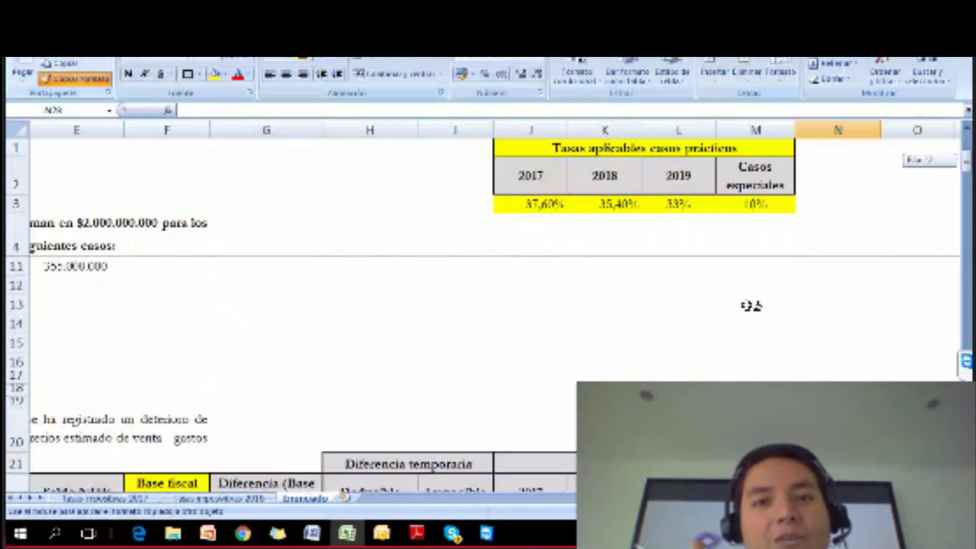
scroll(752, 305, "up", 2)
left_click(837, 431)
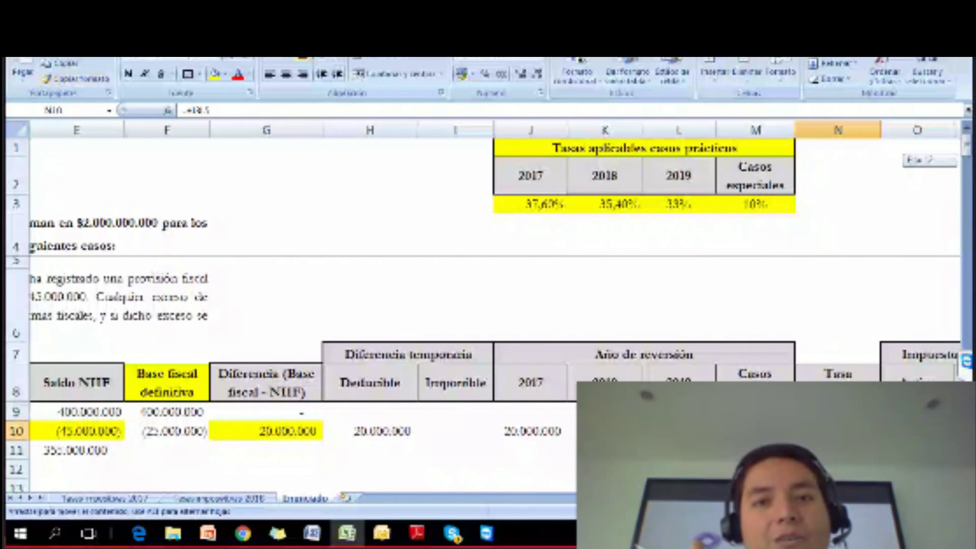
Correct the formula in N10 to reference only the 2017 applicable rate, =+J3, and show the percentage with two decimals
key("F2")
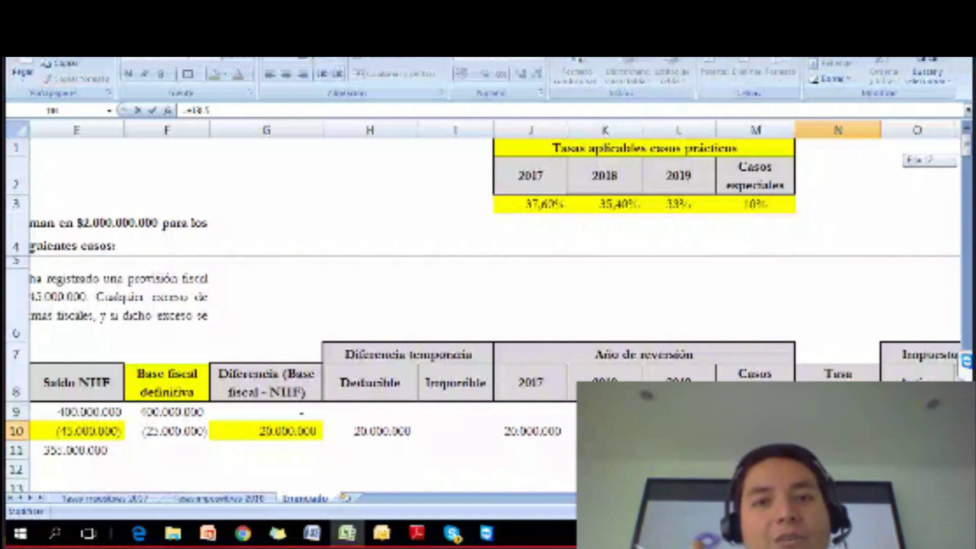
key("BackSpace")
key("BackSpace")
key("BackSpace")
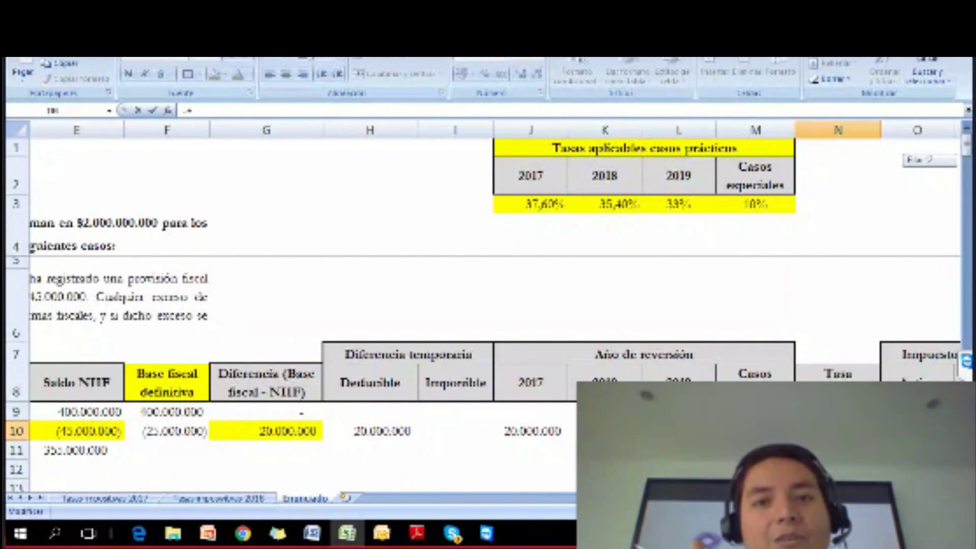
type("+")
left_click(521, 203)
key("Return")
key("Up")
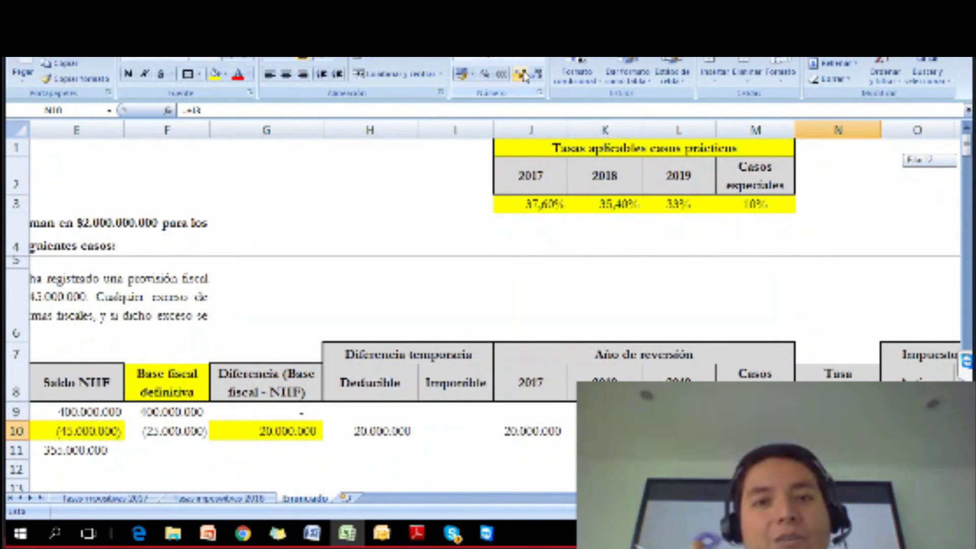
Fill the first case's rate cell N10 with yellow
scroll(681, 248, "down", 1)
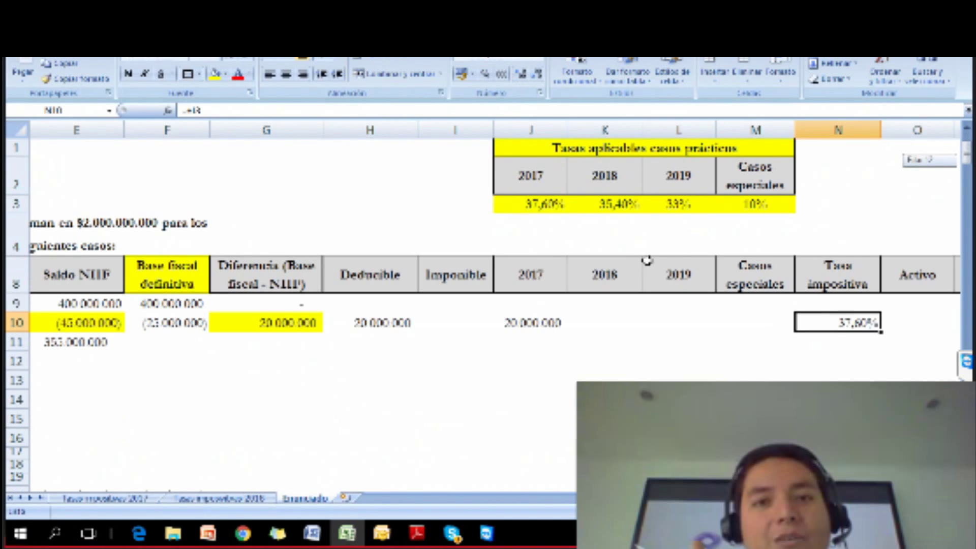
key("Down")
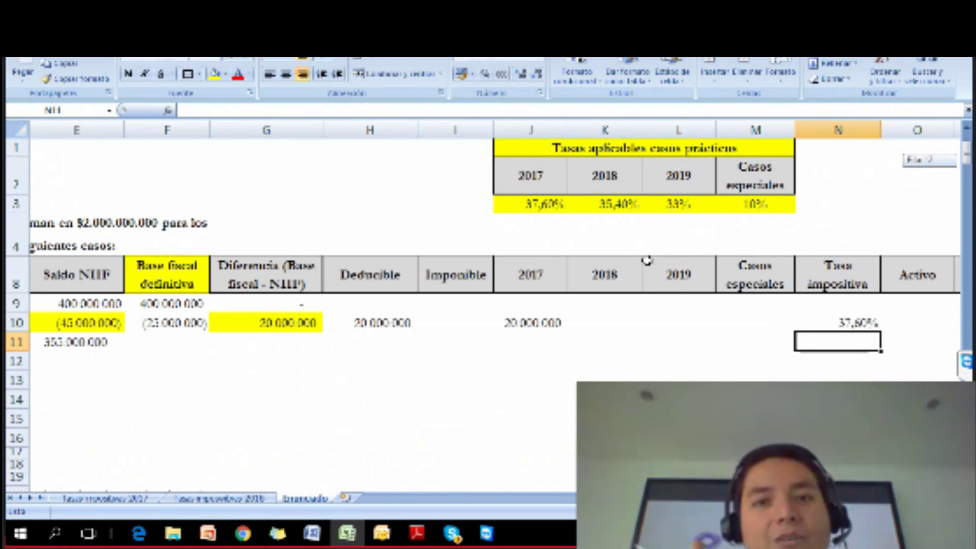
key("Right")
key("Left")
key("Up")
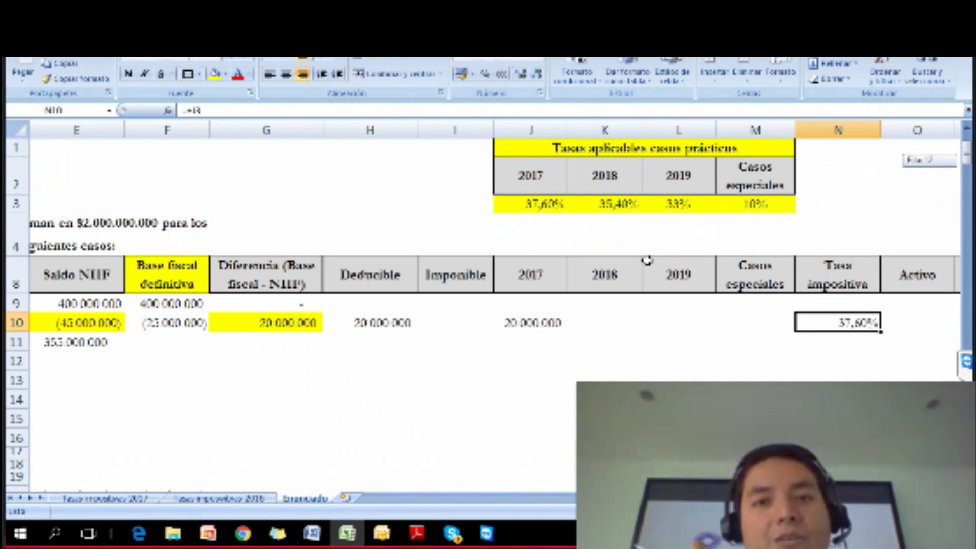
left_click(215, 75)
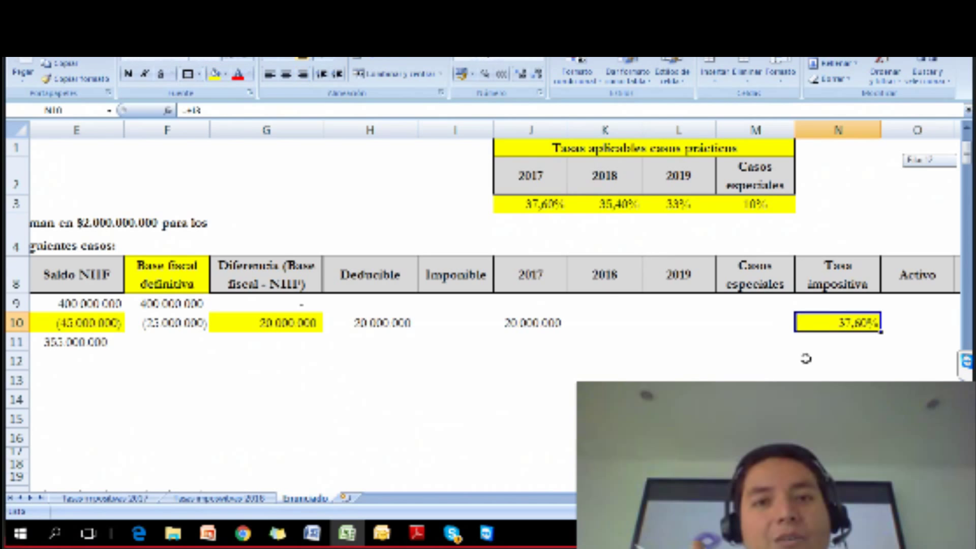
Fill the 2017 applicable rate in J3 and the first case's rate cell N10 with the same light blue
left_click(530, 204)
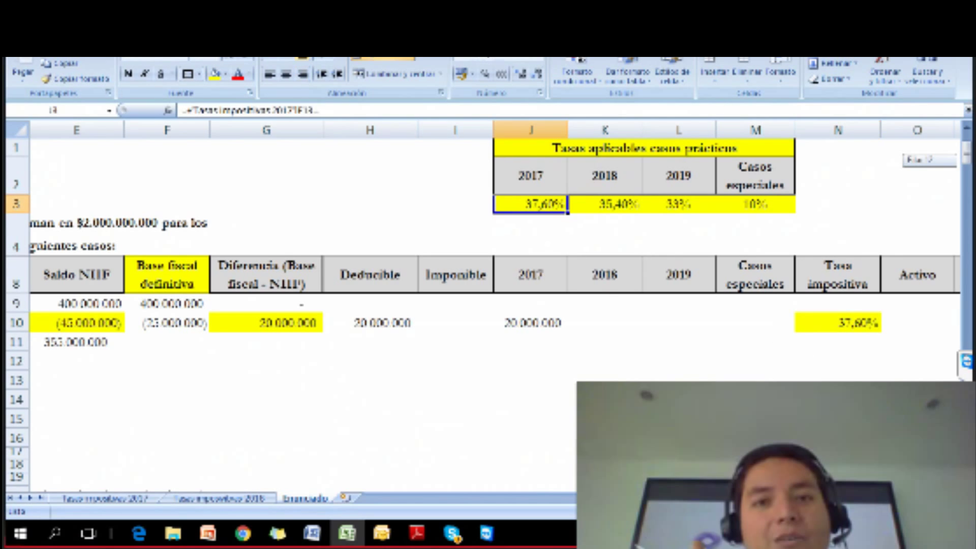
left_click(225, 75)
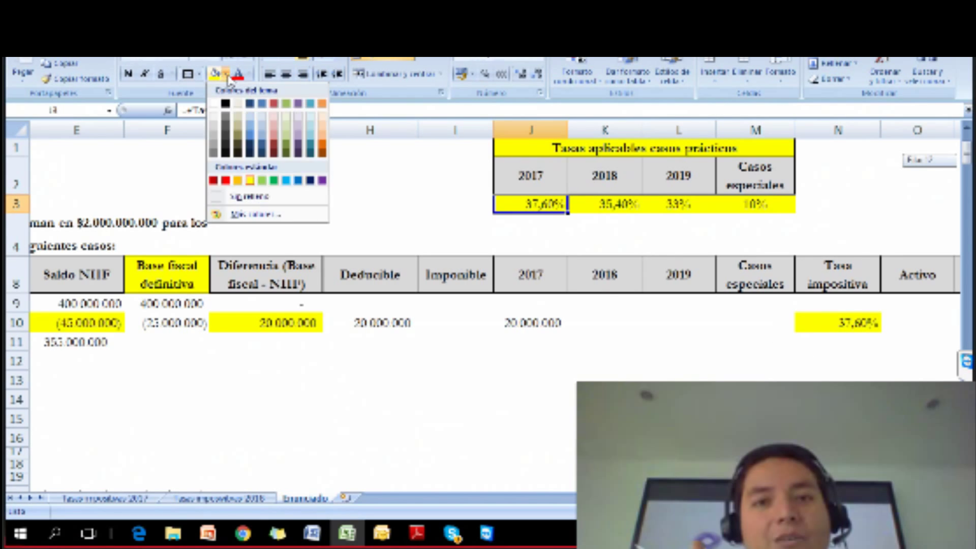
left_click(313, 137)
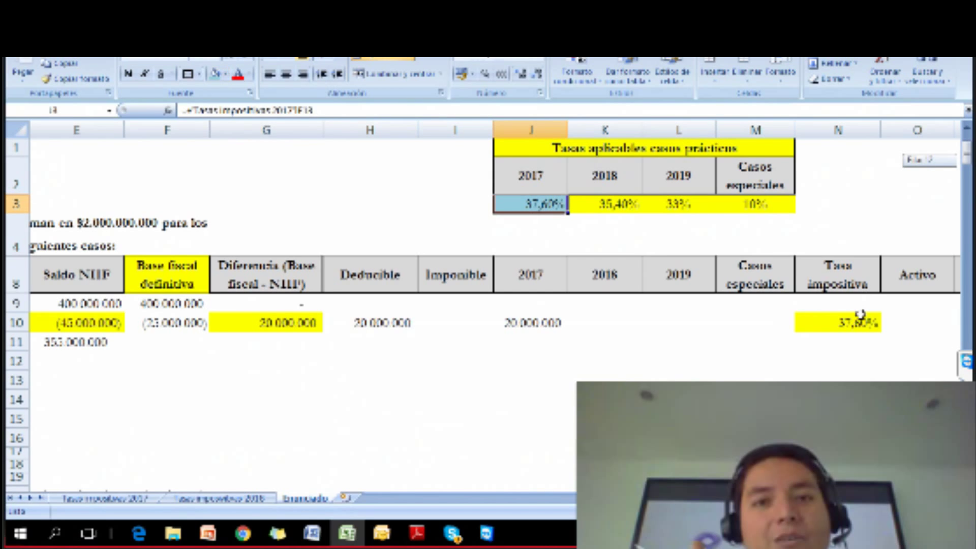
left_click(854, 318)
left_click(216, 73)
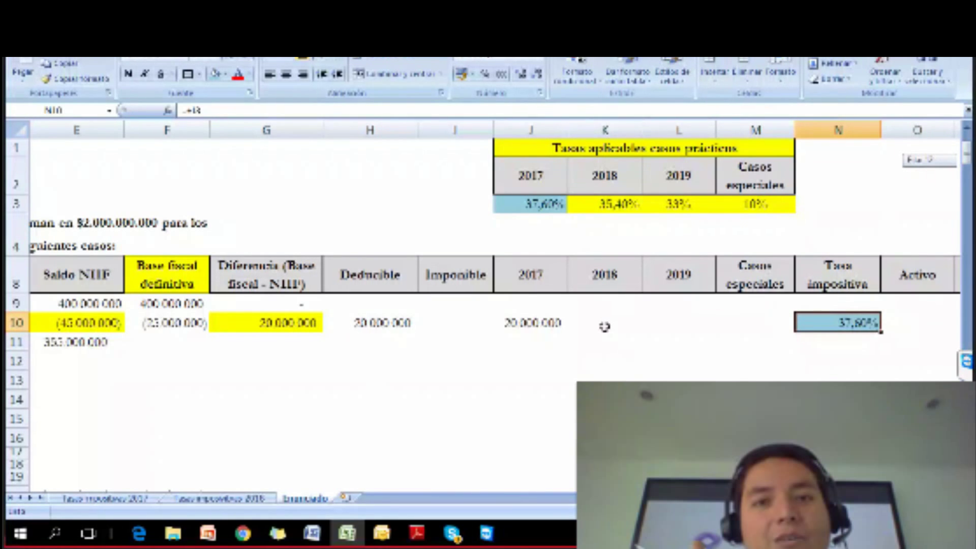
Examine the first case's Tasa impositiva and Impuesto diferido columns and its Deducible temporary difference in H10
key("Up")
key("Up")
key("Up")
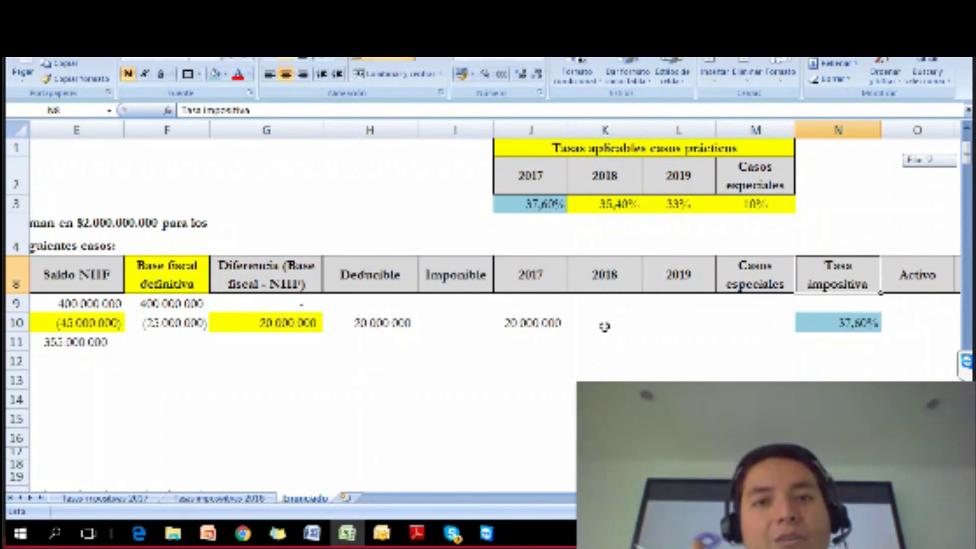
key("Right")
key("Right")
key("Left")
key("Down")
key("Down")
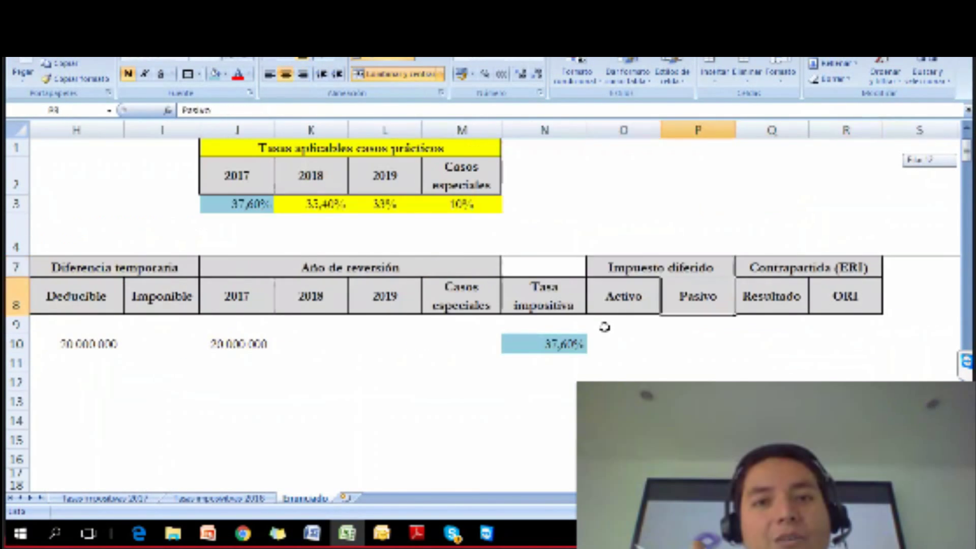
key("Left")
key("Down")
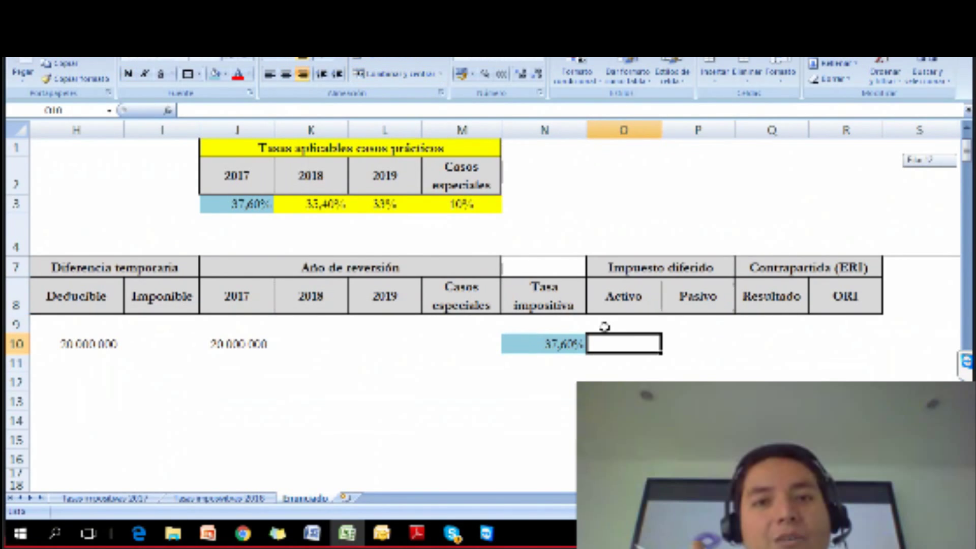
left_click(82, 302)
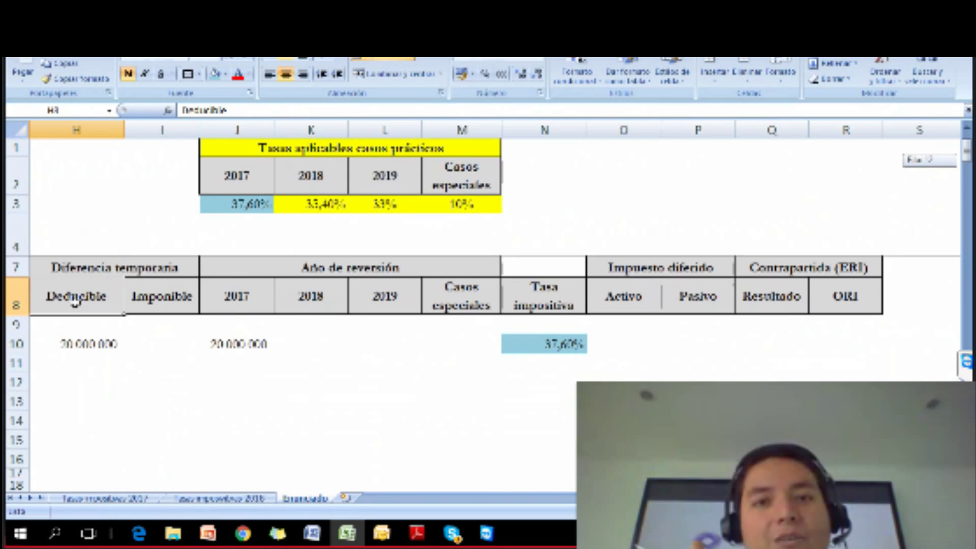
left_click(91, 346)
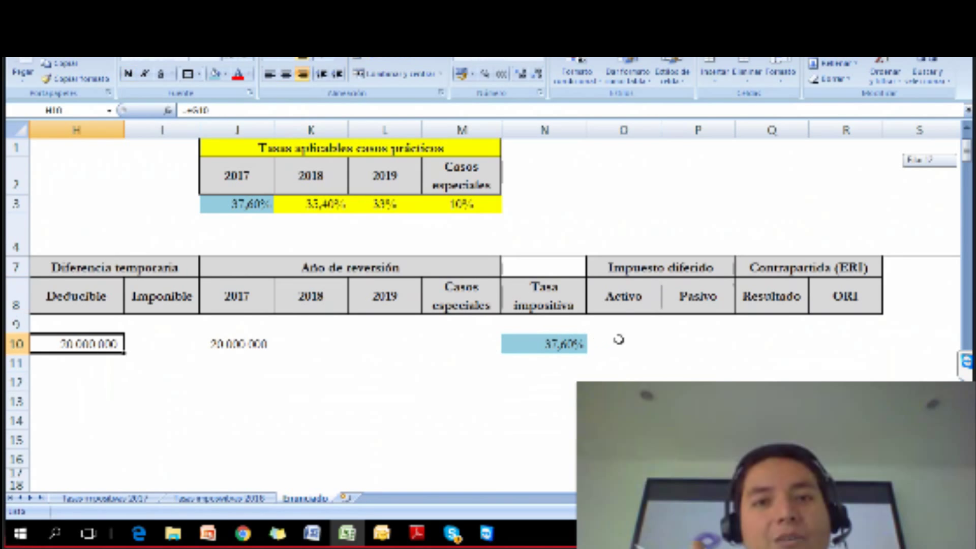
Calculate the first case's deferred tax asset in O10 with the formula +J10*N10, and check the cells it references
left_click(627, 346)
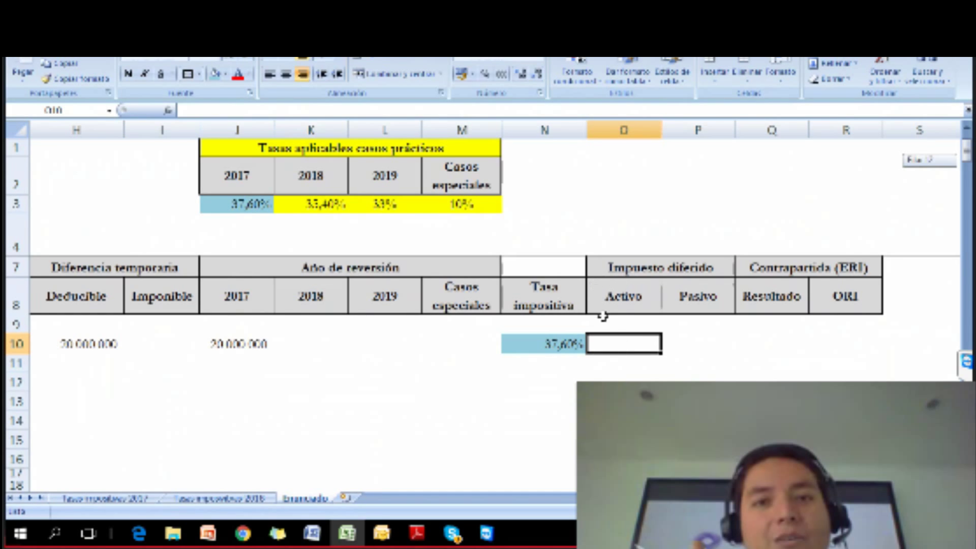
type("+")
key("Left")
key("Left")
key("Left")
key("Left")
key("Left")
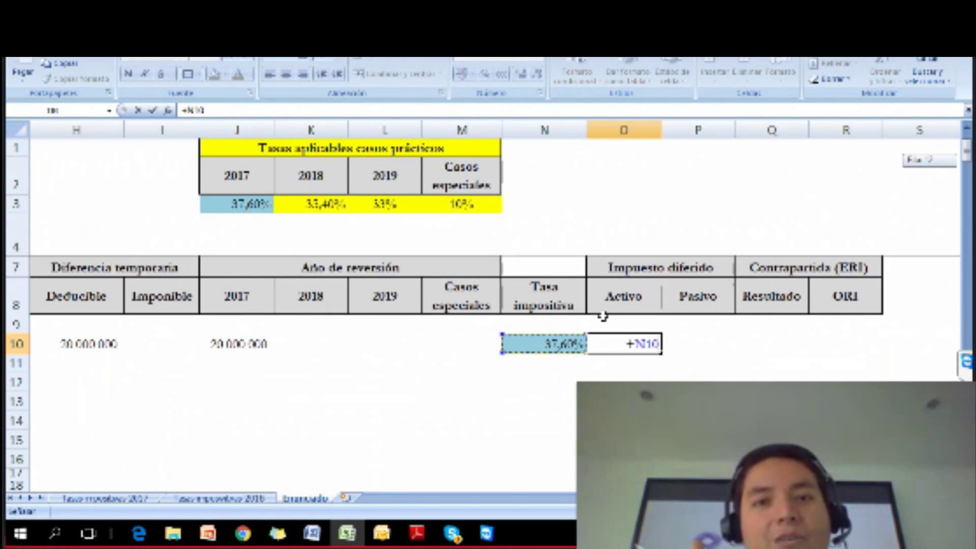
type("*")
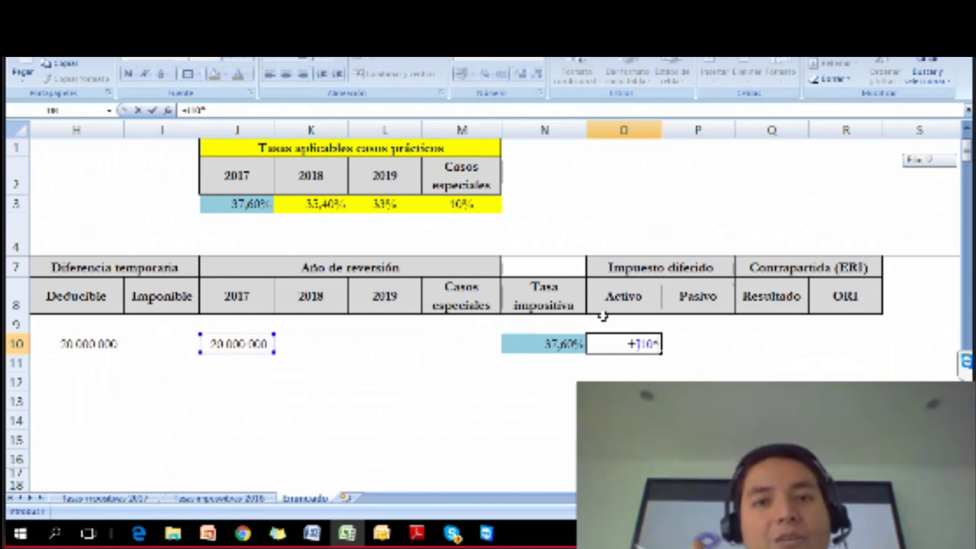
key("Left")
key("Return")
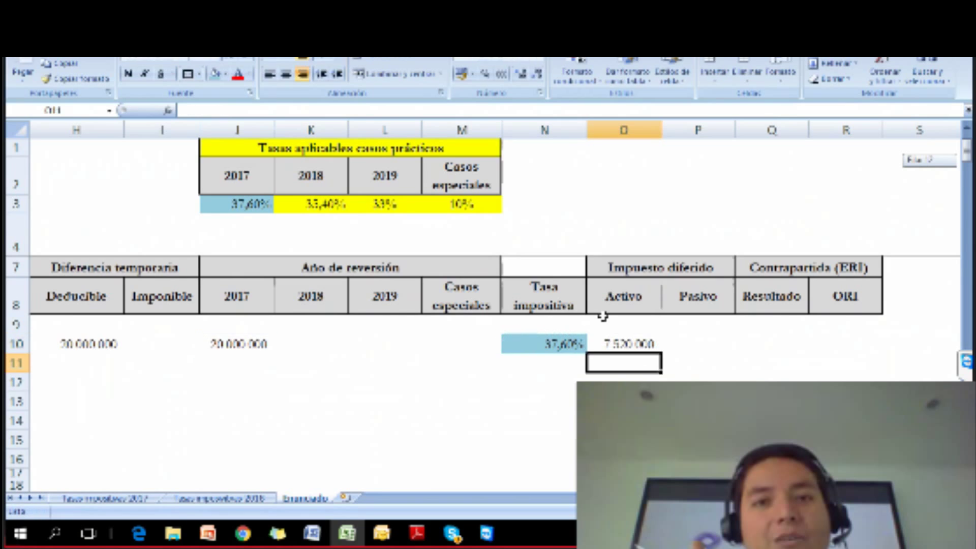
key("Up")
double_click(626, 344)
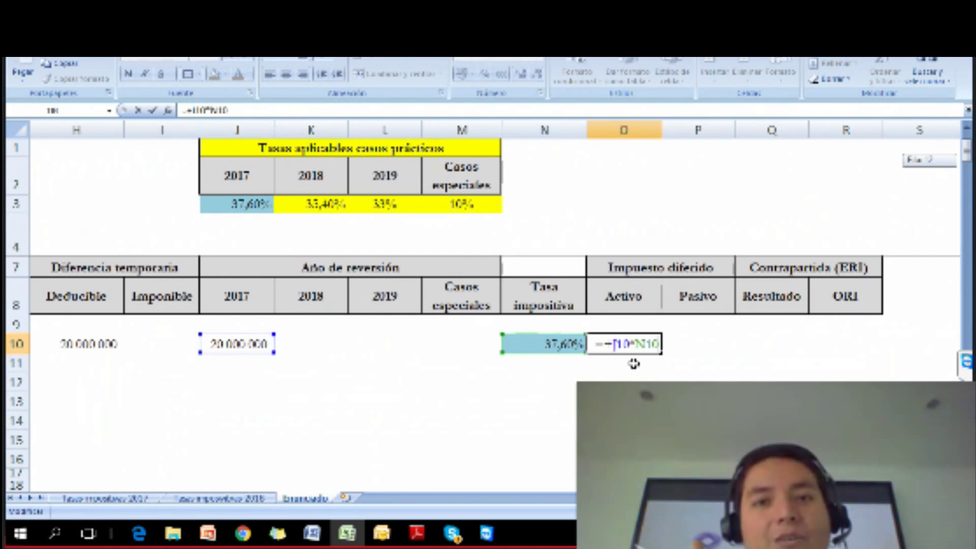
key("Escape")
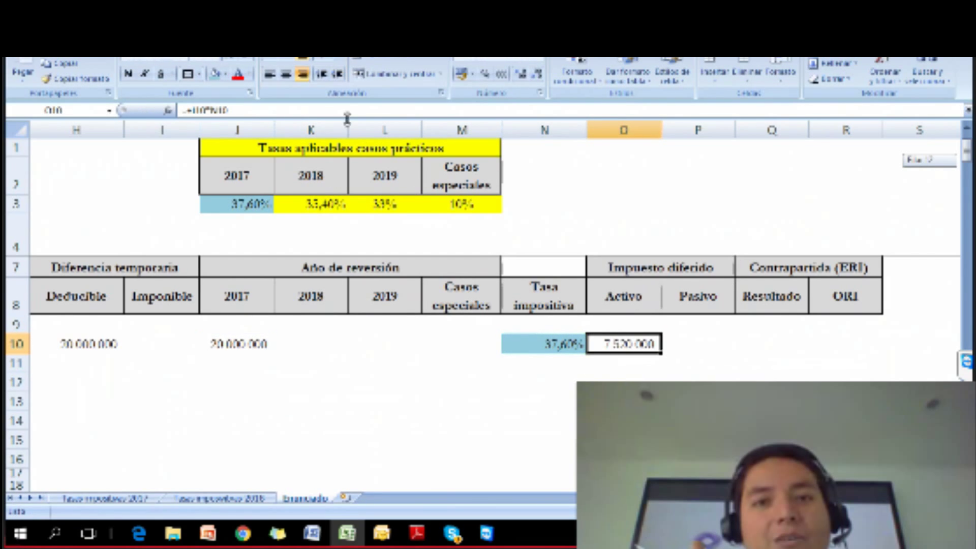
Unfreeze the panes of the Enunciado sheet so the top rows scroll with the rest
left_click(315, 51)
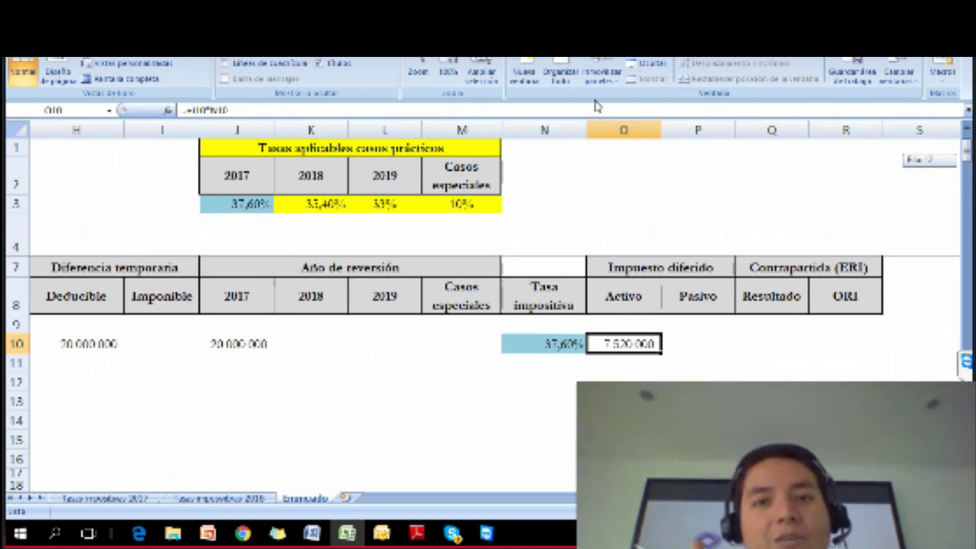
left_click(599, 77)
left_click(607, 102)
scroll(522, 253, "down", 2)
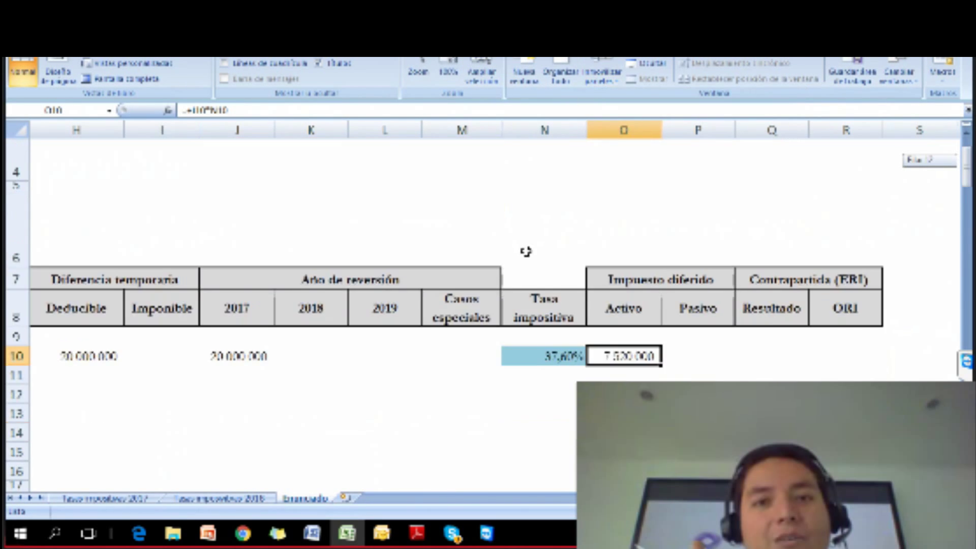
scroll(533, 246, "up", 1)
scroll(488, 305, "down", 1)
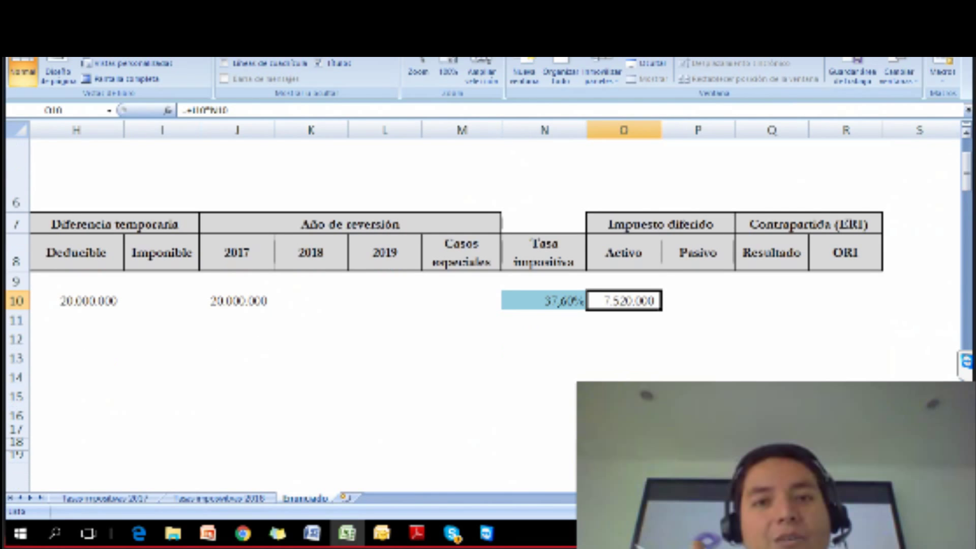
scroll(488, 305, "down", 1)
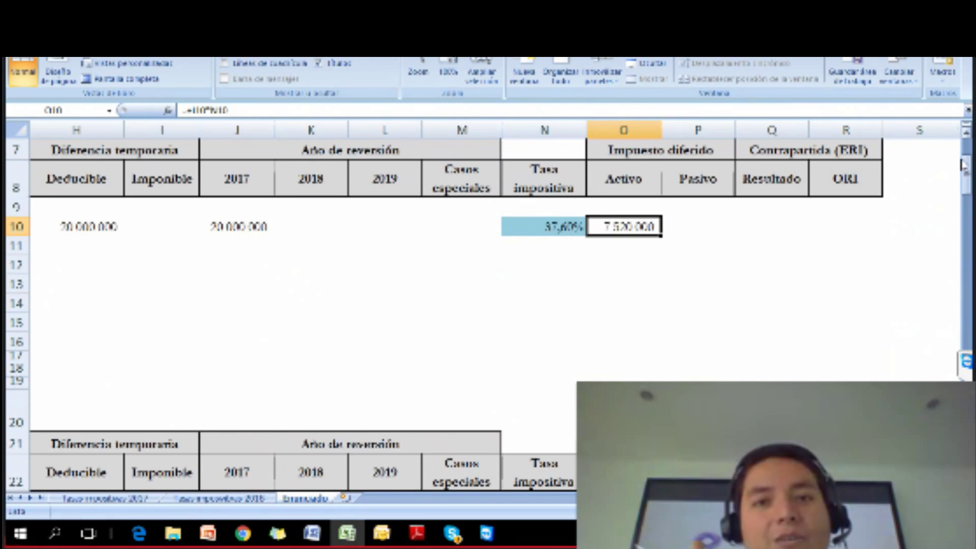
scroll(949, 304, "up", 1)
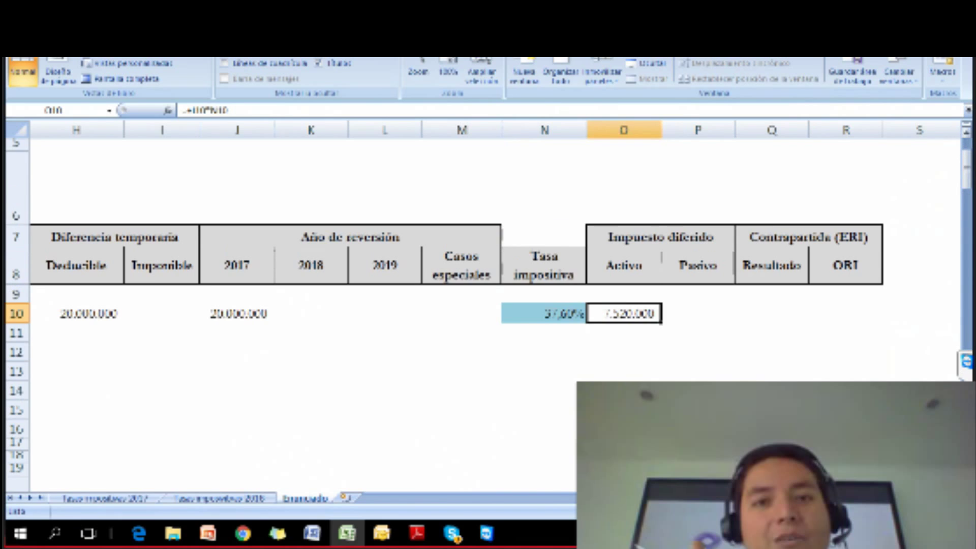
scroll(488, 305, "down", 1)
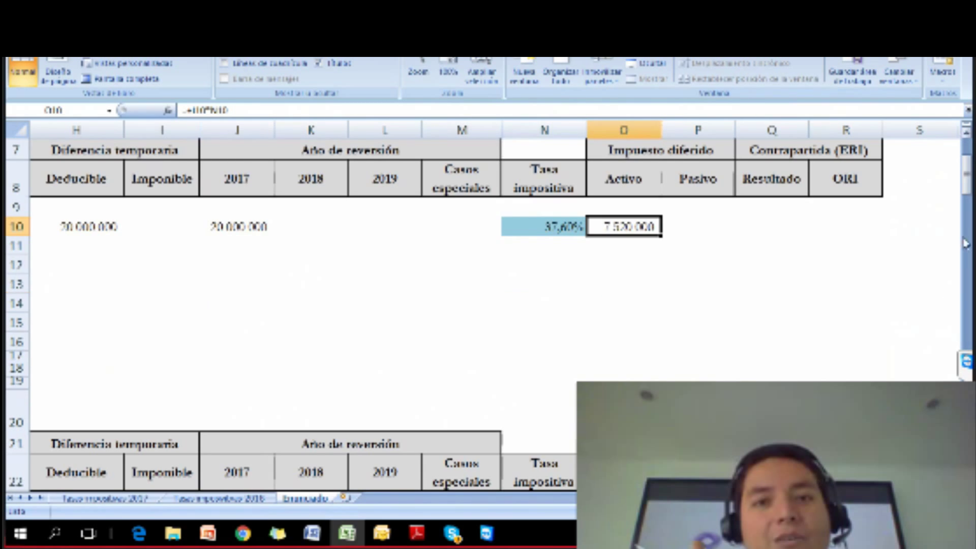
key("Return")
key("Up")
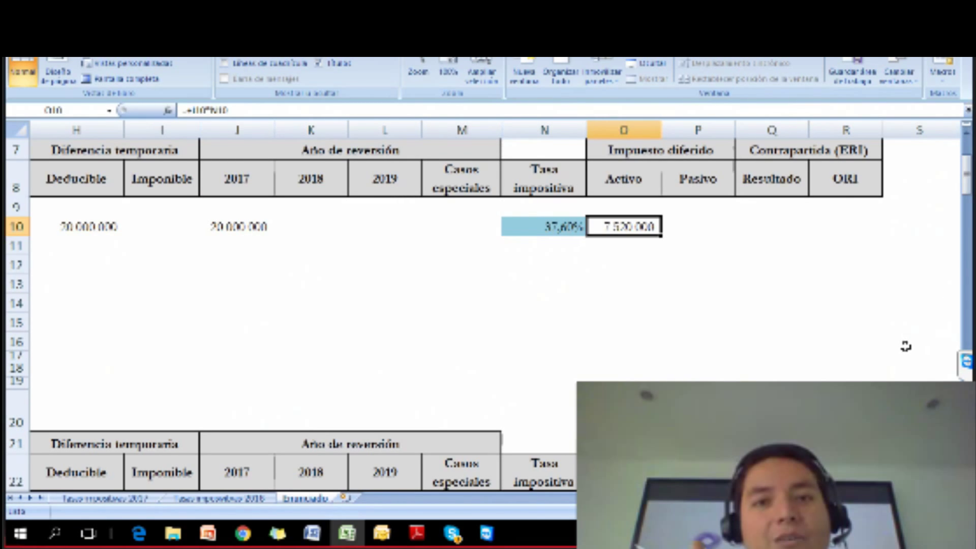
Review the first case's deductible difference in H10, tax rate in N10 and deferred tax asset formula in O10
left_click(89, 227)
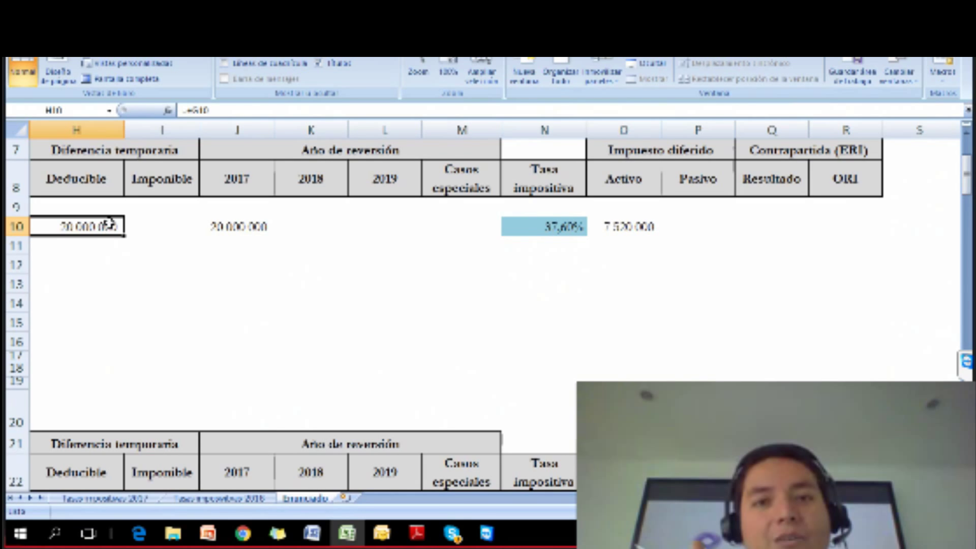
left_click(545, 227)
type("=+J3")
left_click(590, 226)
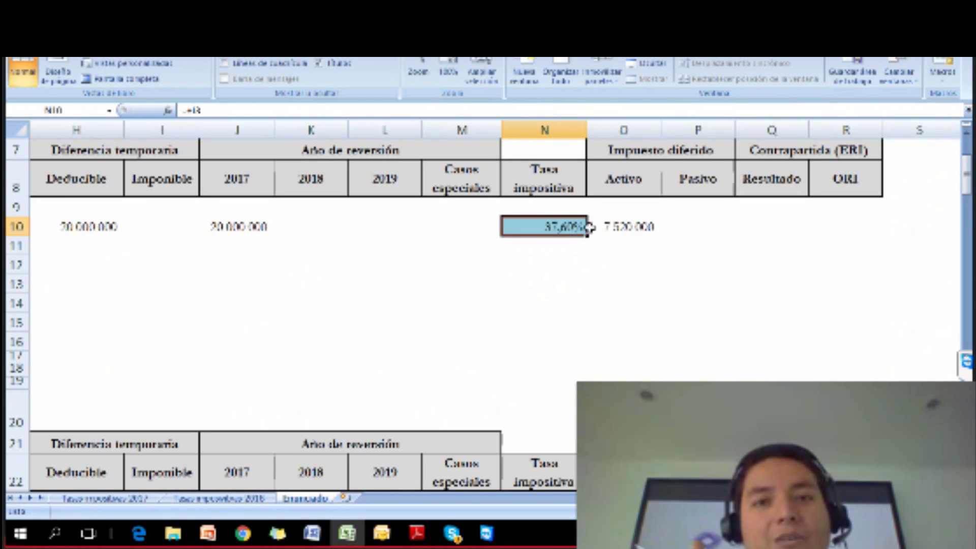
type("=+J10*N10")
key("ctrl+Return")
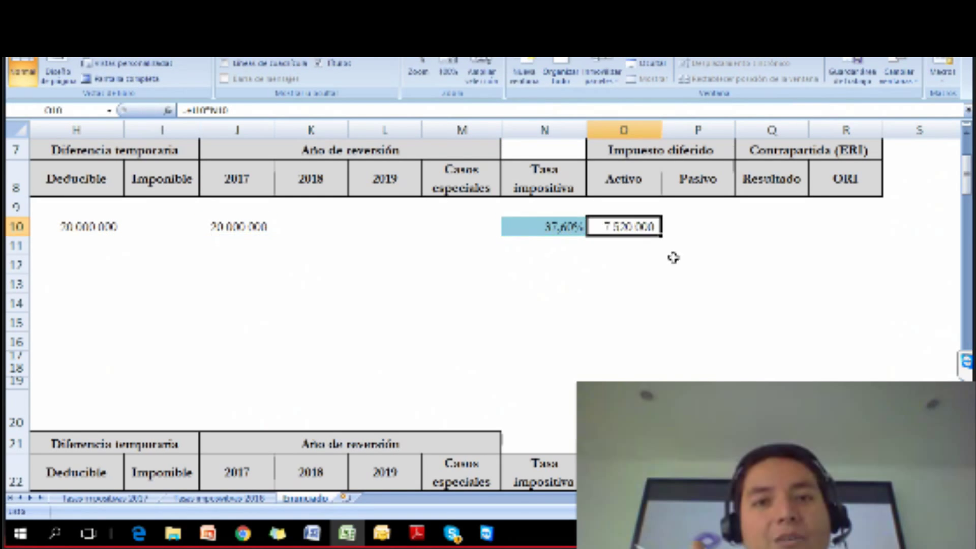
Review the first case's row 10 from the Resultado counterpart cell back to the Deterioro clientes nacionales account
left_click(753, 225)
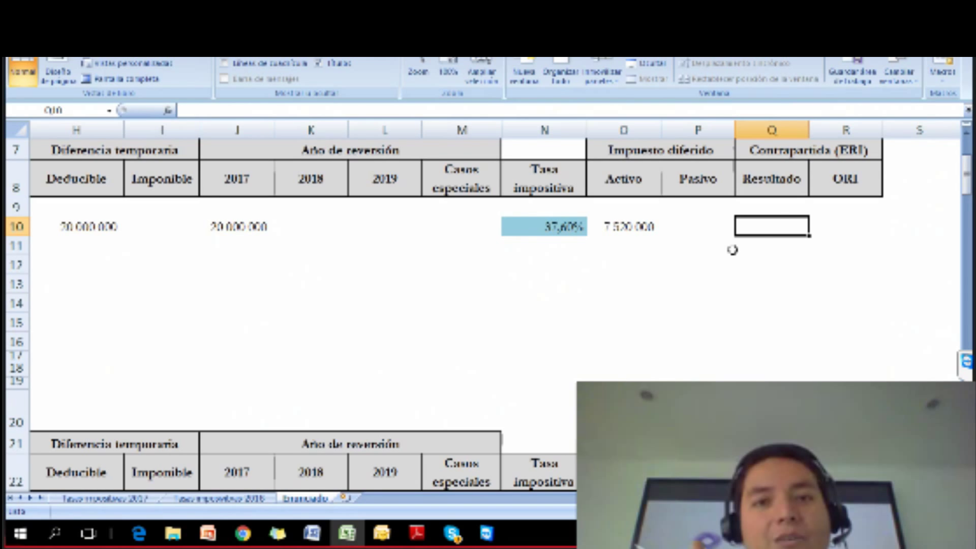
key("Left")
key("Left")
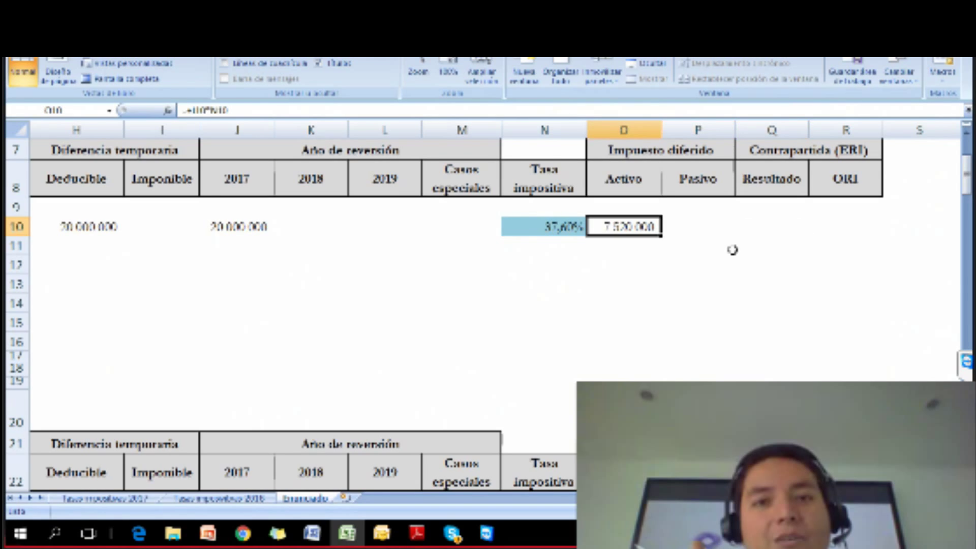
key("Left")
key("Left")
key("Left")
key("Left")
key("Left")
key("Left")
key("Left")
key("Left")
key("Left")
key("Left")
key("Left")
key("Left")
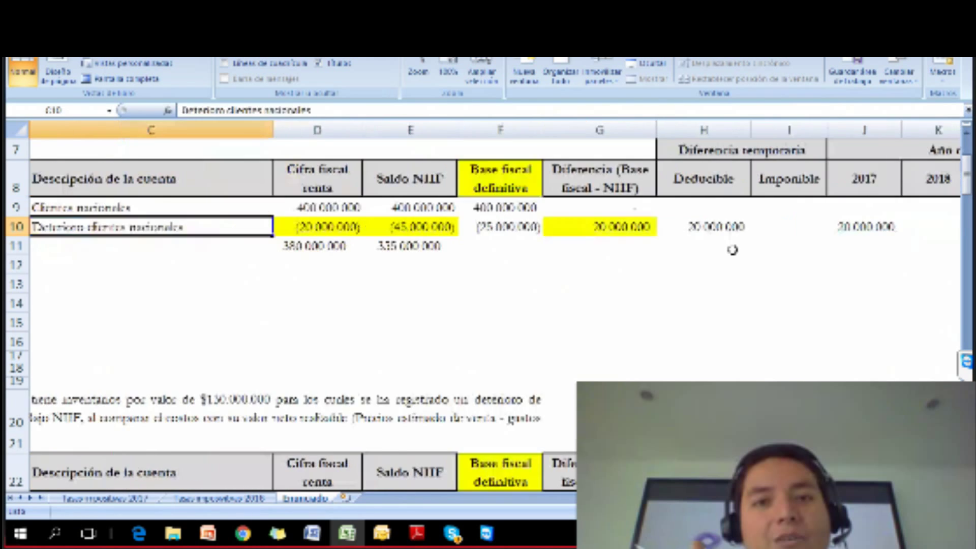
key("Left")
key("Left")
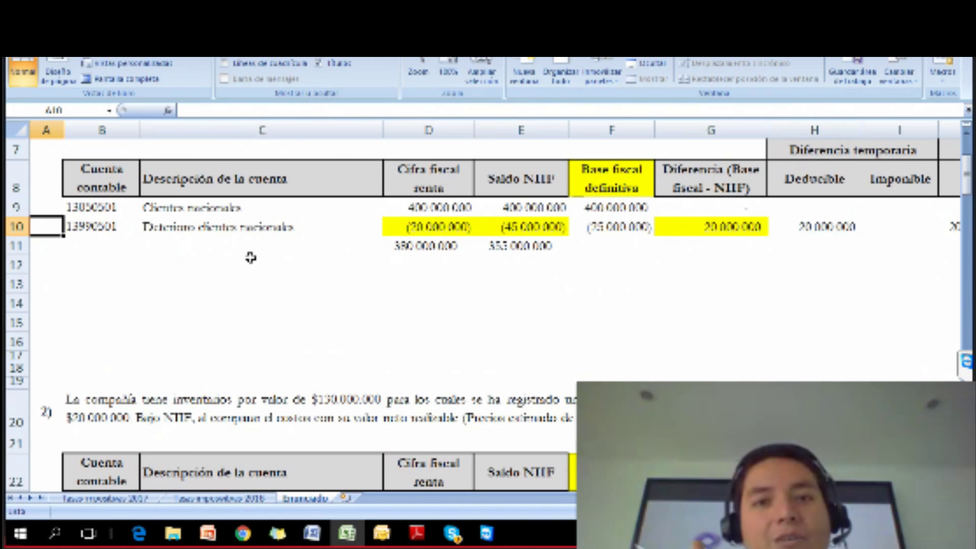
Enter the first case's Resultado counterpart in Q10 with the formula +O10
key("Right")
key("Right")
key("Right")
key("Right")
key("Right")
key("Right")
key("Right")
key("Right")
key("Right")
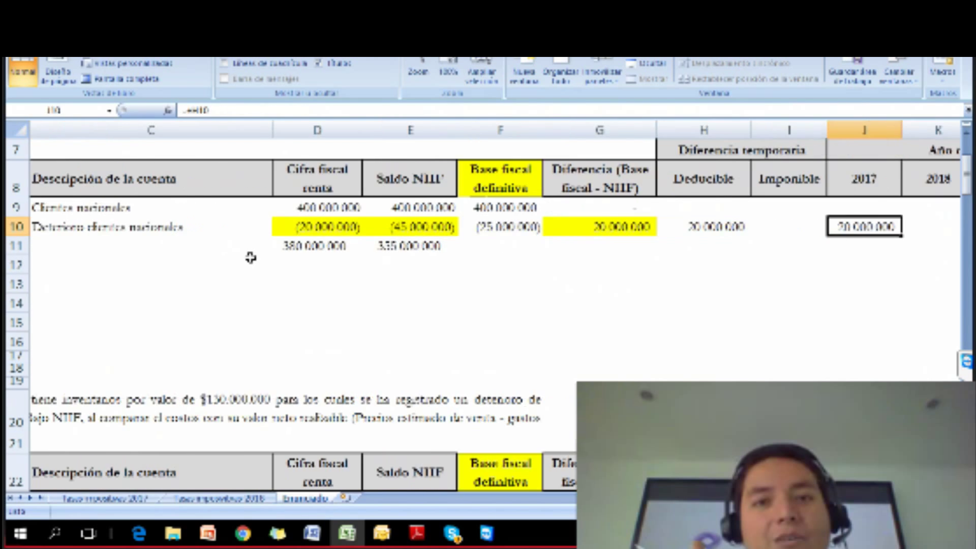
key("Right")
key("Right")
key("Right")
key("Right")
key("Right")
key("Right")
key("Right")
key("Right")
key("Left")
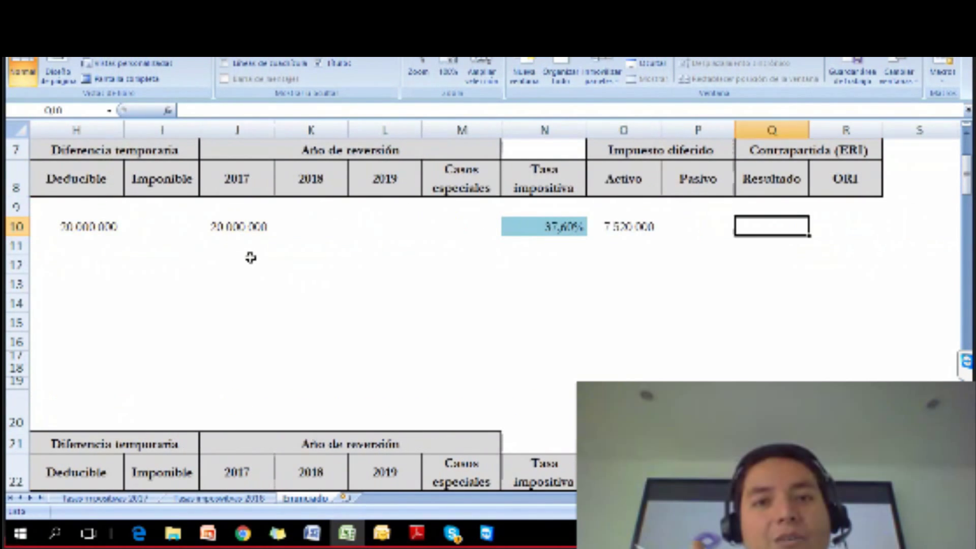
type("+")
key("Left")
key("Left")
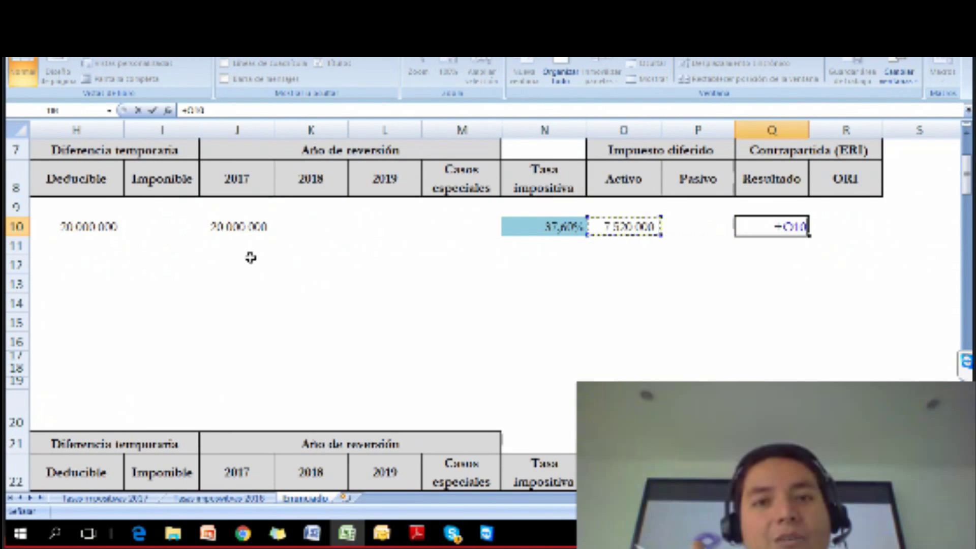
key("Return")
key("Up")
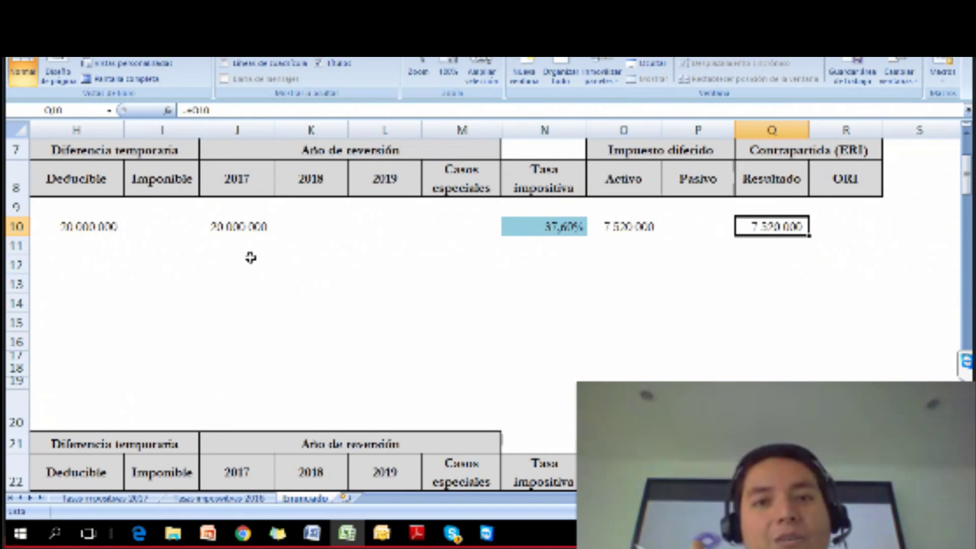
Insert five blank rows at row 28, between the second case's table and the third case's statement
key("Left")
key("Left")
key("Left")
key("Left")
key("Left")
key("Left")
key("Left")
key("Left")
key("Left")
key("Left")
key("Left")
key("Left")
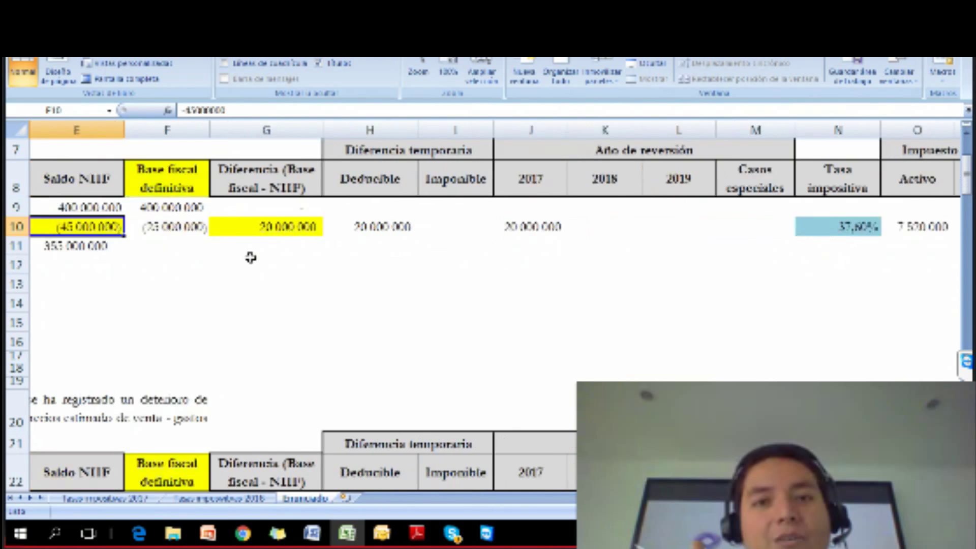
key("Left")
key("Left")
key("Left")
key("Left")
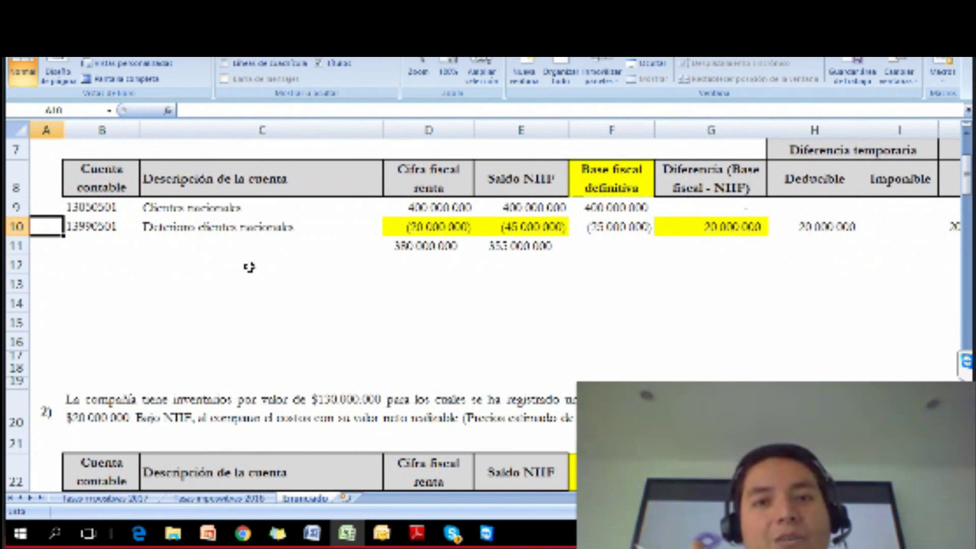
scroll(314, 285, "down", 1)
scroll(314, 286, "down", 1)
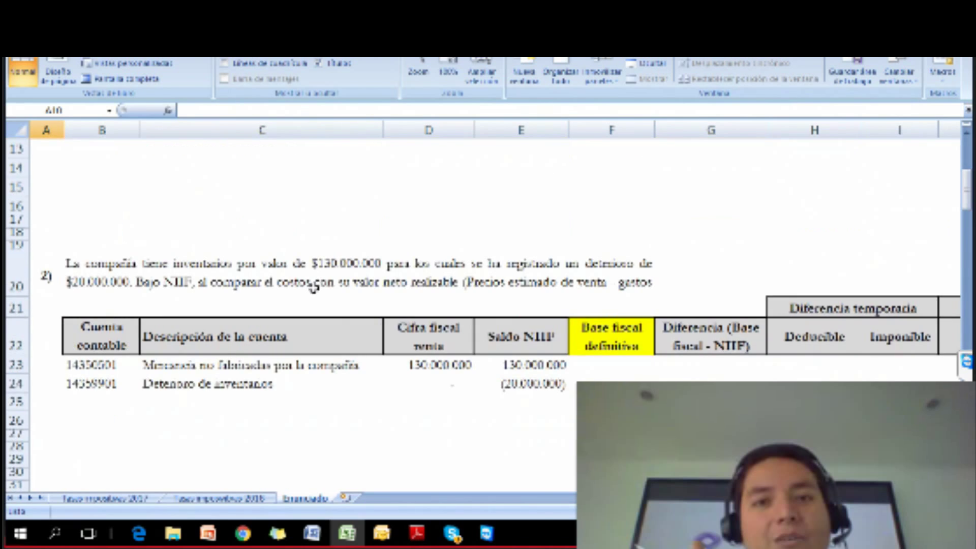
scroll(311, 289, "down", 1)
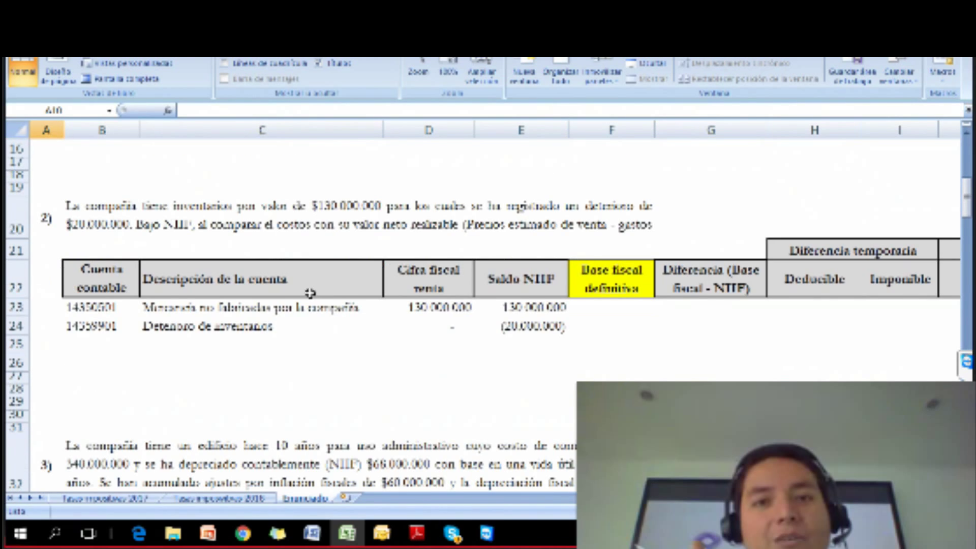
left_click(7, 388)
key("ctrl+plus")
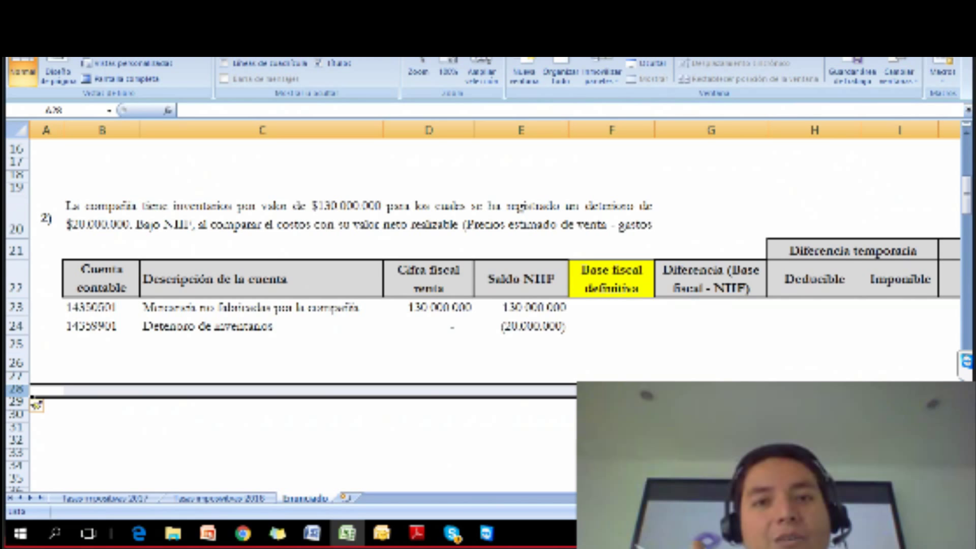
scroll(321, 329, "down", 1)
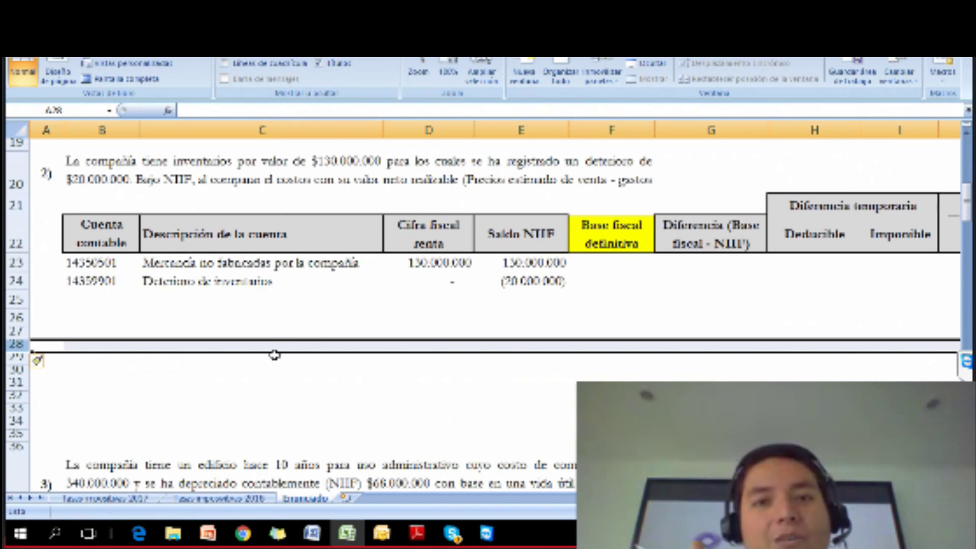
Examine the second case's inventory and impairment accounts, comparing their Cifra fiscal renta and Saldo NIIF amounts in rows 23 and 24
left_click(278, 323)
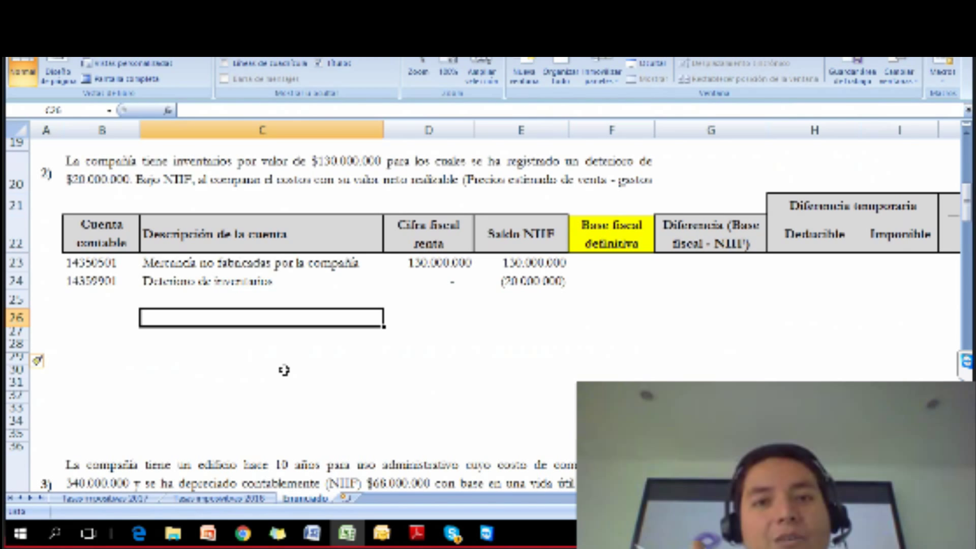
key("Right")
key("Down")
key("Up")
key("Up")
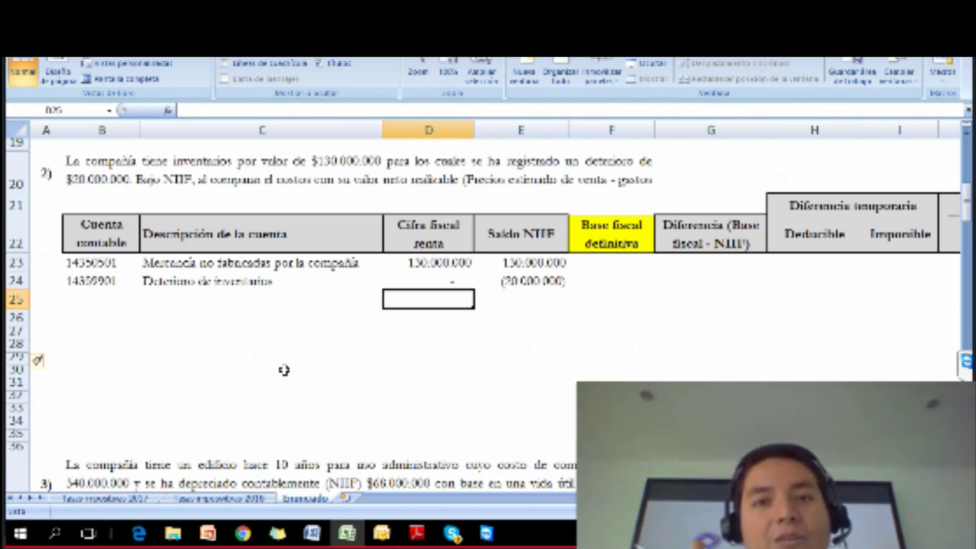
key("Left")
key("Left")
key("Up")
key("Right")
key("Up")
key("Left")
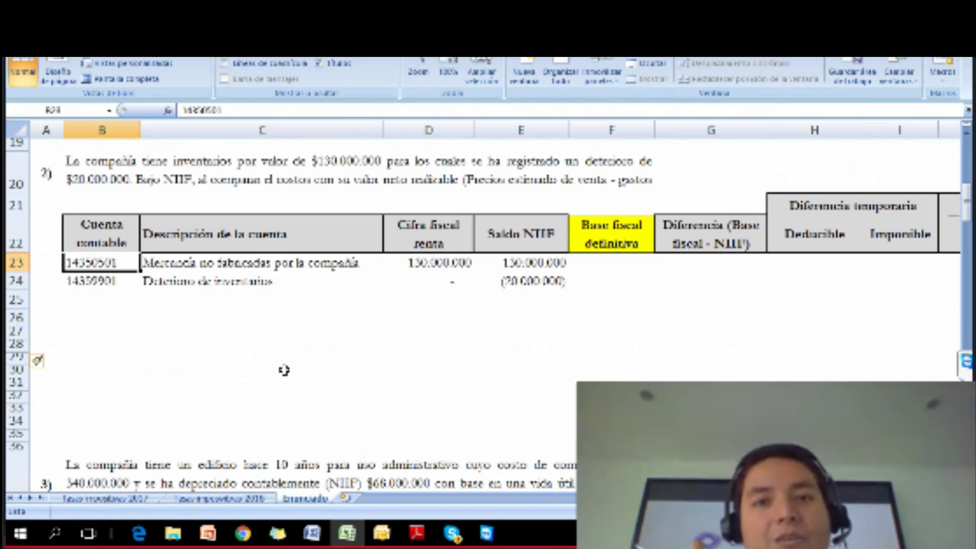
key("Right")
key("Right")
key("Right")
key("Left")
key("Left")
key("Left")
key("Right")
key("Right")
key("Right")
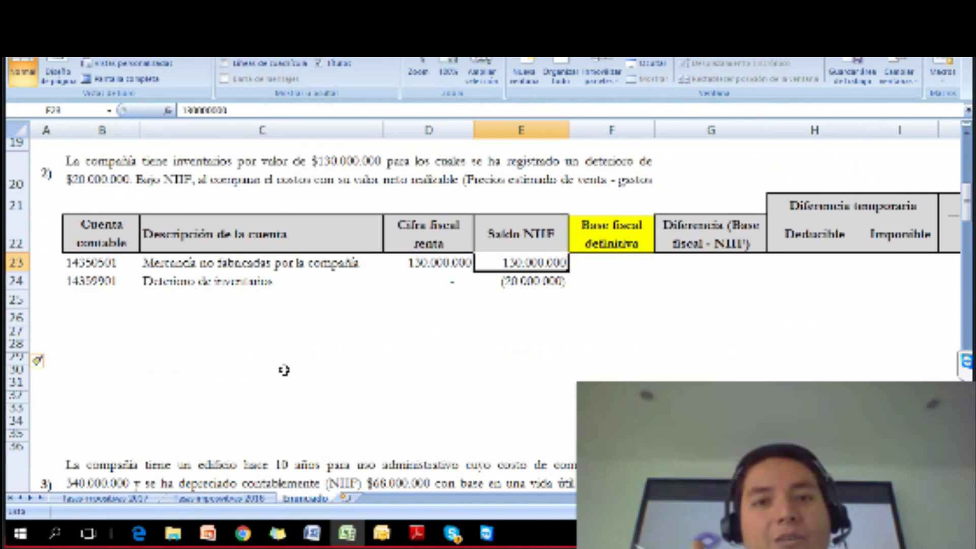
key("Left")
key("Right")
left_click_drag(114, 268, 161, 267)
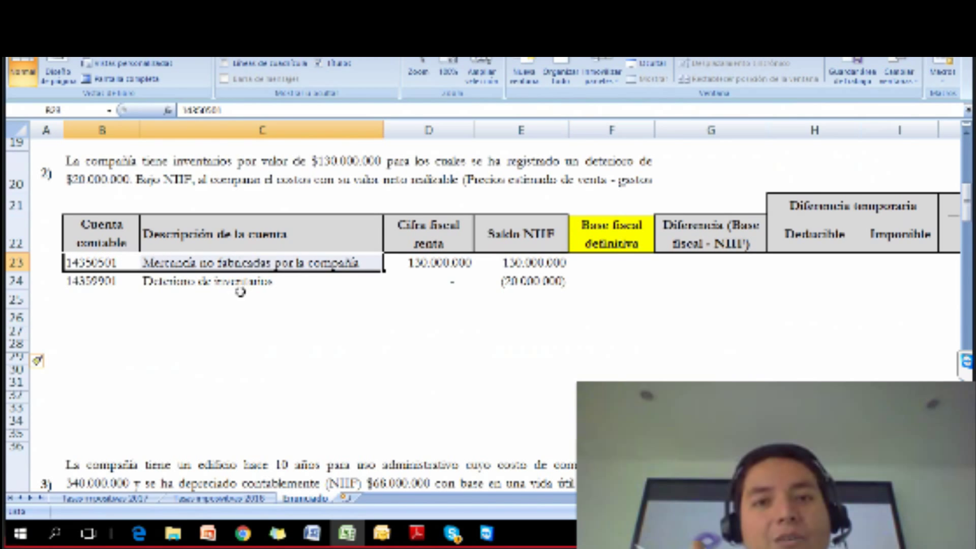
left_click(278, 317)
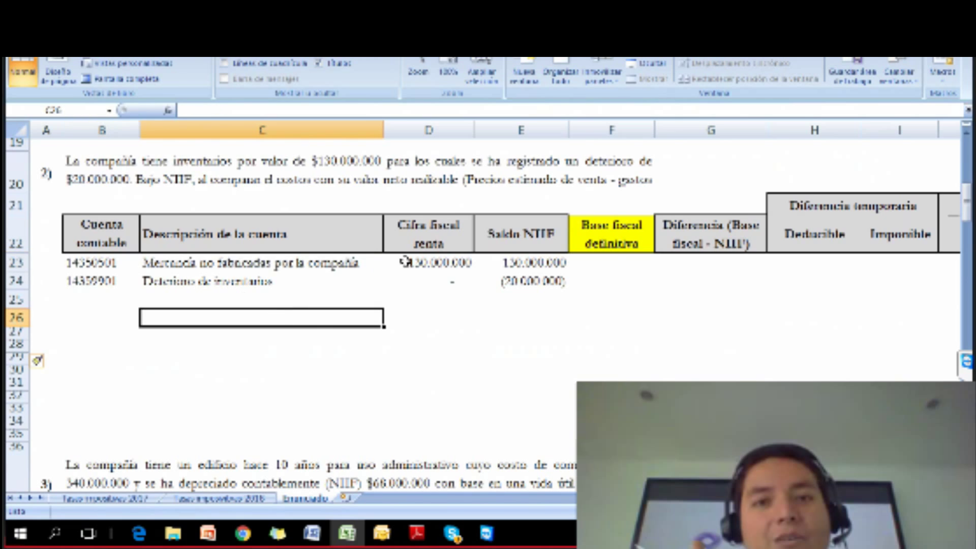
left_click(522, 262)
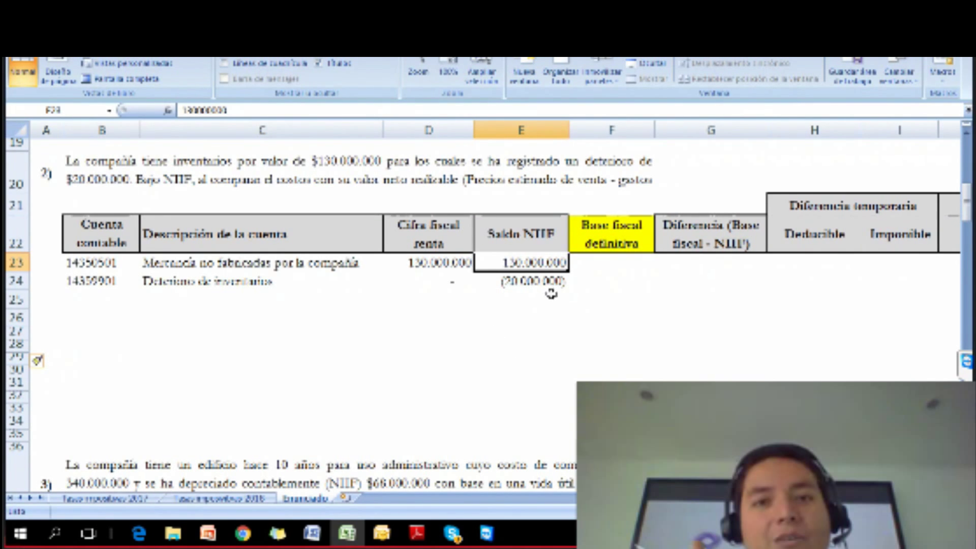
Enter the label VNR in E27 below the second case's Saldo NIIF column and centre it
left_click(532, 333)
type("VNR")
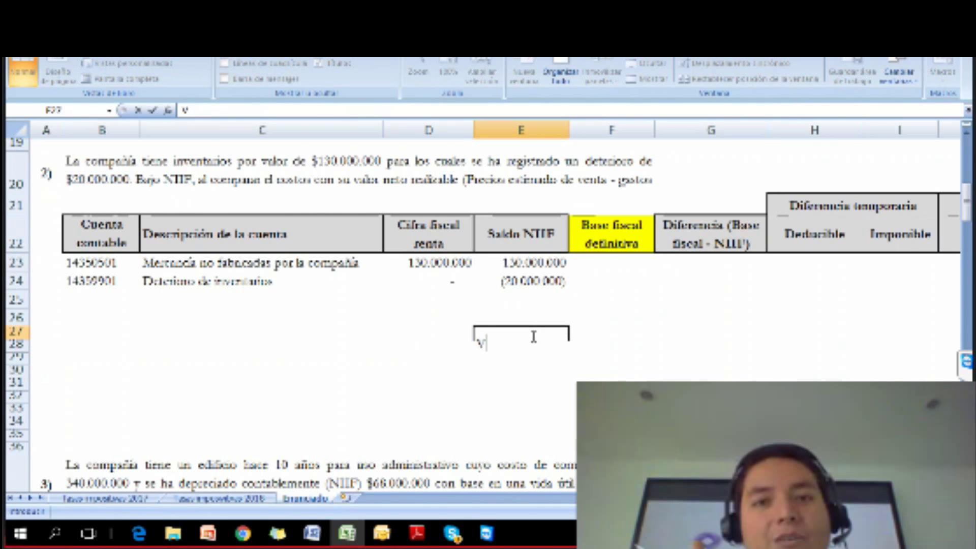
key("Return")
left_click(531, 333)
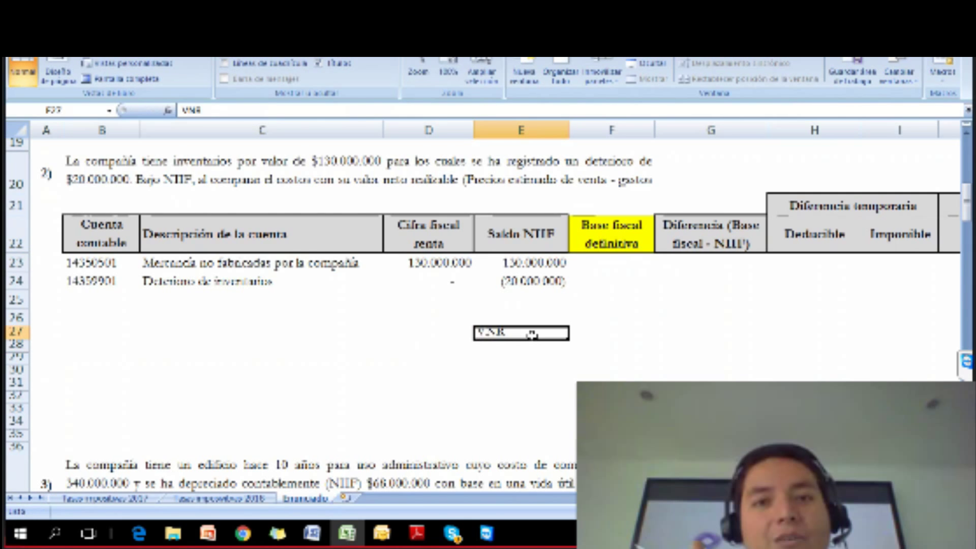
scroll(246, 96, "up", 6)
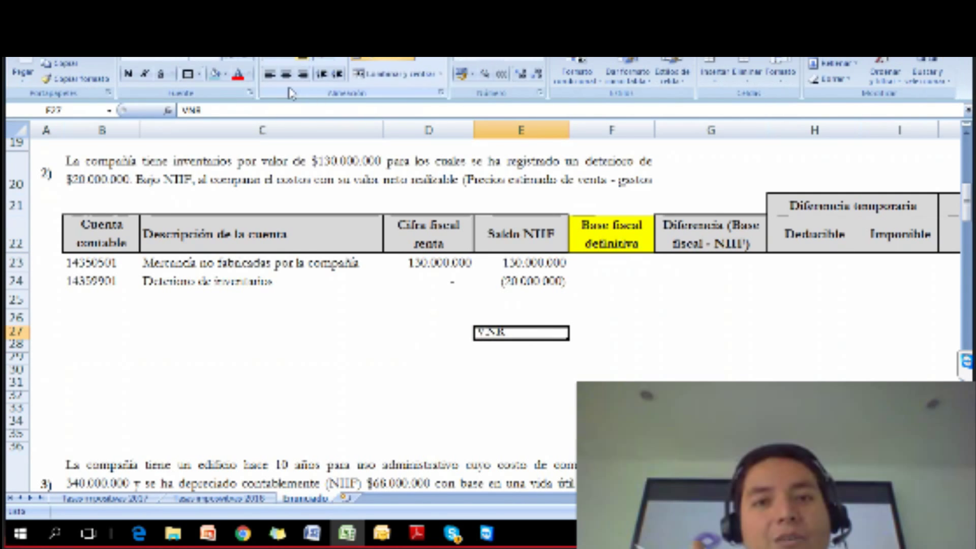
left_click(286, 74)
left_click(76, 179)
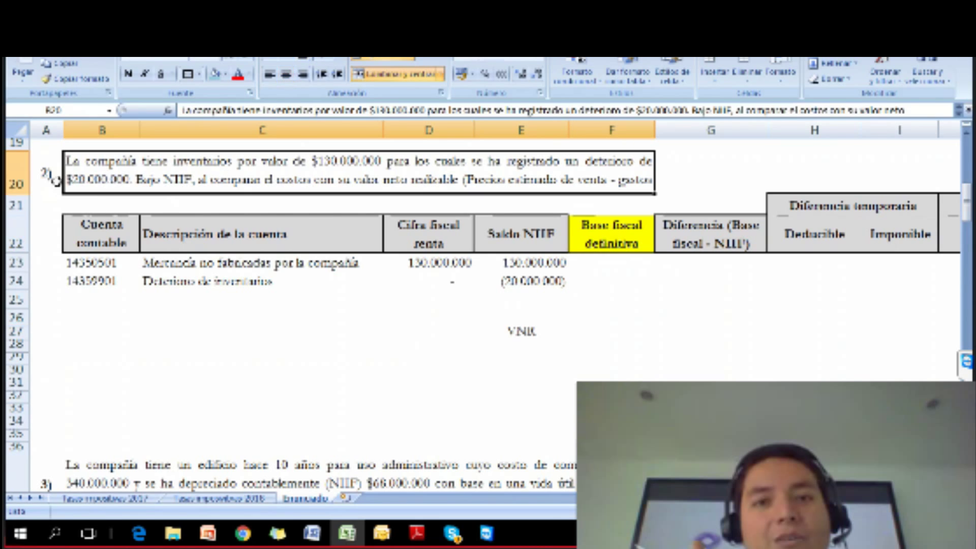
left_click(507, 283)
Total the second case's Cifra fiscal renta in D25 with a sum of D23:D24 and copy the formula to E25
left_click(420, 301)
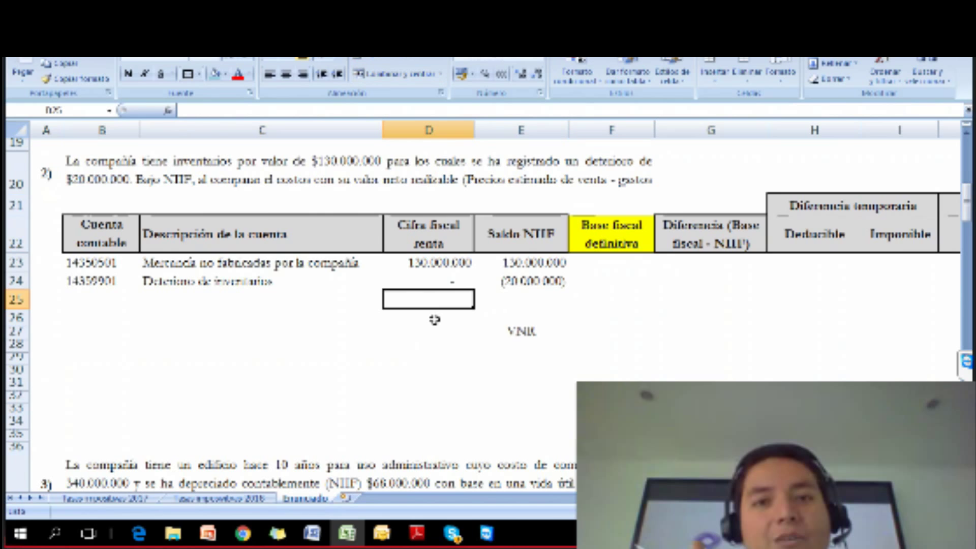
key("alt+equal")
key("Return")
key("Up")
key("ctrl+c")
key("Right")
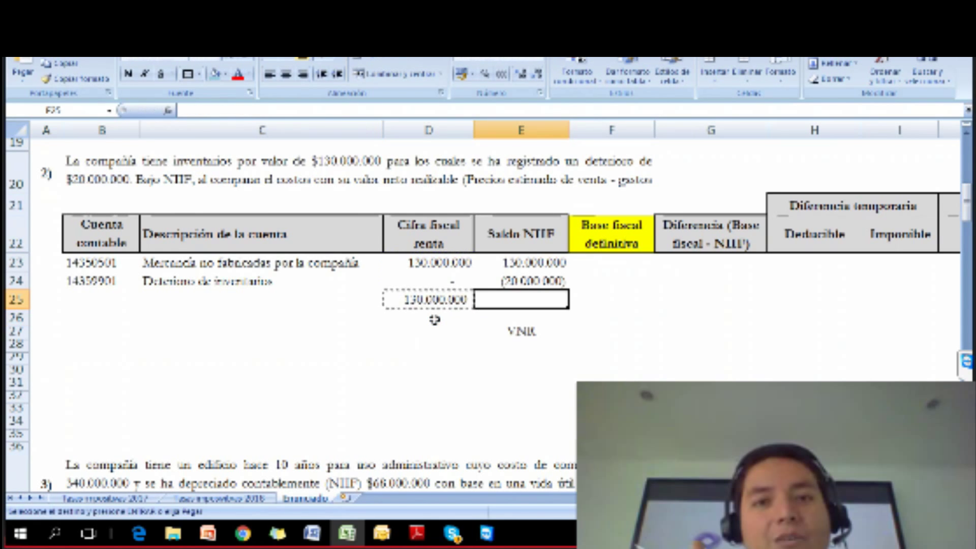
key("Return")
key("Down")
key("Up")
key("Left")
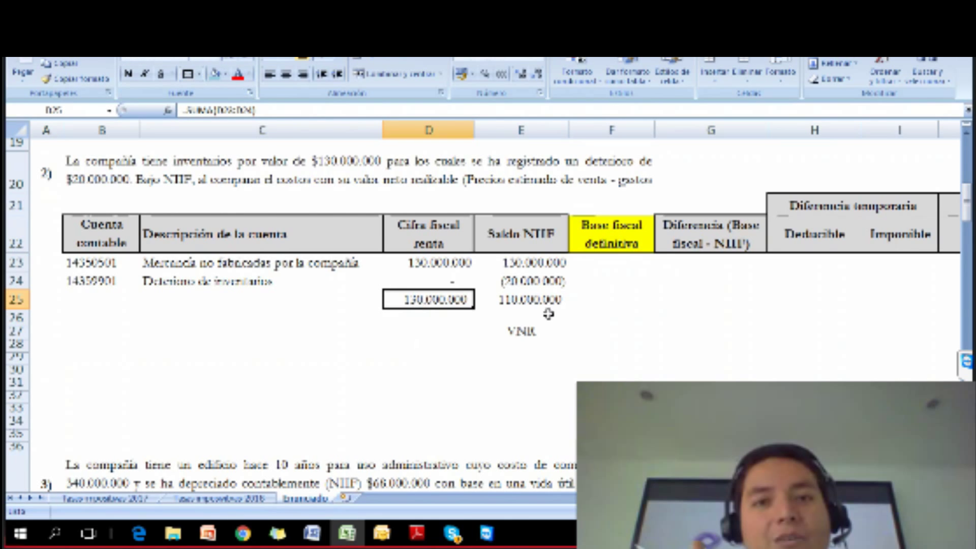
Apply a top and double bottom border to the second case's totals in D25 and E25
left_click(532, 302)
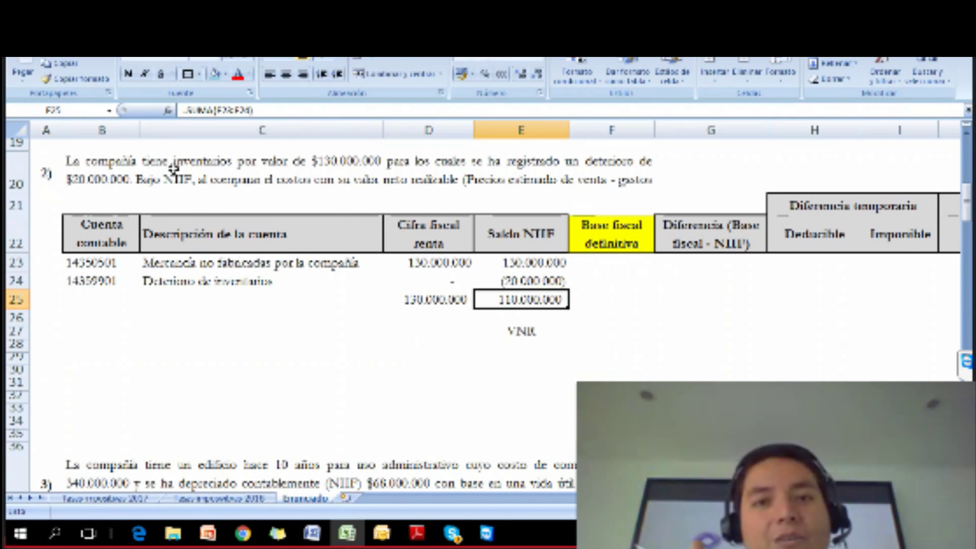
left_click(198, 74)
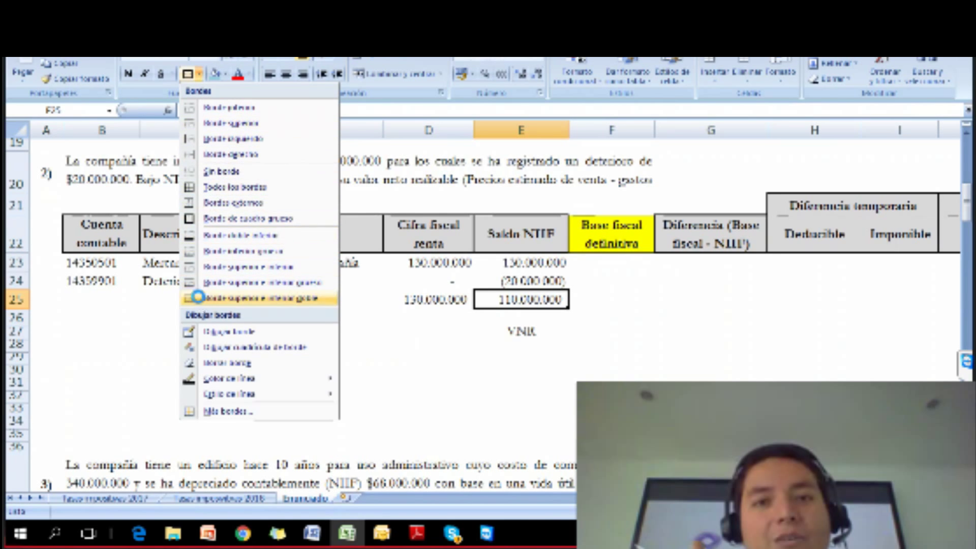
left_click(198, 298)
key("Left")
key("Right")
key("Right")
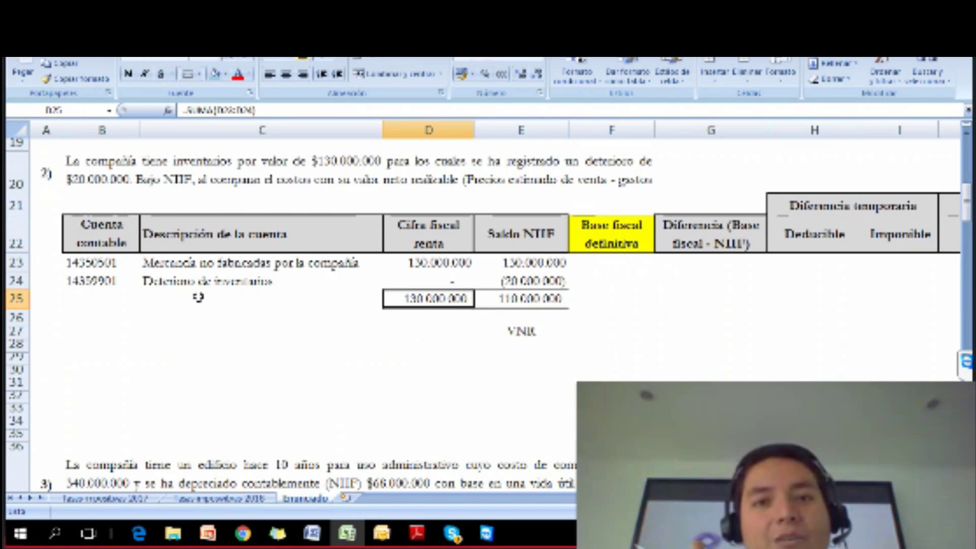
key("Right")
key("Left")
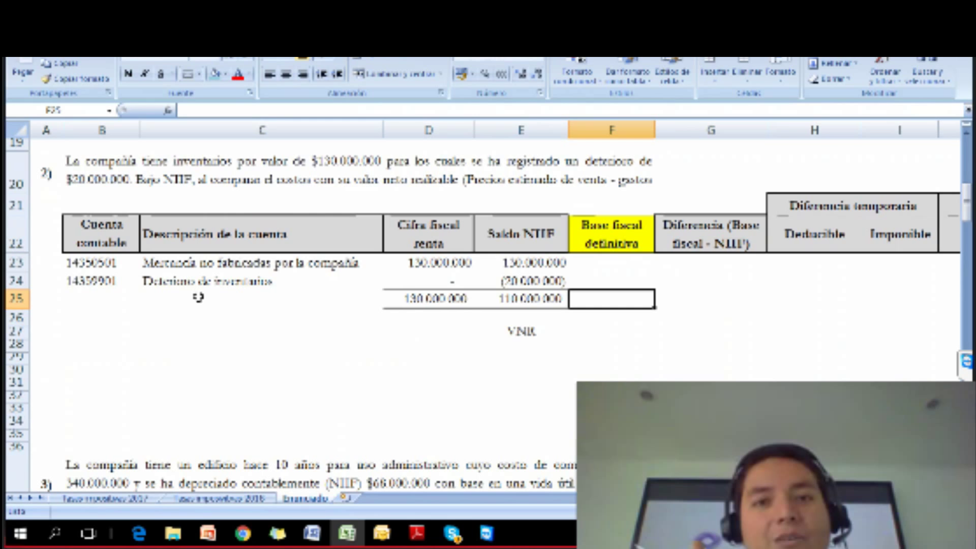
Link the second case's Base fiscal definitiva in F25 to its Cifra fiscal renta total in D25
key("Up")
key("Up")
key("Up")
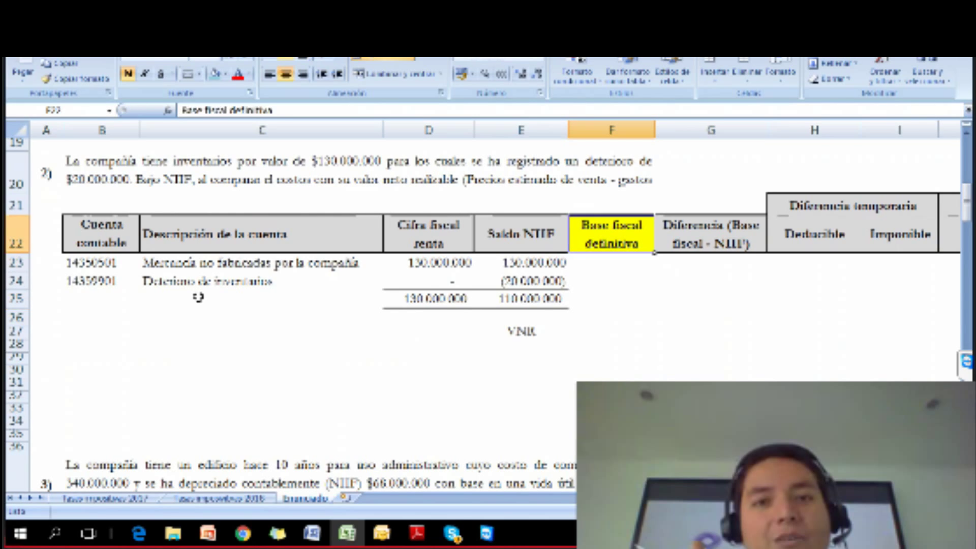
key("Down")
key("Left")
key("Left")
key("Down")
key("Right")
key("Down")
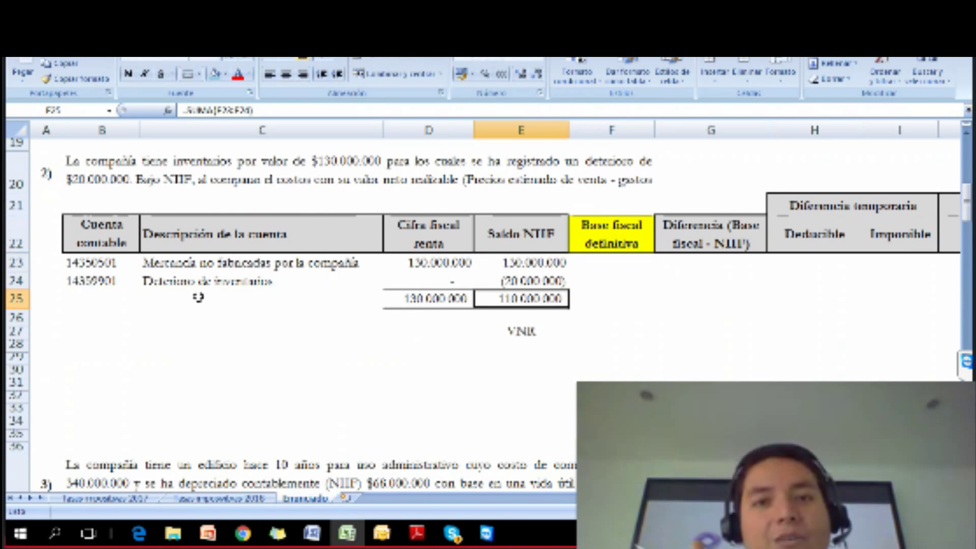
key("Right")
type("+")
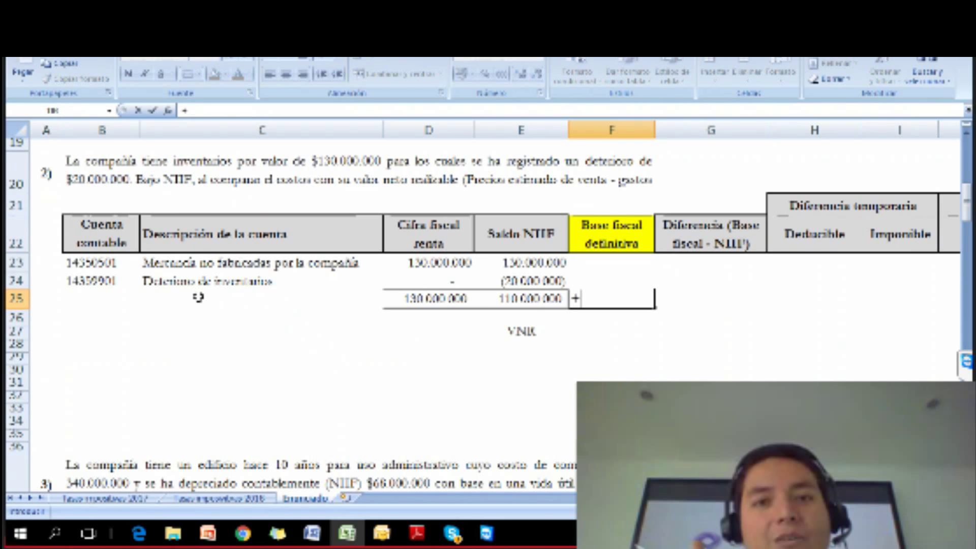
key("Left")
key("Left")
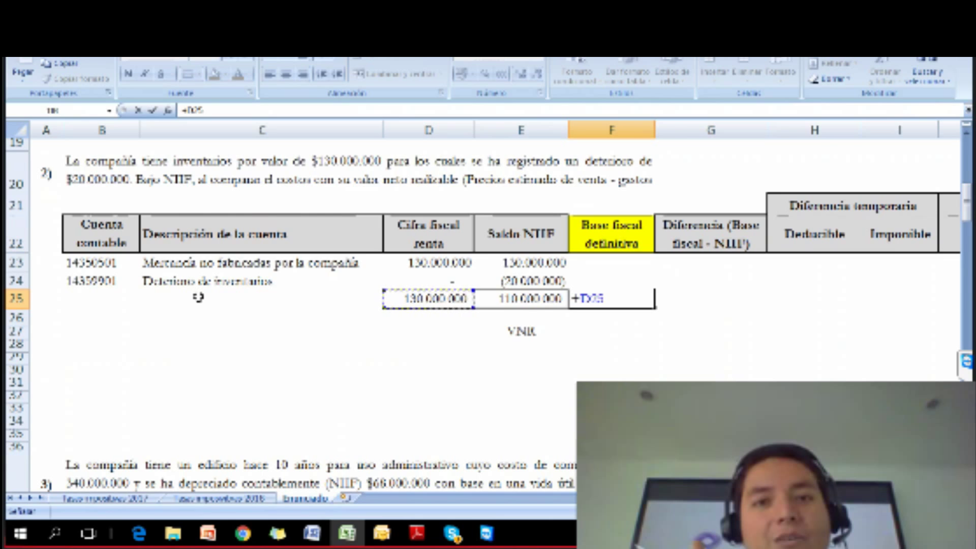
key("Return")
Examine the second case's Cifra fiscal renta amounts and their total in D23:D25
key("Left")
key("Left")
key("Left")
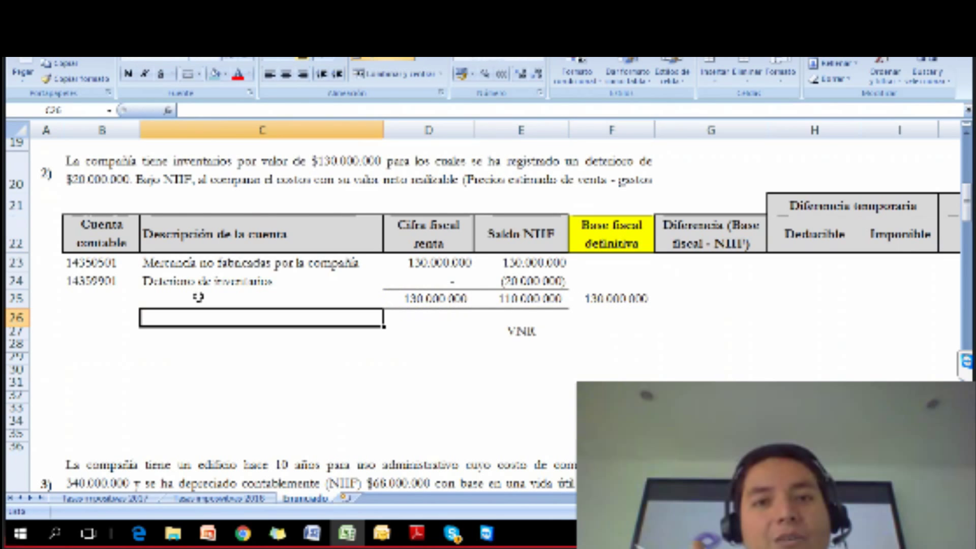
key("Down")
key("Up")
key("Right")
key("Up")
key("Up")
key("Up")
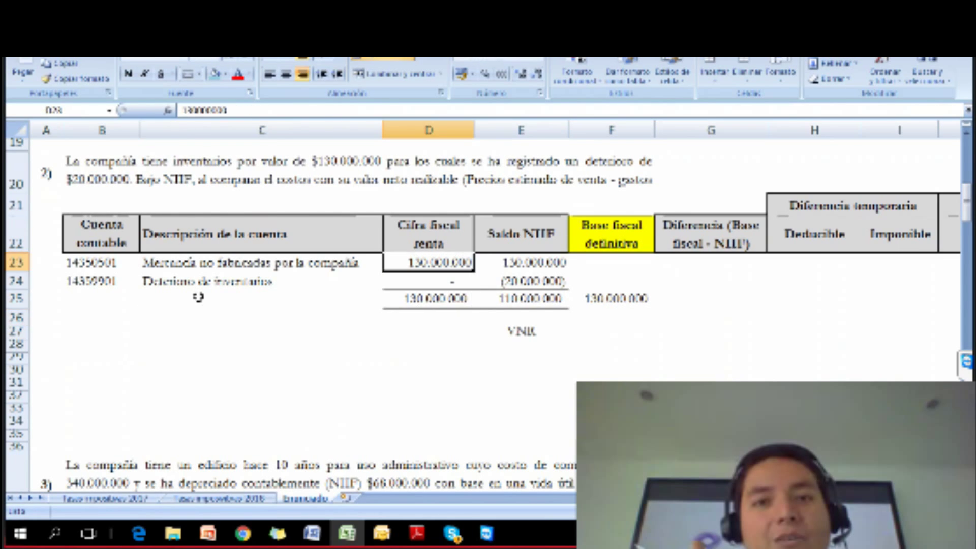
key("Down")
key("Down")
key("Down")
key("Up")
key("Up")
key("Up")
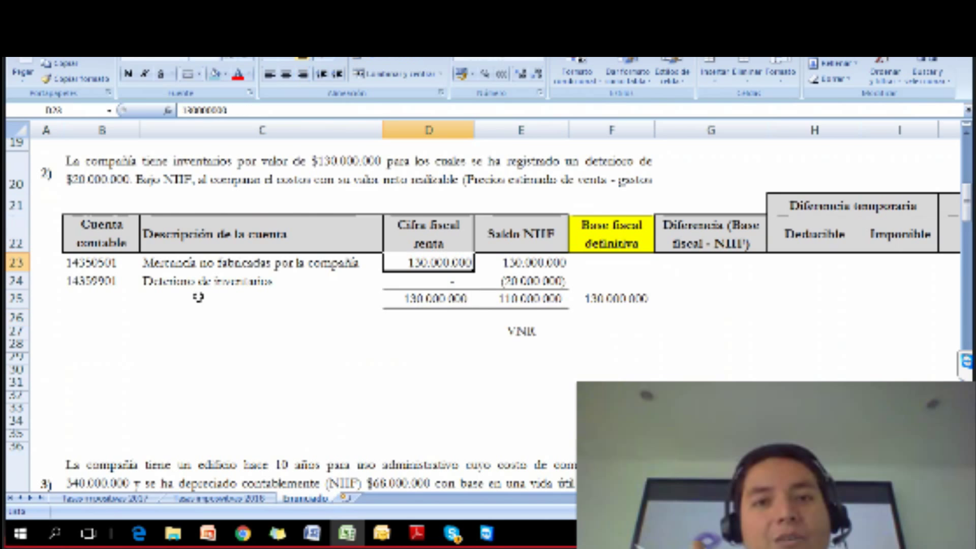
key("Down")
key("Down")
key("Down")
key("Down")
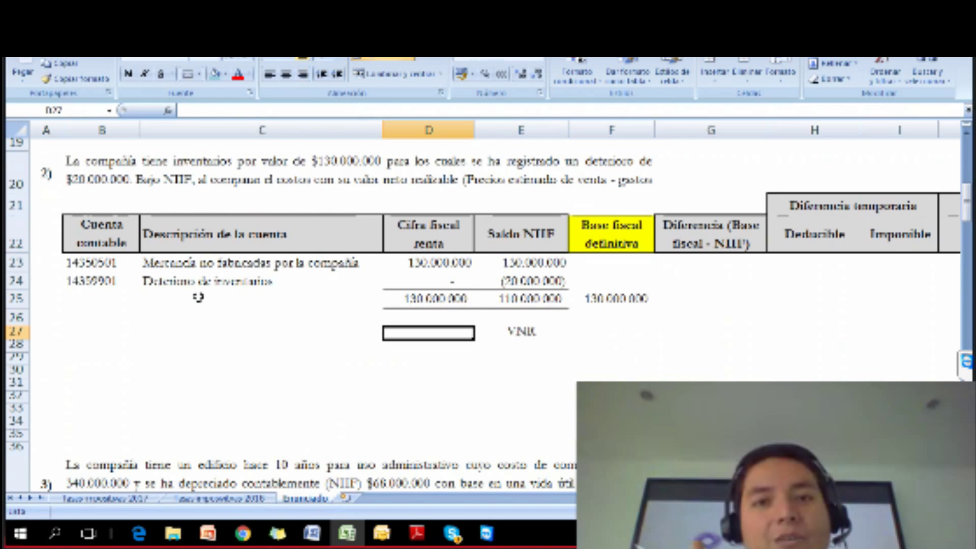
key("Up")
key("Up")
key("Up")
key("Up")
key("shift+Down")
key("shift+Down")
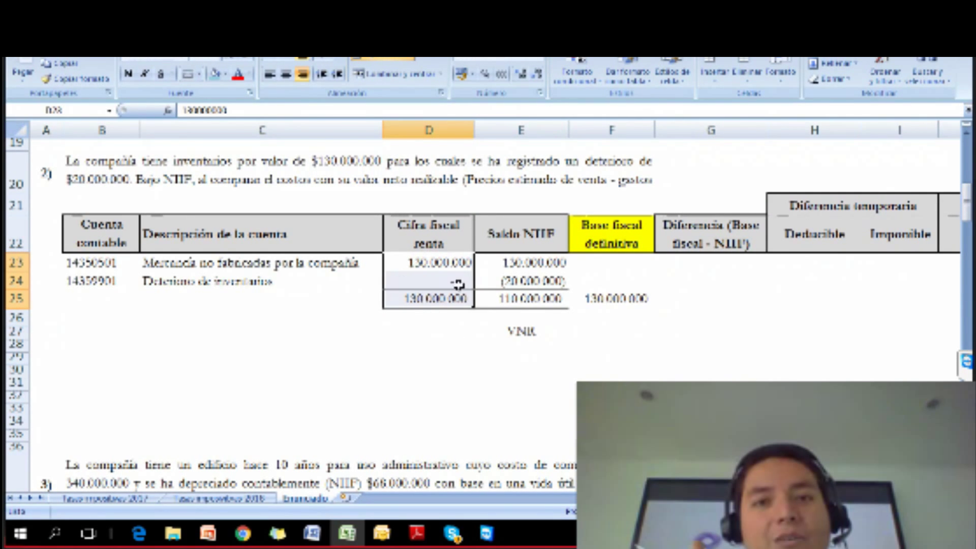
Calculate the second case's difference in G25 as Base fiscal definitiva minus Saldo NIIF, using the formula +F25-E25
left_click(704, 304)
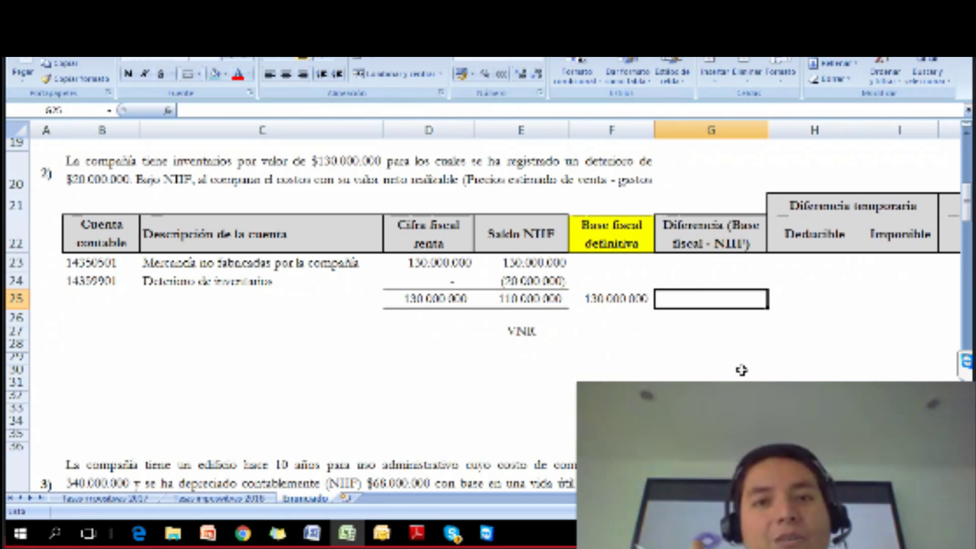
type("+")
key("Left")
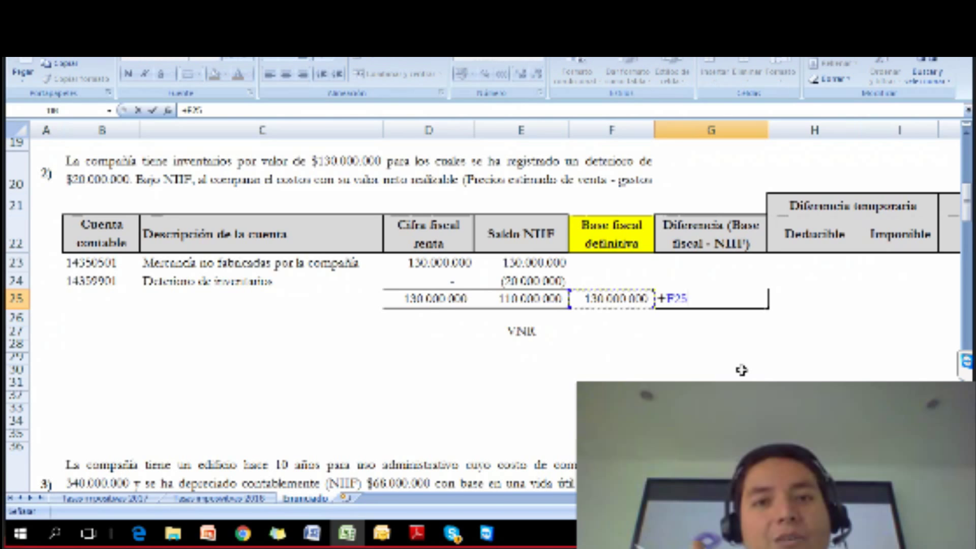
key("Right")
type("-F25")
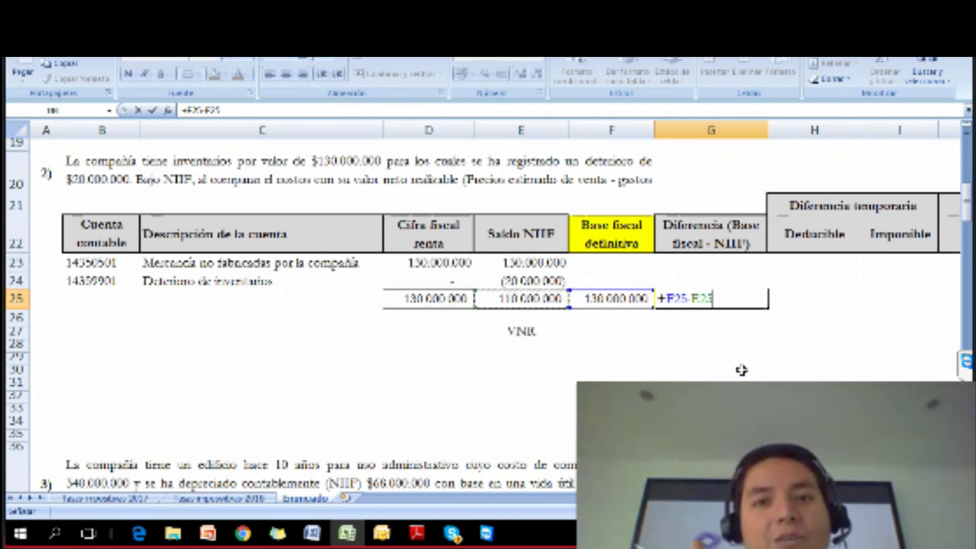
key("Return")
key("Up")
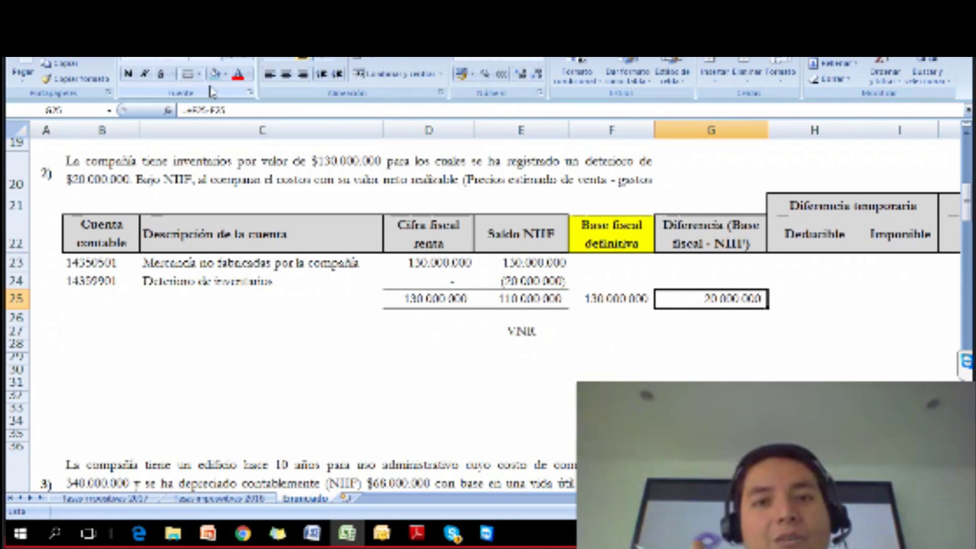
Highlight the second case's difference in G25 with a yellow fill
left_click(197, 75)
left_click(233, 169)
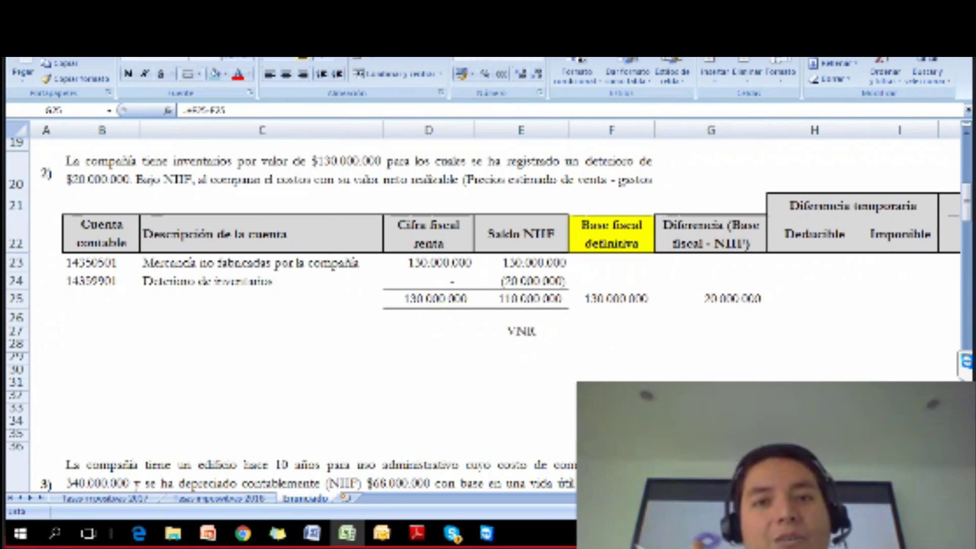
left_click(225, 77)
left_click(249, 185)
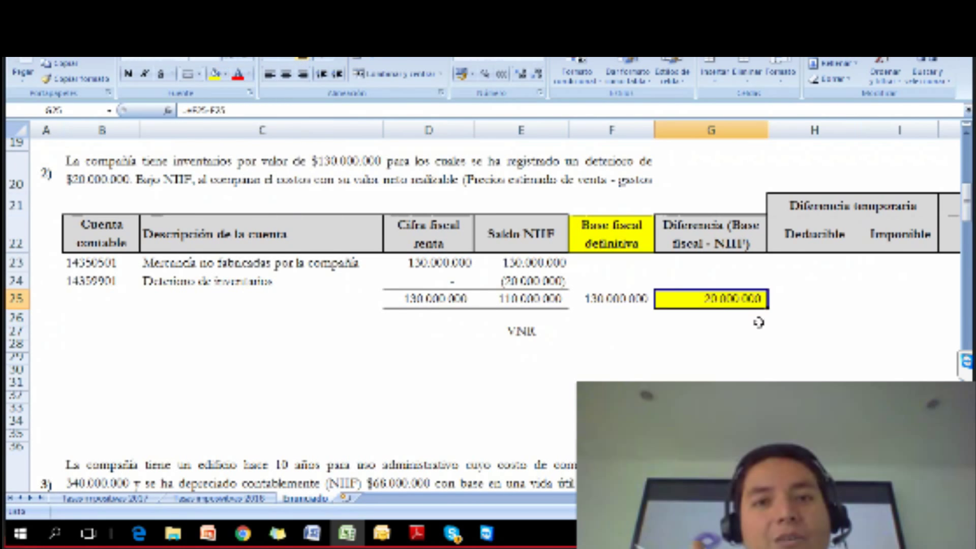
left_click(725, 314)
left_click(725, 283)
left_click(724, 303)
Carry the difference from G25 into the Deducible column in H25 with =G25 and fill the cell yellow
left_click(788, 296)
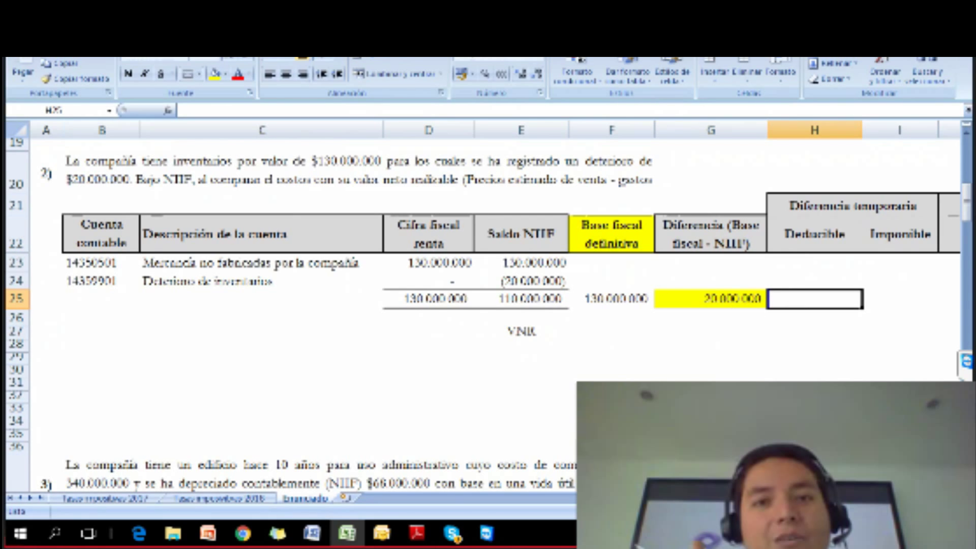
left_click(529, 281)
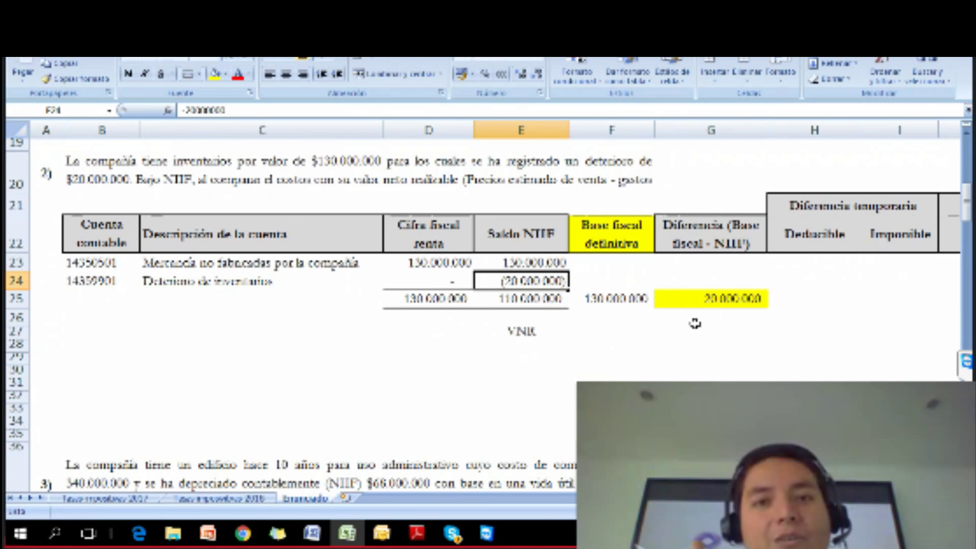
left_click(795, 300)
type("=")
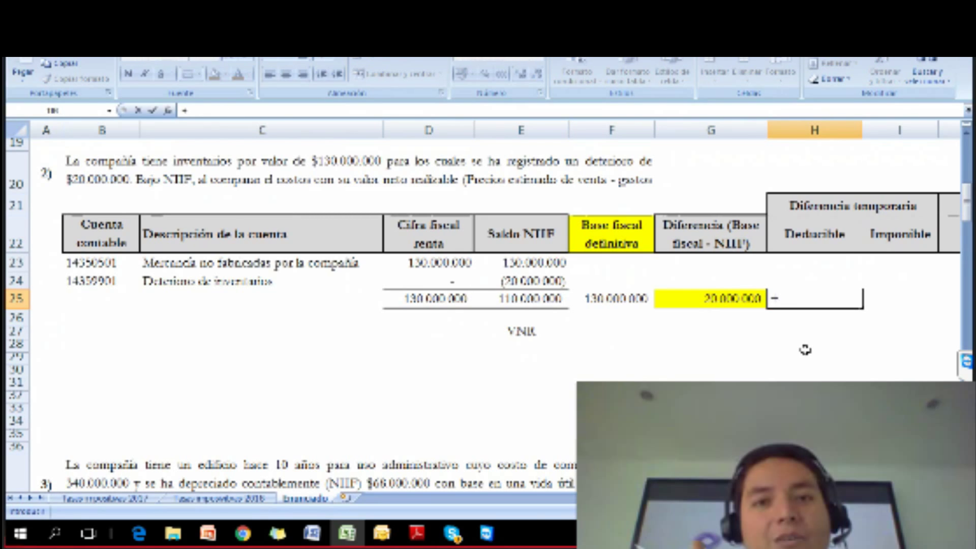
key("Left")
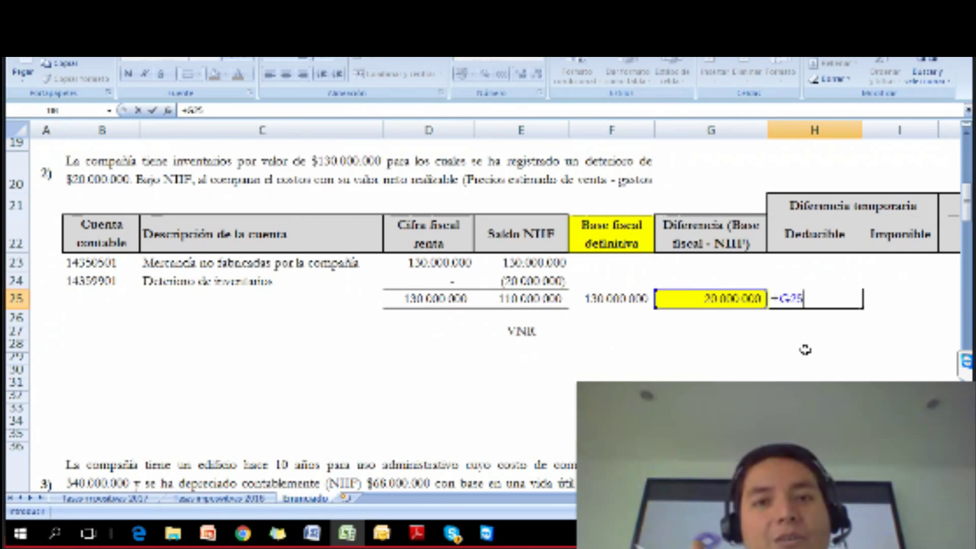
key("Return")
key("Up")
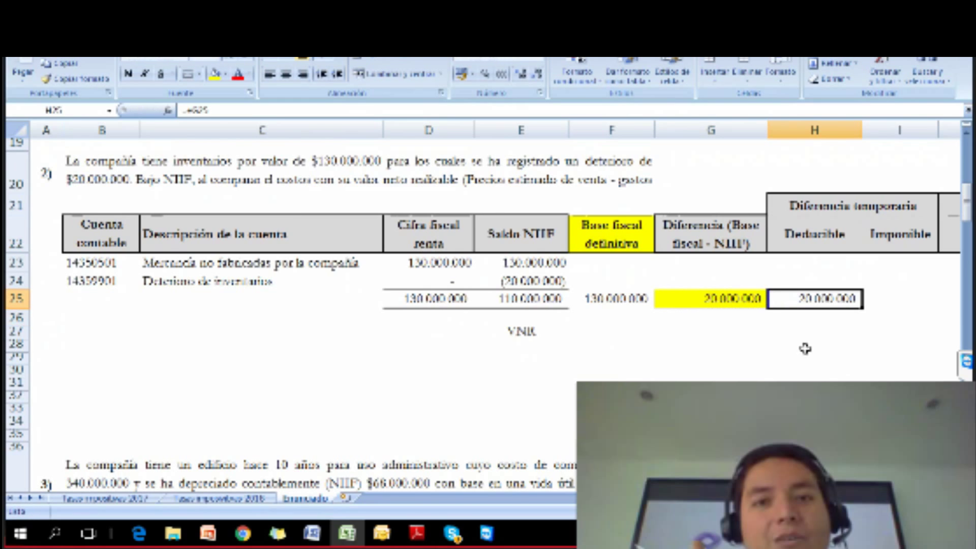
left_click(214, 74)
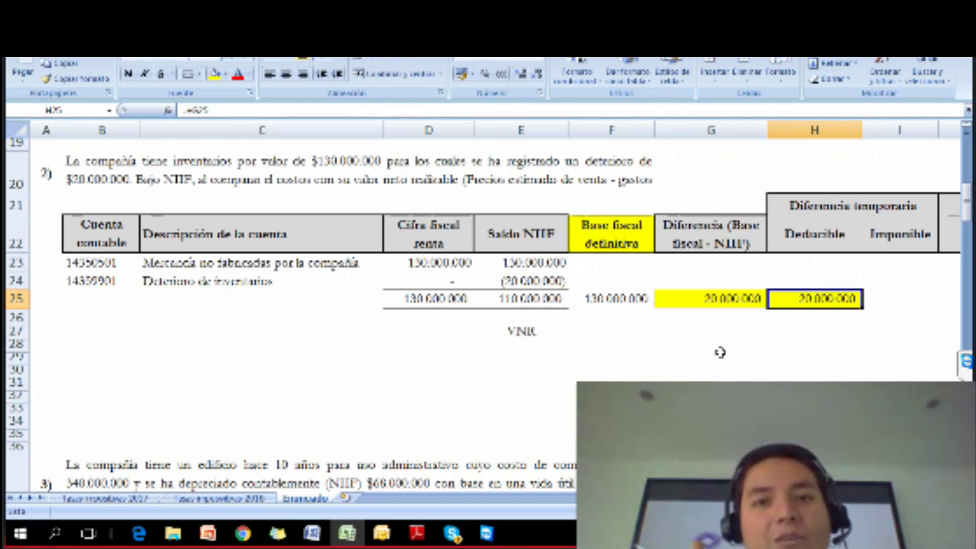
Copy the formatting of blank row 26 onto rows 27 to 32 with Format Painter
left_click(721, 335)
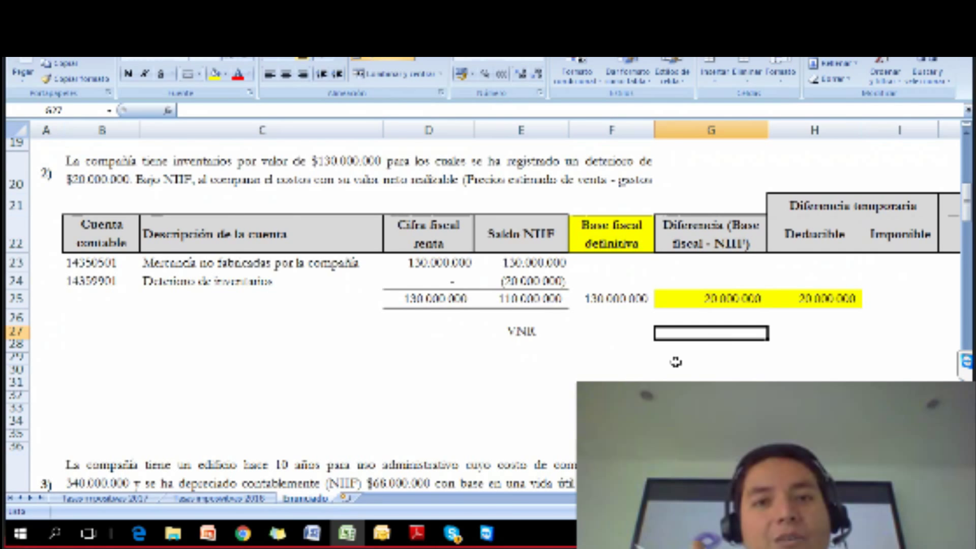
left_click(16, 320)
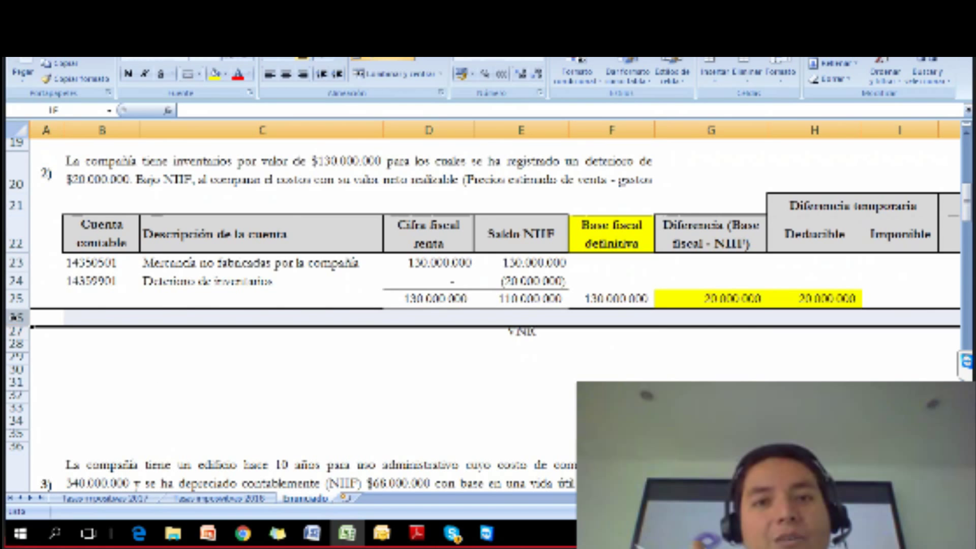
left_click(76, 79)
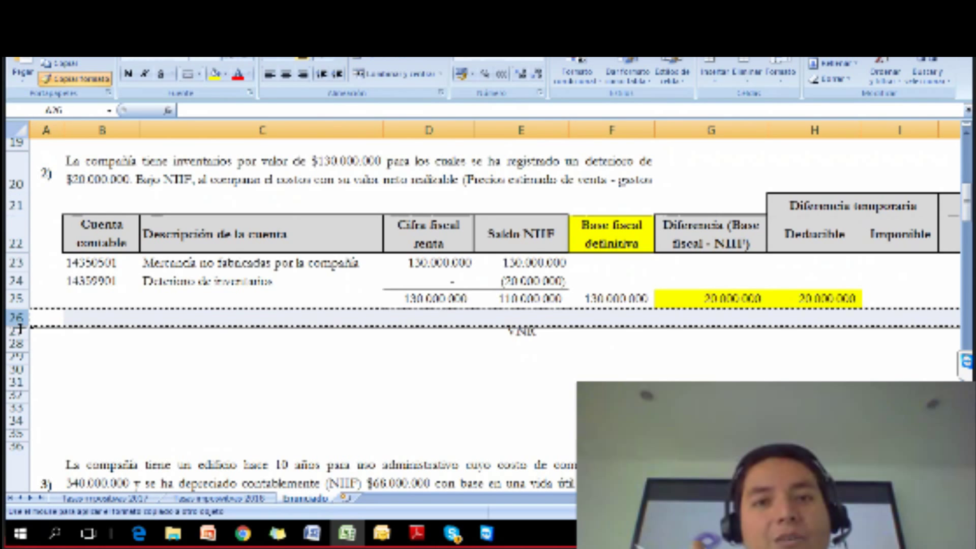
left_click_drag(18, 333, 20, 379)
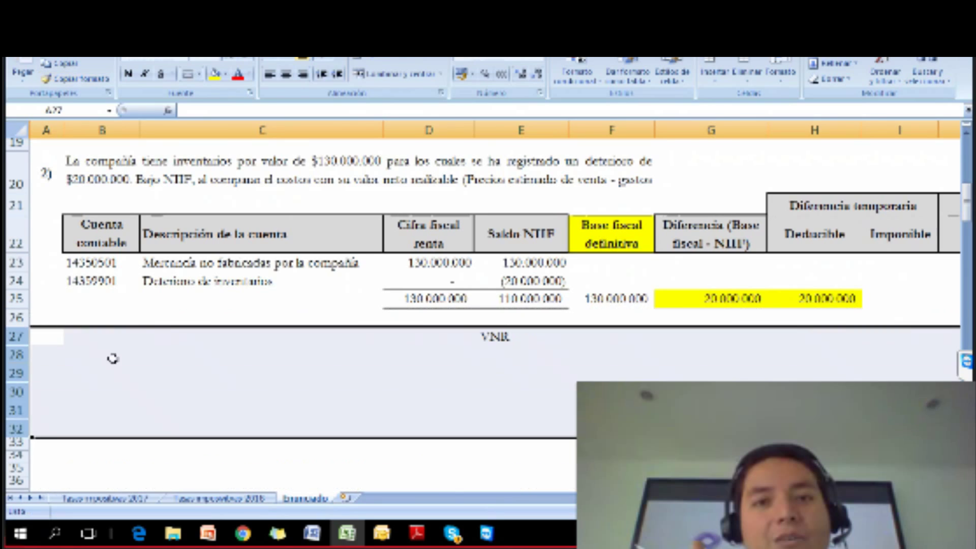
Enter the note "Activos y pasivos de naturaleza débito" in C29 below the second case
left_click(200, 354)
left_click(200, 370)
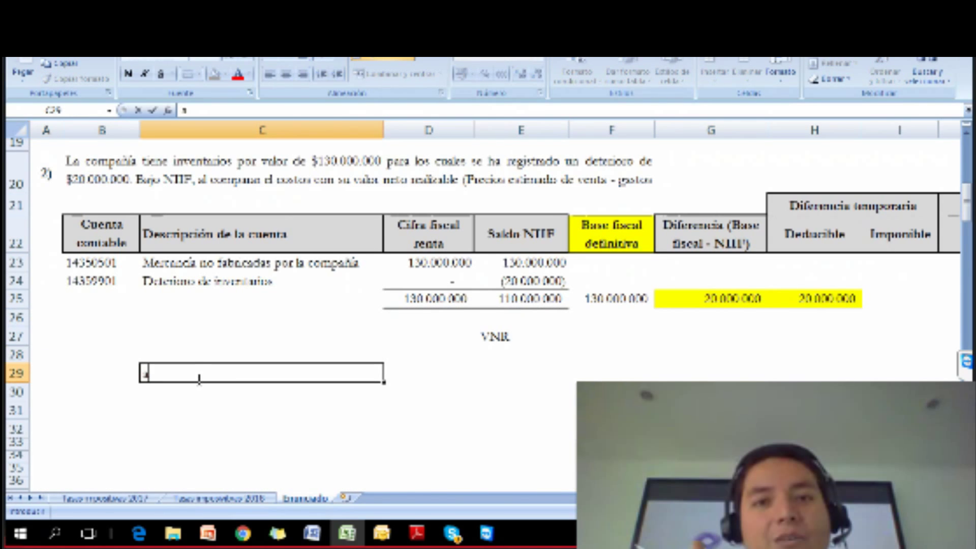
type("Actio")
key("BackSpace")
key("BackSpace")
key("BackSpace")
key("BackSpace")
key("BackSpace")
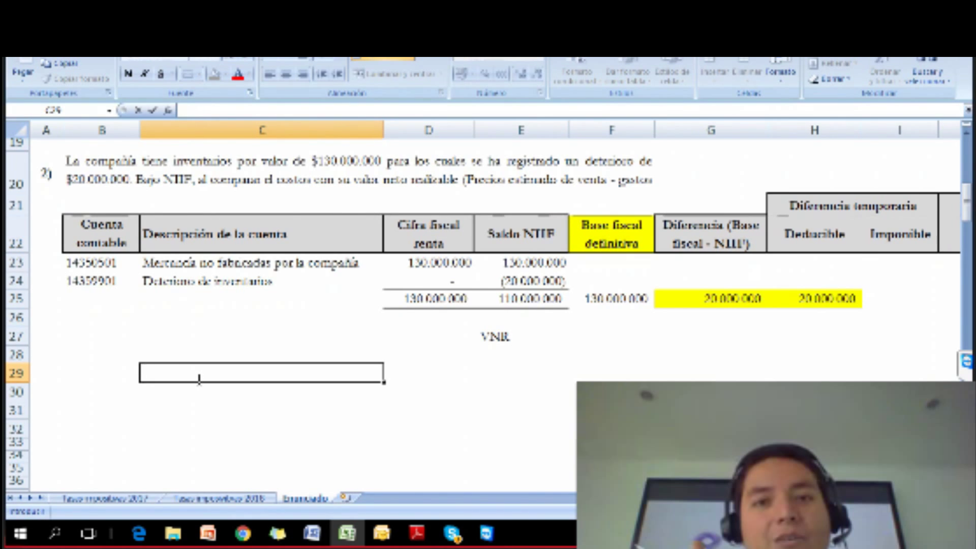
type("Activos y")
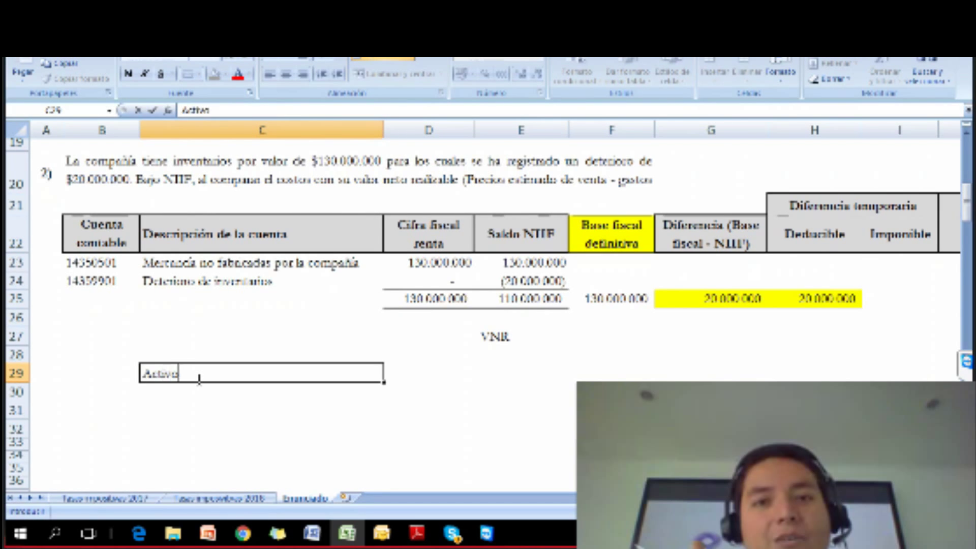
type(" pasivos")
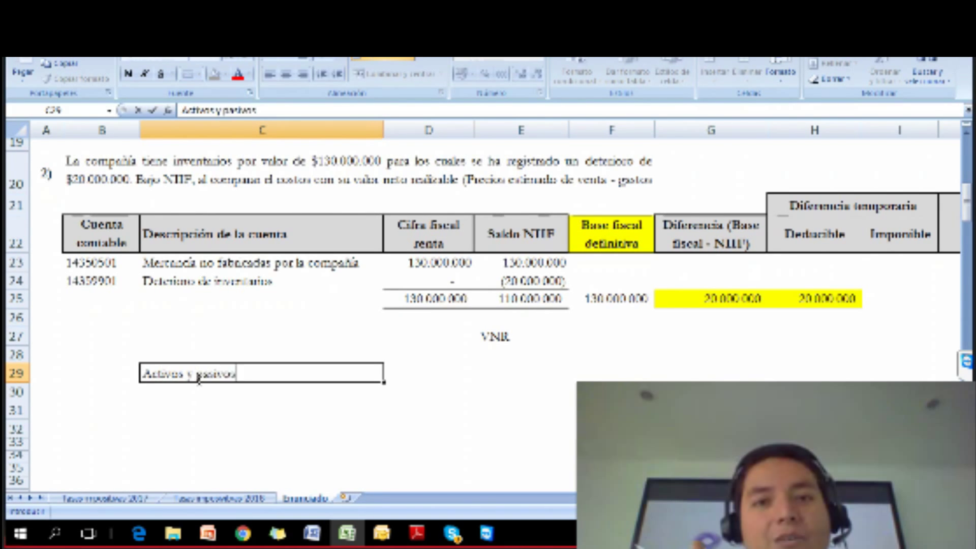
type(" de natura")
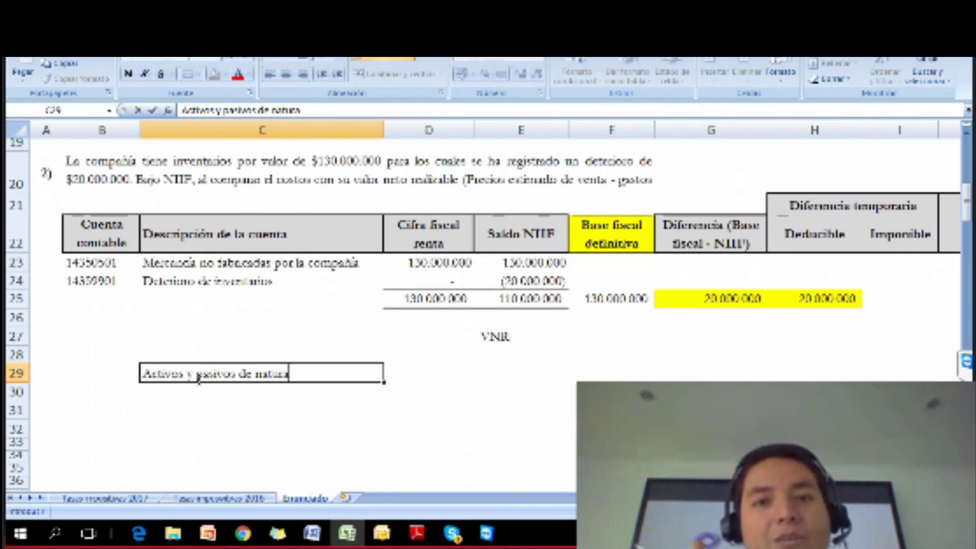
type("leza débito")
key("Return")
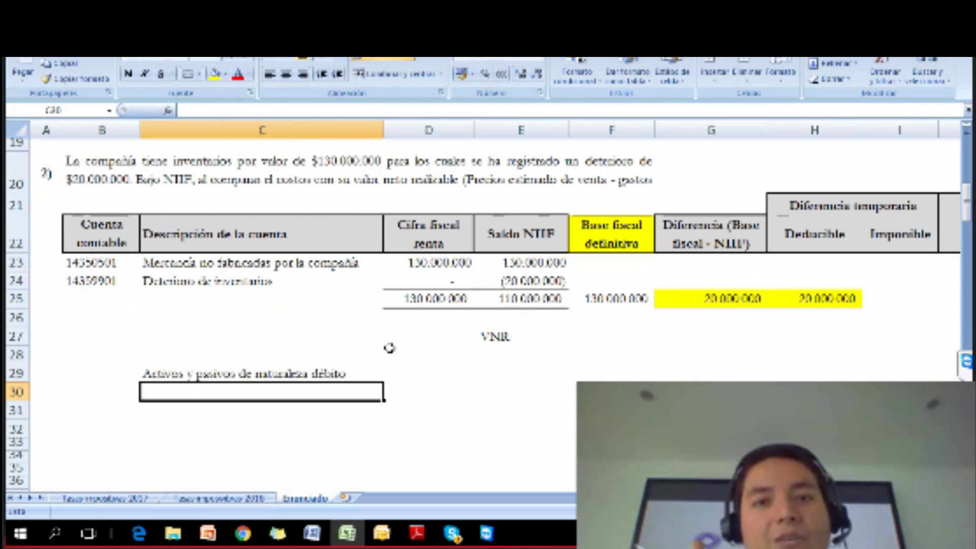
Enter "Signo positivo" in D29 beside the note on debit-nature assets and liabilities
scroll(390, 351, "down", 1)
scroll(390, 352, "down", 1)
left_click(422, 222)
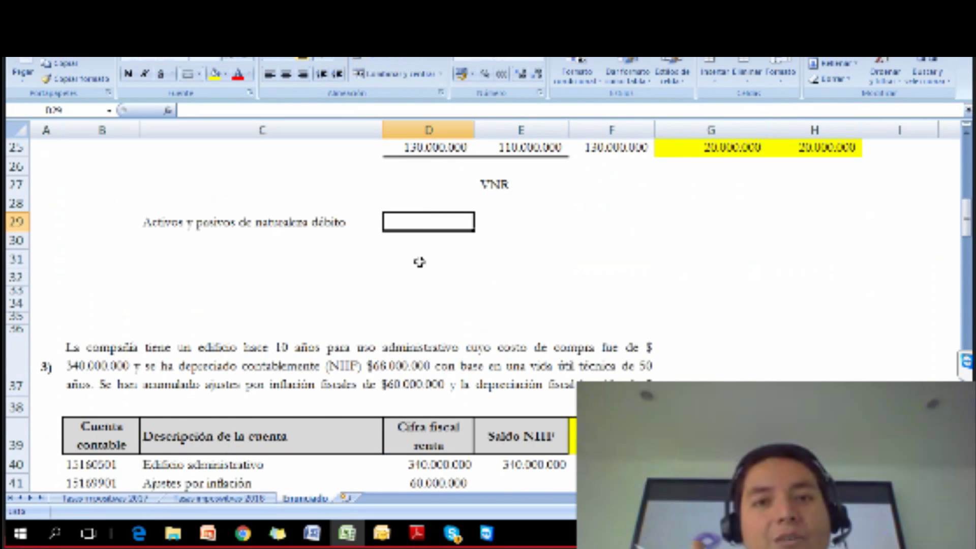
type("=")
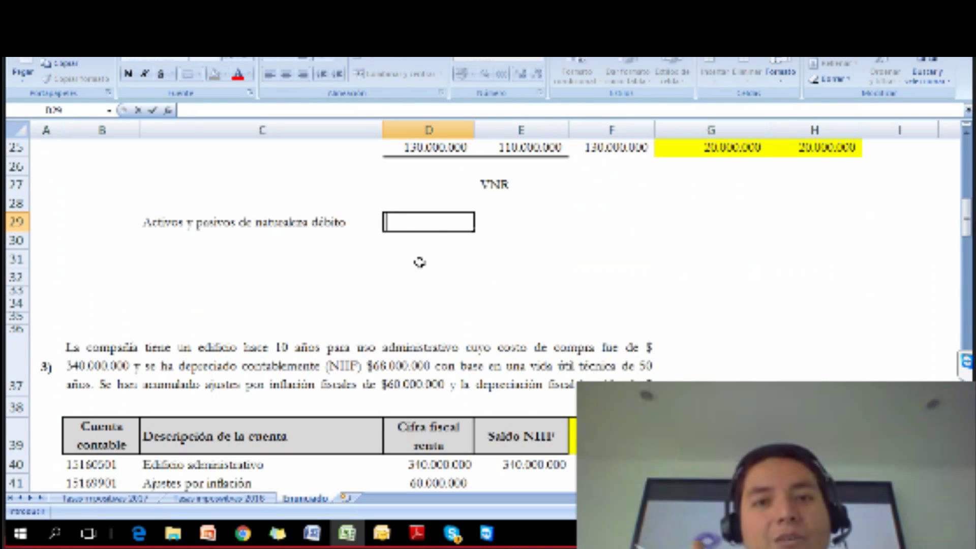
type("Signo p")
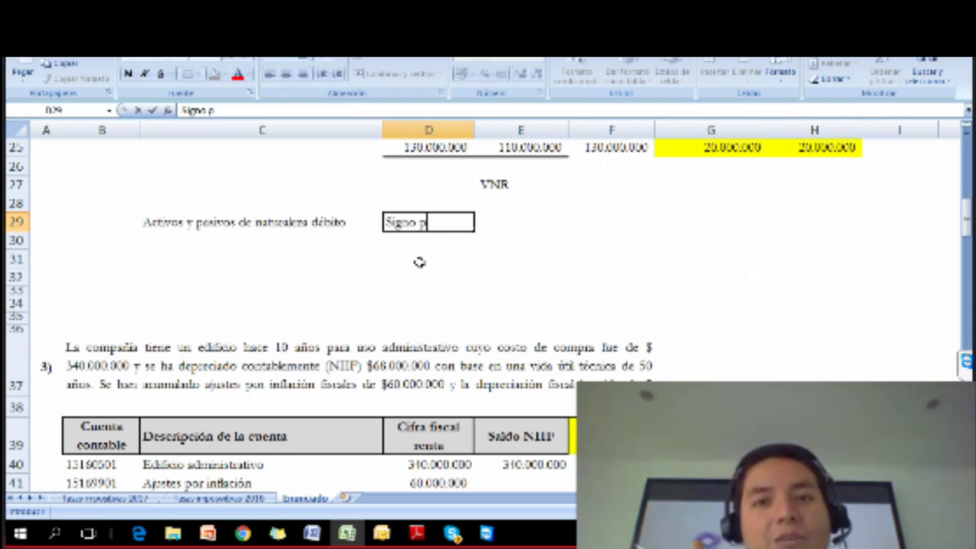
type("ositivo")
key("Return")
key("Left")
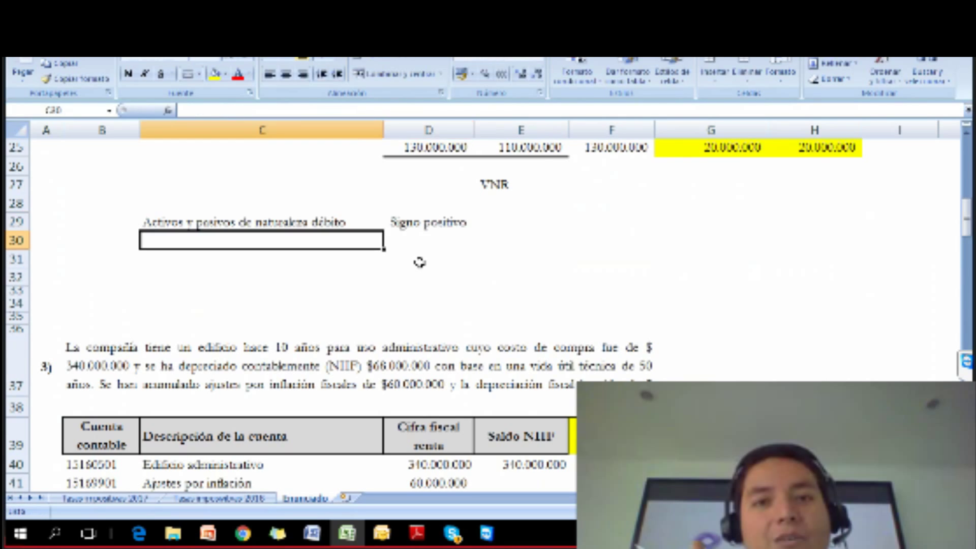
Copy the debit-nature note from C29 to C30 and change it to "Activos y pasivos de naturaleza crédito"
key("Up")
key("ctrl+c")
key("Down")
key("Return")
key("F2")
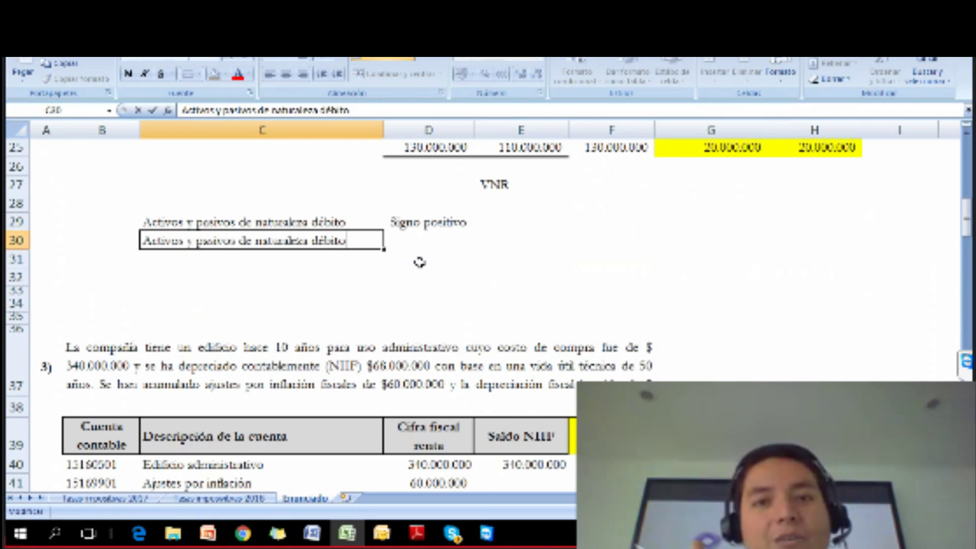
key("BackSpace")
key("BackSpace")
key("BackSpace")
key("BackSpace")
key("BackSpace")
type("cr")
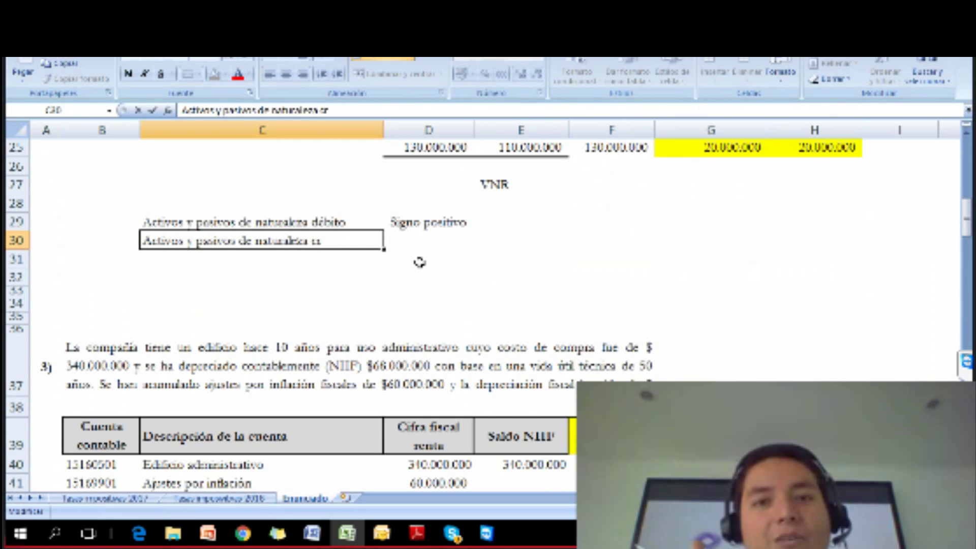
type("édito")
key("Return")
Enter "Signo negativo" in D30 beside the note on credit-nature assets and liabilities
key("Up")
key("Right")
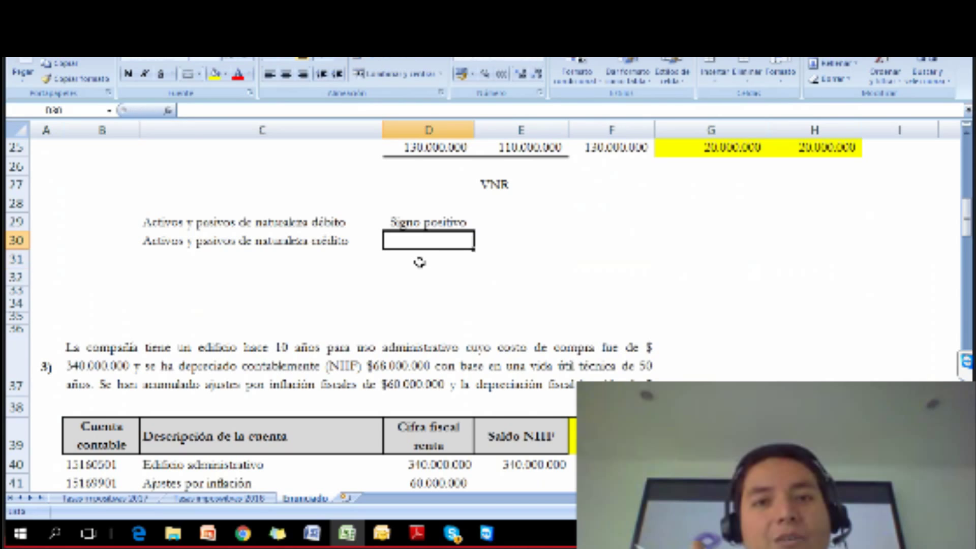
type("Sei")
key("BackSpace")
key("BackSpace")
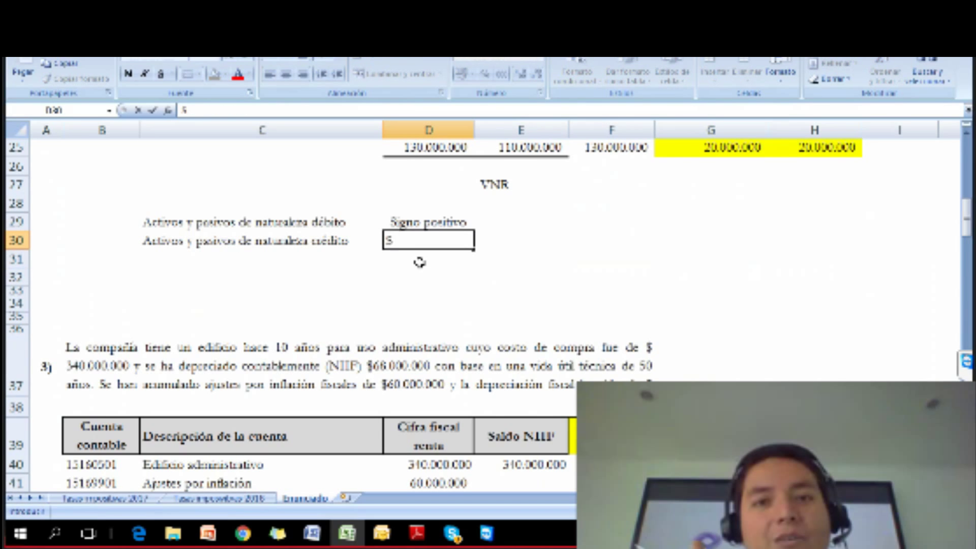
type("igno neg")
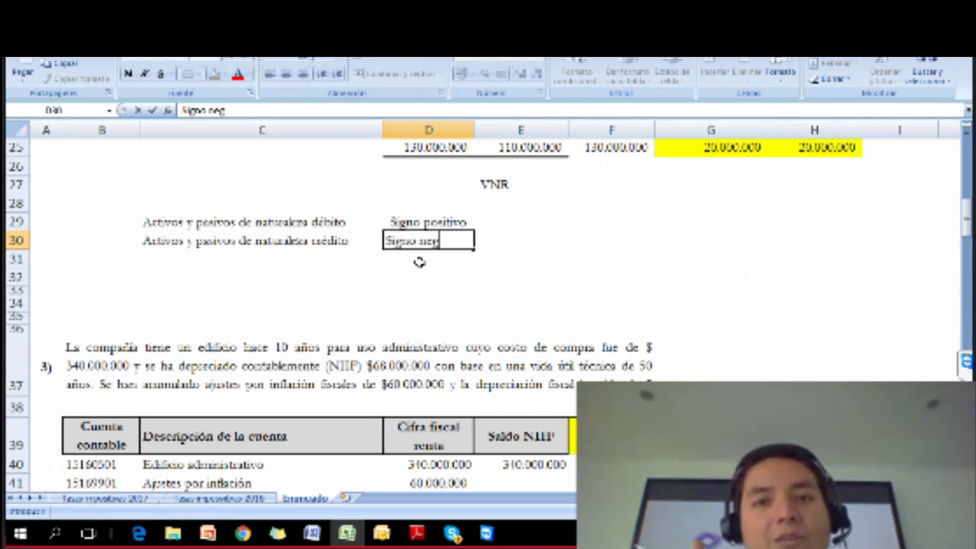
type("ativo")
key("Return")
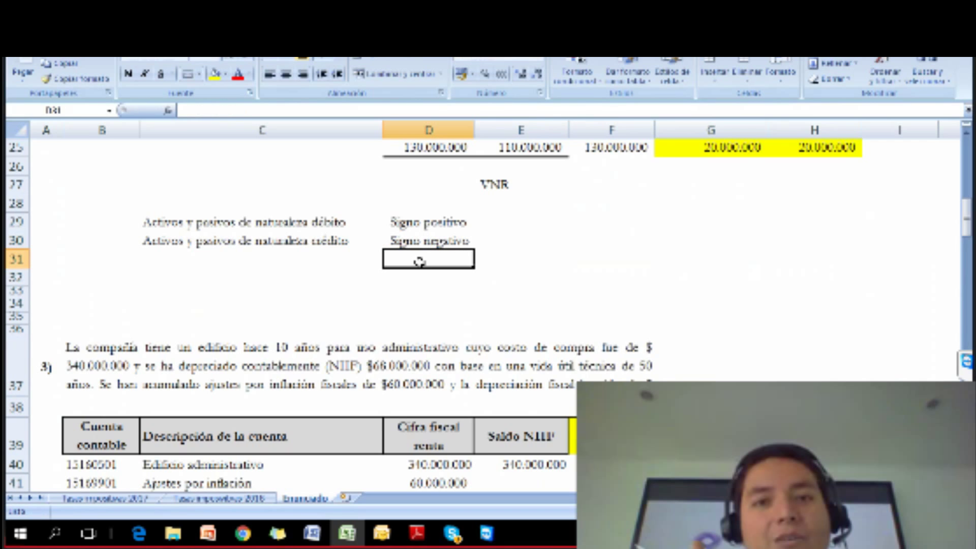
Examine the signs of the merchandise and inventory impairment amounts in rows 23 and 24 of the second case
scroll(490, 277, "up", 1)
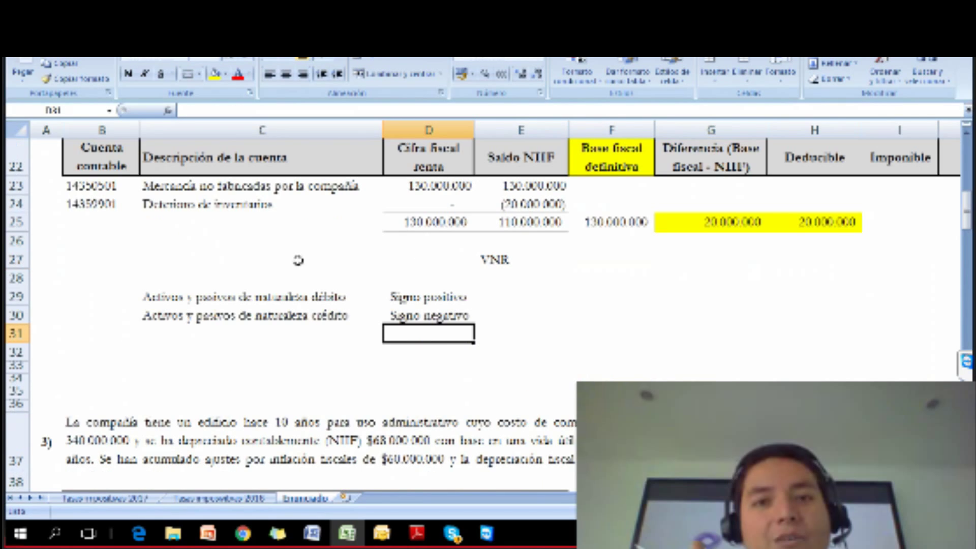
left_click(405, 189)
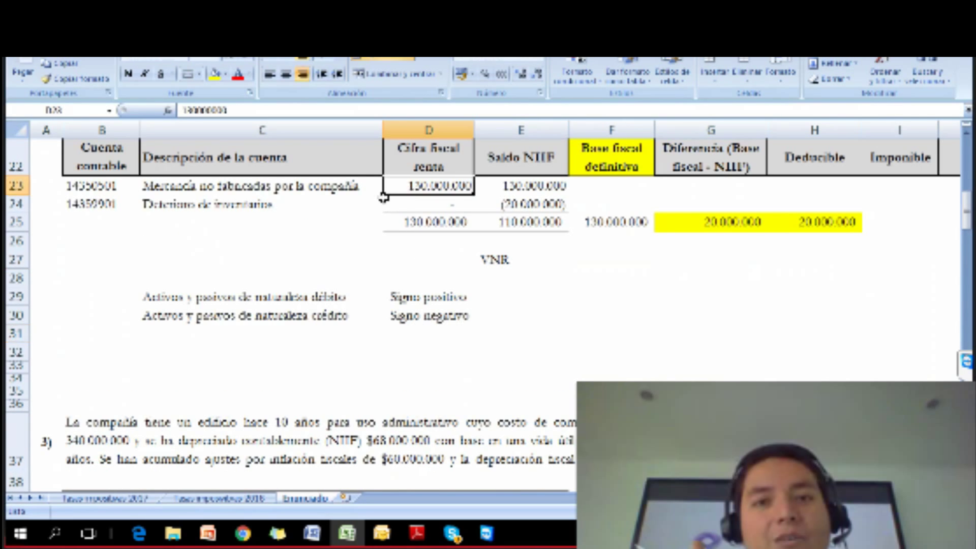
left_click_drag(98, 183, 497, 195)
left_click(445, 204)
left_click(447, 185)
left_click(513, 187)
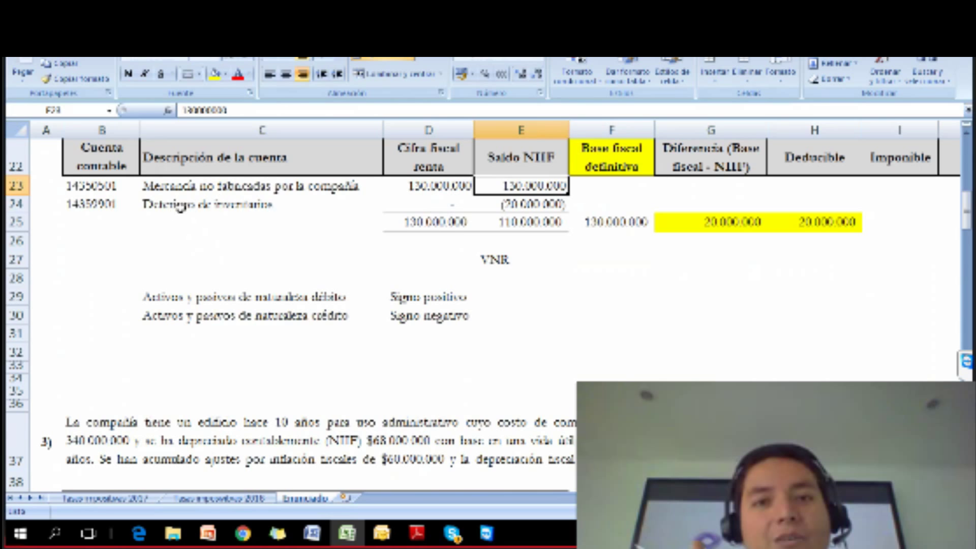
left_click(177, 208)
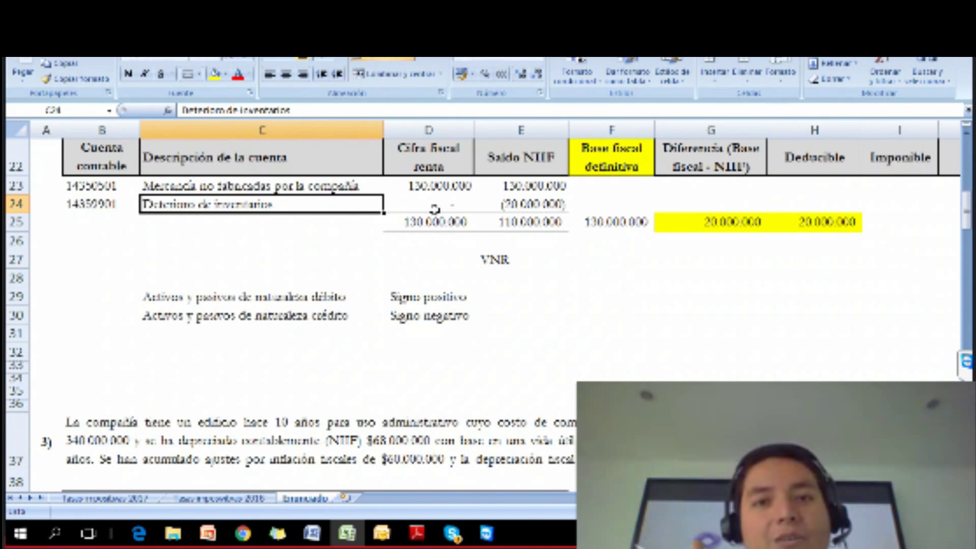
left_click(510, 204)
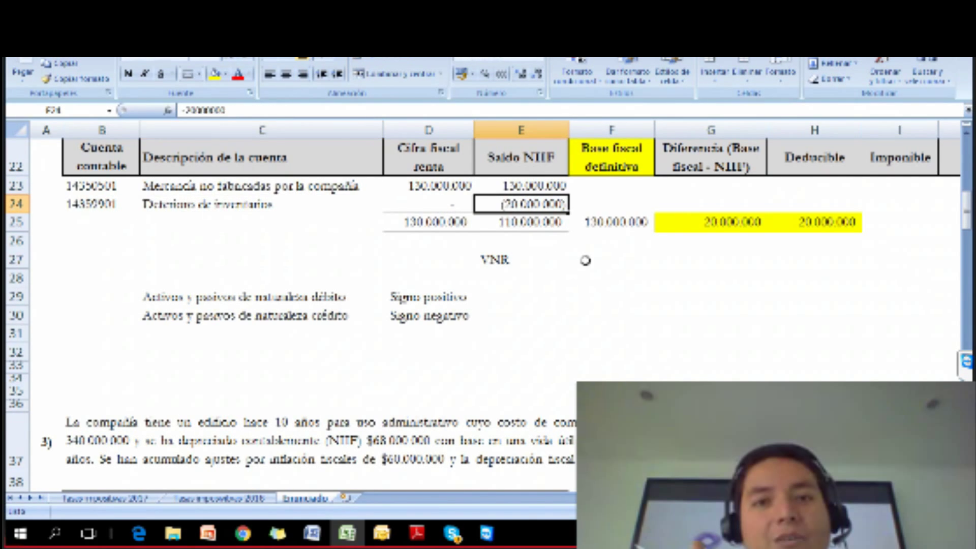
left_click(588, 264)
left_click(613, 234)
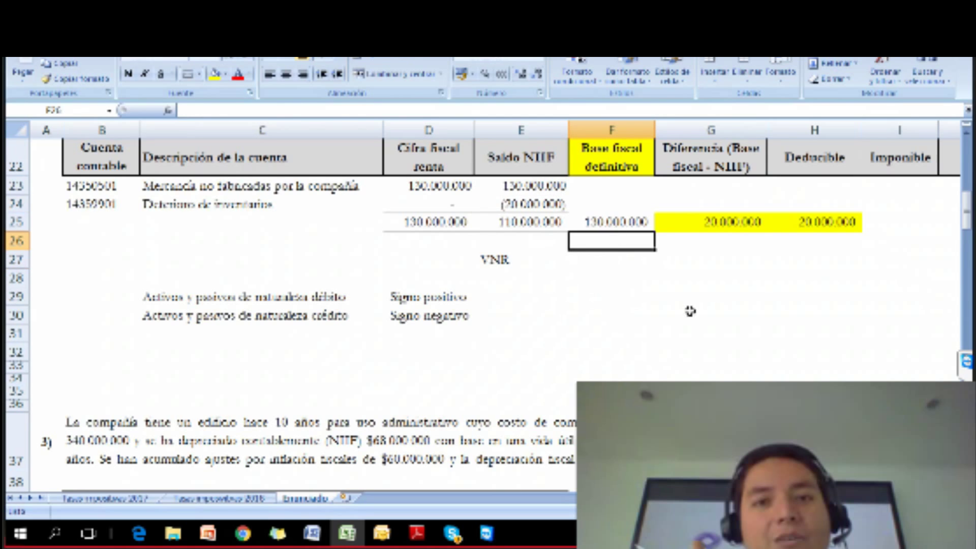
Inspect the definitive tax base in F25 and the difference formula in G25
left_click(632, 211)
left_click(634, 225)
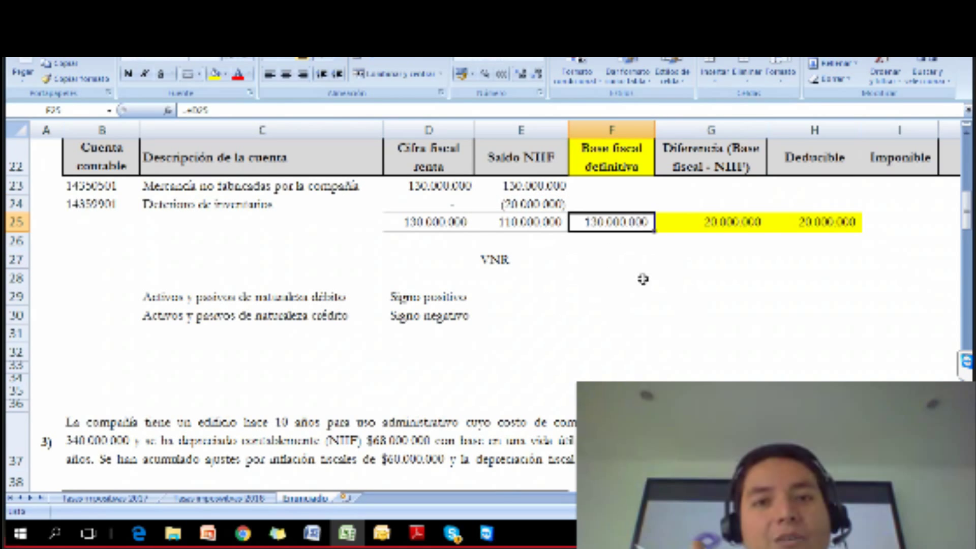
left_click(735, 224)
double_click(735, 224)
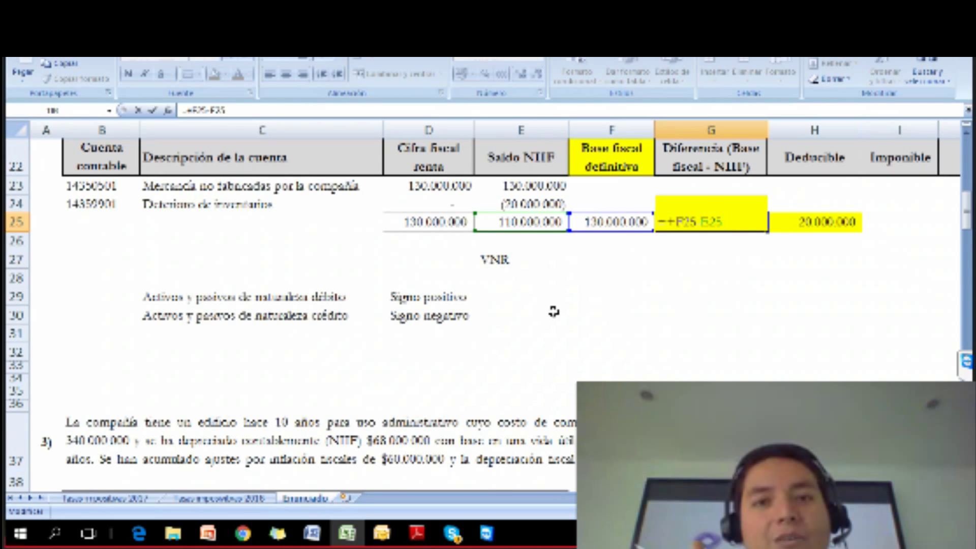
key("ctrl+Return")
key("Down")
key("Down")
key("Down")
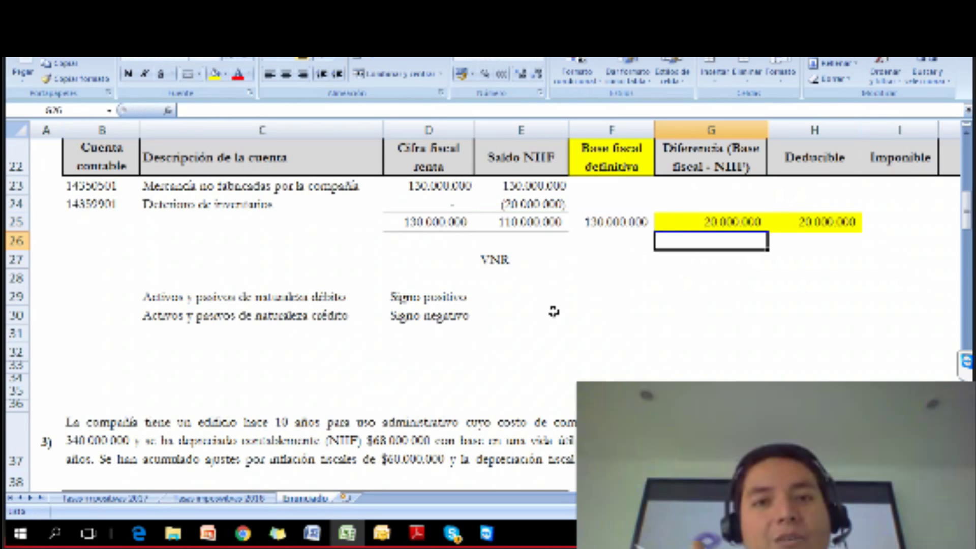
key("Up")
key("Up")
key("Up")
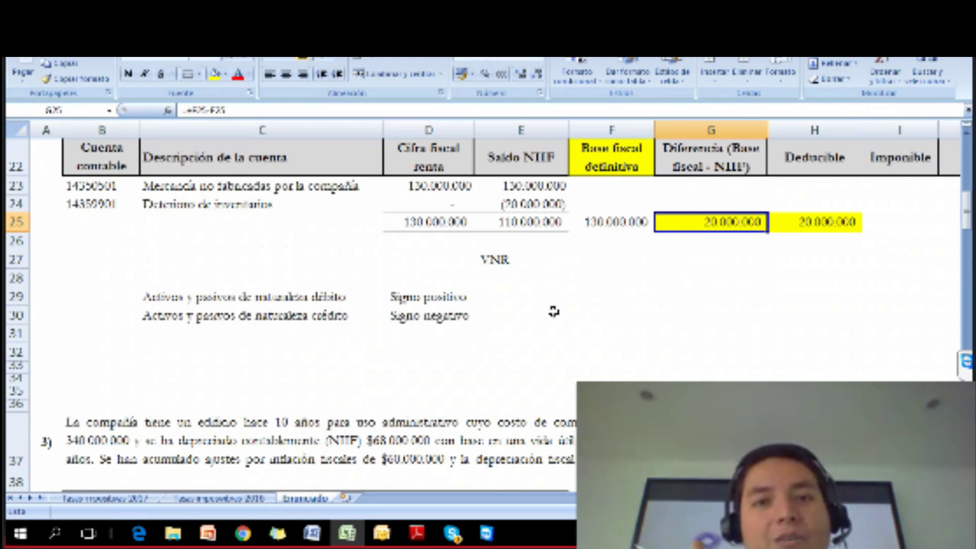
Enter the note "Base fisca - saldo NIIF" in C31 below the credit-nature note
key("Down")
key("Down")
key("Down")
key("Left")
key("Left")
key("Left")
key("Down")
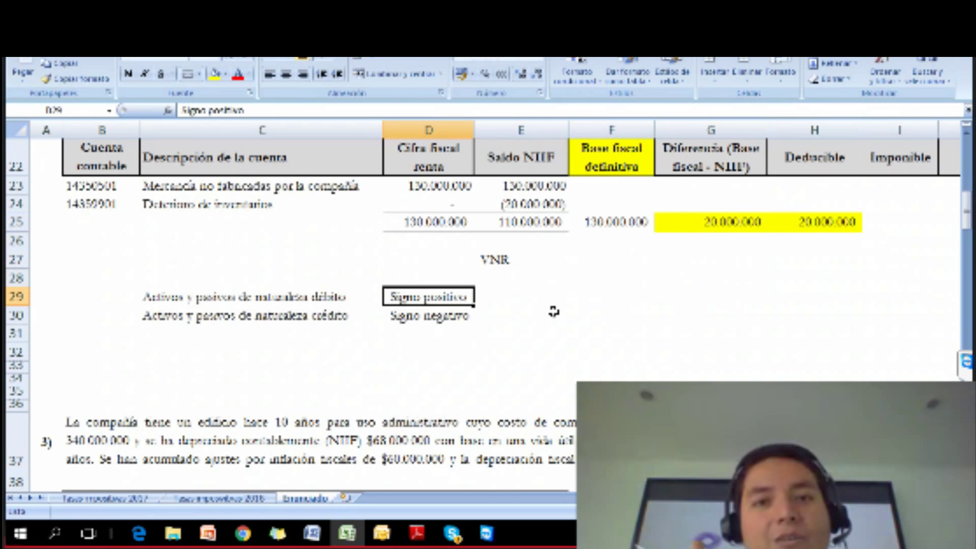
key("Left")
key("Down")
key("Down")
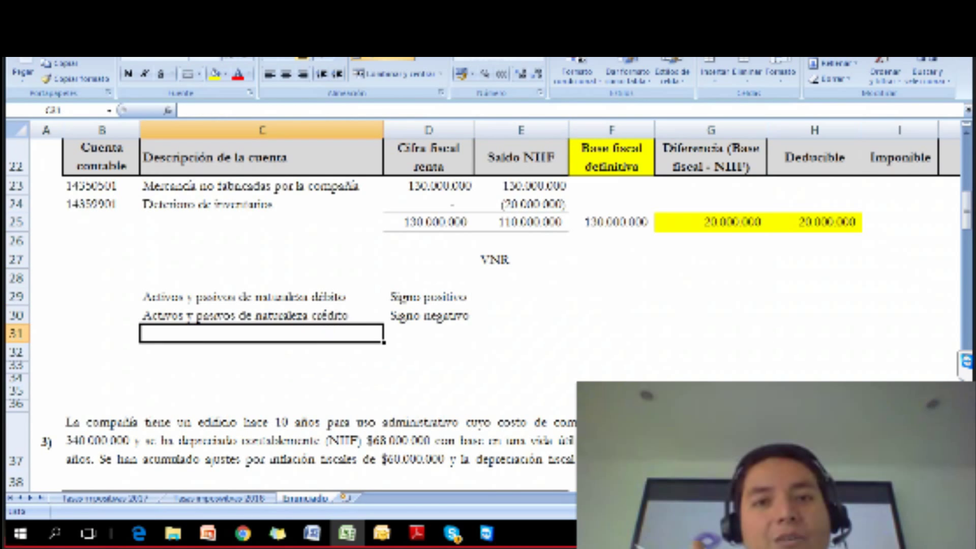
scroll(488, 316, "down", 1)
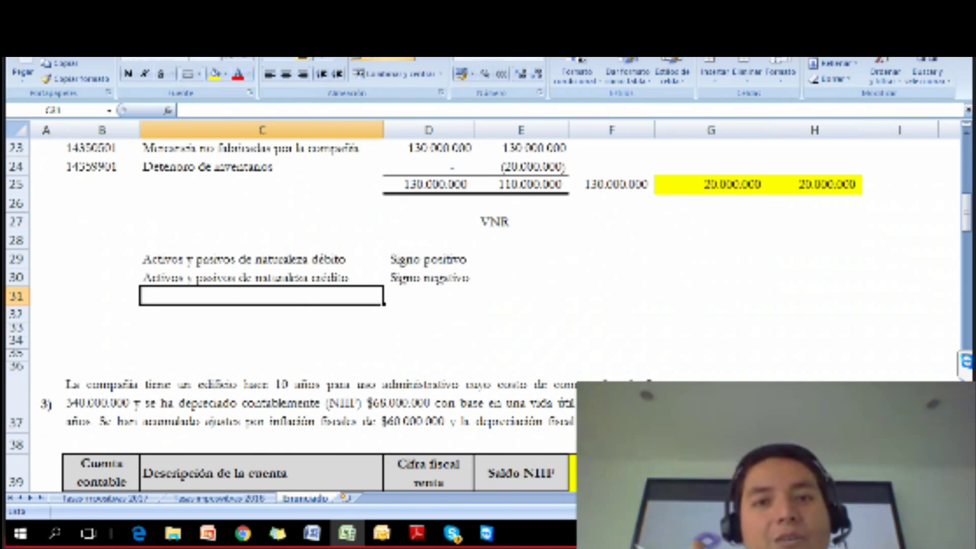
type("Base")
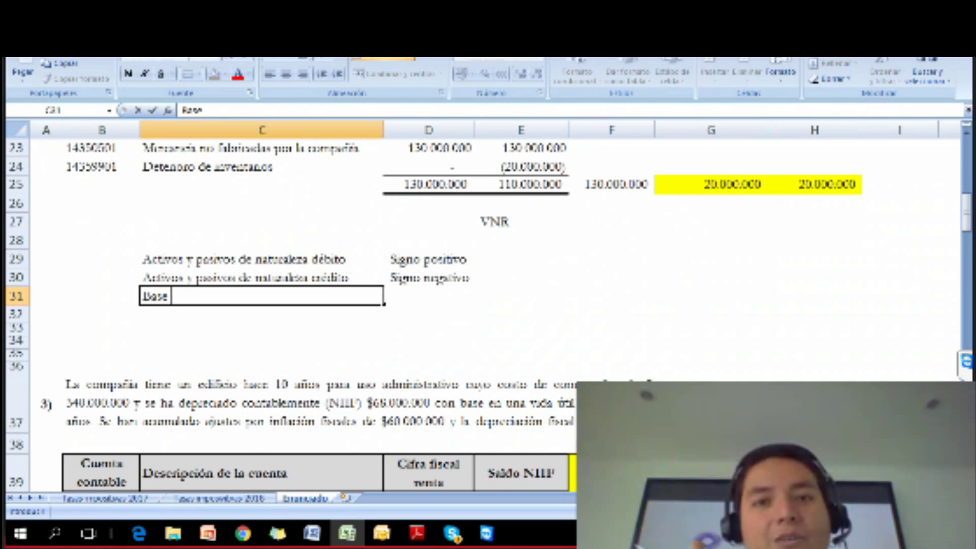
type(" fisca - sal")
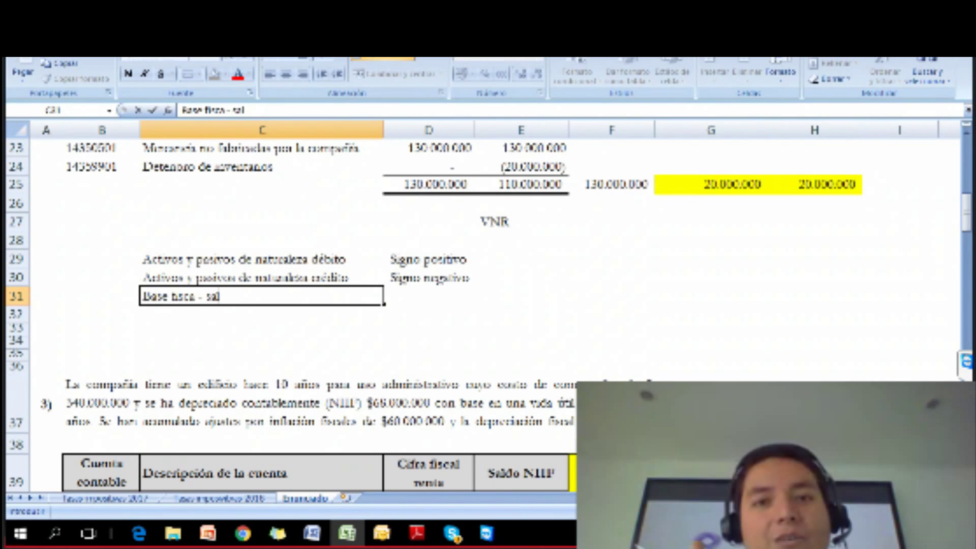
type("do NIIF")
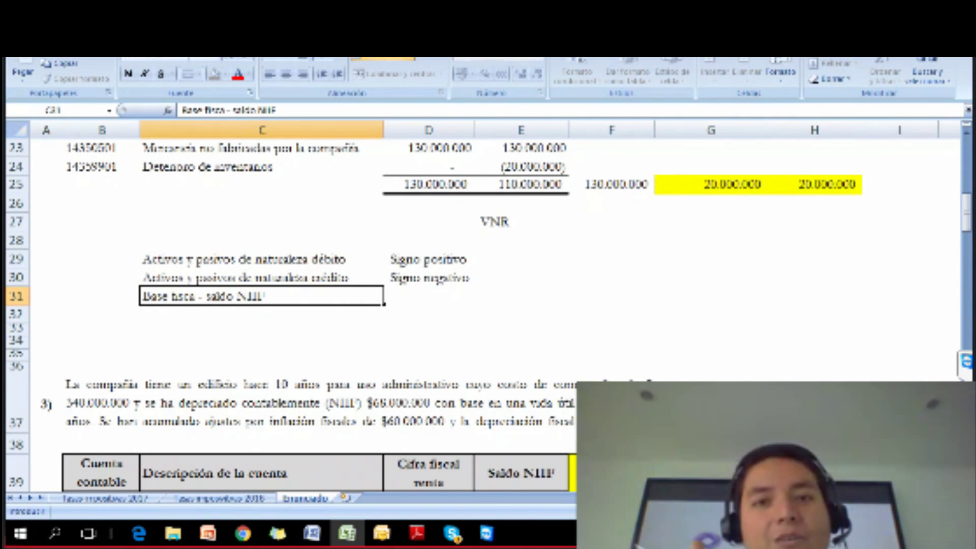
key("Return")
Enter "Positivo" in D31 as the sign for the tax base minus NIIF balance note
key("Right")
left_click(428, 296)
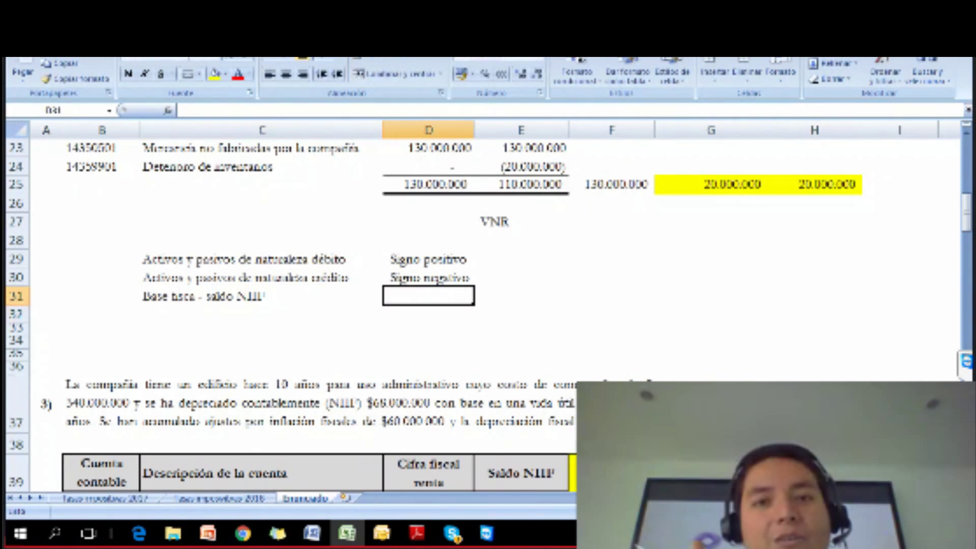
type("Pos")
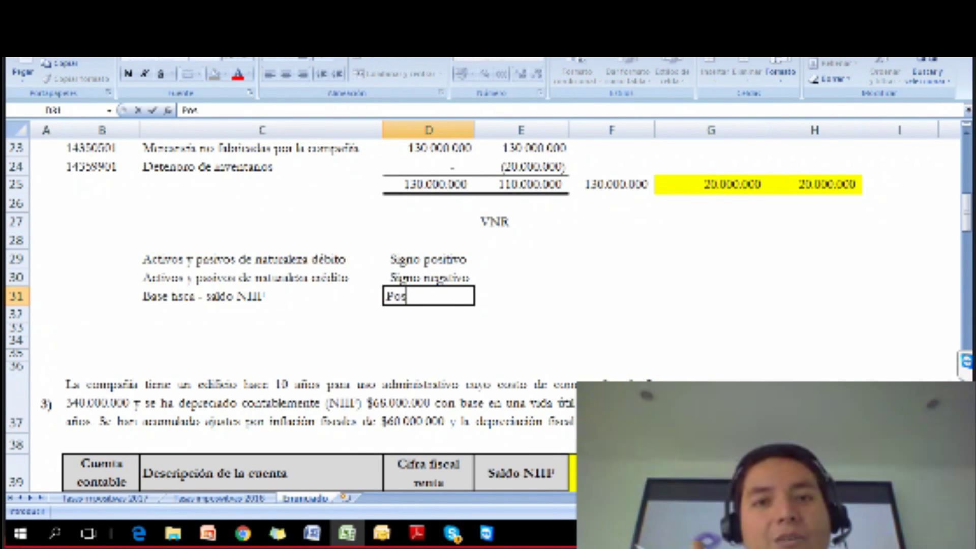
type("itivo")
key("Return")
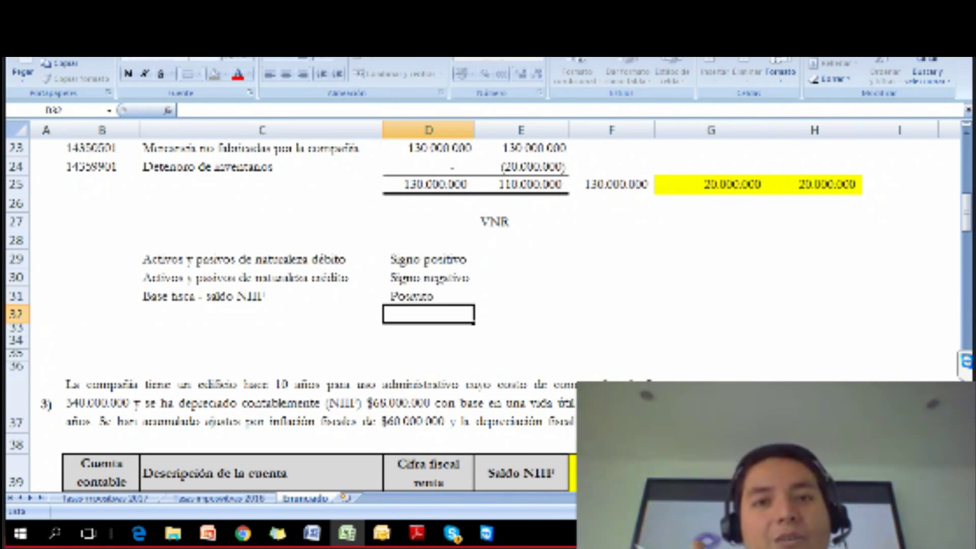
Enter "Diferencia temporaria deducible" in E31 beside the positive sign
left_click(521, 296)
type("1")
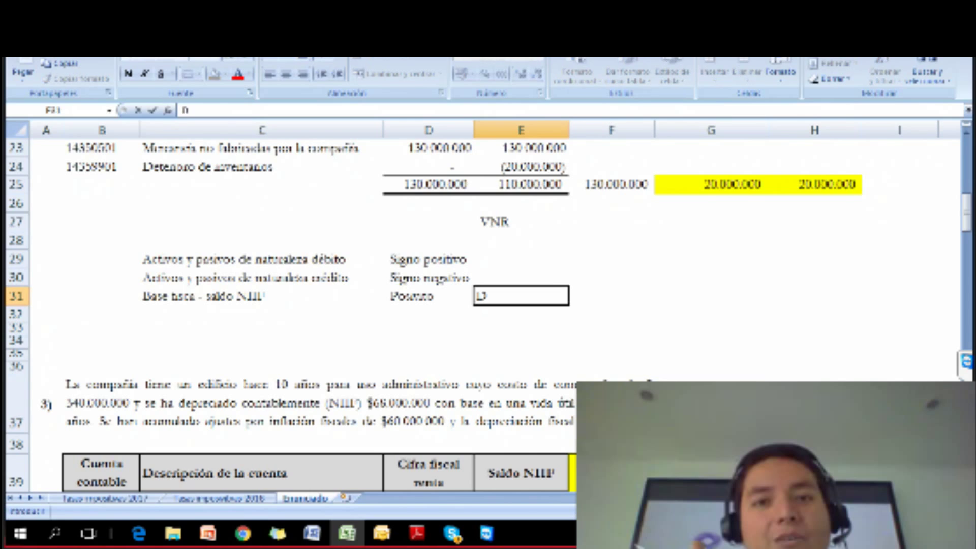
type("iferencia tempor")
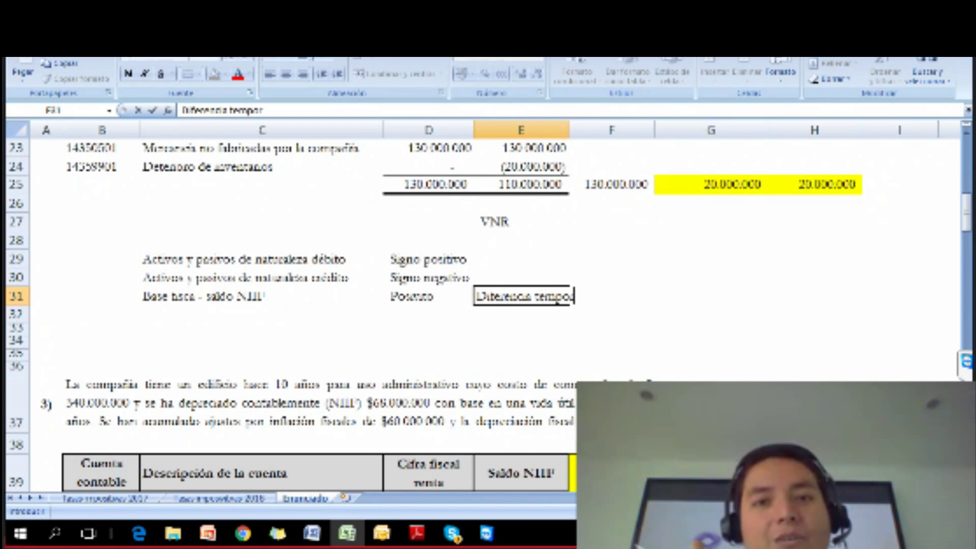
type("aria dedu")
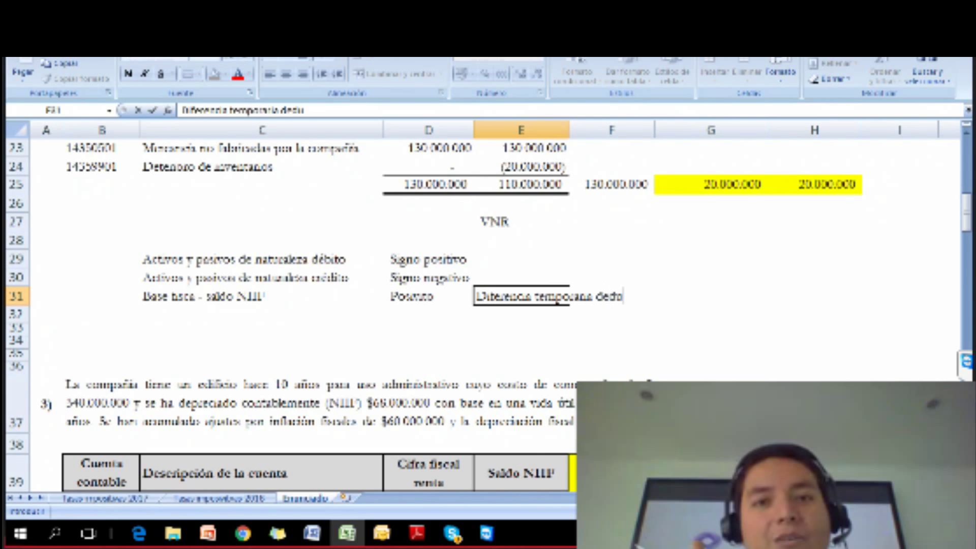
type("cible")
key("Tab")
Enter "Impuesto diferido Activo" in G31 beside the deductible temporary difference note
key("Tab")
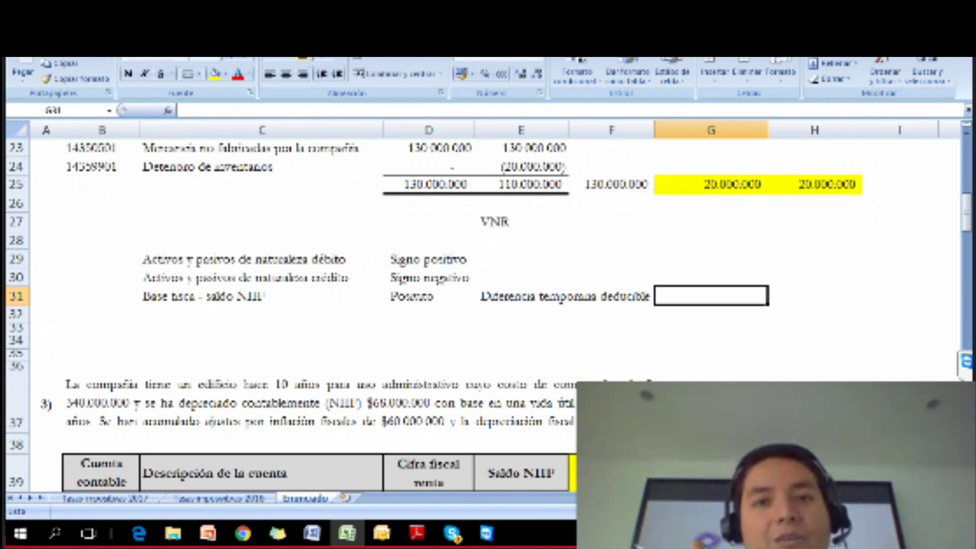
type("Ac")
key("BackSpace")
key("BackSpace")
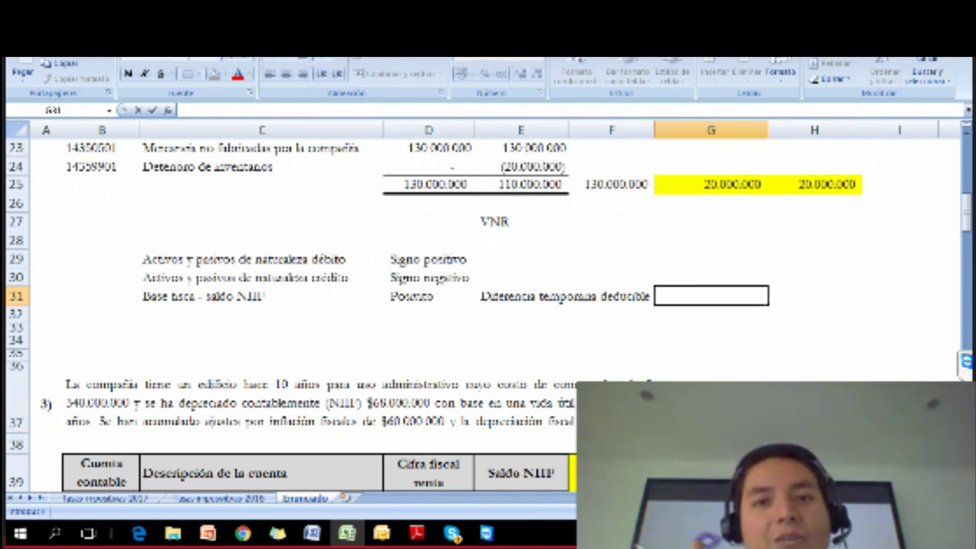
type("Impuesto diferi")
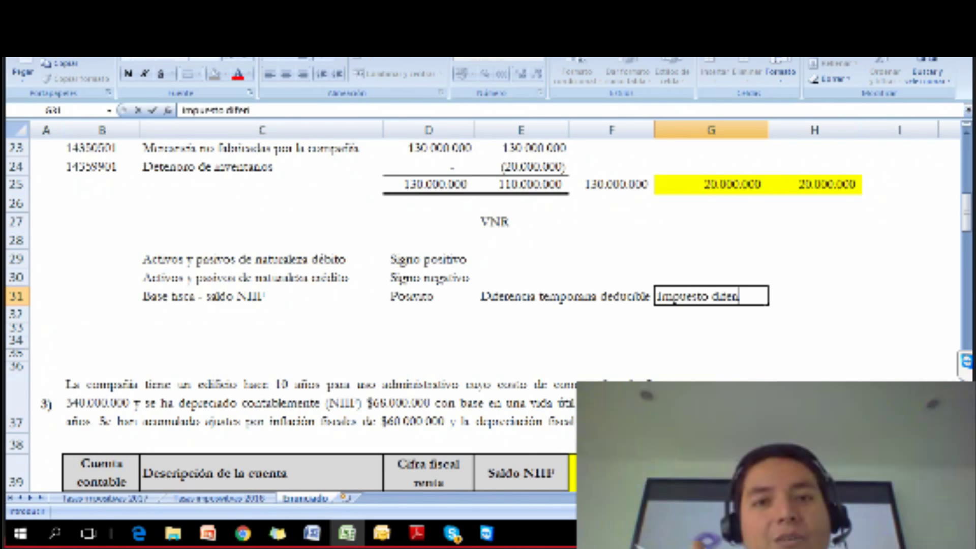
type("do AC")
type("ctivo")
key("Return")
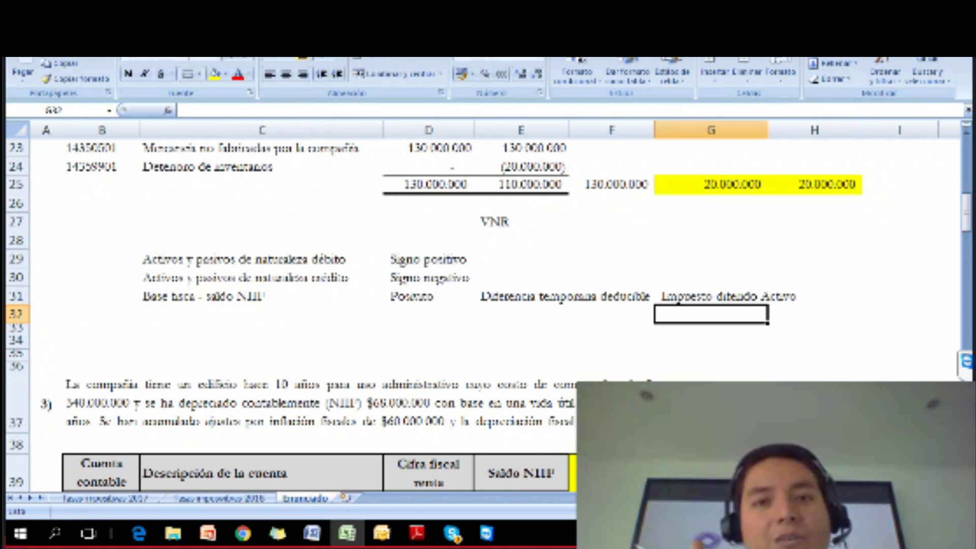
Copy the base-minus-balance label from C31 into C32
scroll(810, 342, "down", 1)
scroll(805, 312, "down", 1)
key("Left")
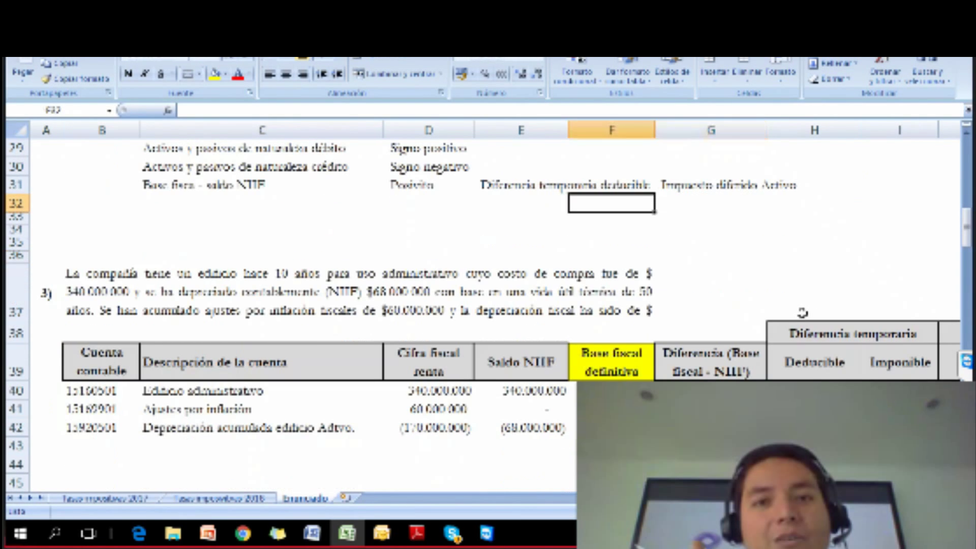
key("Left")
key("Left")
key("Up")
key("Left")
key("Left")
key("Right")
key("ctrl+c")
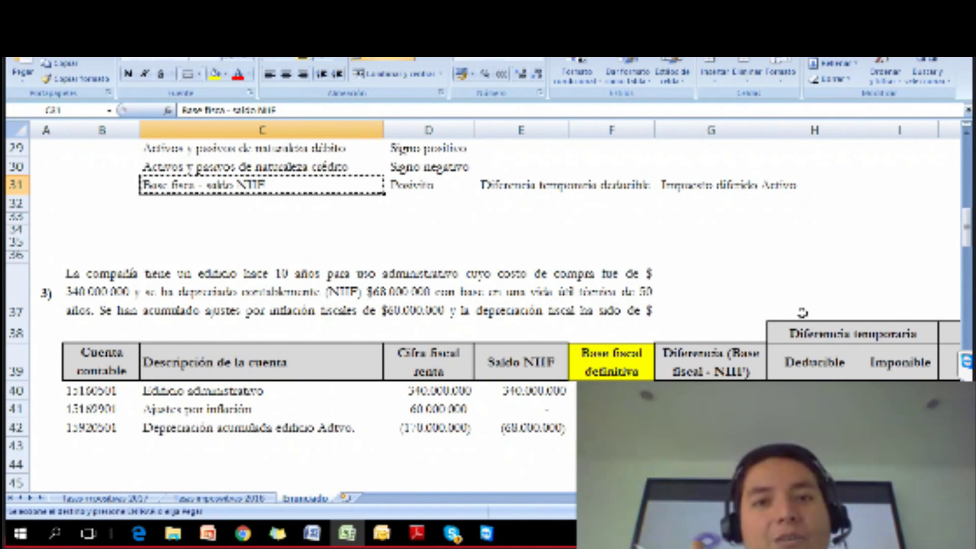
key("Down")
key("Return")
Correct the labels in C31 and C32 to read "Base fiscal - saldo NIIF"
key("Up")
key("F2")
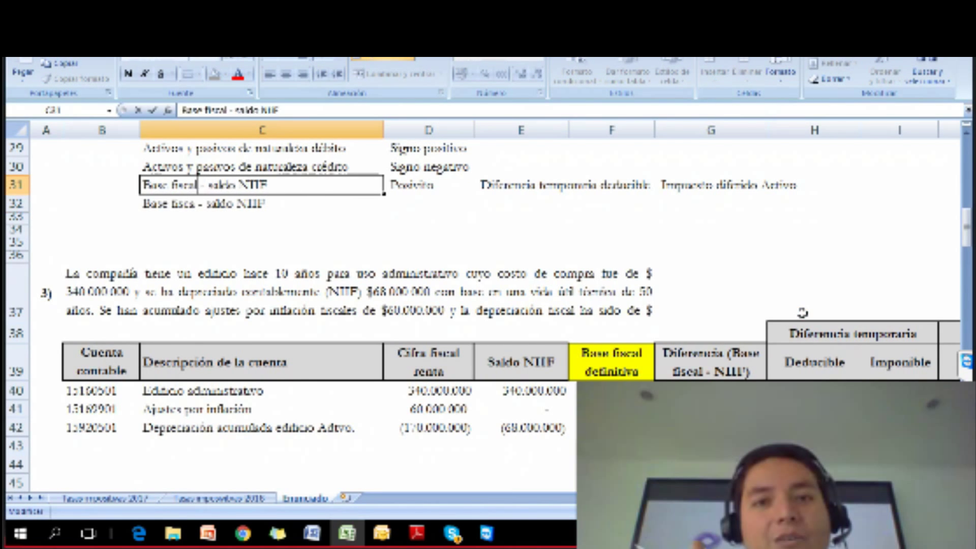
key("Return")
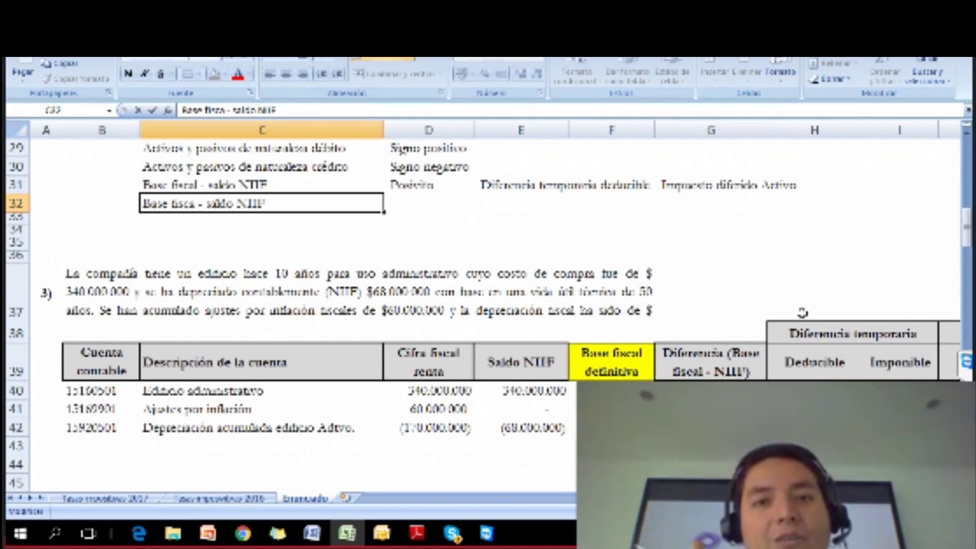
type("-")
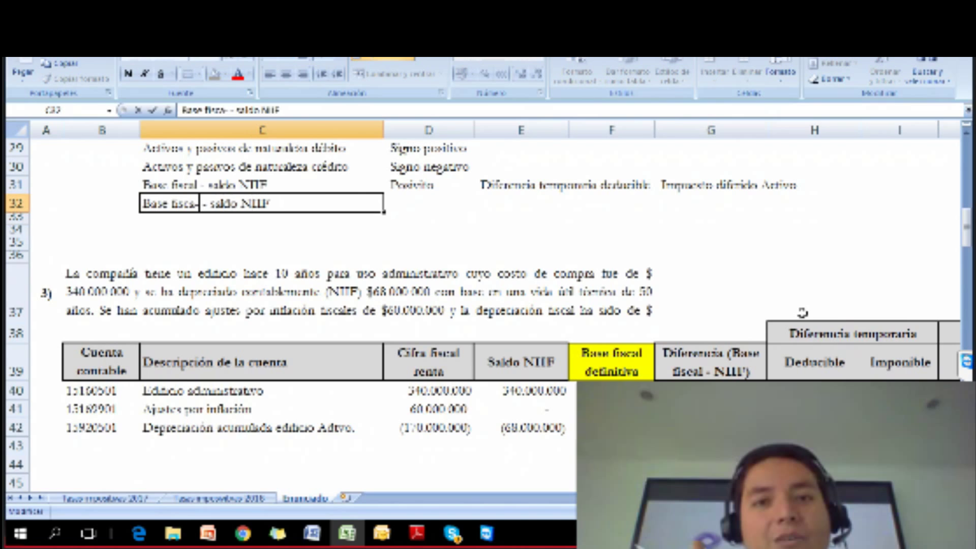
type("l")
key("Tab")
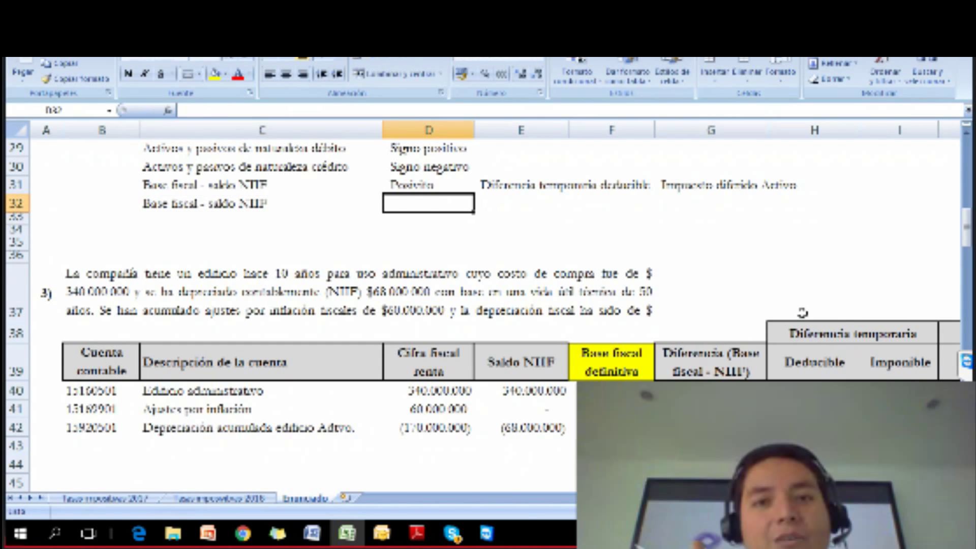
Enter "Negativa" in D32 and "Diferencia temporaria imponible" in E32
type("Negativa")
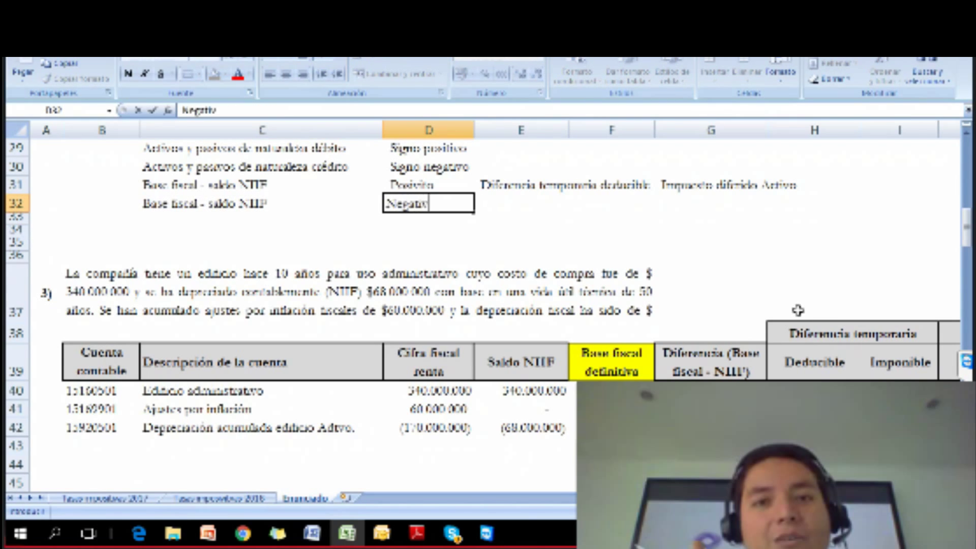
key("Return")
key("Right")
key("Up")
key("Up")
key("Down")
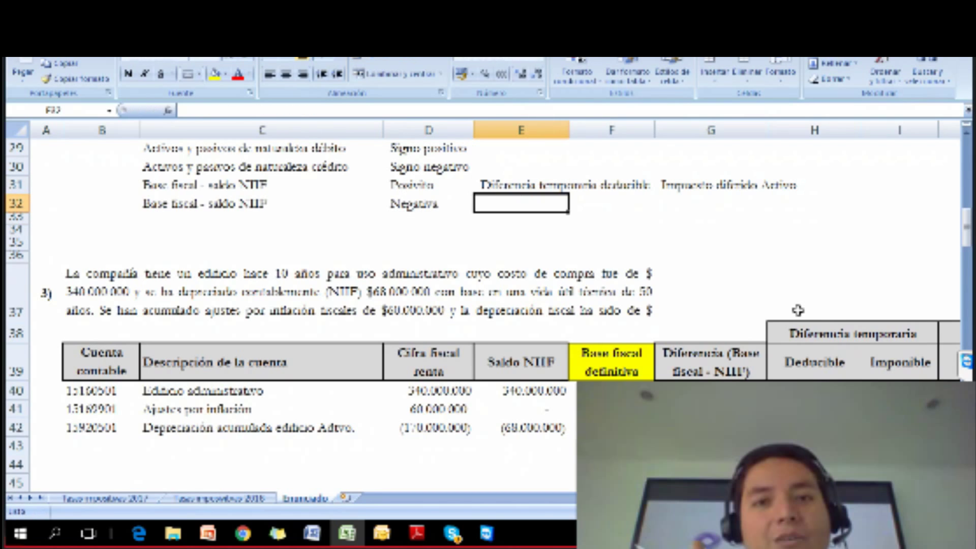
type("Die")
type("ferencias")
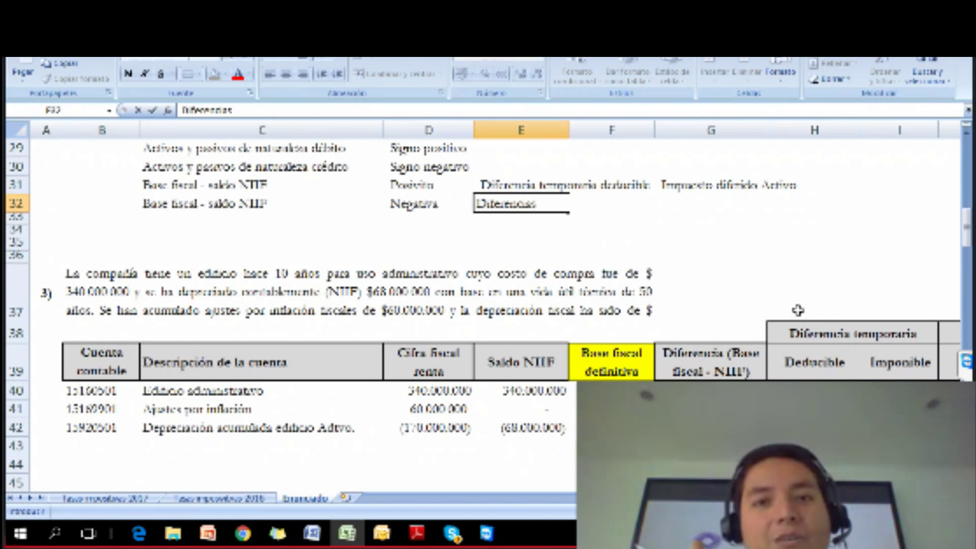
type(" tempor")
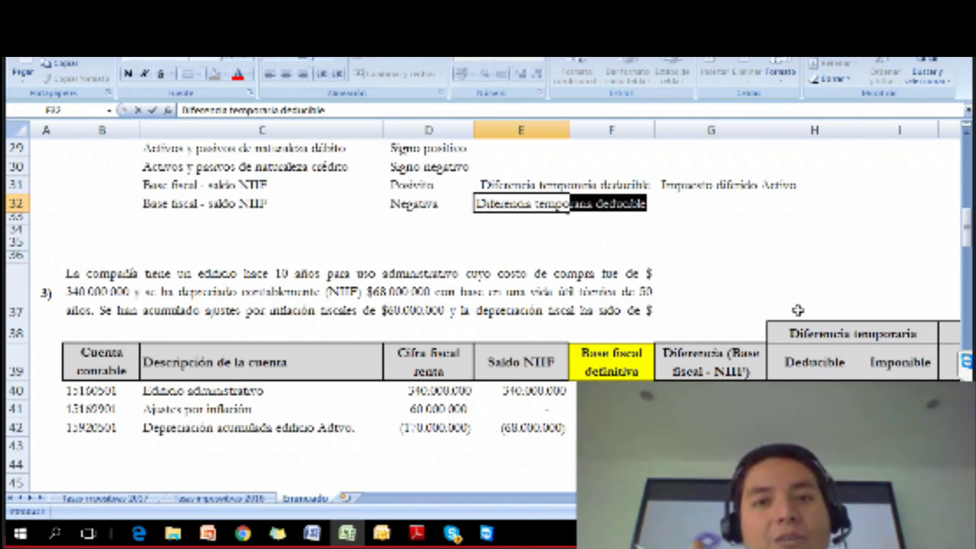
type("aria impo")
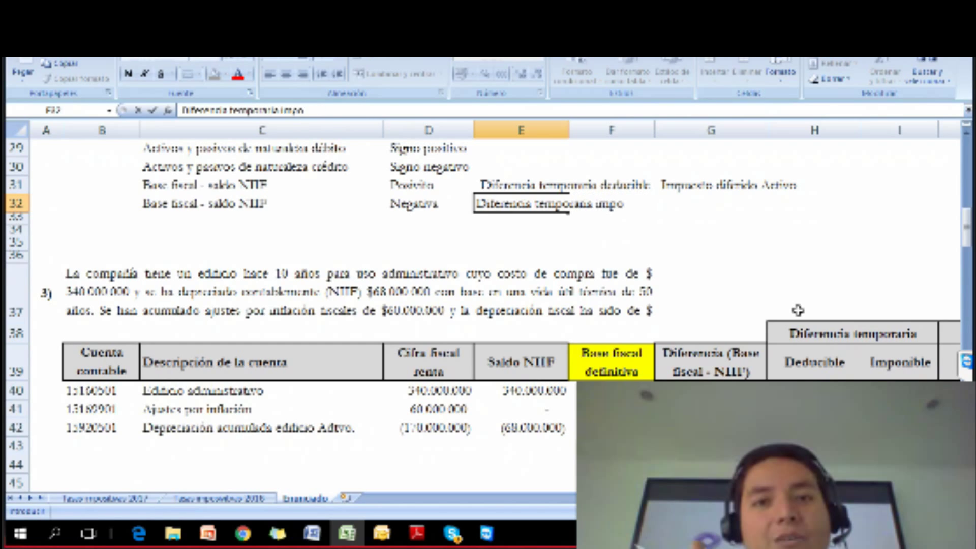
type("nible")
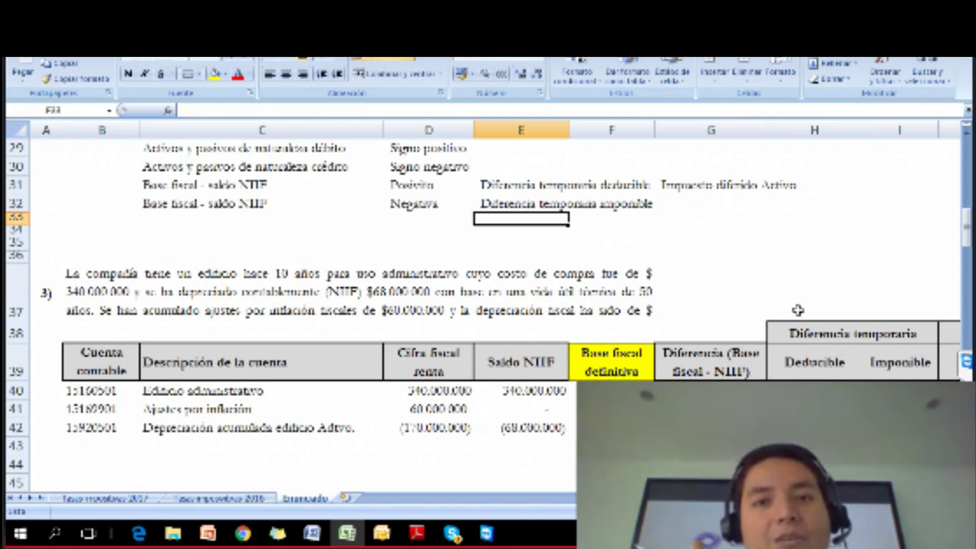
Enter "Impuesto diferido Pasivo" in G32 to complete the rule for negative differences
key("Tab")
key("Tab")
type("Impuesto")
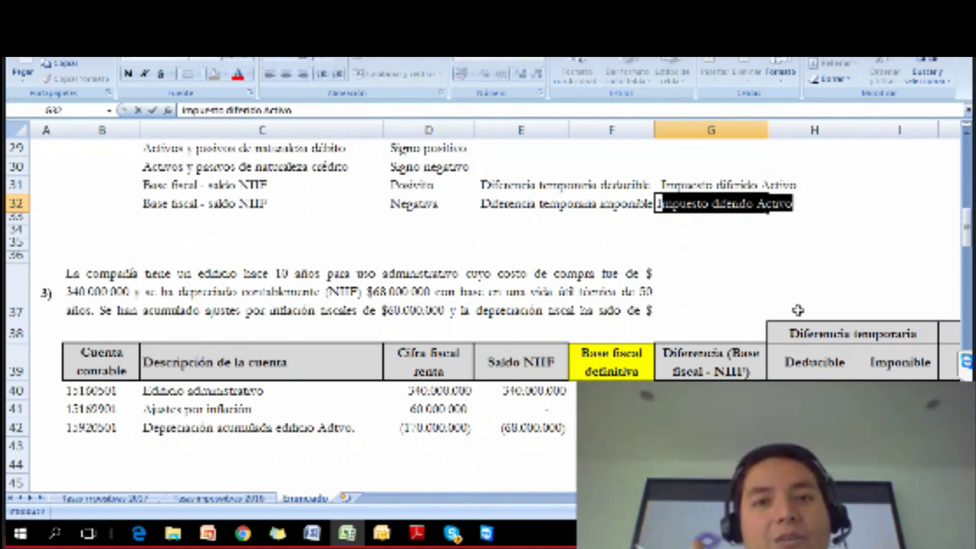
type(" dif")
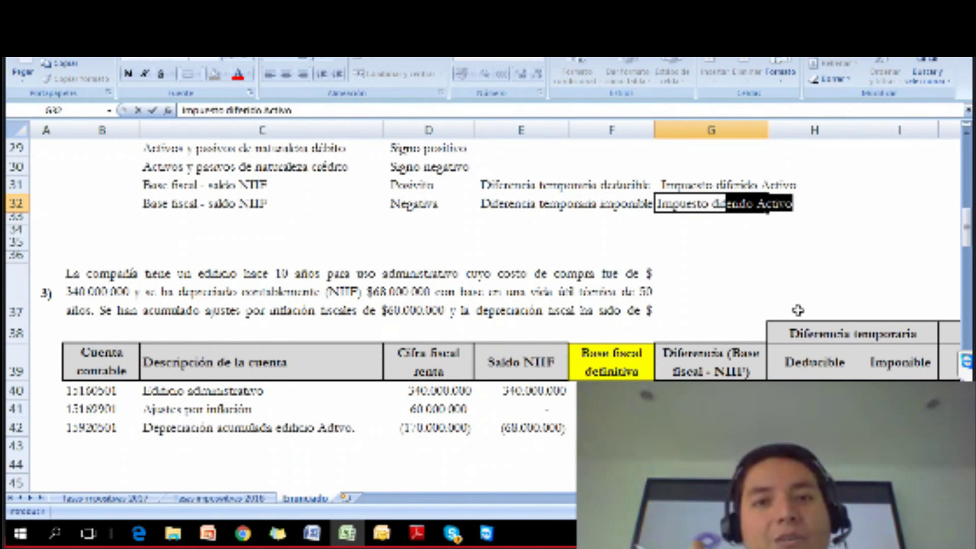
type("erido pa")
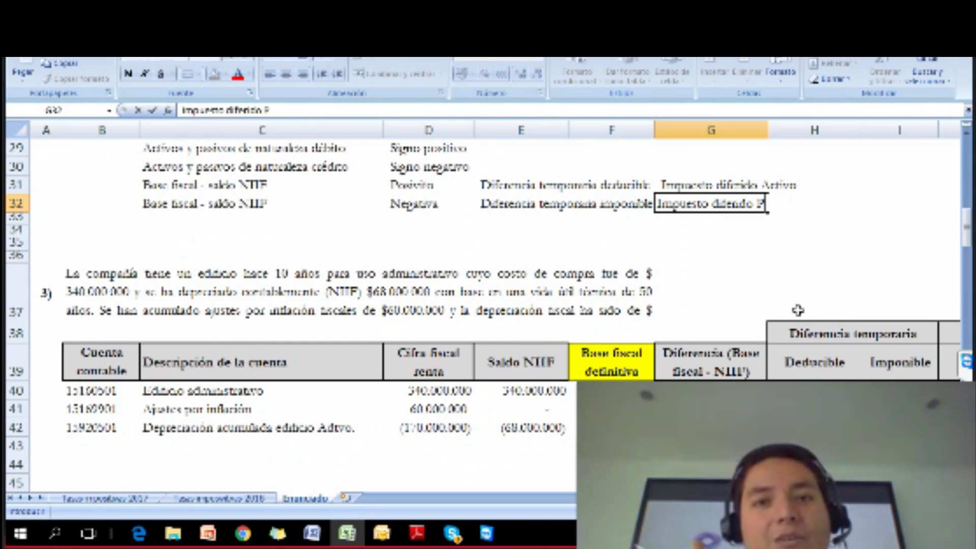
type("asivo")
key("Return")
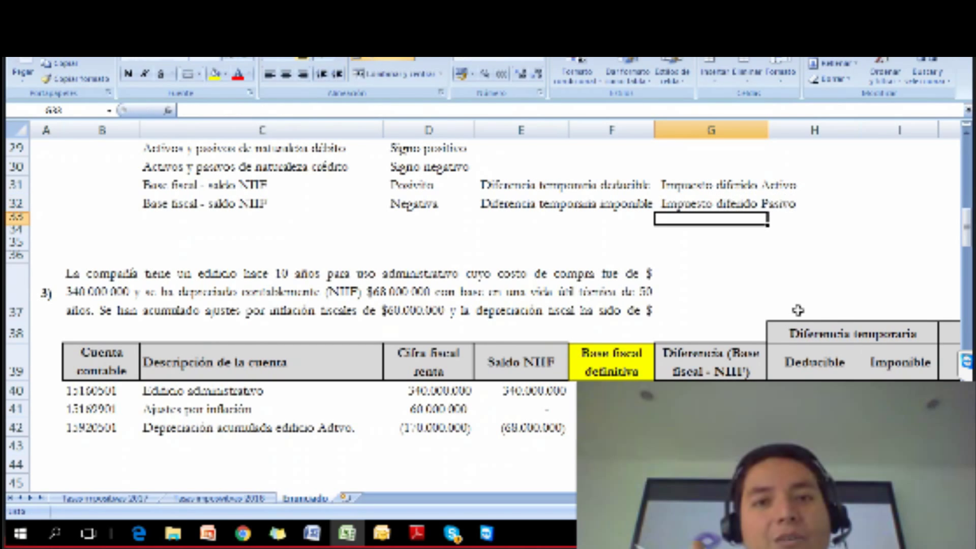
Review the inventory case's difference formula in G25 and the deductible difference in H25
scroll(798, 311, "up", 1)
scroll(640, 259, "up", 1)
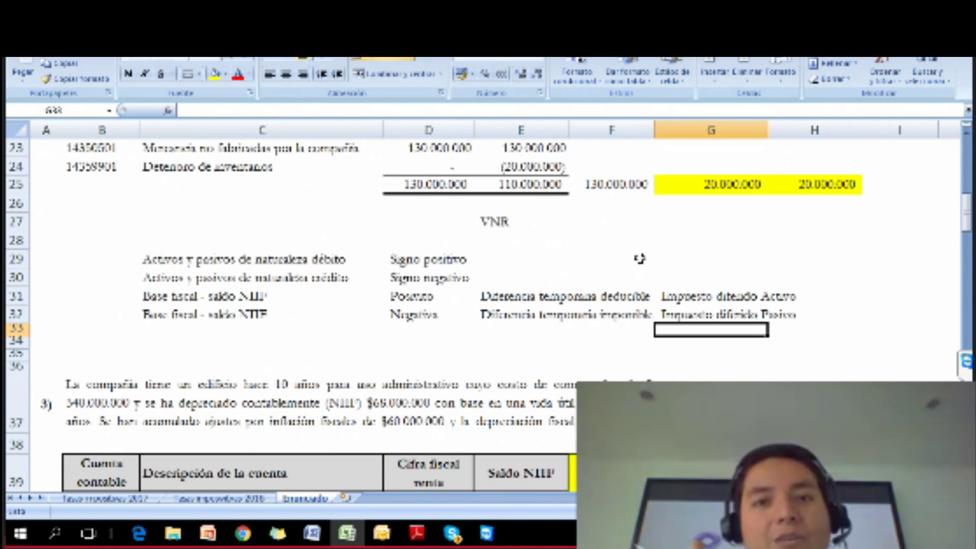
scroll(632, 255, "up", 1)
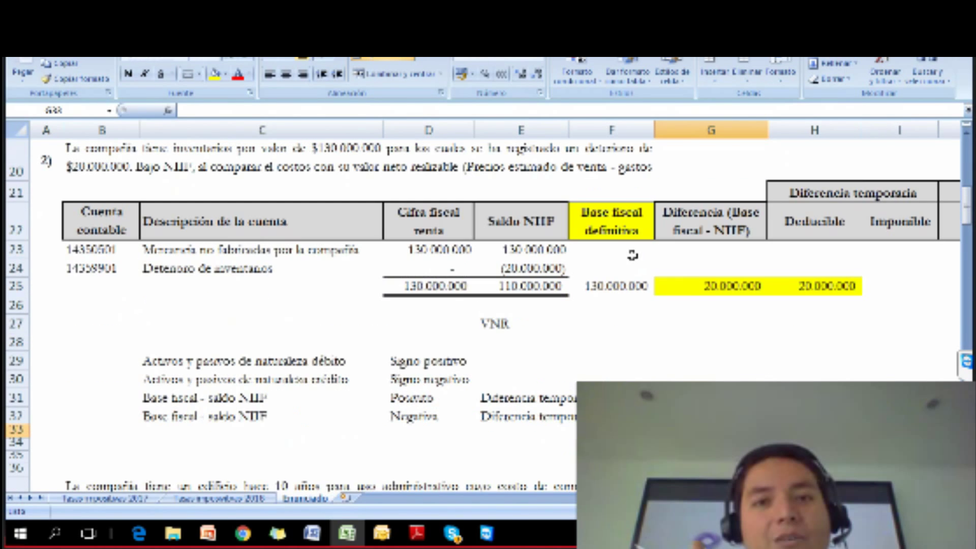
double_click(689, 283)
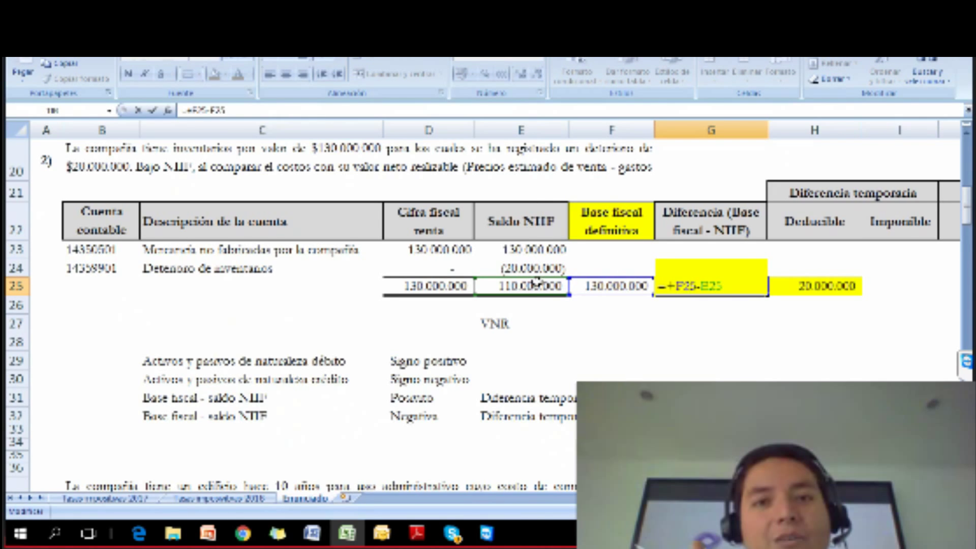
key("Return")
key("Up")
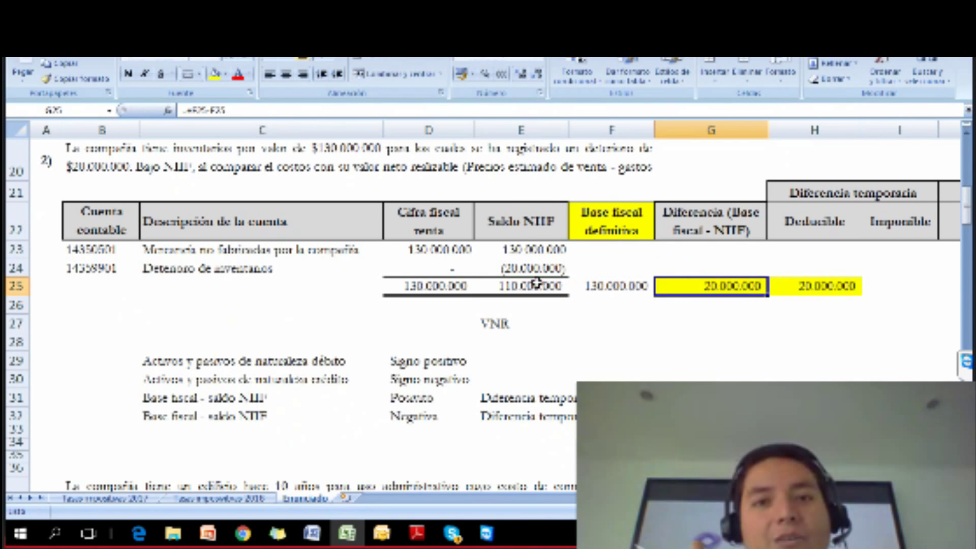
key("Right")
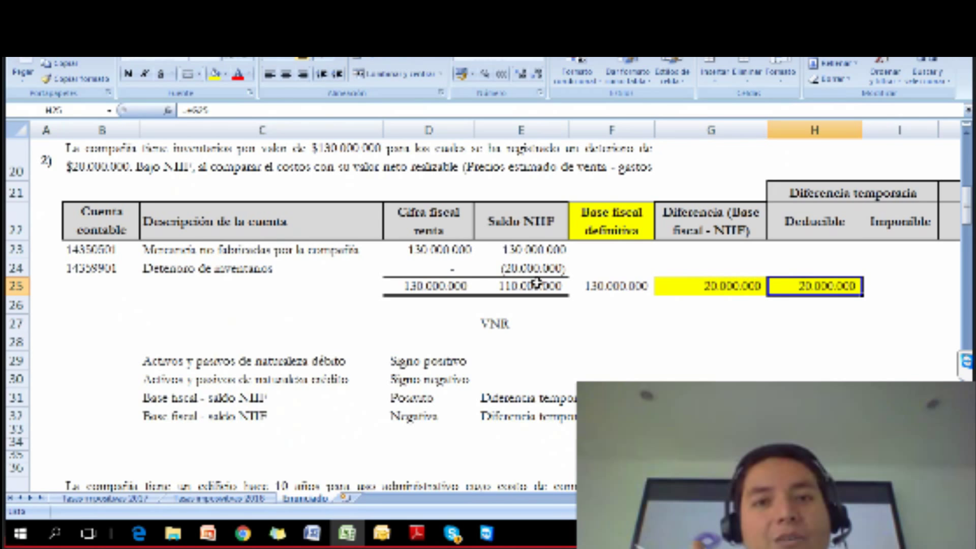
key("Right")
key("Right")
key("Right")
key("Right")
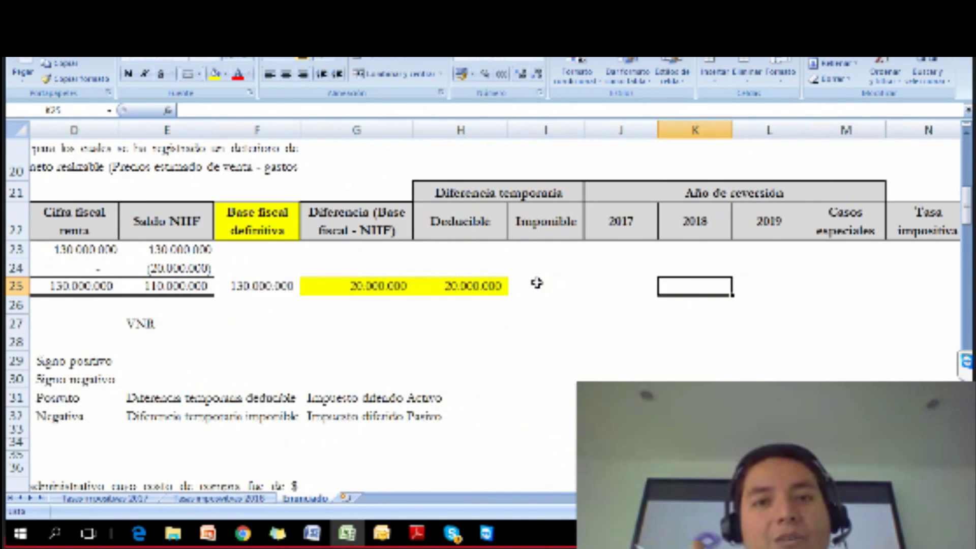
key("Right")
key("Left")
key("Left")
key("Left")
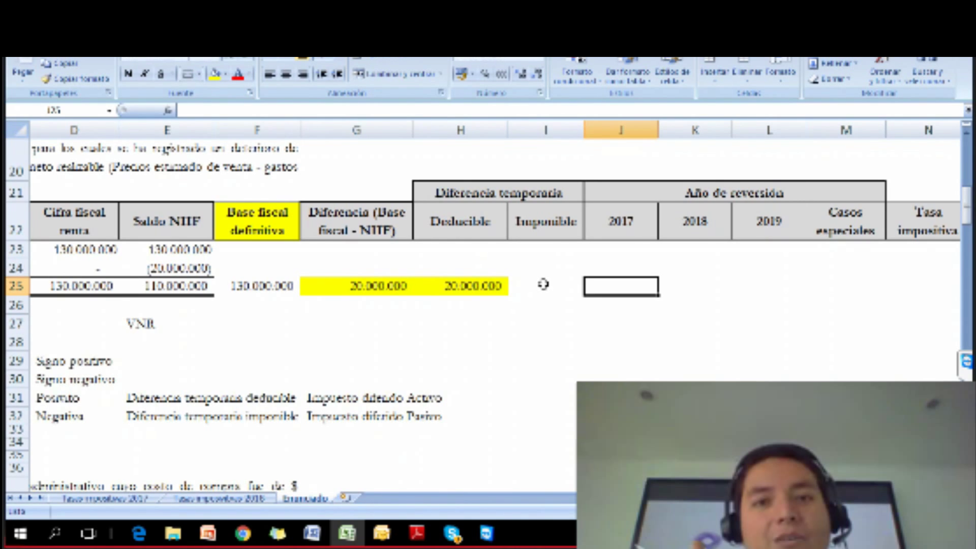
type("+")
key("Left")
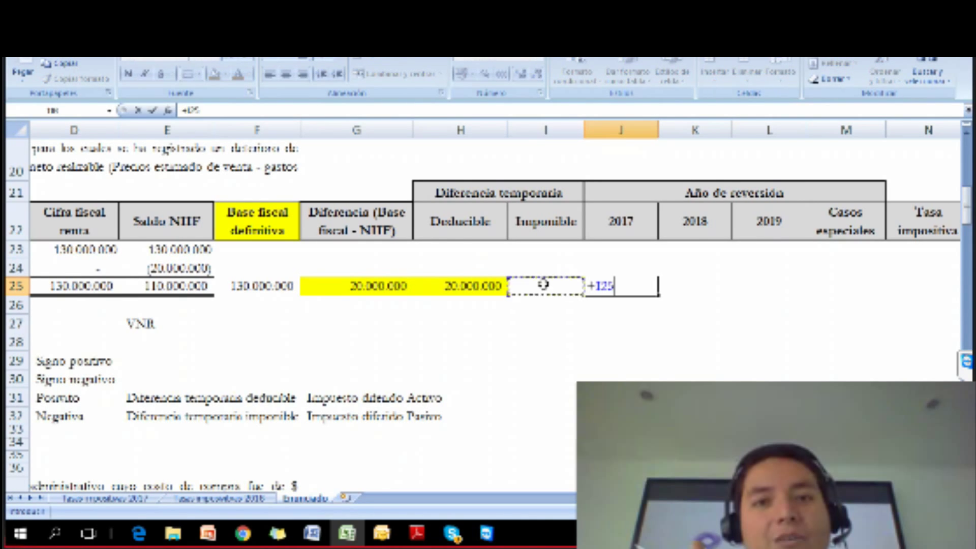
key("Left")
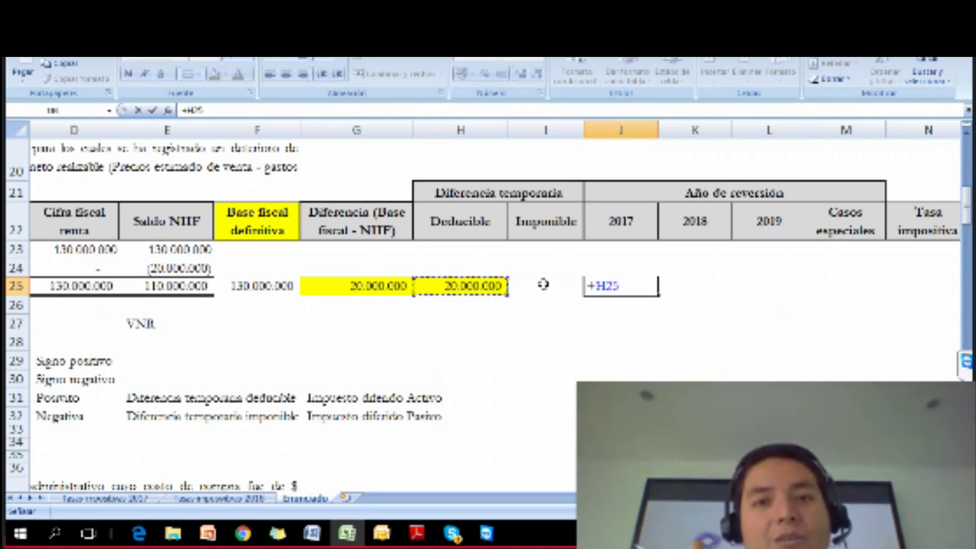
key("Escape")
Link the inventory case's 2018 reversal amount in K25 to the deductible difference in H25
key("Right")
type("+")
key("Left")
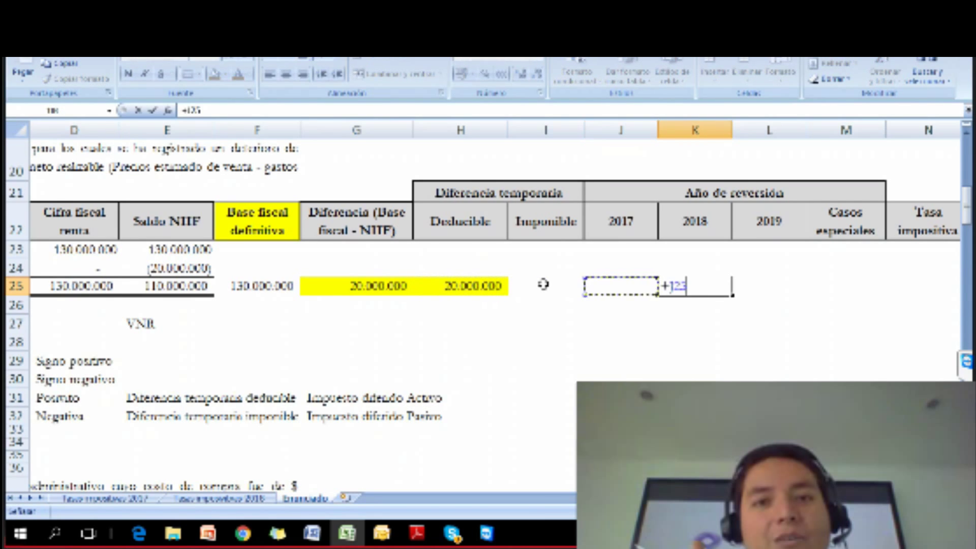
key("Left")
key("Left")
key("Return")
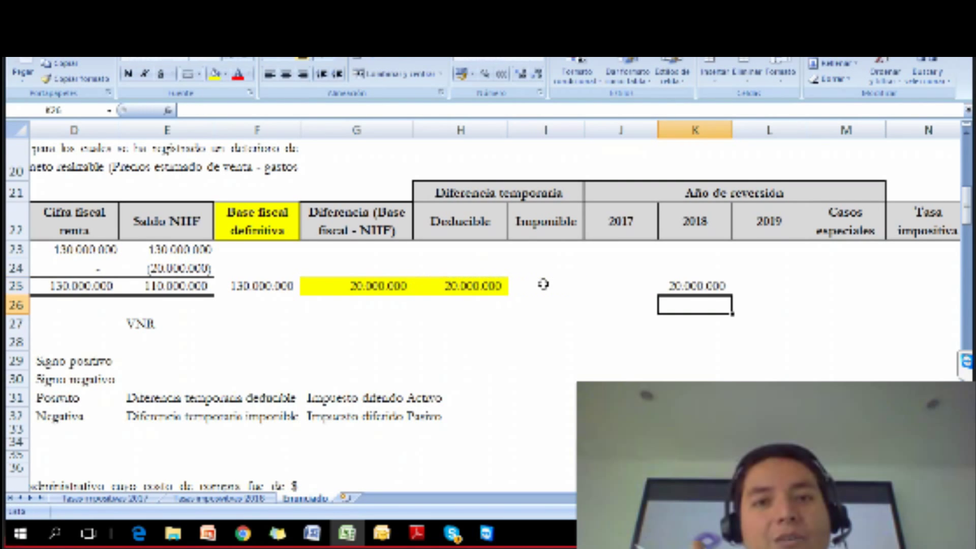
Link the inventory case's tax rate in N25 to the 2018 applicable rate in K3
key("Up")
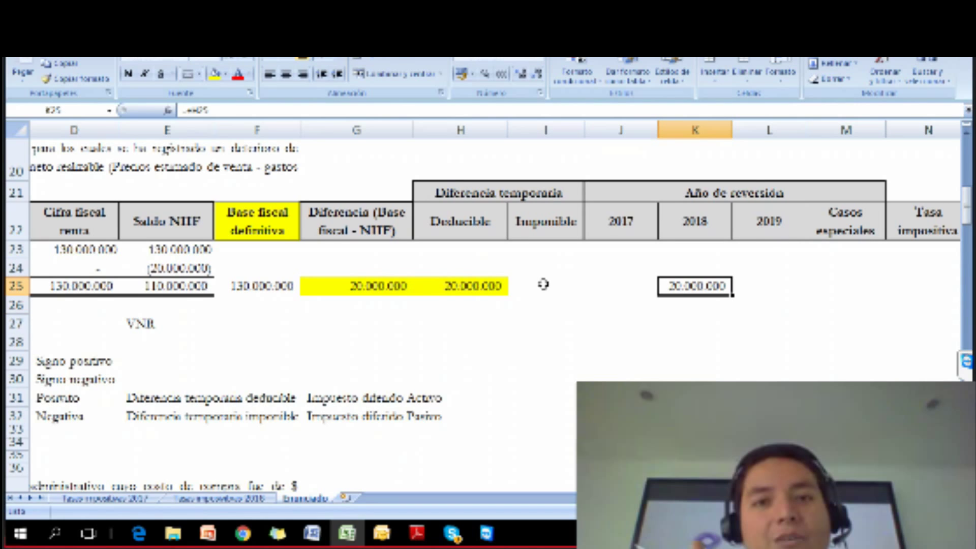
key("Right")
key("Right")
key("Right")
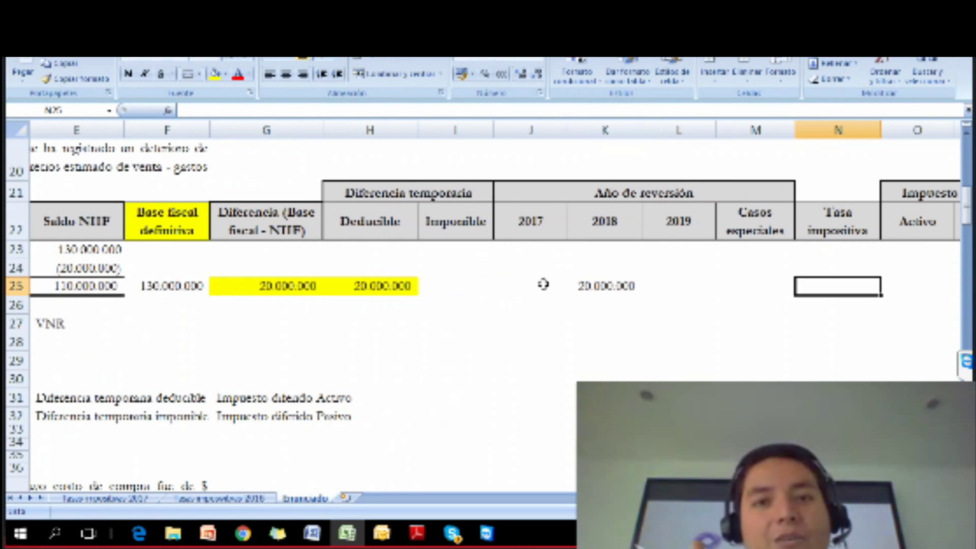
type("+")
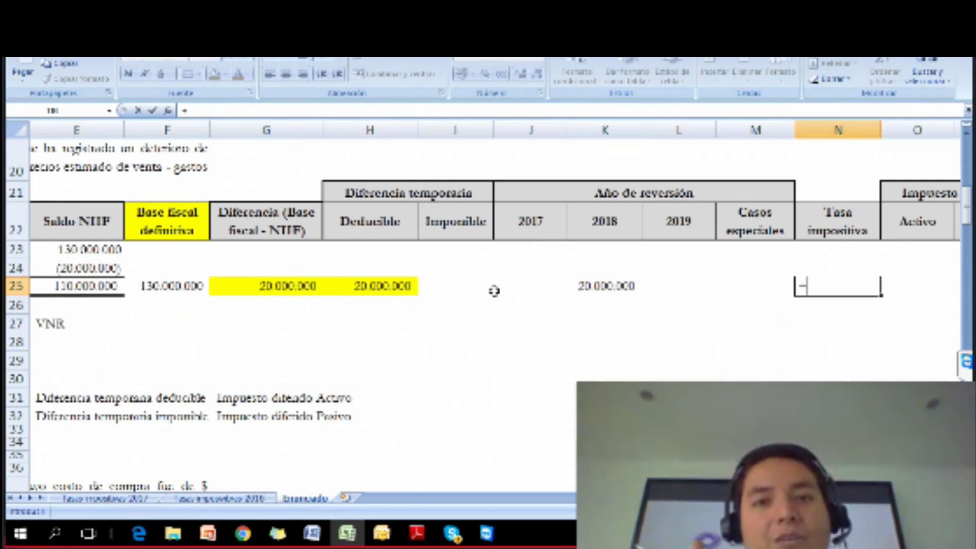
scroll(493, 291, "up", 6)
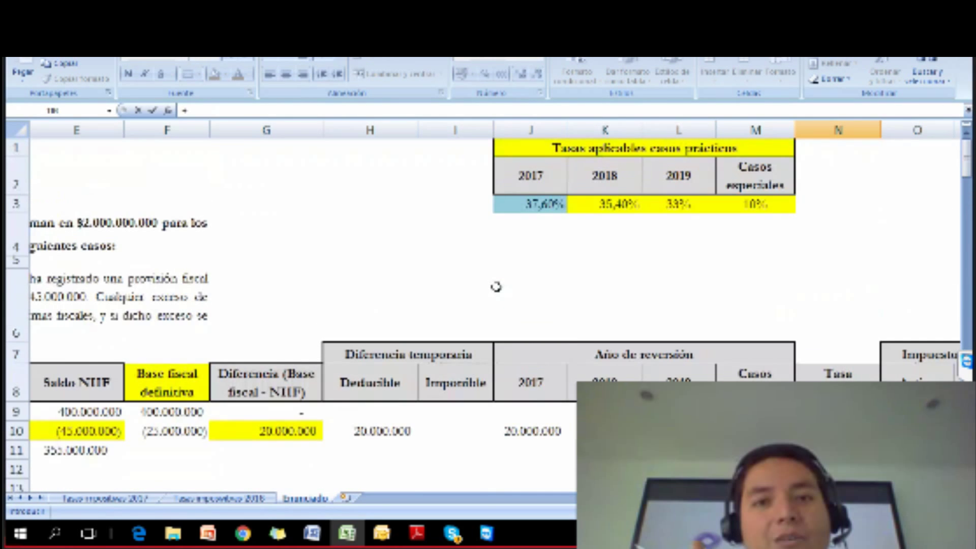
left_click(606, 205)
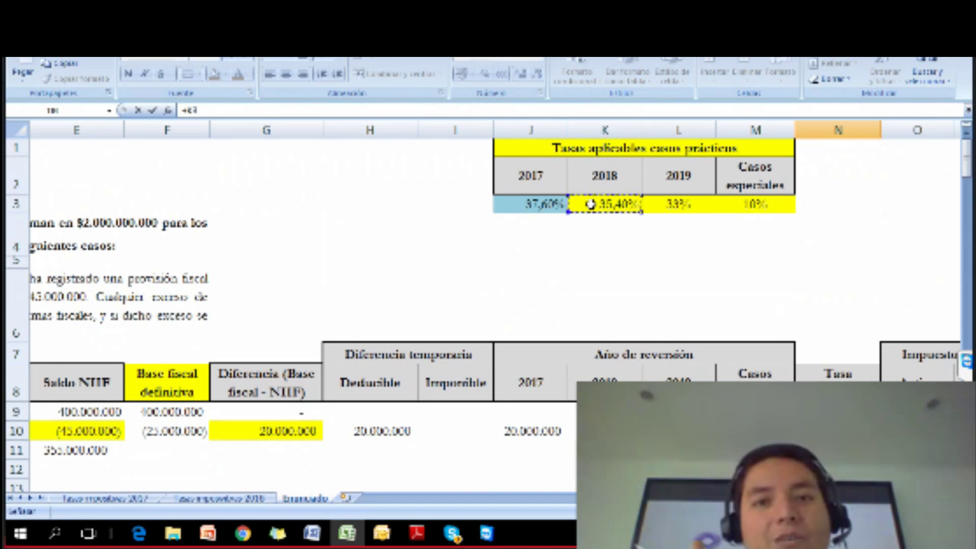
key("Return")
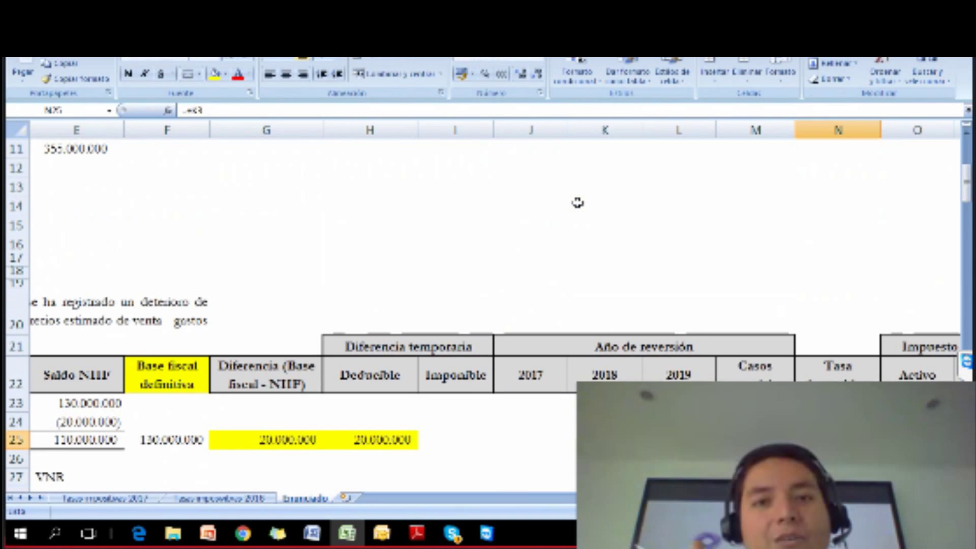
scroll(531, 183, "down", 2)
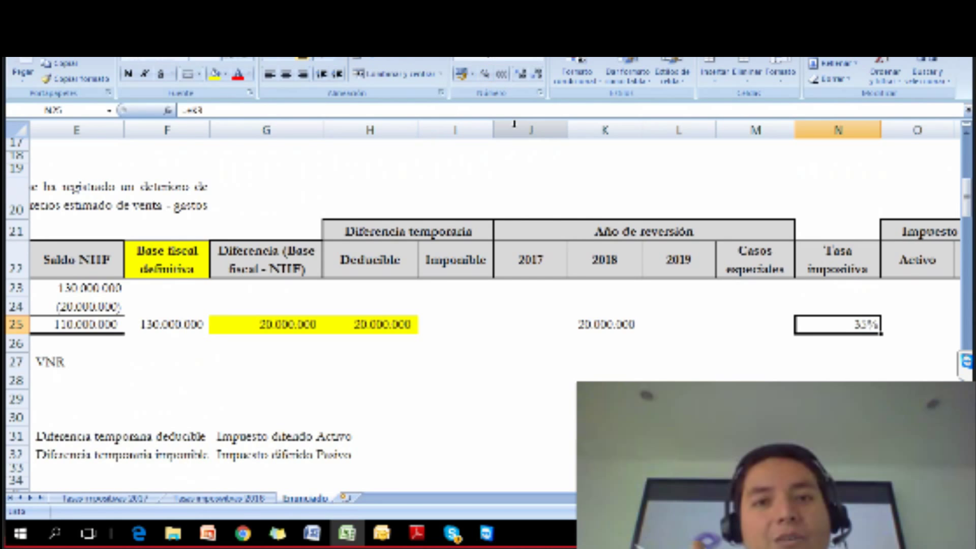
key("Right")
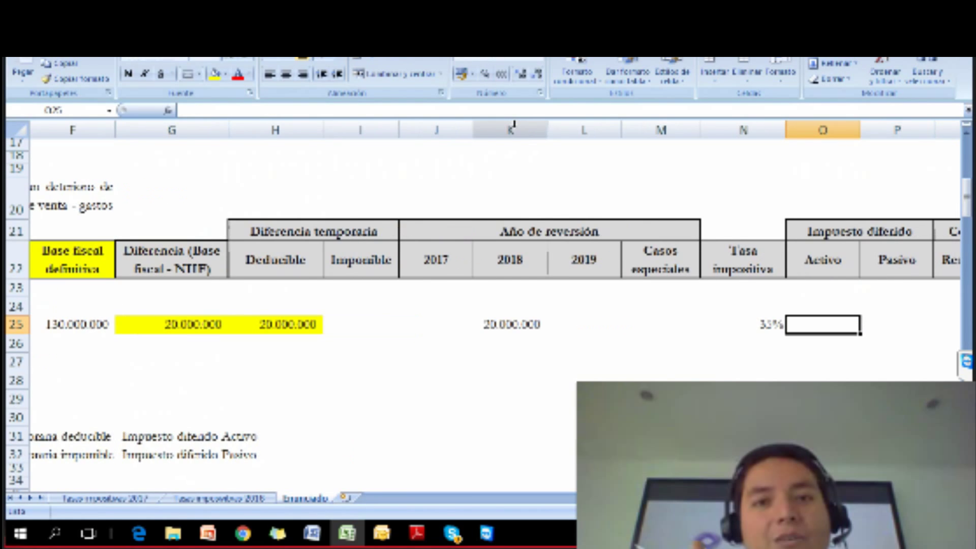
key("Right")
key("Down")
key("Down")
key("Down")
key("Down")
key("Down")
key("Down")
key("Down")
key("Down")
key("Down")
key("Down")
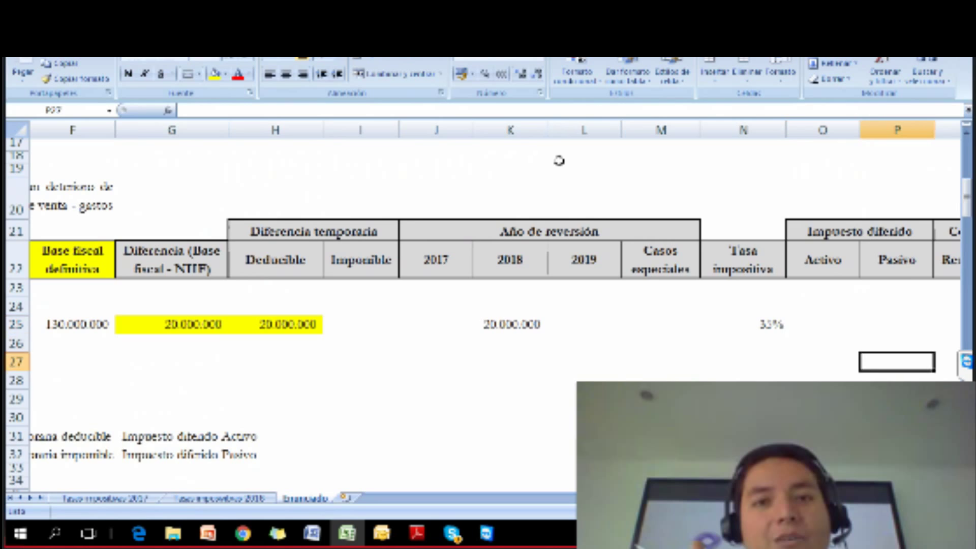
key("Up")
key("Up")
key("Up")
key("Up")
key("Up")
key("Up")
key("Up")
key("Up")
key("Up")
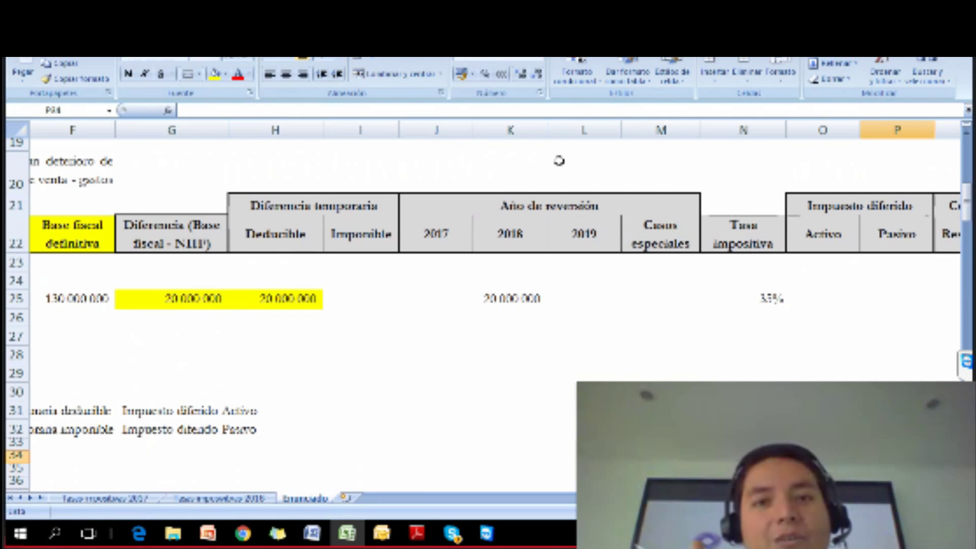
Calculate the inventory case's deferred tax asset in O25 as the 2018 reversal amount times the tax rate, =K25*N25
key("Left")
key("Up")
type("=")
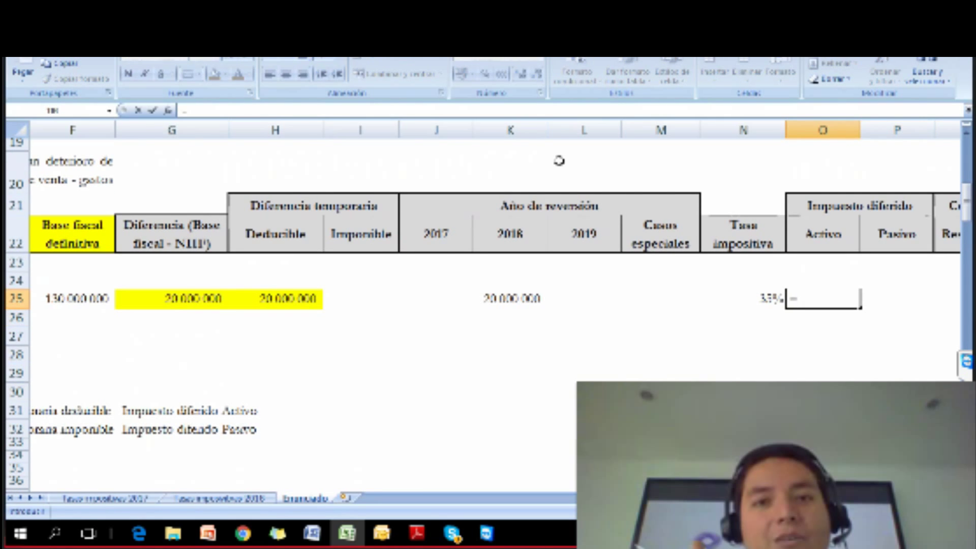
key("Left")
key("Left")
key("Left")
key("Left")
type("*")
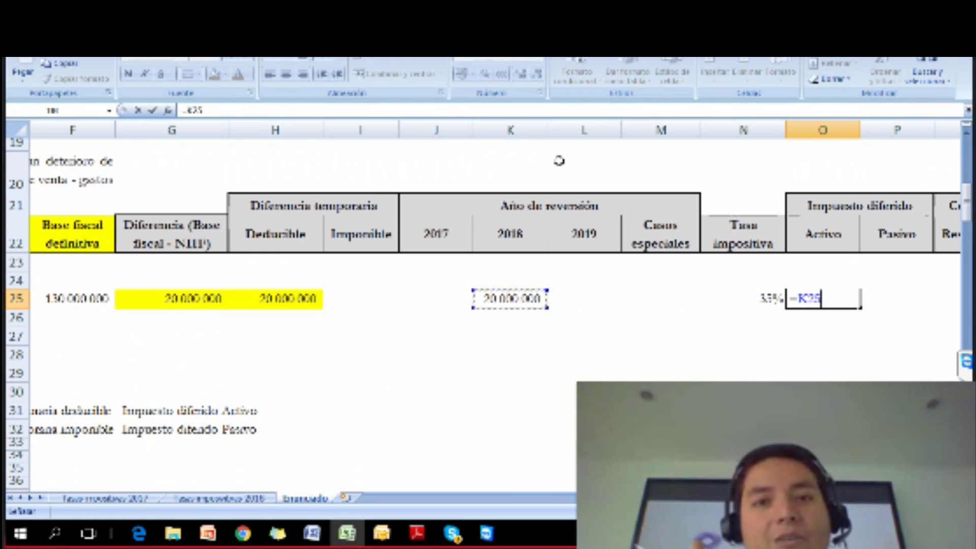
key("Left")
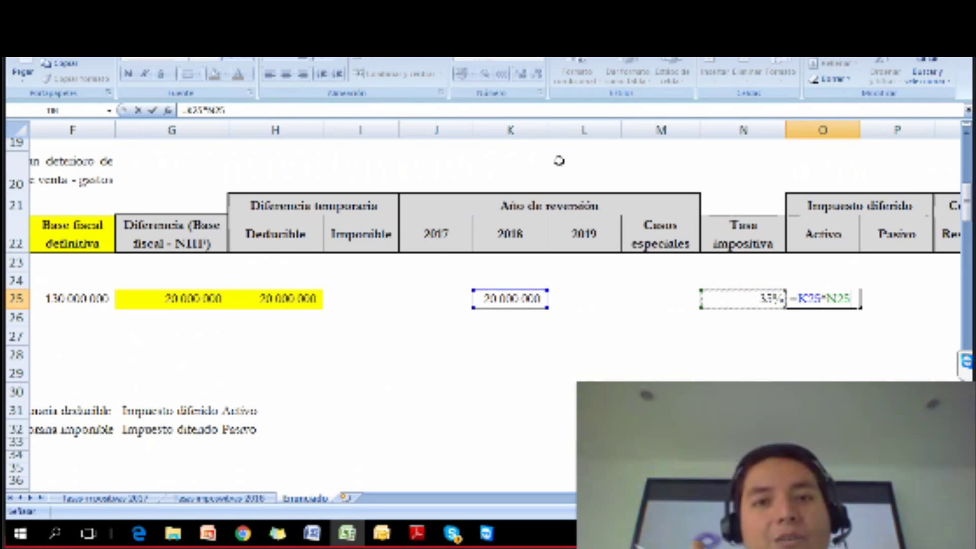
key("Return")
Review the inventory case's row 25 from the deferred tax asset back to the deductible difference in H25
key("Up")
key("Left")
key("Left")
key("Left")
key("Left")
key("Left")
key("Left")
key("Left")
key("Left")
key("Left")
key("Left")
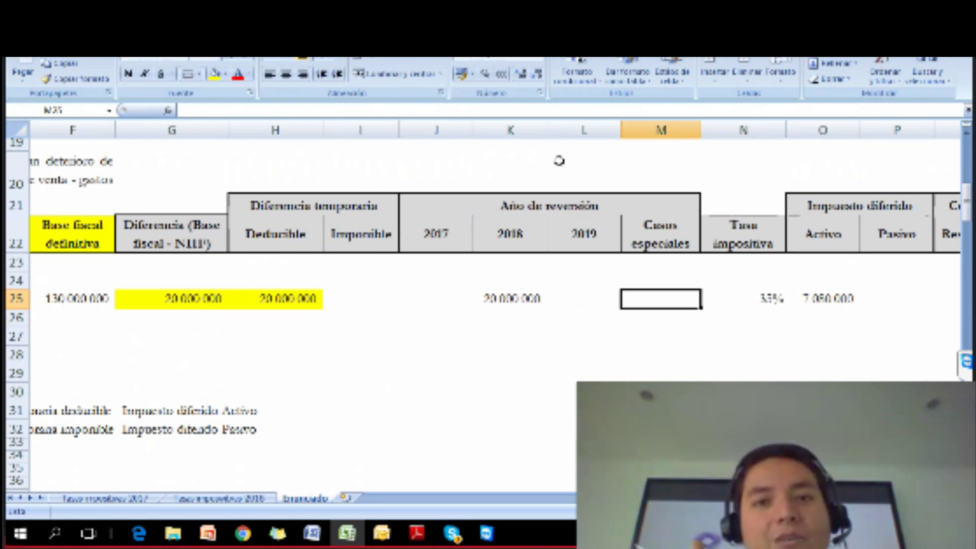
Link the inventory case's Resultado counterpart in Q25 to the deferred tax asset in O25
key("Right")
key("Right")
key("Right")
key("Right")
key("Right")
key("Right")
key("Right")
key("Right")
key("Right")
key("Right")
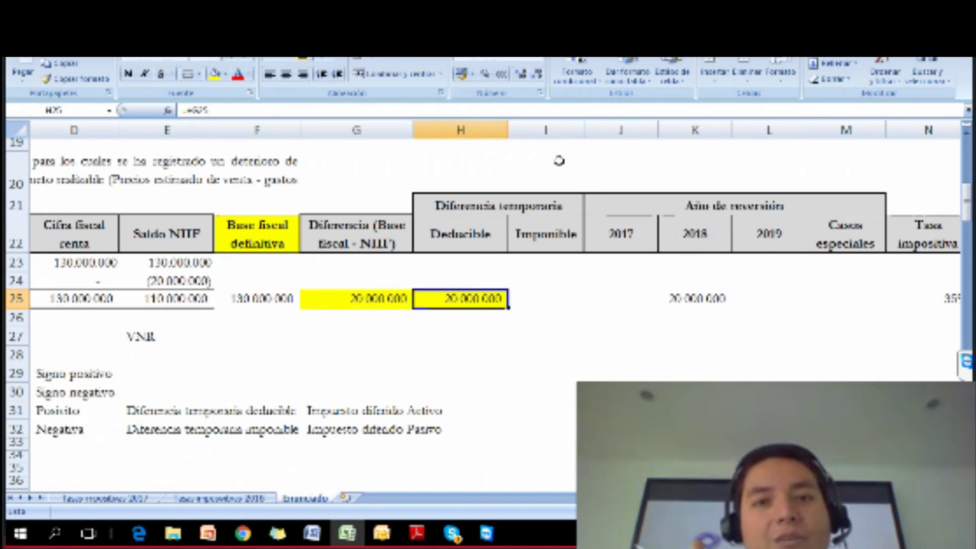
key("Right")
key("Right")
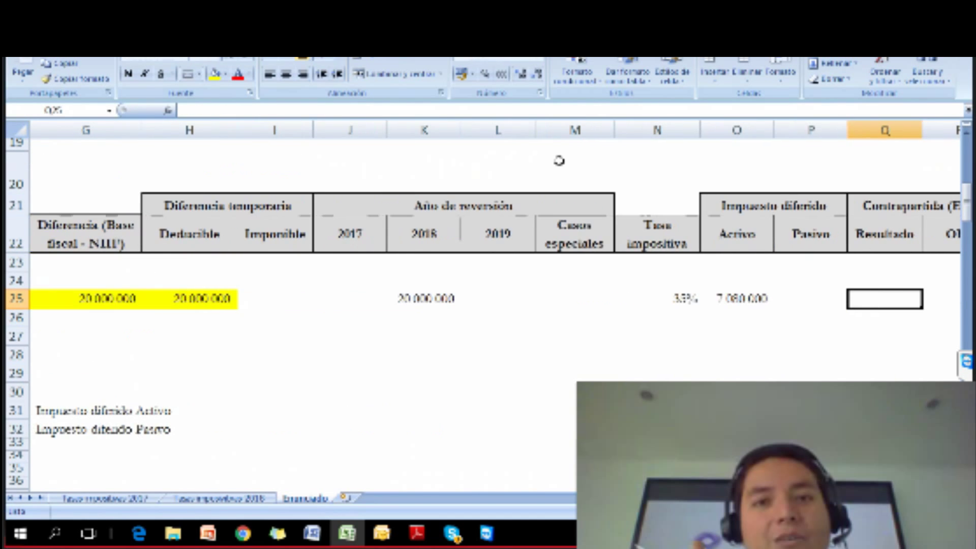
key("Left")
key("Right")
key("Right")
key("Left")
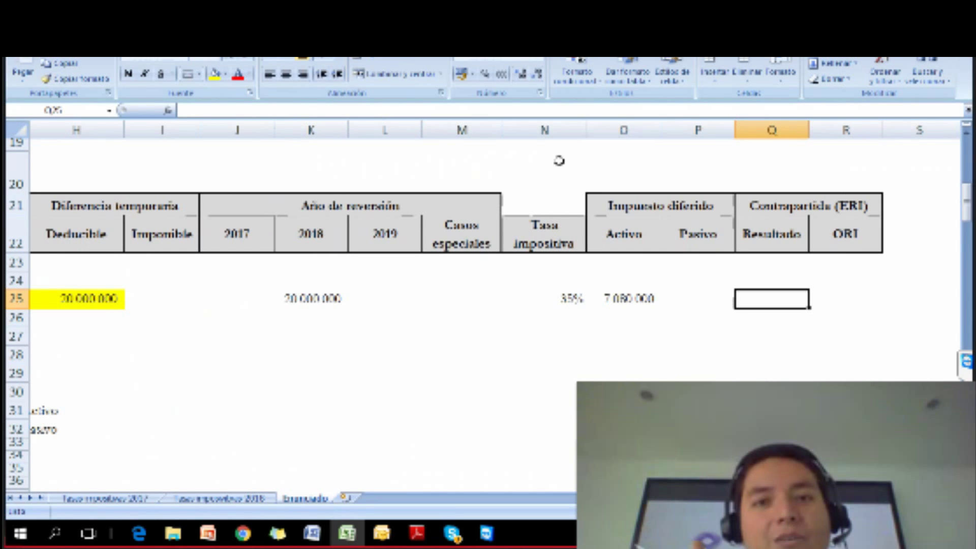
type("+")
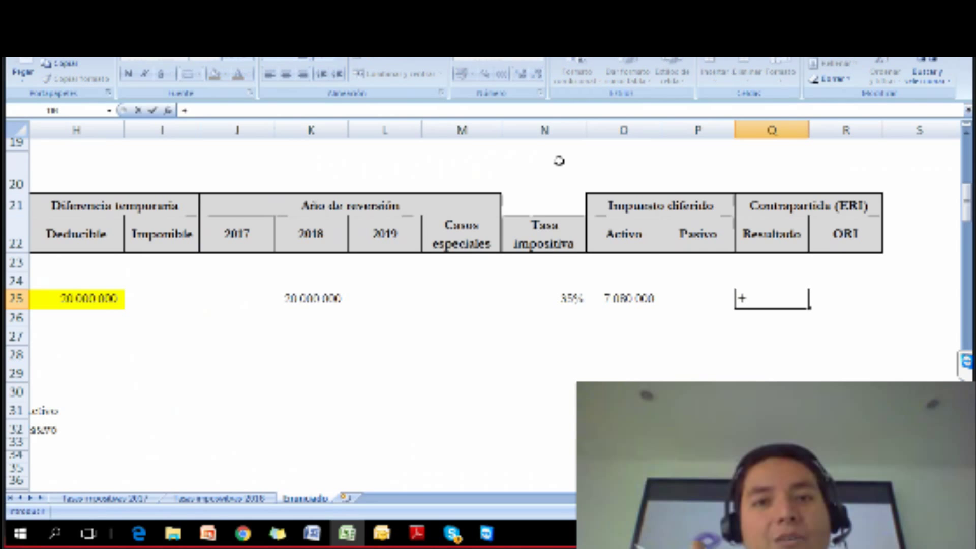
key("Left")
key("Left")
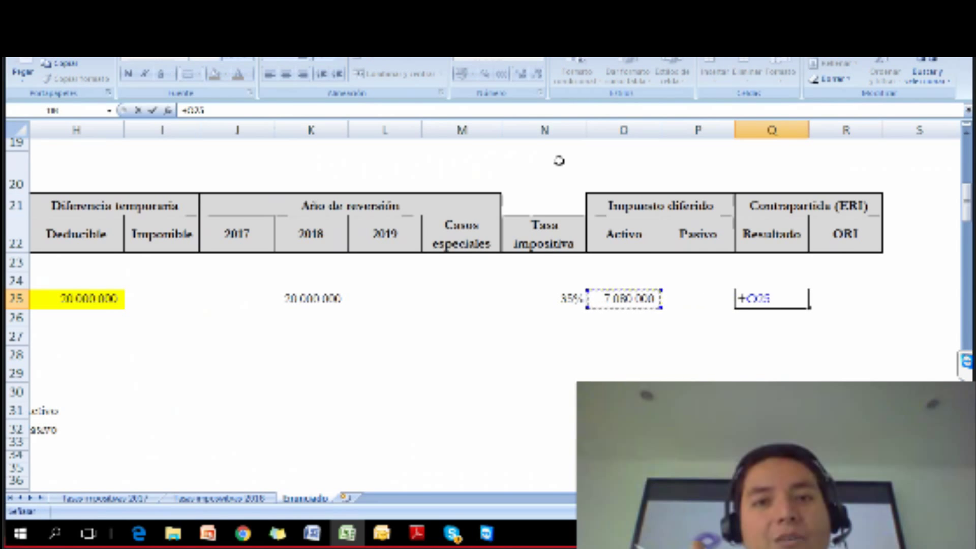
key("Return")
Format the classification rules in C29:H32 with a bold red font
key("Left")
key("Left")
key("Left")
key("Left")
key("Left")
key("Left")
key("Left")
key("Left")
key("Left")
key("Left")
key("Left")
key("Left")
key("Left")
key("Left")
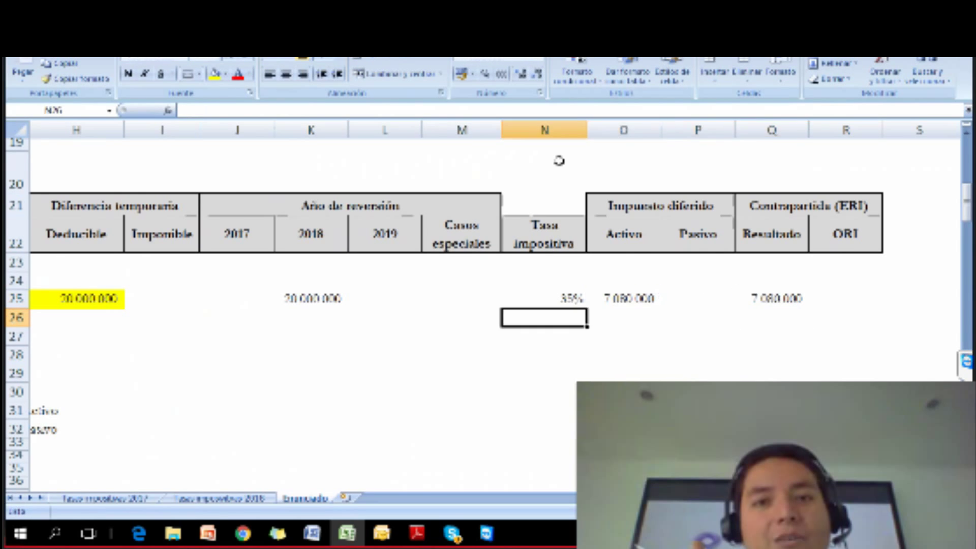
key("Left")
key("Left")
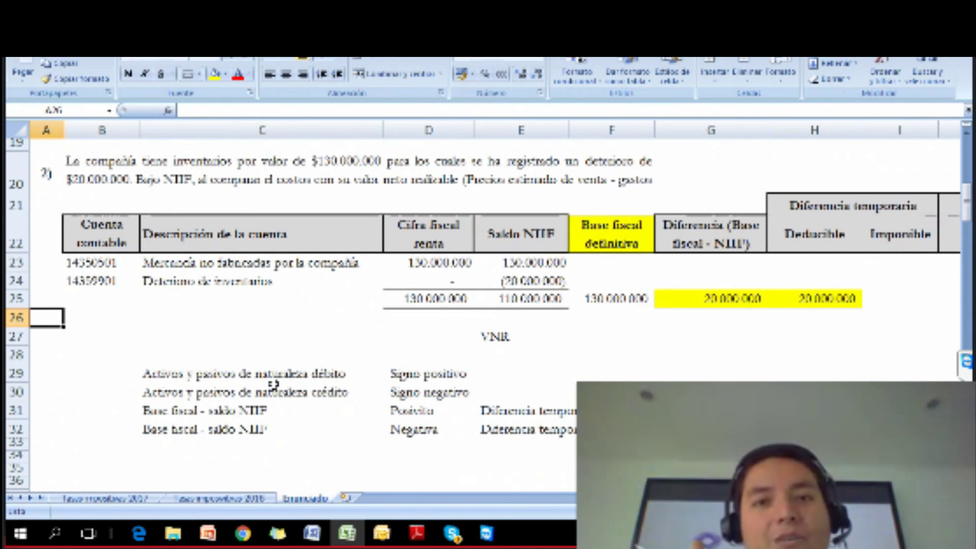
left_click(243, 378)
left_click_drag(242, 394, 813, 430)
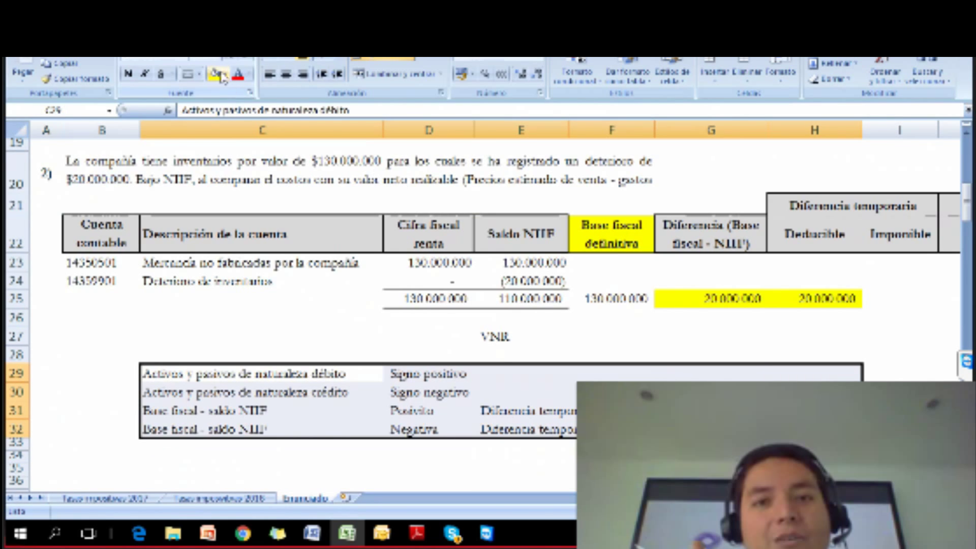
left_click(238, 75)
left_click(128, 74)
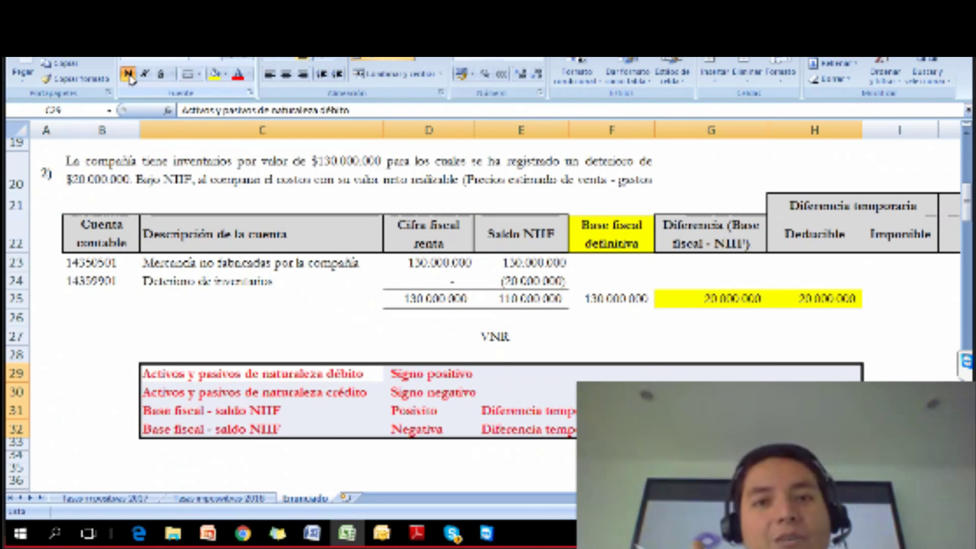
left_click(782, 343)
left_click(715, 300)
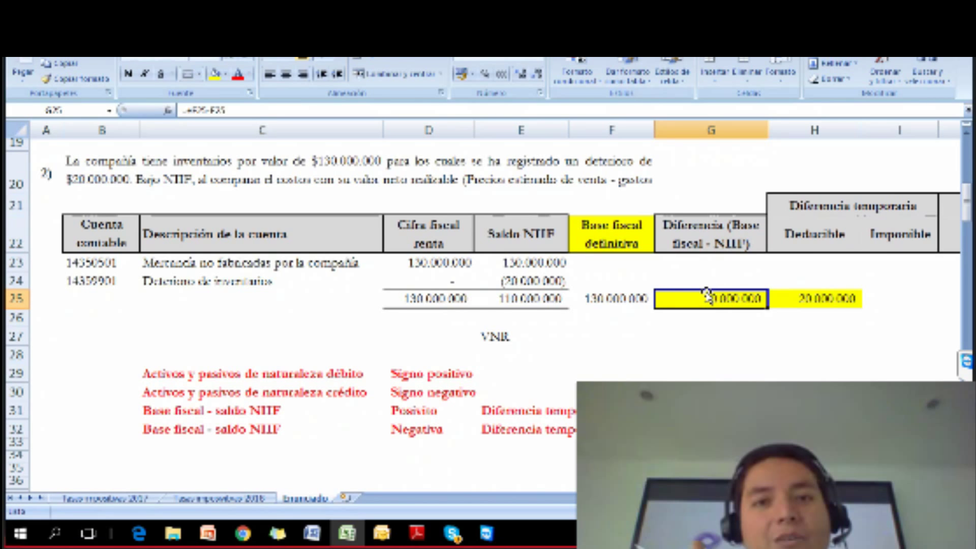
Insert blank rows at row 45, below the administrative building case's table
scroll(707, 297, "down", 4)
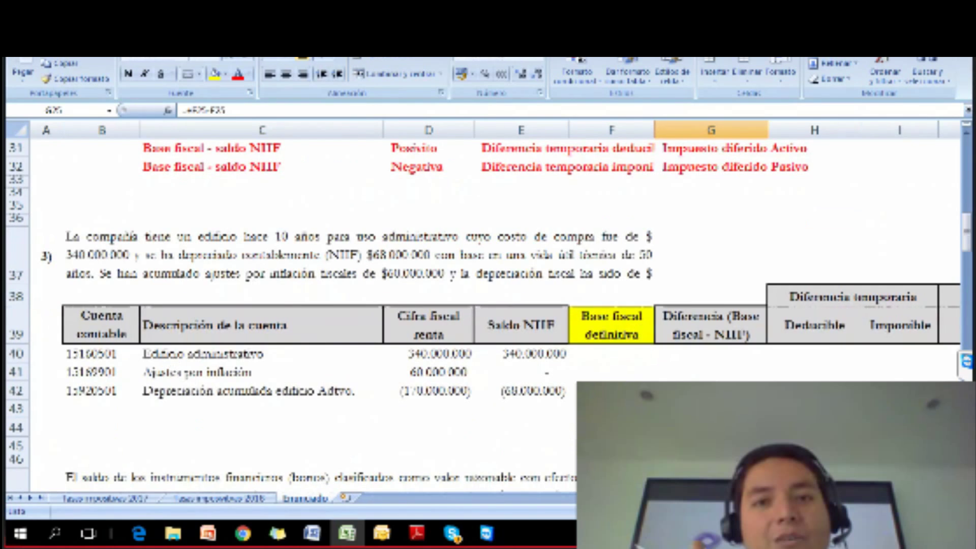
left_click(421, 445)
key("shift+space")
key("ctrl+plus")
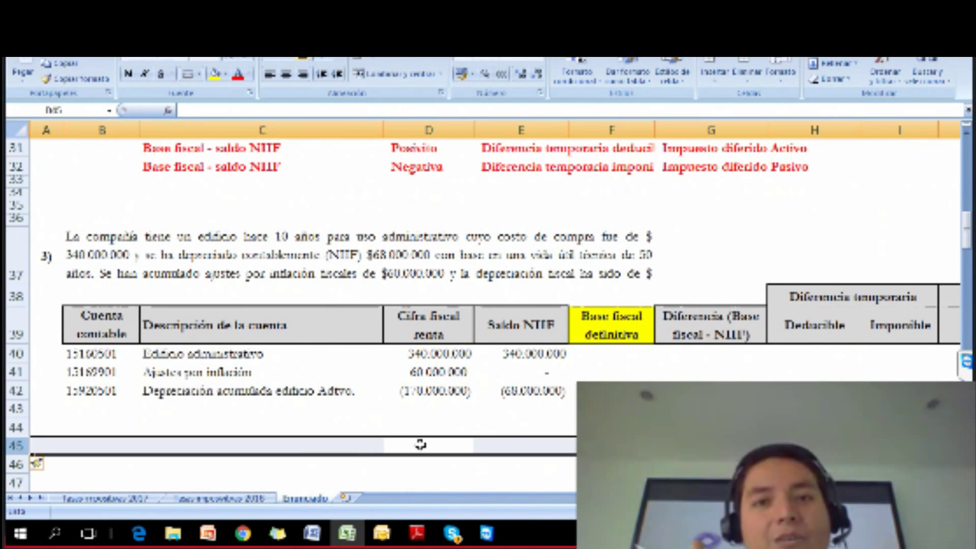
scroll(381, 395, "down", 1)
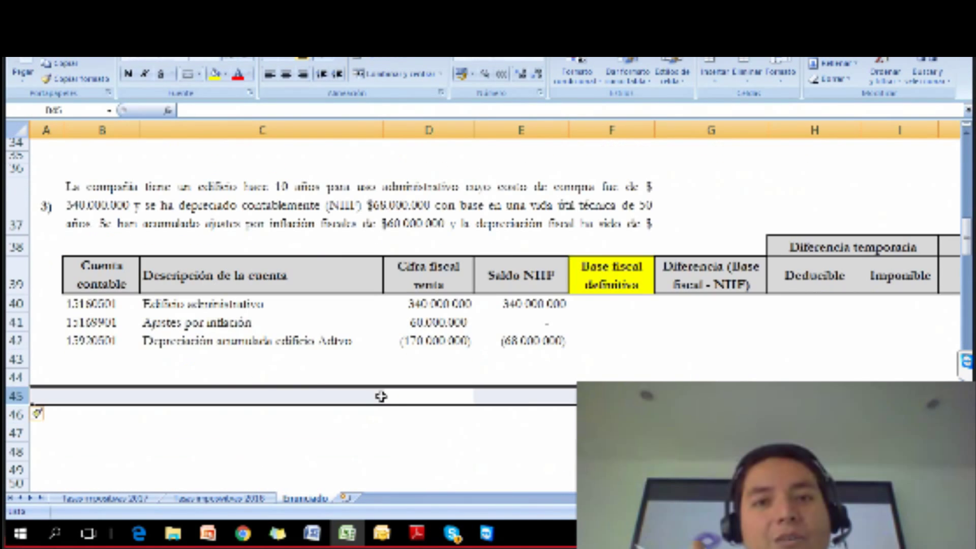
Increase the height of row 37 to fit the full statement of the building case
left_click(120, 383)
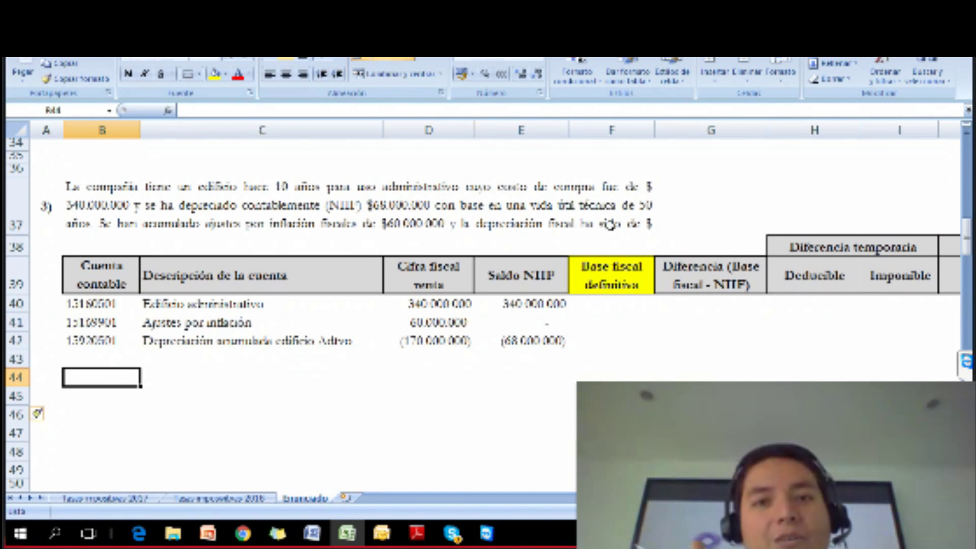
left_click(635, 224)
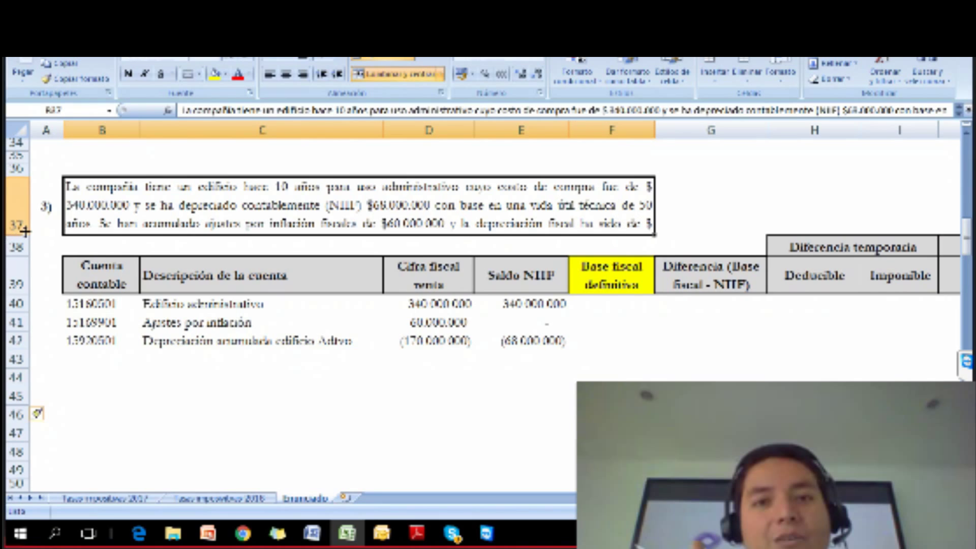
left_click_drag(24, 232, 27, 246)
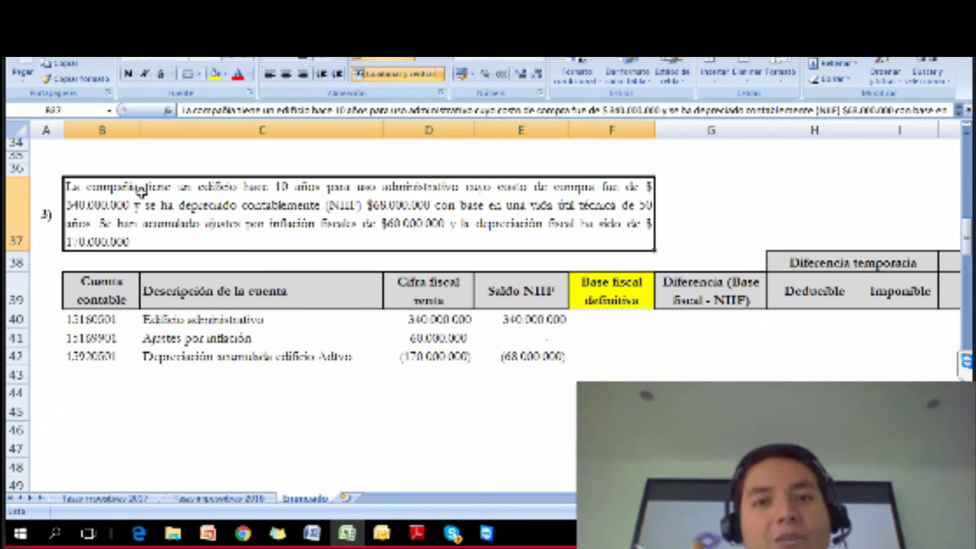
Examine the building's NIIF depreciation formula in E42 and its tax cost in D40
left_click(515, 357)
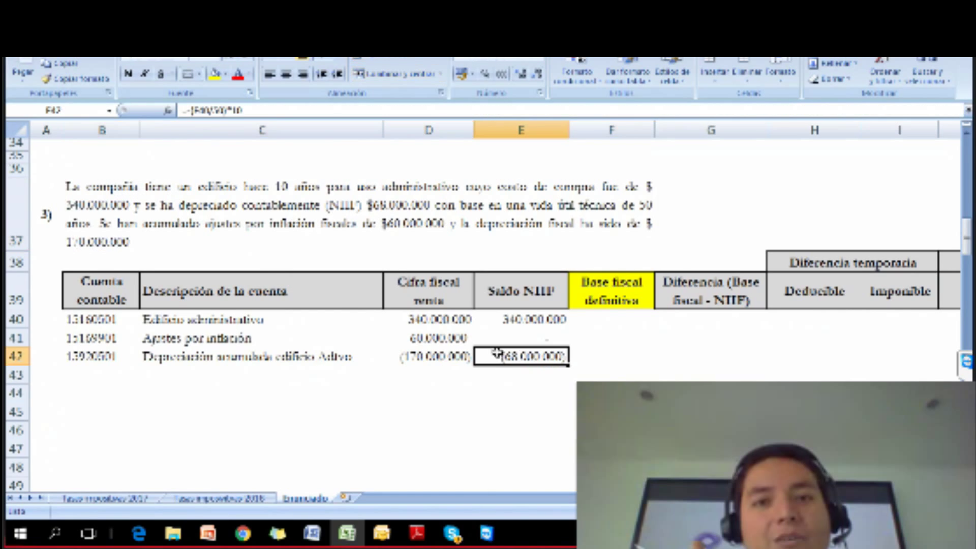
key("F2")
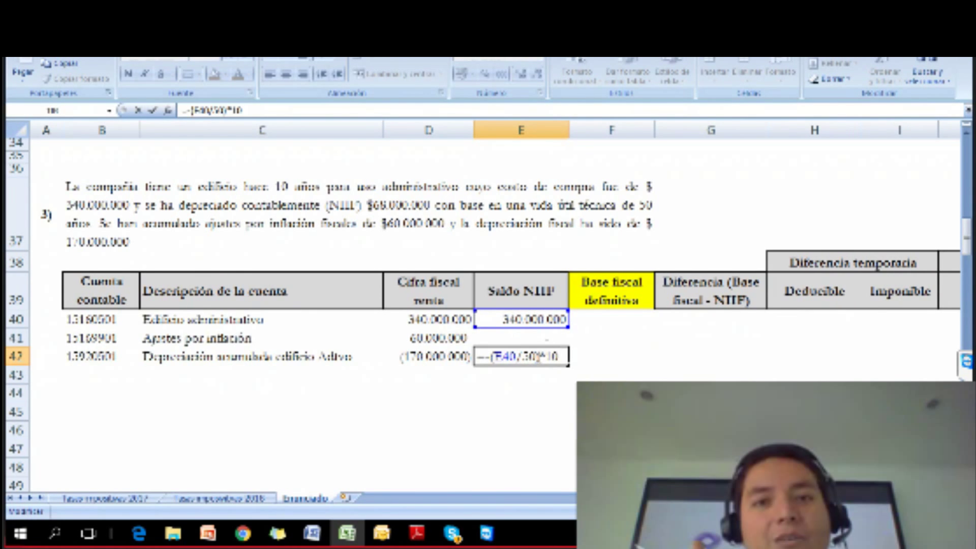
key("ctrl+Return")
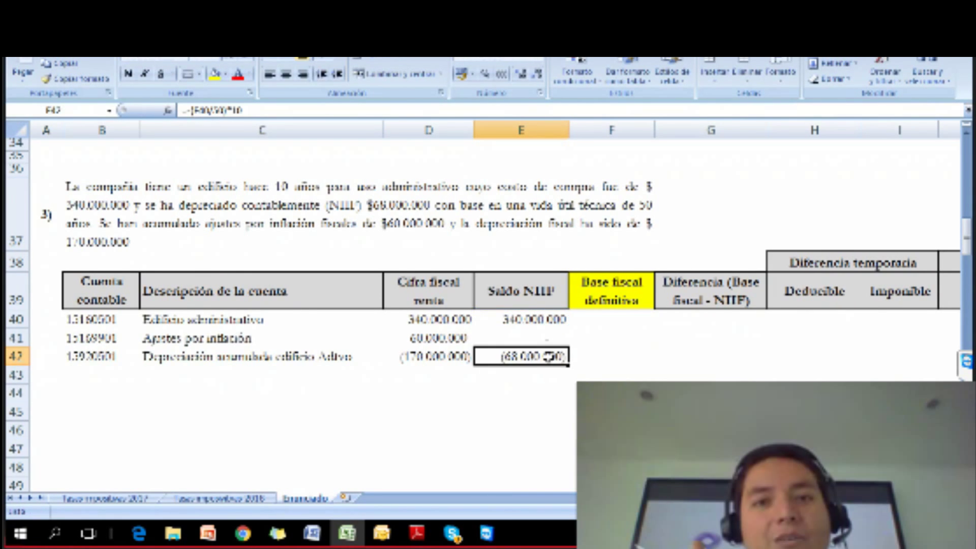
key("Down")
key("Left")
key("Up")
key("Up")
key("Up")
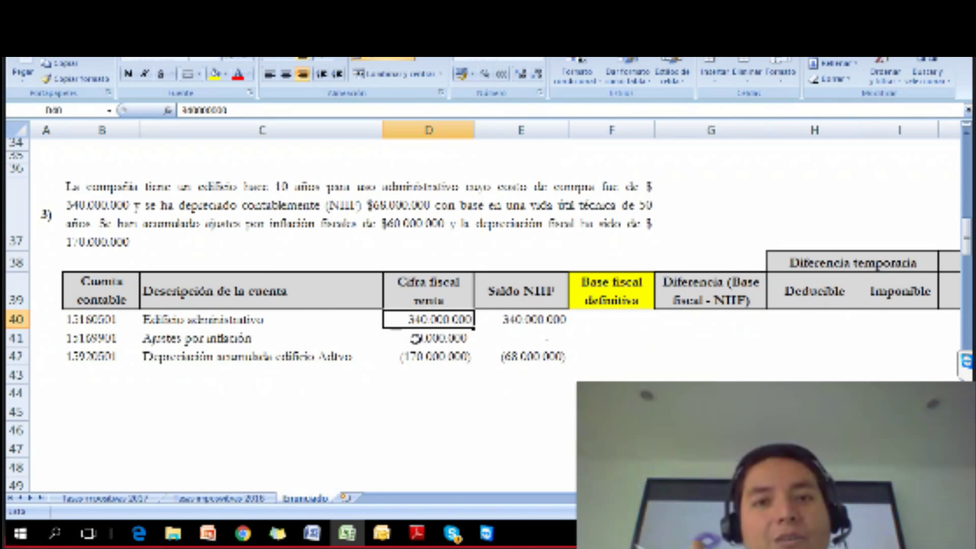
Compare the tax figure and NIIF balance of the inflation adjustments in D41 and E41
left_click(416, 338)
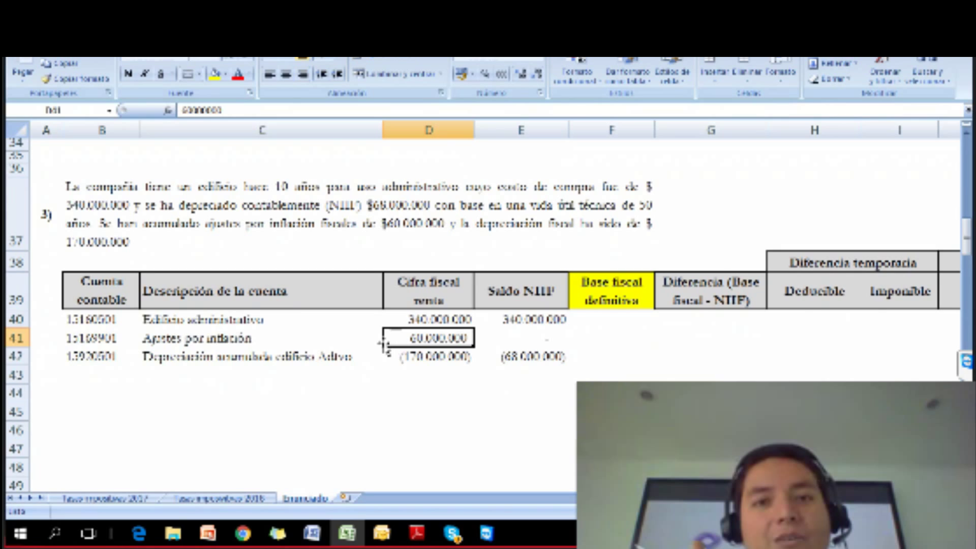
key("Right")
key("Left")
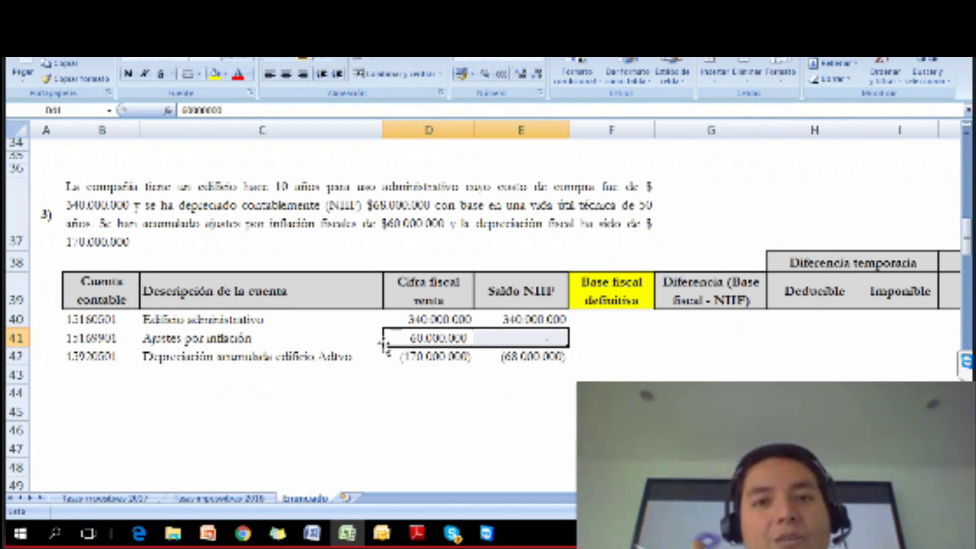
key("Right")
key("Left")
key("Right")
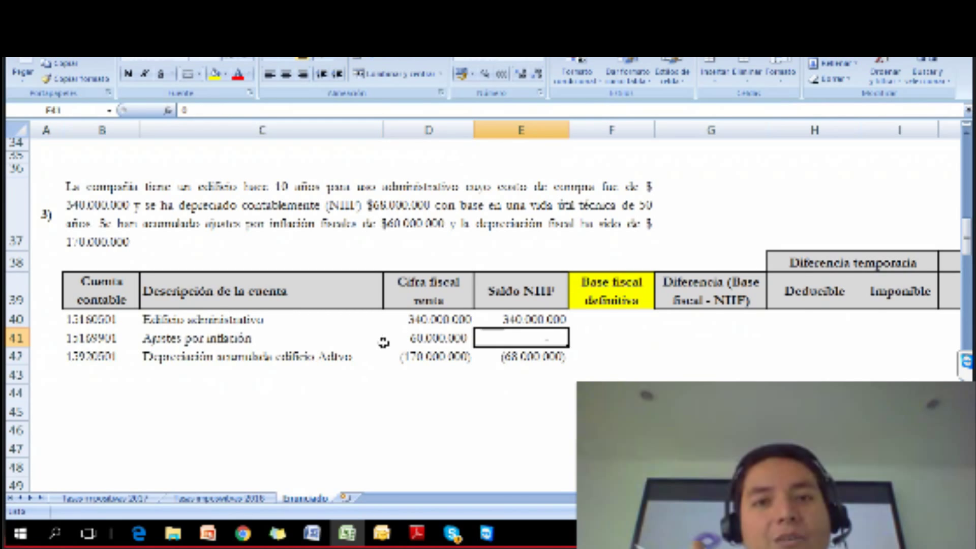
key("Down")
key("Up")
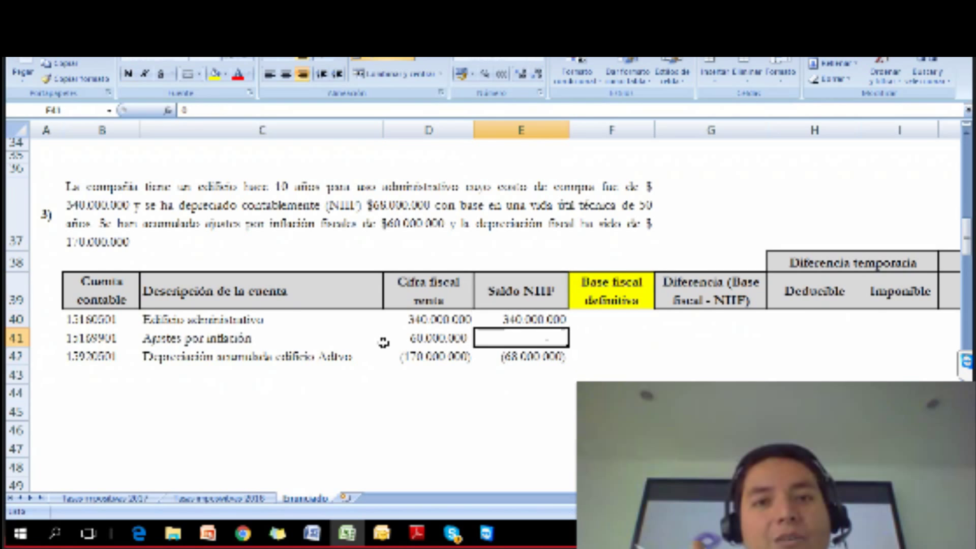
key("Left")
key("Up")
key("Down")
key("Left")
key("Left")
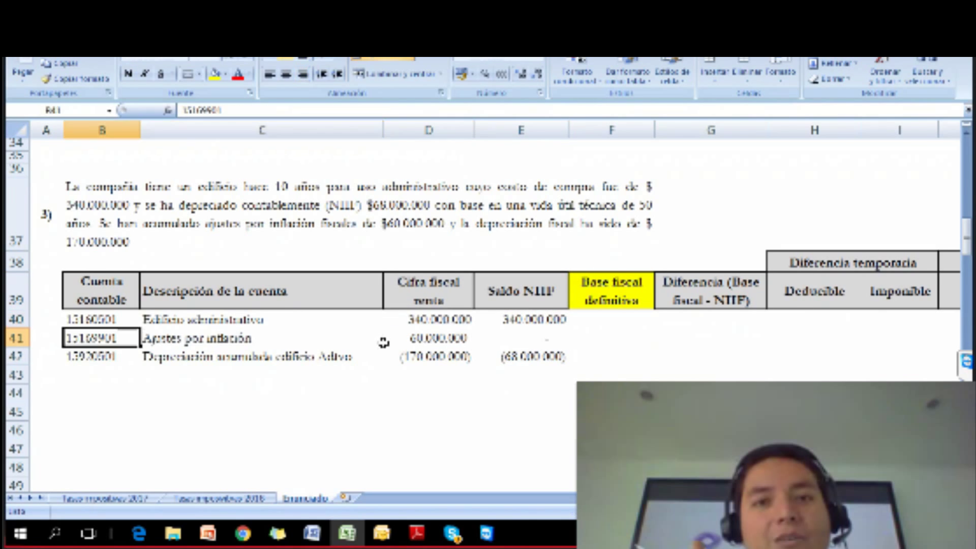
Highlight the NIIF balance of the inflation adjustments in E41 with a yellow fill
key("Right")
key("Right")
key("Up")
key("Down")
key("Right")
key("Right")
key("Left")
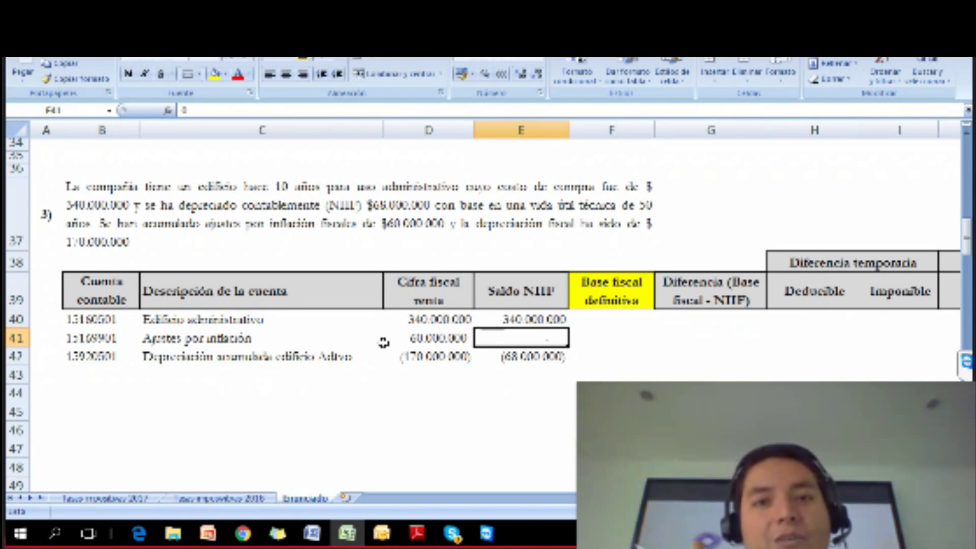
left_click(215, 76)
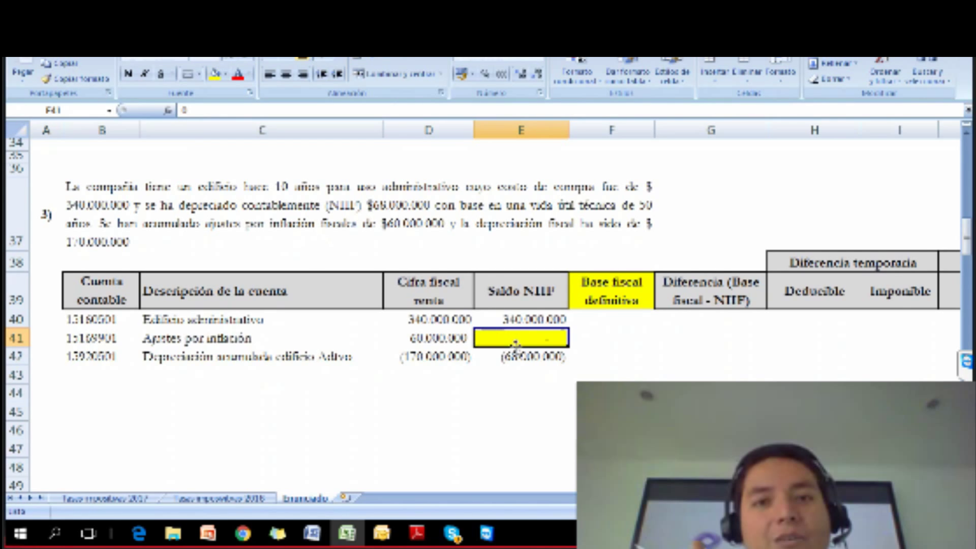
Total the building case's NIIF balances in E43 with a sum of E40:E42
left_click(524, 377)
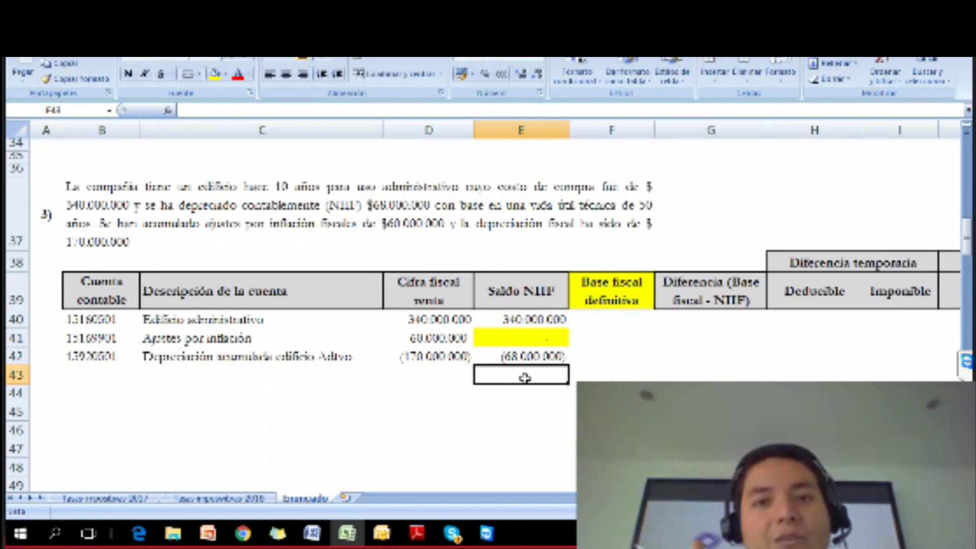
key("alt+equal")
key("Return")
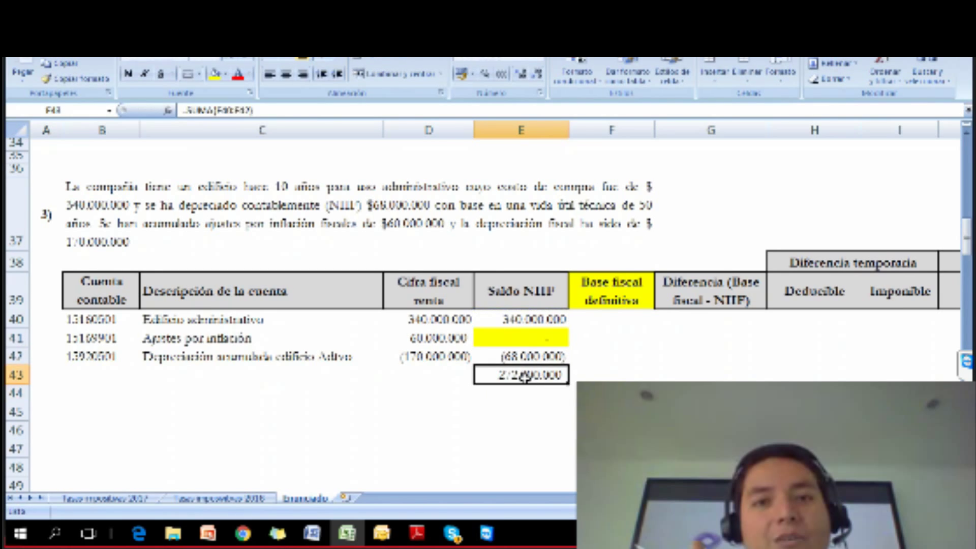
Total the building case's tax figures in D43 with a sum of D40:D42 and border the totals in D43:E43
key("Left")
key("alt+equal")
key("Return")
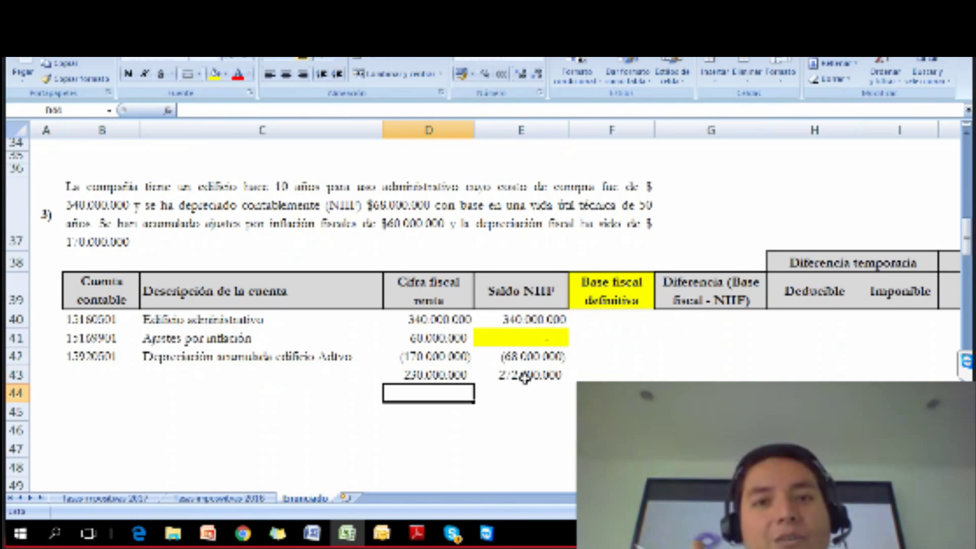
key("Up")
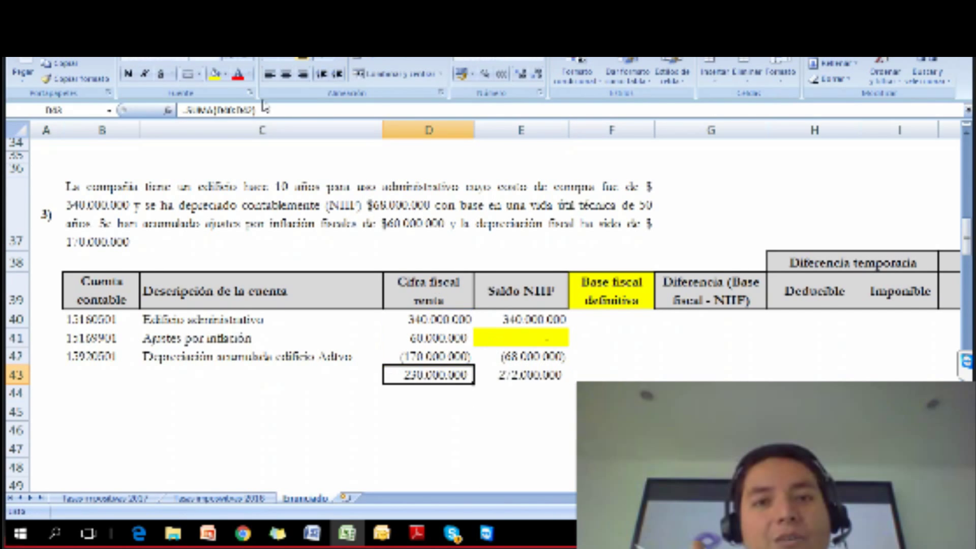
left_click(541, 376)
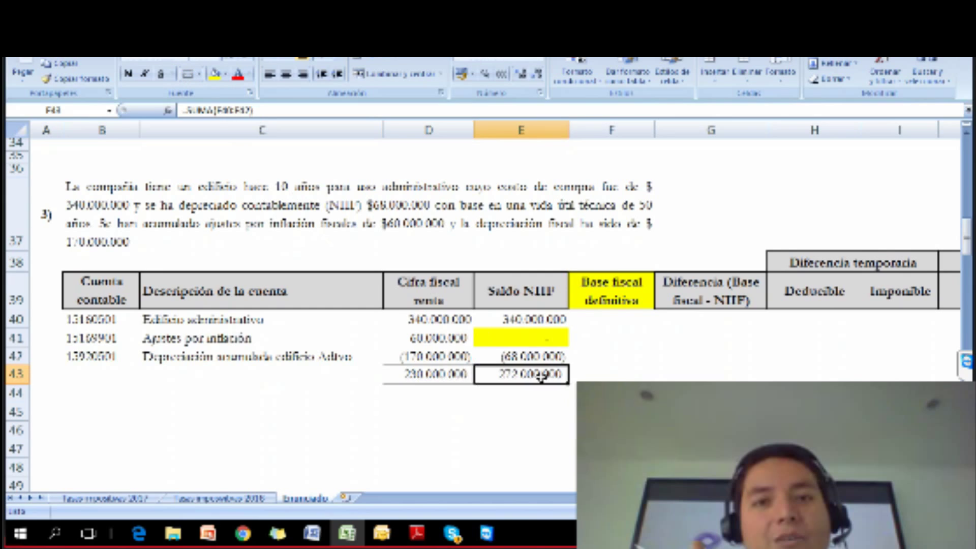
Highlight the building's total tax figure in D43 with a yellow fill
left_click(436, 386)
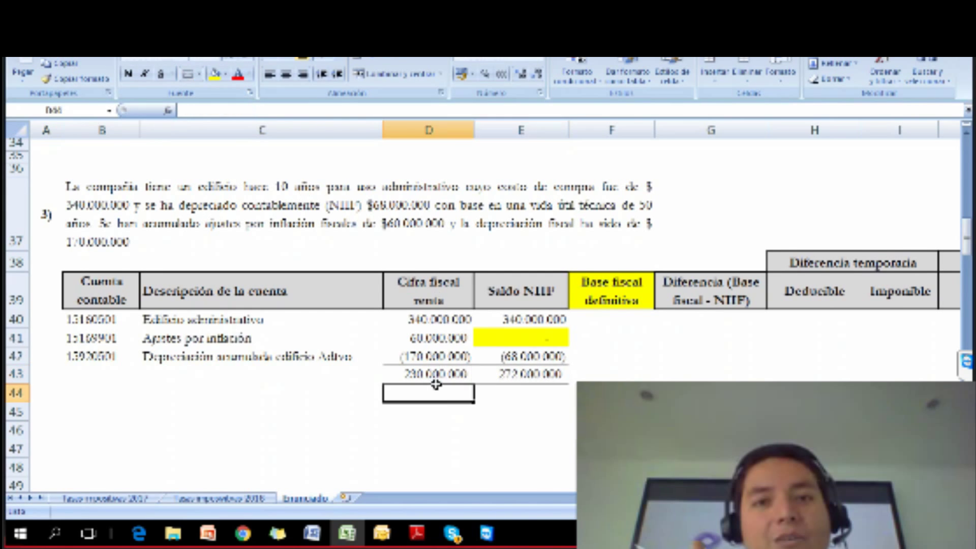
left_click(435, 374)
double_click(436, 374)
key("Escape")
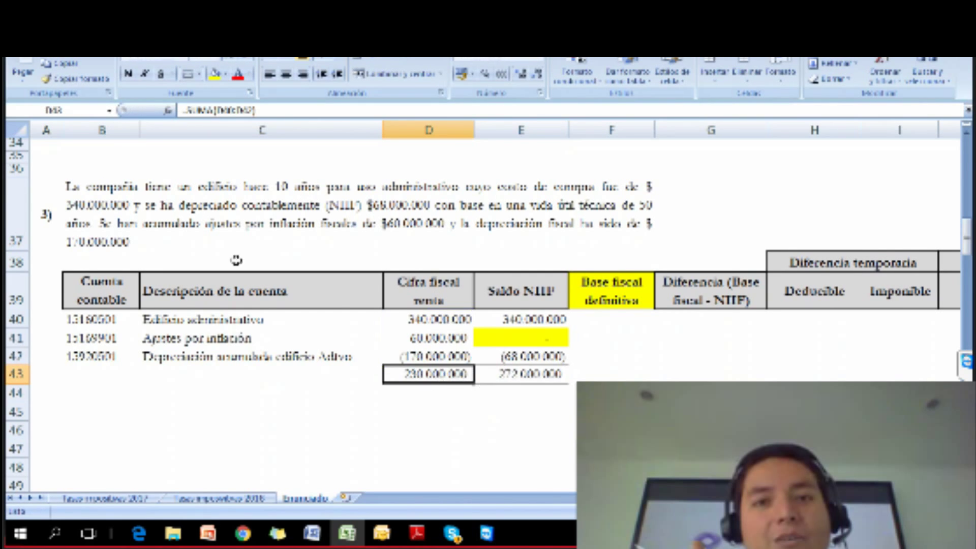
left_click(216, 74)
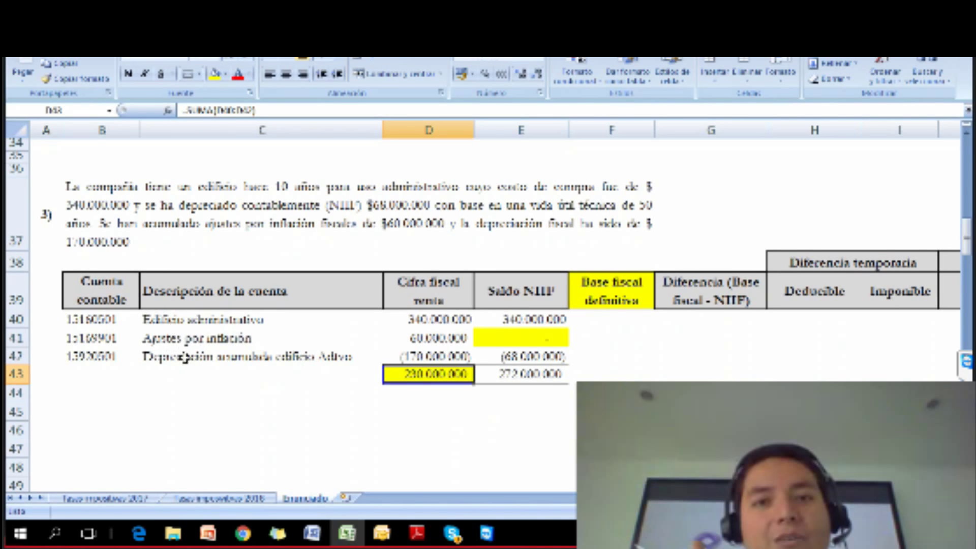
left_click(304, 406)
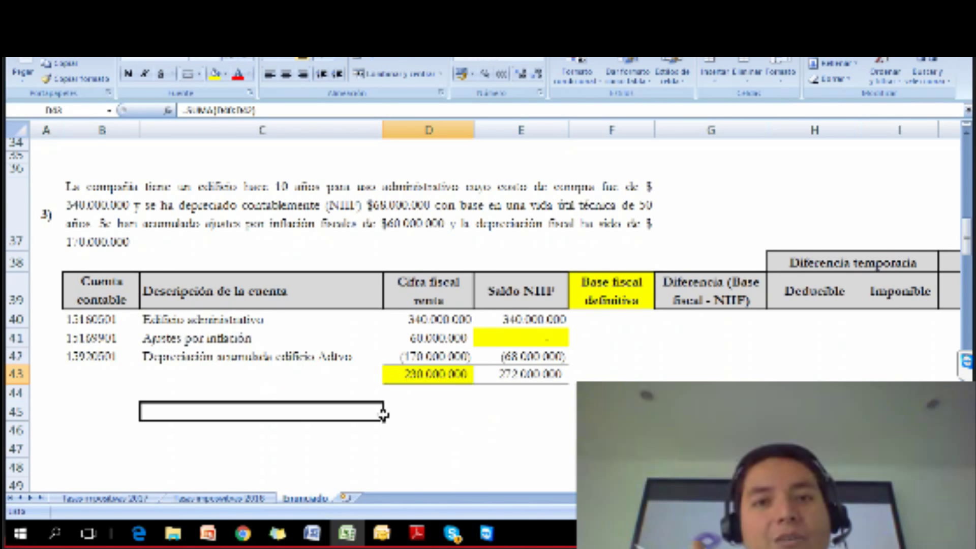
left_click(411, 373)
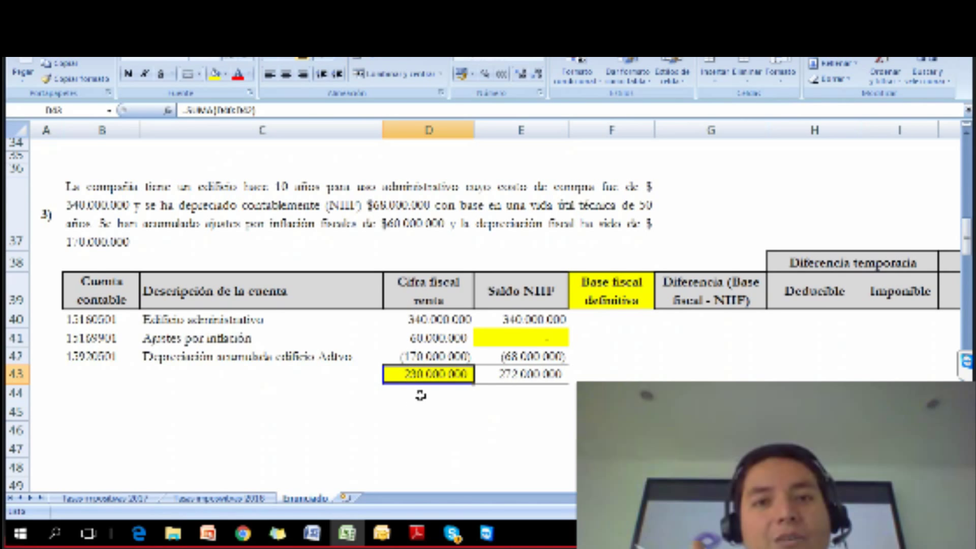
Set the building's definitive tax base in F43 to the total tax figure with the formula +D43
left_click(605, 370)
type("+")
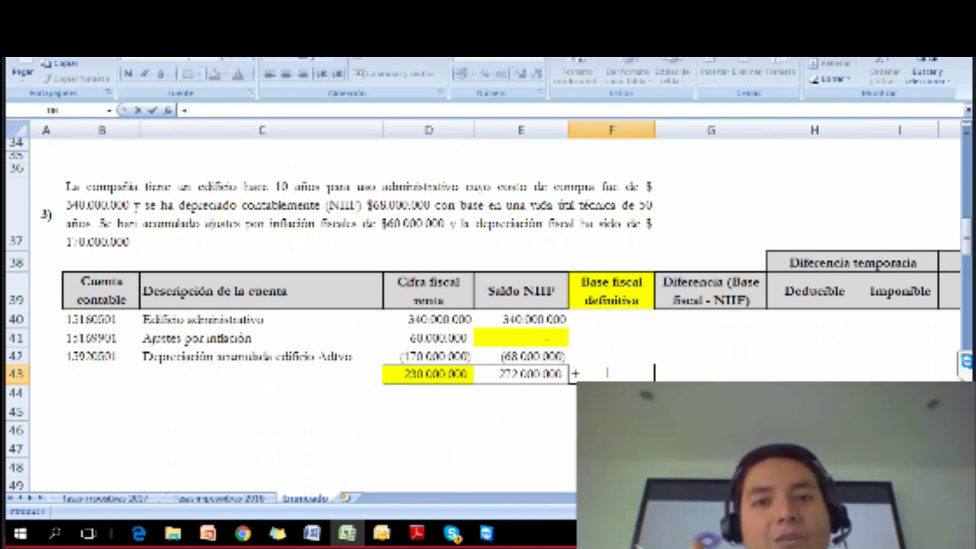
key("Left")
key("Left")
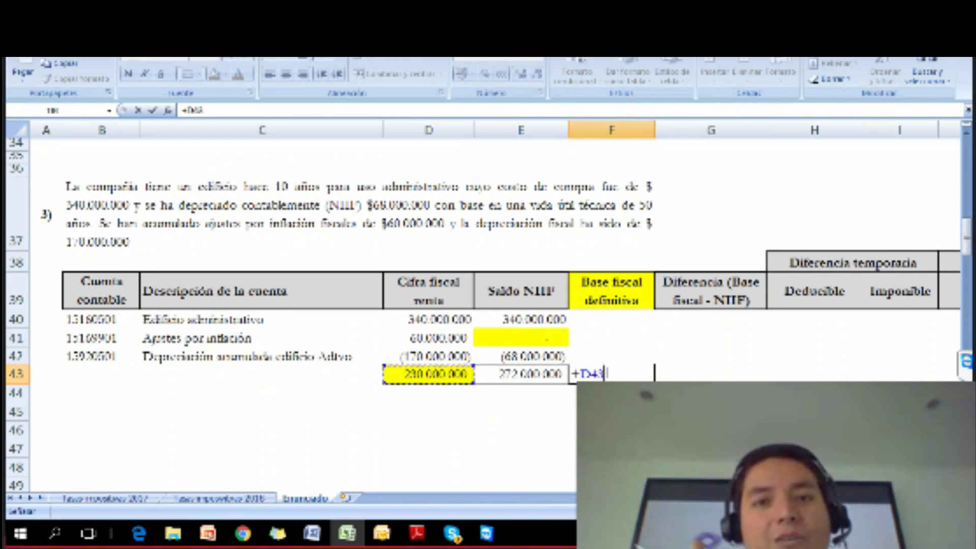
key("Return")
key("Up")
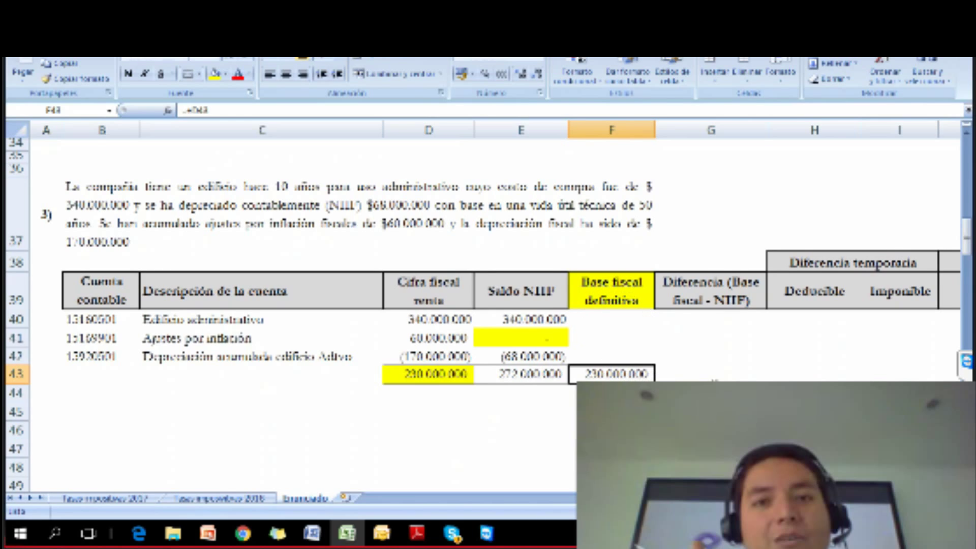
Calculate the difference between tax base and NIIF balance in G43 with the formula +F43-E43
left_click(712, 377)
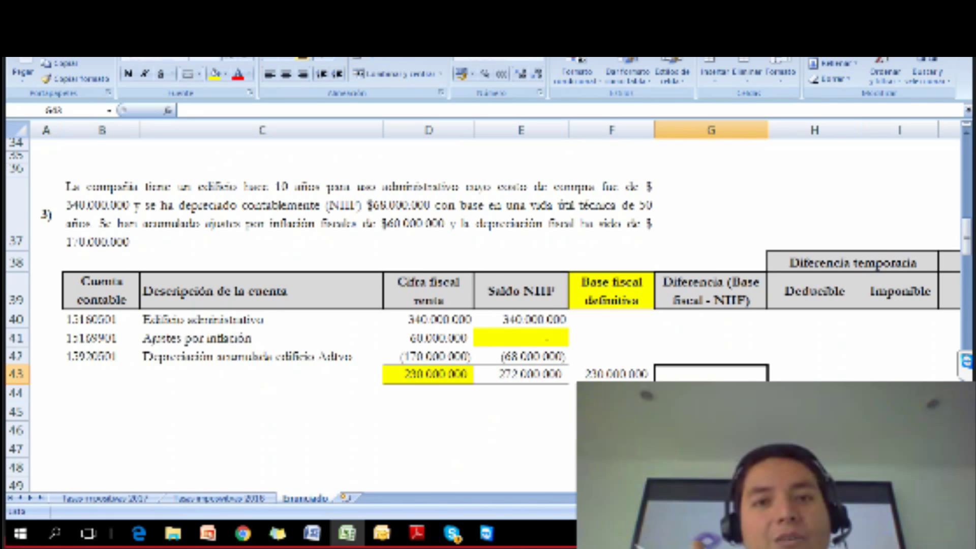
type("+")
key("Left")
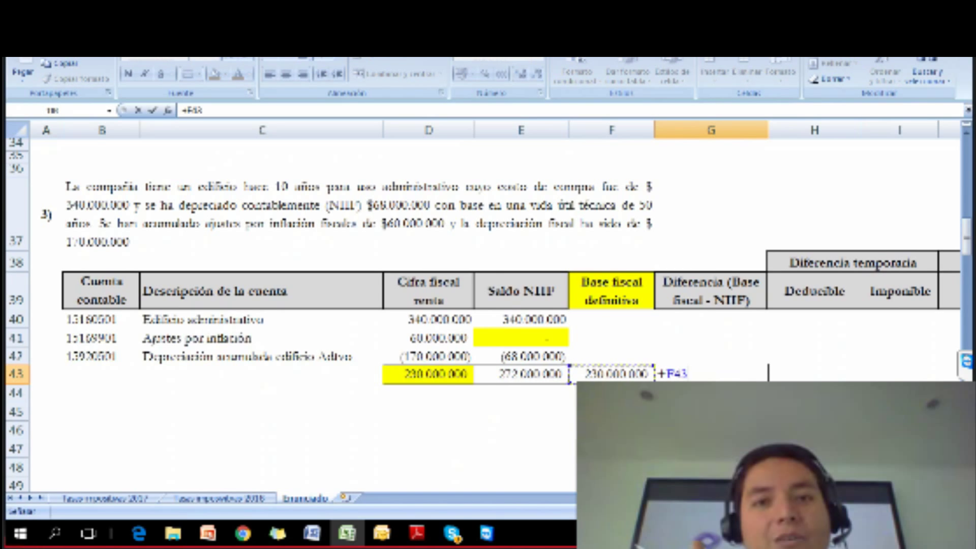
type("-")
key("Left")
key("Left")
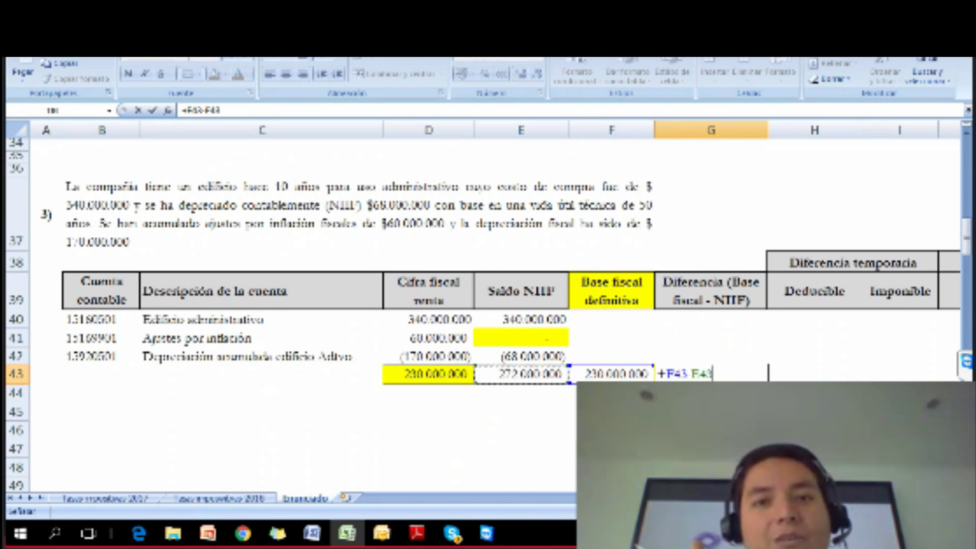
key("Return")
key("Up")
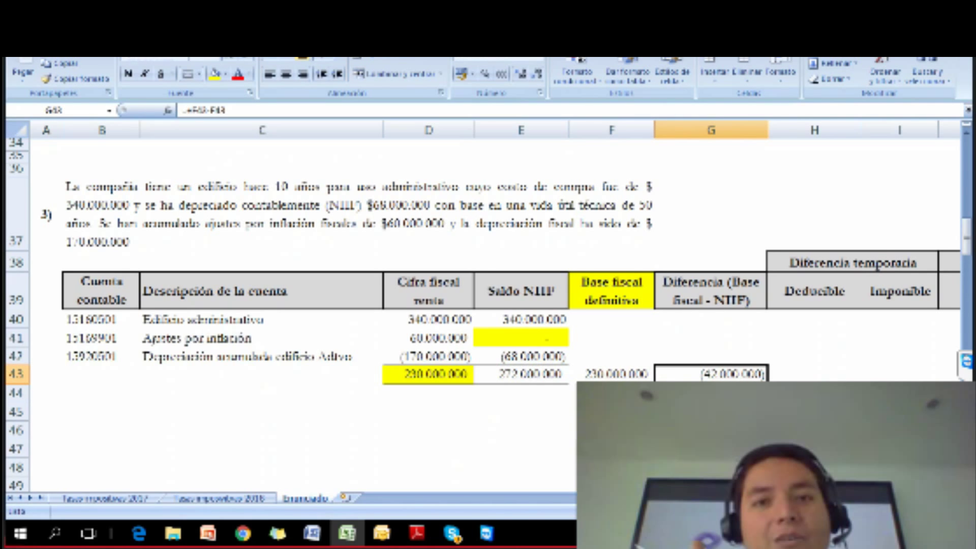
Classify the building's difference as taxable (Imponible) by linking I43 to it with the formula +G43
key("Right")
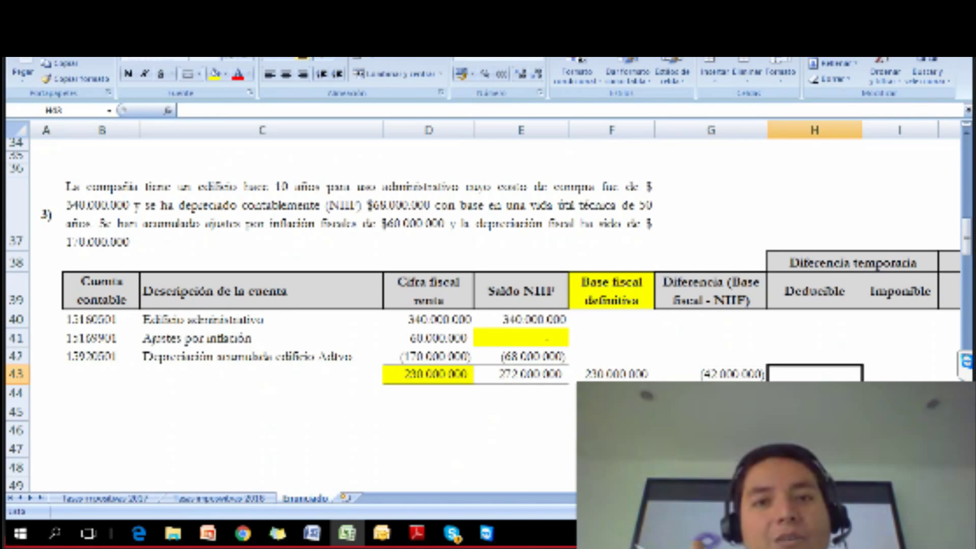
key("Right")
type("+")
key("Left")
key("Left")
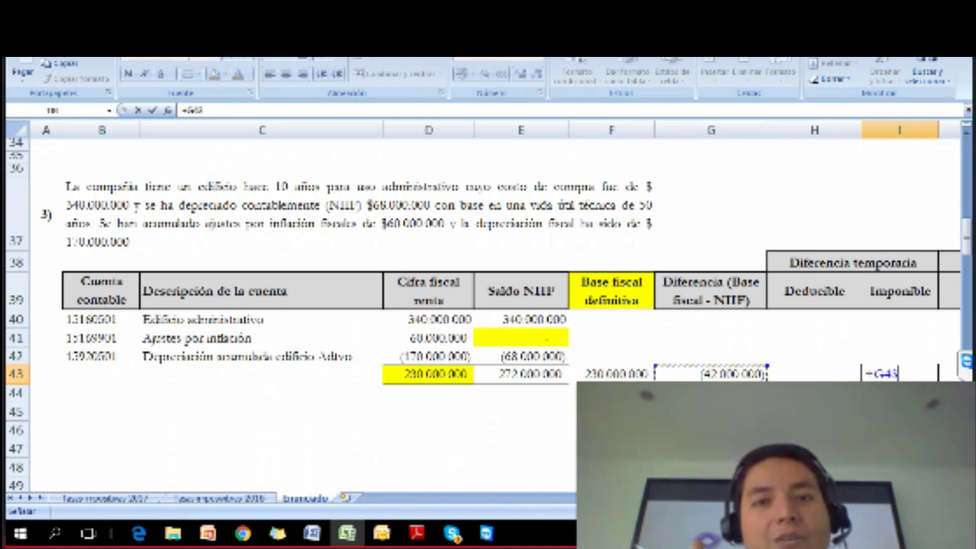
key("Return")
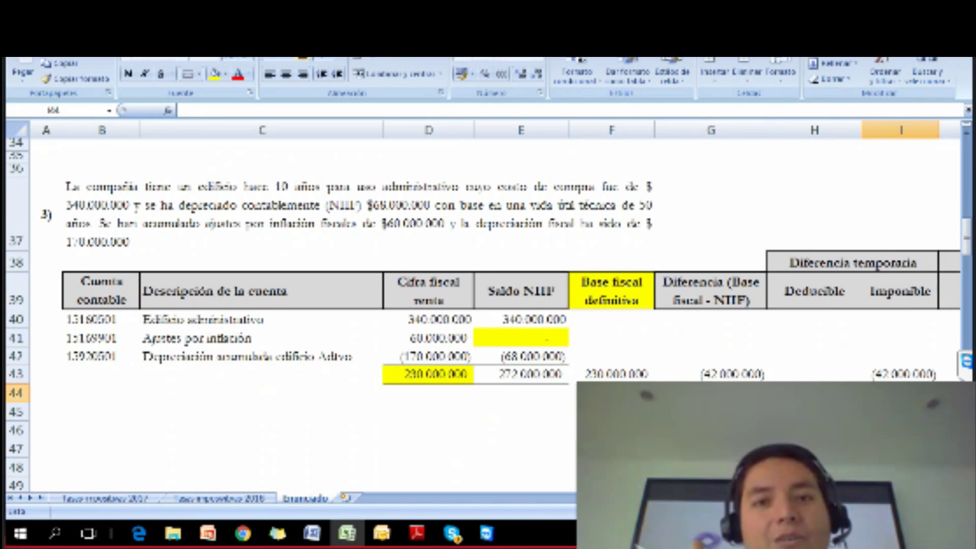
key("Up")
key("Left")
key("Left")
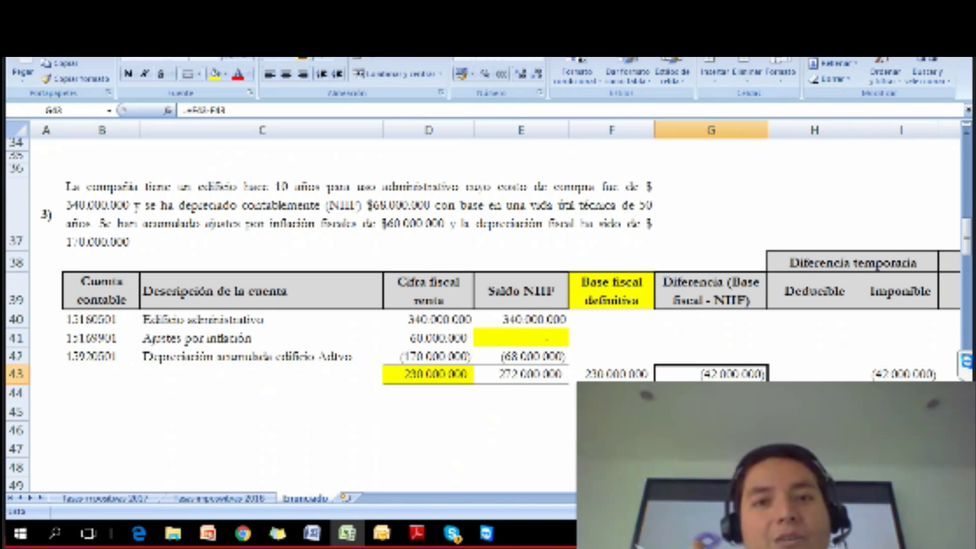
Examine the 2017, 2018 and 2019 reversal years alongside the building's taxable temporary difference in row 43
scroll(488, 305, "down", 1)
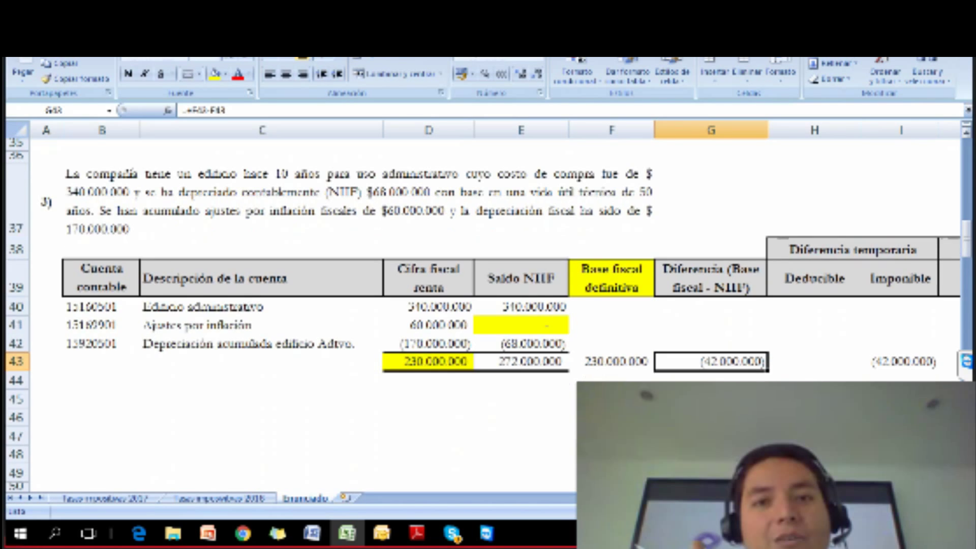
scroll(488, 305, "down", 1)
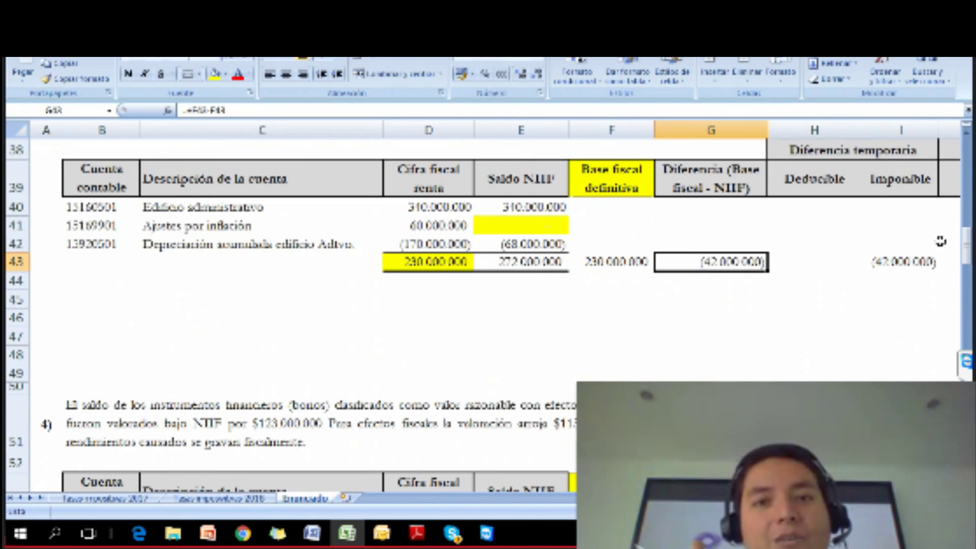
scroll(971, 138, "up", 1)
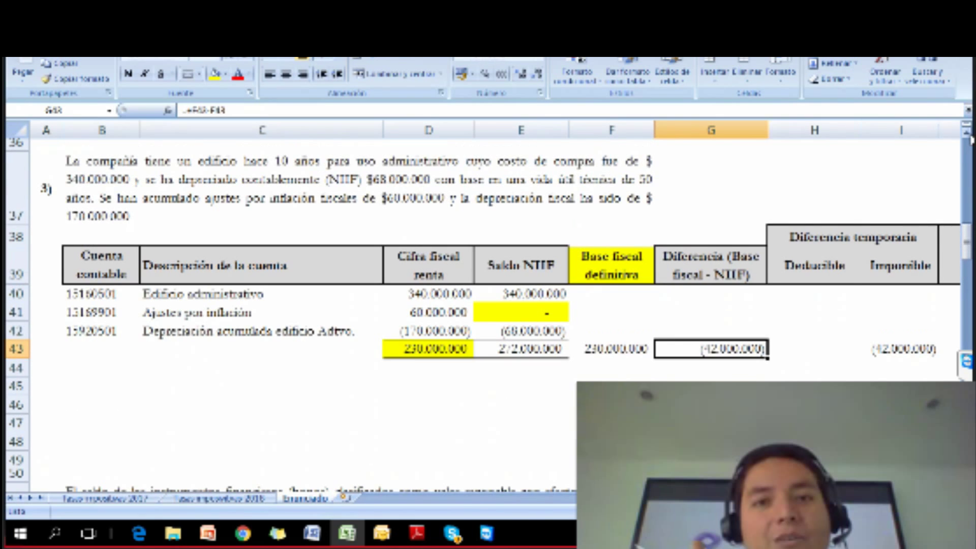
left_click(897, 364)
key("Right")
key("Left")
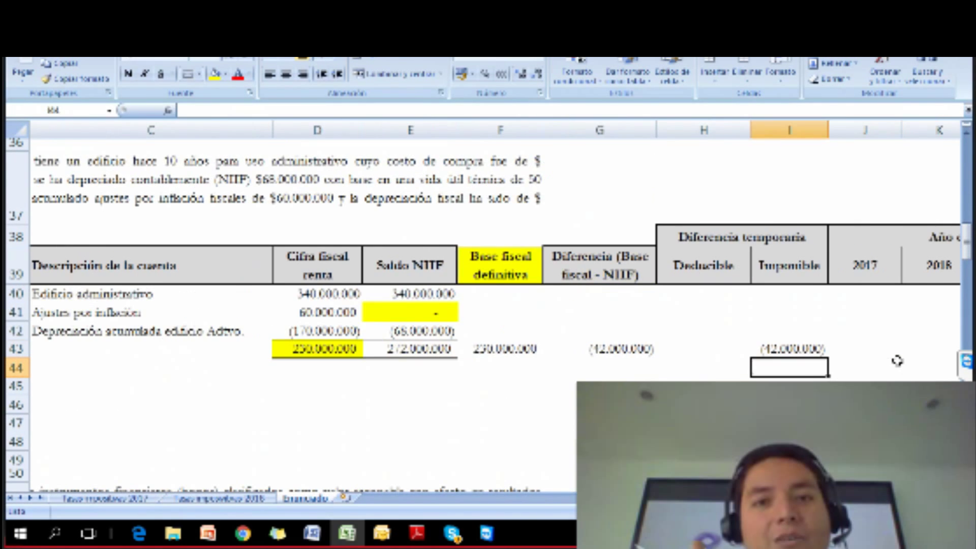
key("Up")
key("Right")
key("Right")
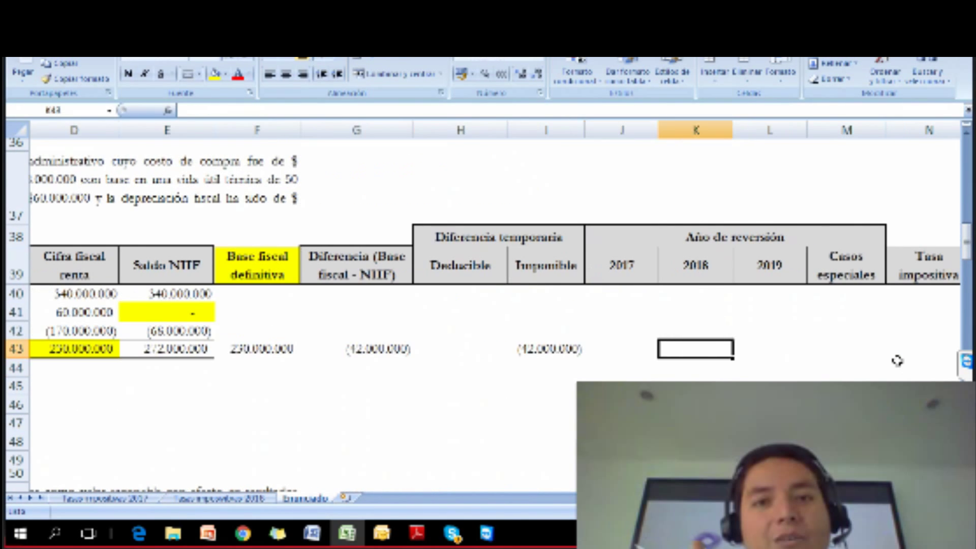
key("Left")
key("Right")
key("Right")
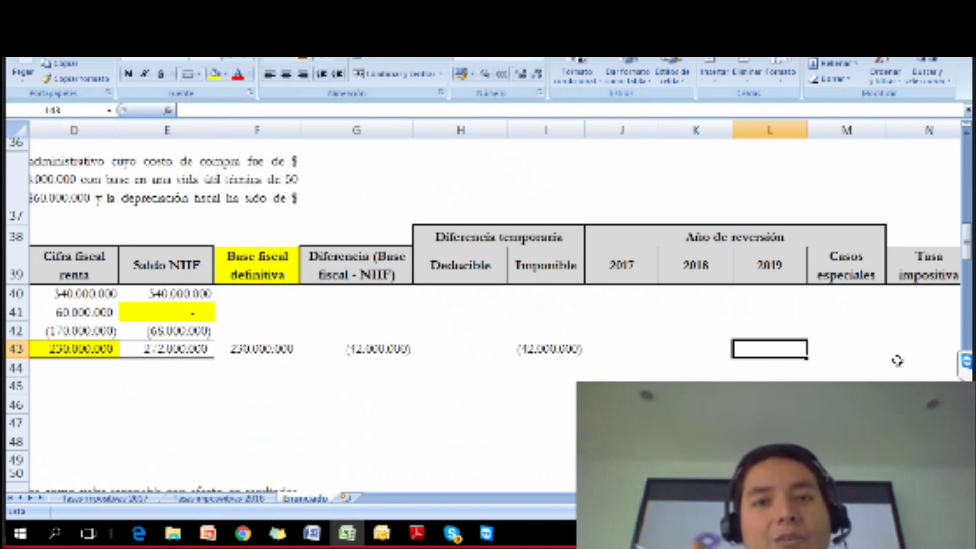
key("Left")
key("Left")
key("Right")
key("Right")
key("Left")
key("Left")
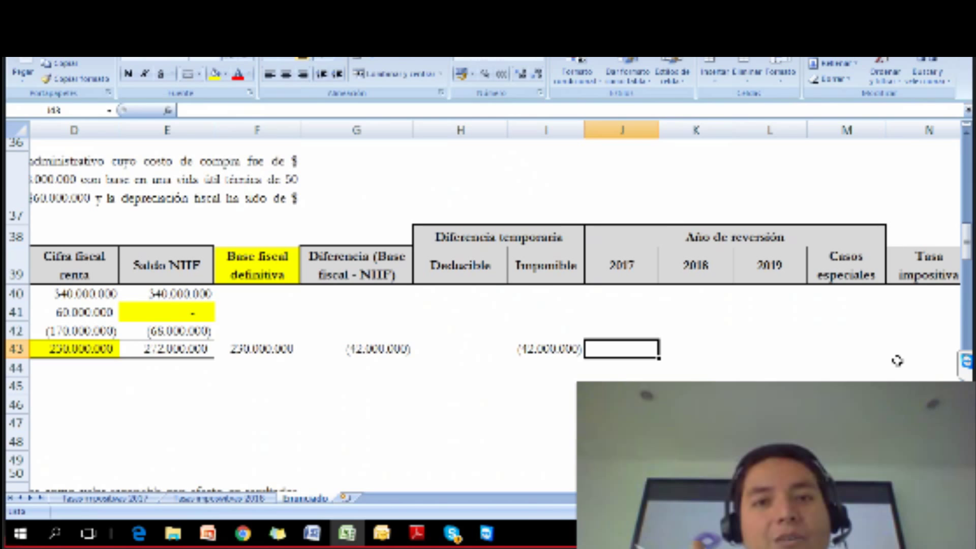
key("Left")
key("Left")
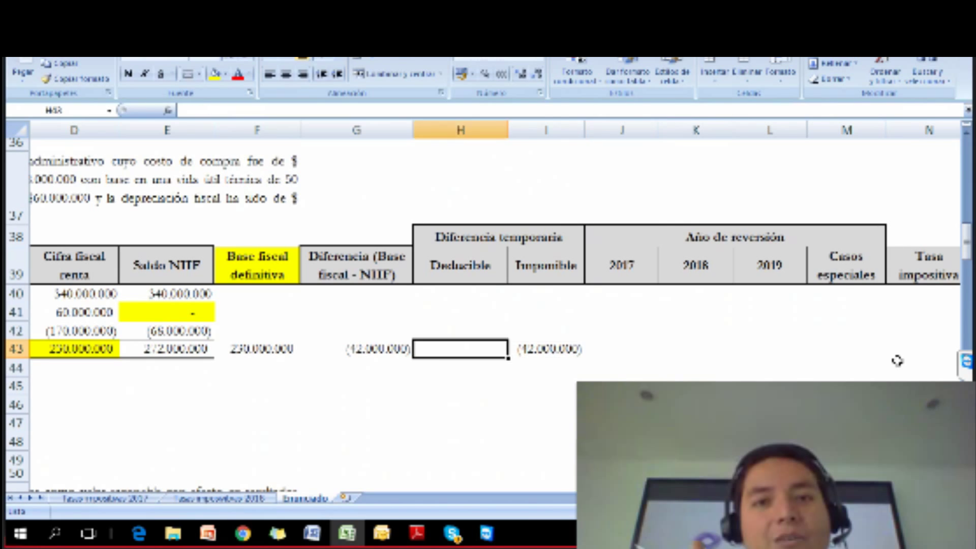
key("Right")
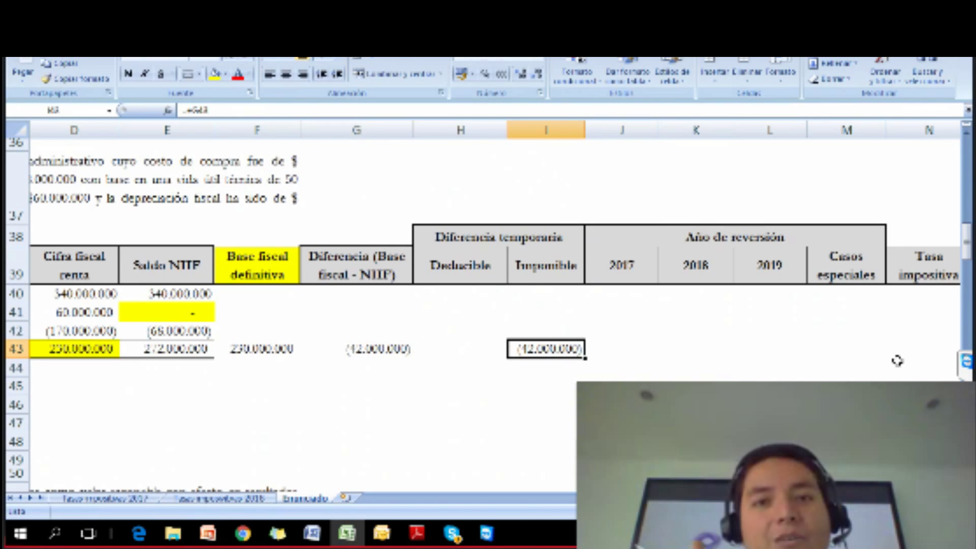
key("Right")
key("Left")
key("Right")
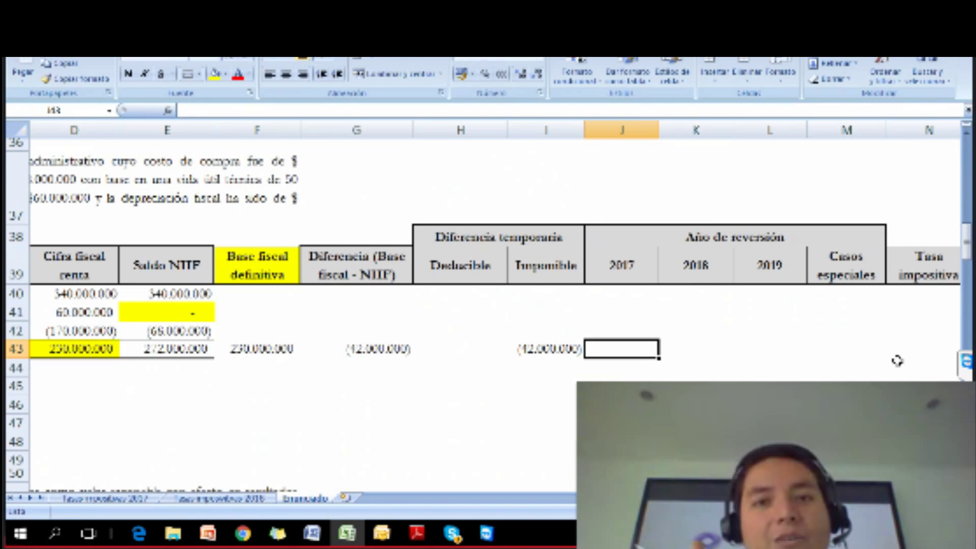
Review the building case's statement in B37 for the technical useful life and depreciation data
key("Left")
key("Left")
key("Left")
key("Left")
key("Left")
key("Left")
key("Left")
key("Left")
key("Left")
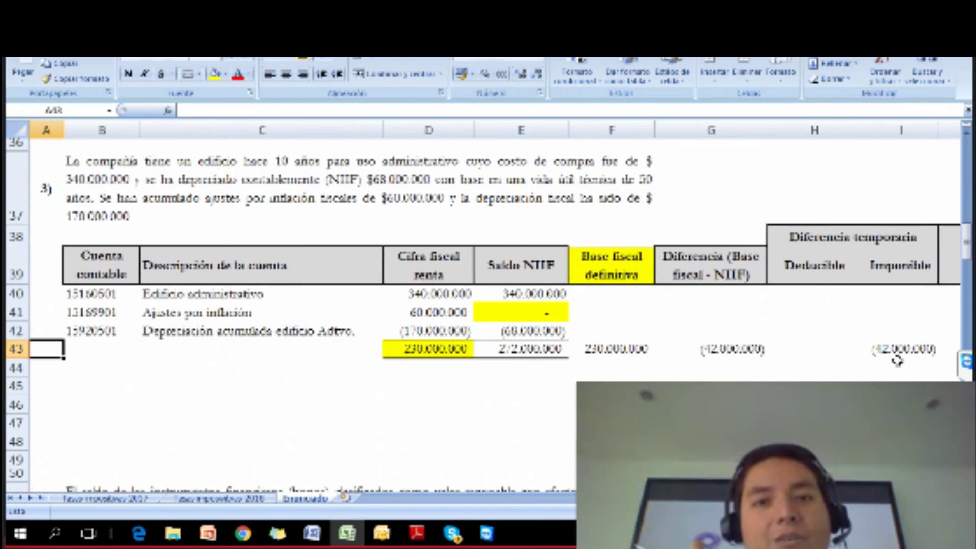
key("Up")
key("Up")
key("Up")
key("Up")
key("Up")
key("Up")
key("Right")
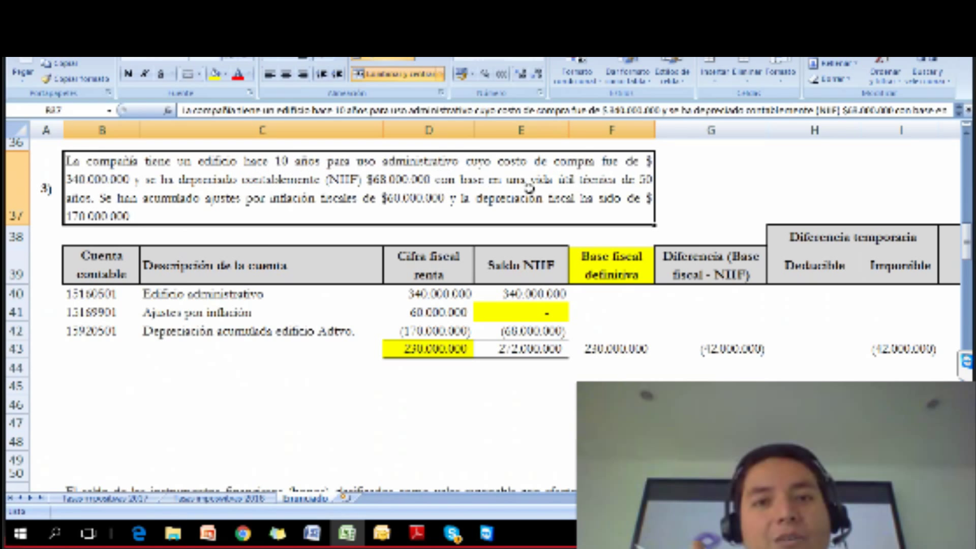
Go to the building case's 2017 reversal cell, J43
left_click(847, 374)
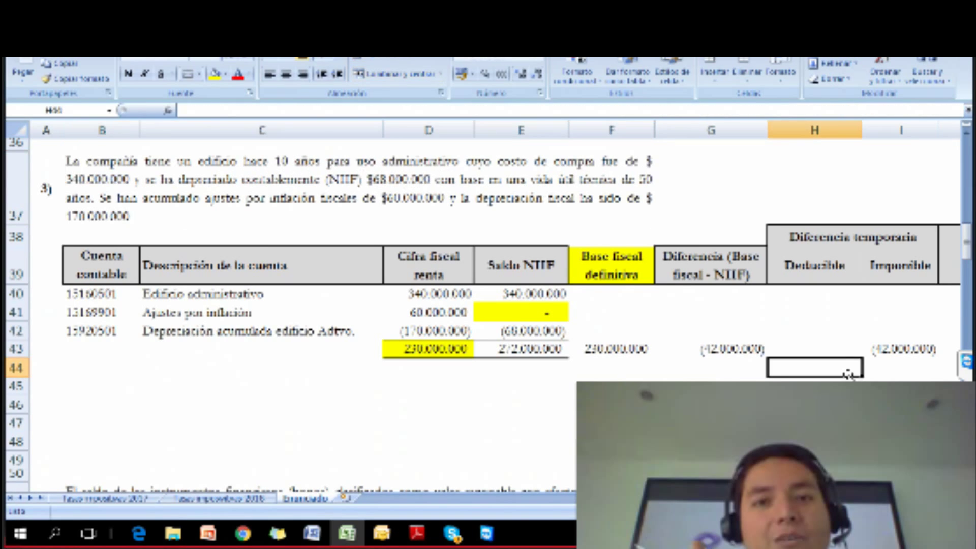
key("Right")
key("Right")
key("Right")
key("Right")
key("Left")
key("Up")
key("Left")
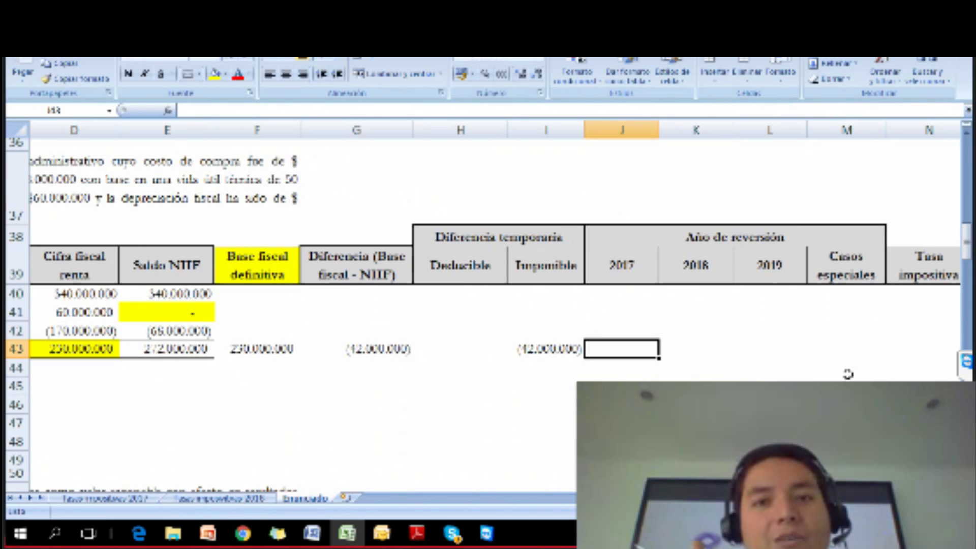
type("=")
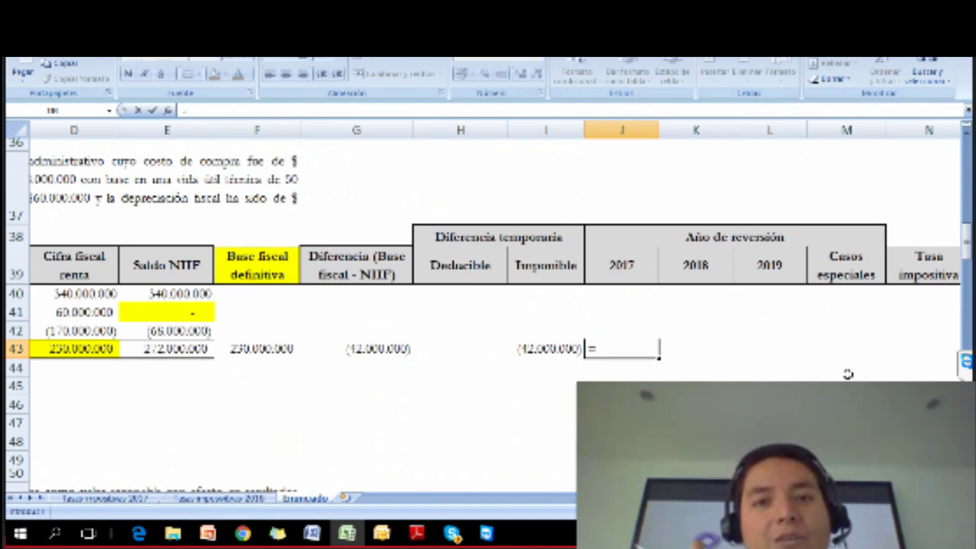
key("Escape")
type("=")
key("Escape")
key("Left")
key("Right")
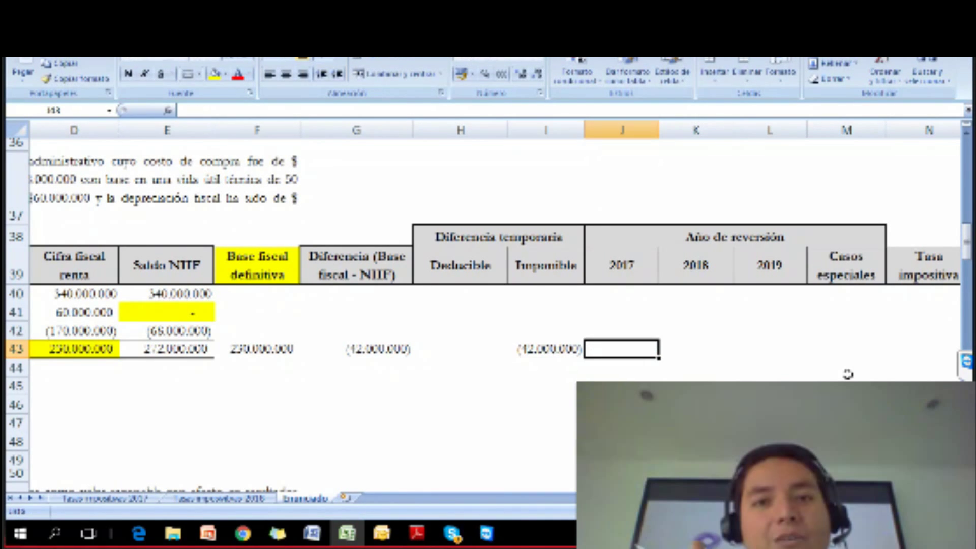
Examine the building's 2017, 2018, 2019 and special-case reversal cells in row 43 against its taxable temporary difference
left_click(697, 352)
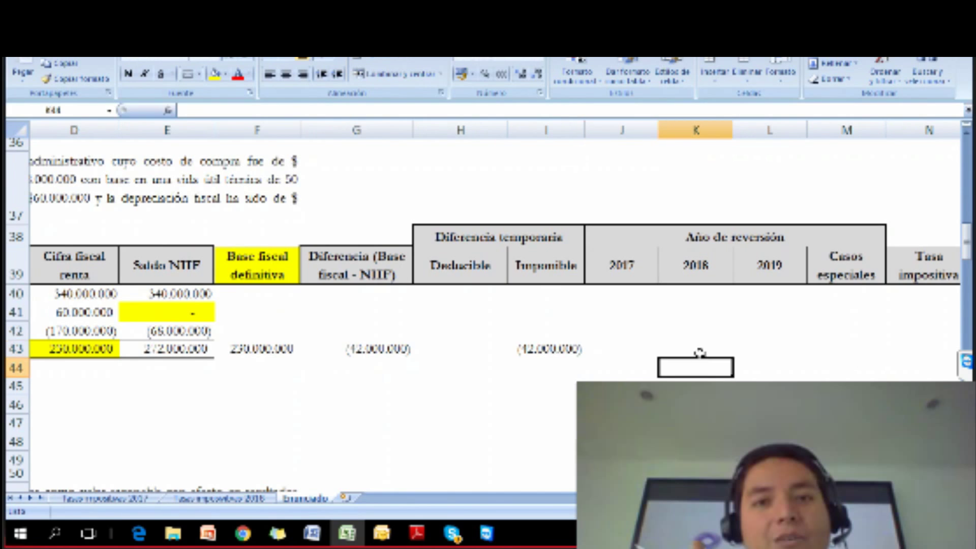
left_click(777, 349)
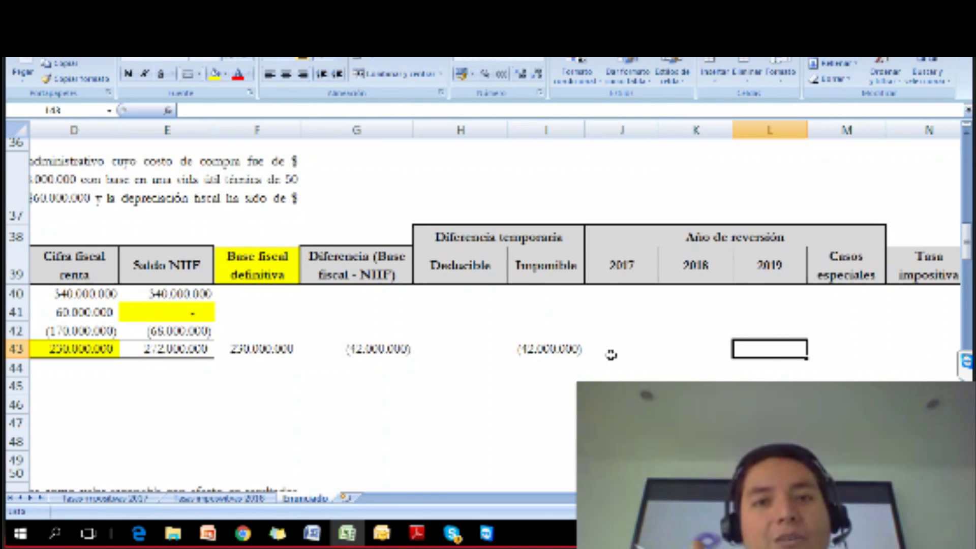
scroll(651, 347, "down", 1)
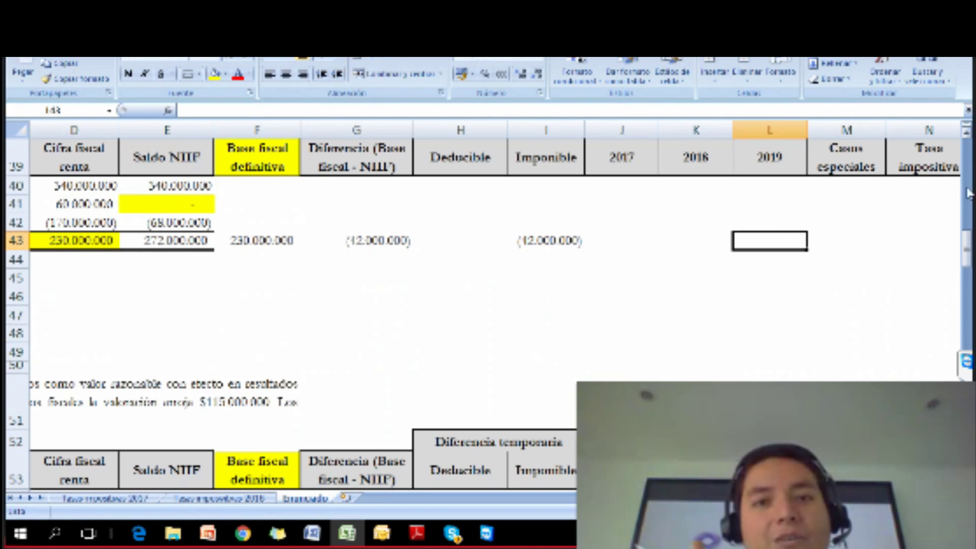
left_click(967, 134)
scroll(652, 307, "up", 1)
left_click(602, 331)
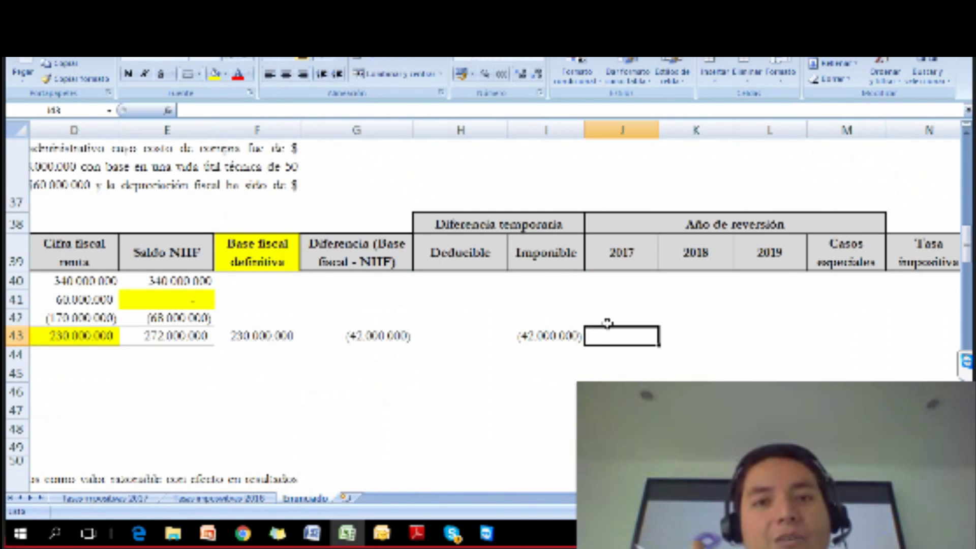
key("Right")
key("Right")
key("Right")
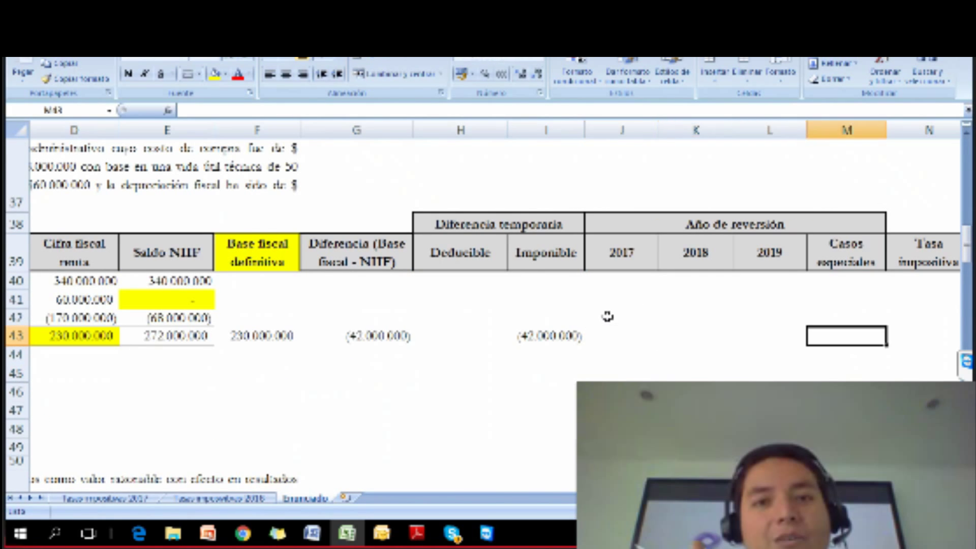
key("Left")
key("Left")
key("Left")
key("Left")
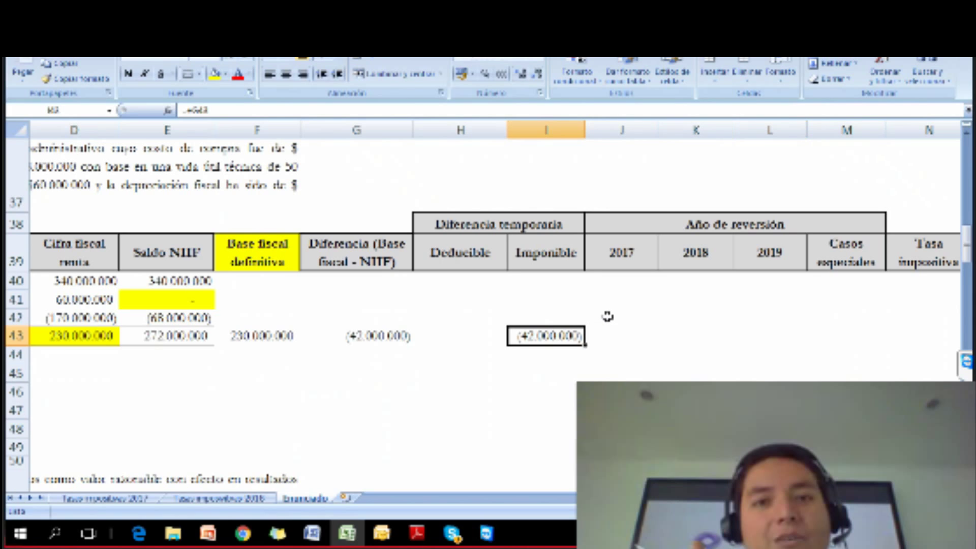
key("Left")
key("Left")
Calculate the building's 2017 reversal in J43 by dividing the taxable difference by 50 years with =I43/50
key("Right")
key("Right")
key("Right")
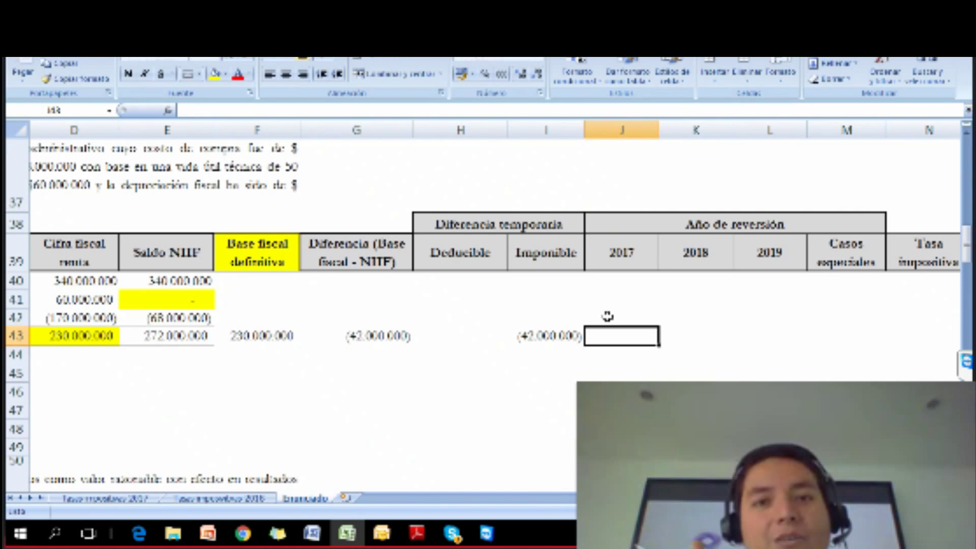
type("=")
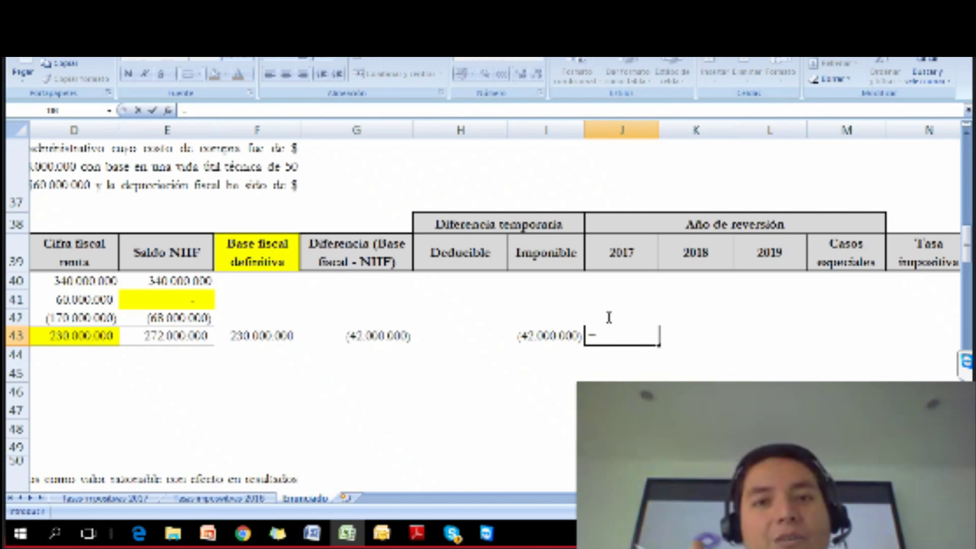
key("Left")
type("/")
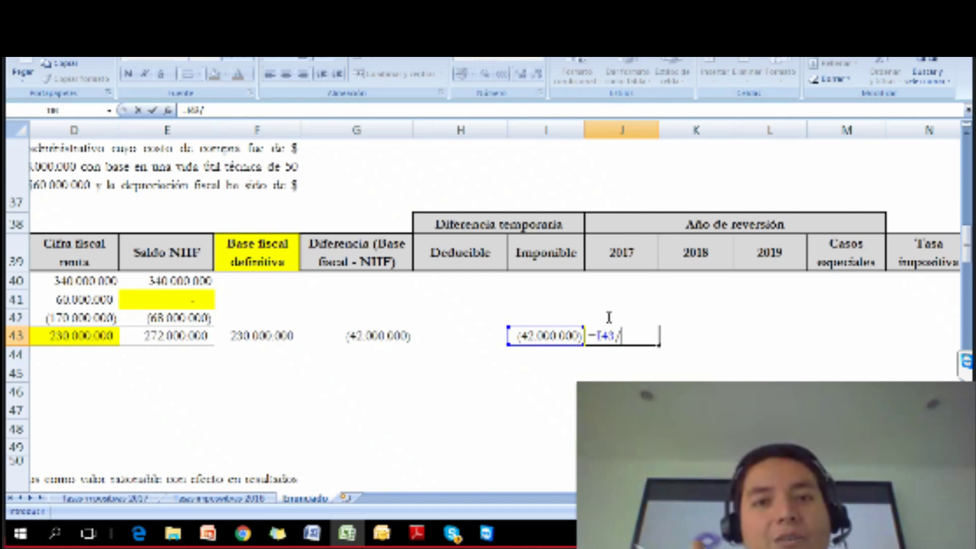
type("50")
key("ctrl+Return")
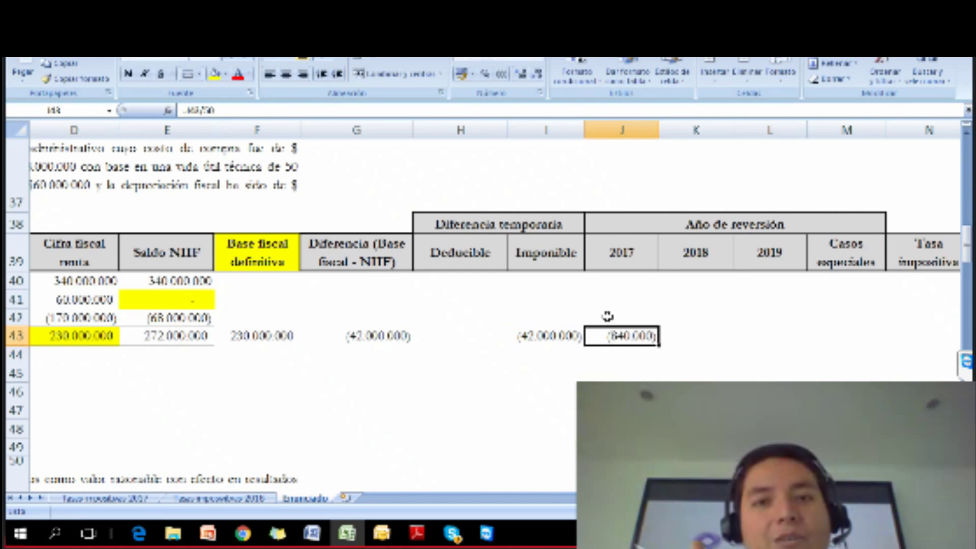
key("F2")
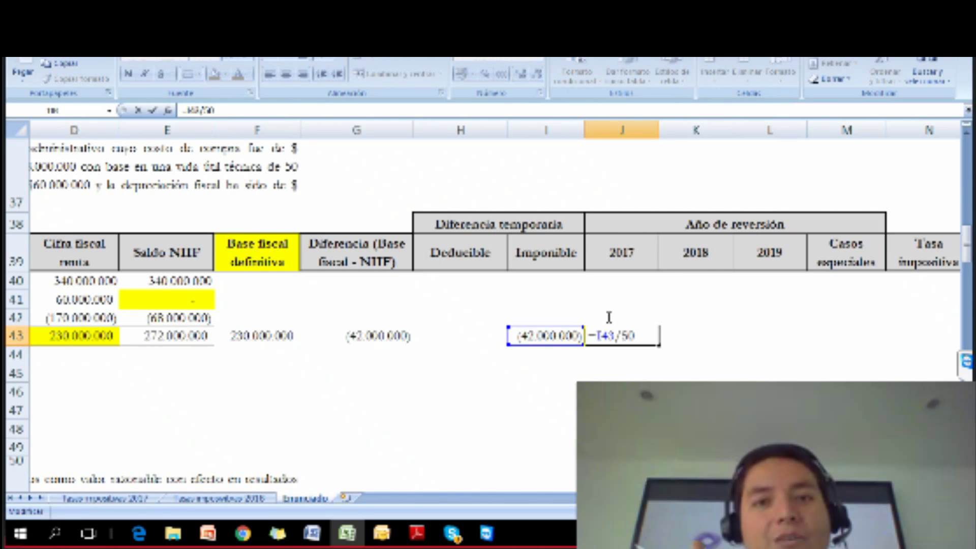
key("ctrl+Return")
Calculate the building's 2018 reversal in K43 with the formula =I43/50
key("Right")
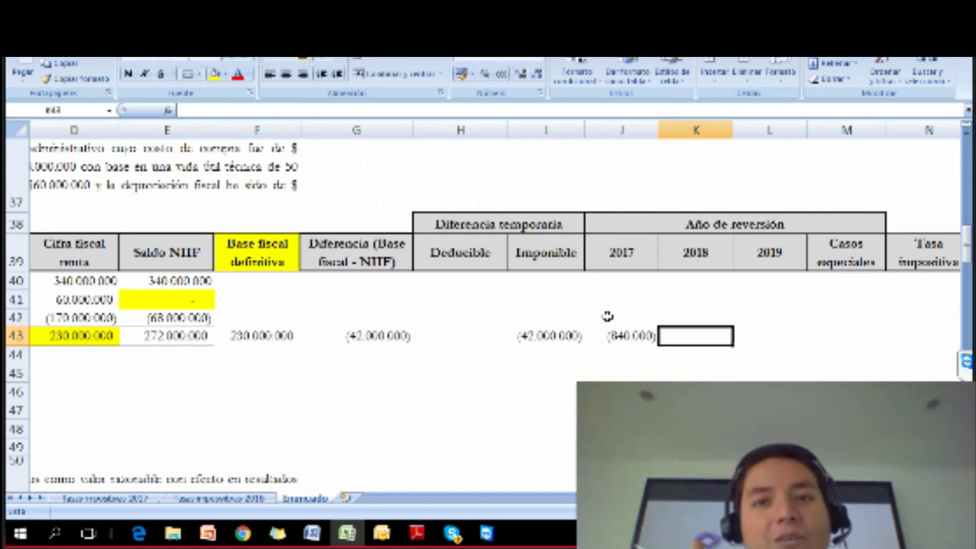
type("=")
key("Left")
key("Left")
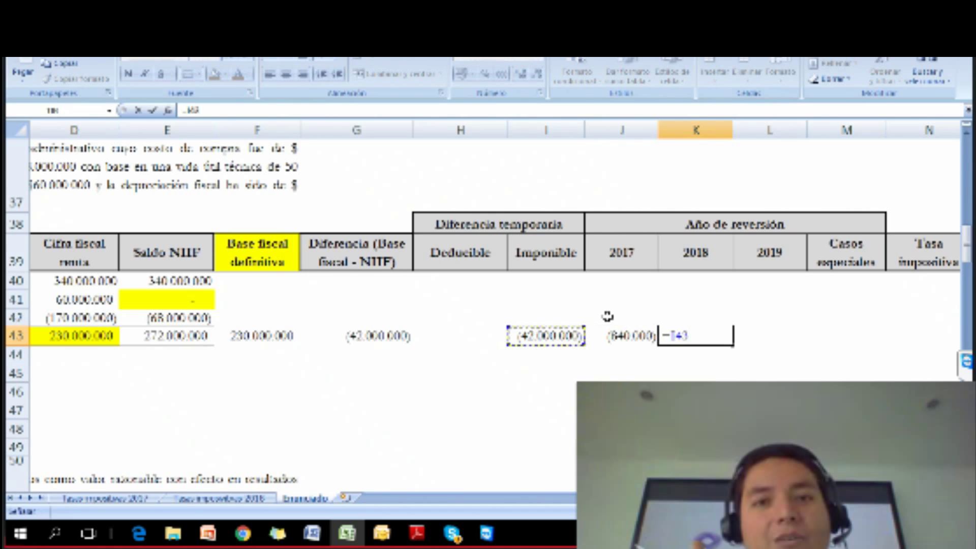
type("/")
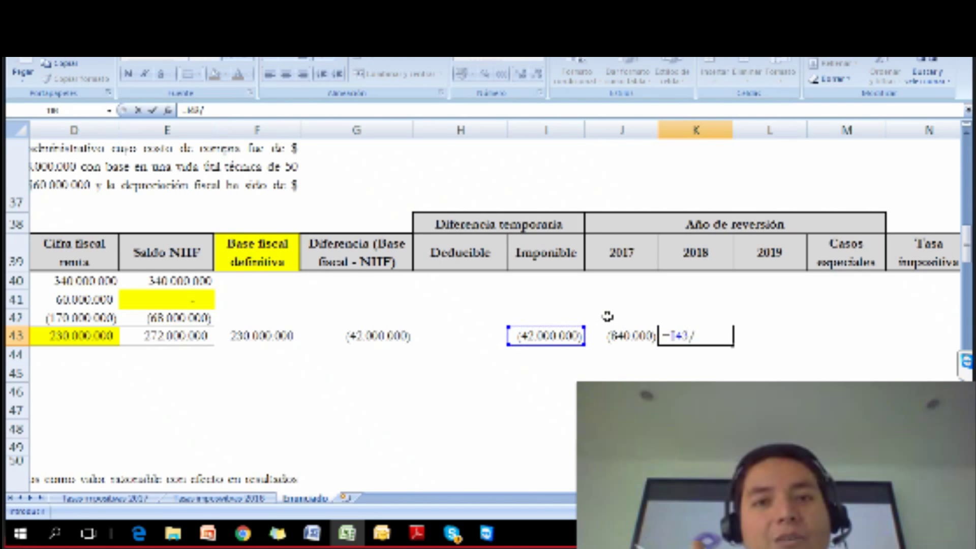
type("50")
key("Return")
key("Up")
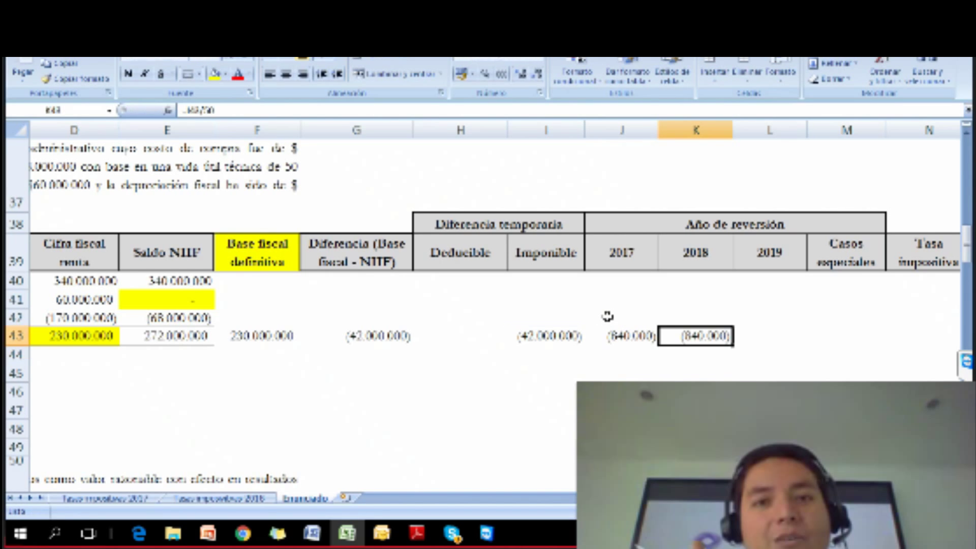
Calculate the remaining reversal for 2019 in L43 with the formula +I43-J43-K43
key("Right")
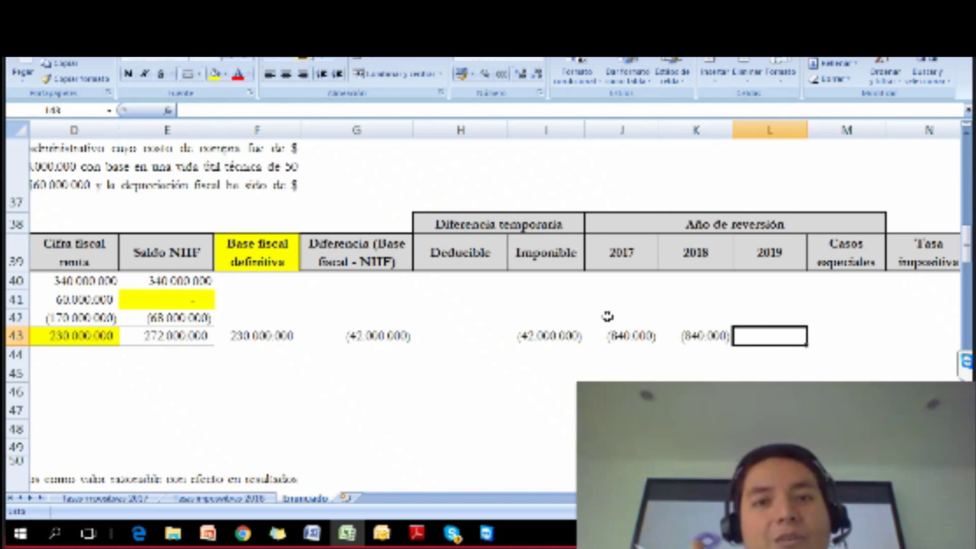
key("Left")
key("Right")
type("+")
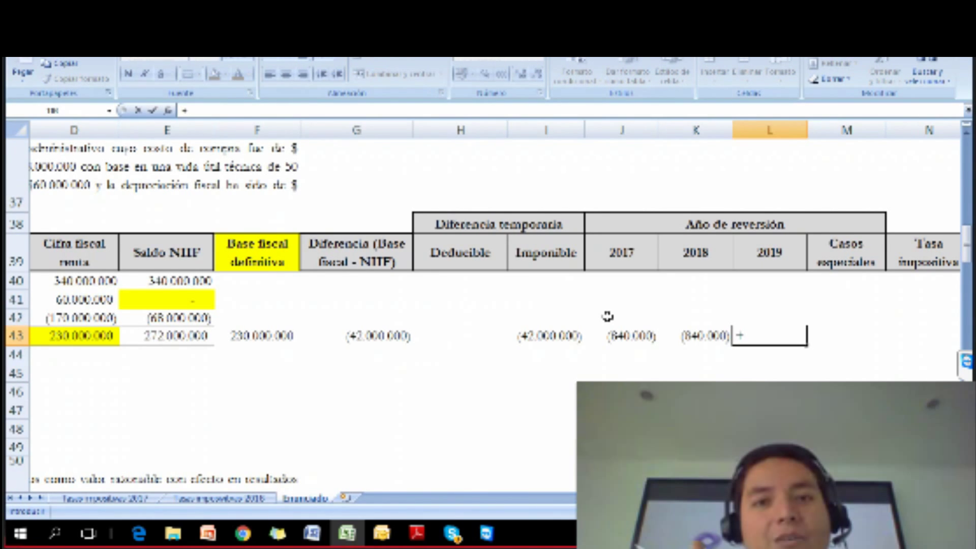
key("Left")
key("Left")
key("Left")
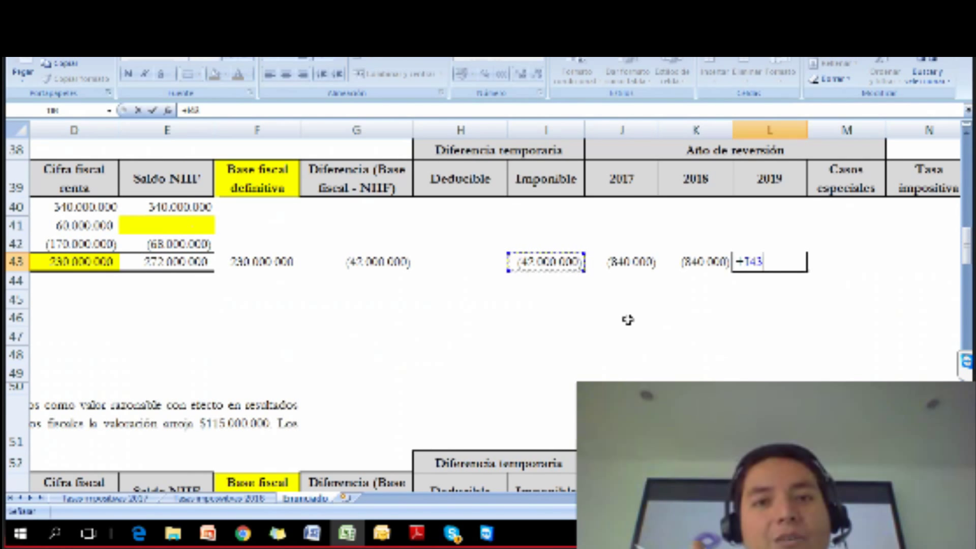
type("-")
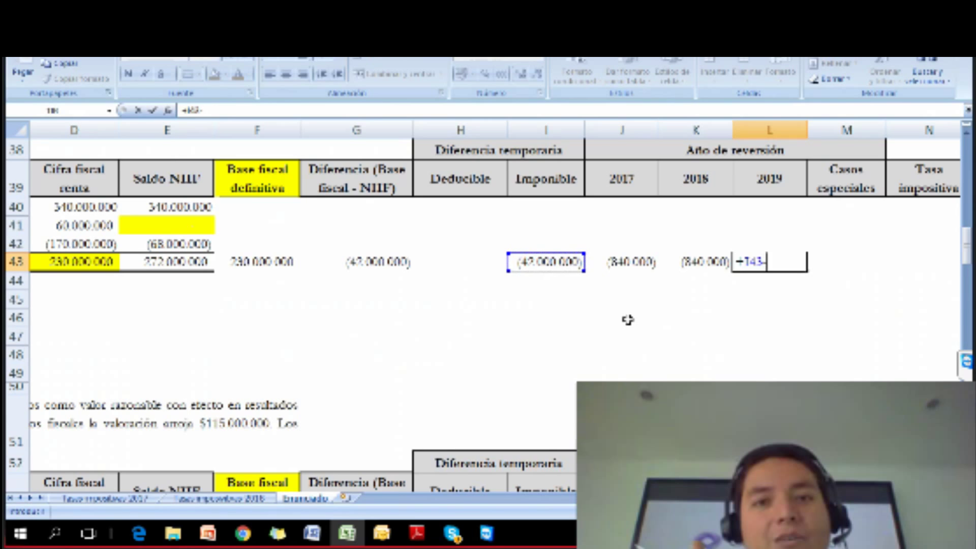
left_click(633, 262)
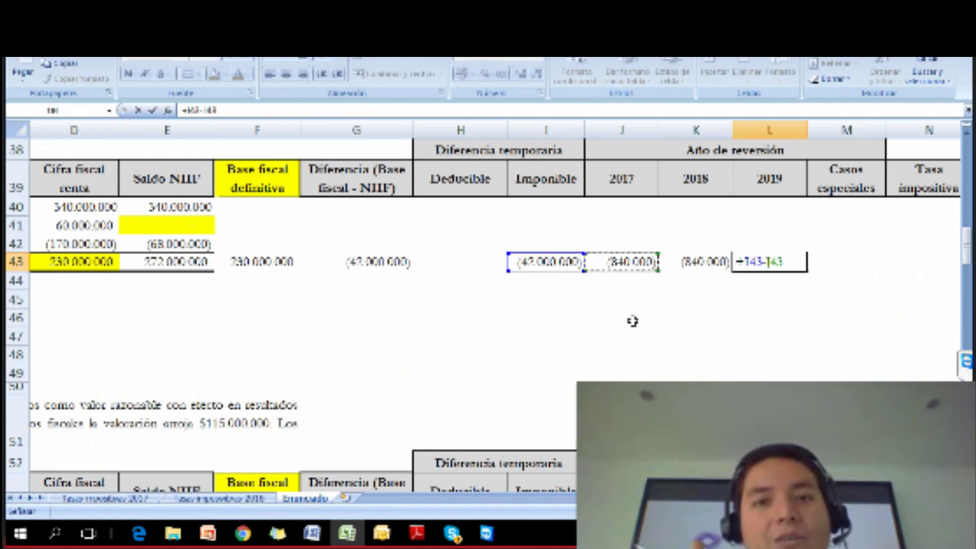
type("-")
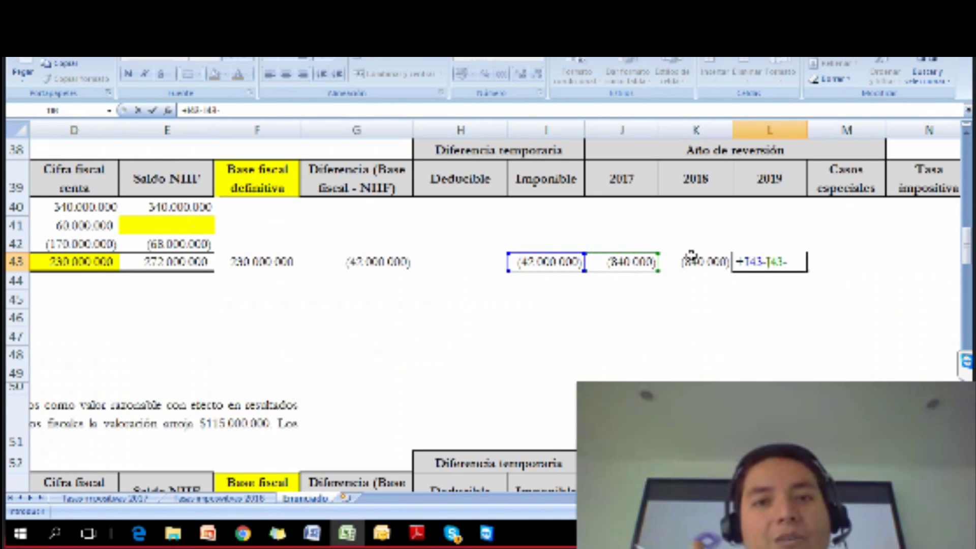
left_click(687, 261)
key("Return")
key("Up")
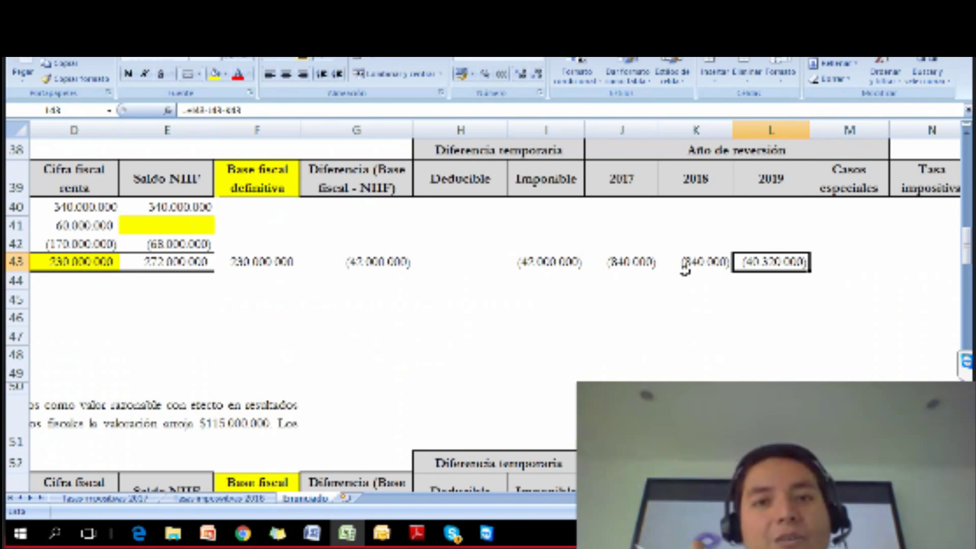
Fill the building's tax rate cell, N43, with yellow
key("Down")
key("Up")
key("Up")
key("Down")
key("Right")
key("Left")
key("Right")
key("Right")
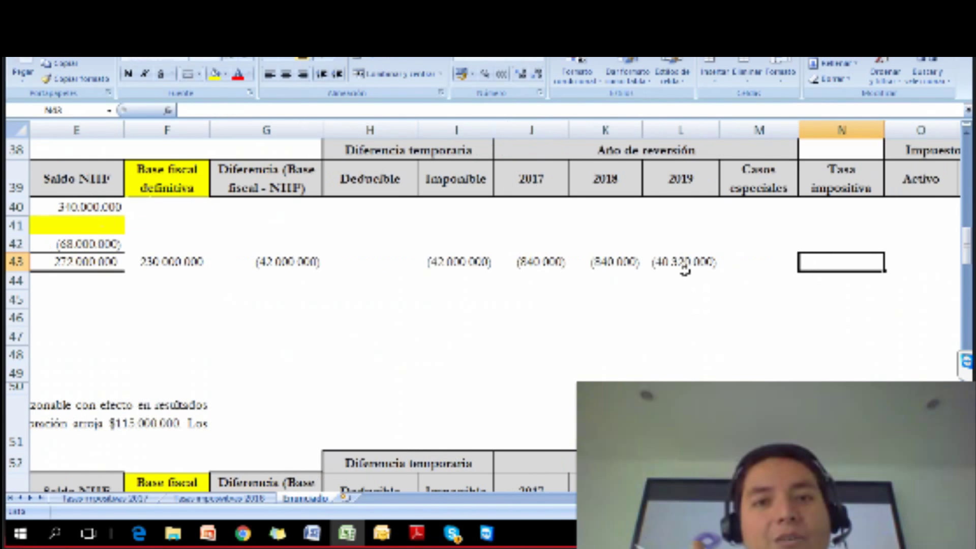
key("alt+h")
key("h")
key("Return")
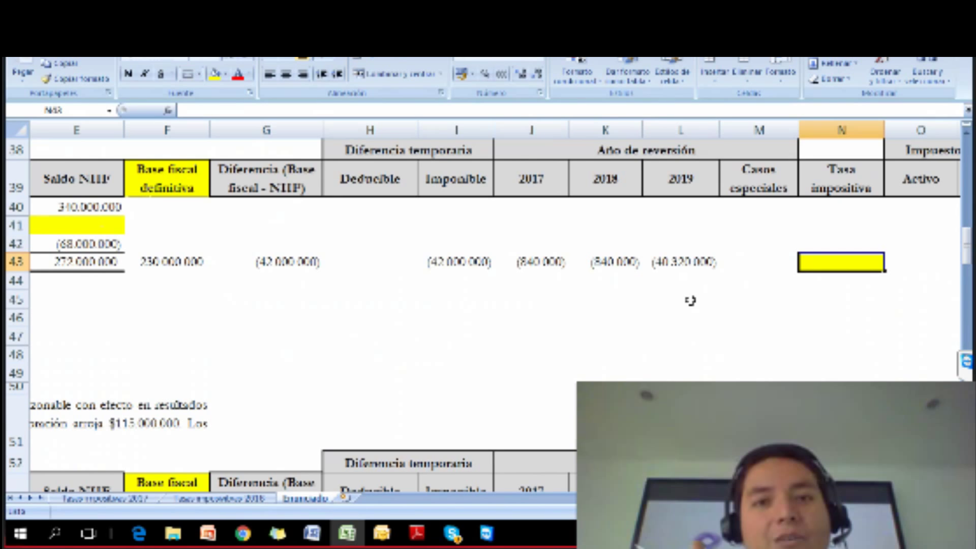
Extend the yellow fill to cells N44 and N45 below the building's tax rate cell
key("Return")
key("Up")
key("Up")
key("Down")
key("Down")
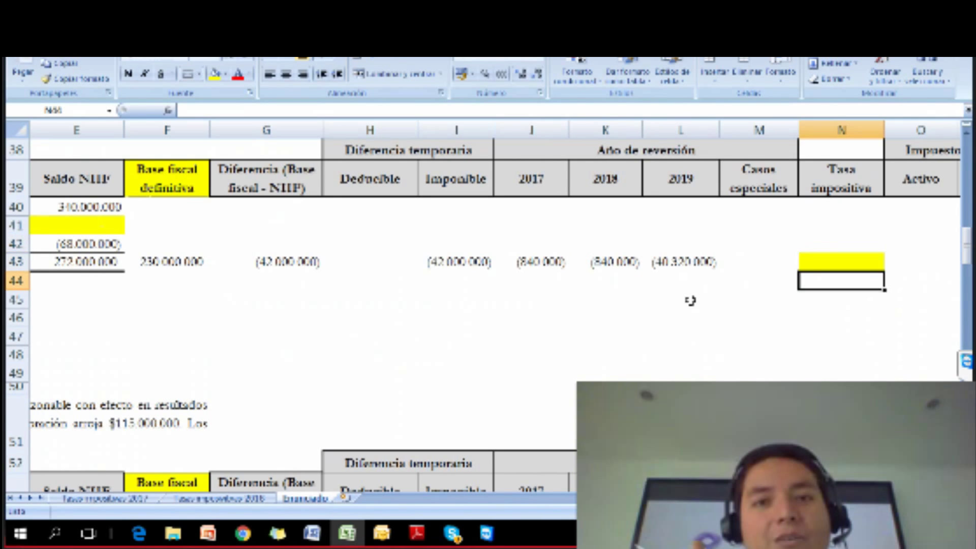
left_click(215, 75)
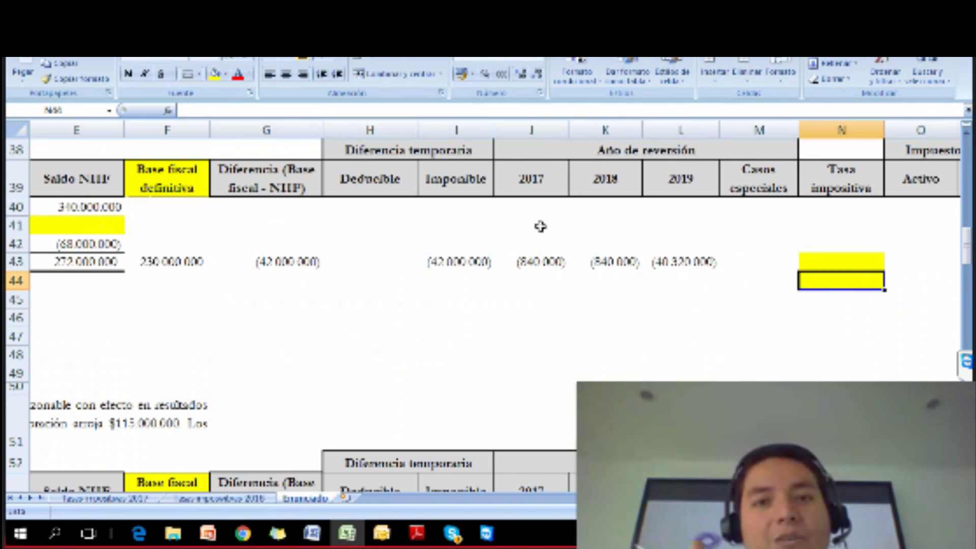
left_click(809, 301)
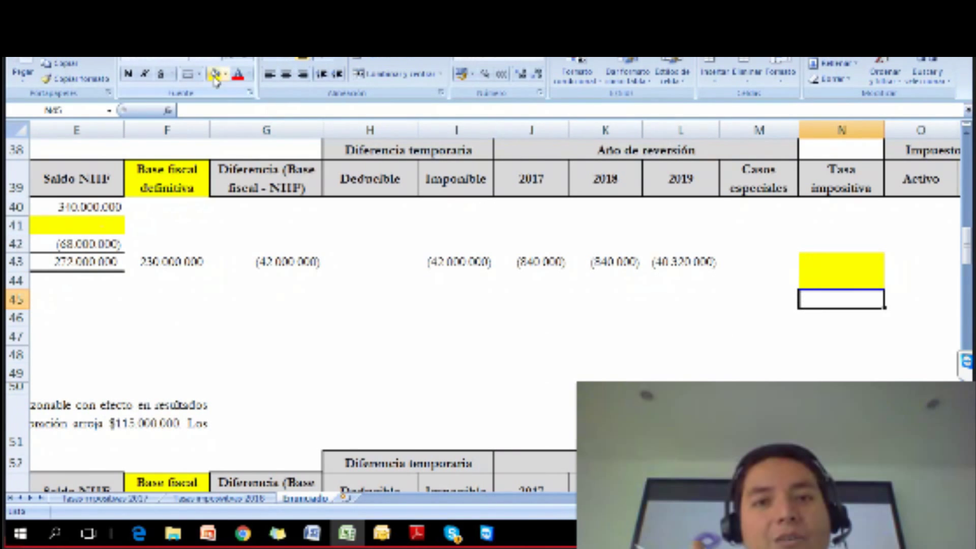
left_click(216, 75)
left_click(816, 268)
type("=")
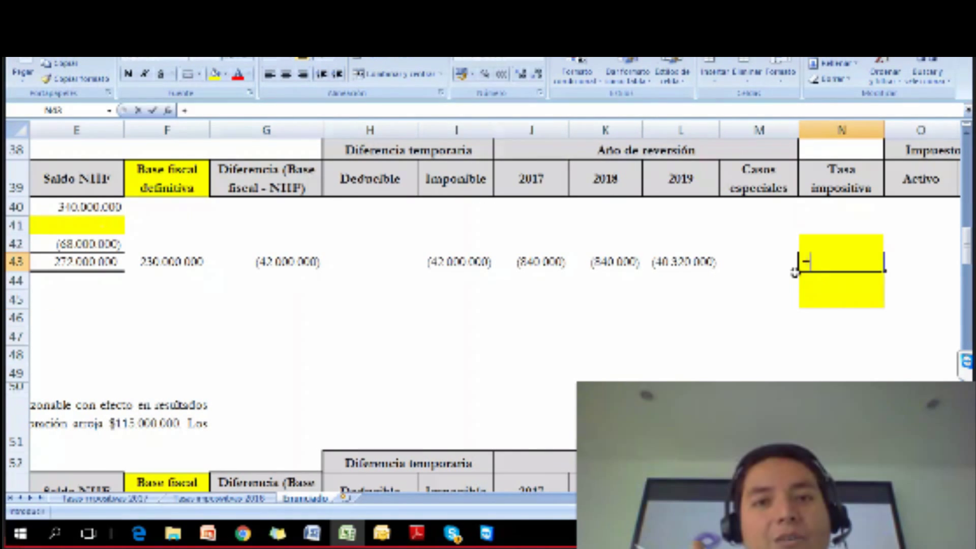
key("Escape")
Fill J45 with yellow under the 2017 reversal and label the row Tasa in I45
key("Down")
key("Left")
key("Left")
key("Down")
key("Left")
key("Left")
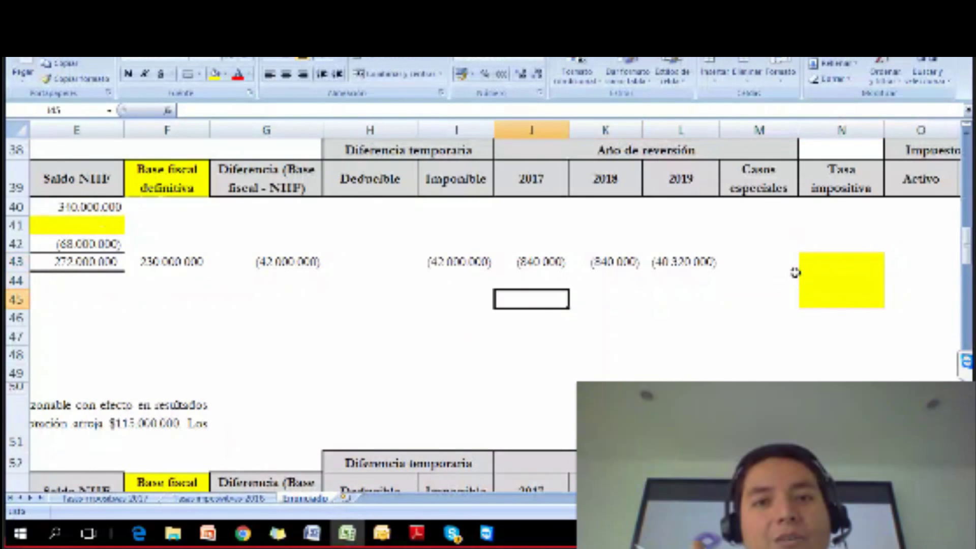
left_click(212, 76)
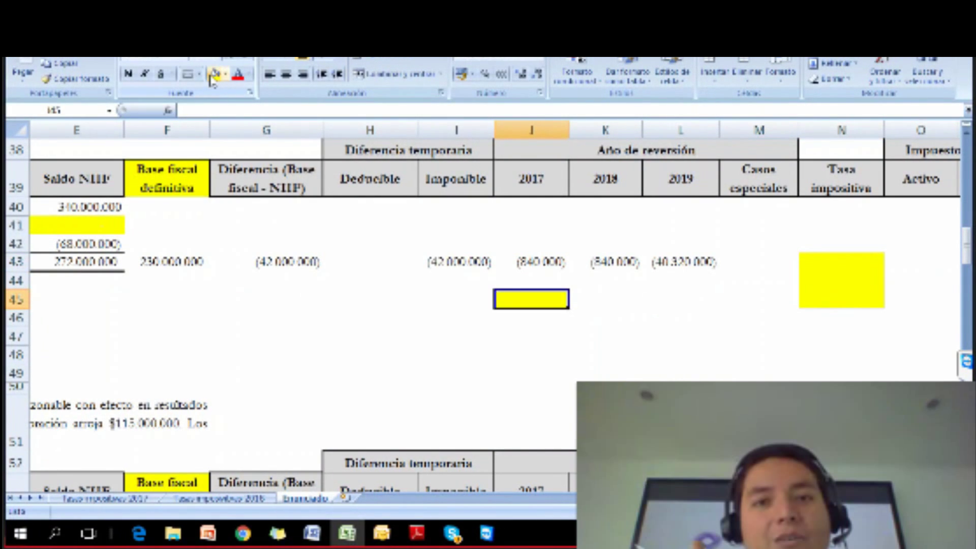
key("Left")
type("Tas")
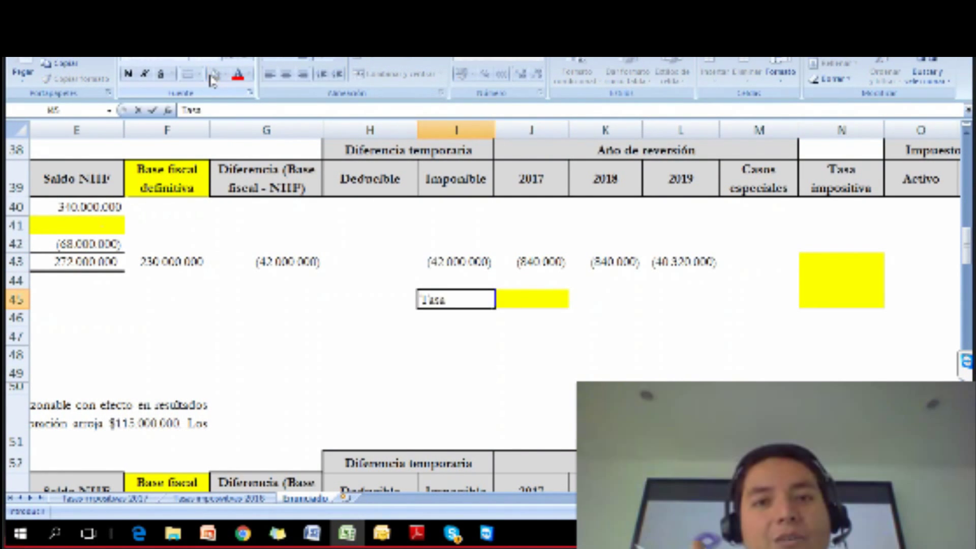
key("Right")
Copy the yellow cell J45 to K45 and L45 so the Tasa row covers 2018 and 2019
key("Right")
key("Left")
key("ctrl+c")
key("Right")
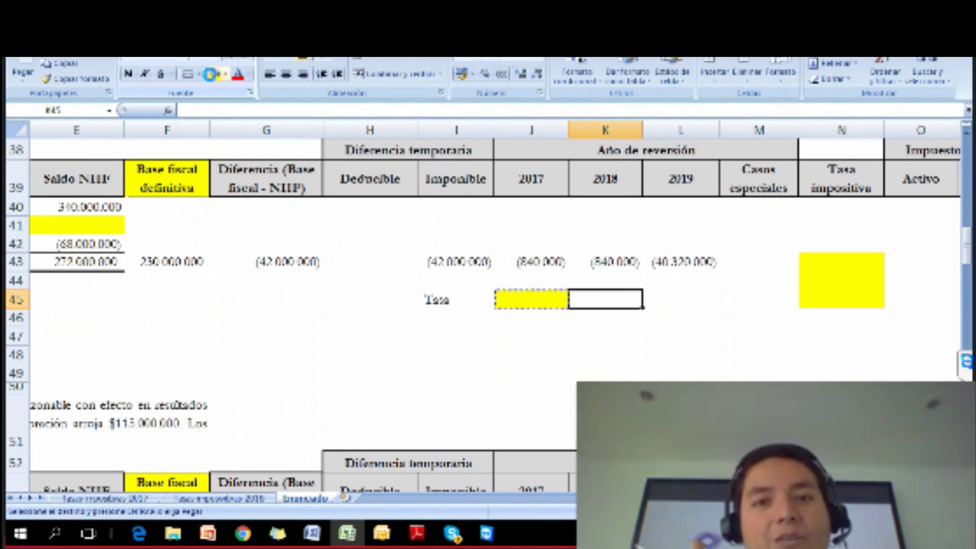
key("Return")
key("ctrl+c")
key("Right")
key("Return")
key("Down")
key("Left")
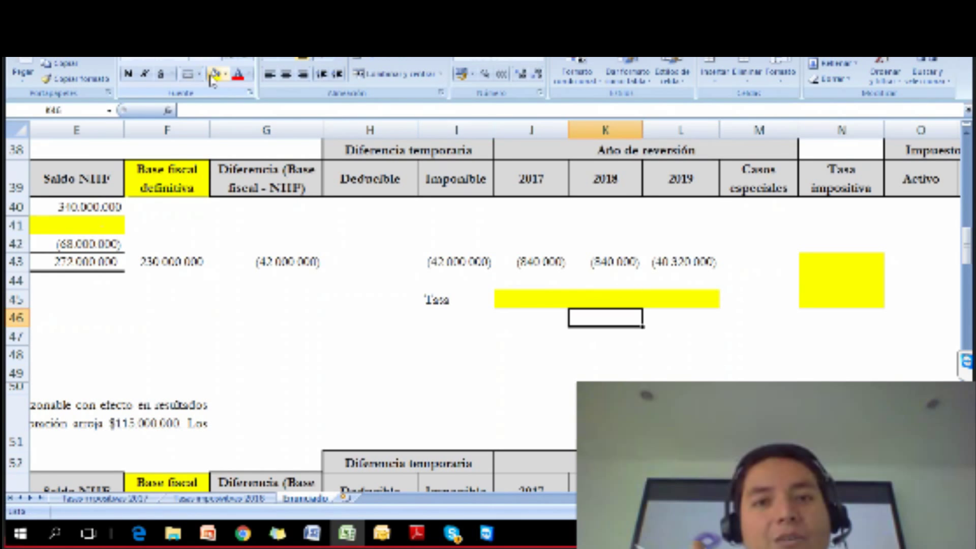
Link the building's 2017 rate cell, J45, to the 2017 rate in J3 of the applicable rates table
key("Up")
key("Left")
type("+")
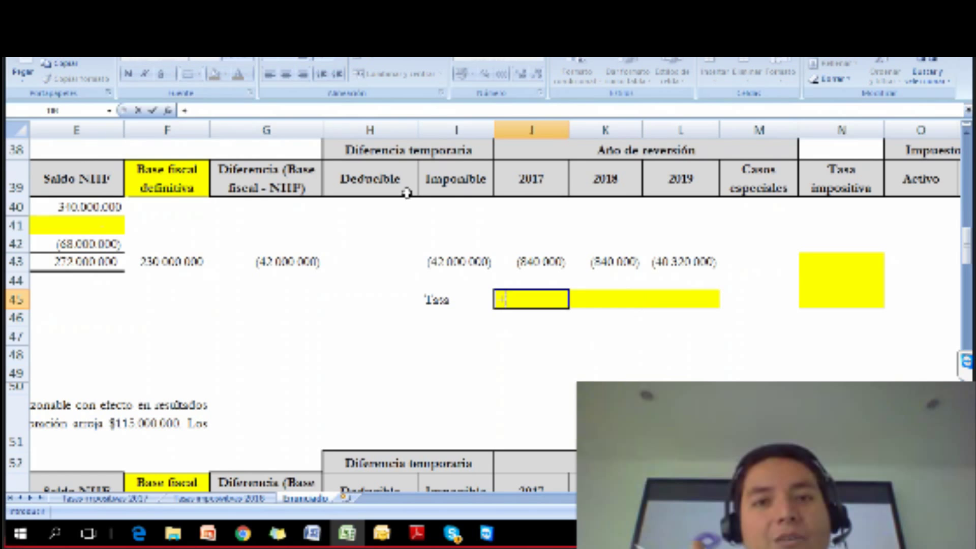
scroll(468, 225, "up", 7)
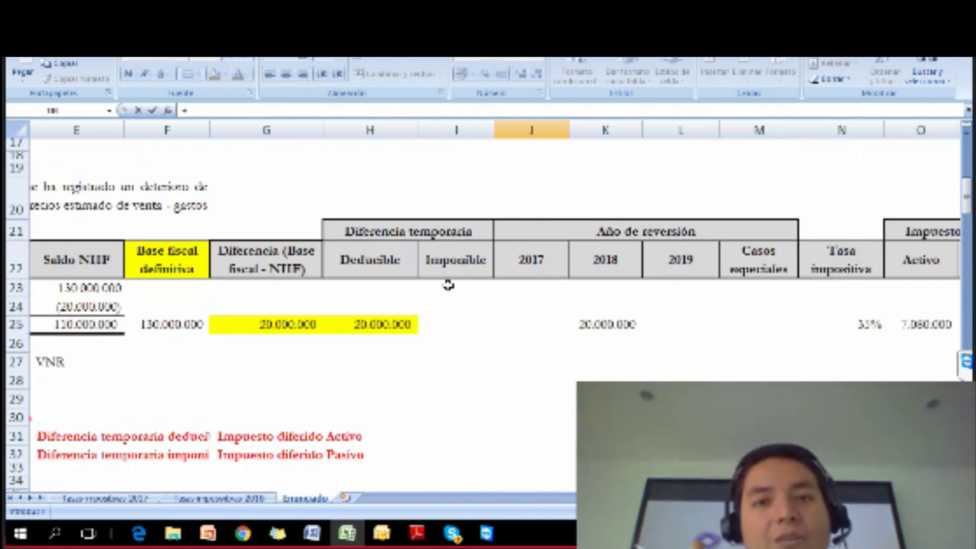
scroll(458, 275, "up", 5)
left_click(528, 187)
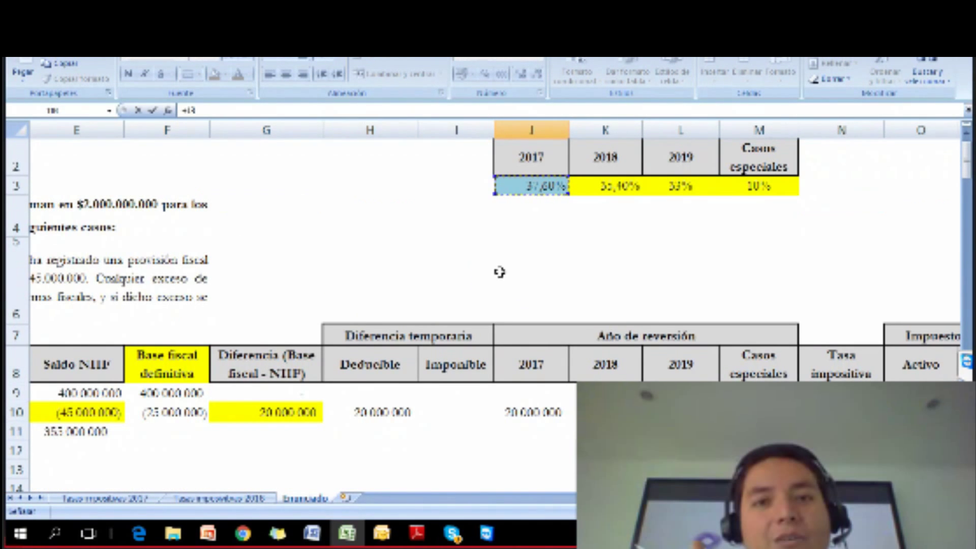
key("Return")
key("Right")
key("Up")
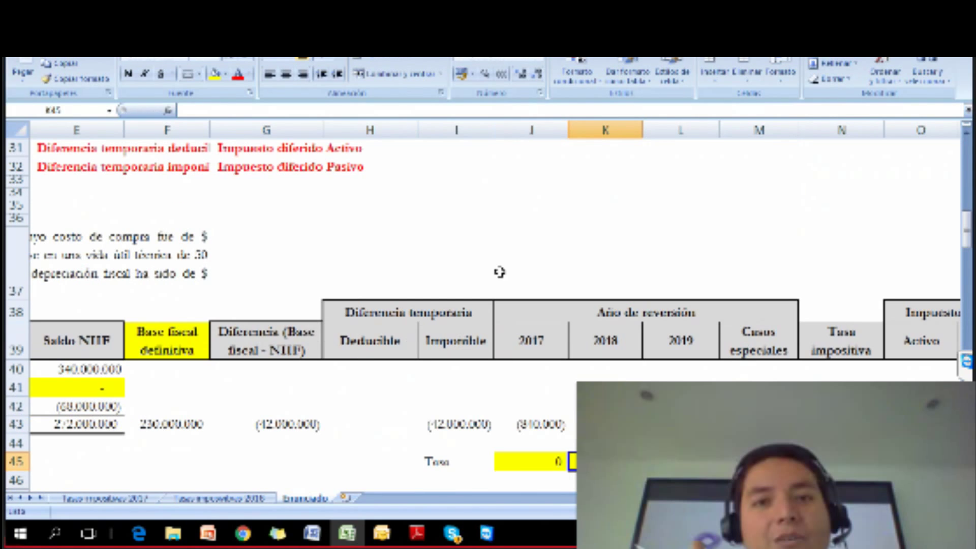
Format J45 as a percentage with two decimal places
key("Left")
left_click(486, 73)
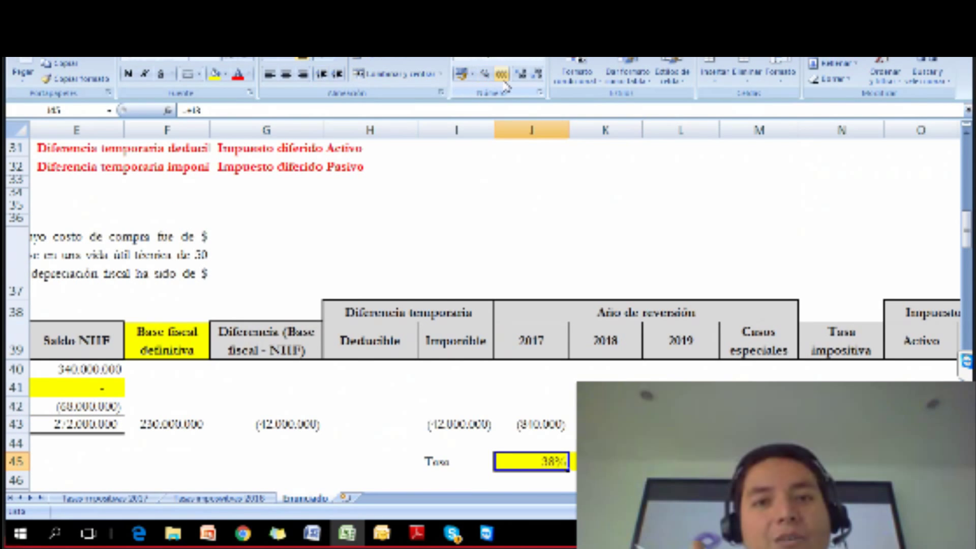
left_click(521, 74)
left_click(521, 73)
scroll(526, 203, "down", 3)
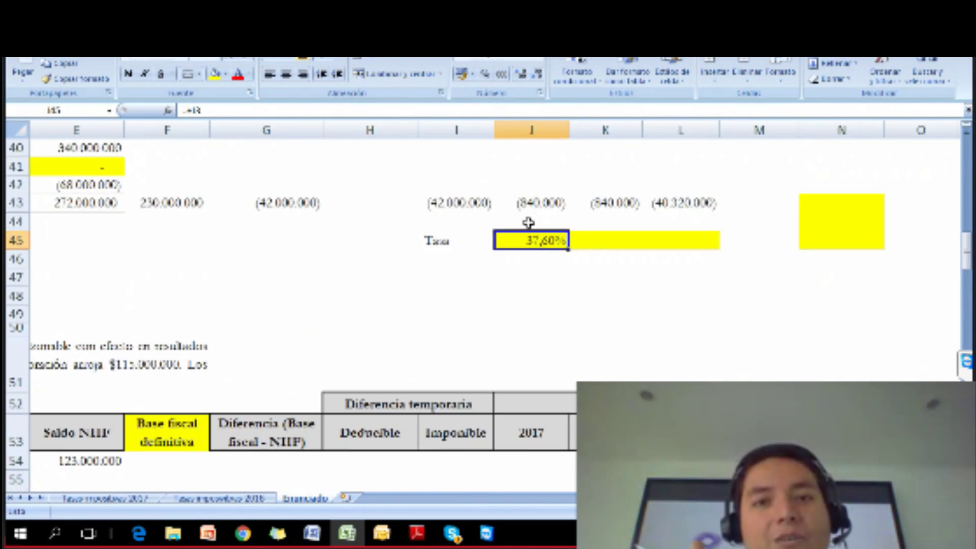
Copy the percentage formatting of J45 to K45 and L45 in the Tasa row
left_click_drag(590, 243, 590, 260)
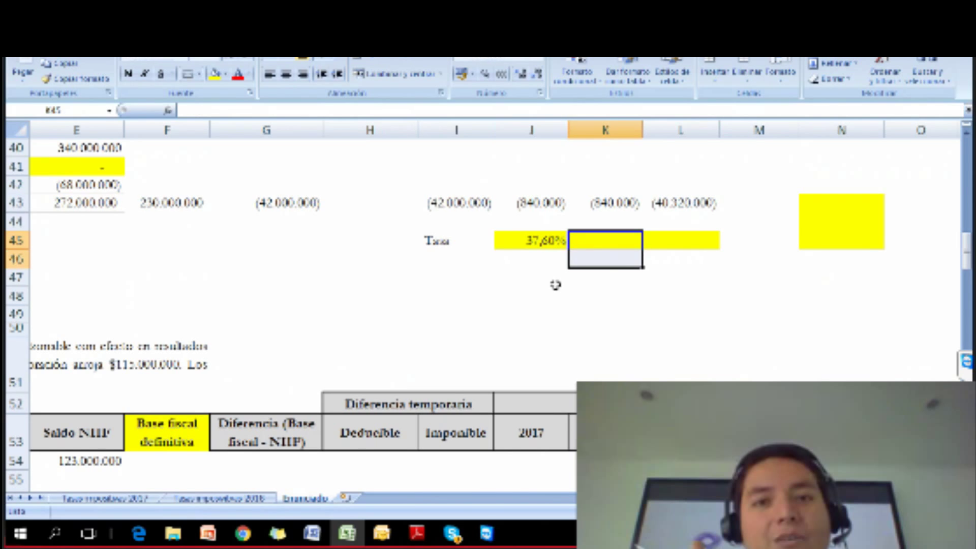
key("Left")
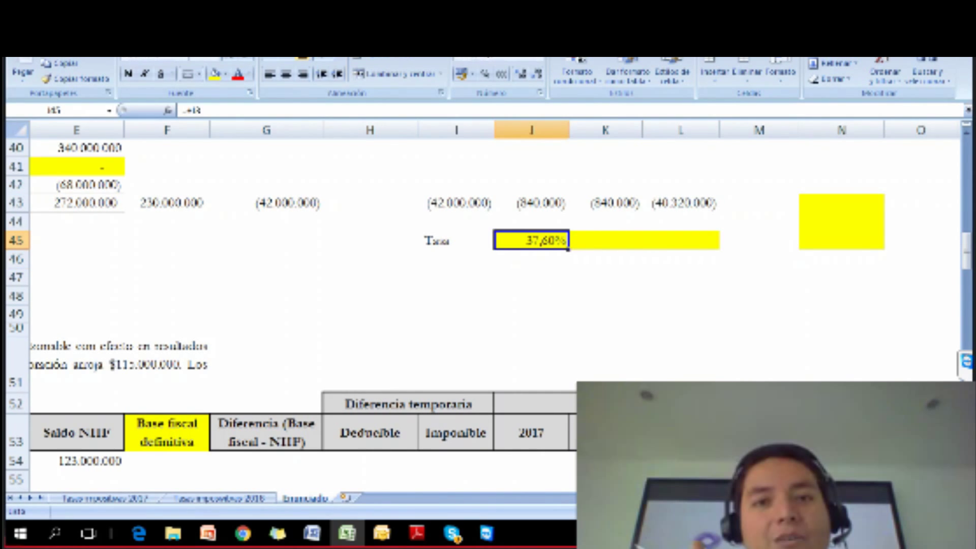
left_click(76, 79)
left_click(615, 243)
left_click_drag(615, 243, 651, 241)
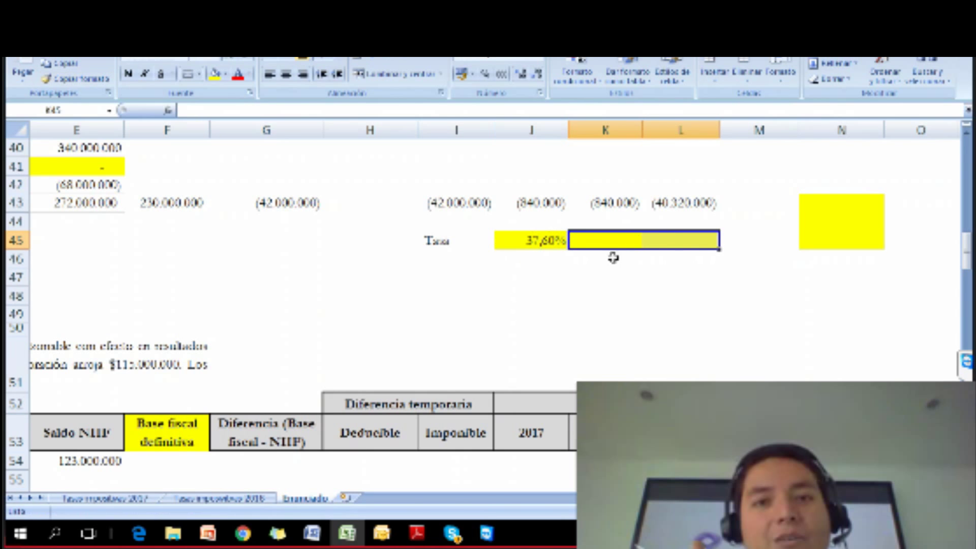
Link the building's 2018 rate cell, K45, to the 2018 rate in K3 of the applicable rates table
left_click(612, 239)
type("=")
scroll(569, 170, "up", 7)
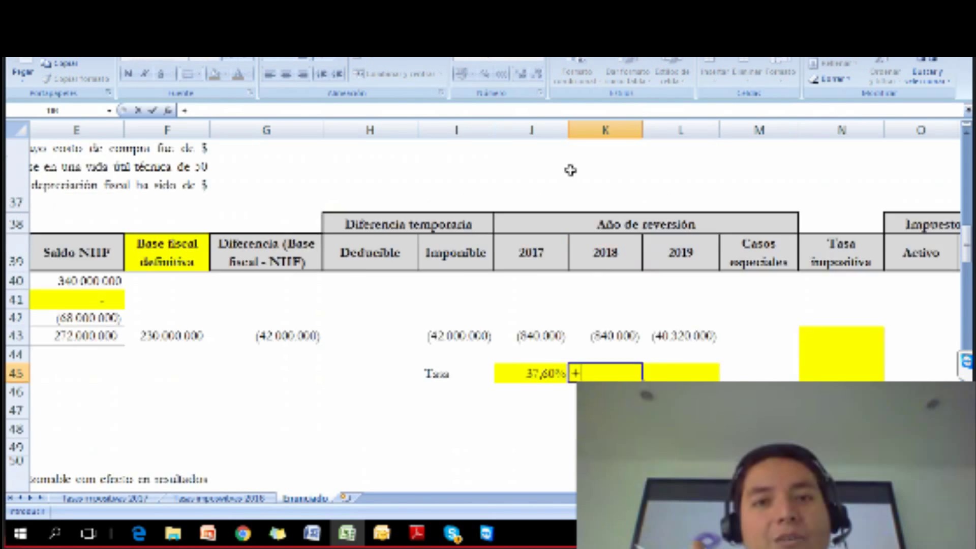
scroll(608, 222, "up", 6)
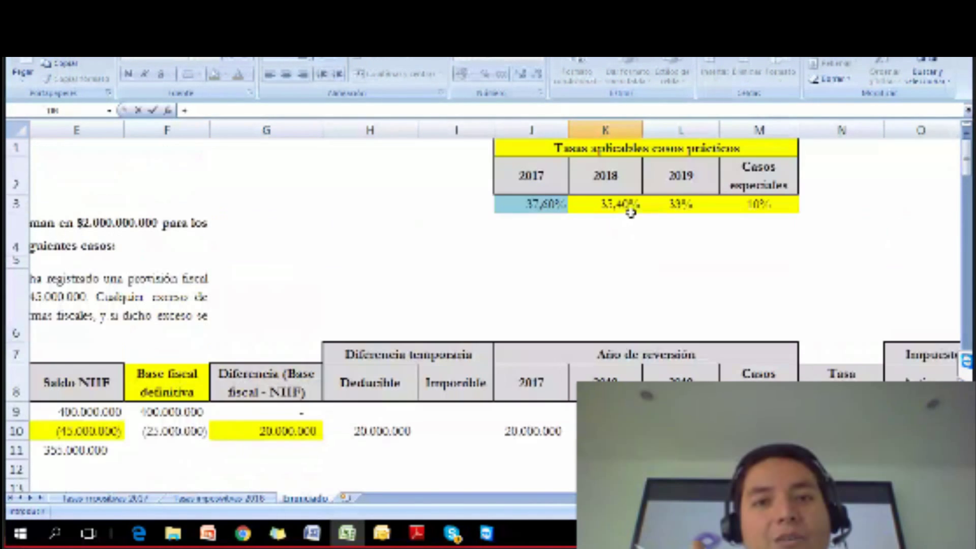
left_click(620, 206)
key("Return")
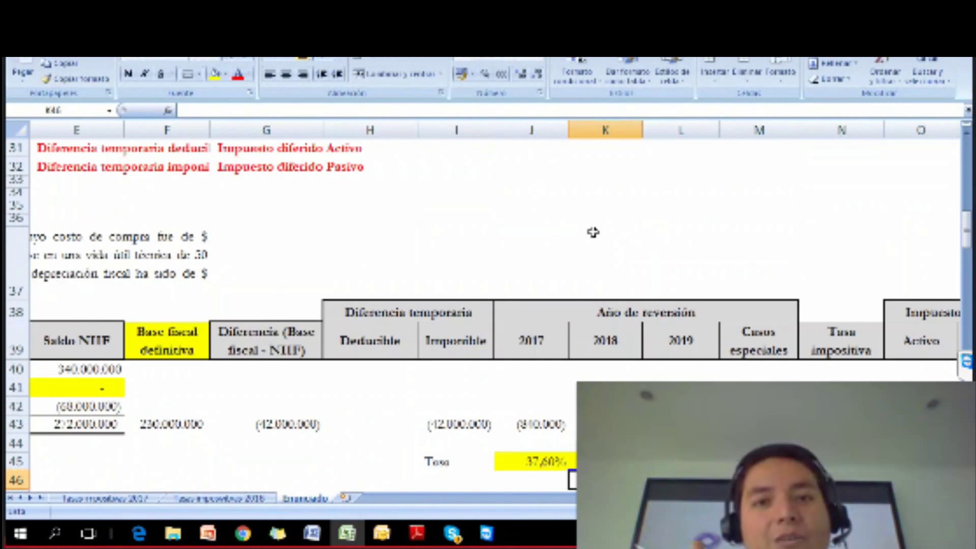
Link the building's 2019 rate cell, L45, to the 2019 rate in L3 of the applicable rates table
key("Right")
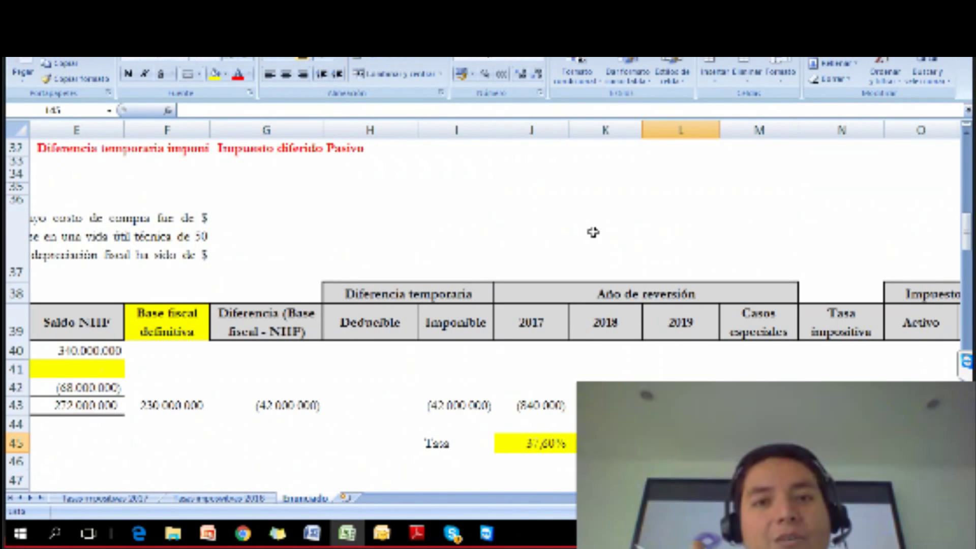
type("+")
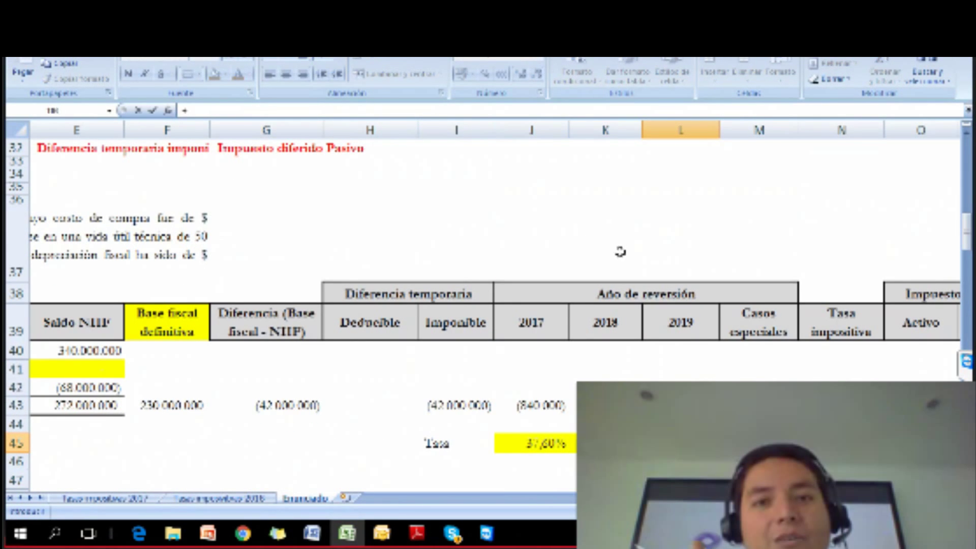
scroll(627, 274, "up", 6)
scroll(634, 282, "up", 5)
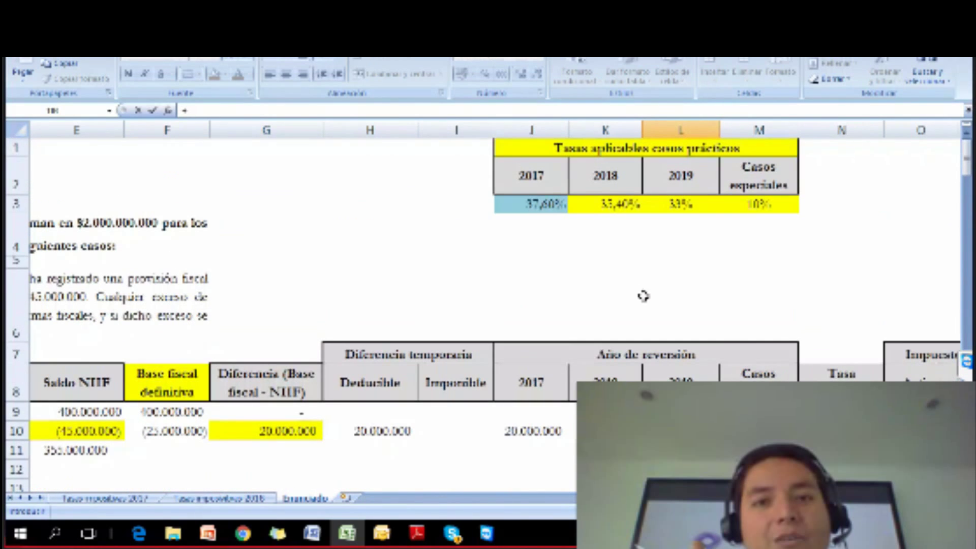
left_click(689, 204)
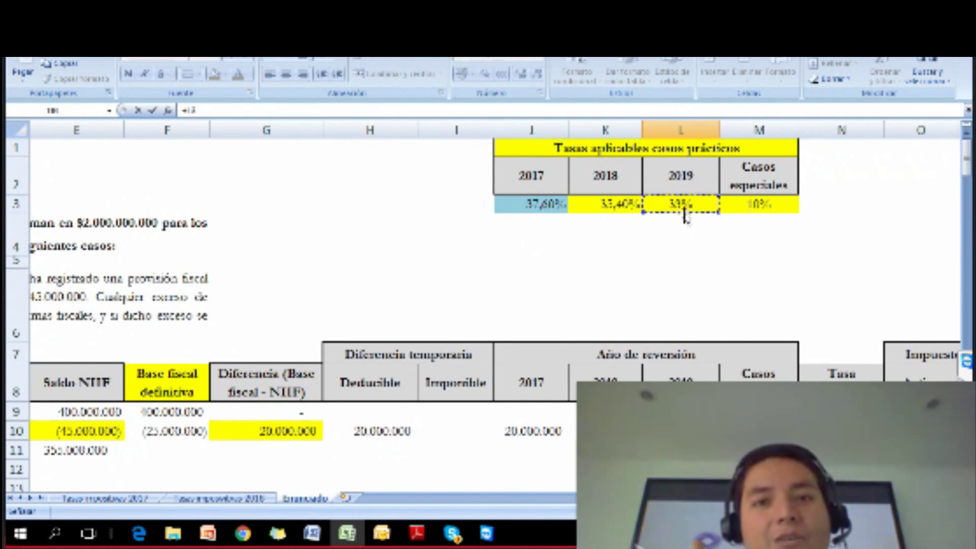
key("Return")
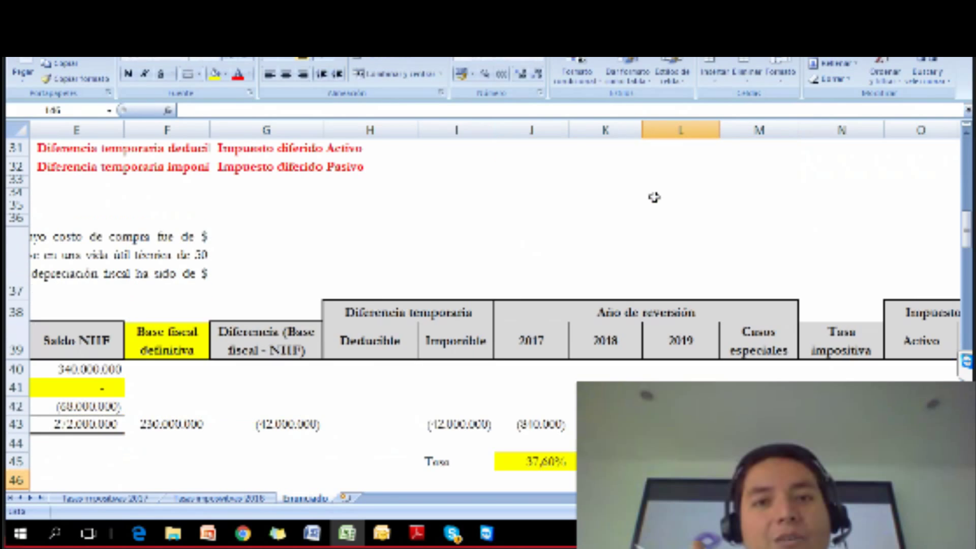
scroll(676, 239, "down", 1)
scroll(676, 239, "down", 2)
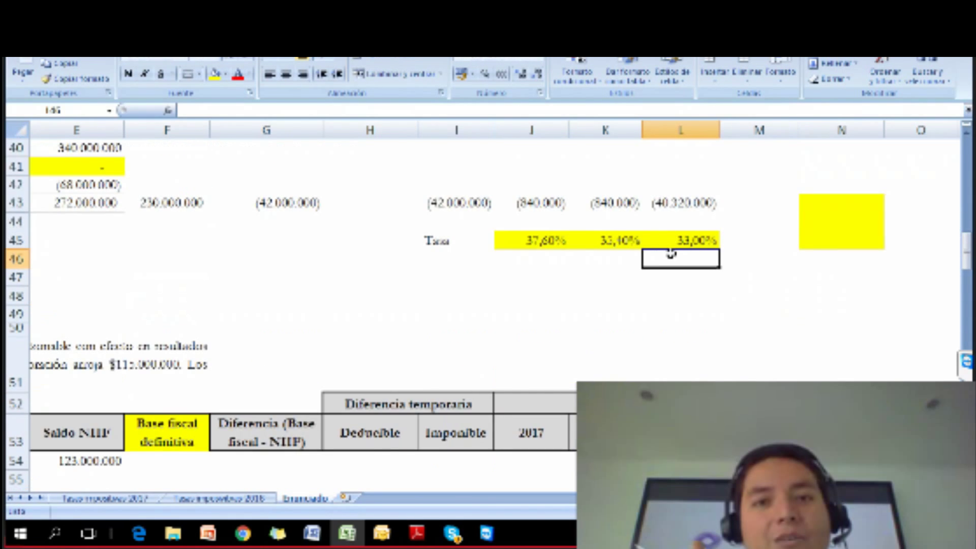
scroll(668, 255, "up", 1)
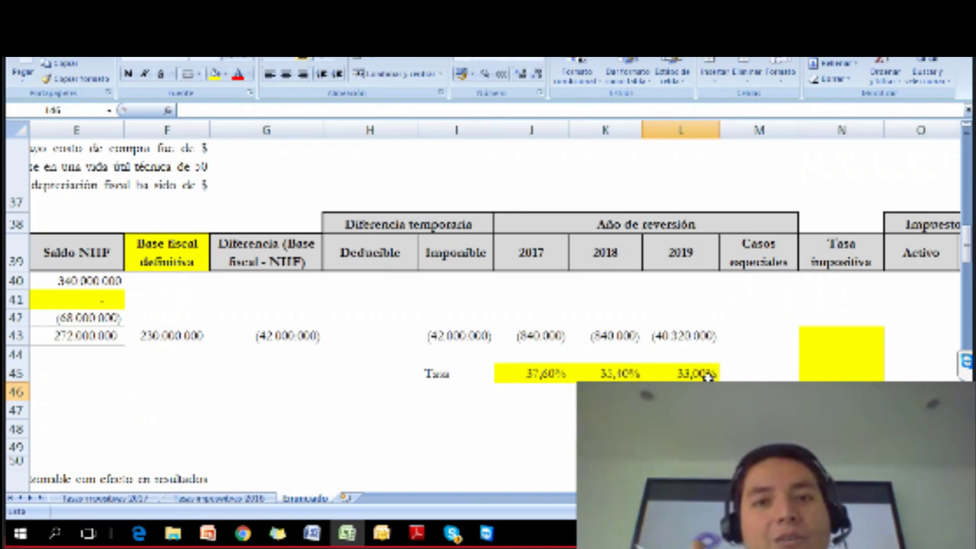
Review the building's difference and its allocation by reversal year along row 43
left_click(771, 335)
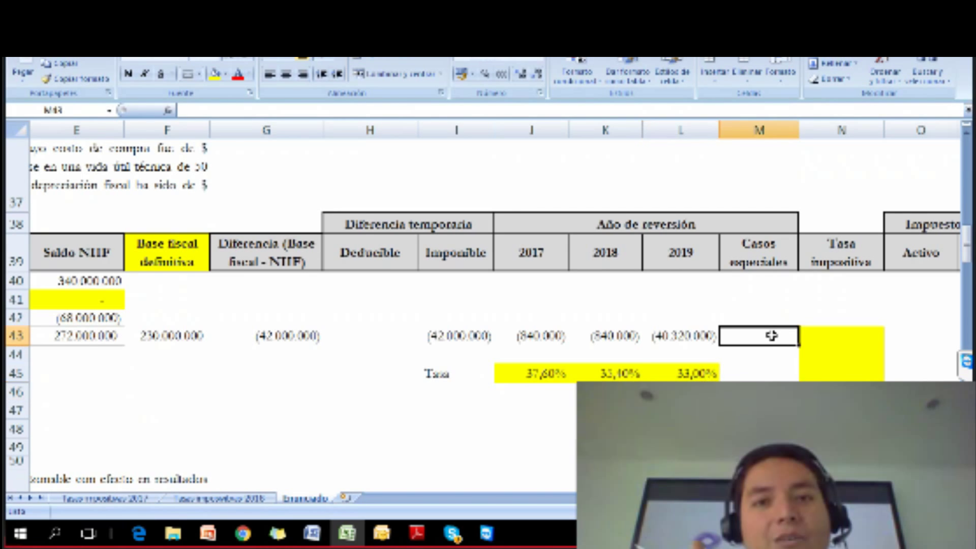
key("Left")
key("Left")
key("Left")
key("Left")
key("Left")
key("Left")
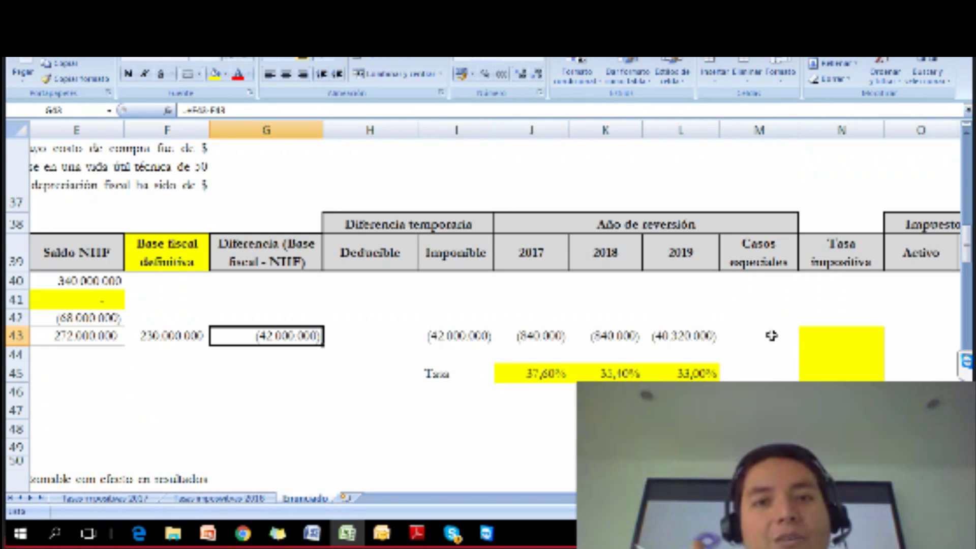
key("Right")
key("Right")
key("Right")
key("Right")
key("Right")
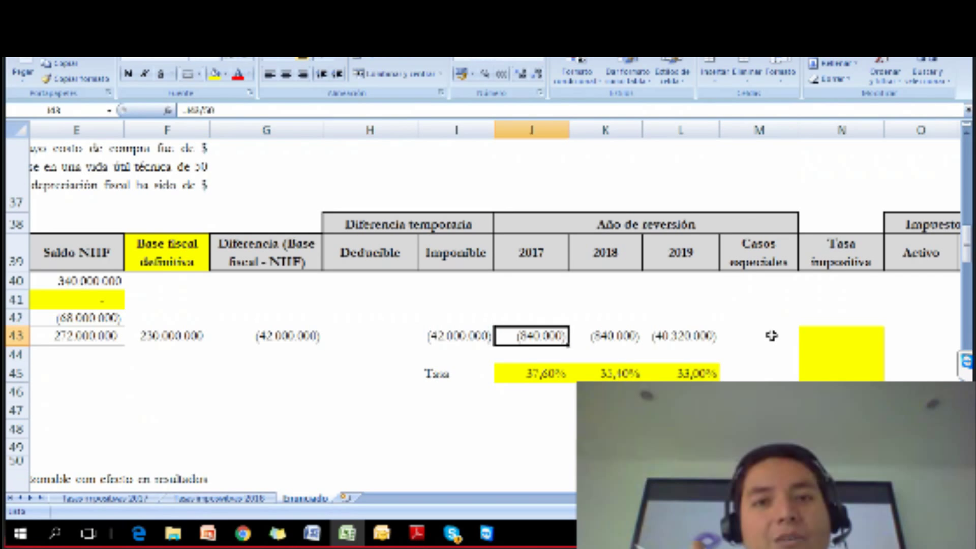
Begin the deferred tax liability formula in P43 with the 2017 reversal times its rate, (J43*J45)
key("Right")
key("Right")
key("Right")
key("Right")
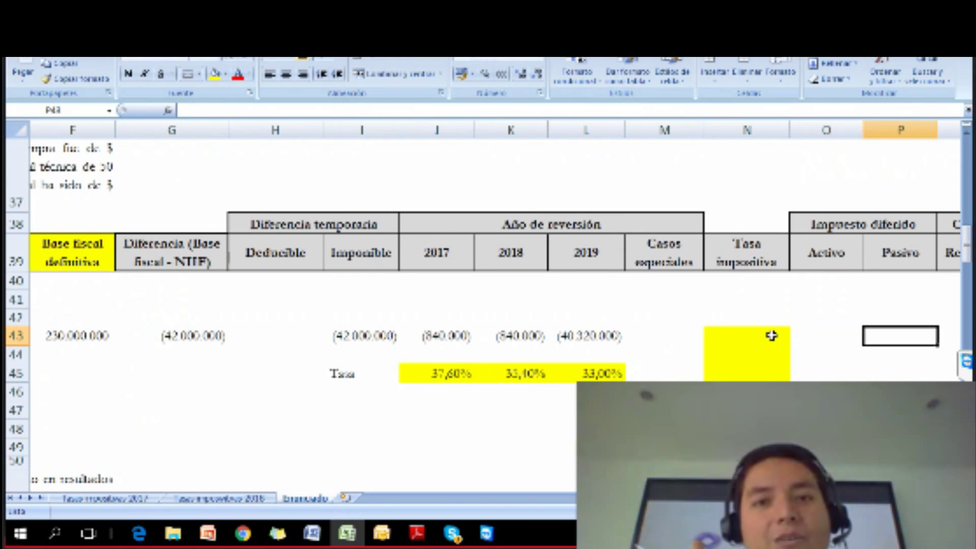
type("=")
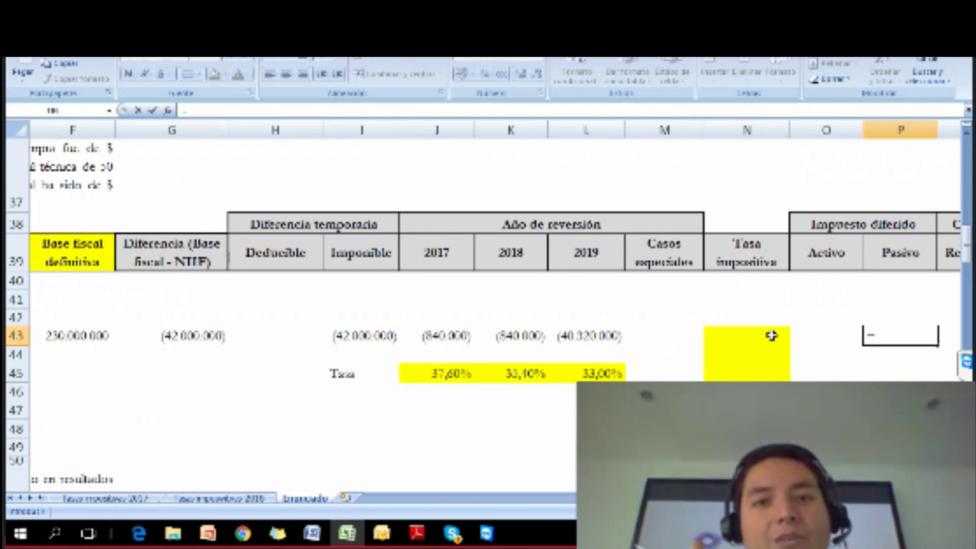
type("(")
left_click(445, 336)
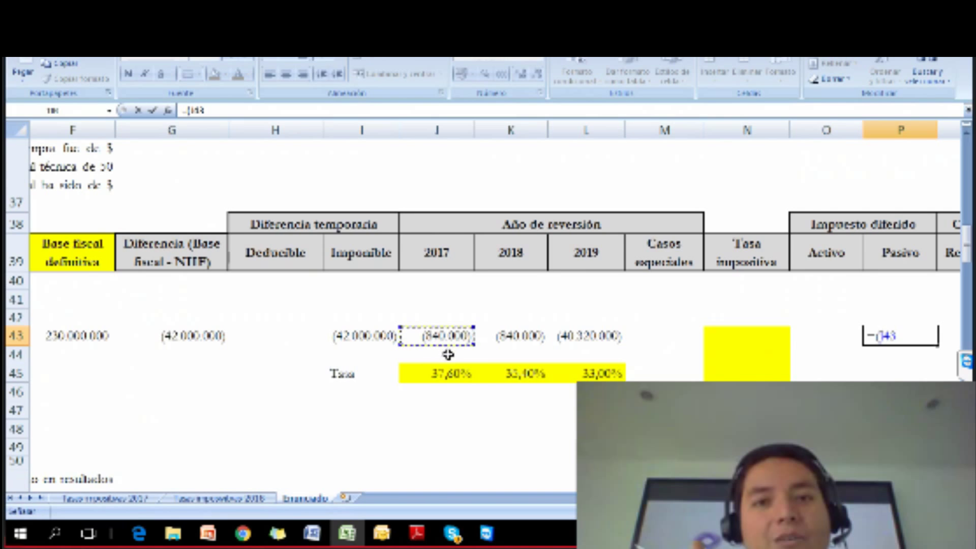
type("*")
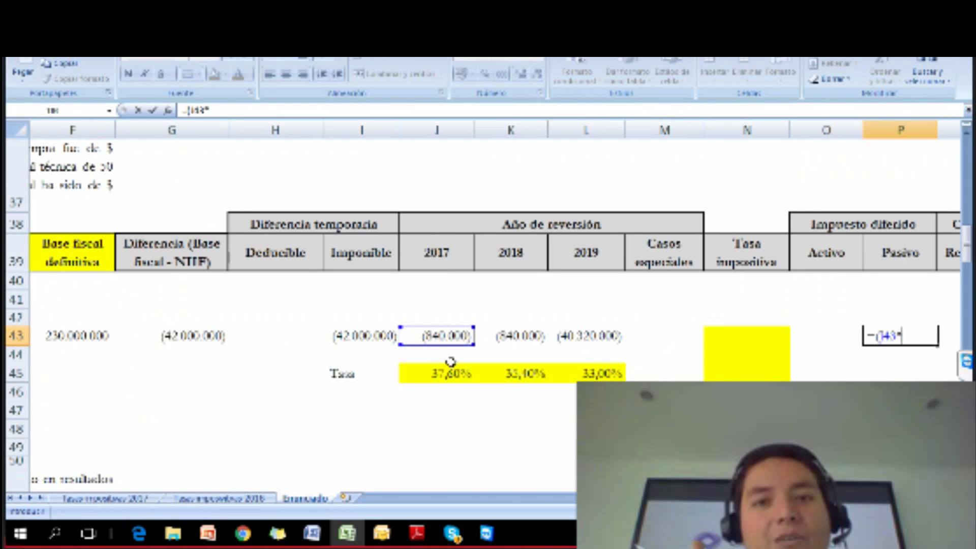
left_click(441, 380)
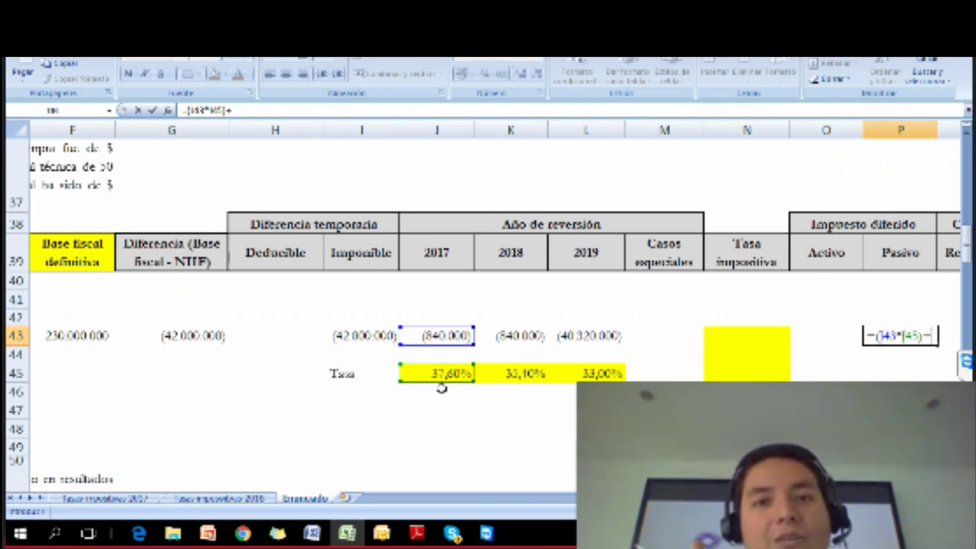
Add the 2018 reversal times its rate, (K43*K45), to the liability formula in P43
type(")-(")
left_click(514, 336)
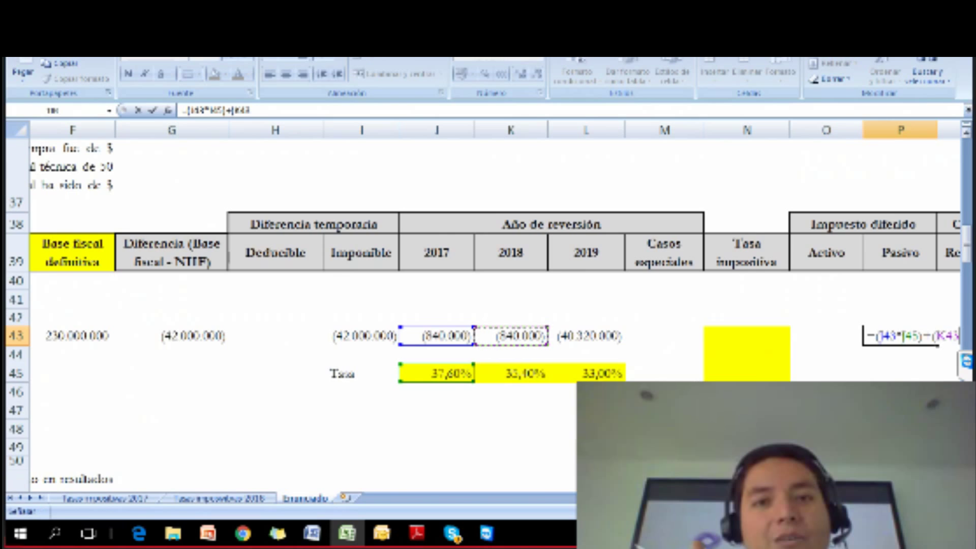
scroll(488, 275, "down", 1)
type("*")
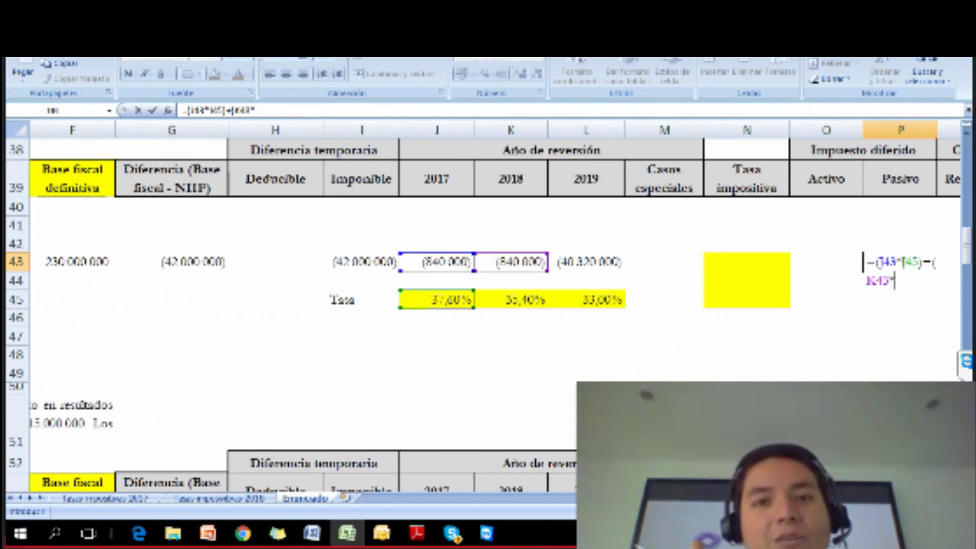
left_click(502, 295)
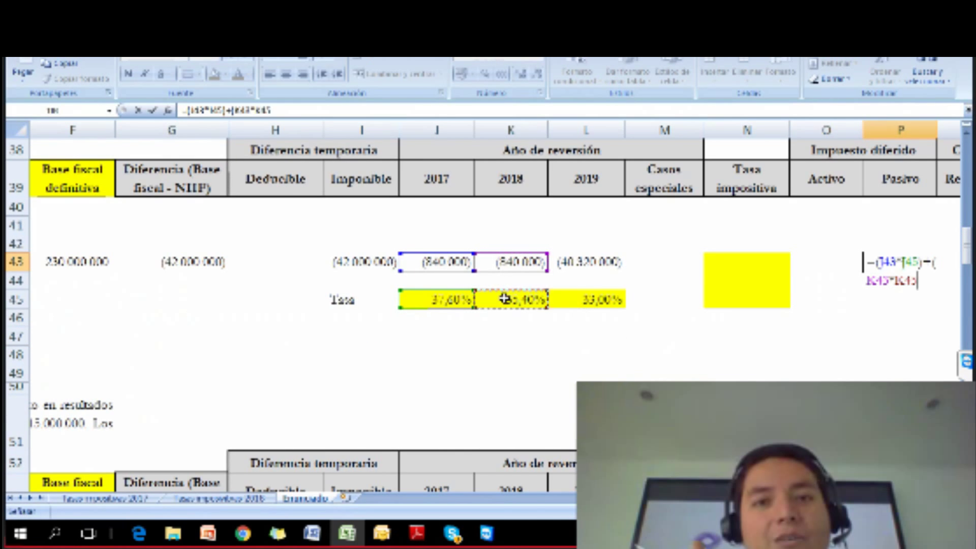
type(")")
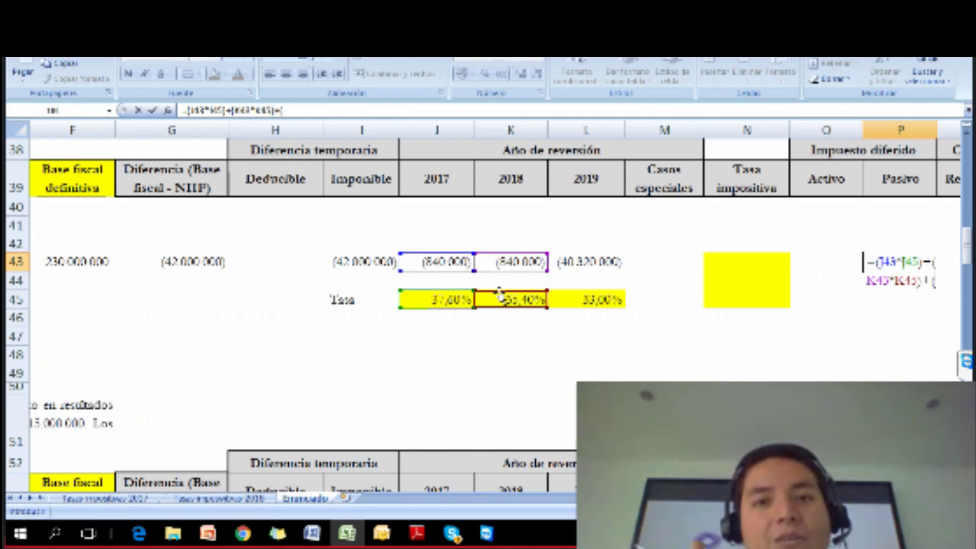
Complete the liability formula in P43 by adding the 2019 reversal times its rate, (L43*L45)
type("+(")
left_click(578, 262)
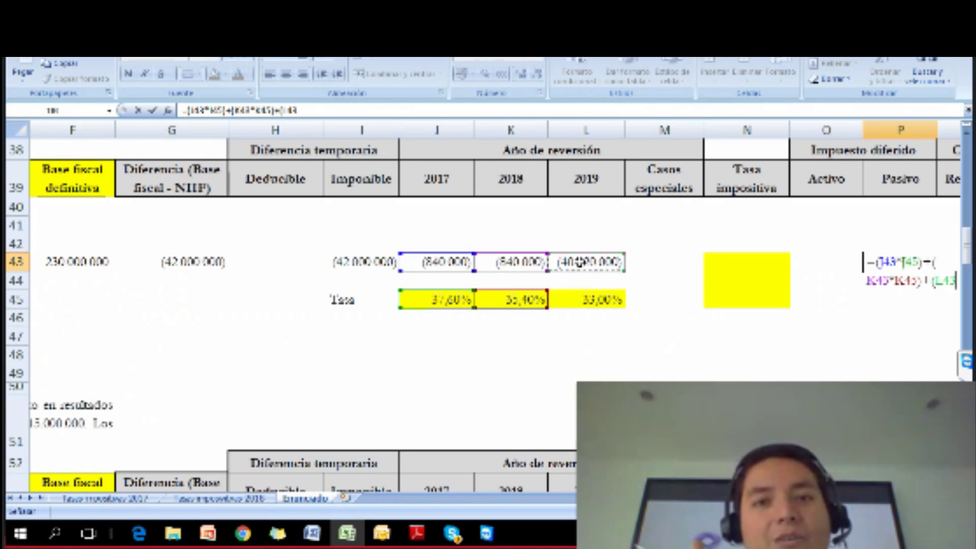
type("*")
left_click(608, 299)
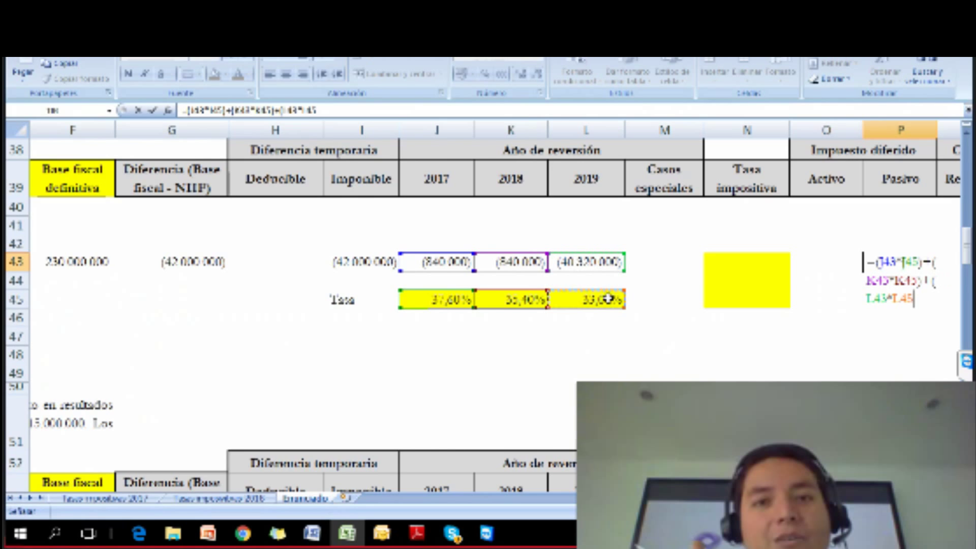
type(")")
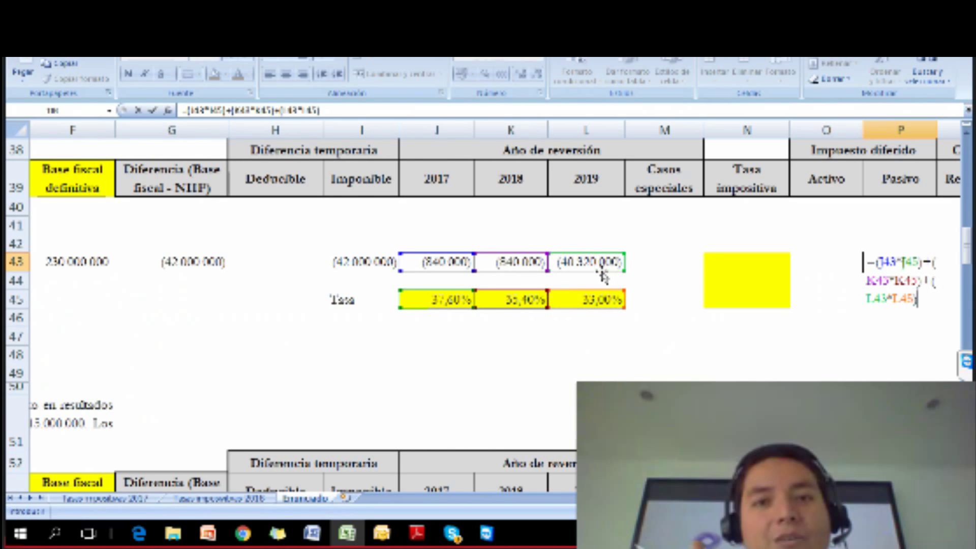
key("Return")
key("Right")
key("Up")
key("Left")
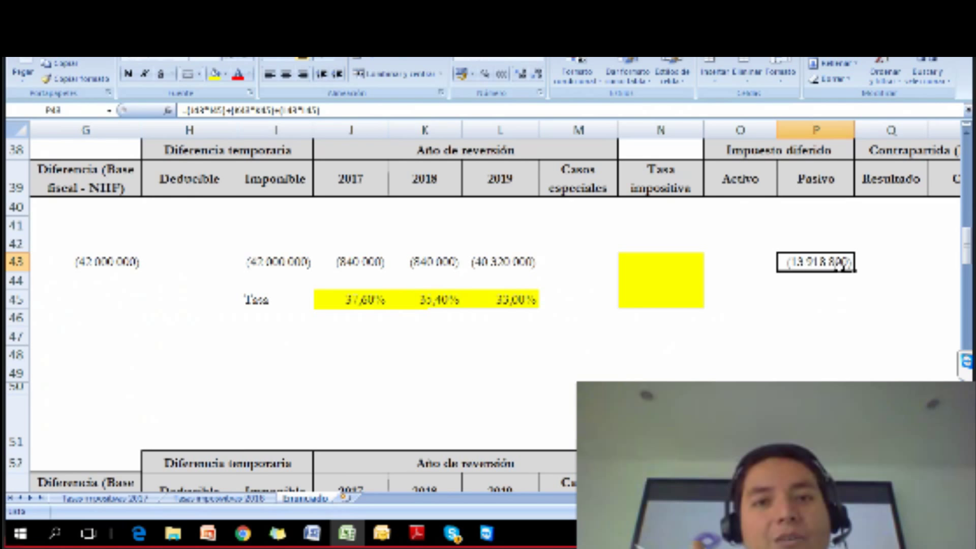
Shade cell G46, beneath the building's difference, with a yellow fill
left_click(308, 352)
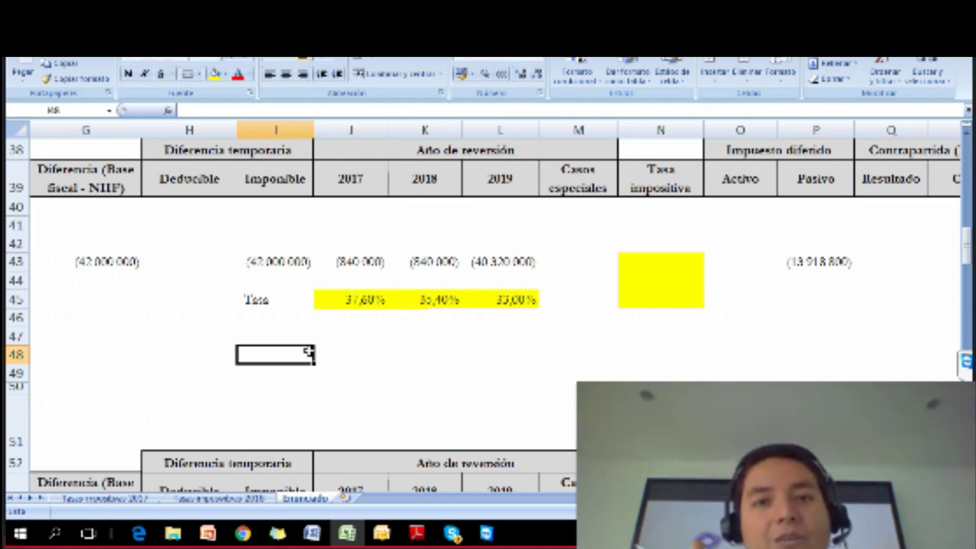
key("Left")
key("Left")
scroll(310, 352, "left", 2)
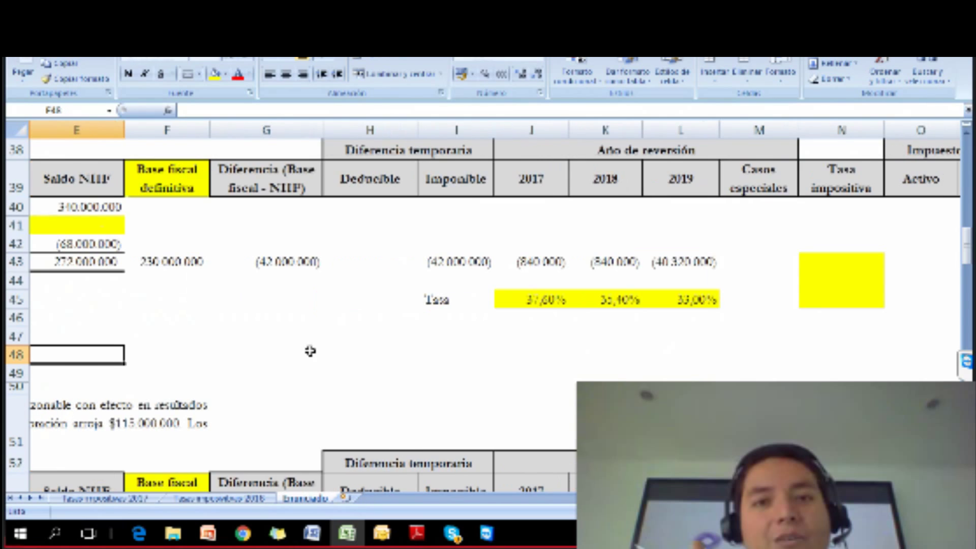
key("Up")
key("Down")
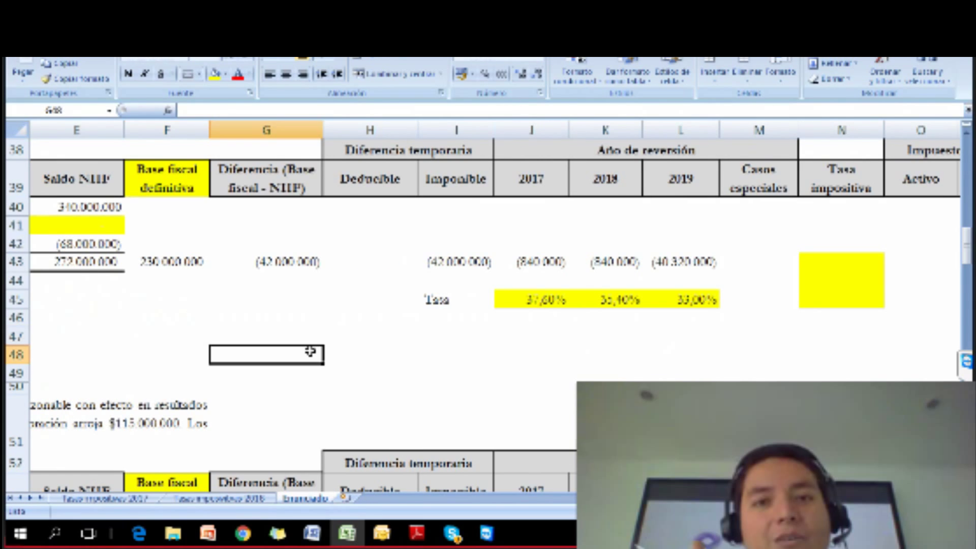
key("Up")
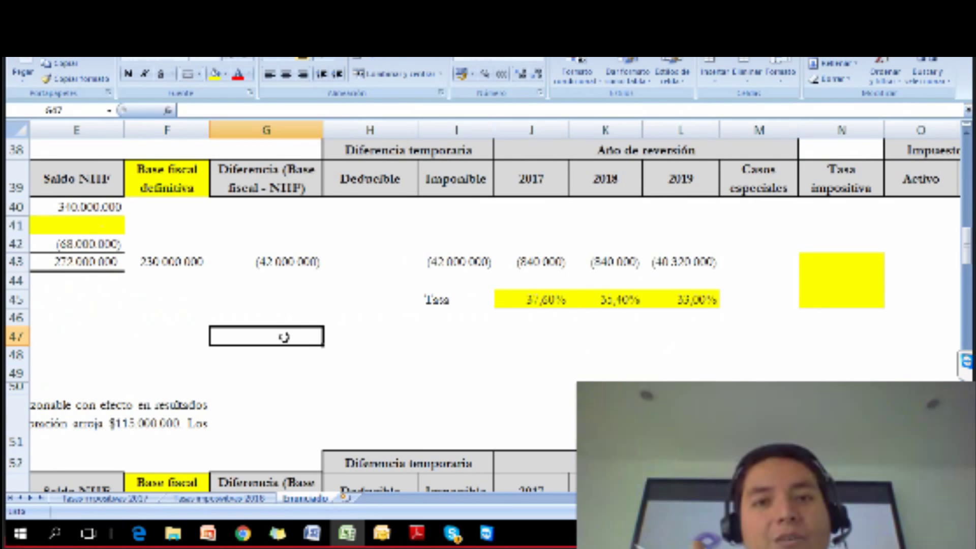
left_click(281, 320)
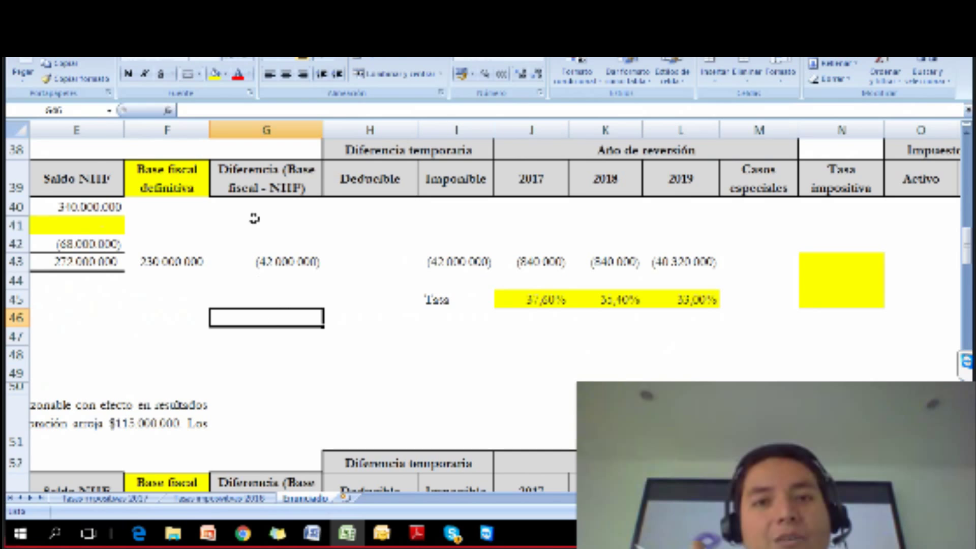
left_click(214, 75)
Label F46 "Incorrecto" and set its font colour to red
left_click(186, 320)
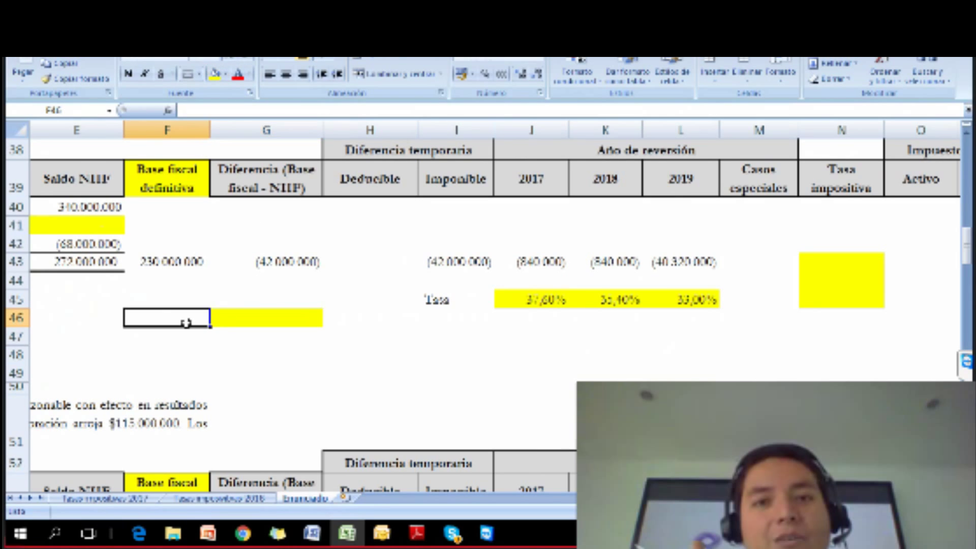
type("=")
type("nco")
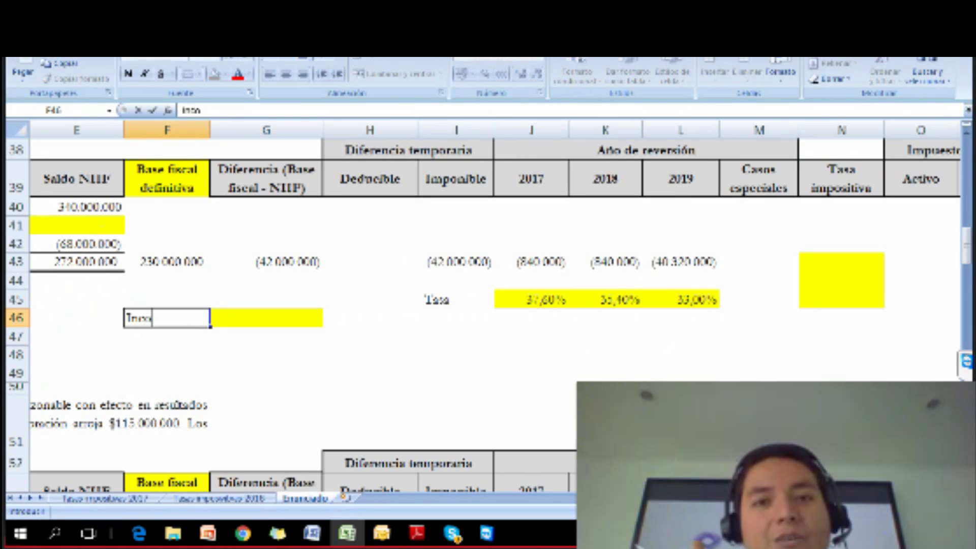
type("o")
key("Return")
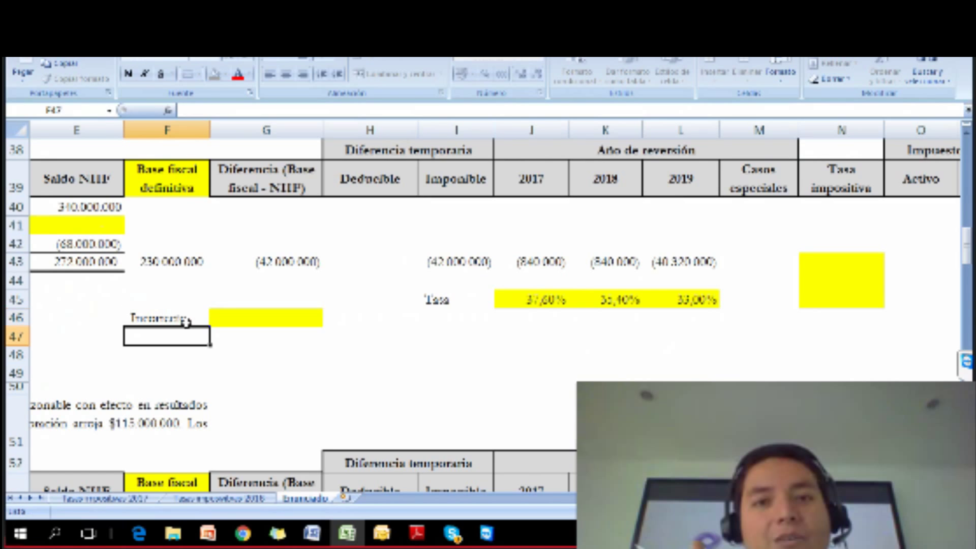
left_click(186, 321)
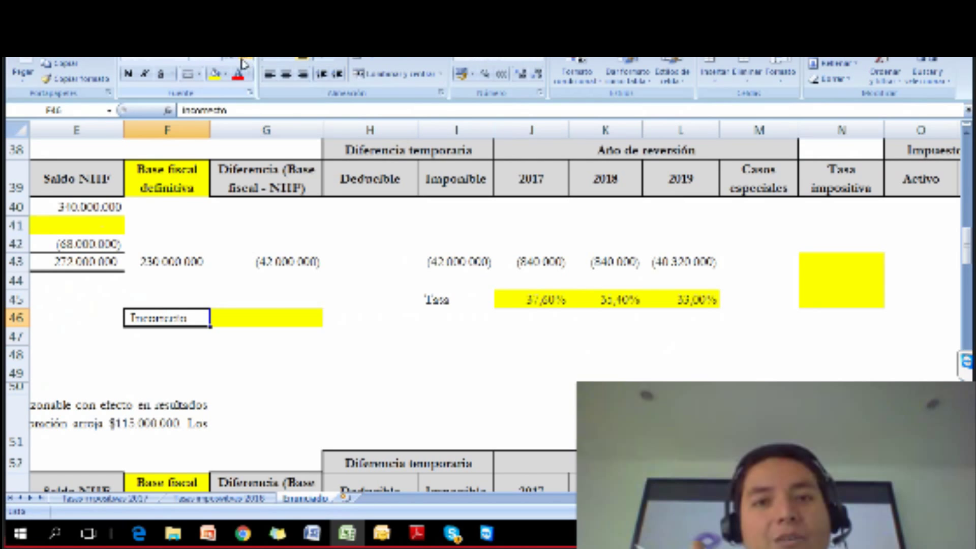
left_click(237, 73)
Calculate the incorrect deferred tax in G46 as the building's difference times a flat 40% rate, =G43*40%
left_click(271, 320)
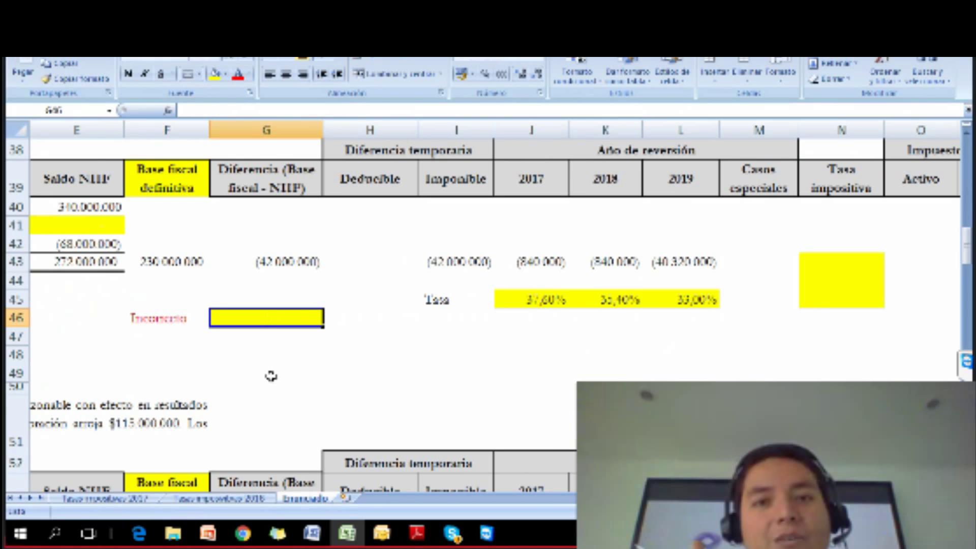
type("=")
key("Up")
key("Up")
key("Up")
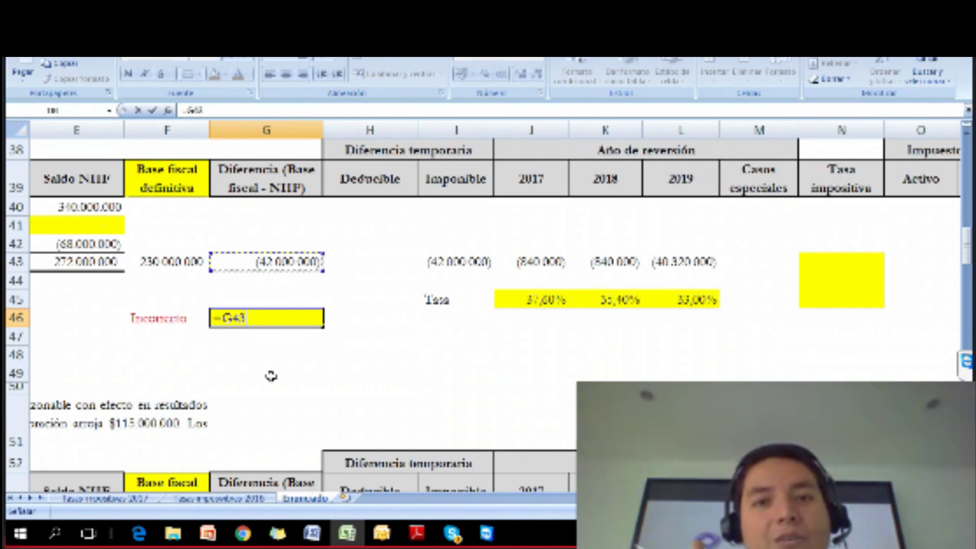
type("*")
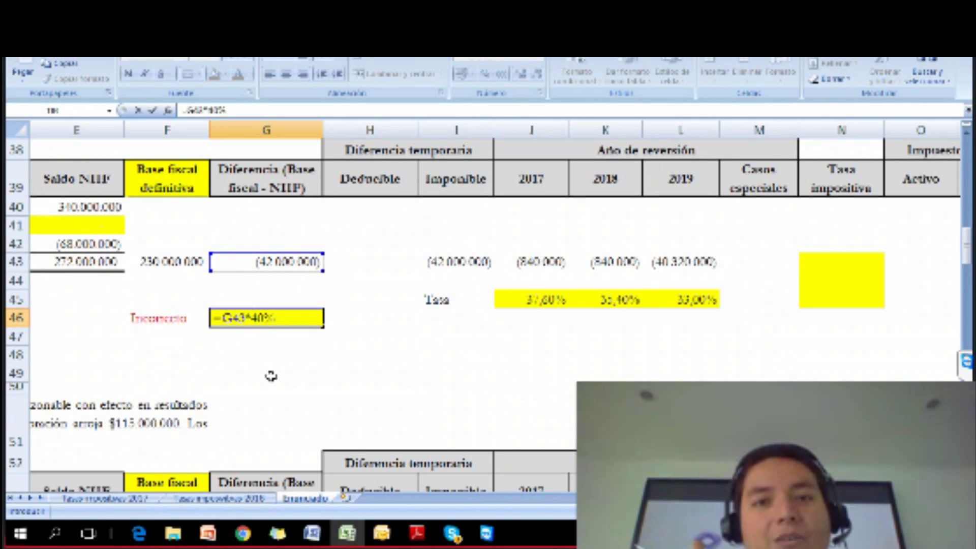
key("Return")
key("Up")
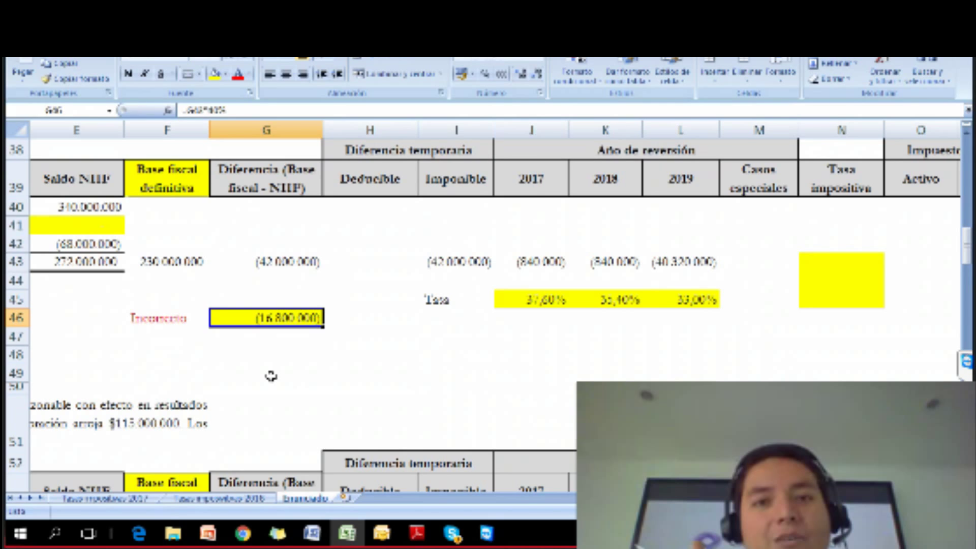
key("F2")
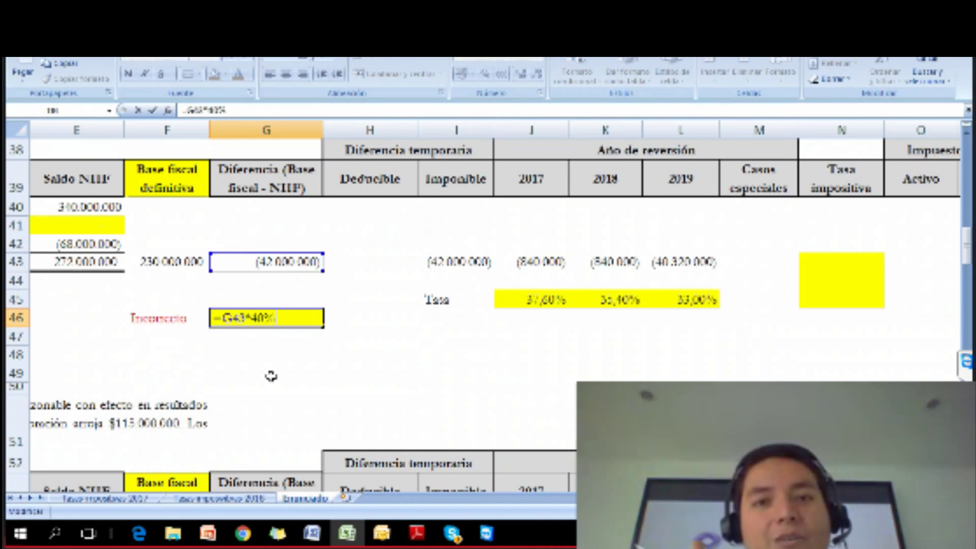
key("Return")
Subtract the correct deferred tax liability from the incorrect amount in G47 with the formula +G46-P43
key("Right")
key("Right")
key("Right")
key("Right")
key("Right")
key("Left")
key("Left")
key("Left")
key("Left")
key("Left")
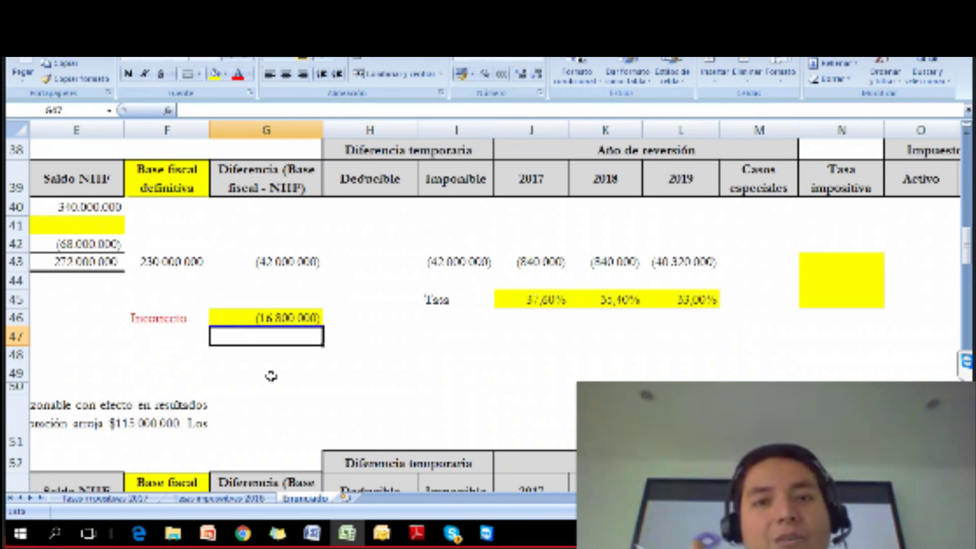
type("+")
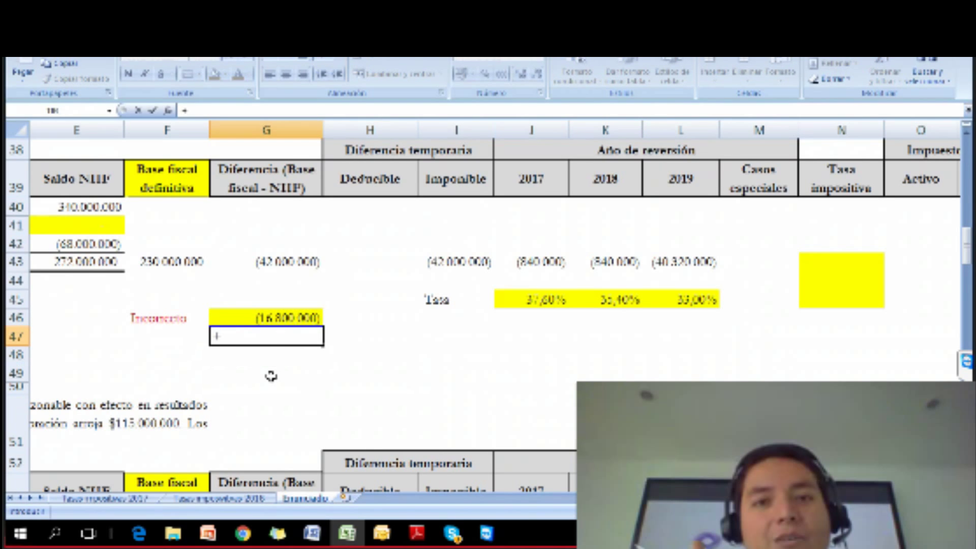
key("Up")
type("-")
key("Right")
key("Right")
key("Right")
key("Right")
key("Right")
key("Right")
key("Right")
key("Right")
key("Right")
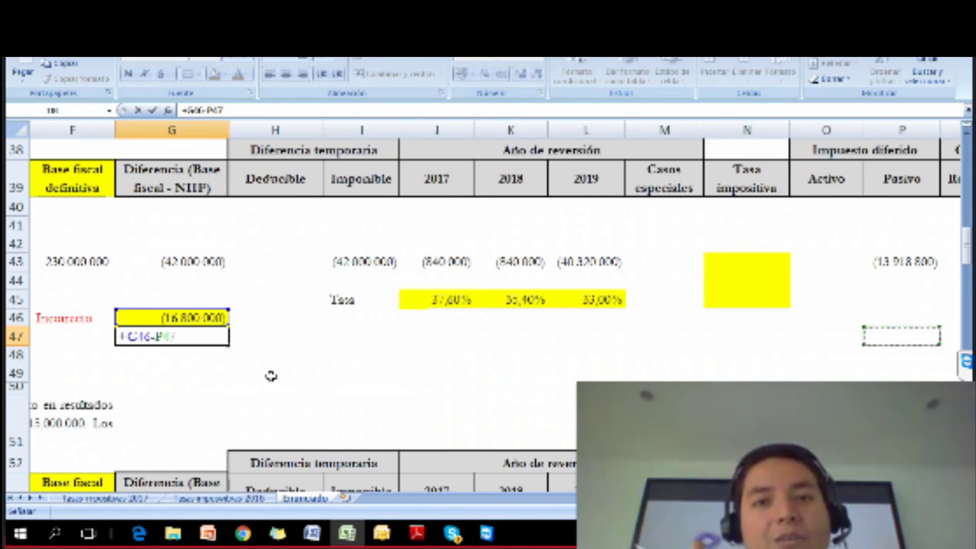
key("Up")
key("Up")
key("Up")
key("Up")
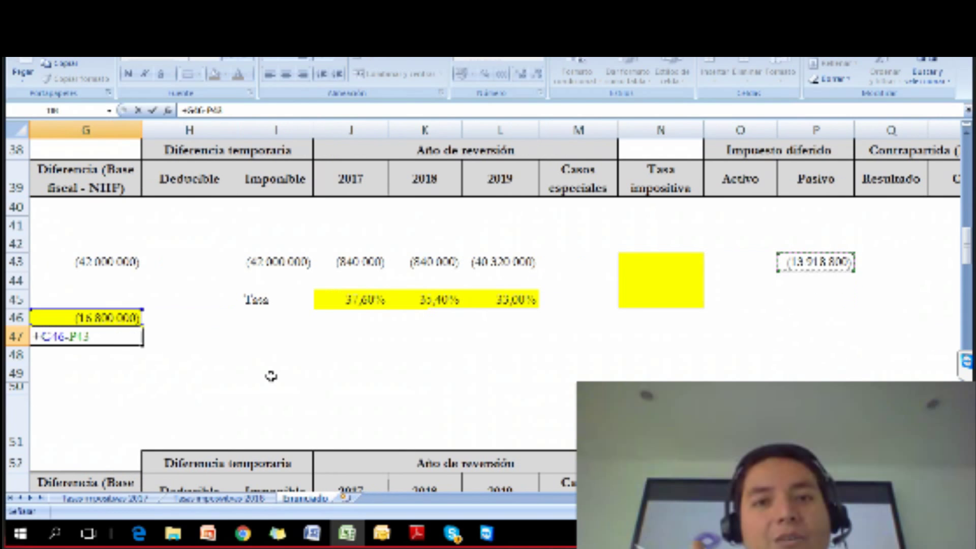
key("Return")
key("Up")
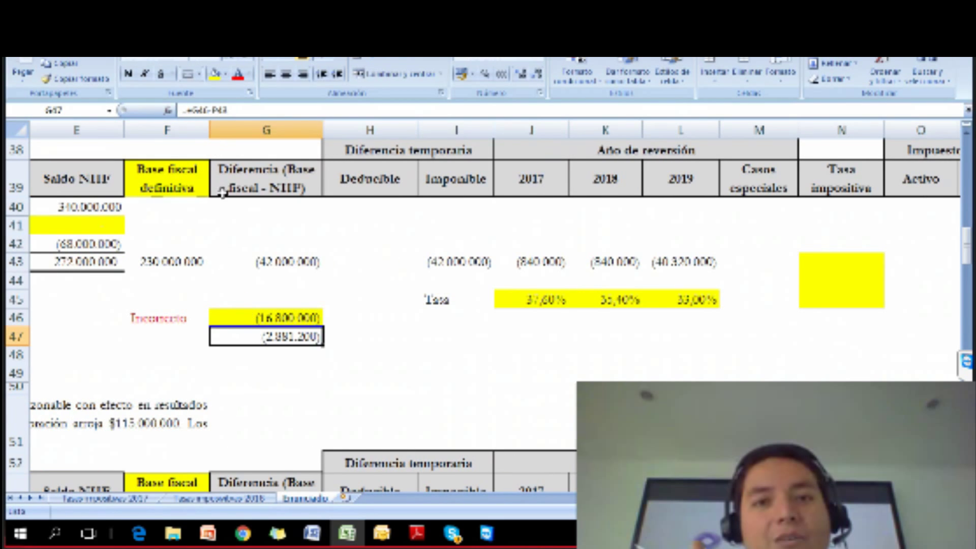
Label F47 "Diferencia" beside the calculated gap between the two amounts
scroll(222, 192, "down", 1)
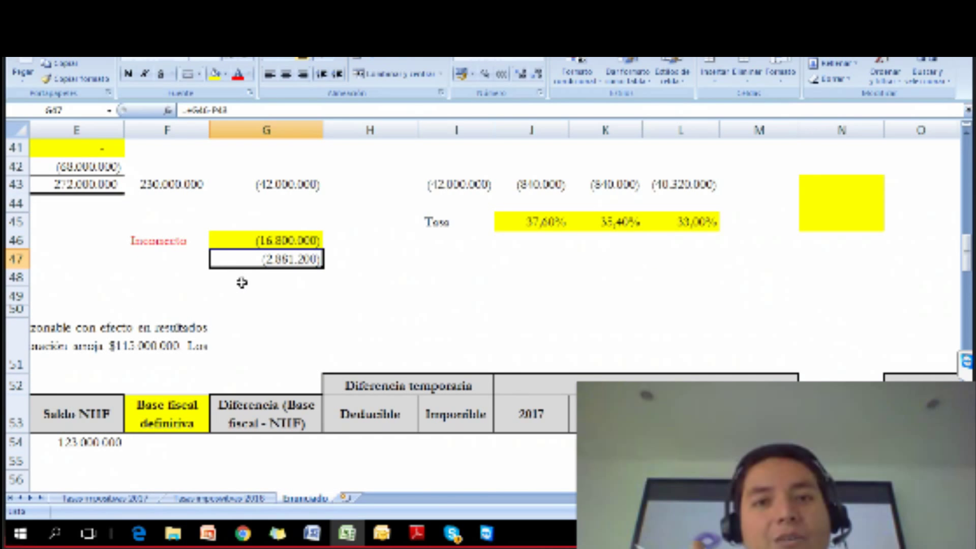
key("Left")
type("Differ")
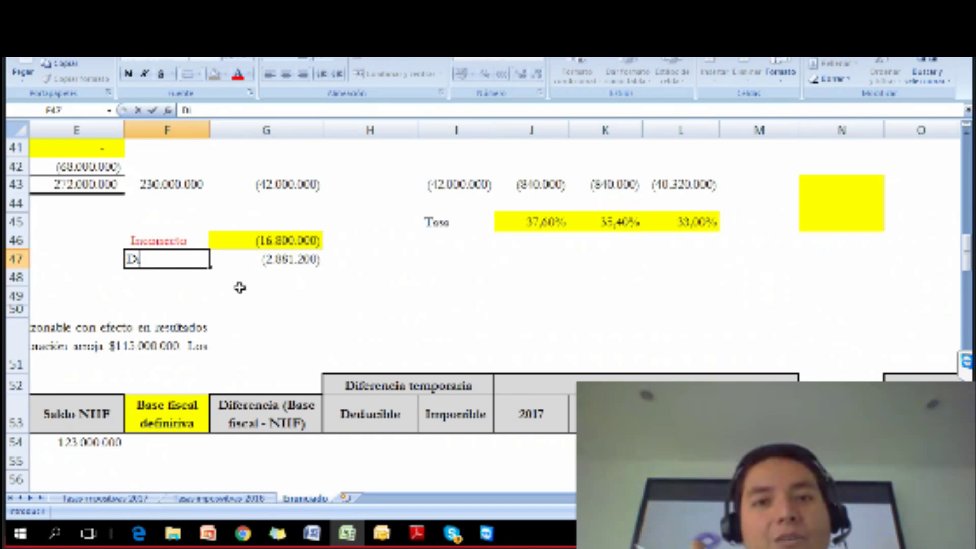
key("BackSpace")
key("BackSpace")
key("BackSpace")
type("erencia")
key("Return")
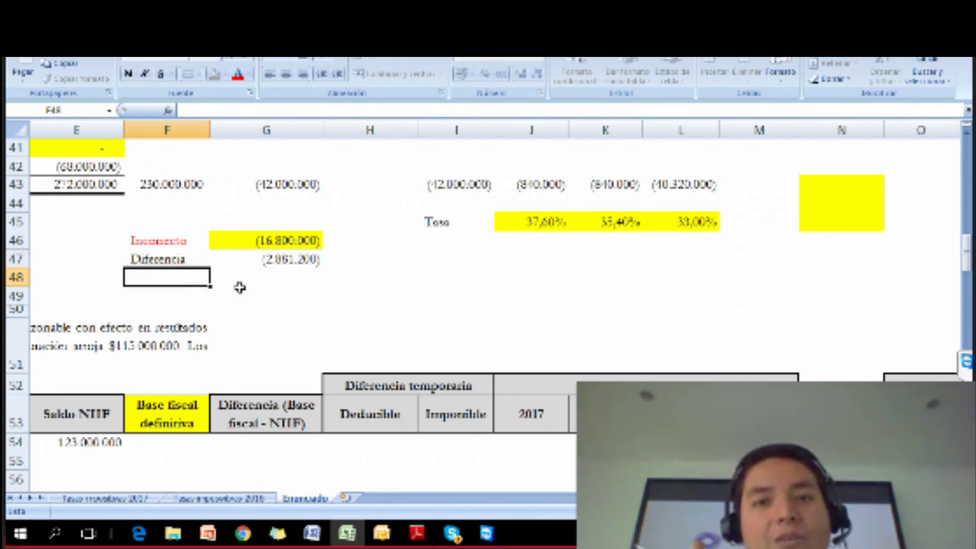
Review the building's fiscal and NIIF figures in rows 40 to 43
key("Up")
key("Up")
key("Left")
key("Left")
key("Up")
key("Up")
key("Up")
key("Up")
key("Up")
key("Up")
key("Up")
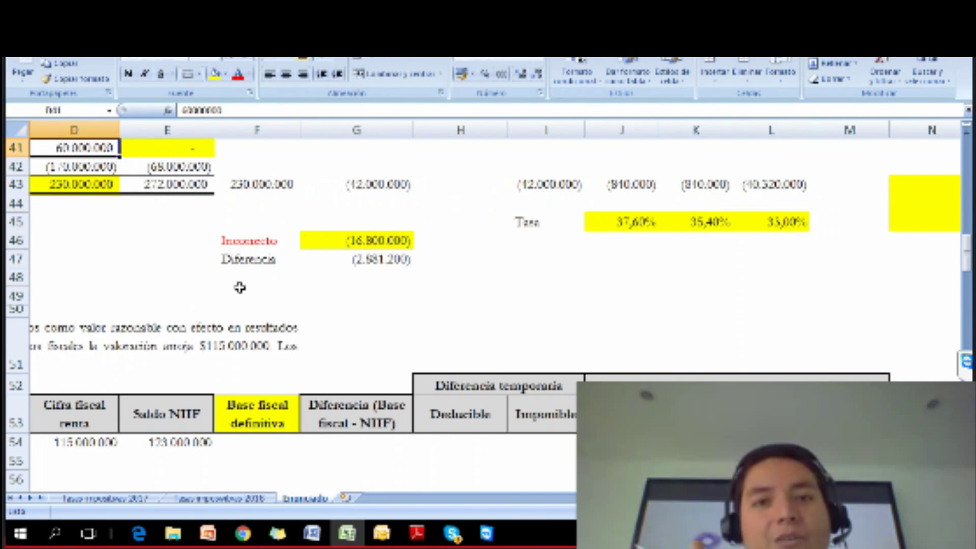
key("Down")
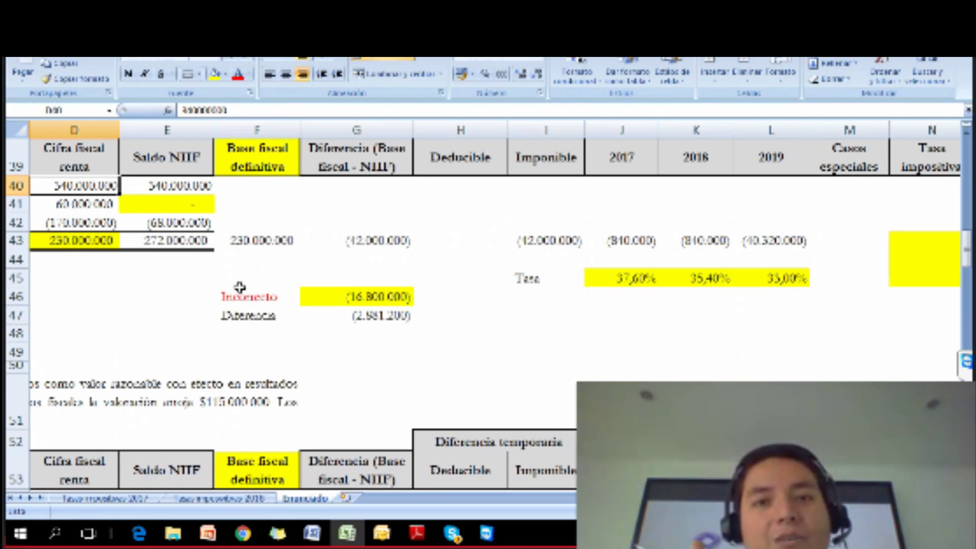
key("Right")
key("Down")
key("Down")
key("Right")
key("Down")
key("Down")
key("Down")
key("Down")
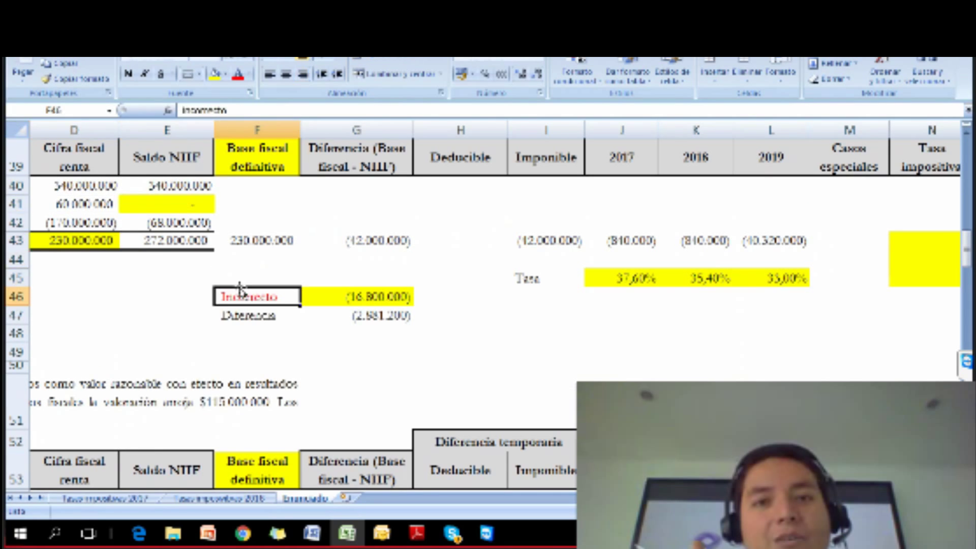
Shade the incorrect calculation and its difference, F46:G47, with a yellow fill
key("Right")
mouse_move(239, 287)
left_mouse_down()
mouse_move(356, 296)
mouse_move(356, 315)
left_mouse_up()
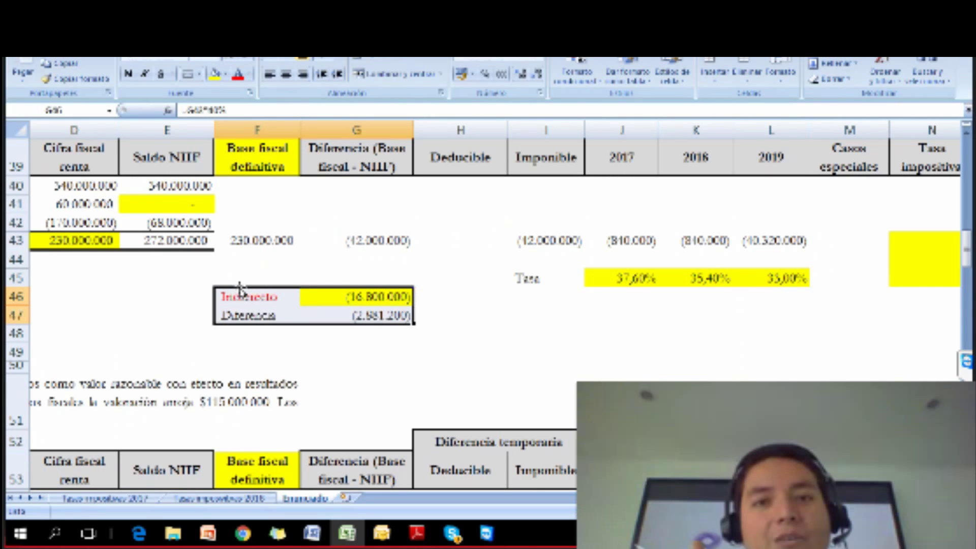
left_click(216, 77)
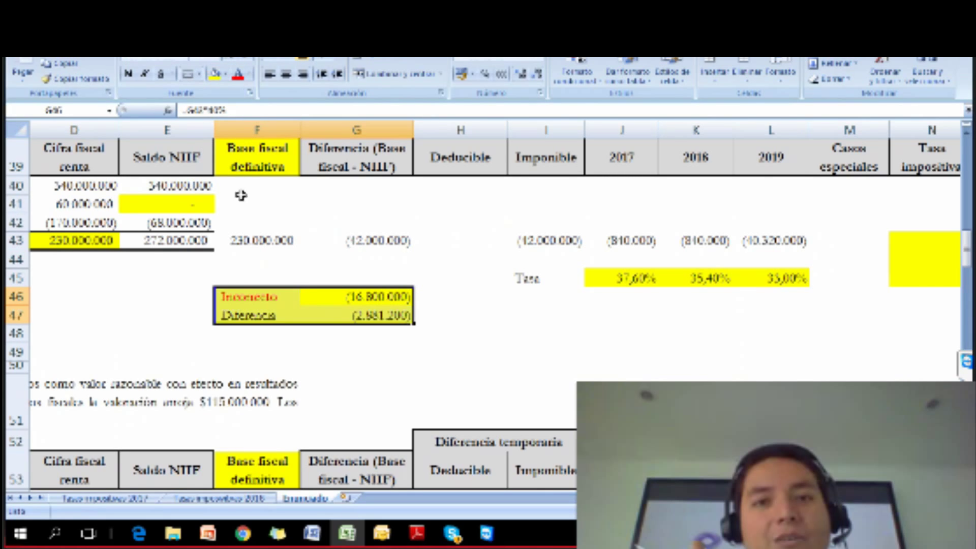
Add the note "No se debía hacer ;" in F45 above the incorrect calculation and check the formula in G46
left_click(259, 276)
type("No se d")
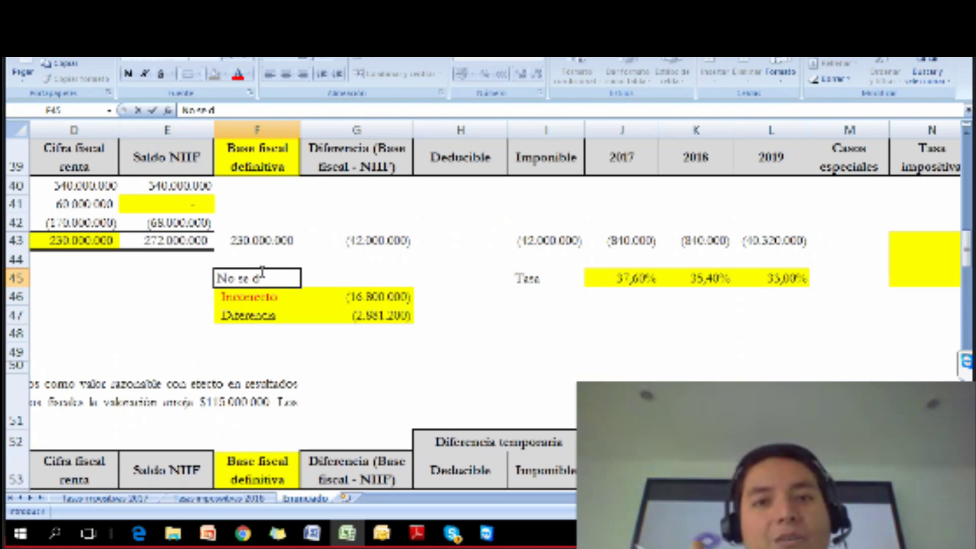
type("ebía hacer ;")
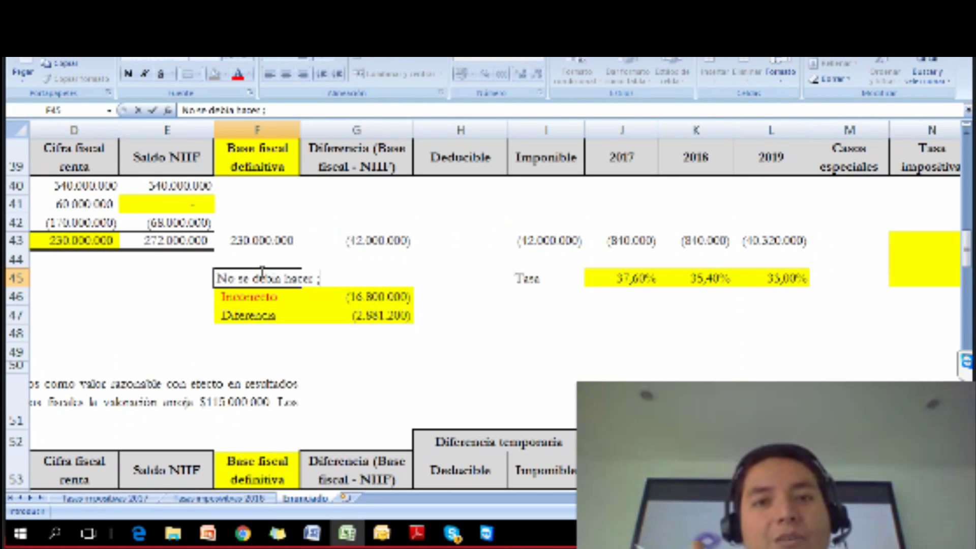
key("Return")
key("Right")
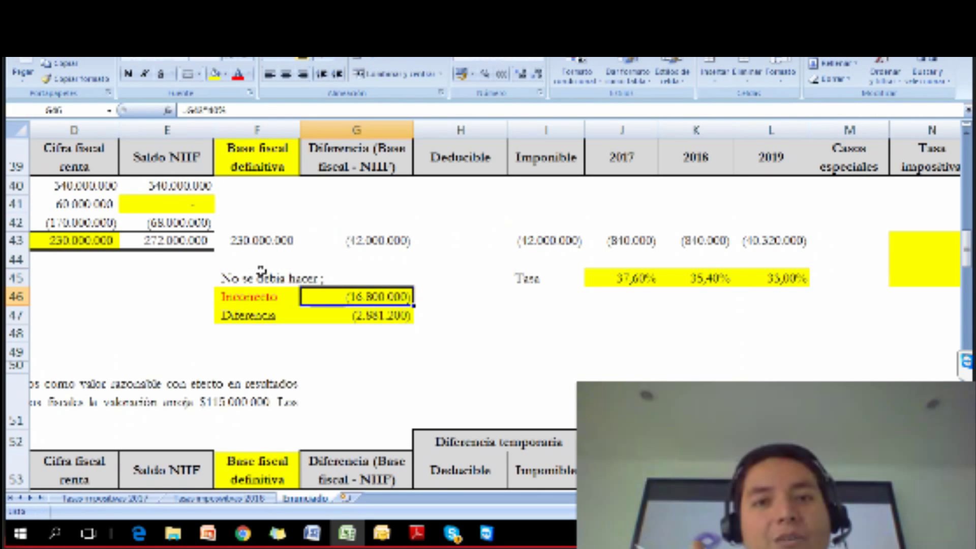
key("F2")
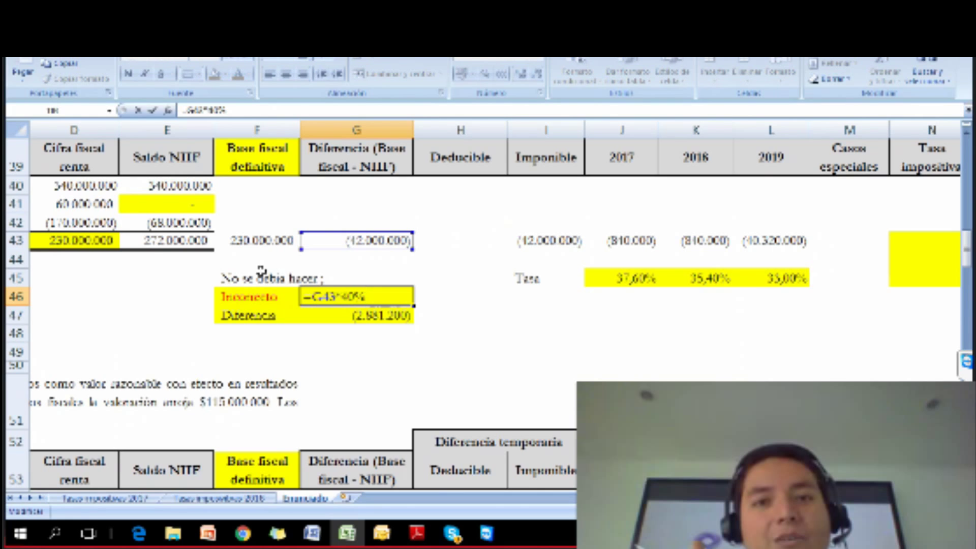
key("Return")
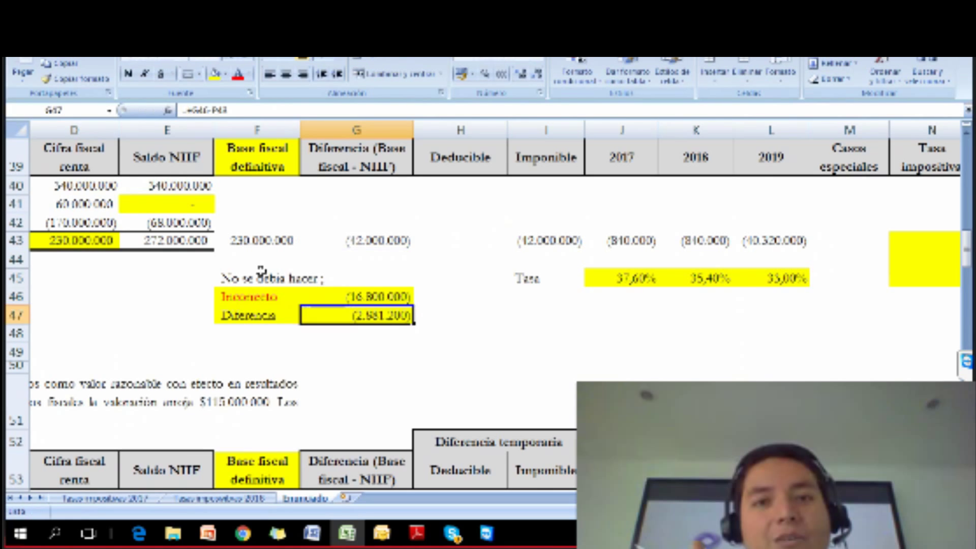
Review the building's deferred tax liability and go to its Resultado counterpart cell, Q43
key("Right")
key("Right")
key("Right")
key("Right")
key("Right")
key("Right")
key("Right")
key("Right")
key("Right")
key("Right")
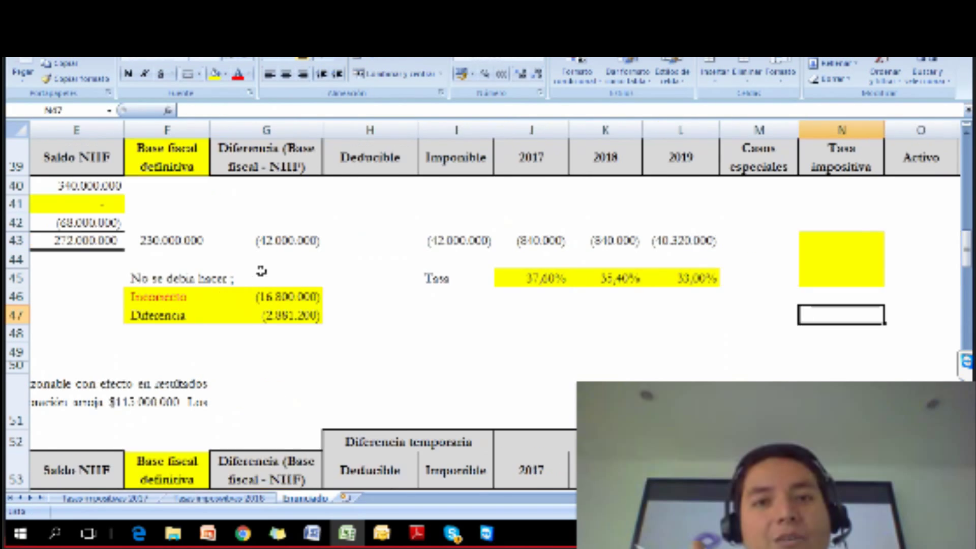
key("Right")
key("Left")
key("Up")
key("Up")
key("Up")
key("Up")
key("Up")
key("Up")
key("Up")
key("Up")
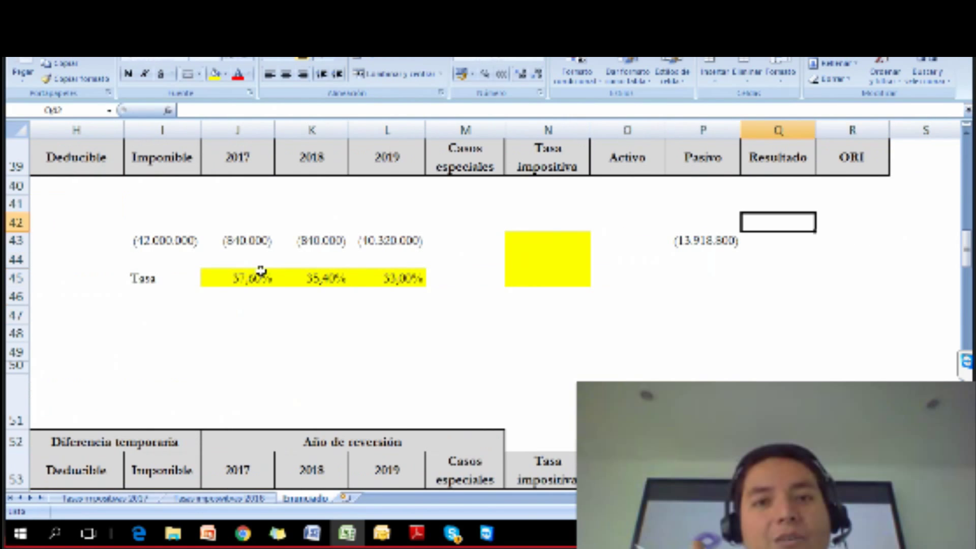
key("Up")
key("Down")
key("Down")
key("Down")
key("Down")
key("Down")
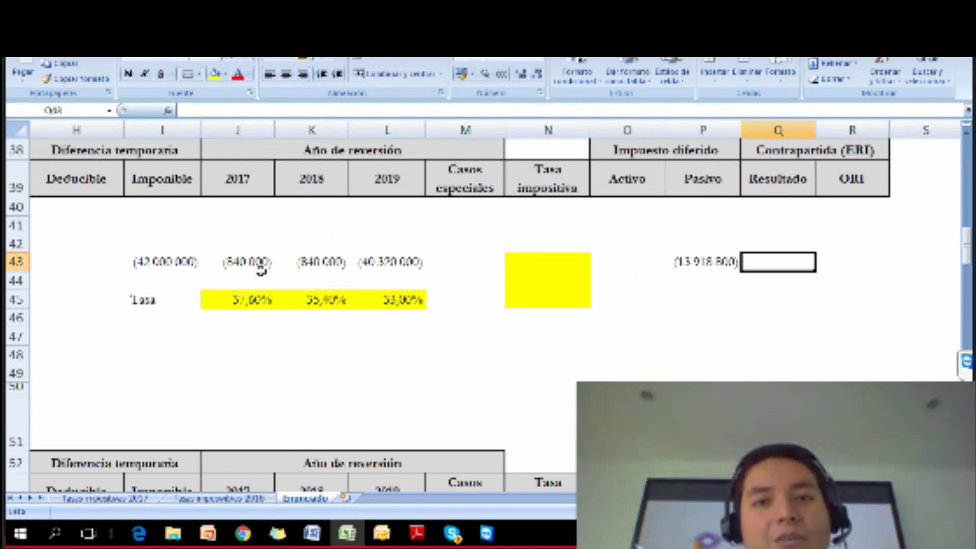
Record the building's Resultado counterpart in Q43 as the negative of the deferred tax liability in P43
key("Left")
key("Left")
key("Left")
key("Left")
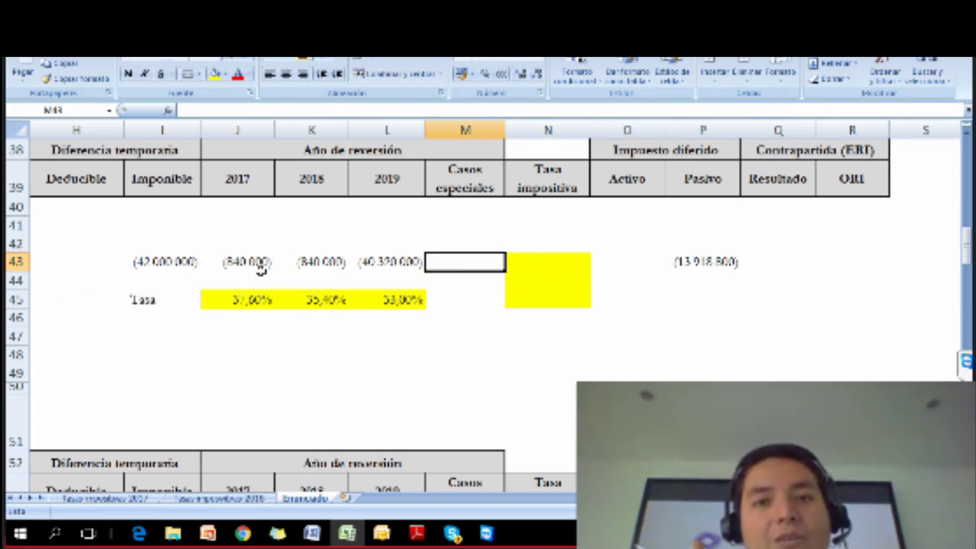
key("Left")
key("Right")
key("Right")
key("Right")
key("Right")
key("Right")
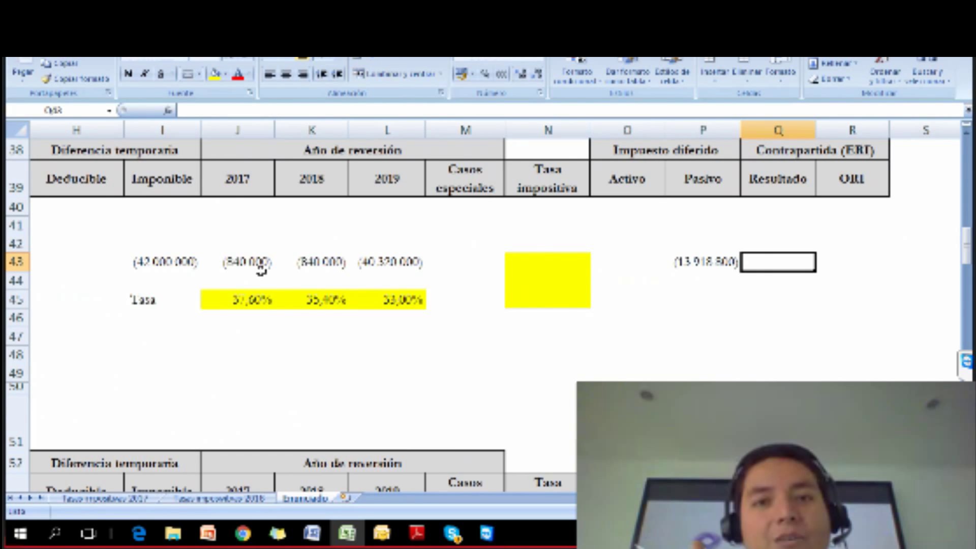
type("=-")
key("Left")
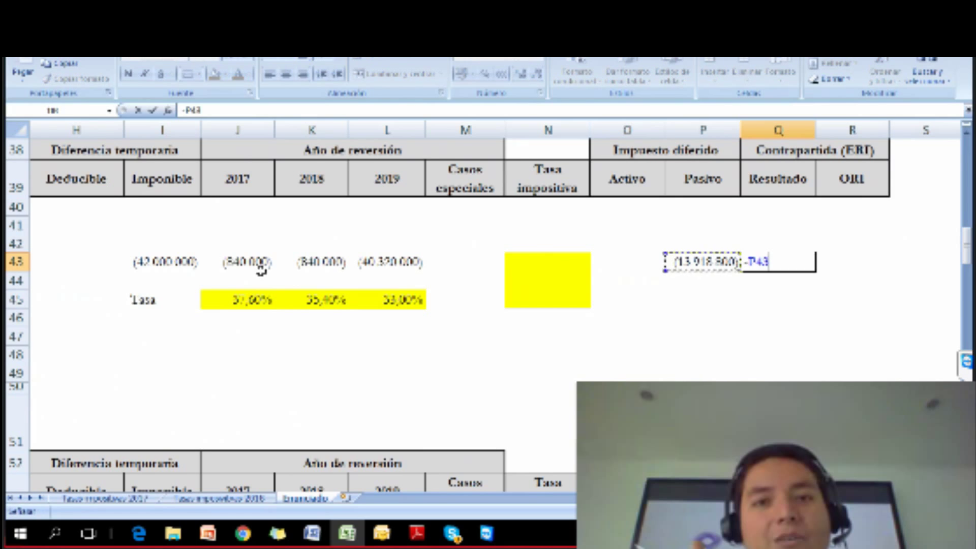
key("Return")
key("Up")
Review the building's figures along row 43 back to the start of the case
key("Left")
key("Left")
key("Left")
key("Left")
key("Left")
key("Left")
key("Left")
key("Left")
key("Left")
key("Left")
key("Left")
key("Left")
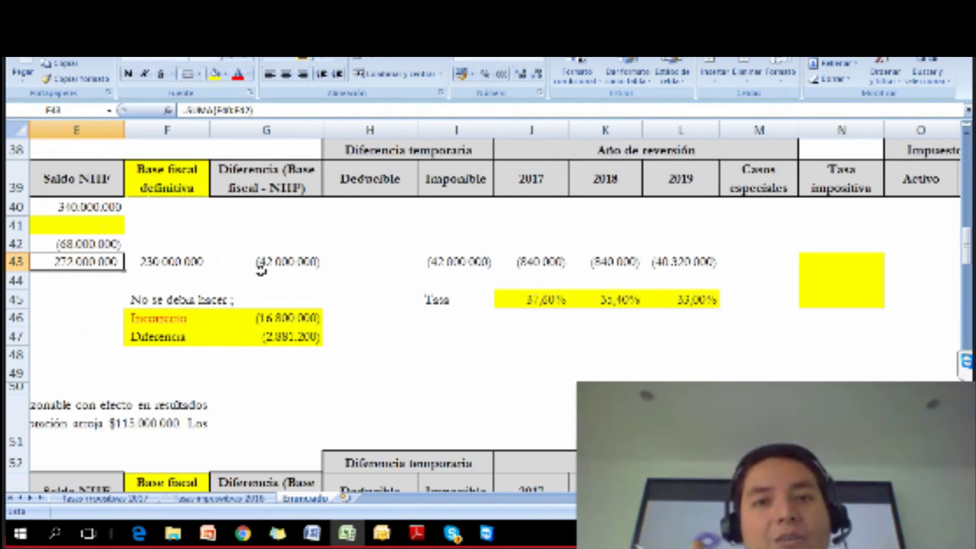
key("Left")
key("Left")
key("Left")
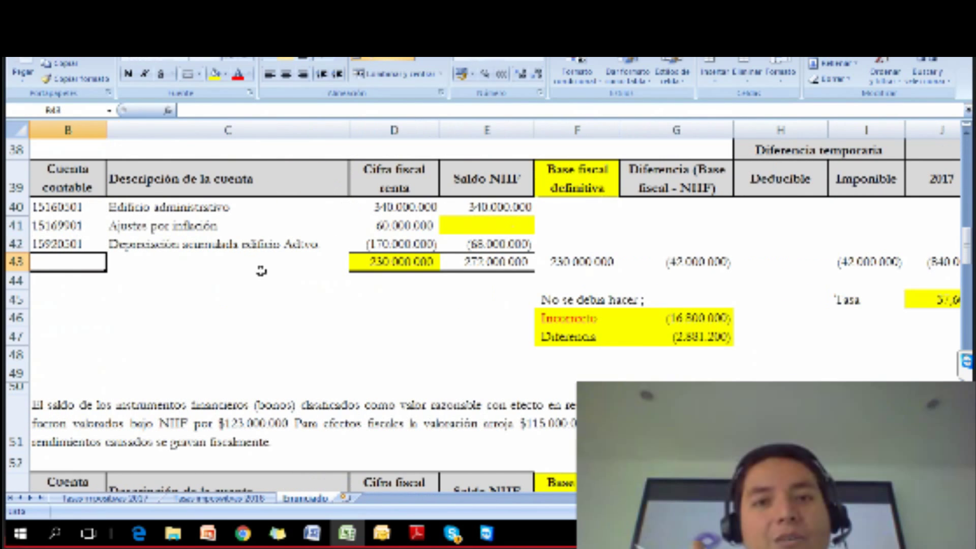
key("Left")
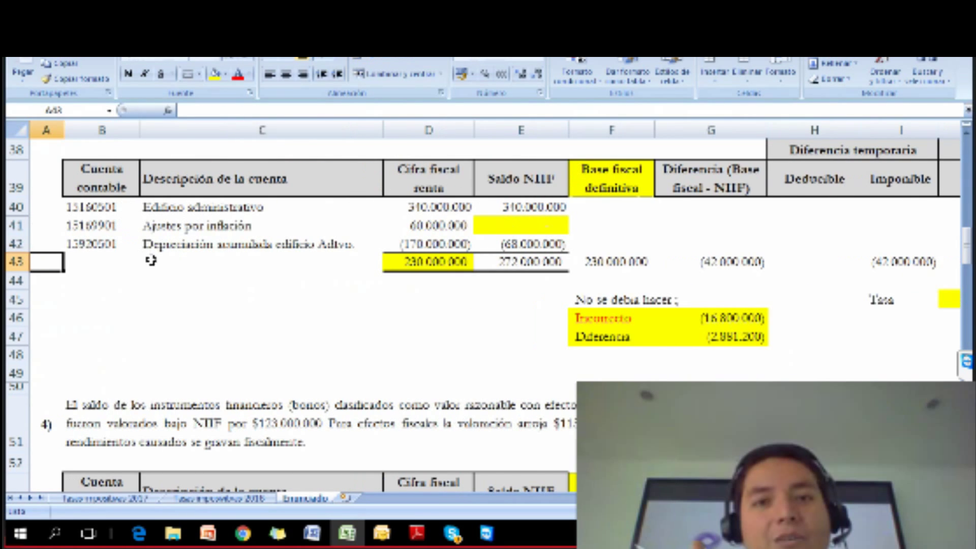
Go to practice case 5 and read the vehicle leasing statement and its account balances
scroll(173, 351, "down", 2)
scroll(179, 335, "down", 1)
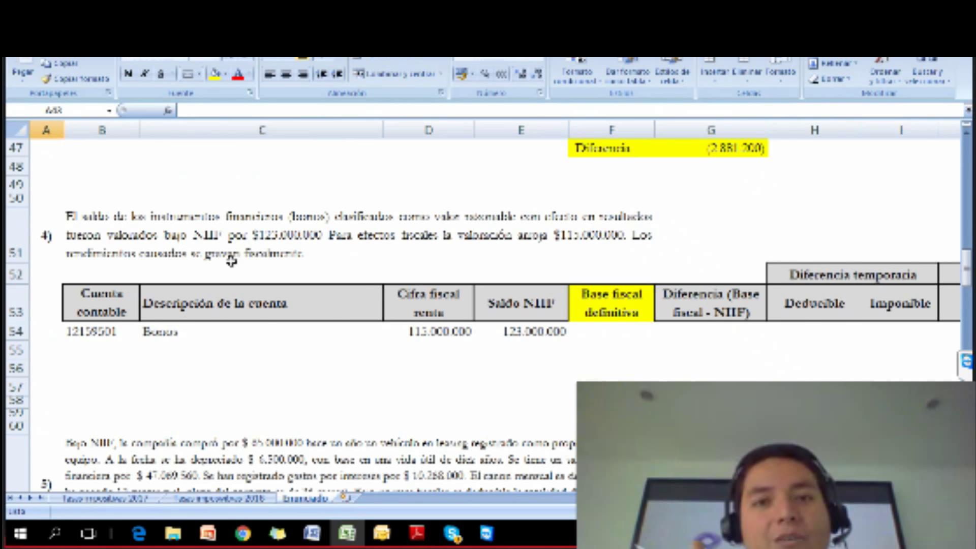
scroll(215, 323, "down", 1)
scroll(215, 323, "down", 1)
scroll(216, 319, "down", 1)
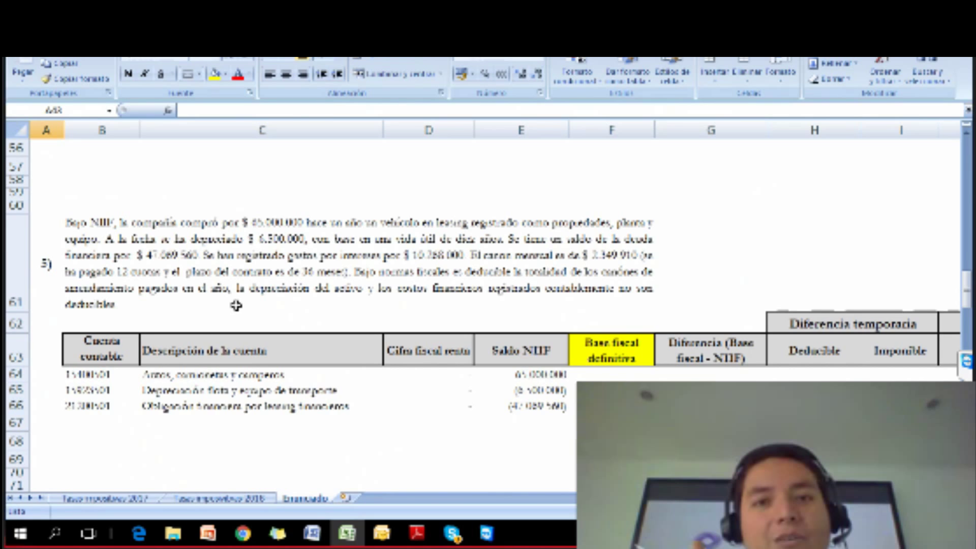
left_click(147, 238)
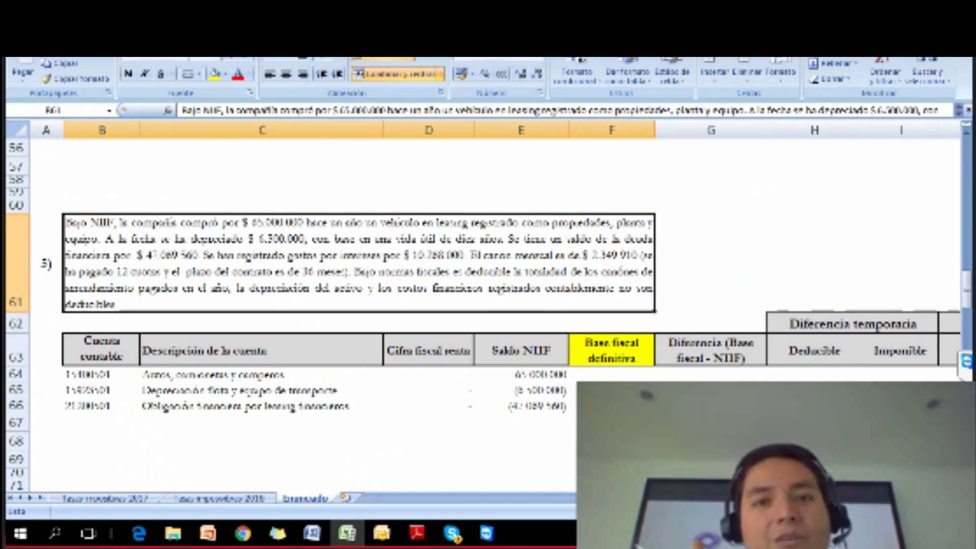
scroll(356, 315, "down", 1)
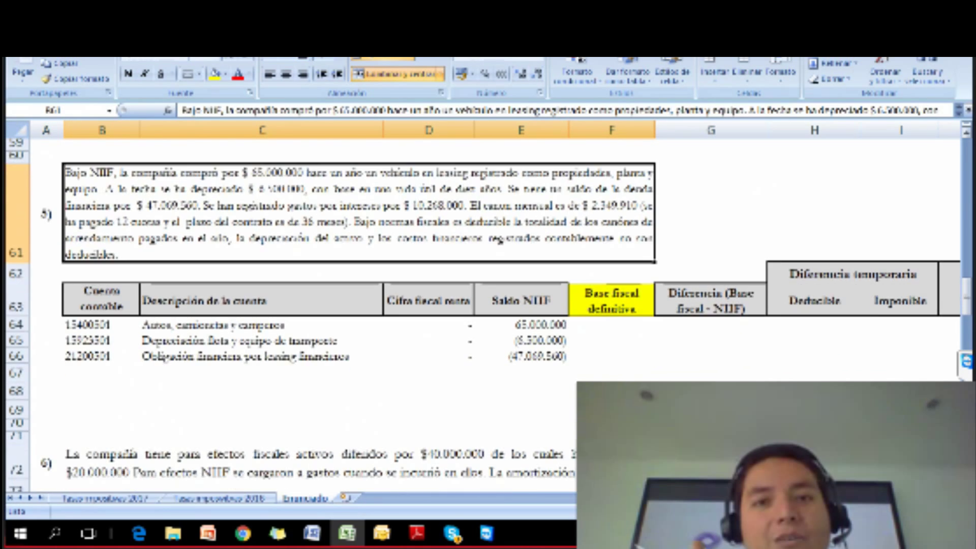
left_click(184, 378)
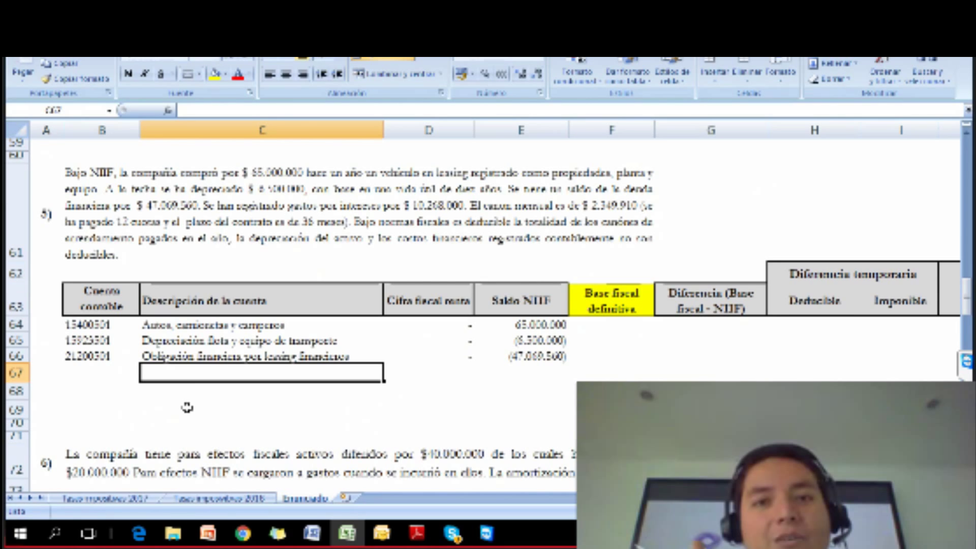
key("Right")
key("Right")
key("Up")
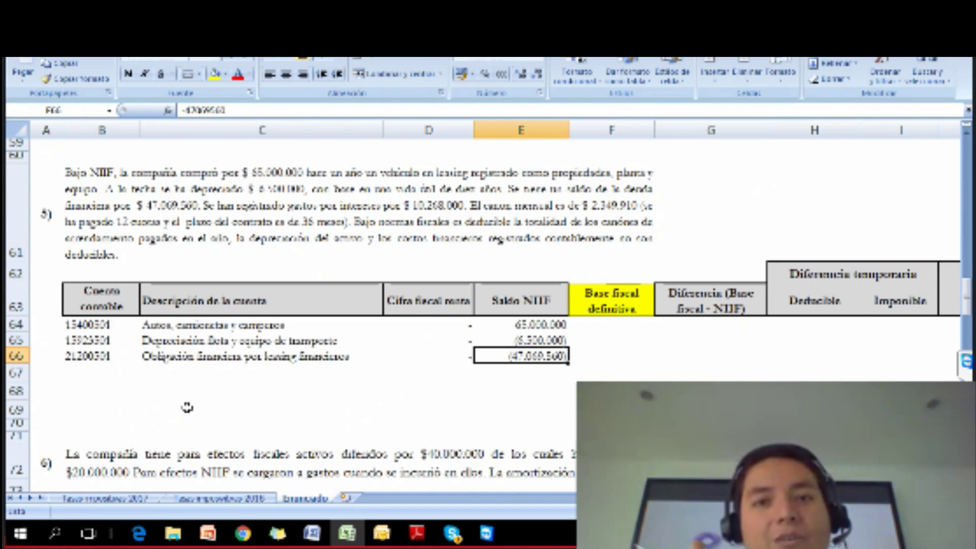
key("Down")
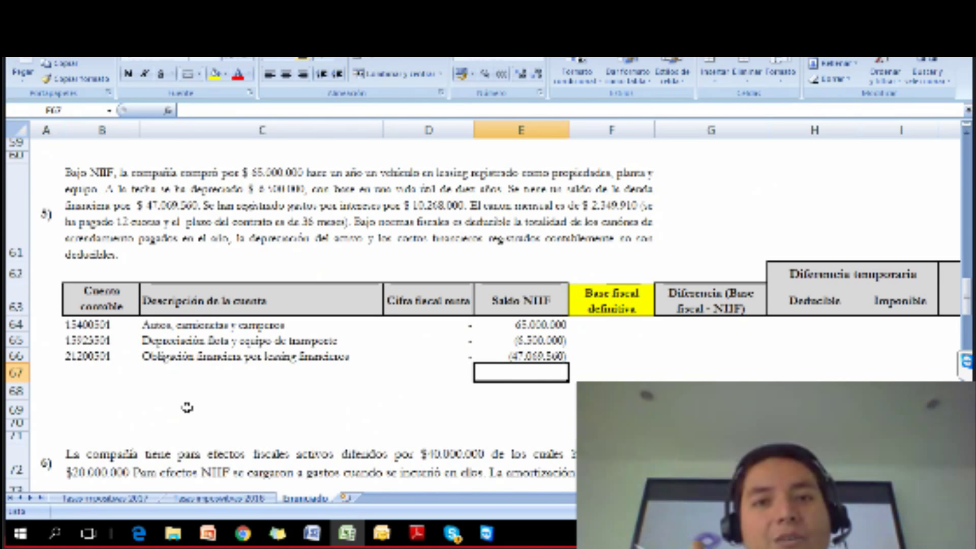
Skim cases 6 and 7, return to case 5 and examine its fiscal and NIIF figures in D64:E66
scroll(356, 305, "down", 5)
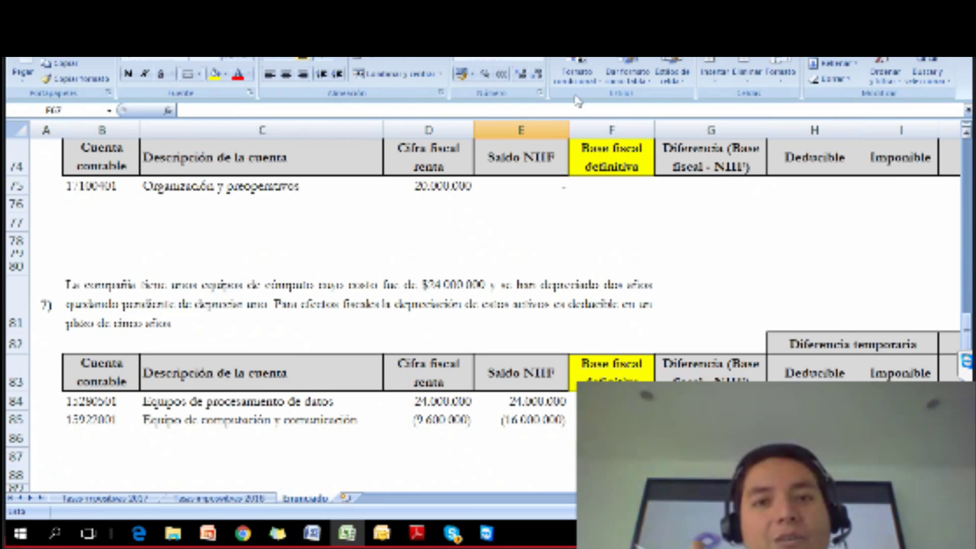
scroll(590, 278, "up", 1)
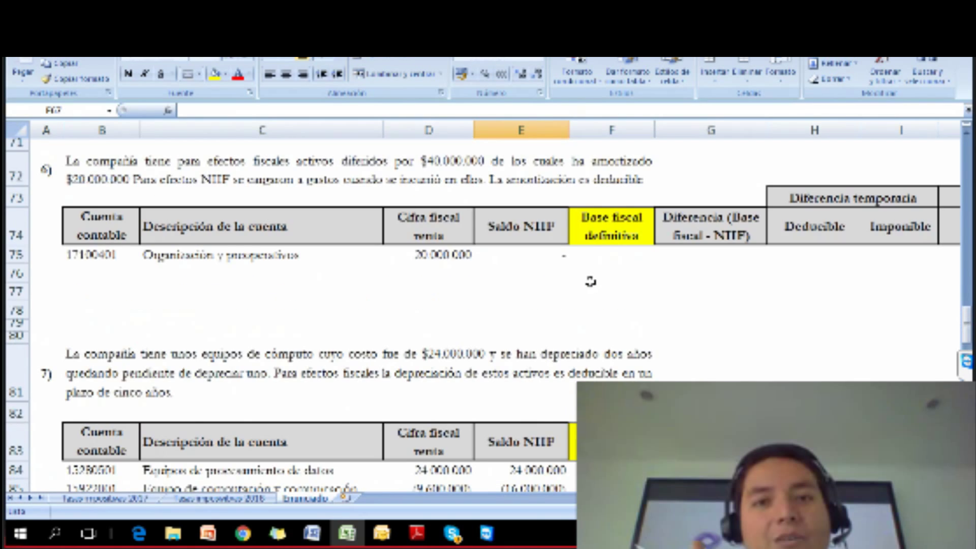
scroll(590, 281, "down", 1)
scroll(589, 281, "up", 5)
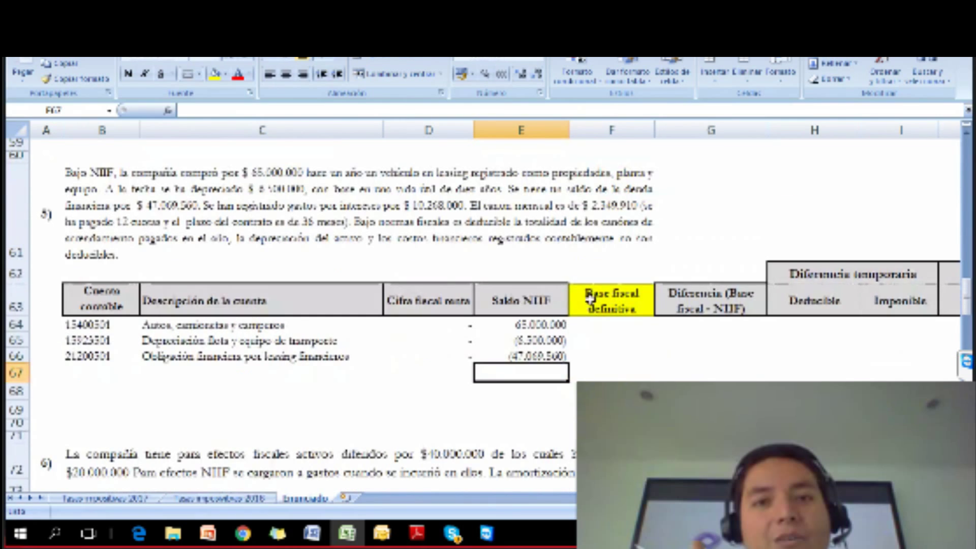
left_click(433, 237)
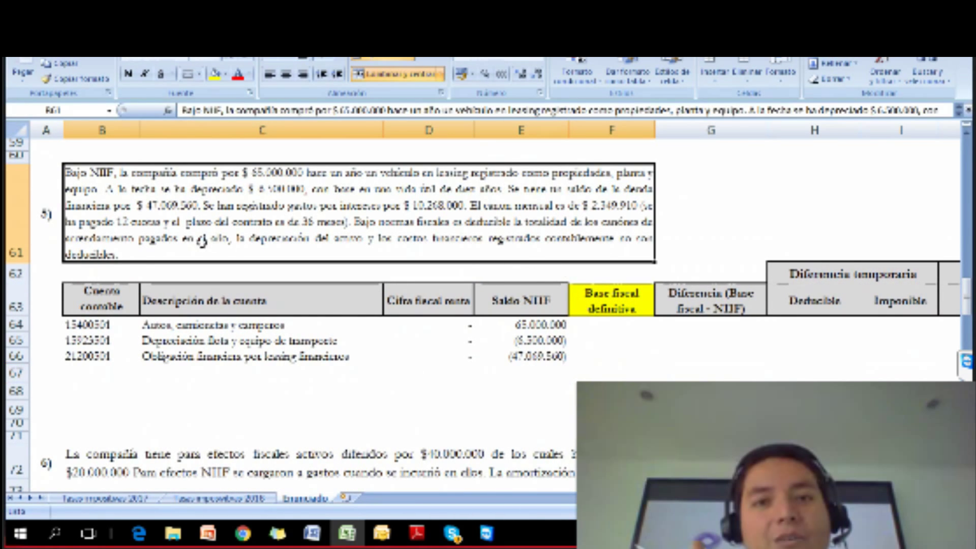
left_click_drag(531, 322, 534, 355)
left_click_drag(434, 321, 429, 355)
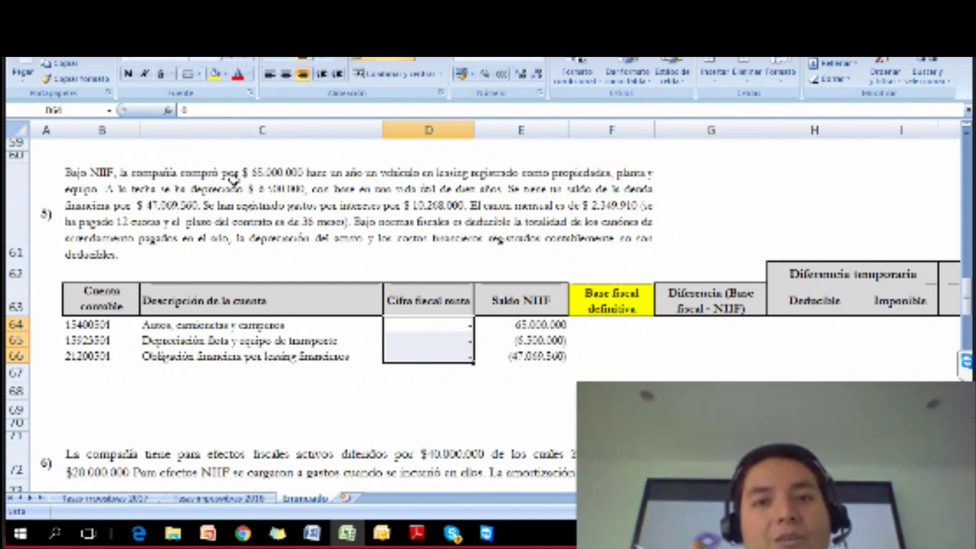
left_click(509, 326)
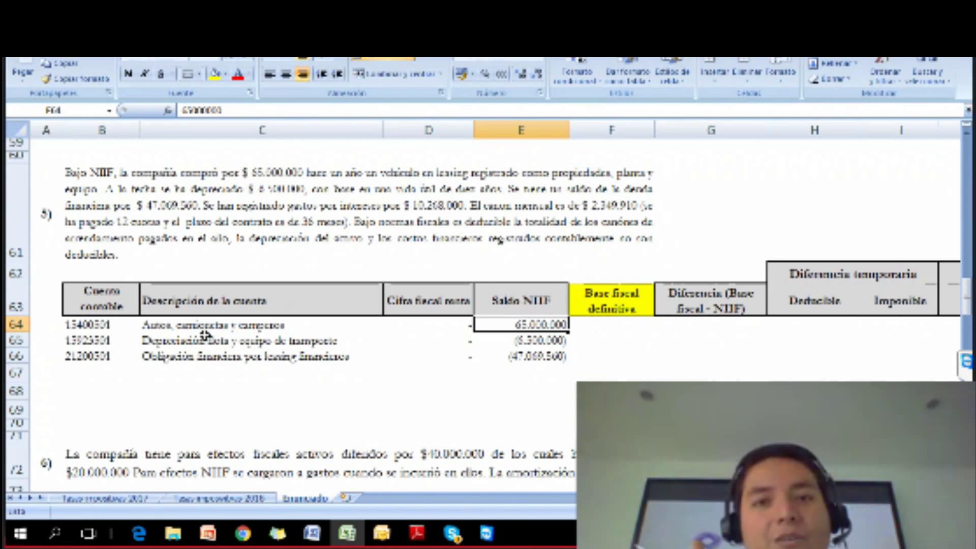
left_click(510, 340)
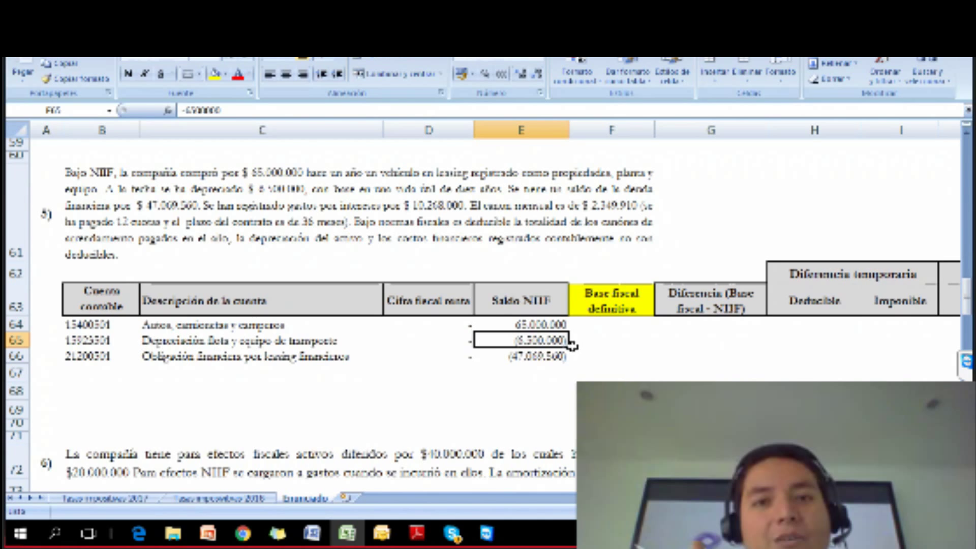
left_click(538, 359)
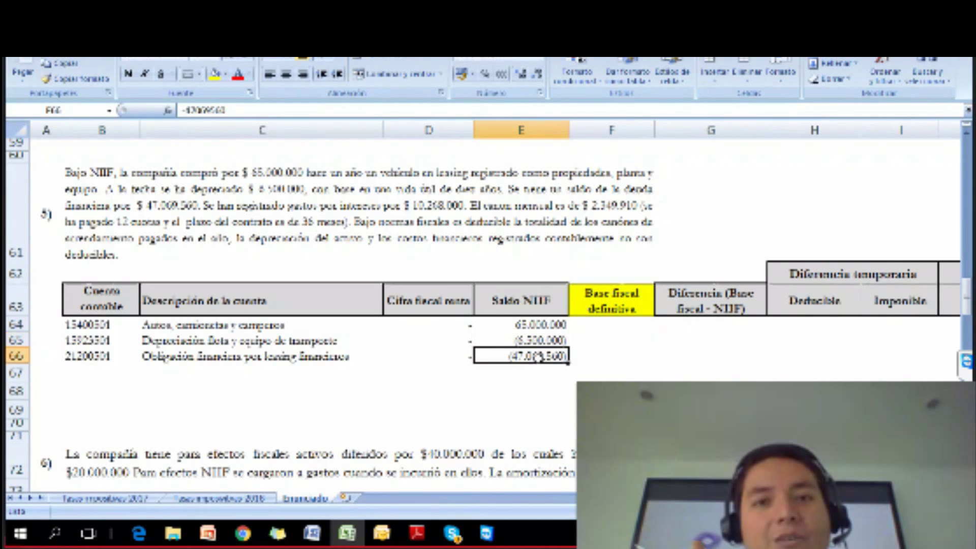
Total the leasing case's NIIF balances E64:E66 in E67 and add top and bottom borders to the total
left_click(499, 373)
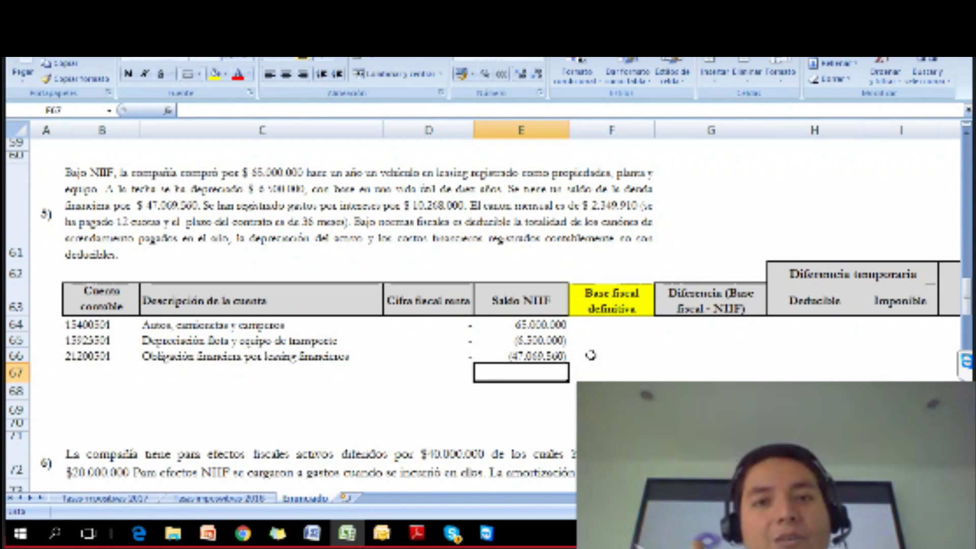
key("alt+equal")
key("ctrl+Return")
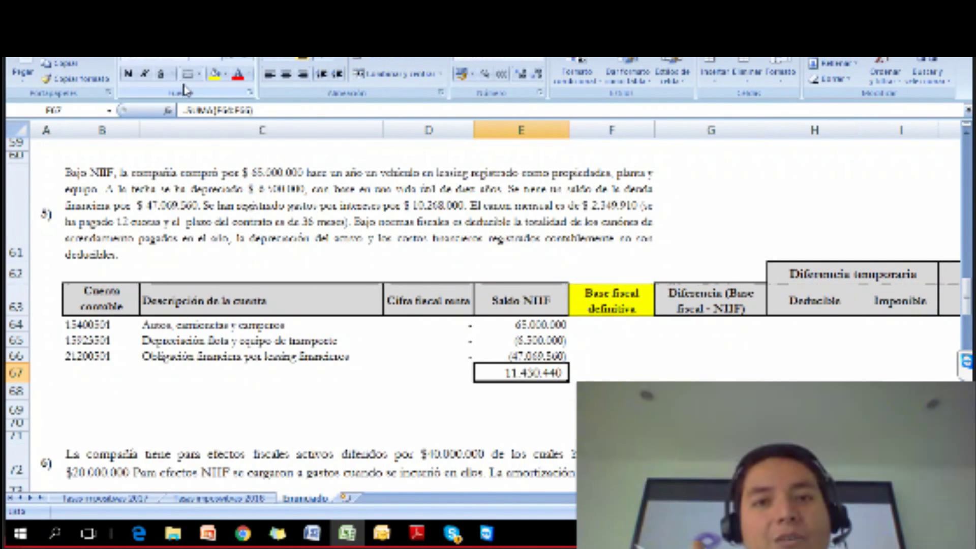
left_click(600, 366)
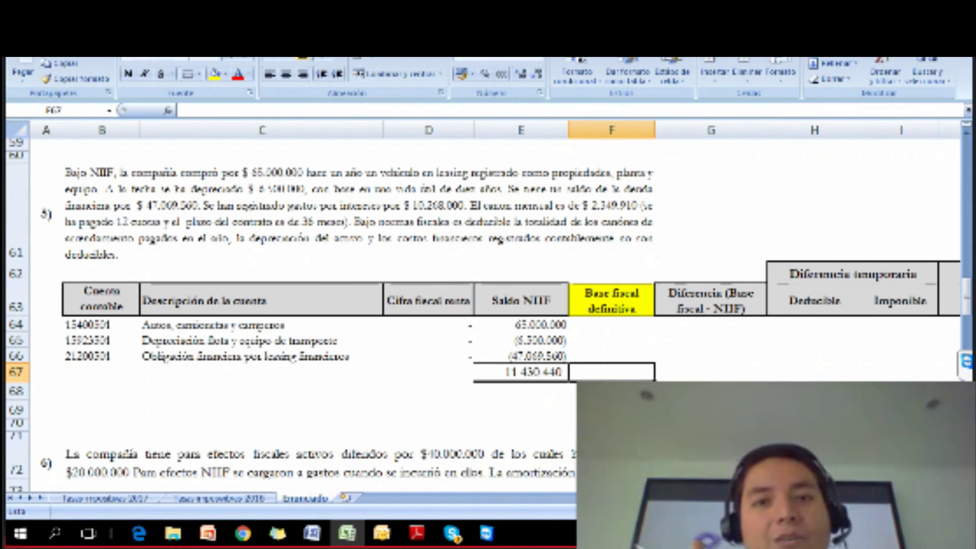
Review the vehicle, depreciation and leasing obligation balances that make up the NIIF total in E67
key("Left")
key("Left")
key("Up")
key("Up")
key("Right")
key("Up")
key("Down")
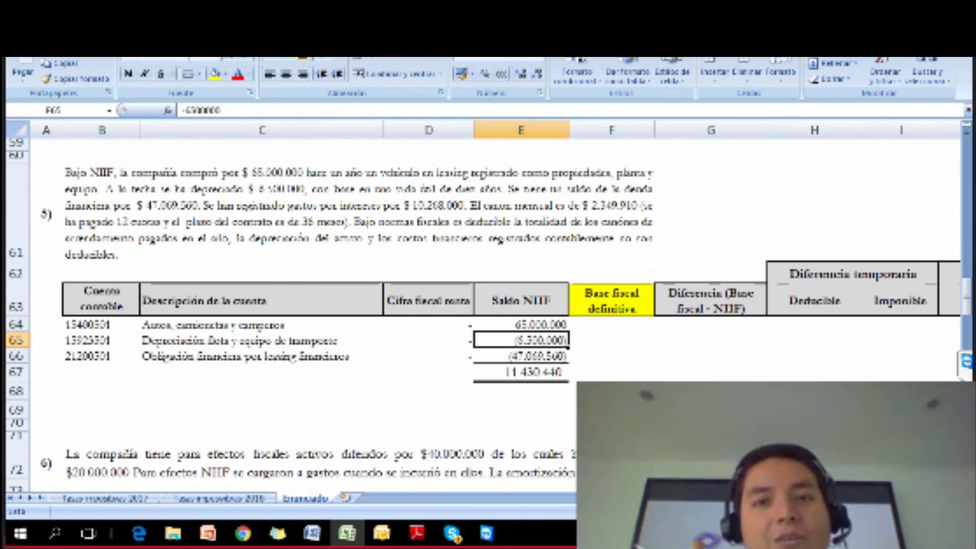
key("Down")
key("Down")
key("Up")
key("Up")
key("Up")
key("Down")
key("Down")
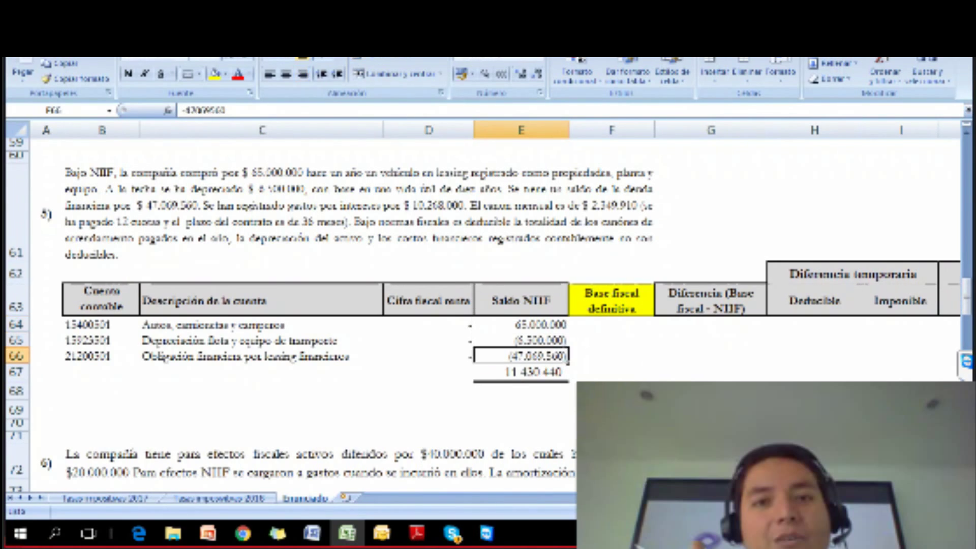
Examine the leasing obligation's account, description and balances across row 66
key("Left")
key("Left")
key("Left")
key("Right")
key("Left")
key("Left")
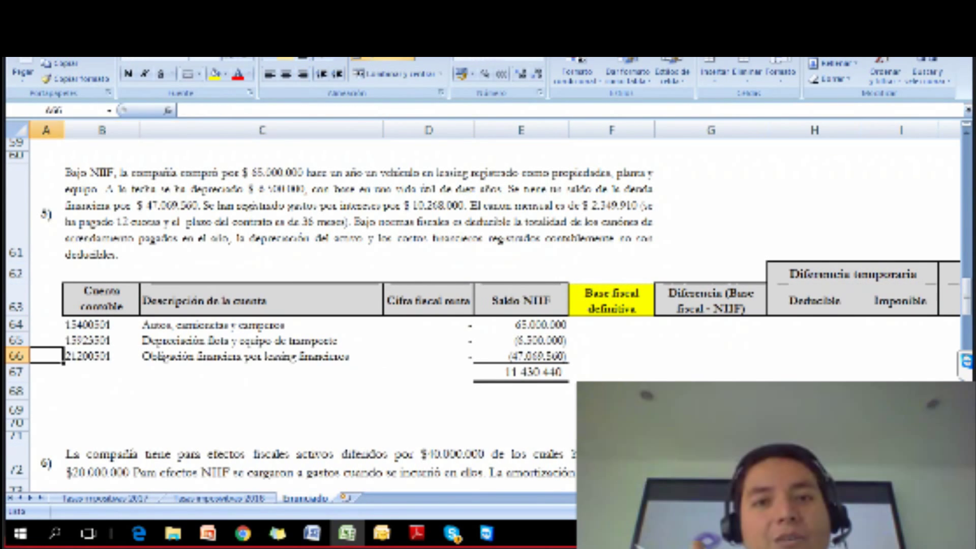
key("Right")
key("Right")
key("Left")
key("Right")
key("Left")
key("Right")
key("Right")
key("Right")
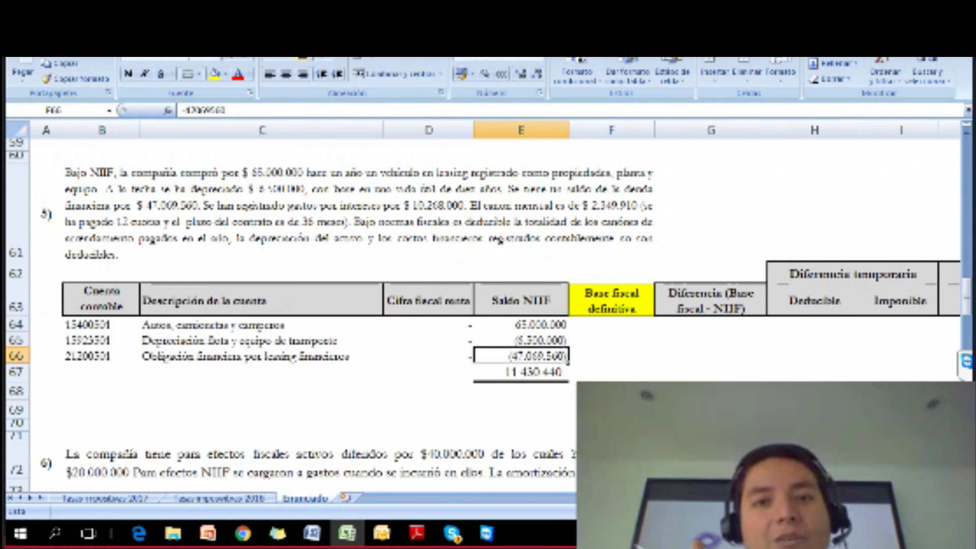
key("Right")
key("Down")
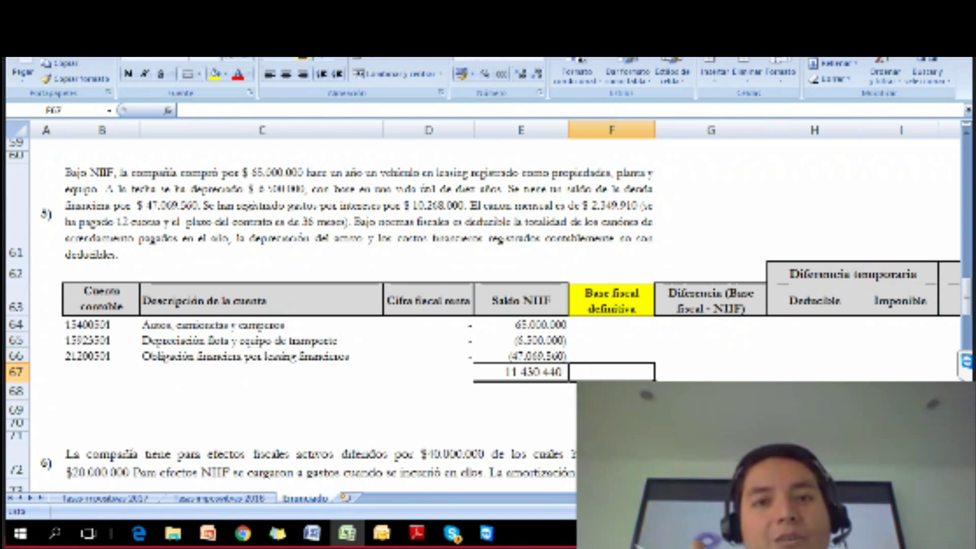
Set the leasing case's definitive fiscal base in F67 with the formula +D67
key("Up")
key("Up")
key("Up")
key("Down")
key("Down")
key("Down")
key("Left")
key("Right")
key("Left")
key("Right")
type("+")
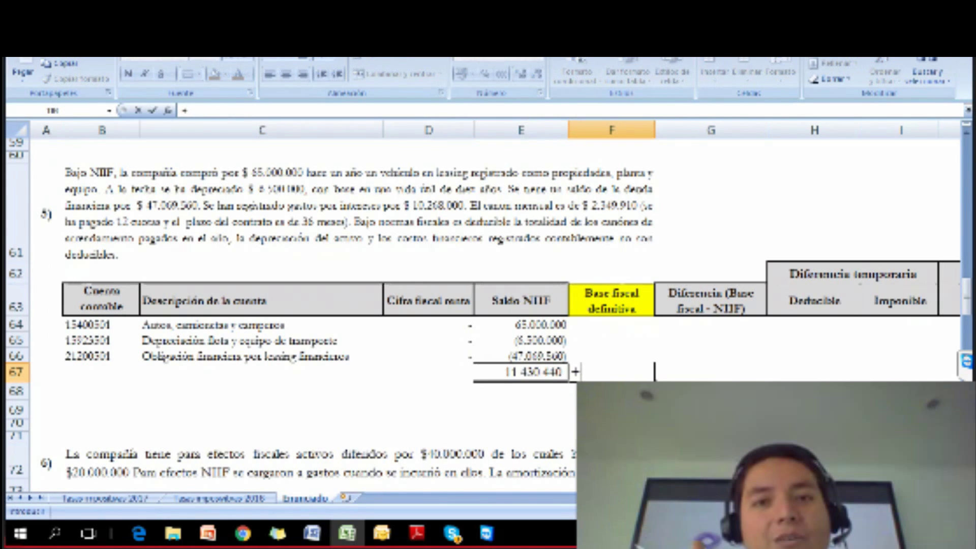
key("Left")
key("Left")
key("Return")
Copy the total formula from E67 to D67 to sum the leasing case's fiscal figures
key("Up")
key("Left")
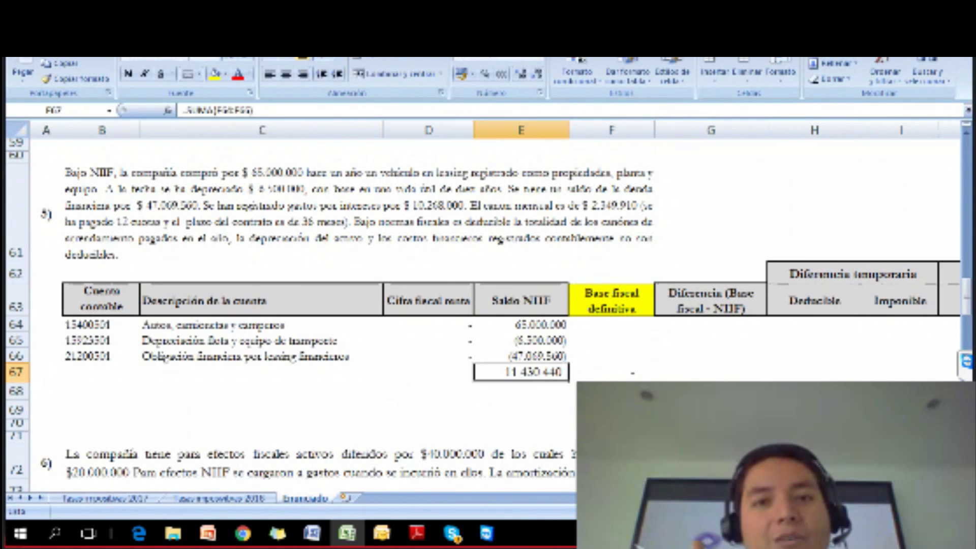
key("ctrl+c")
key("Left")
key("ctrl+v")
Calculate the leasing case's fiscal minus NIIF difference in G67 with the formula +F67-E67
key("Right")
key("Right")
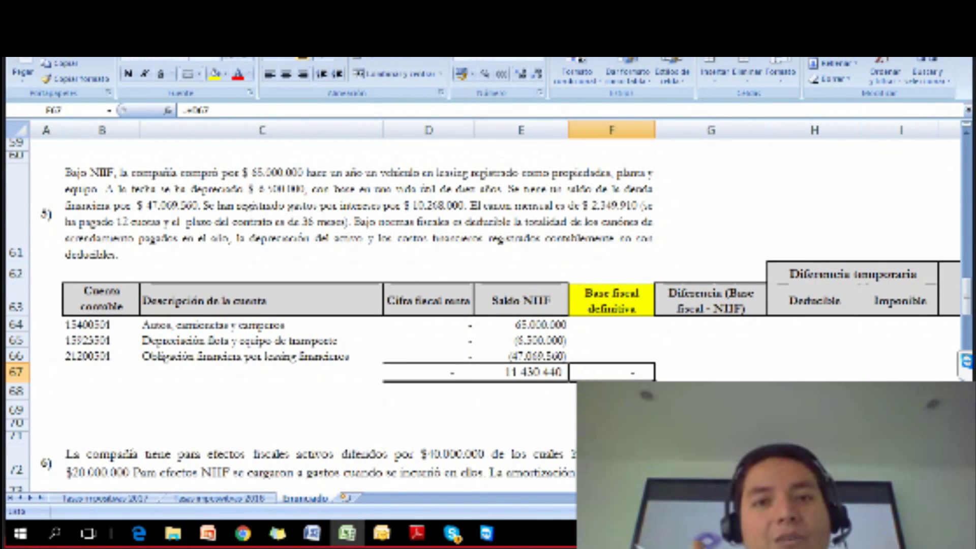
key("Right")
type("+")
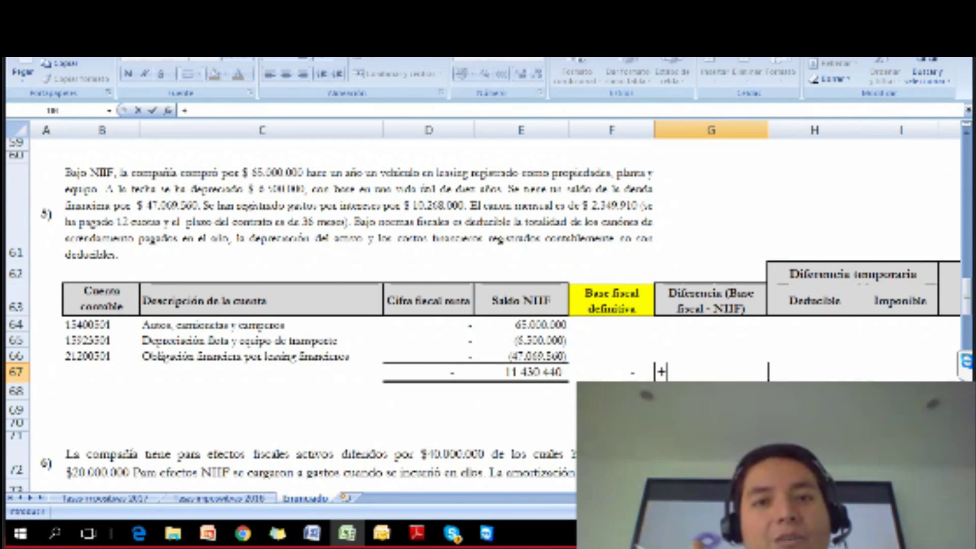
key("Left")
type("-")
key("Left")
key("Left")
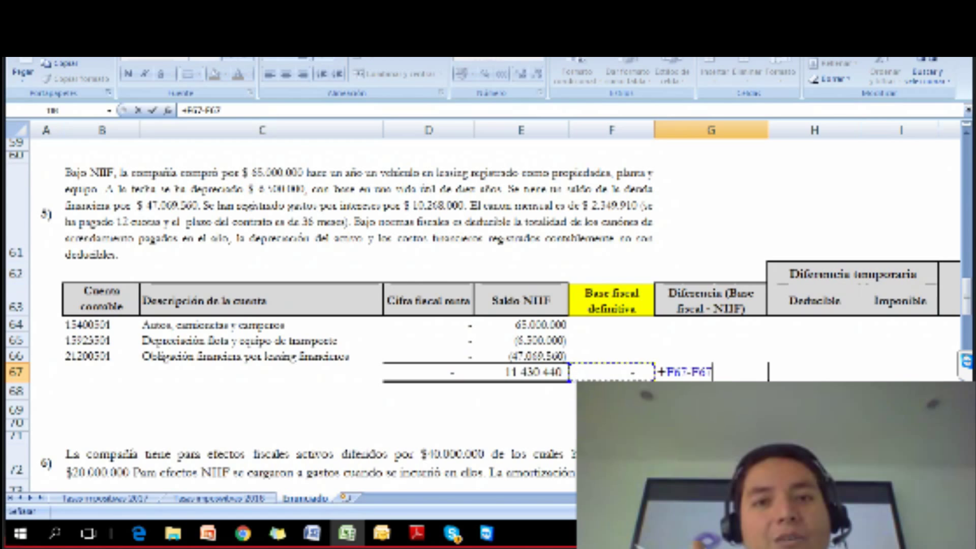
key("Return")
left_click(711, 372)
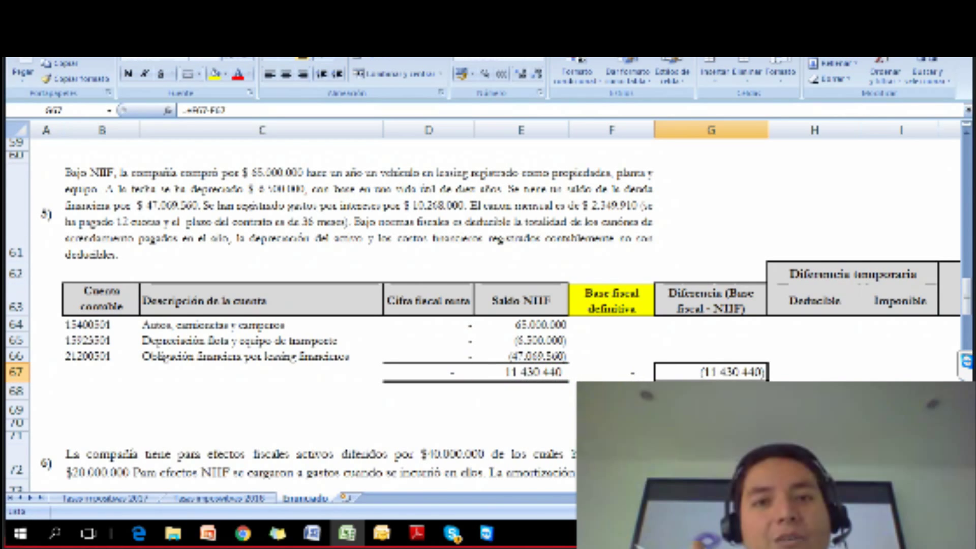
Review the formulas behind the leasing case's NIIF total and fiscal difference across row 67
scroll(623, 379, "down", 1)
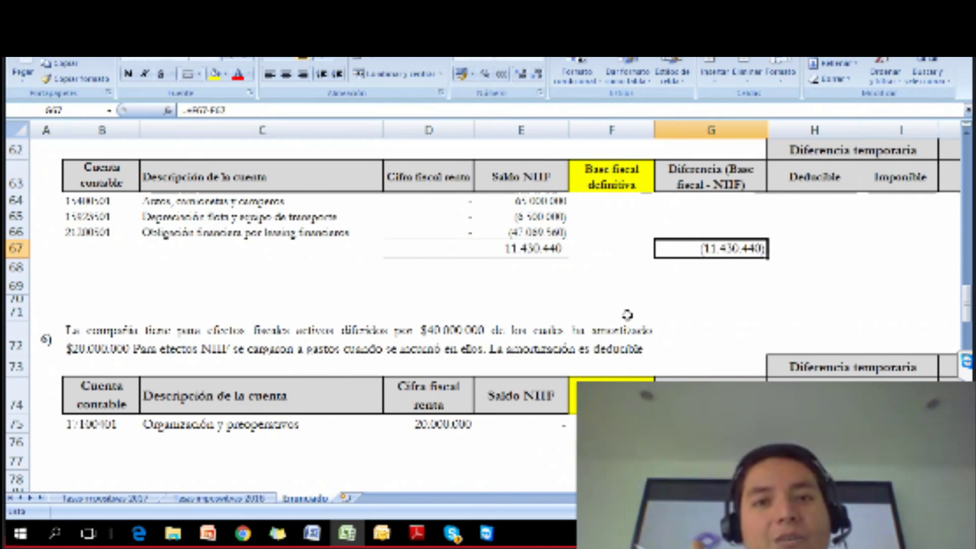
key("Left")
key("Left")
key("F2")
key("Escape")
key("Right")
key("Right")
key("Up")
key("Down")
key("F2")
key("Escape")
key("Right")
key("Right")
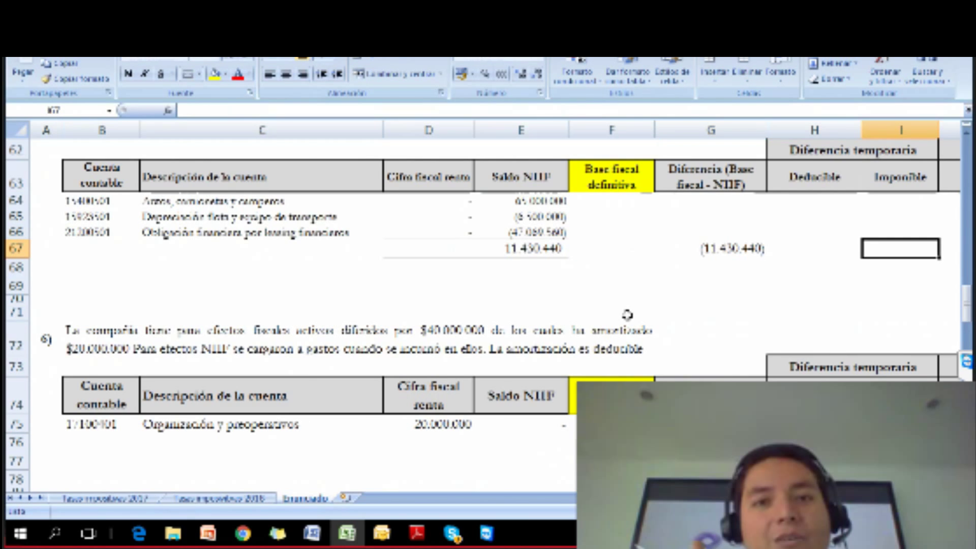
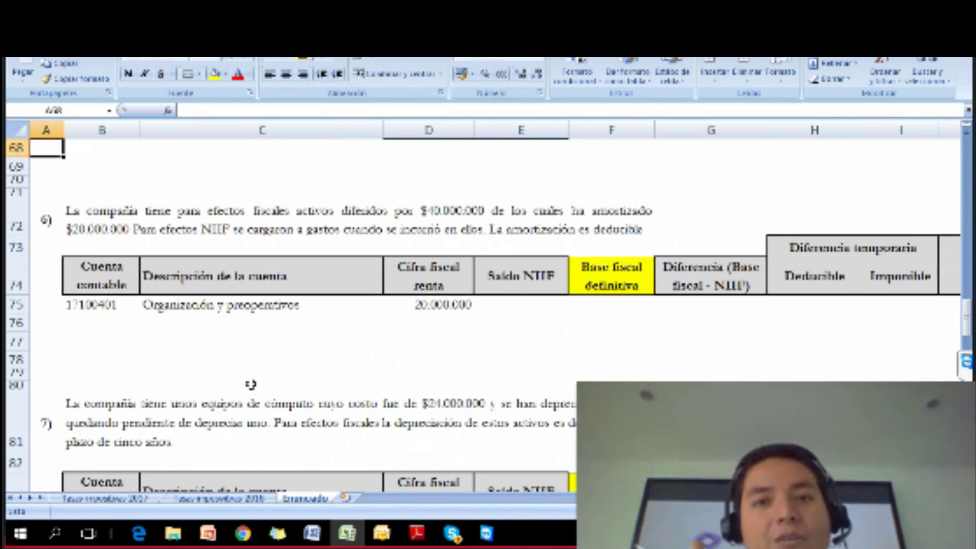
Examine case 6's statement and the organization and pre-operating account's code, description, fiscal figure and NIIF balance in row 75
left_click_drag(456, 324, 463, 312)
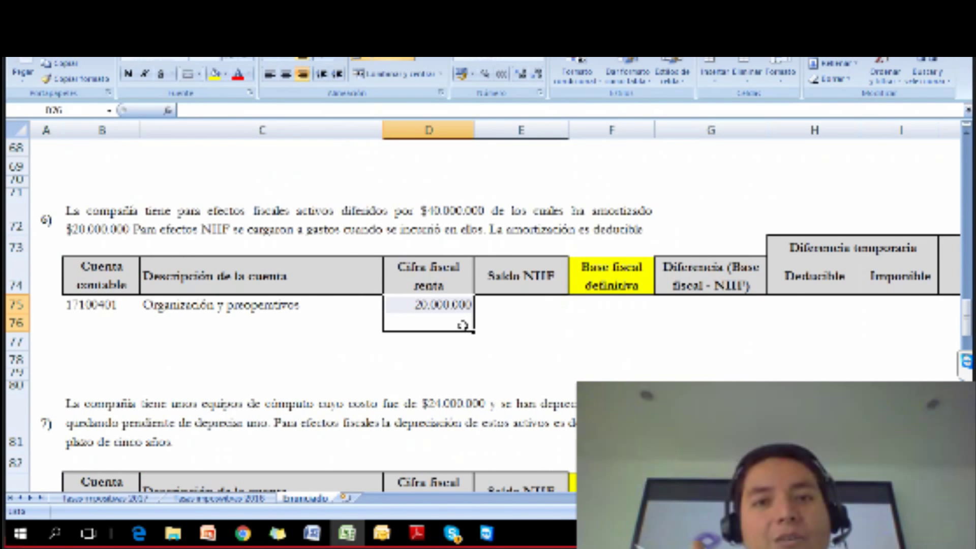
left_click_drag(530, 304, 516, 320)
key("Left")
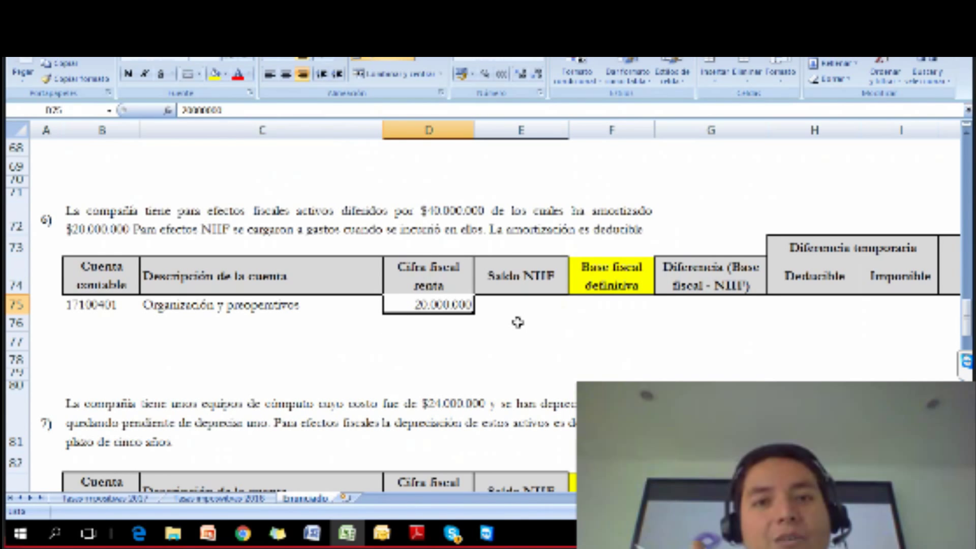
key("Down")
key("Up")
key("Left")
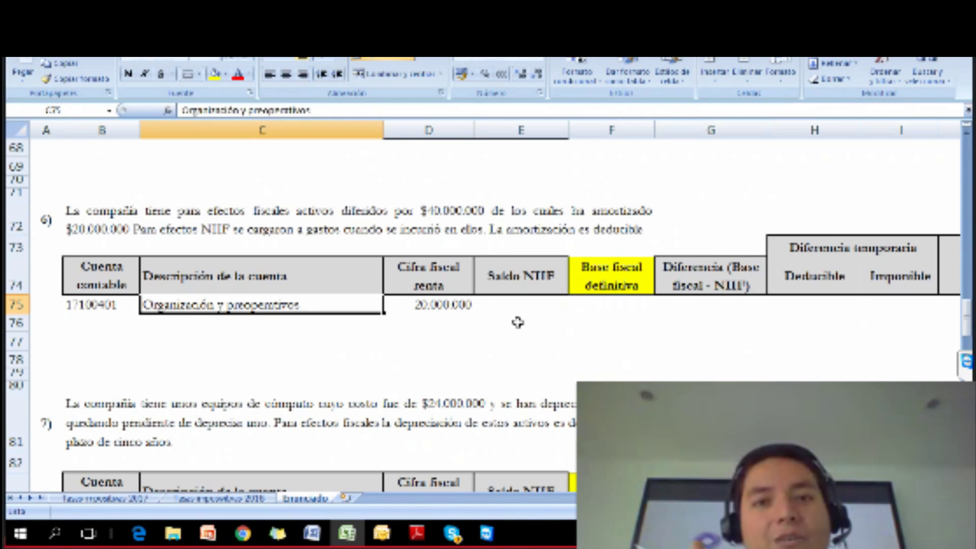
key("Left")
key("Right")
key("Left")
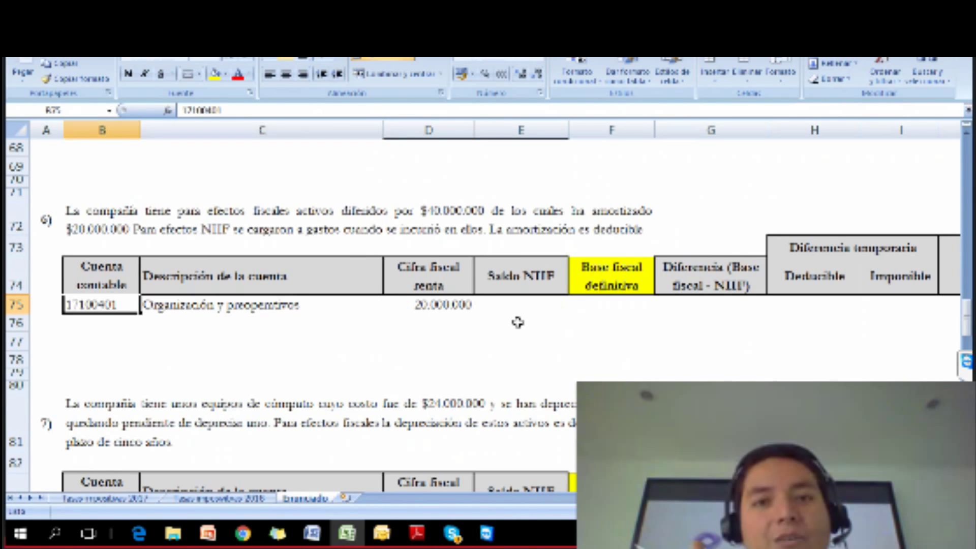
key("Right")
key("Right")
key("Right")
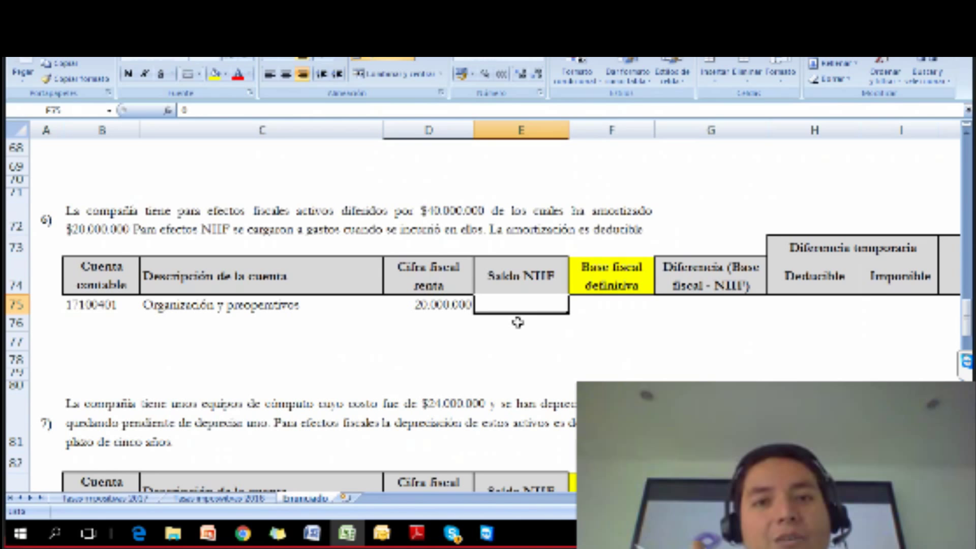
left_click(93, 308)
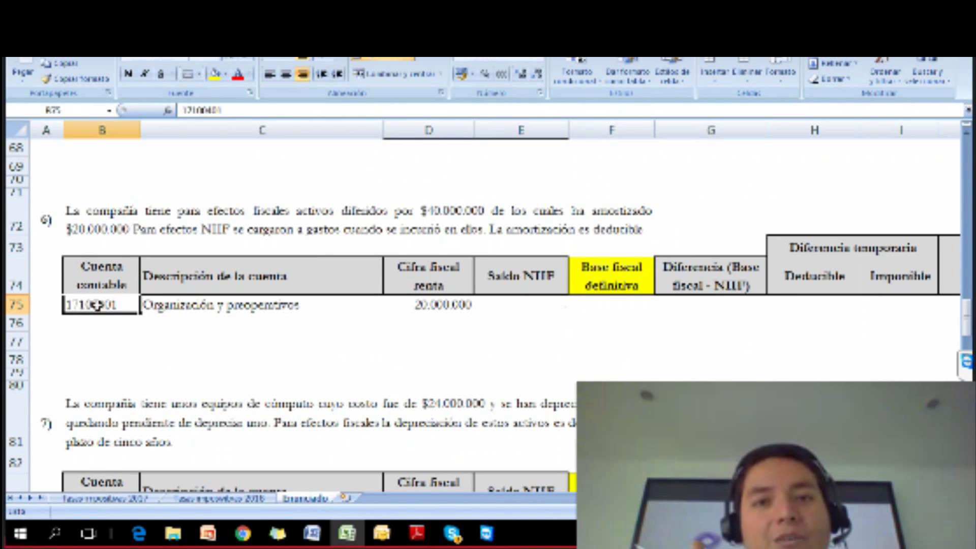
left_click(386, 225)
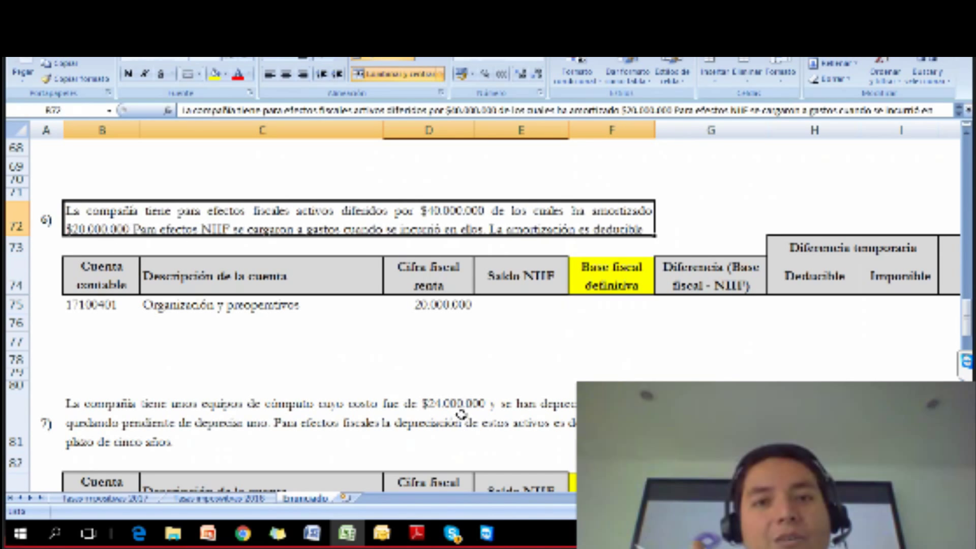
left_click(436, 338)
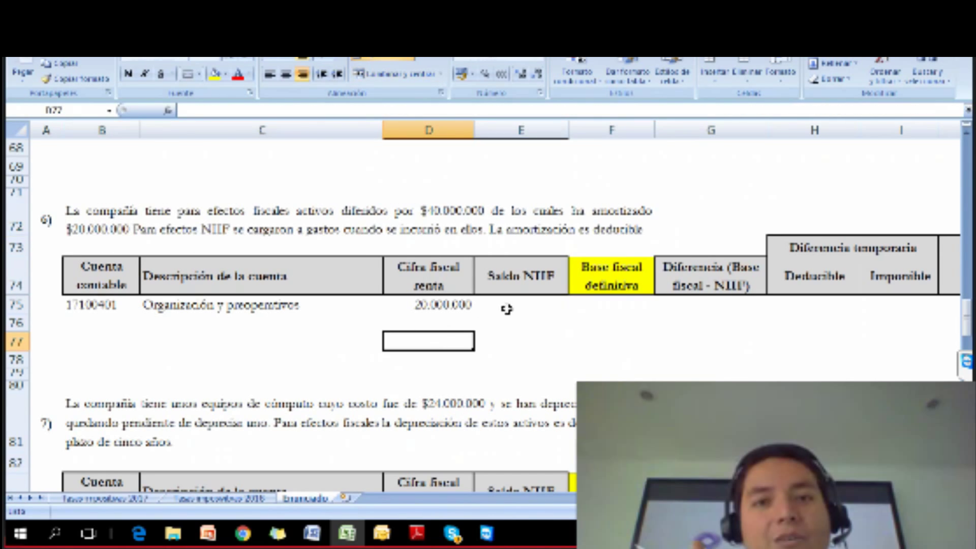
Highlight the NIIF balance cell E75 of the organization and pre-operating account in yellow
left_click(488, 307)
left_click(210, 76)
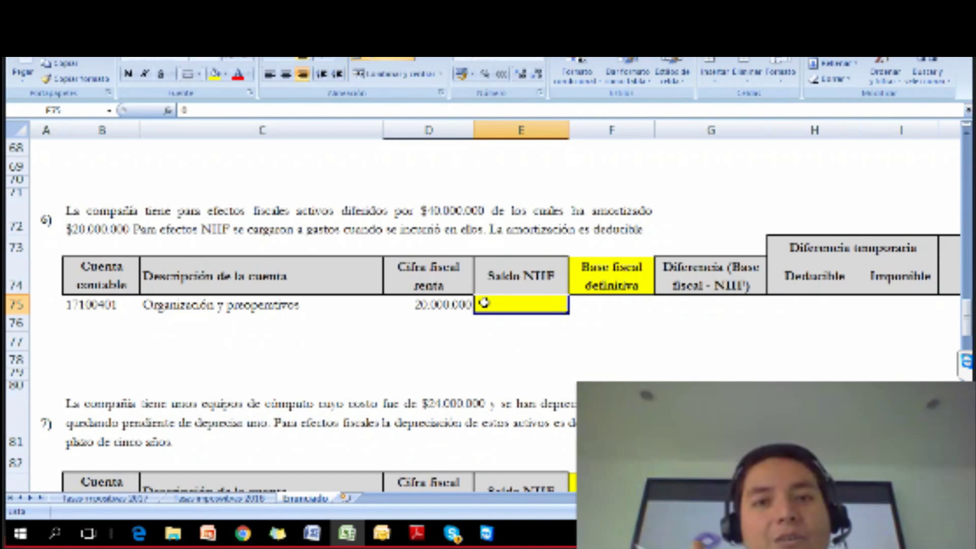
key("Right")
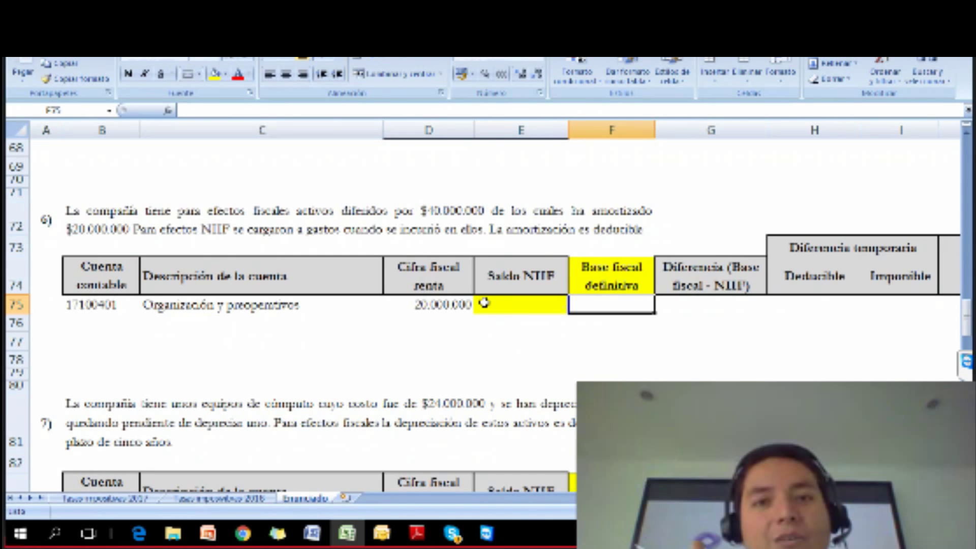
key("Left")
key("Left")
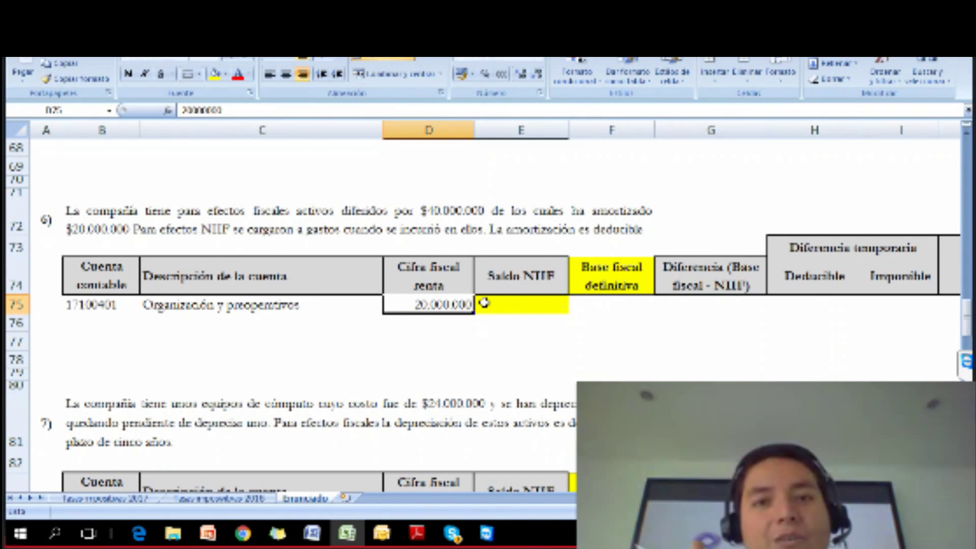
Set case 6's definitive fiscal base in F75 with the formula +D75
key("Right")
key("Right")
type("+")
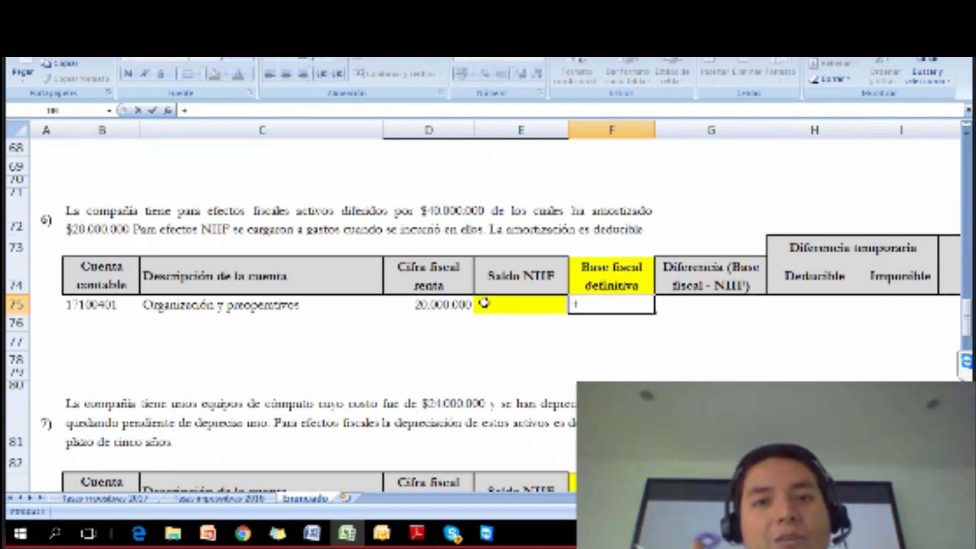
key("Left")
key("Left")
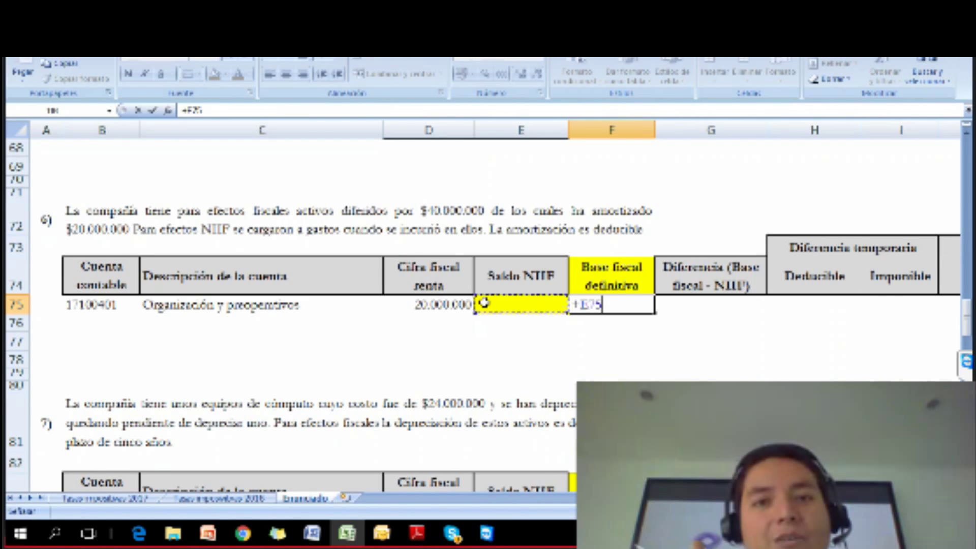
key("Return")
key("Up")
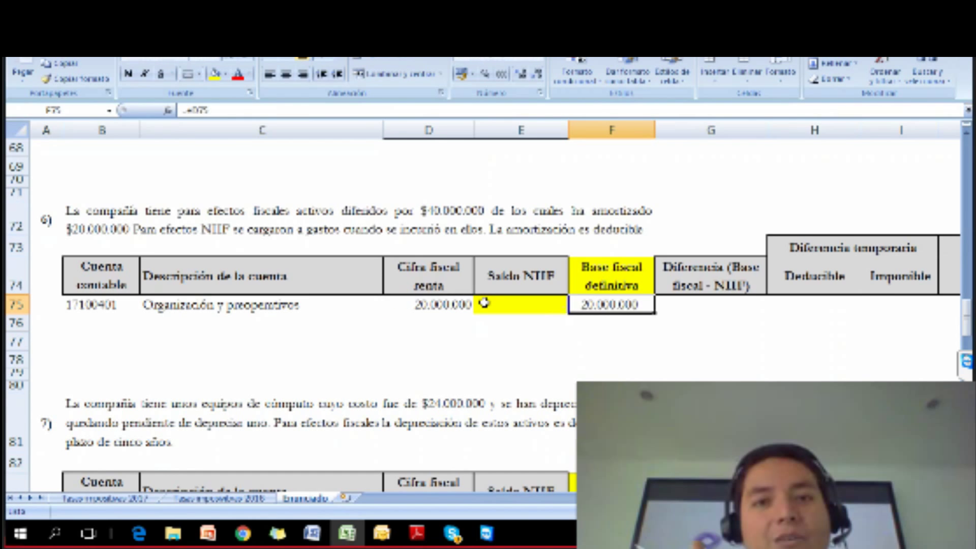
Calculate case 6's fiscal base minus NIIF difference in G75 with the formula +F75-E75
key("Right")
type("+")
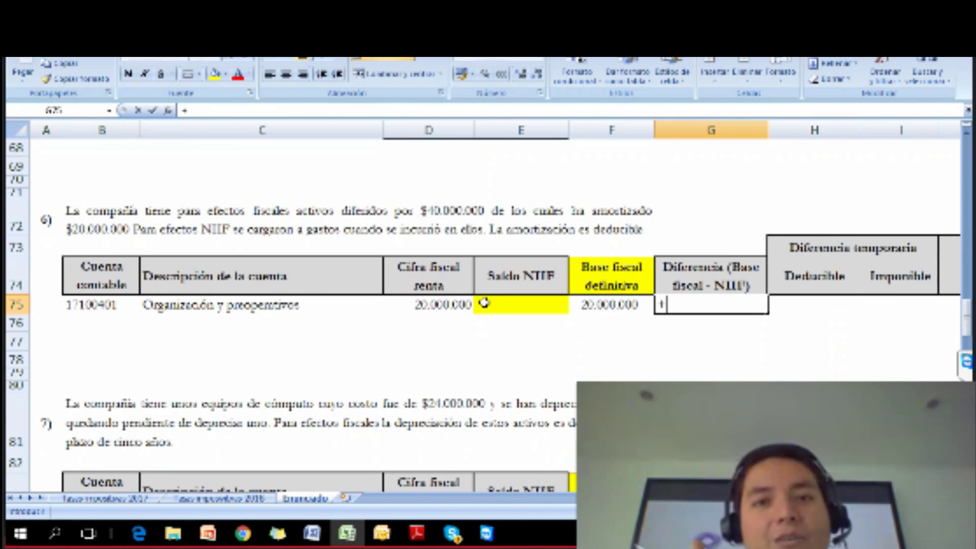
key("Left")
type("-")
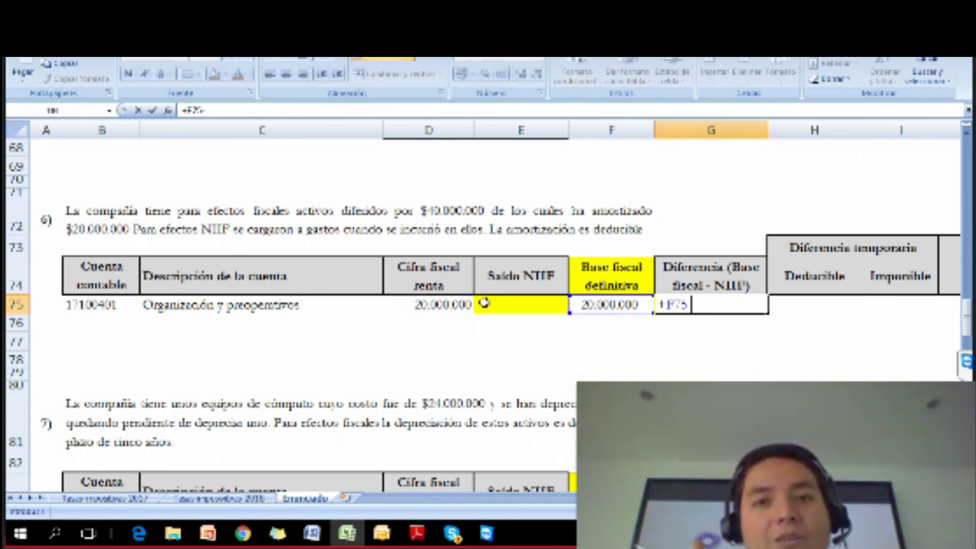
key("Left")
key("Left")
key("Return")
key("Up")
key("Down")
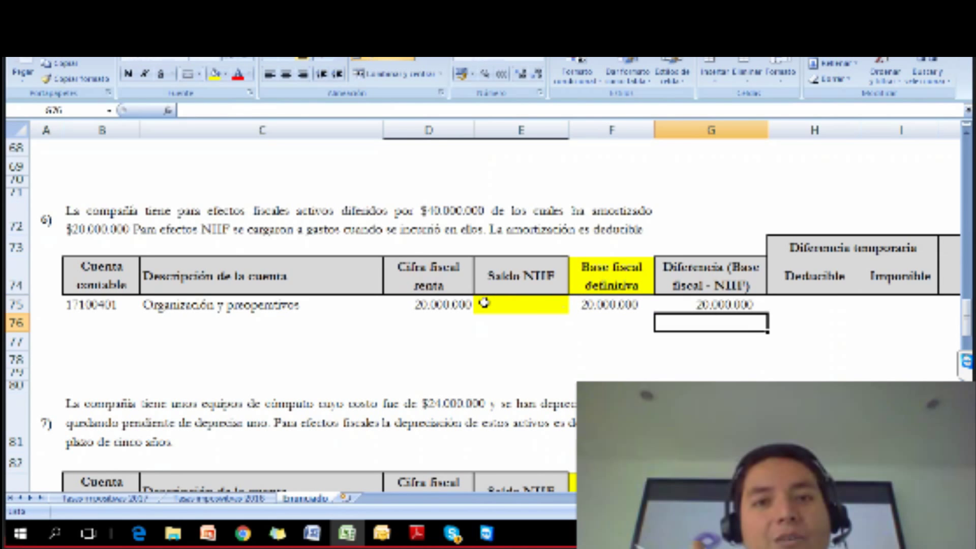
key("Up")
key("Down")
key("Up")
Classify case 6's difference as a deductible temporary difference in H75 with the formula +G75
key("Right")
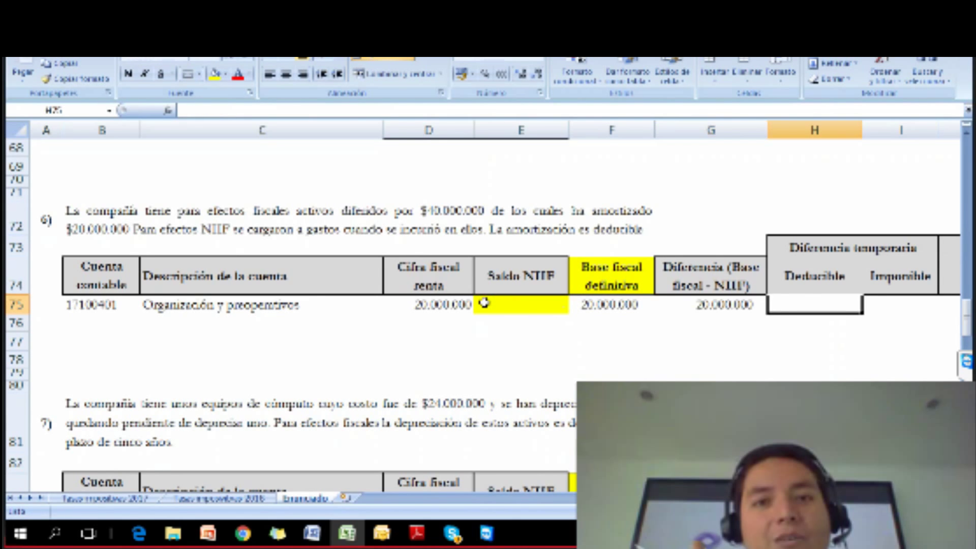
type("+")
key("Left")
key("Return")
key("Up")
key("Left")
key("Right")
key("Left")
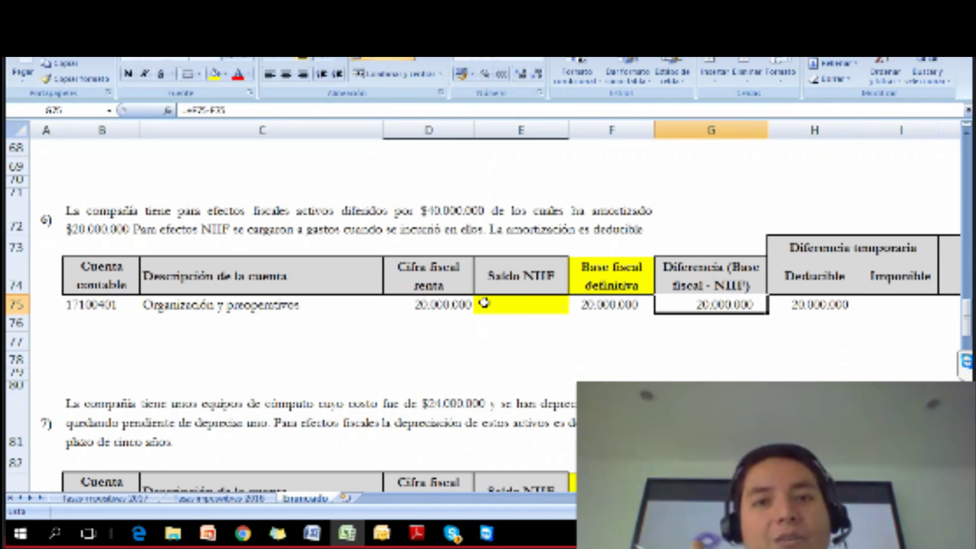
key("Right")
key("Left")
key("Right")
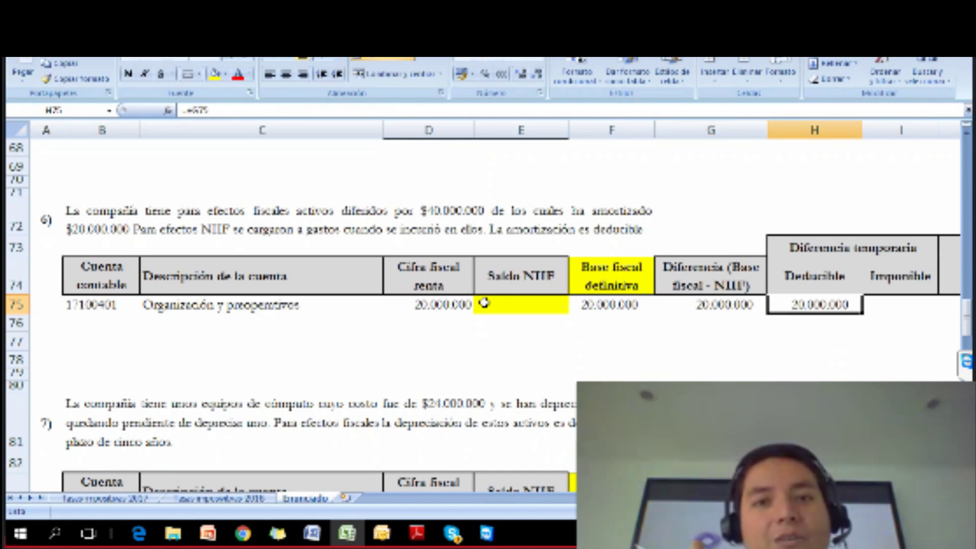
Paste the 2017 tax rate from J69 as a value only into case 6's tax rate cell N75
key("Right")
key("Right")
key("Right")
key("Right")
key("Right")
key("Right")
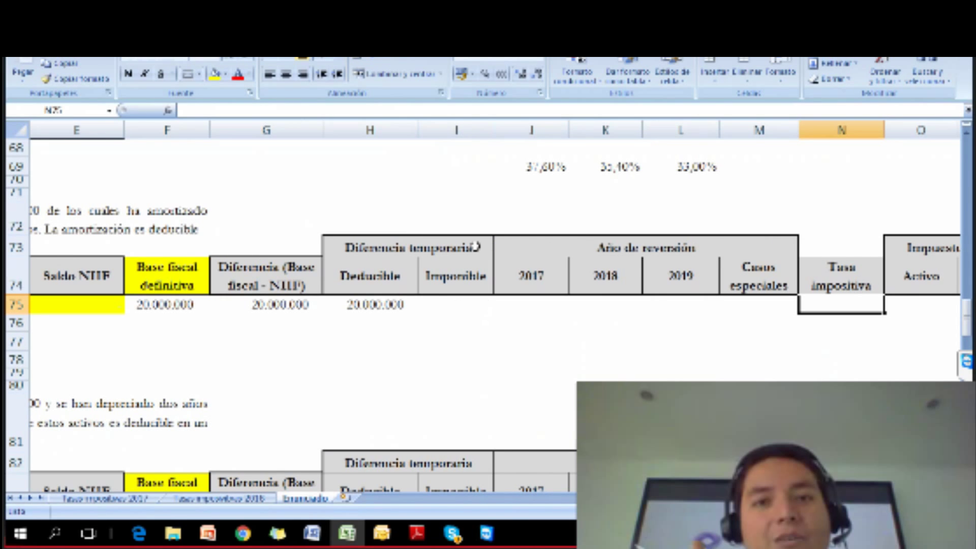
left_click(533, 168)
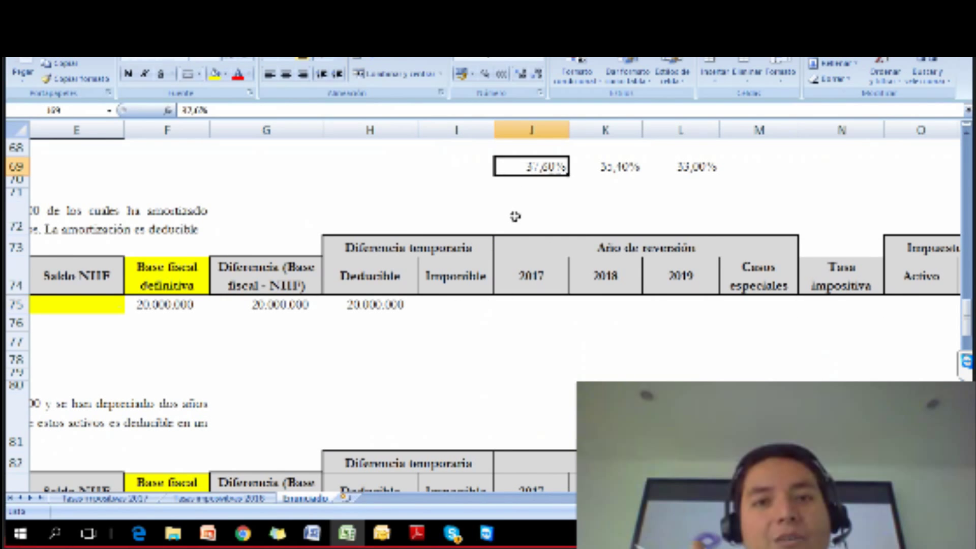
key("ctrl+c")
left_click(855, 306)
key("ctrl+alt+v")
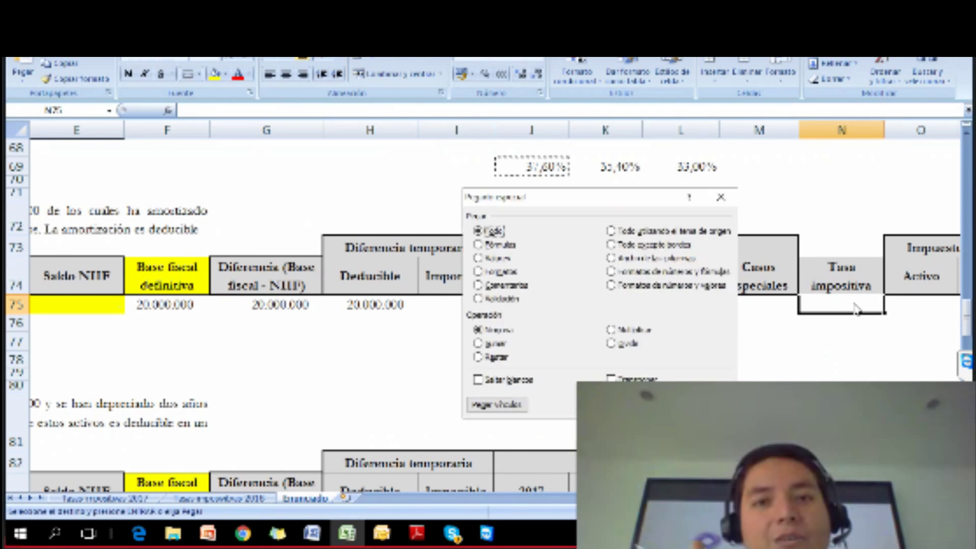
key("v")
key("Return")
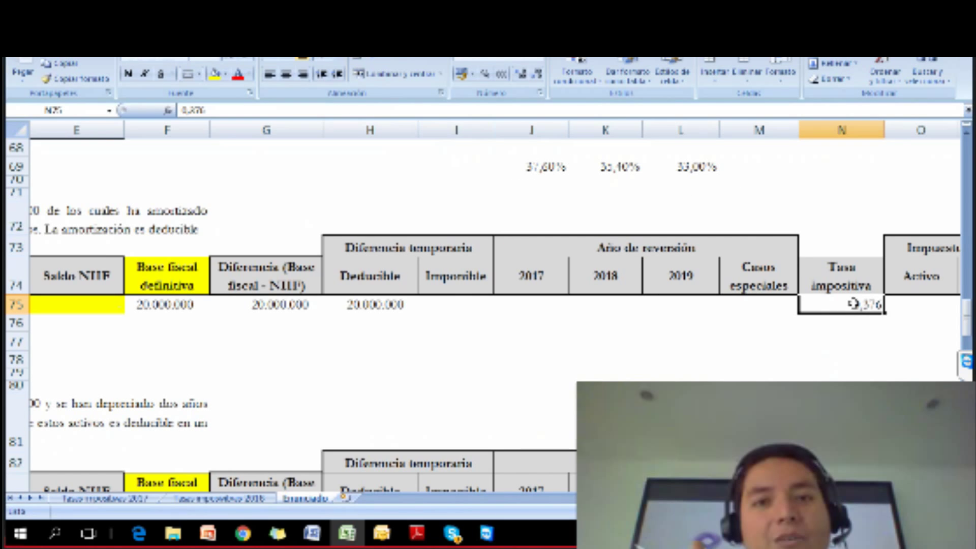
Link case 6's tax rate in N75 to the 2017 rate with the formula +J69
type("+")
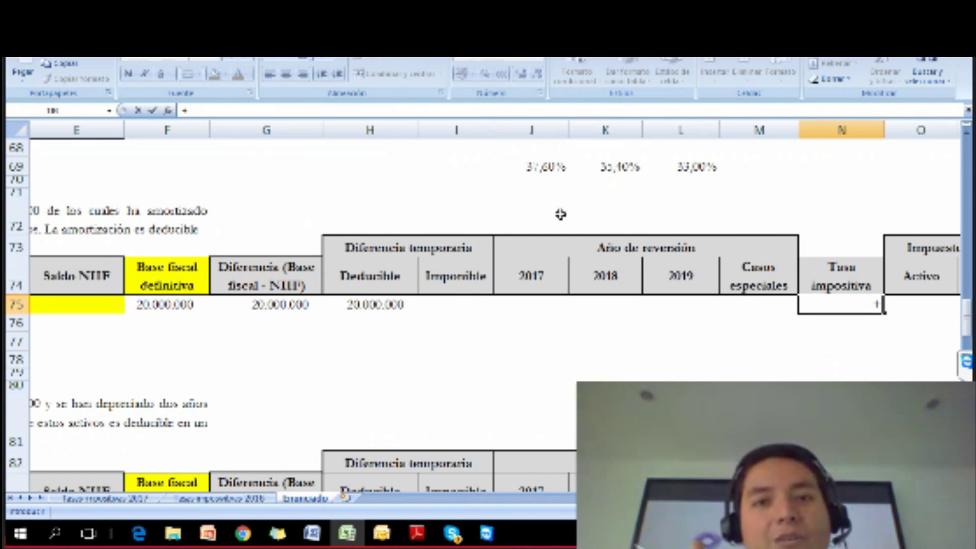
left_click(517, 167)
key("Return")
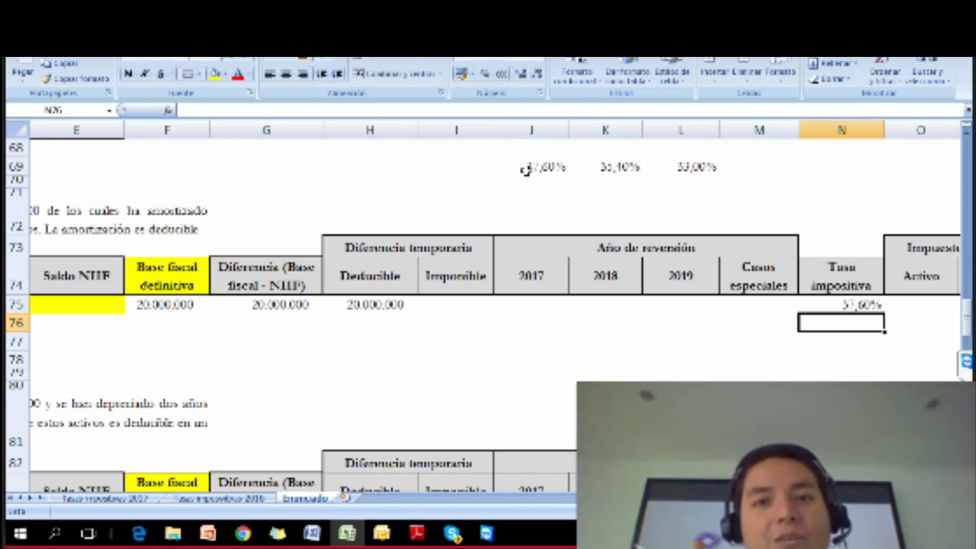
key("Up")
Assign case 6's deductible difference to the 2017 reversal year in J75 with the formula +H75
key("Right")
key("Right")
key("Left")
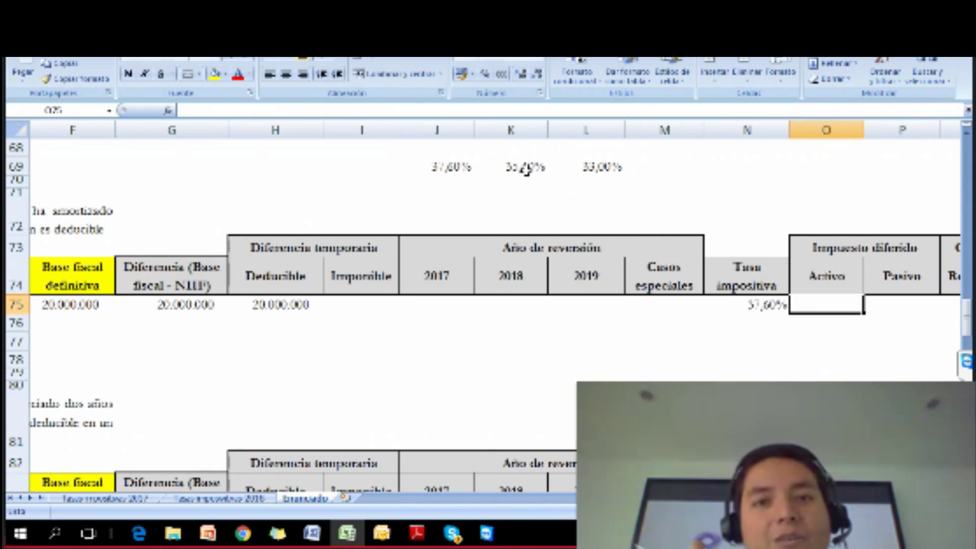
key("Left")
key("Left")
key("Left")
key("Left")
key("Left")
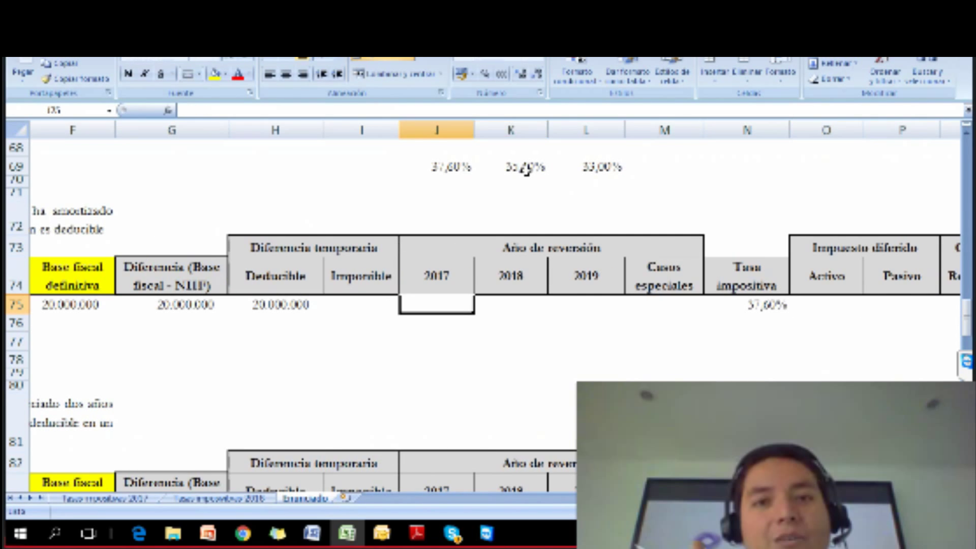
type("+")
key("Left")
key("Left")
key("Tab")
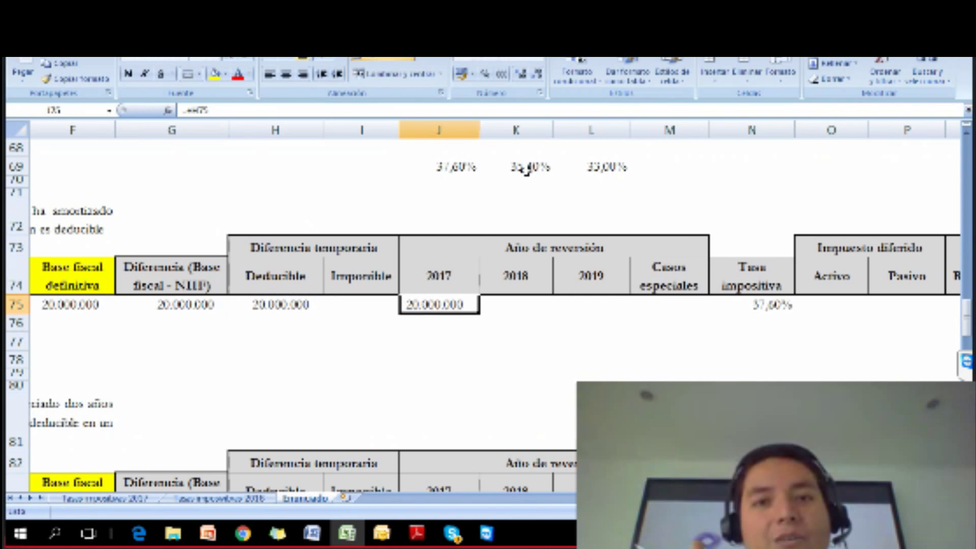
Calculate case 6's deferred tax asset in O75 by multiplying the 2017 reversal amount by the tax rate, =J75*N75
key("Right")
key("Right")
key("Right")
key("Right")
type("=")
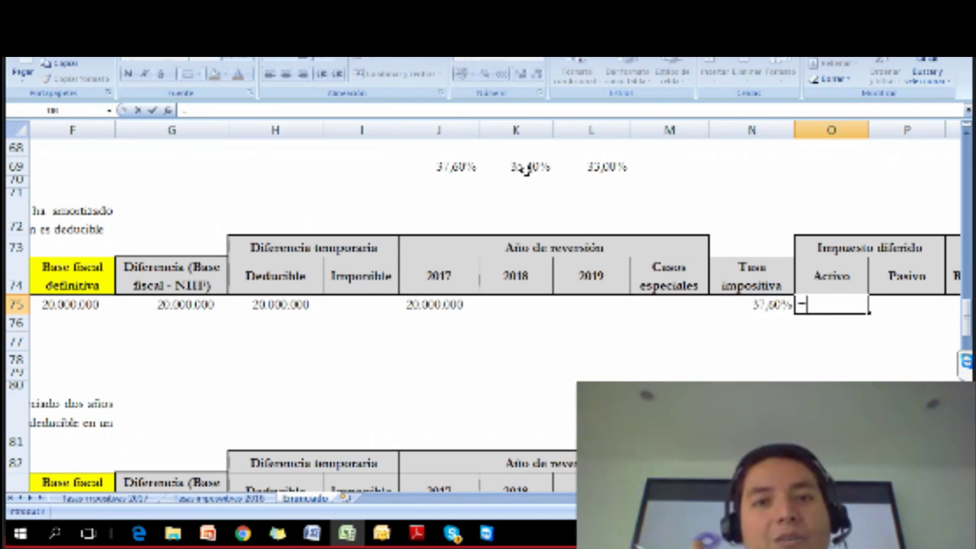
key("Left")
key("Left")
key("Left")
key("Left")
key("Left")
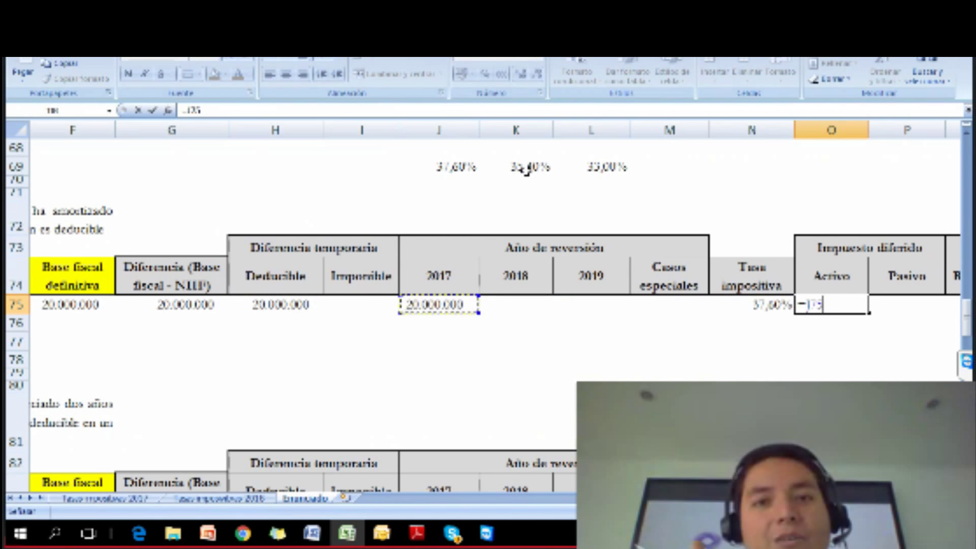
type("*")
key("Left")
key("Return")
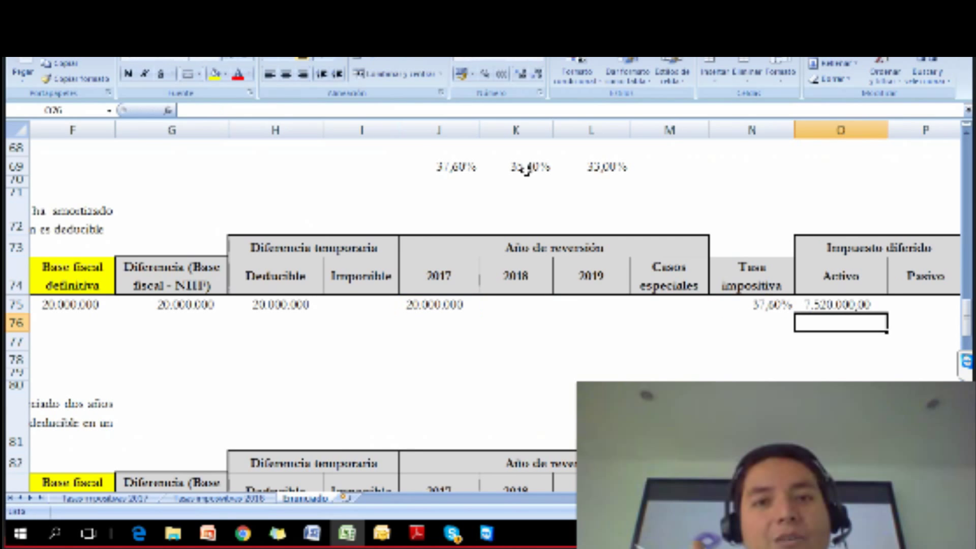
Link case 6's Resultado counterpart in Q75 to its deferred tax asset with the formula +O75
key("Up")
key("Left")
key("Right")
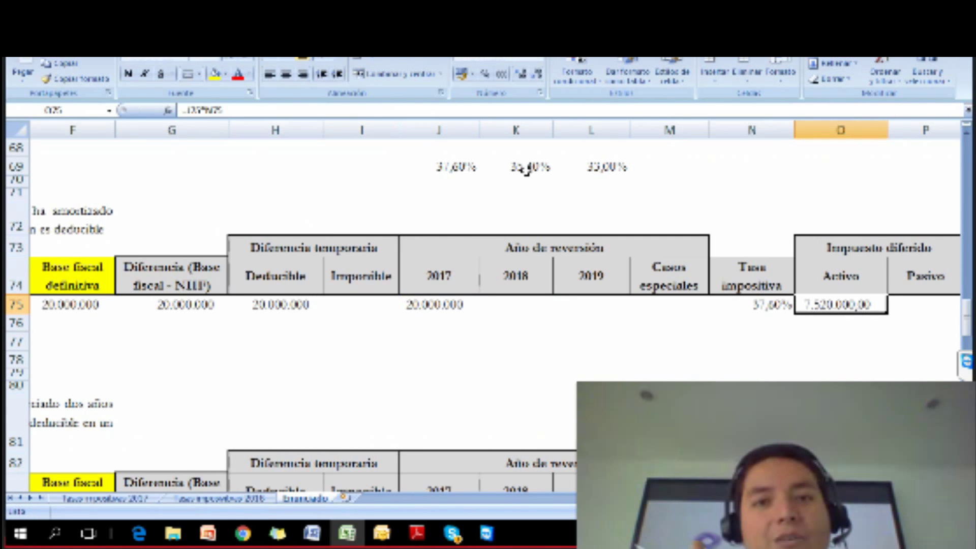
key("Right")
key("Right")
key("Left")
key("Left")
key("Right")
key("Left")
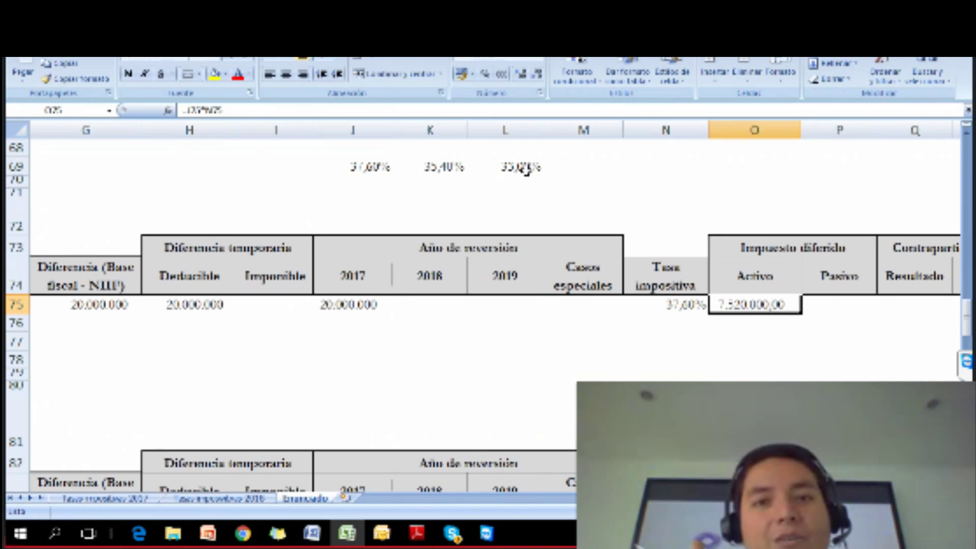
key("Right")
key("Right")
key("Right")
key("Left")
type("=")
key("Left")
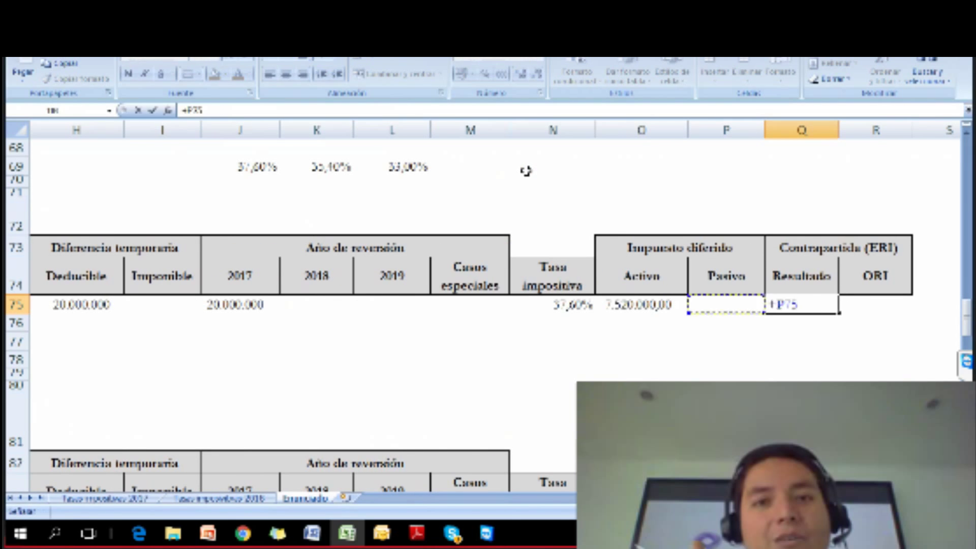
key("Left")
key("Return")
Look past cases 7 and 8 and examine case 9's statement on the investment-property land and its account lines
key("Up")
key("Left")
key("Left")
key("Left")
key("Left")
key("Left")
key("Left")
key("Left")
key("Left")
key("Left")
key("Left")
key("Left")
key("Left")
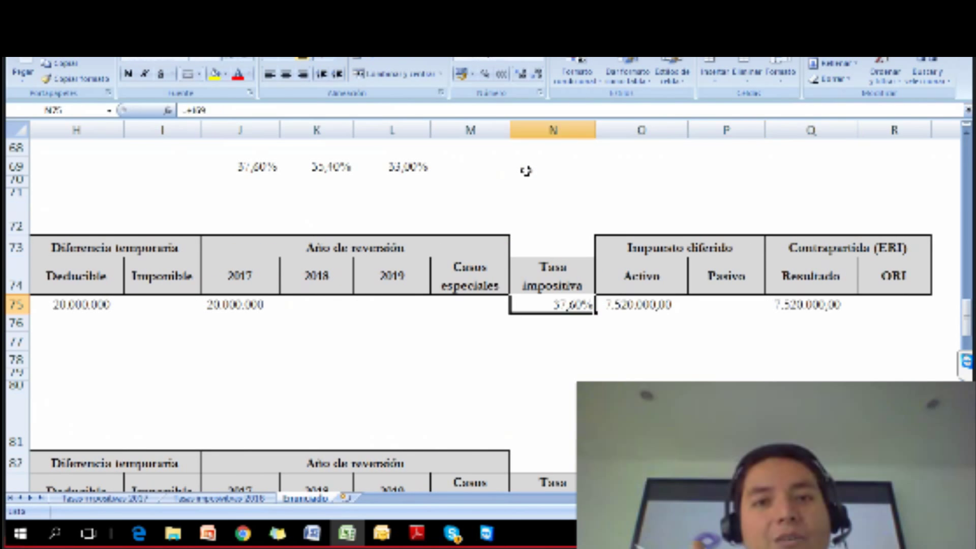
key("Left")
key("Left")
key("Left")
key("Left")
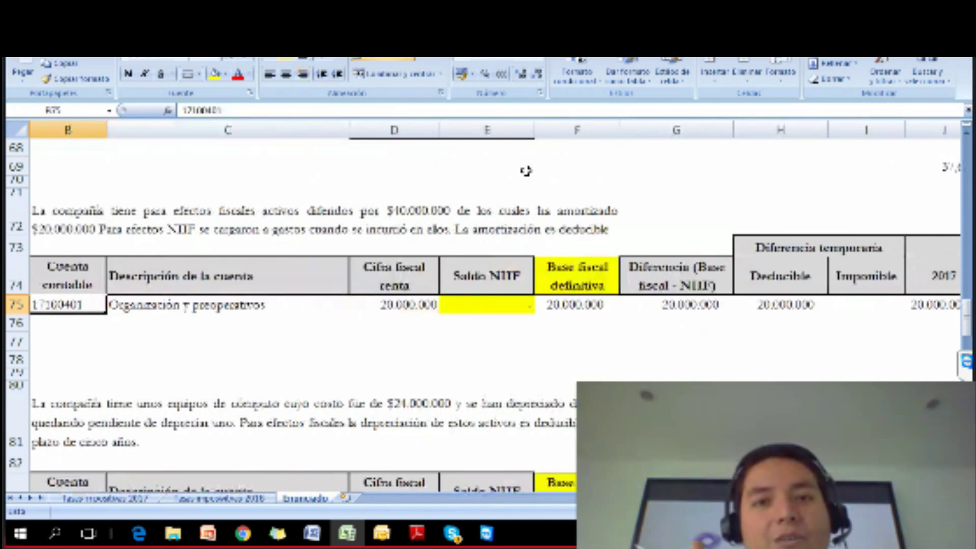
scroll(510, 325, "down", 5)
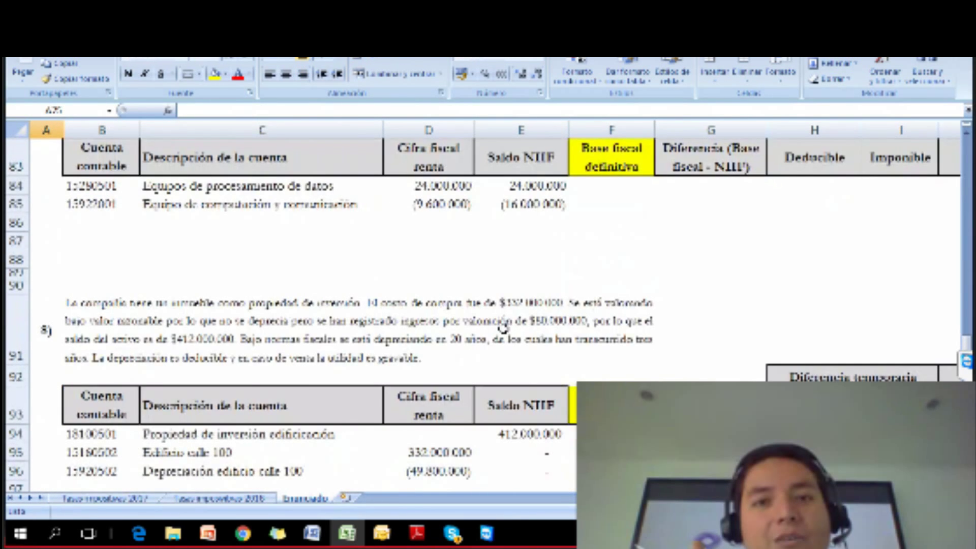
scroll(496, 360, "down", 1)
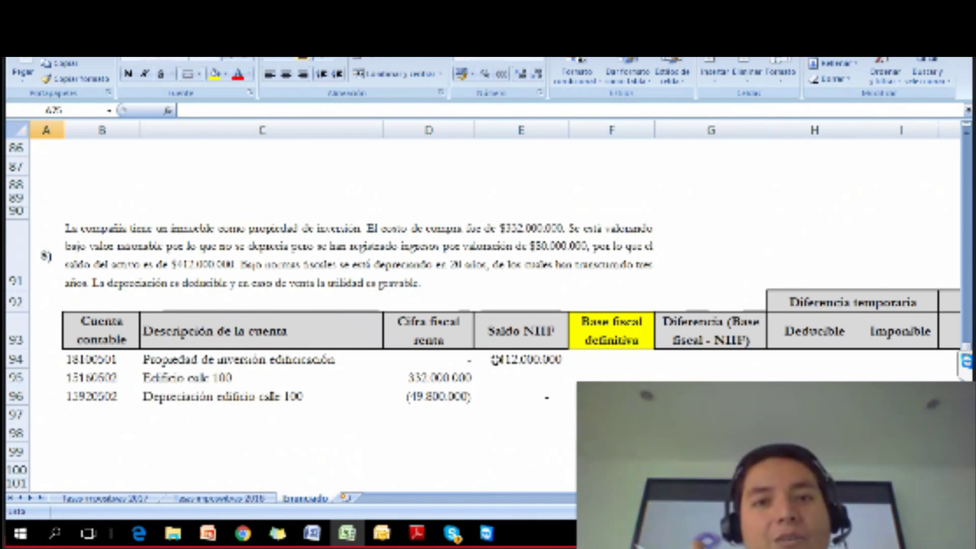
scroll(496, 360, "down", 1)
scroll(496, 360, "down", 3)
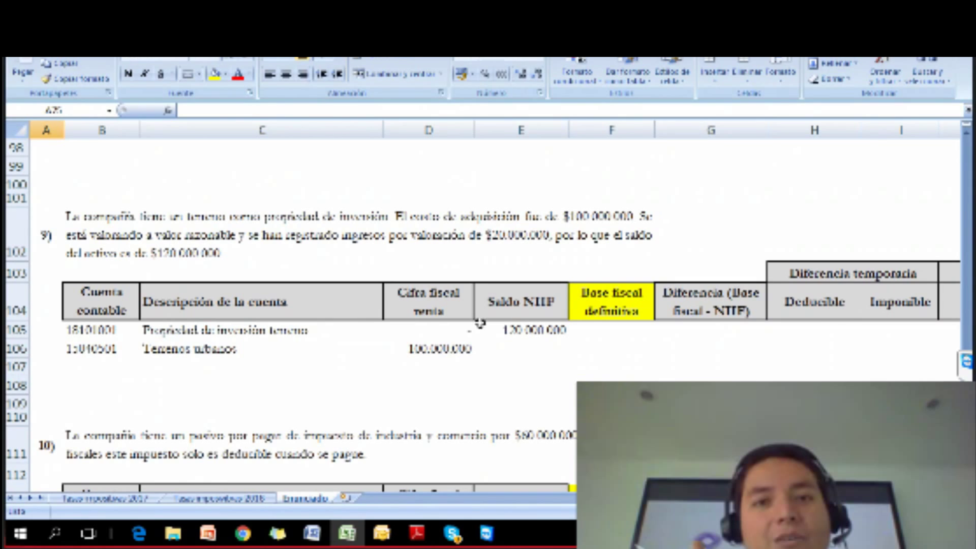
left_click(482, 184)
key("Left")
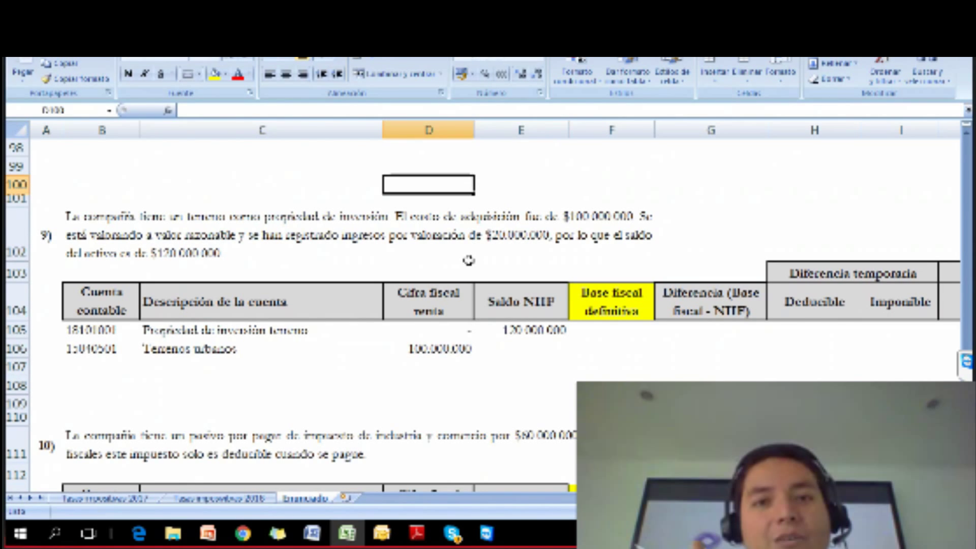
key("Down")
key("Down")
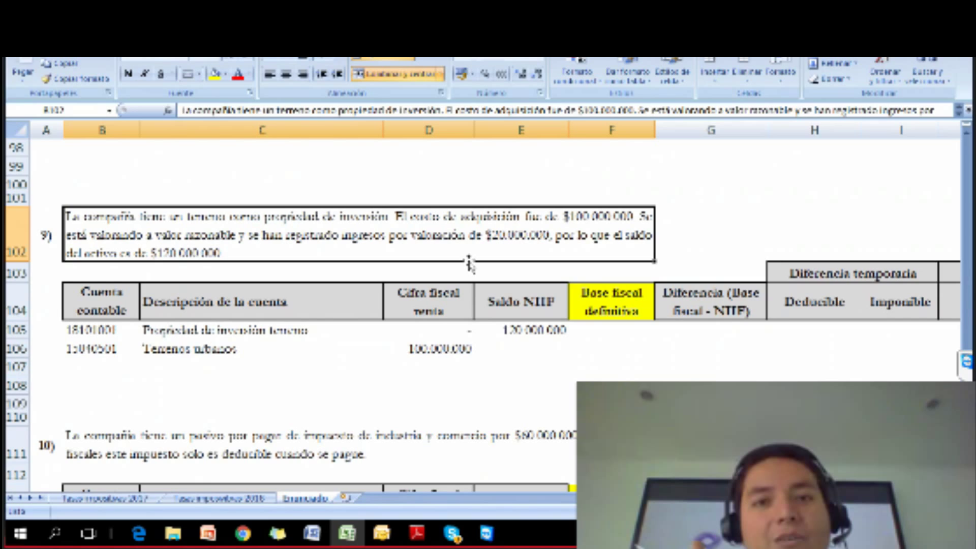
key("Down")
key("Right")
key("Down")
key("Down")
key("Down")
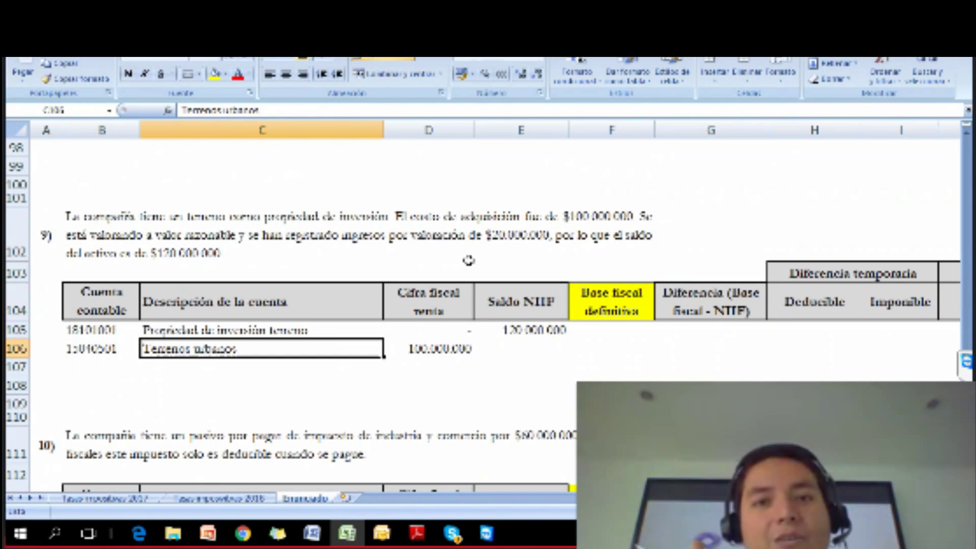
Total case 9's NIIF balances in E107 with =SUMA(E105:E106) and copy the formula to D107 for the fiscal figures
key("Up")
key("Right")
key("Right")
key("Down")
key("Down")
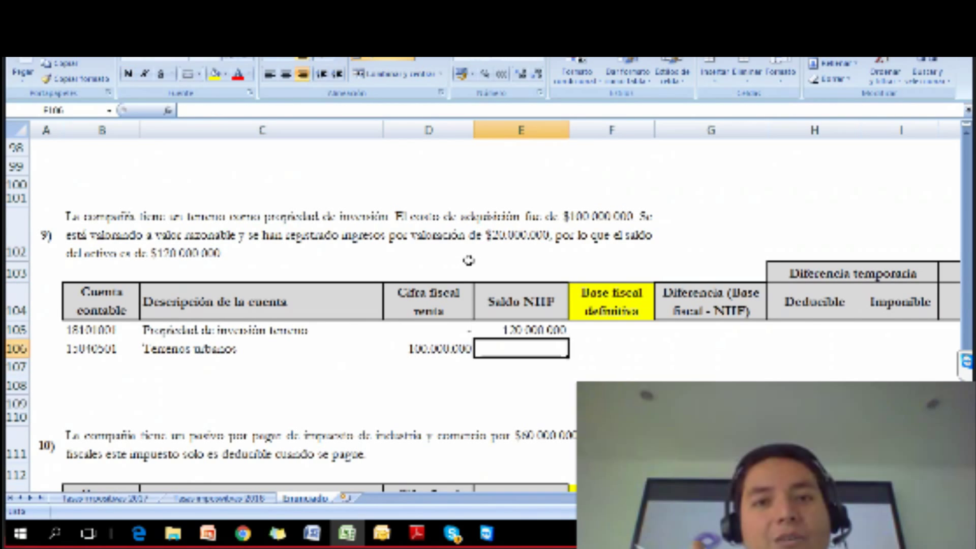
type("=e105")
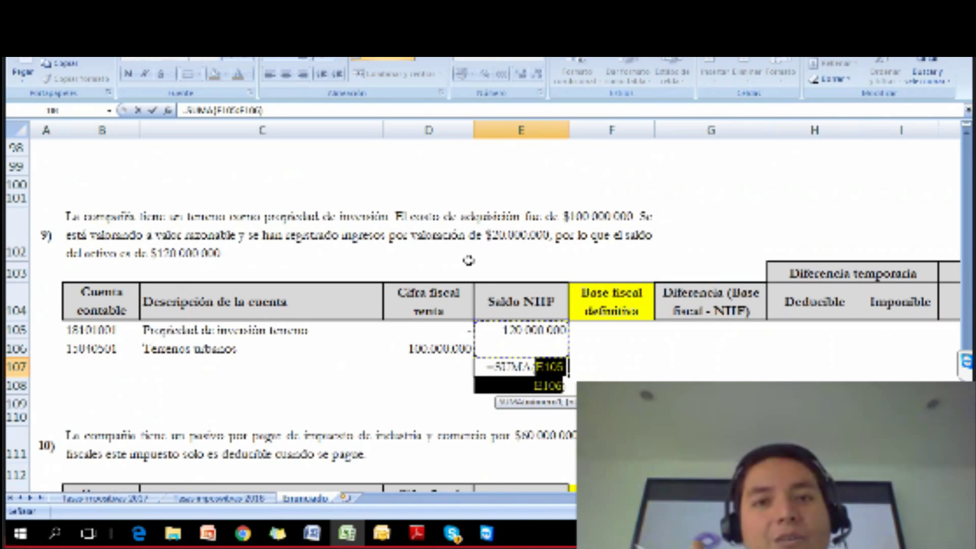
key("Return")
key("Up")
key("ctrl+c")
key("Left")
key("Return")
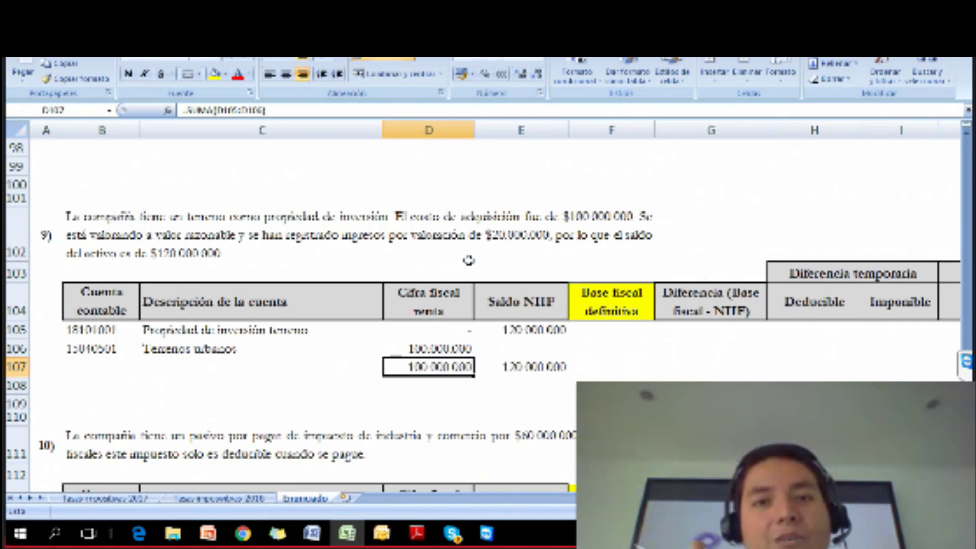
Apply top and bottom total borders to case 9's sums in D107 and E107
key("Right")
key("Left")
key("Left")
key("Right")
left_click(212, 77)
key("ctrl+z")
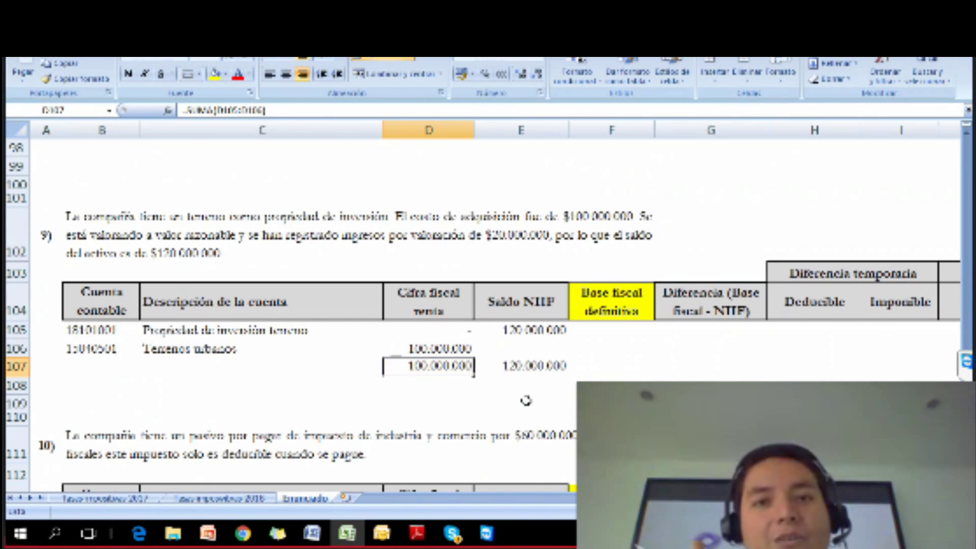
left_click(524, 366)
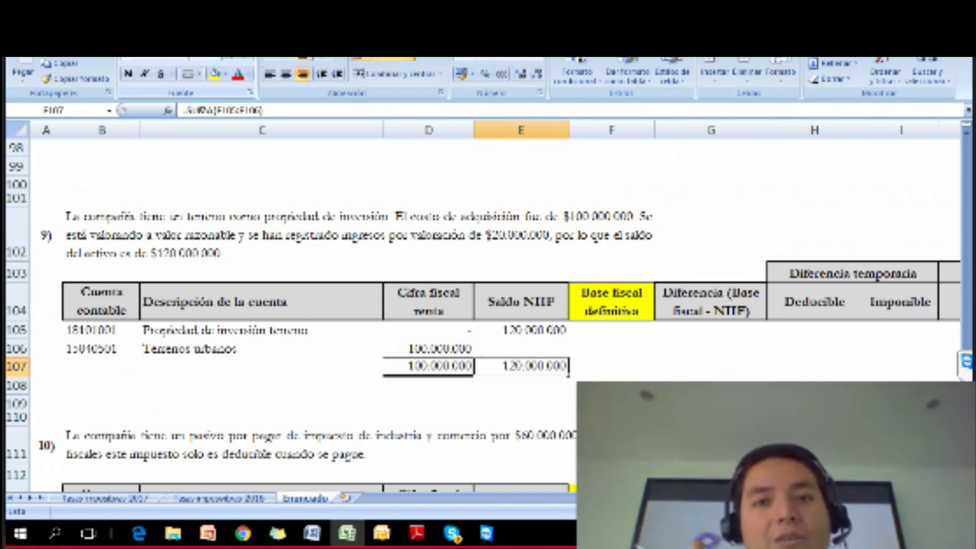
Examine case 9's two land accounts and compare their fiscal and NIIF totals in row 107
left_click(76, 330)
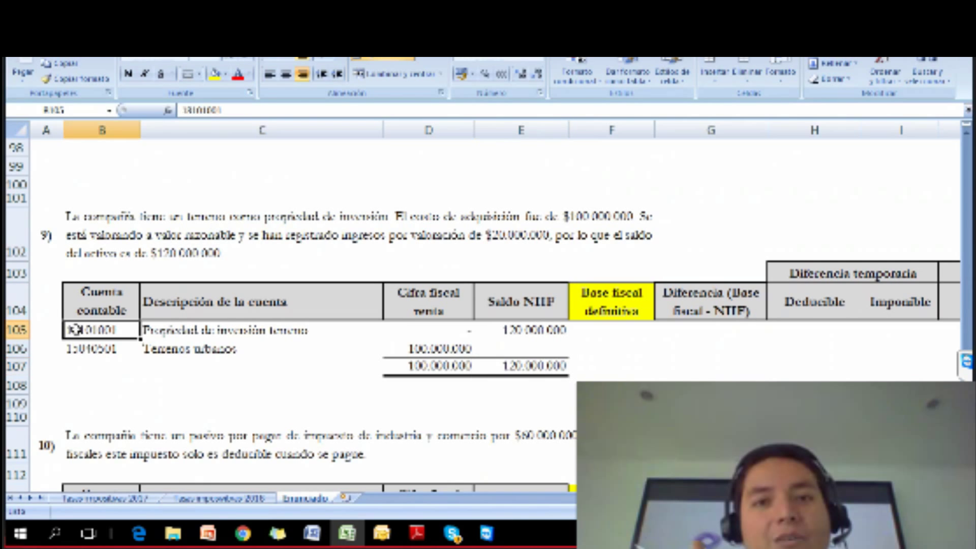
scroll(218, 313, "down", 1)
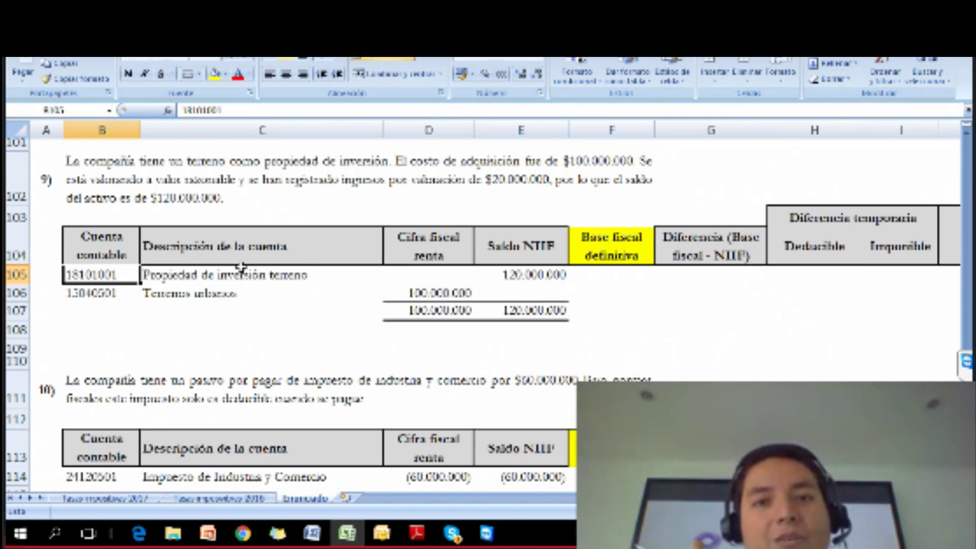
left_click_drag(99, 294, 250, 296)
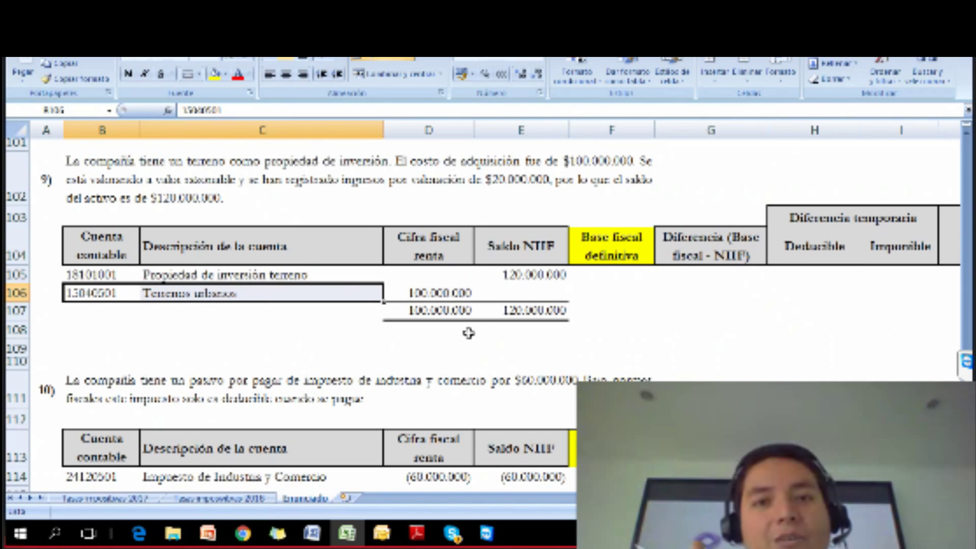
left_click(457, 311)
left_click(531, 311, "shift")
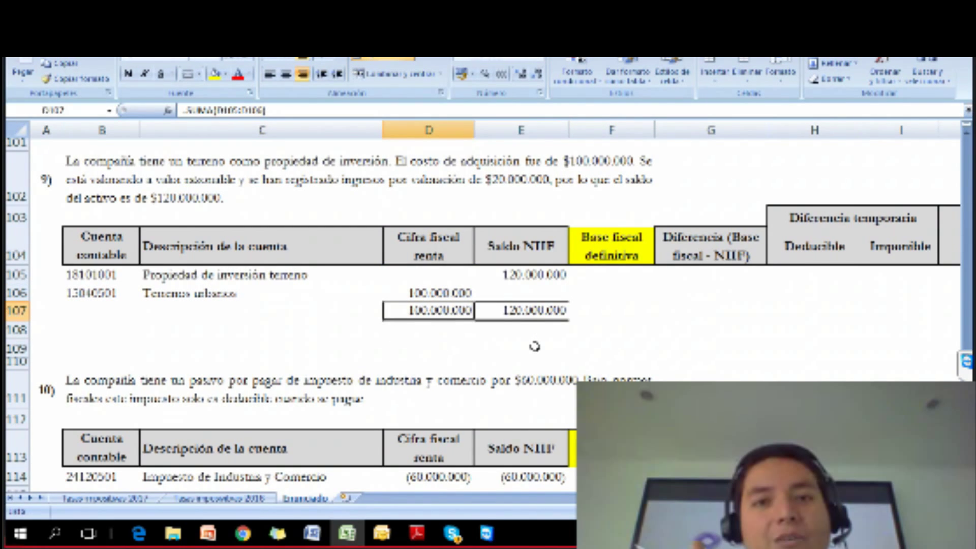
key("F2")
key("Return")
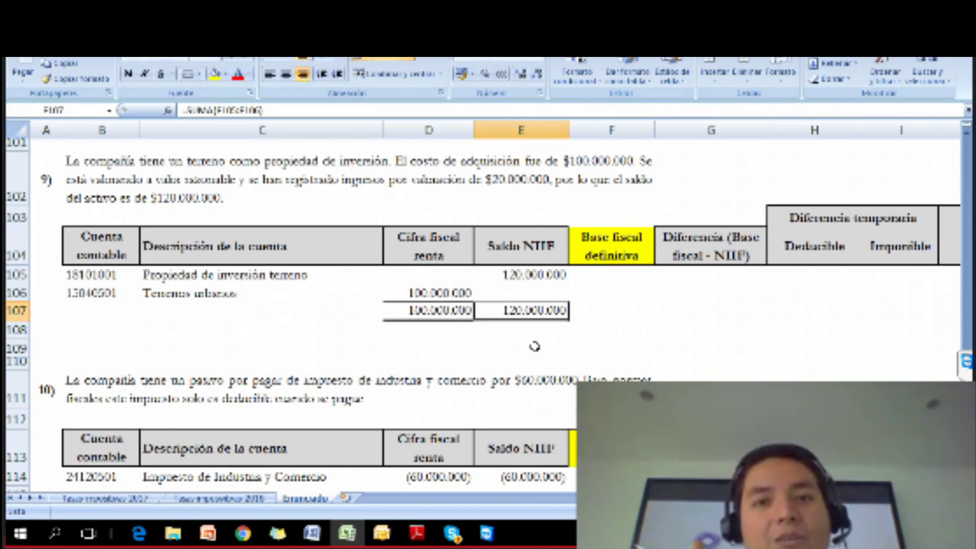
key("Left")
key("Left")
key("Up")
key("Up")
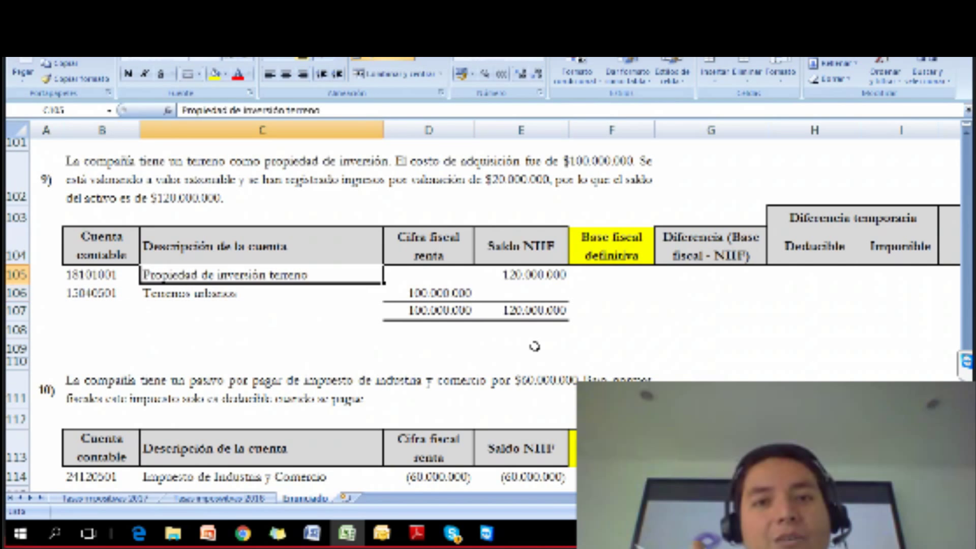
key("Right")
key("Right")
key("Right")
key("Down")
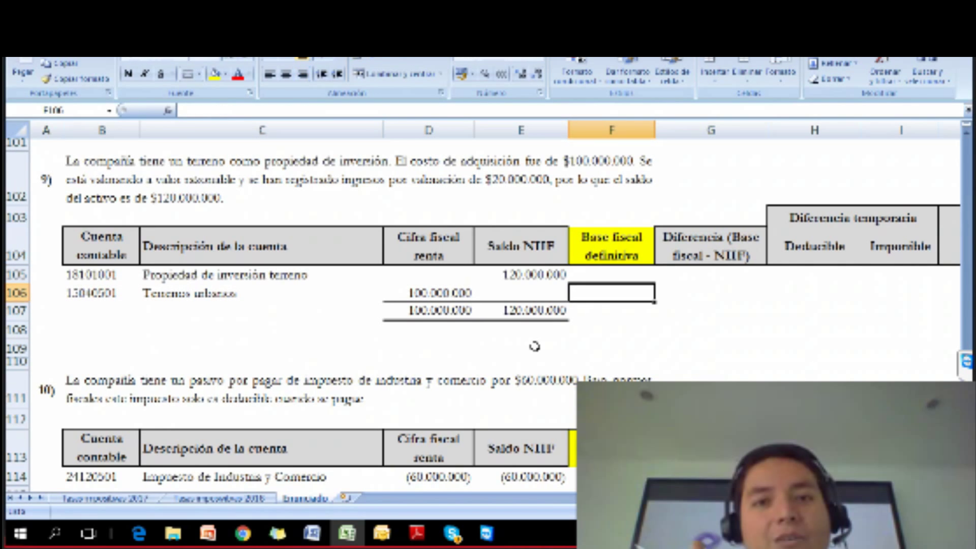
Set case 9's definitive fiscal base in F107 with the formula +D107 and widen column F to fit the amount
key("Down")
key("Up")
key("Up")
key("Up")
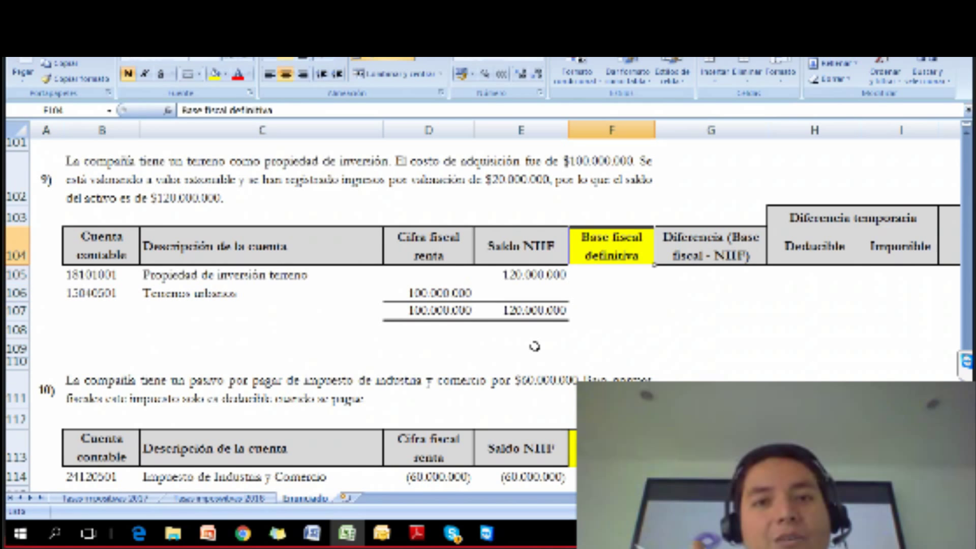
key("Down")
key("Down")
key("Down")
type("+")
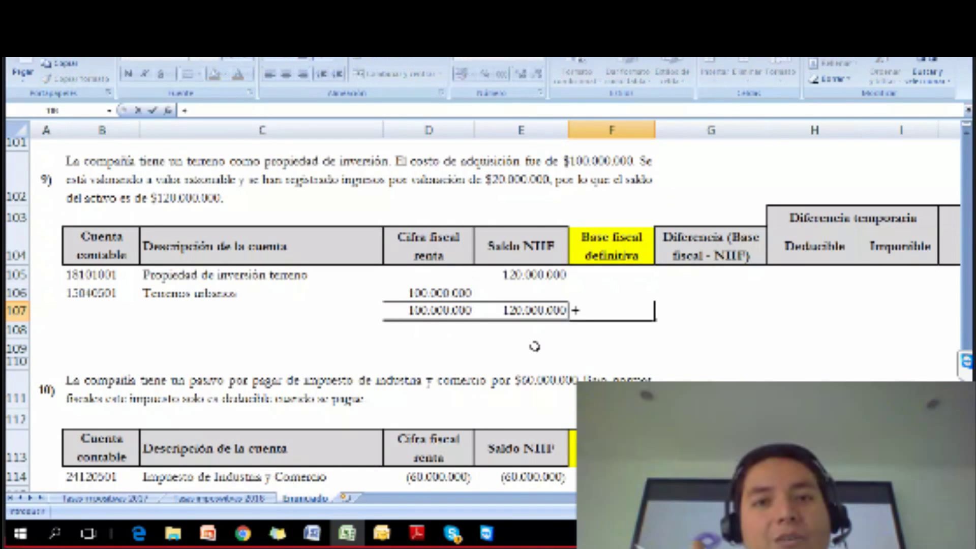
key("Left")
key("Left")
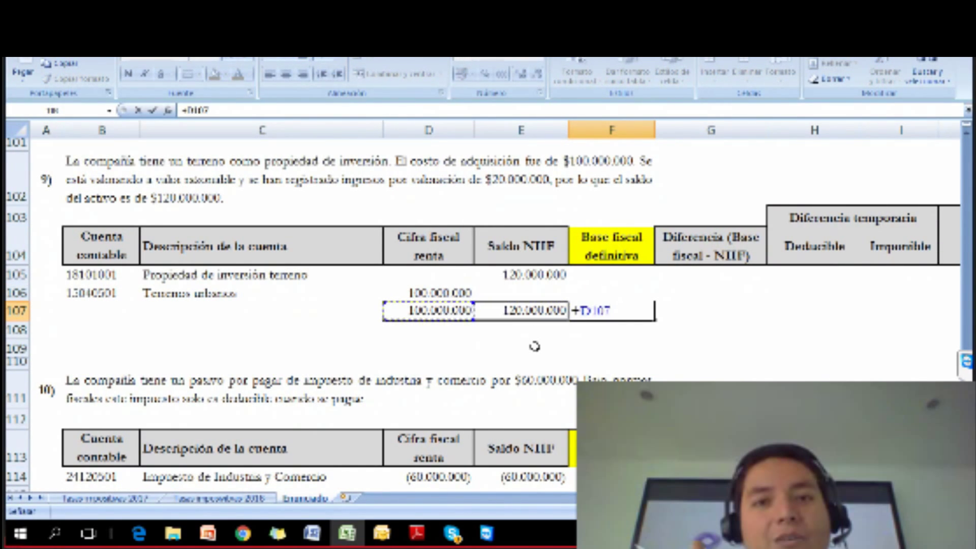
key("Return")
key("Up")
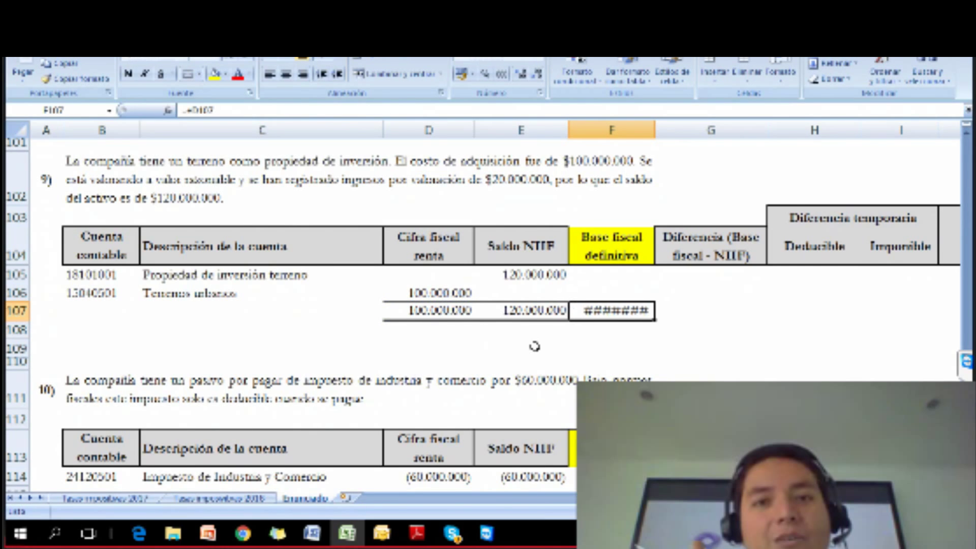
left_click_drag(655, 130, 661, 130)
Calculate case 9's difference between fiscal base and NIIF balance in G107 with the formula +F107-E107
left_click(708, 312)
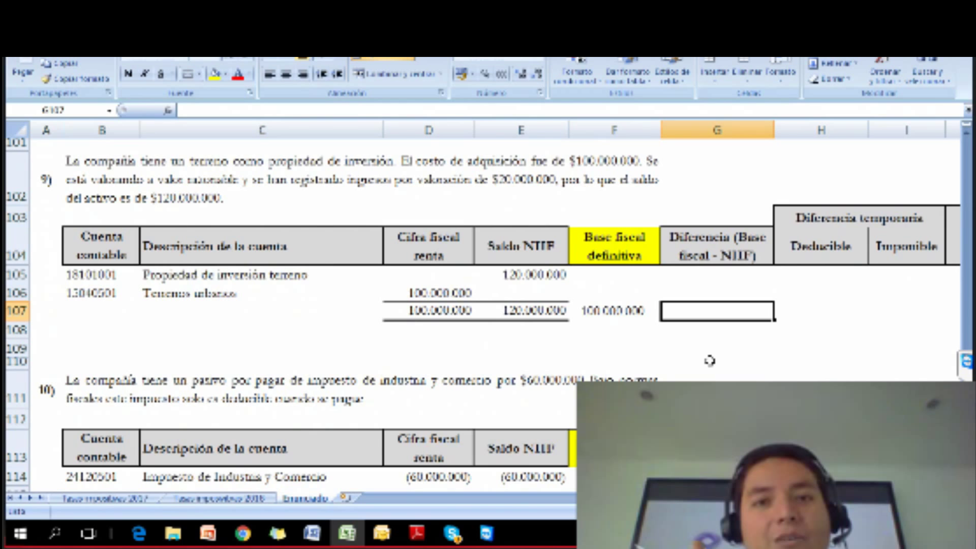
type("0")
key("Left")
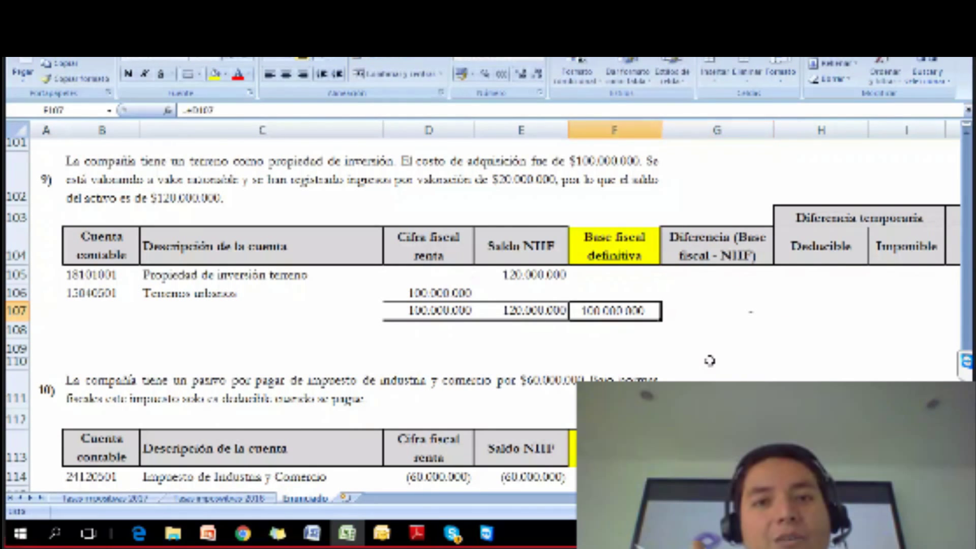
key("Right")
type("+")
key("Left")
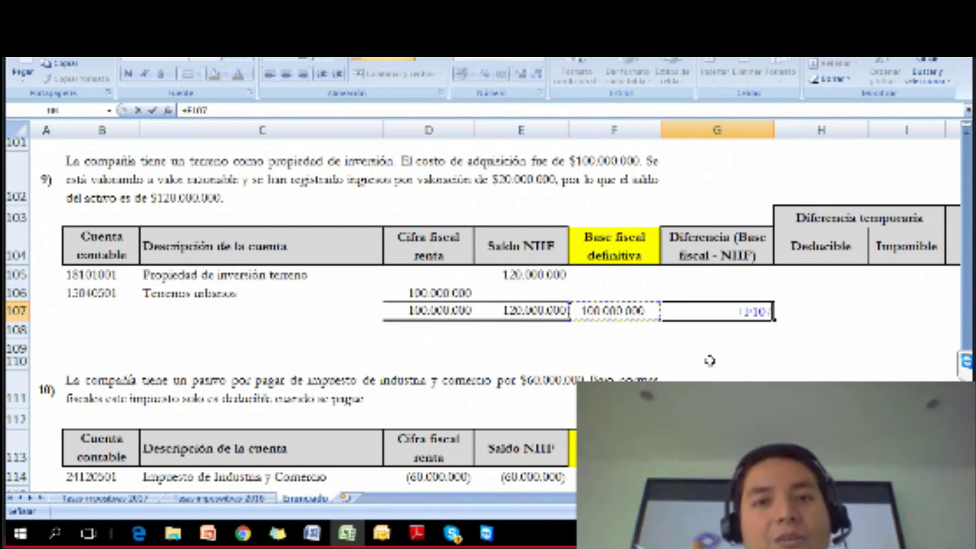
type("-")
key("Left")
key("Left")
key("Return")
key("Up")
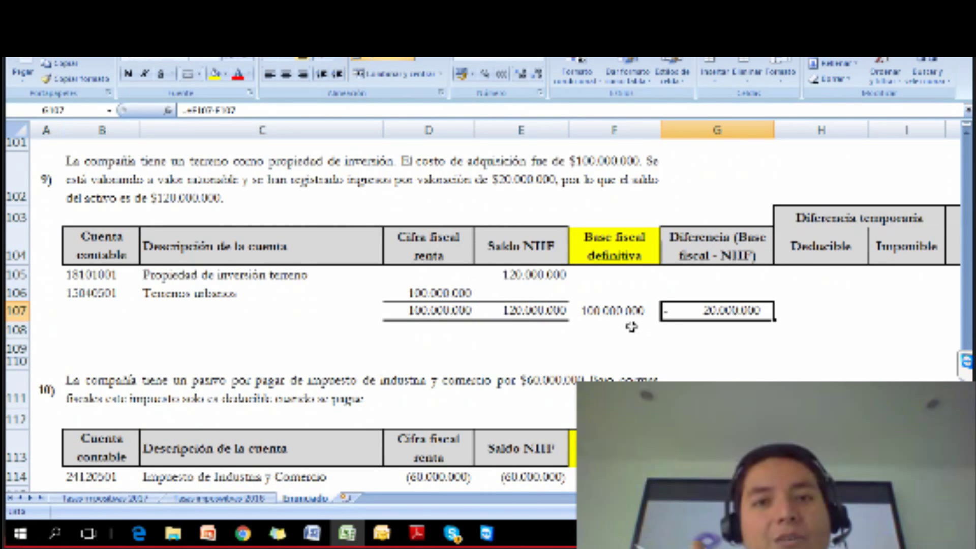
Copy the number format of the building depreciation in D96 onto case 9's difference in G107
scroll(594, 309, "up", 2)
left_click(422, 168)
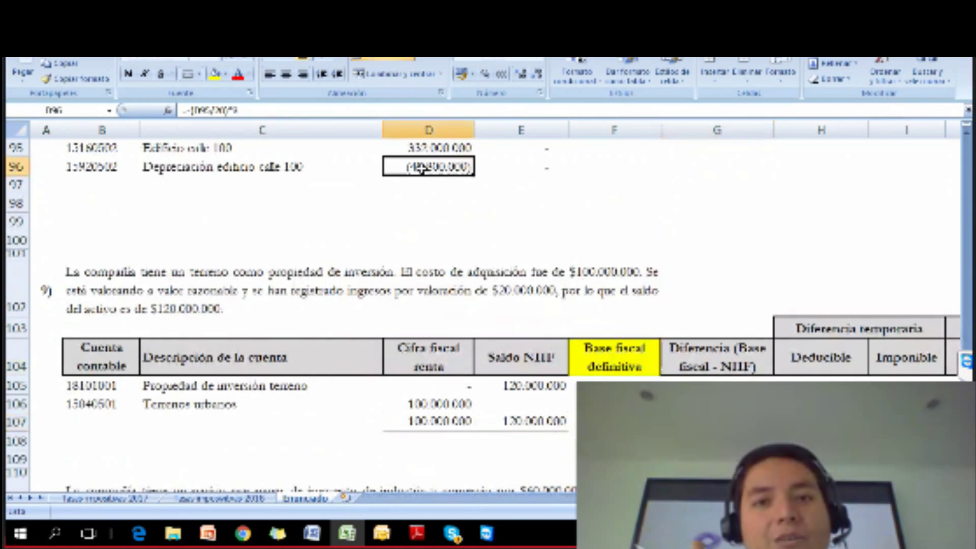
left_click(75, 79)
left_click(716, 421)
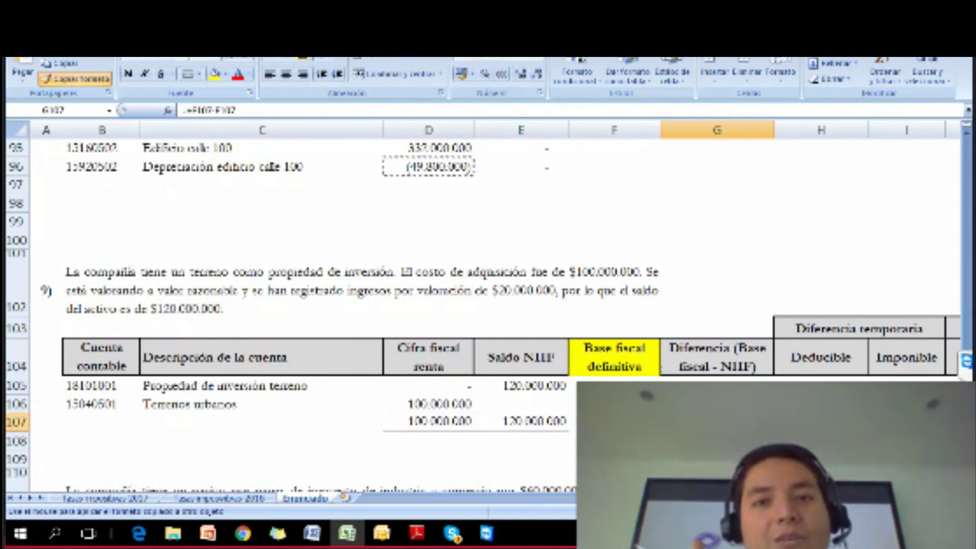
scroll(736, 370, "down", 2)
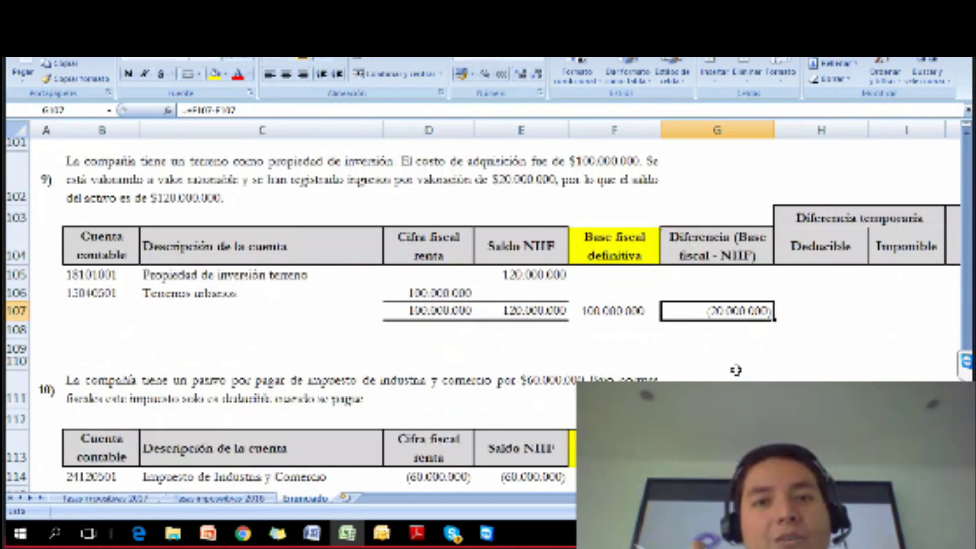
Set case 9's taxable temporary difference in I107 with the formula +G107
scroll(736, 370, "down", 1)
scroll(724, 322, "up", 1)
left_click(878, 309)
type("=g107")
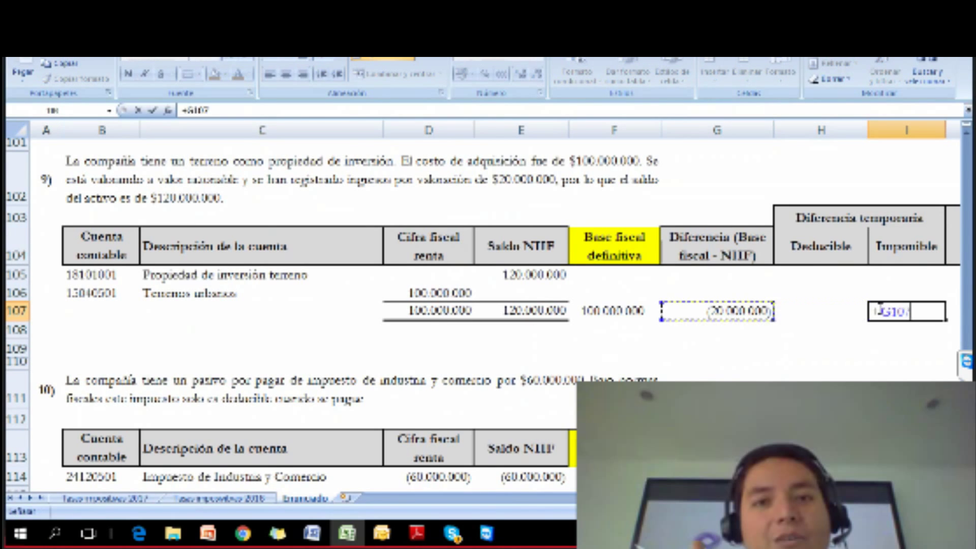
key("Return")
left_click(879, 308)
left_click(665, 343)
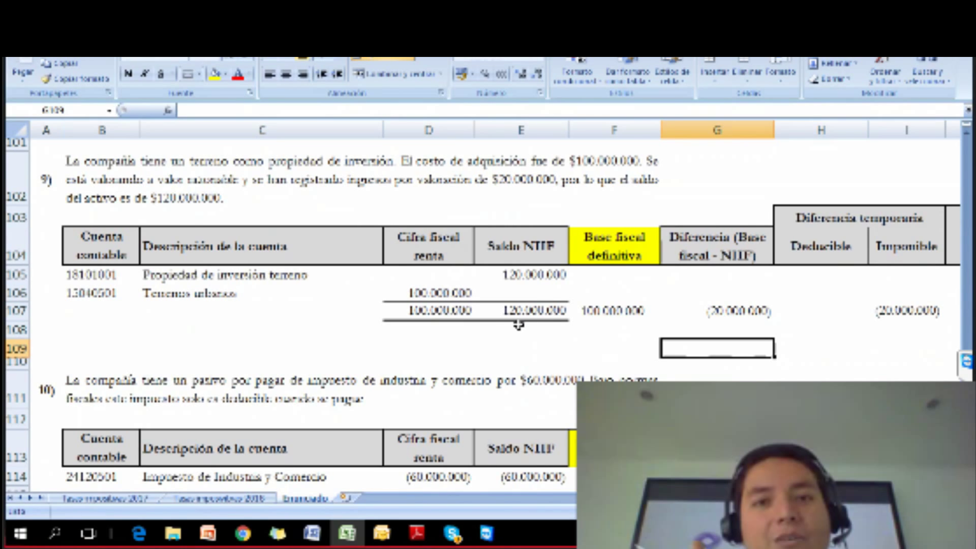
Examine case 9's fiscal base, difference and taxable temporary difference across row 107
key("Up")
key("Up")
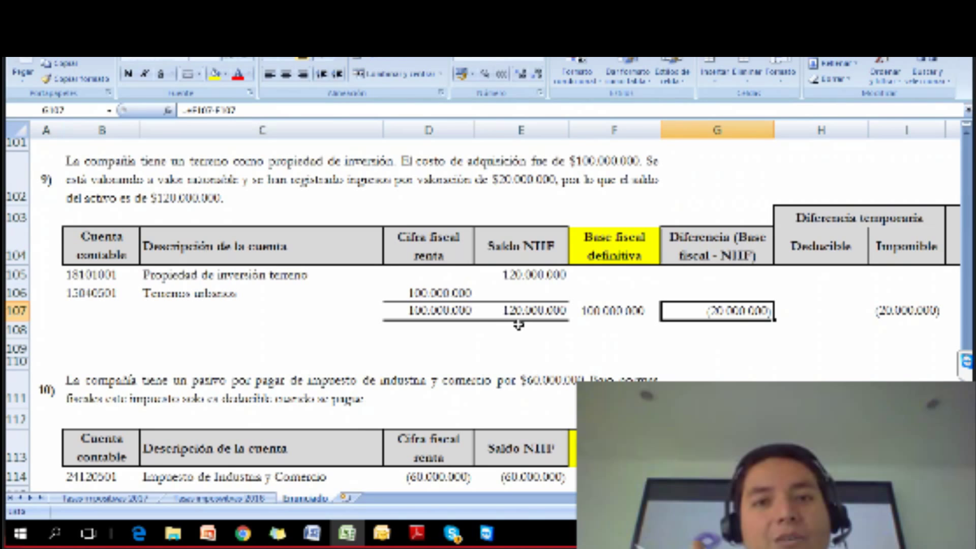
key("Left")
key("Right")
key("Right")
key("Left")
key("Left")
key("Right")
key("Down")
key("Up")
key("Left")
key("Right")
key("Right")
key("Right")
key("Left")
key("Left")
key("Right")
key("Right")
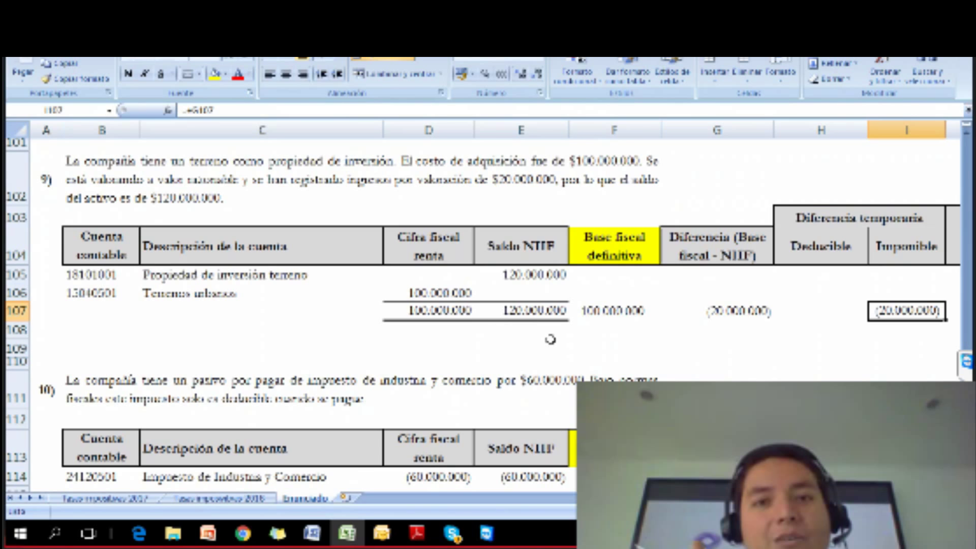
Fill case 9's special-cases cell M107 with yellow and enter 10% in it
key("Right")
key("Right")
key("Right")
key("Right")
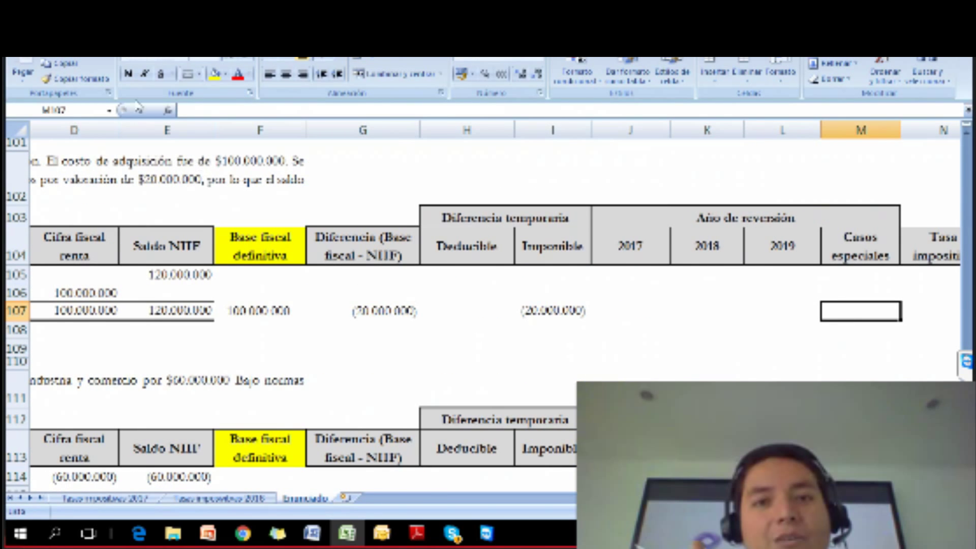
left_click(216, 74)
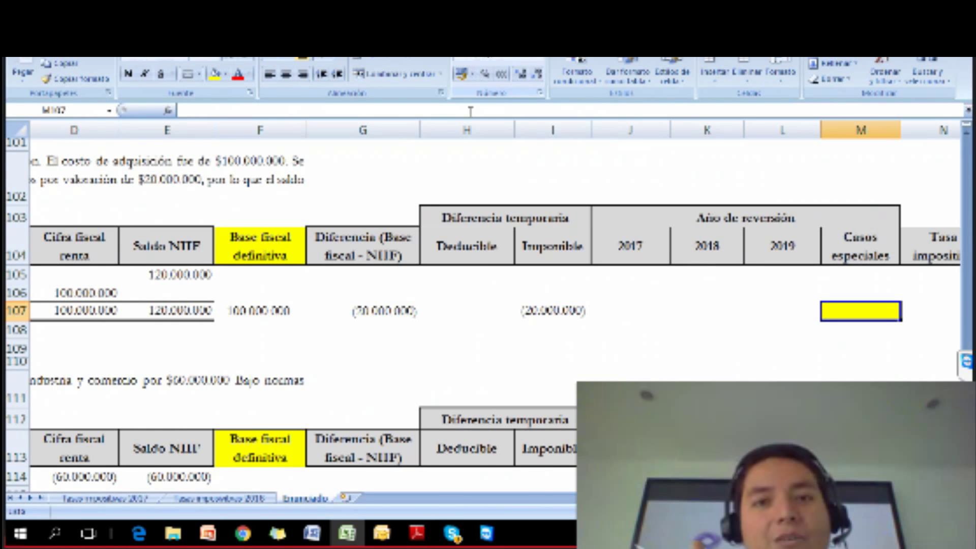
type("10%")
key("Return")
key("Up")
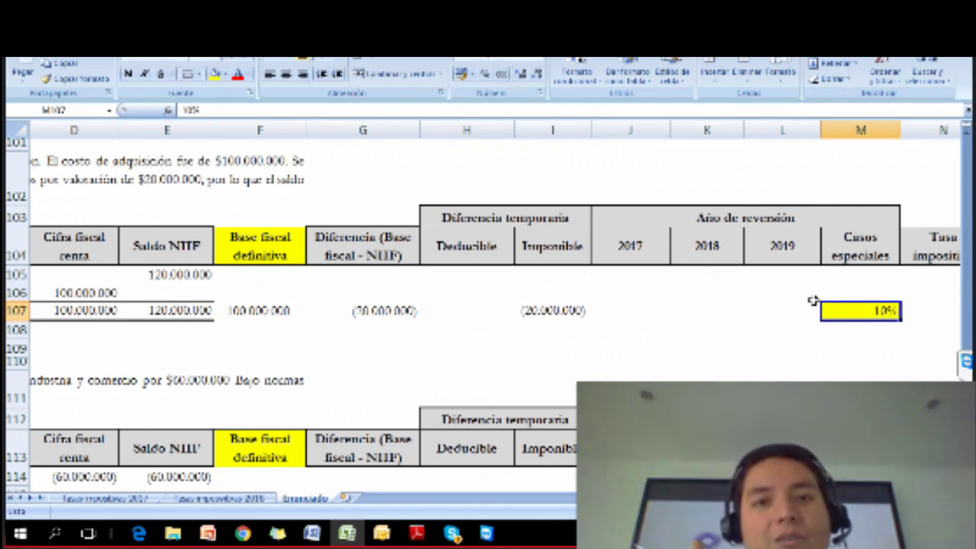
Copy the highlighted 10% into case 9's tax rate cell N107 and clear M107 by pasting the blank cell L107 over it
key("Right")
scroll(814, 304, "right", 1)
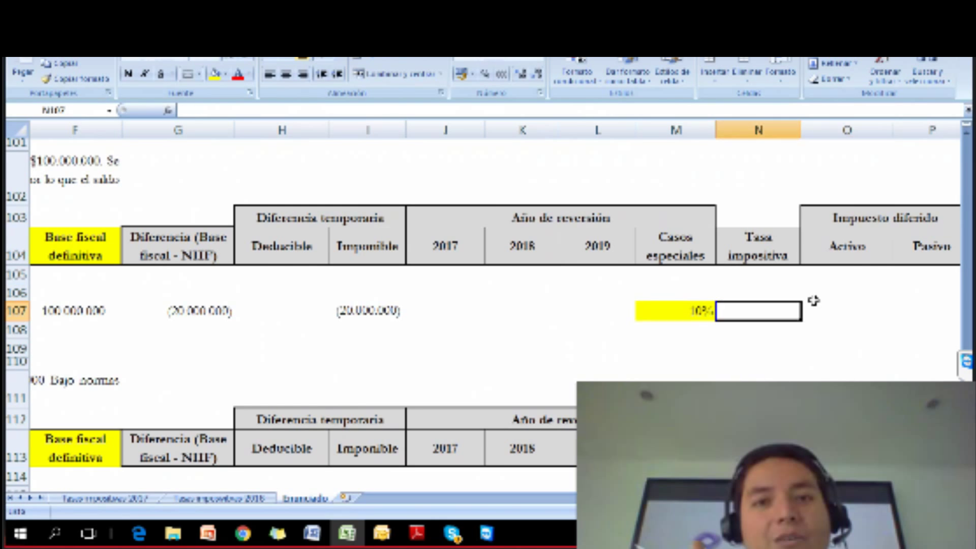
key("Left")
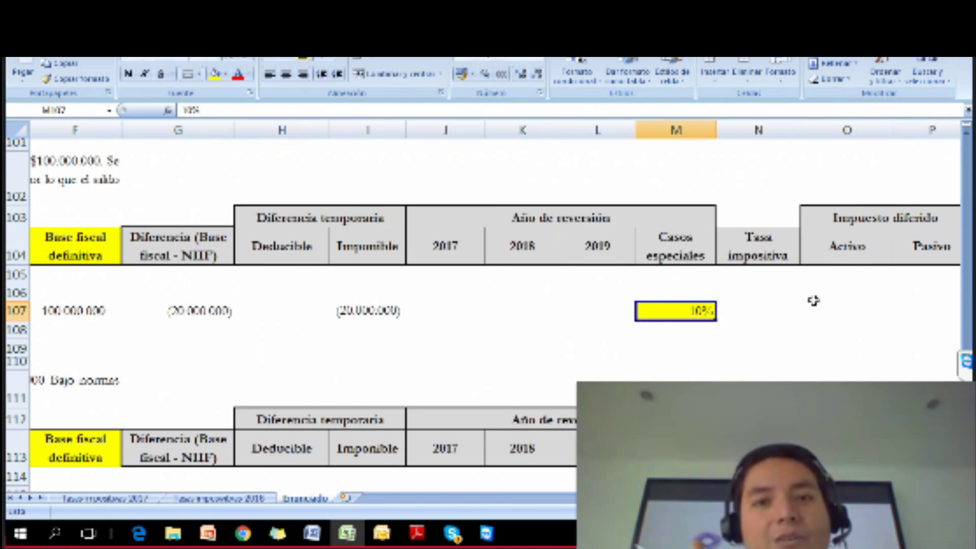
key("ctrl+c")
key("Right")
key("ctrl+v")
key("Left")
key("Left")
key("ctrl+c")
key("Right")
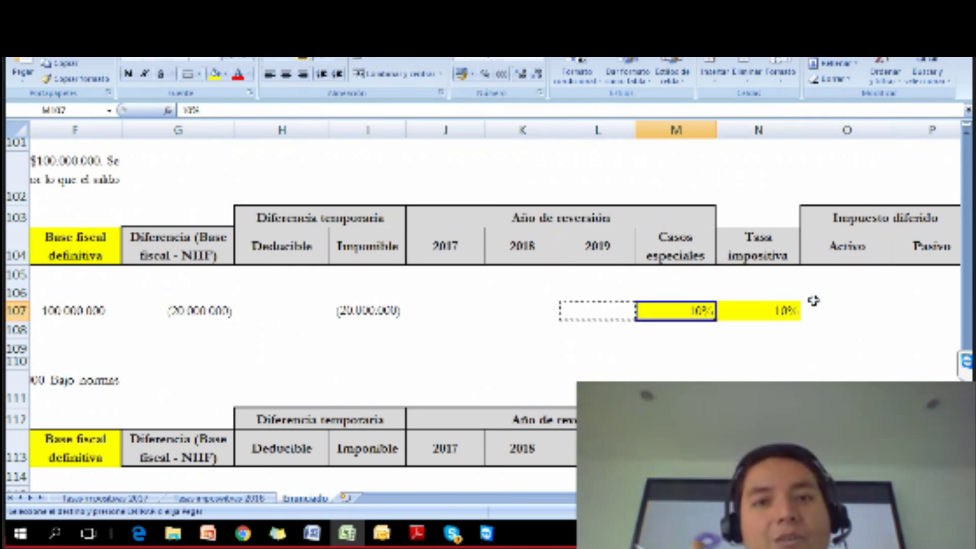
key("Return")
Link case 9's special-cases reversal amount in M107 to the taxable temporary difference in I107
key("Up")
type("=")
key("Left")
key("Left")
key("Left")
key("Left")
key("Return")
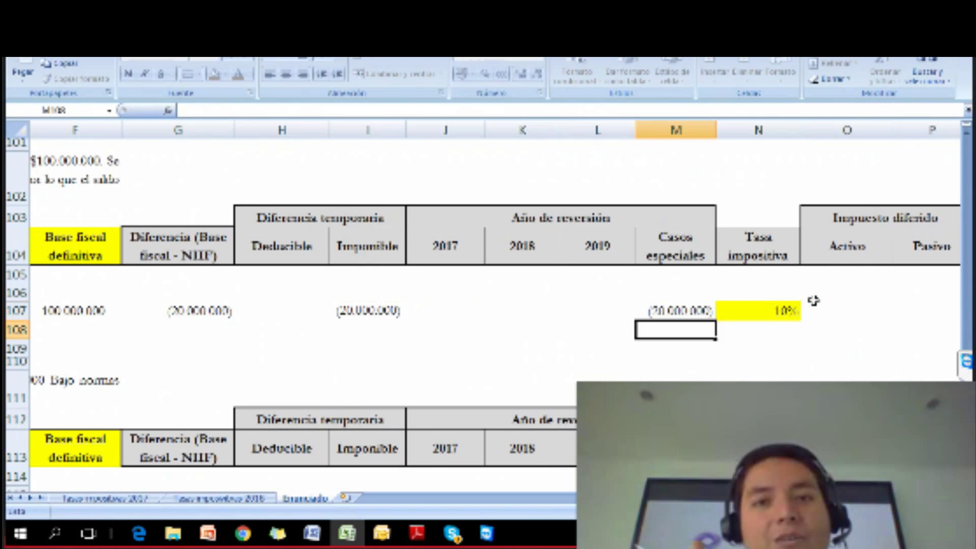
Calculate case 9's deferred tax liability in P107 by multiplying M107 by the tax rate in N107
key("Up")
key("Right")
key("Right")
key("Right")
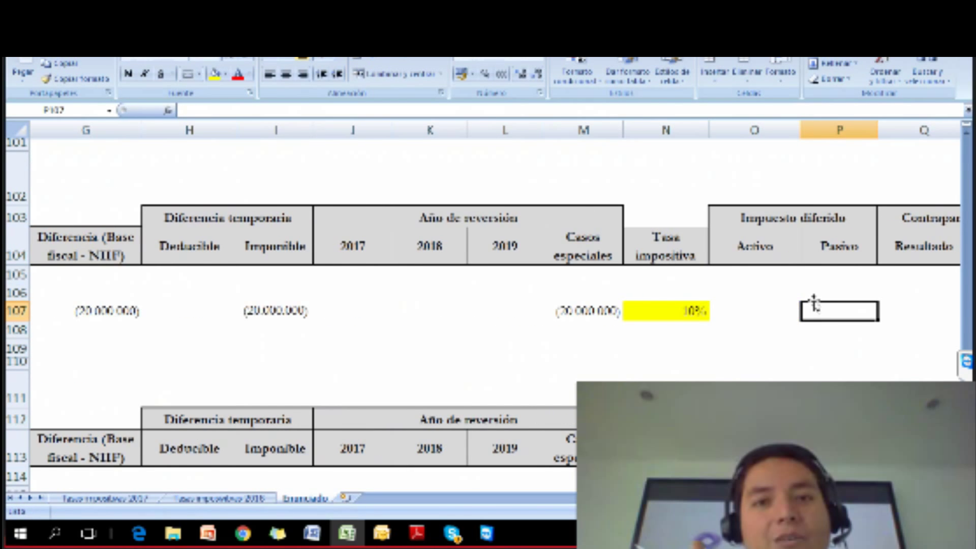
type("=-")
key("Left")
key("Left")
key("Left")
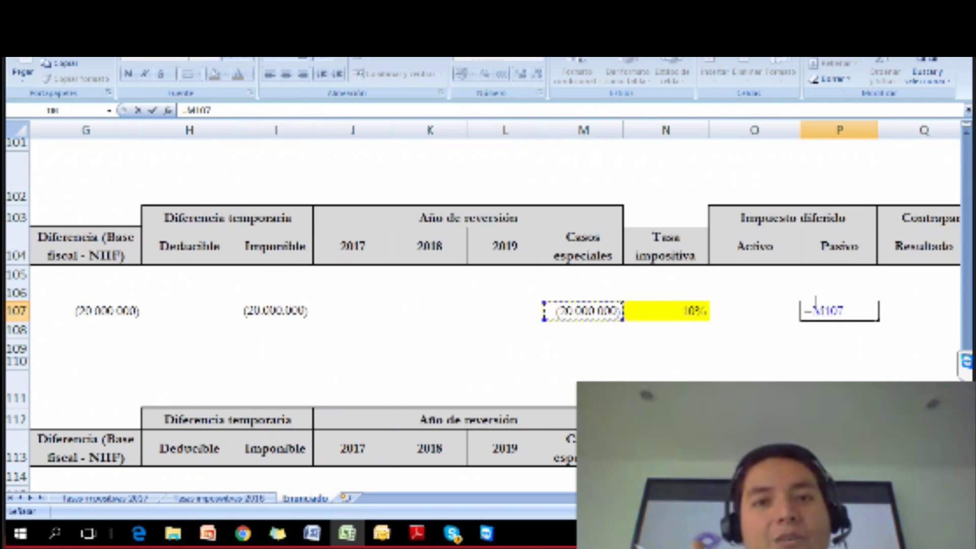
type("*")
key("Left")
key("Left")
key("Return")
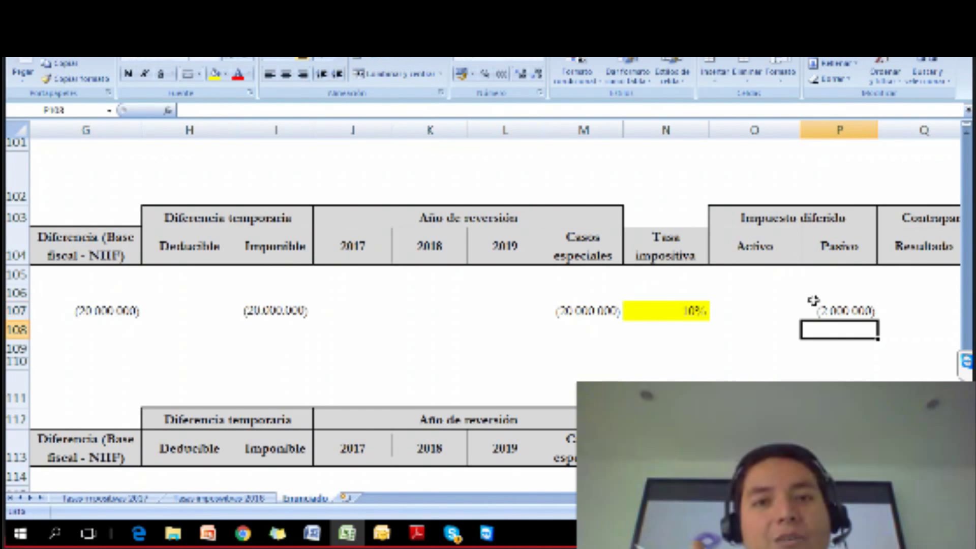
Record case 9's counterpart in the profit or loss cell Q107 with the formula =-P107
left_click(815, 305)
key("Right")
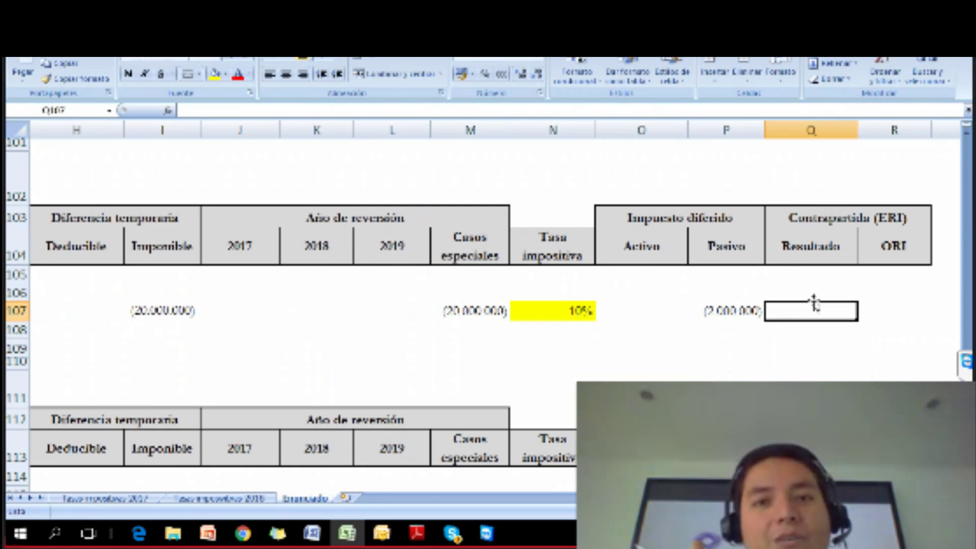
type("=-")
key("Left")
key("Return")
key("Up")
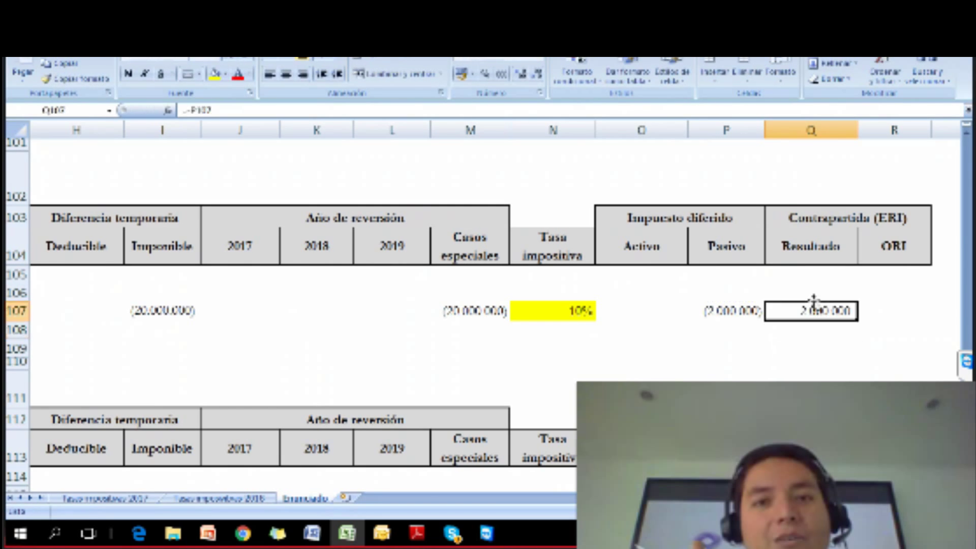
Insert seven blank rows at row 119, between case 10's table and case 11's statement
key("Left")
key("Left")
key("Left")
key("Left")
key("Left")
key("Left")
key("Left")
key("Left")
key("Left")
key("Left")
key("Left")
key("Left")
key("Left")
key("Left")
key("Left")
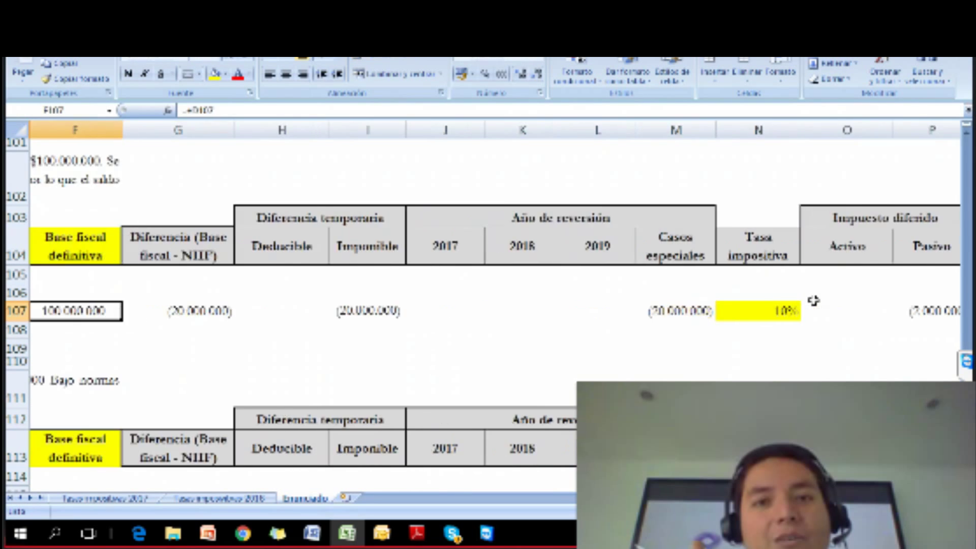
key("Left")
key("Right")
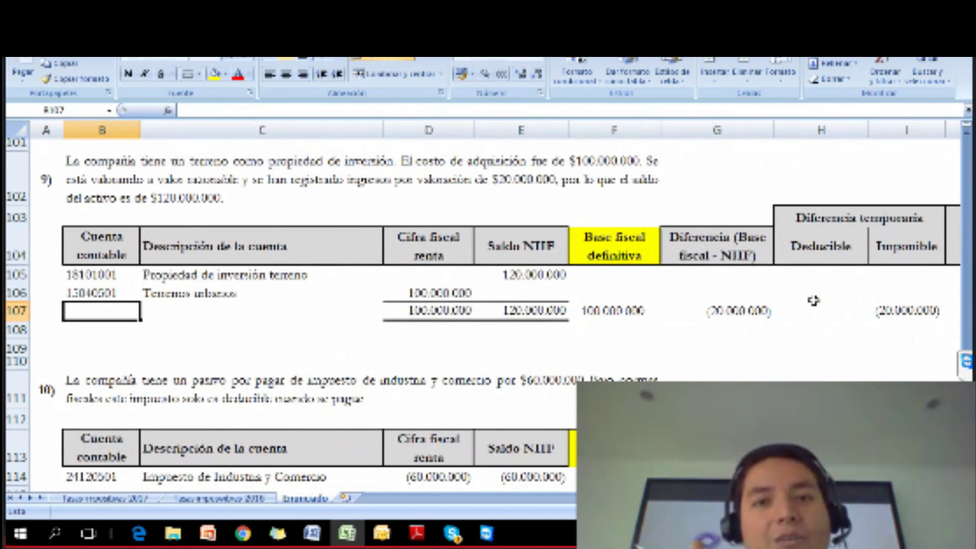
scroll(394, 374, "down", 1)
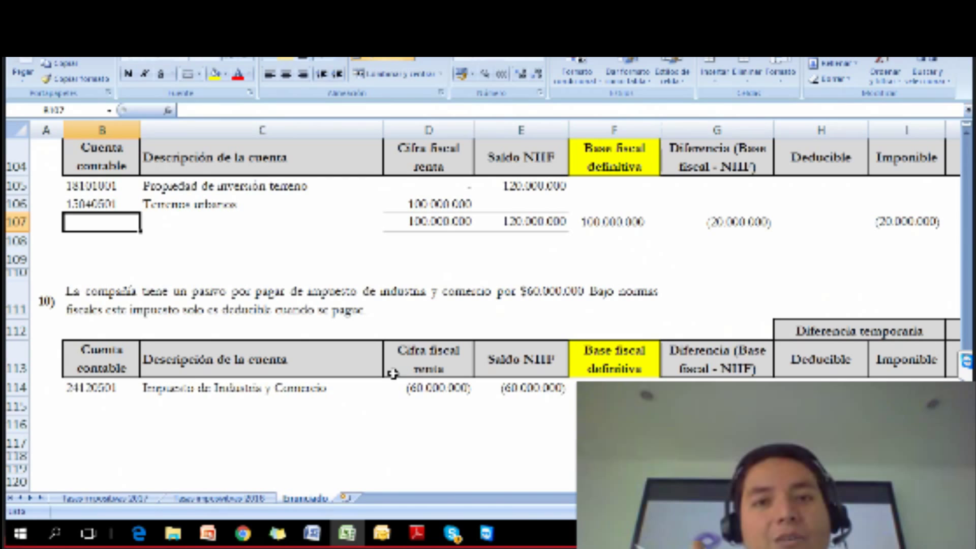
left_click(279, 407)
scroll(285, 409, "down", 1)
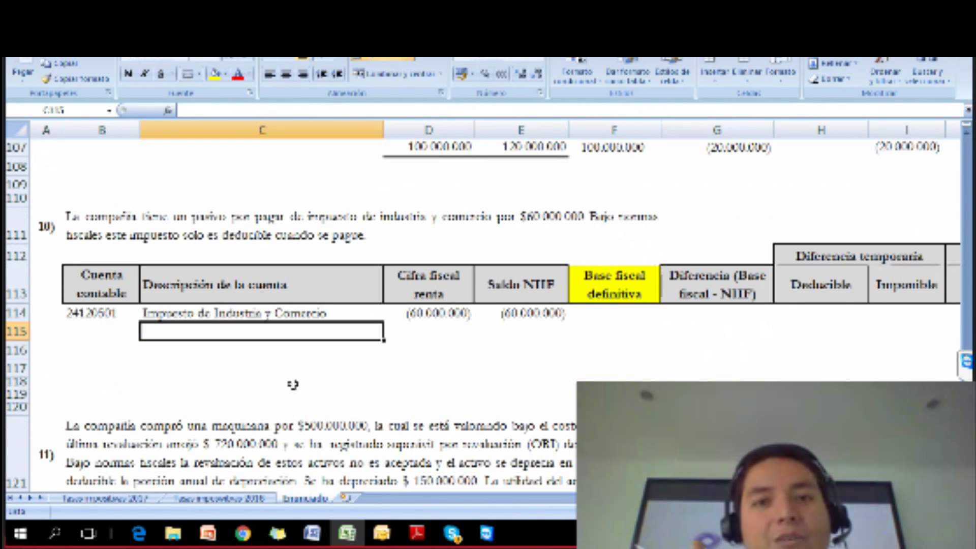
left_click(248, 394)
key("shift+space")
key("ctrl+plus")
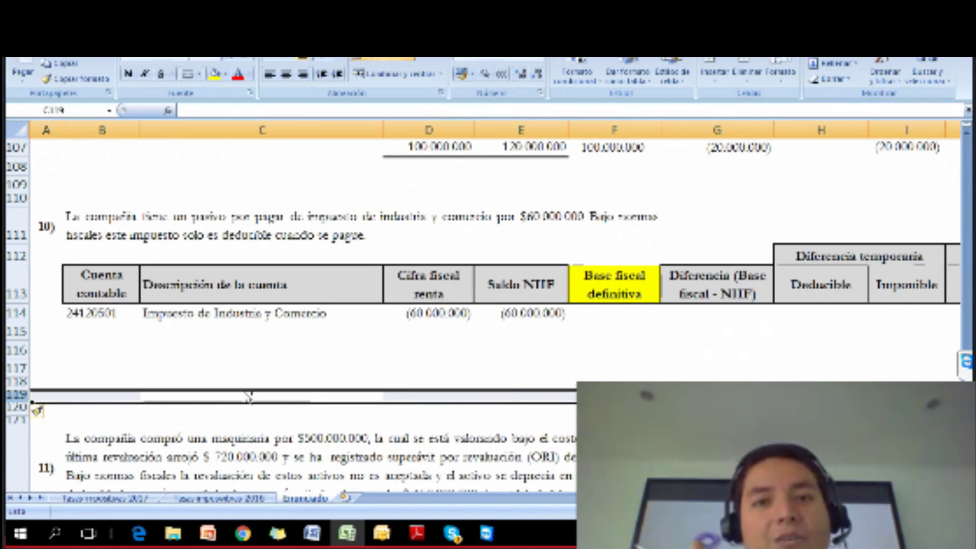
key("ctrl+plus")
key("ctrl+plus")
key("ctrl+plus")
key("ctrl+plus")
key("ctrl+plus")
key("ctrl+plus")
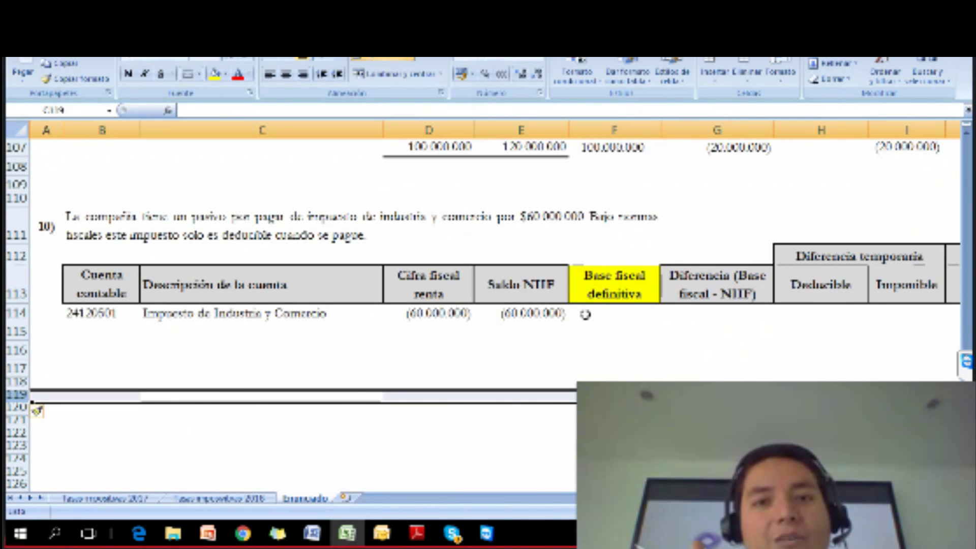
Examine case 10's industry and commerce tax account, its fiscal figure and its NIIF balance in row 114
left_click(586, 314)
scroll(588, 342, "down", 1)
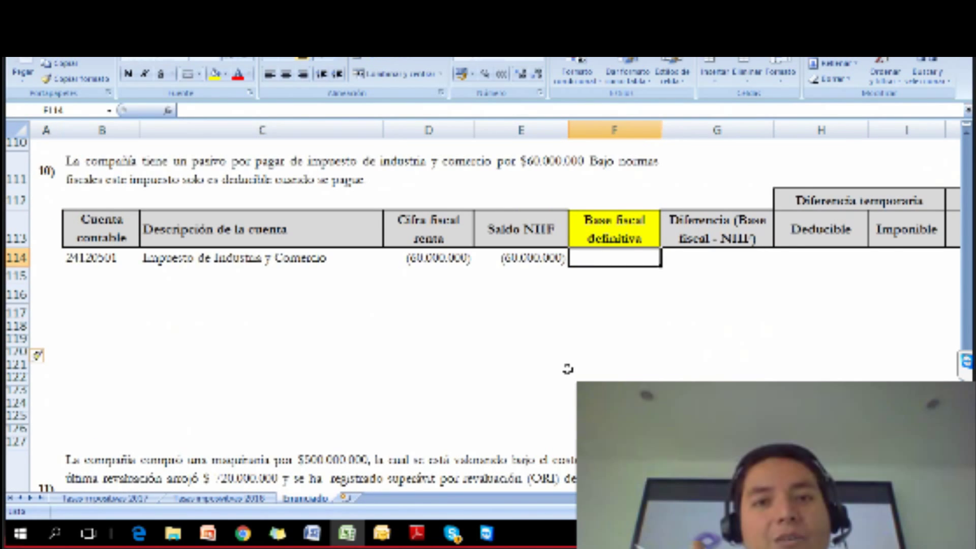
key("Left")
key("Left")
key("Left")
key("Left")
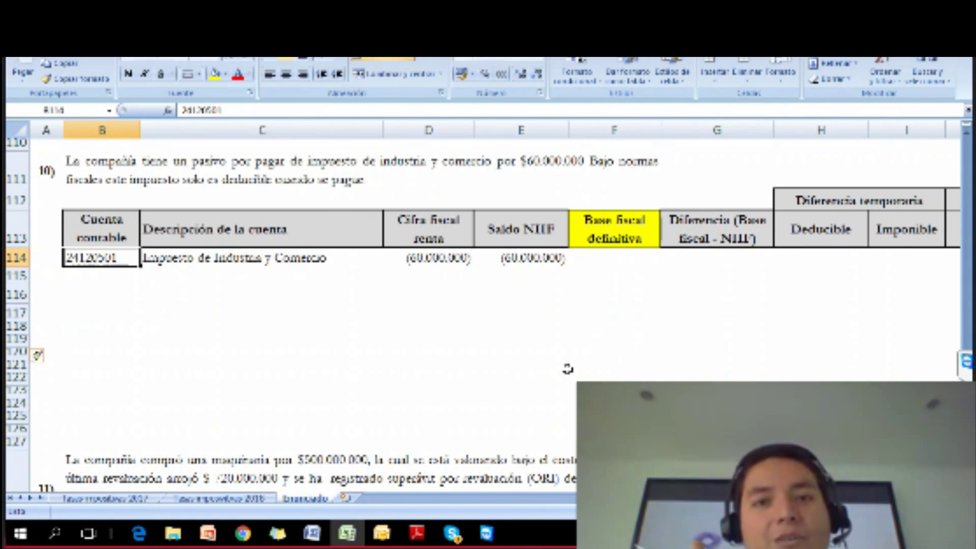
key("Down")
key("Up")
key("Right")
key("Right")
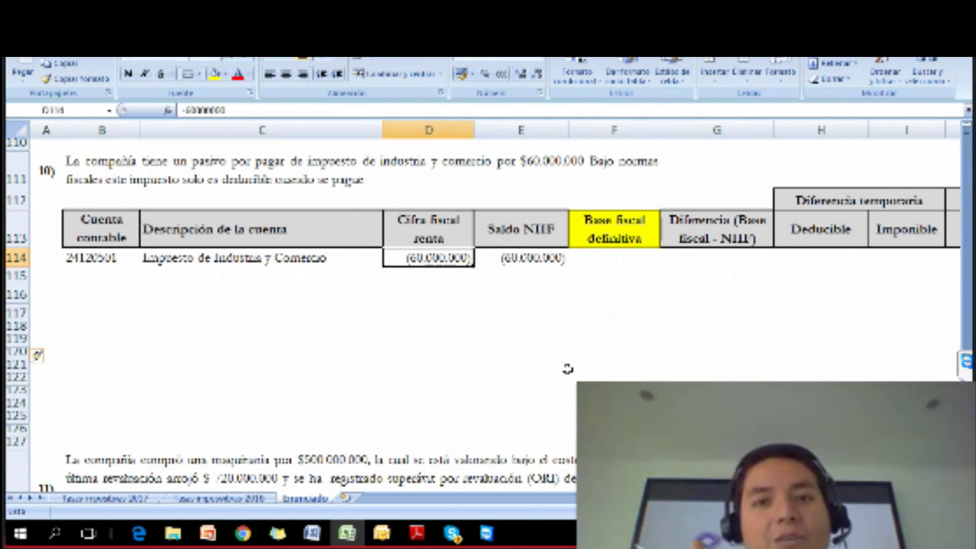
key("Right")
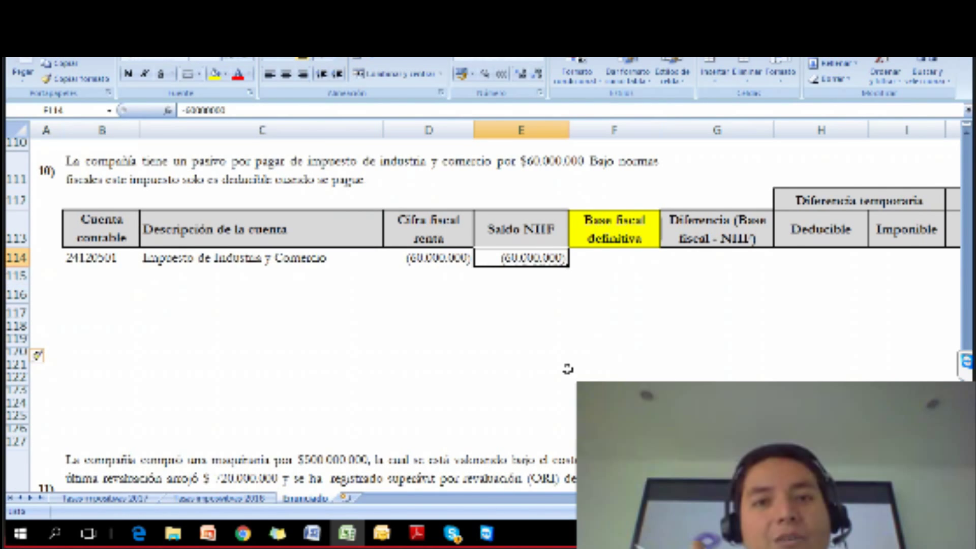
Insert more blank rows at row 118, below case 10's table
key("Left")
key("Down")
key("Down")
key("Down")
key("Down")
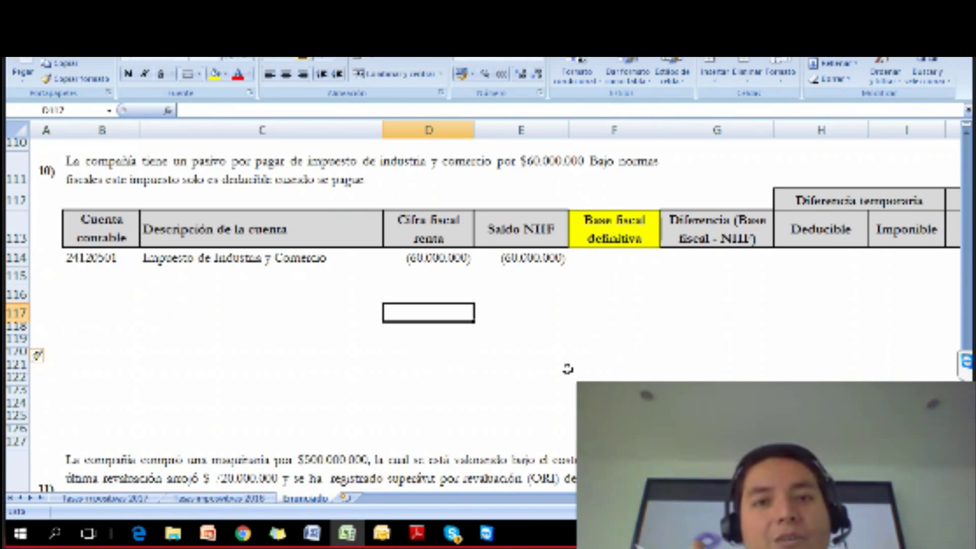
key("shift+space")
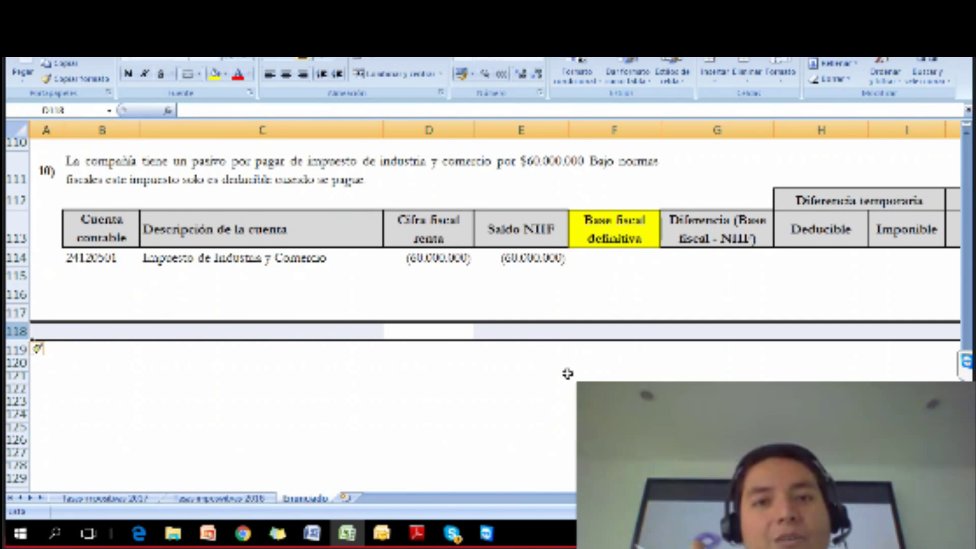
scroll(566, 375, "up", 1)
Calculate case 10's definitive fiscal base in F114 with the formula =+E114-D114
left_click(447, 311)
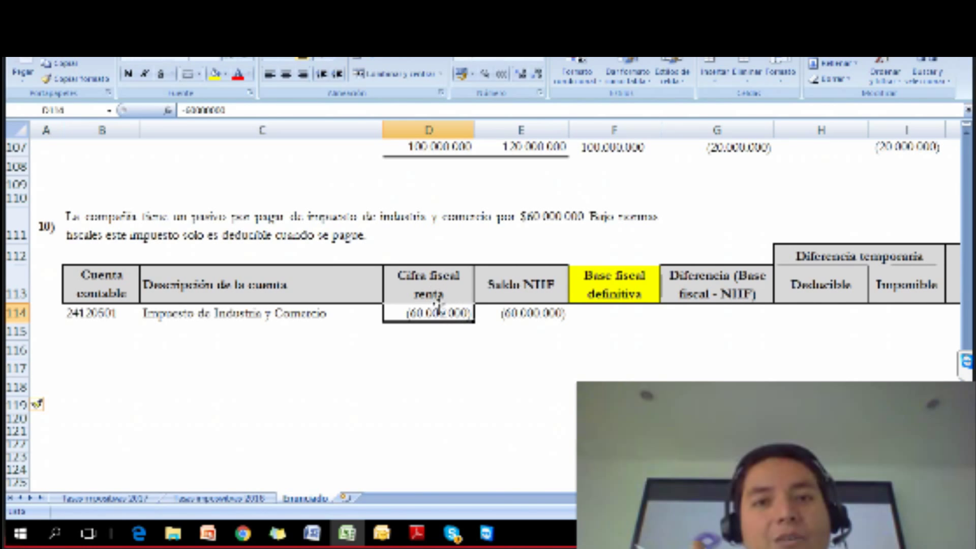
left_click(615, 313)
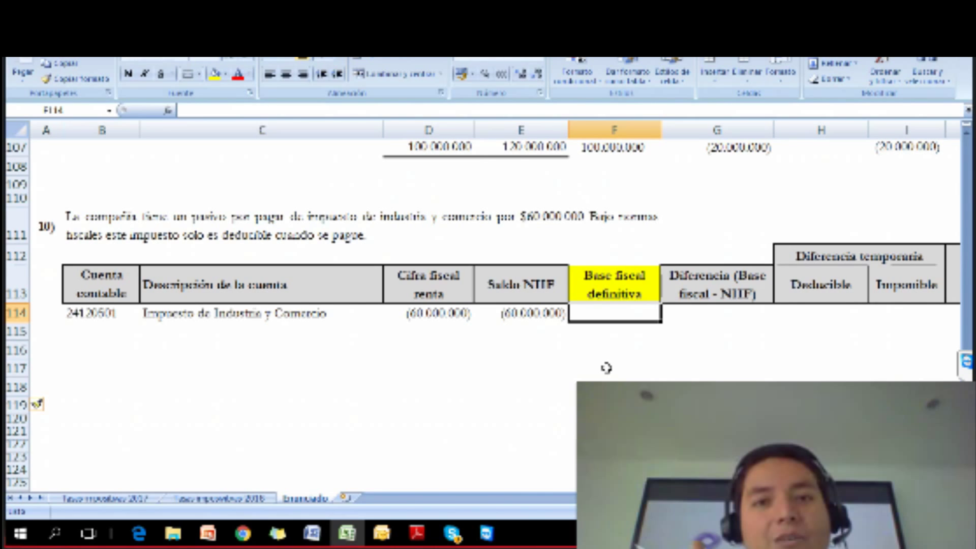
type("+")
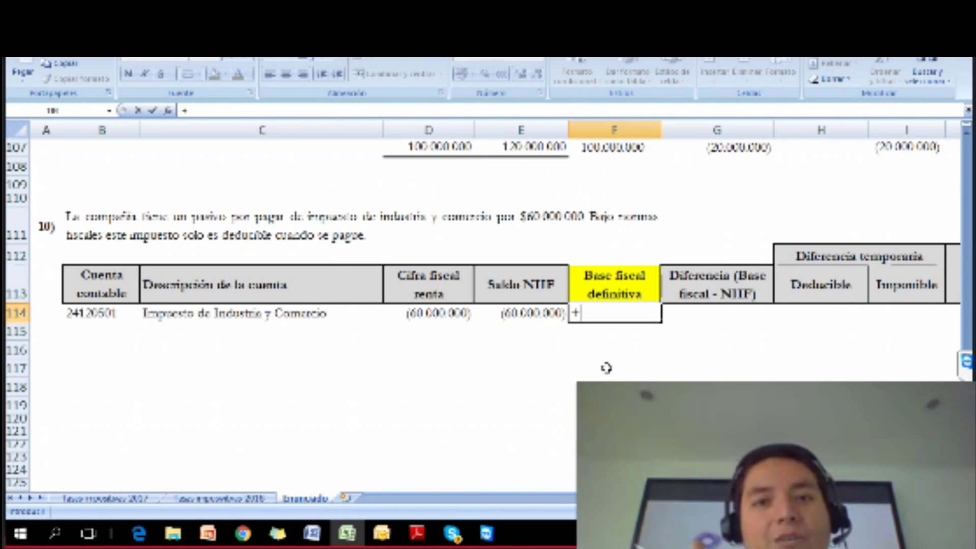
key("Left")
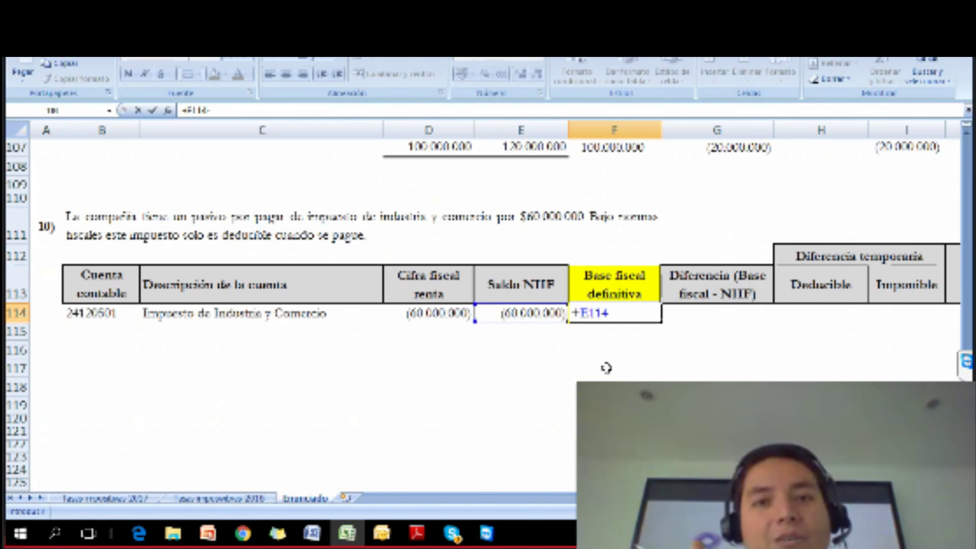
type("-")
key("Left")
key("Left")
key("Return")
key("Up")
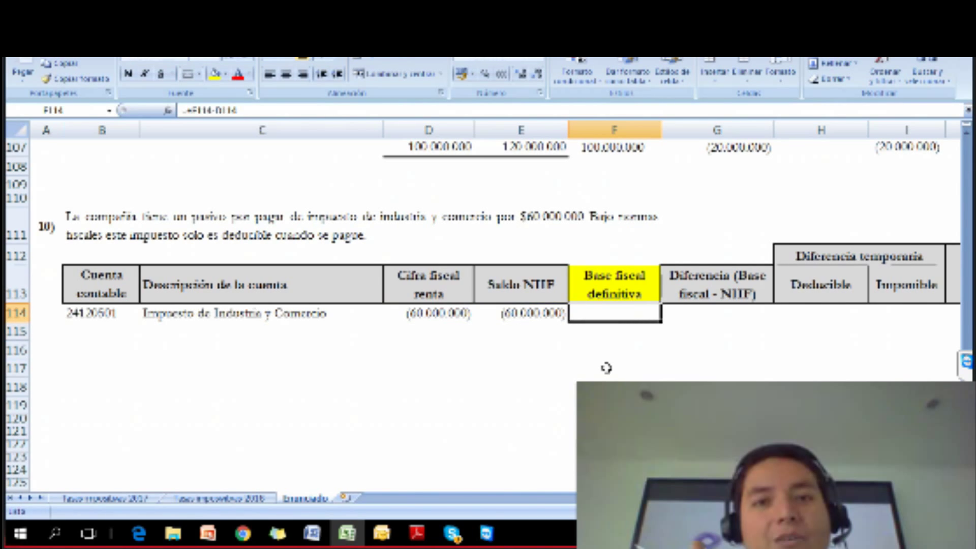
Fill the definitive fiscal base cell F114 with standard light blue and check its formula
left_click(216, 74)
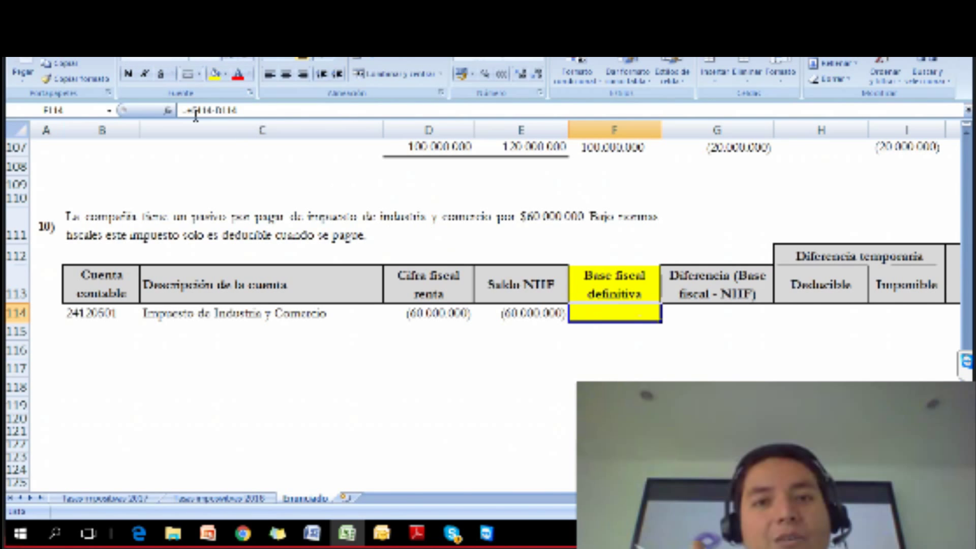
left_click(226, 73)
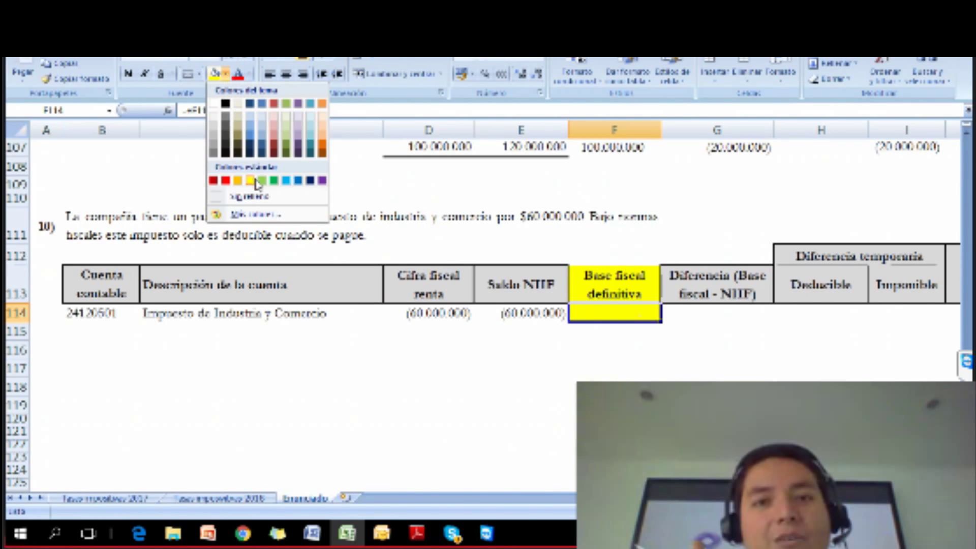
left_click(286, 180)
left_click(656, 367)
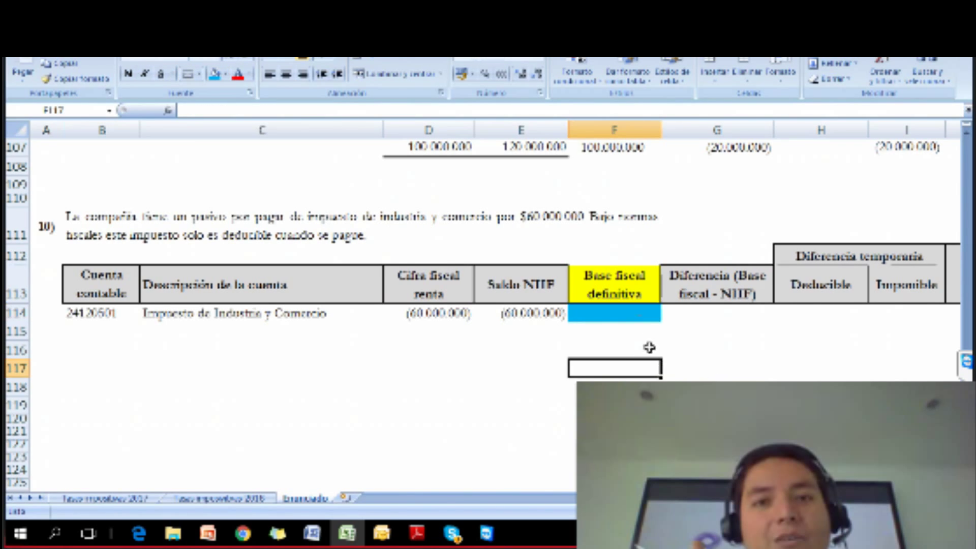
double_click(635, 315)
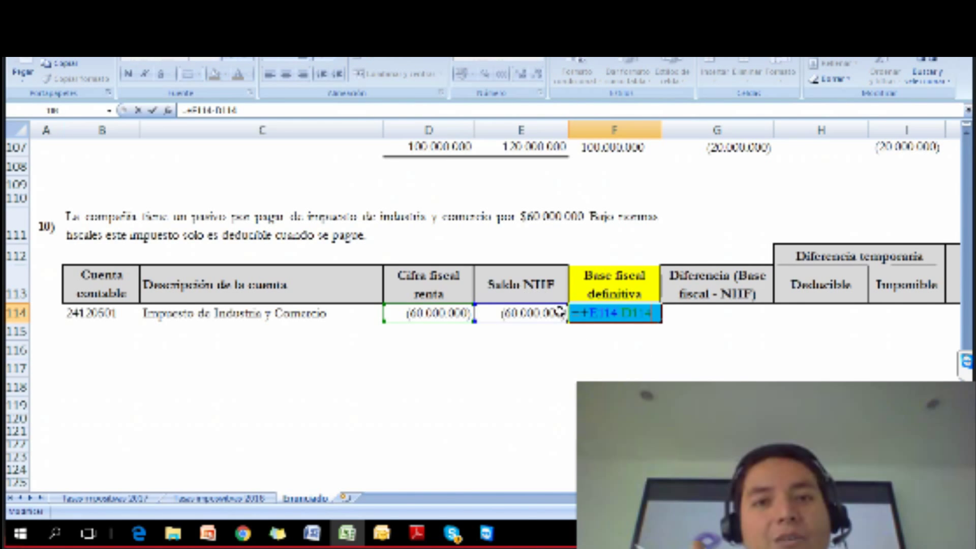
key("Escape")
key("Return")
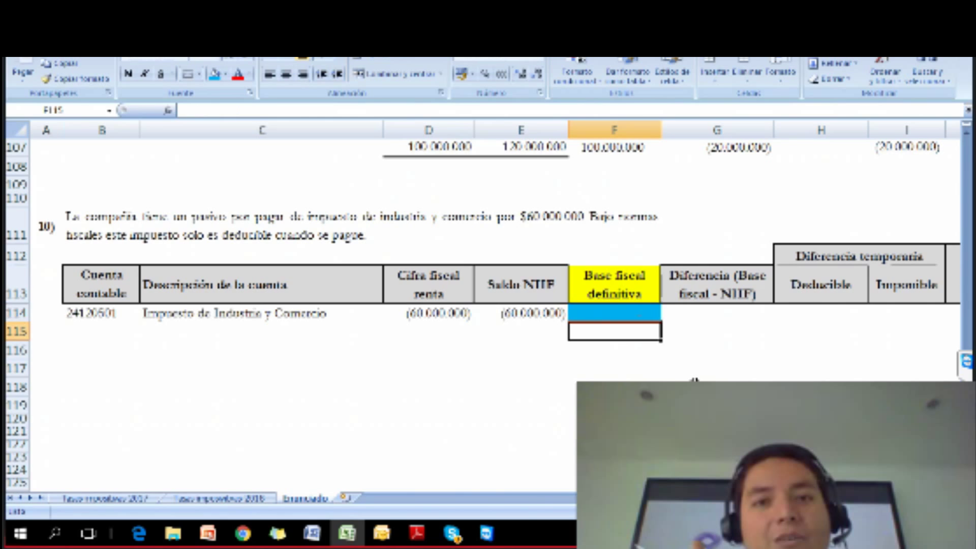
Calculate case 10's difference between fiscal base and NIIF in G114 with the formula =+F114-E114
key("Up")
key("Right")
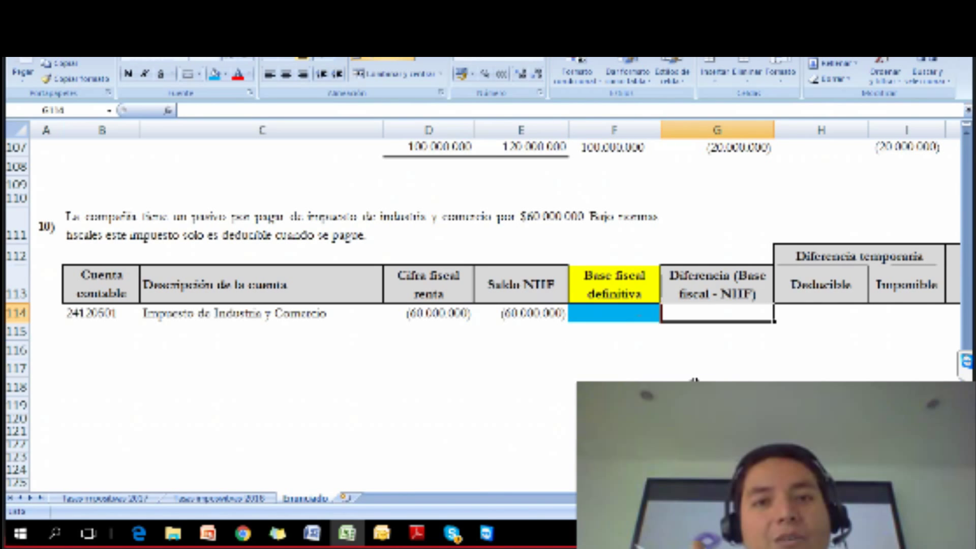
type("+")
key("Left")
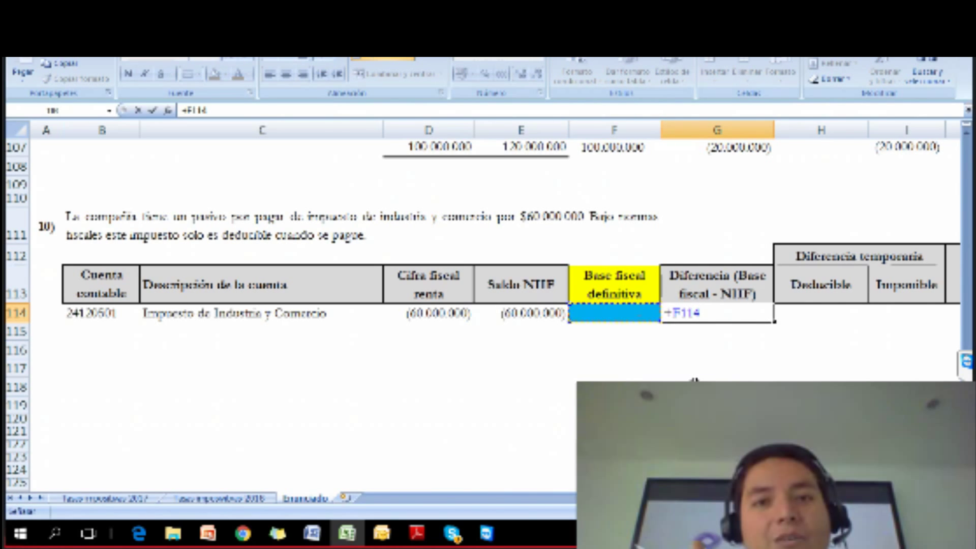
type("-")
key("Left")
key("Left")
key("Return")
key("Up")
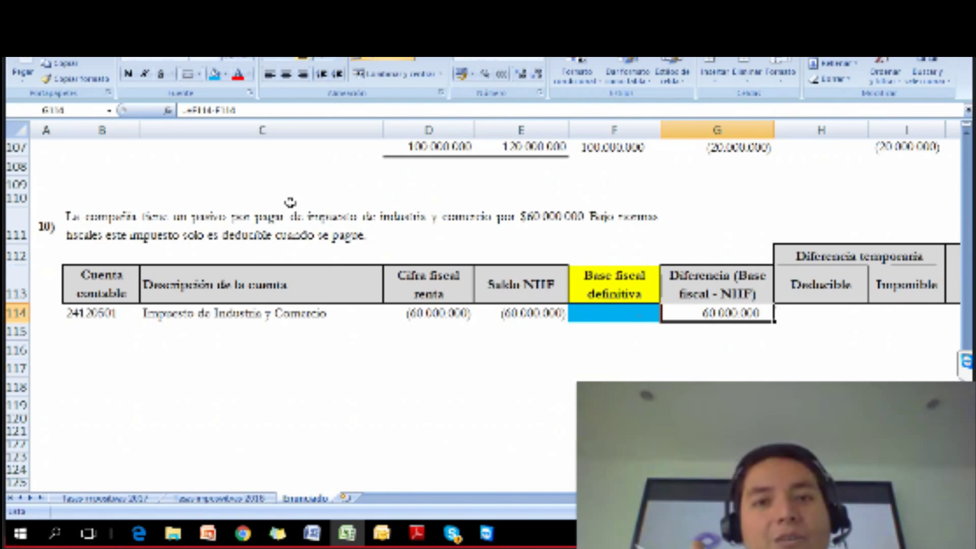
Carry the difference into case 10's deductible temporary difference cell H114 with the formula =+G114
key("Right")
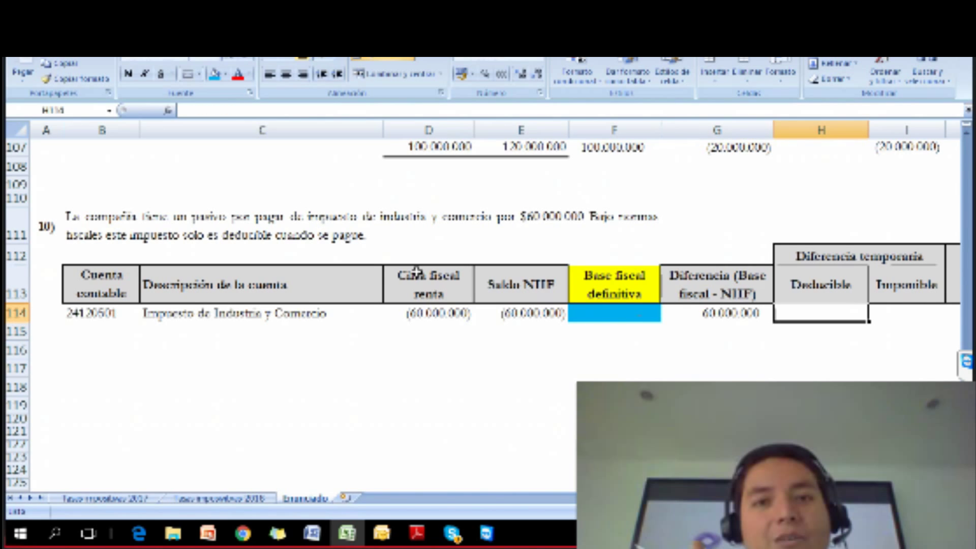
type("-")
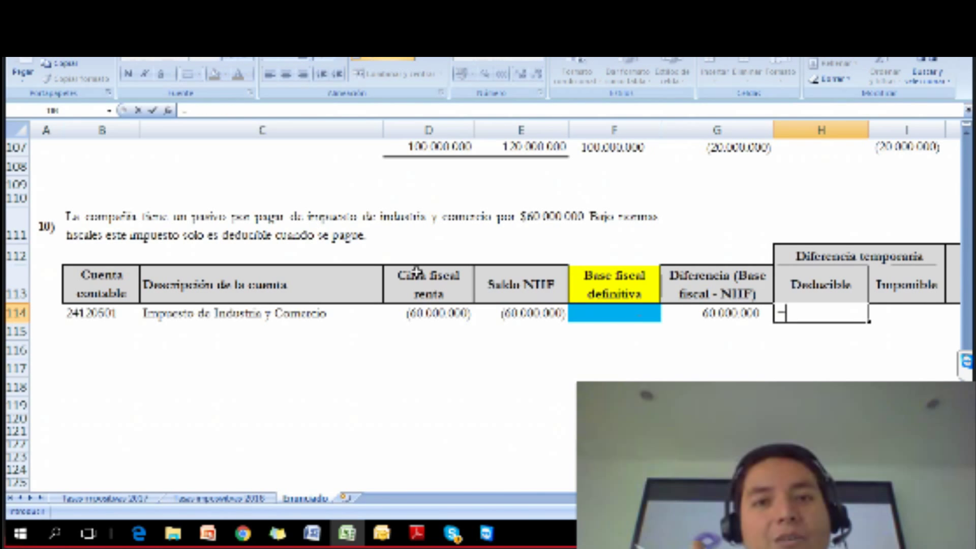
key("Right")
key("Right")
key("Left")
key("Left")
key("Left")
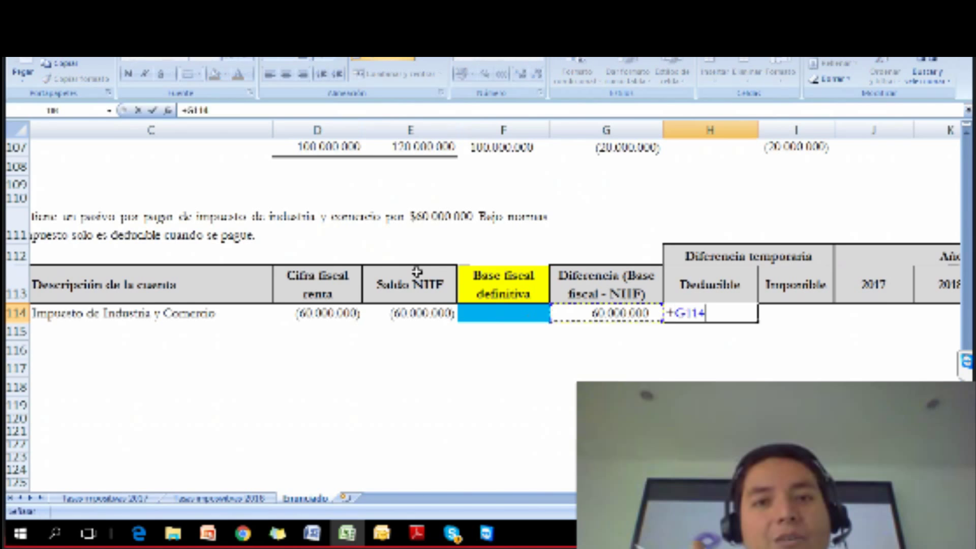
key("Return")
key("Up")
Assign the deductible difference to reversal year 2017 in J114 with the formula =+H114
key("Right")
key("Right")
type("+")
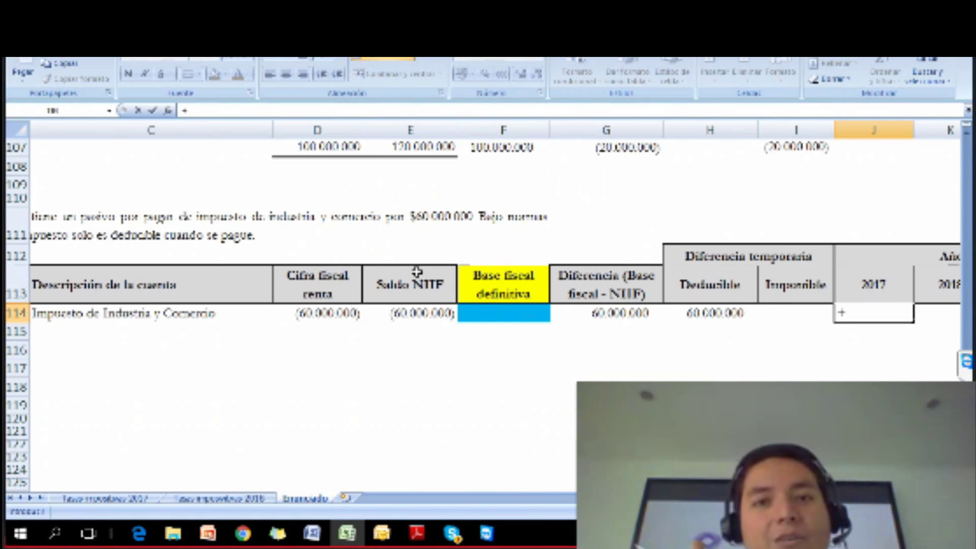
key("Left")
key("Left")
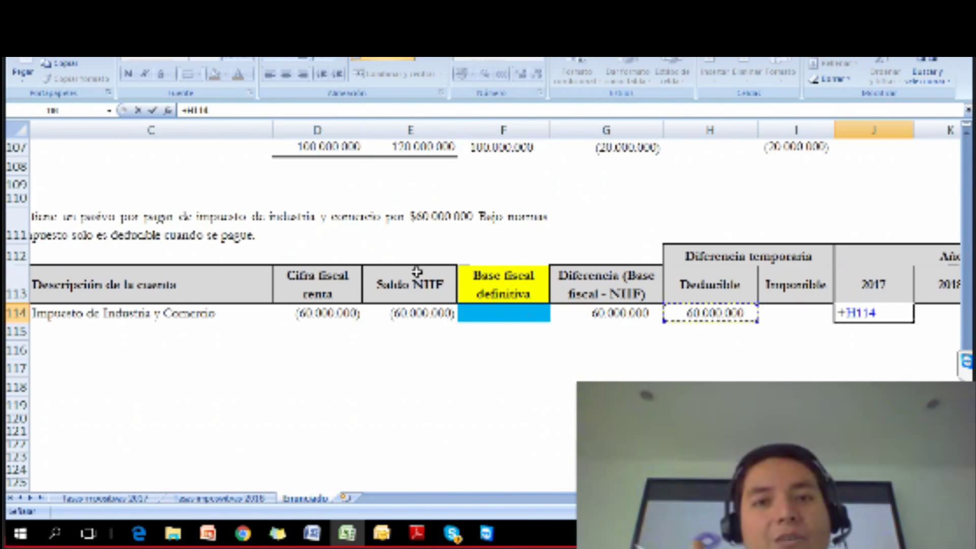
key("Return")
Review case 10's reversal year cells for 2017, 2018 and 2019 and the special cases column
key("Right")
key("Right")
key("Right")
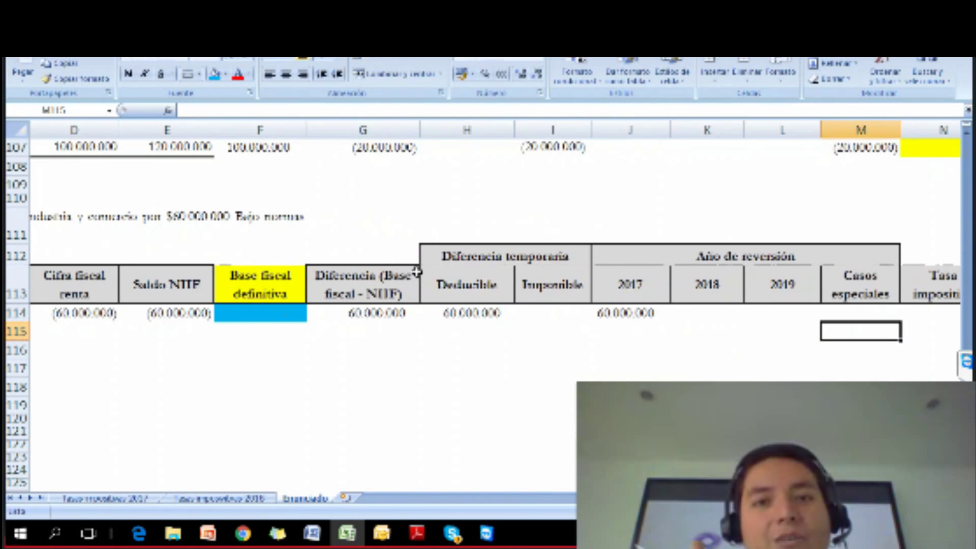
key("Left")
key("Left")
key("Left")
key("Up")
key("Right")
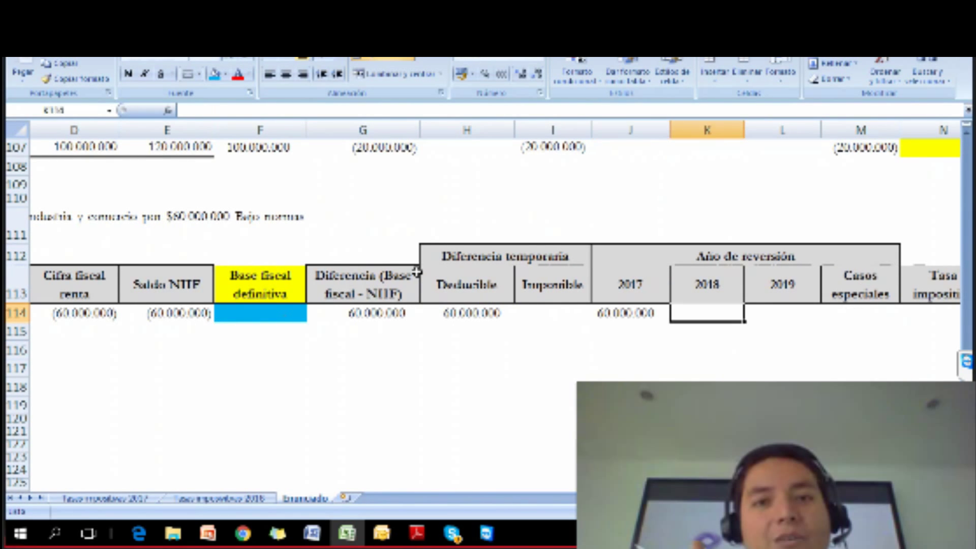
key("Left")
key("Right")
key("Right")
key("Right")
key("Left")
key("Left")
key("Left")
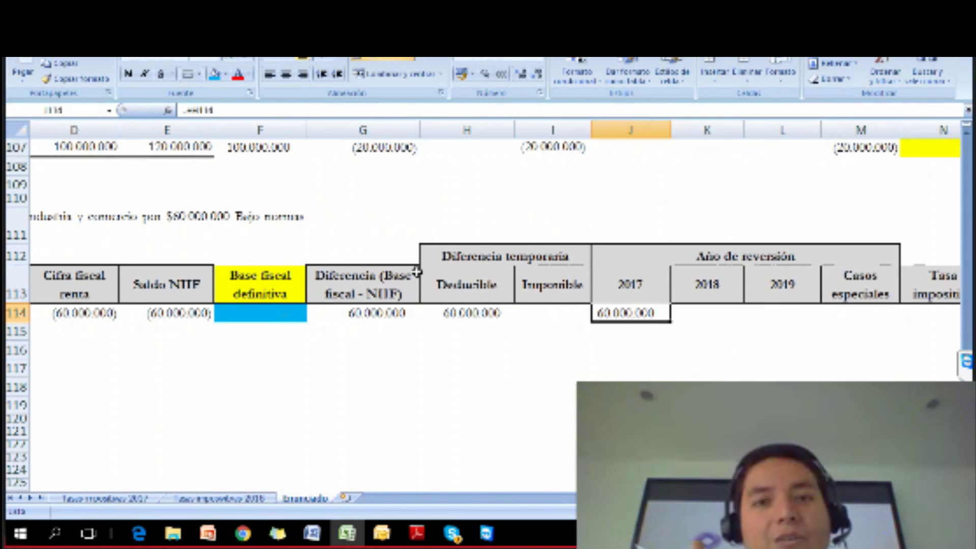
Set case 10's tax rate in N114 by referencing the 2017 rate of 37,60% in J69
key("Down")
key("Right")
key("Right")
key("Right")
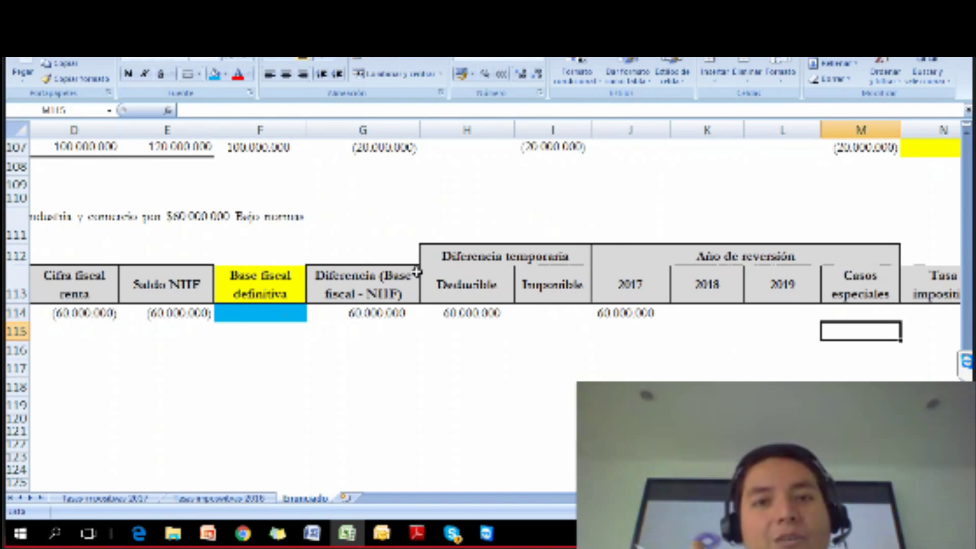
key("Right")
key("Up")
type("+")
scroll(417, 273, "up", 13)
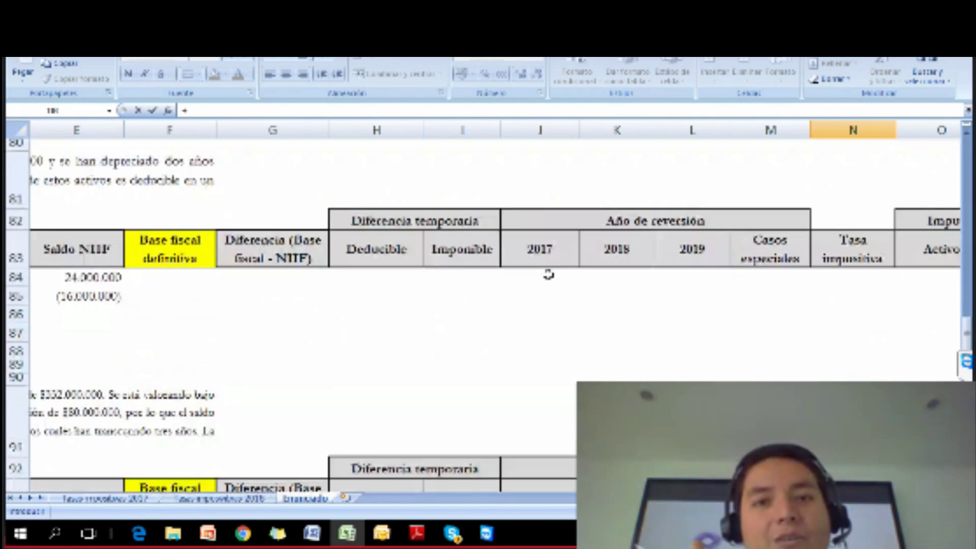
left_click(550, 168)
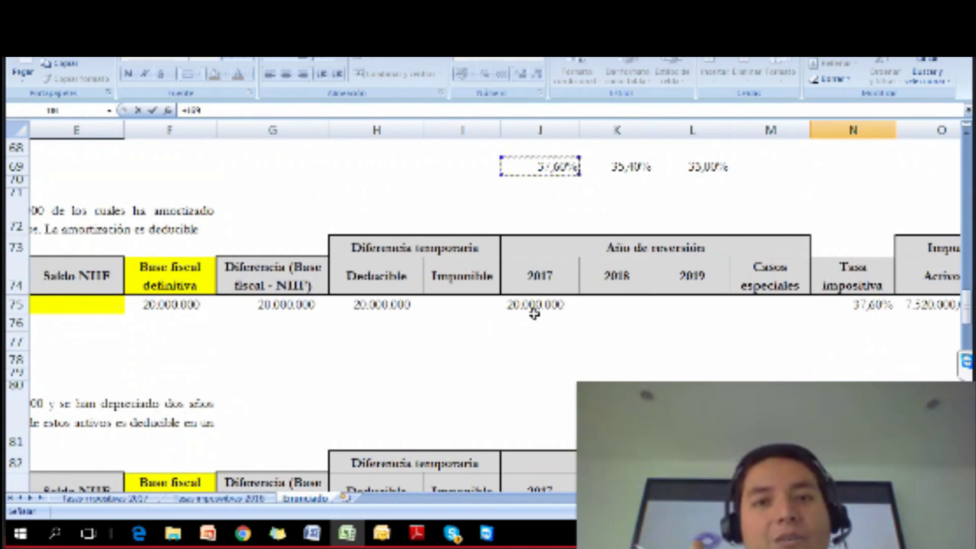
key("Tab")
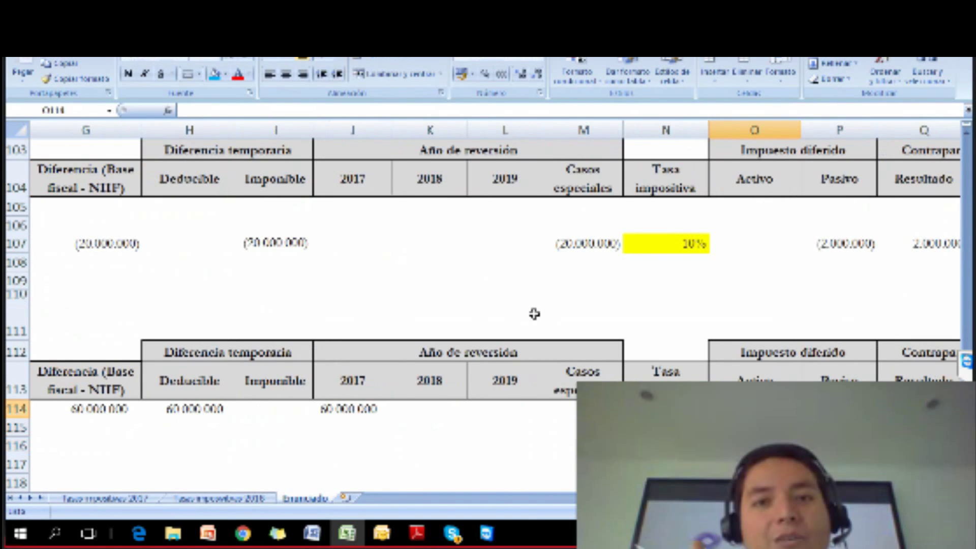
Calculate case 10's deferred tax asset in O114 by multiplying the 2017 reversal in J114 by the rate in N114
type("+")
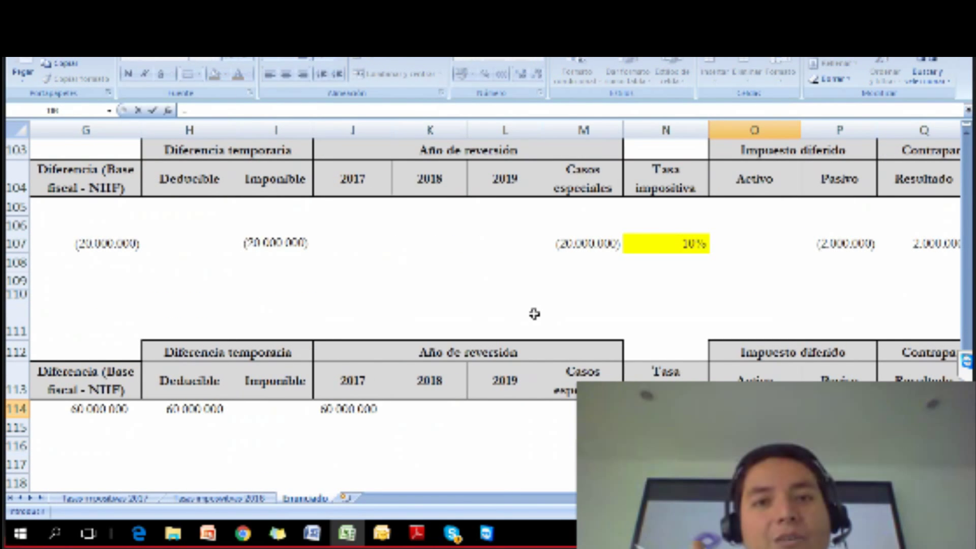
key("Left")
key("Left")
key("Left")
key("Left")
key("Left")
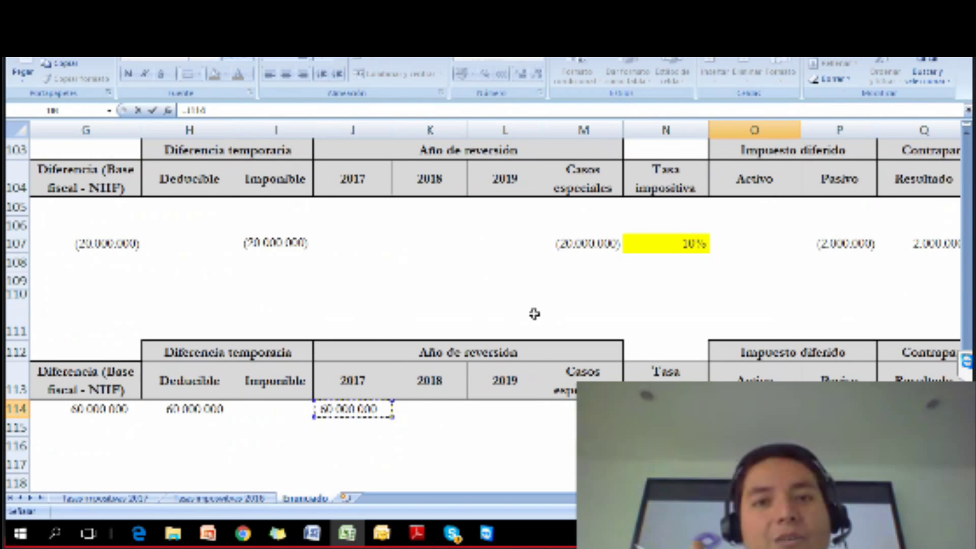
type("*")
key("Left")
key("Return")
key("Up")
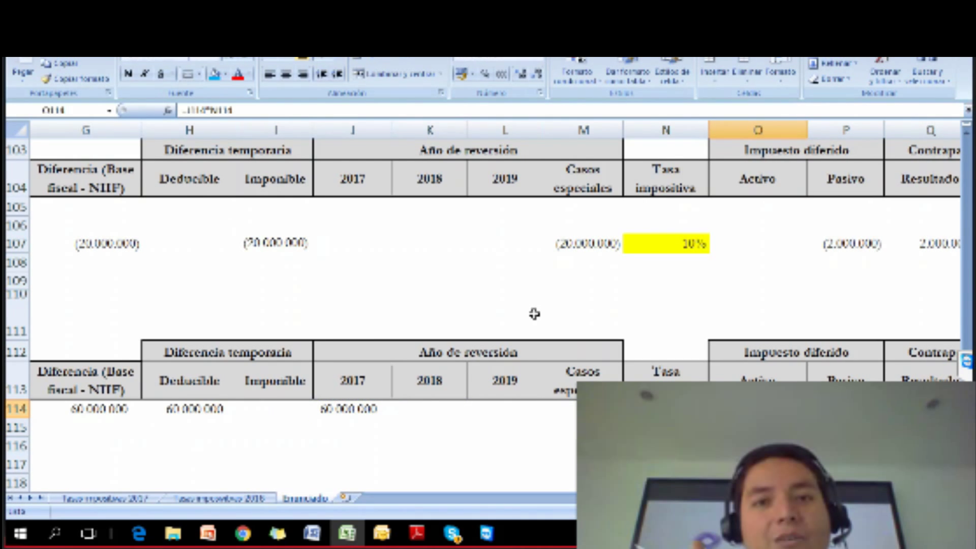
Record case 10's counterpart in the profit or loss cell Q114 by referencing the deferred tax asset in O114
key("Right")
key("Right")
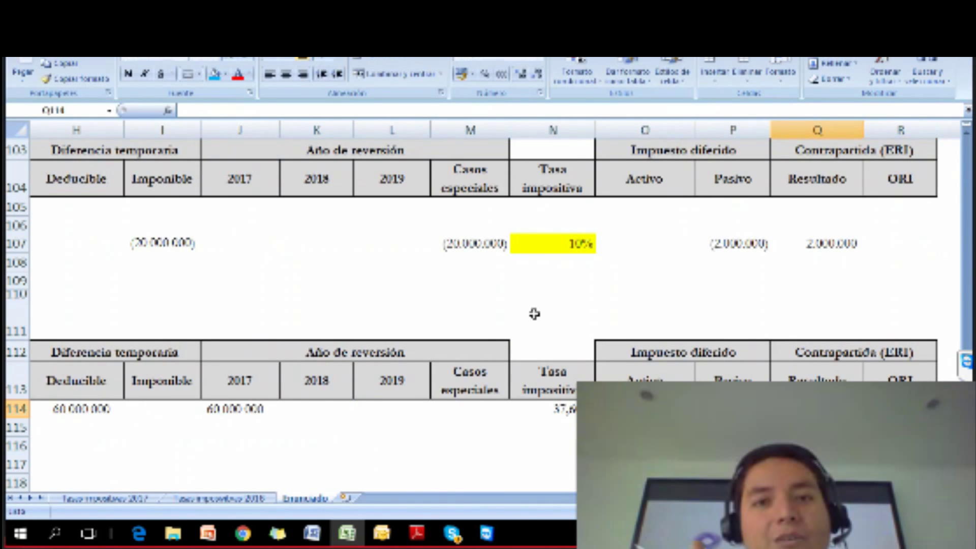
type("+")
key("Left")
key("Left")
key("Return")
key("Up")
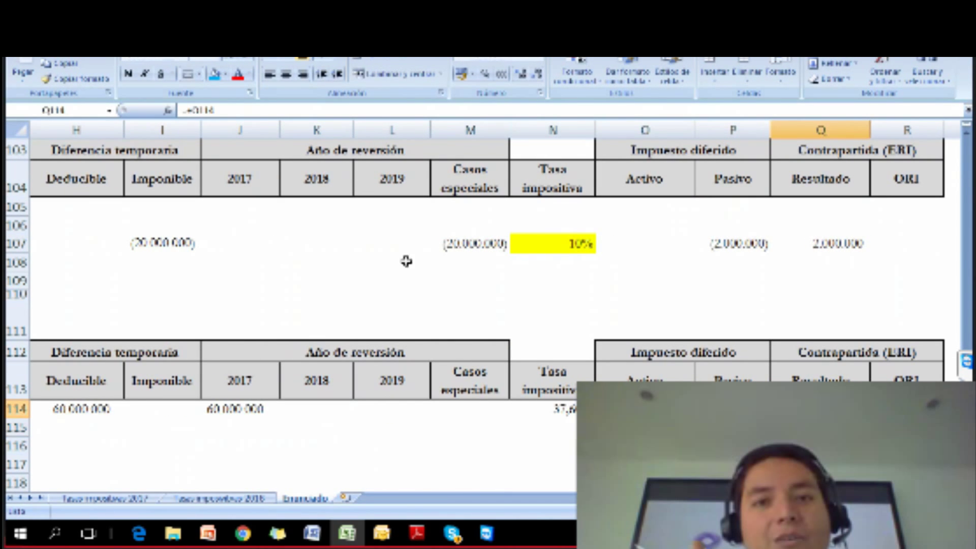